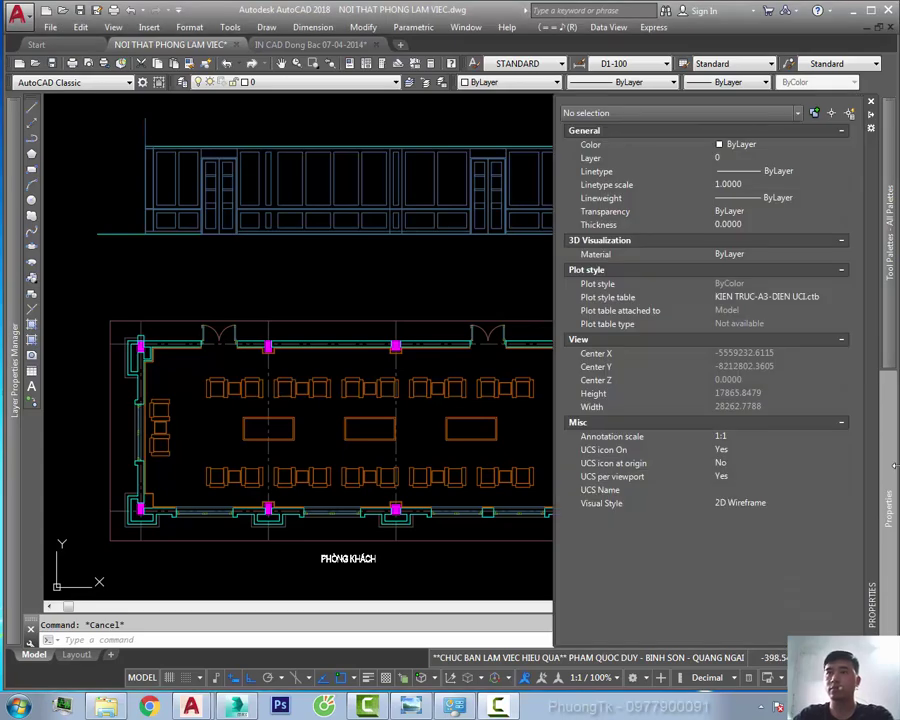
Close the Properties palette and zoom out to bring the whole floor plan into view
left_click(436, 280)
scroll(534, 304, "down", 4)
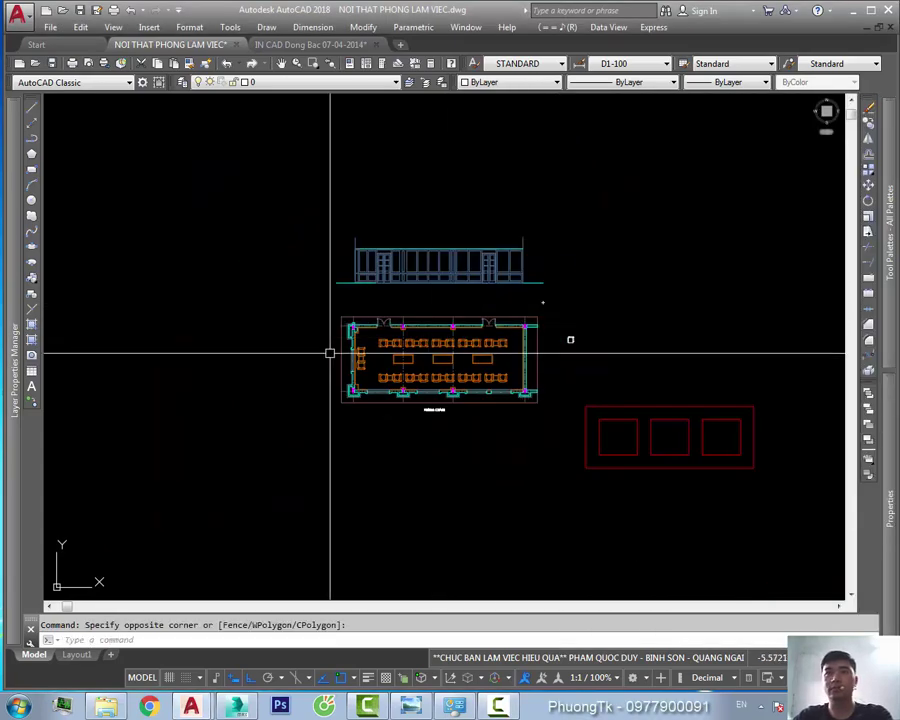
middle_click_drag(328, 350, 530, 385)
middle_click_drag(630, 360, 476, 408)
scroll(472, 337, "up", 5)
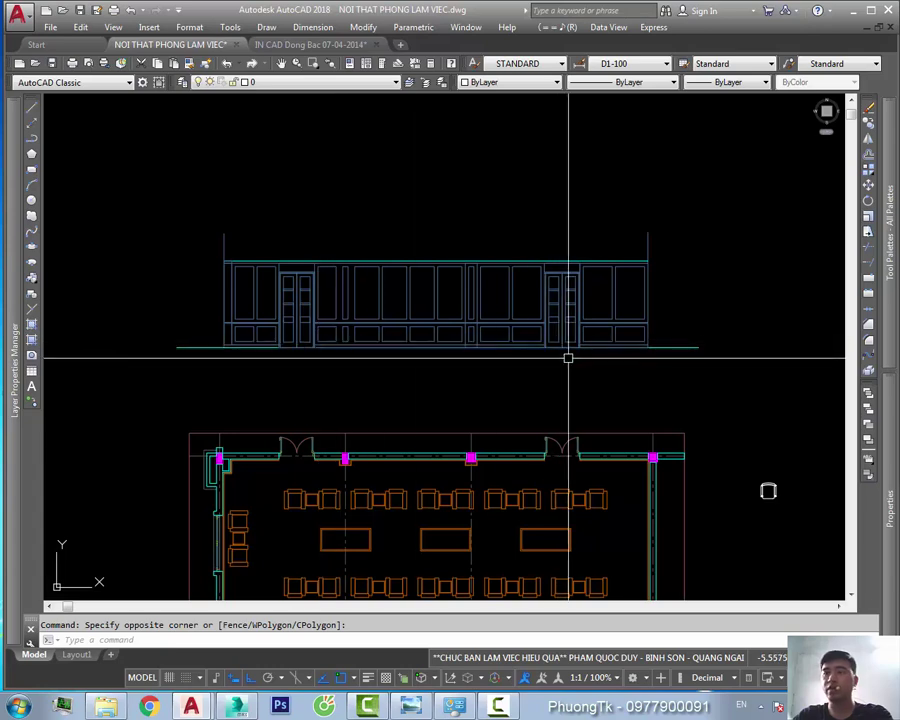
Zoom and pan to centre the PHÒNG HỌP meeting room in the view
scroll(568, 357, "down", 4)
scroll(566, 358, "down", 1)
scroll(596, 394, "up", 1)
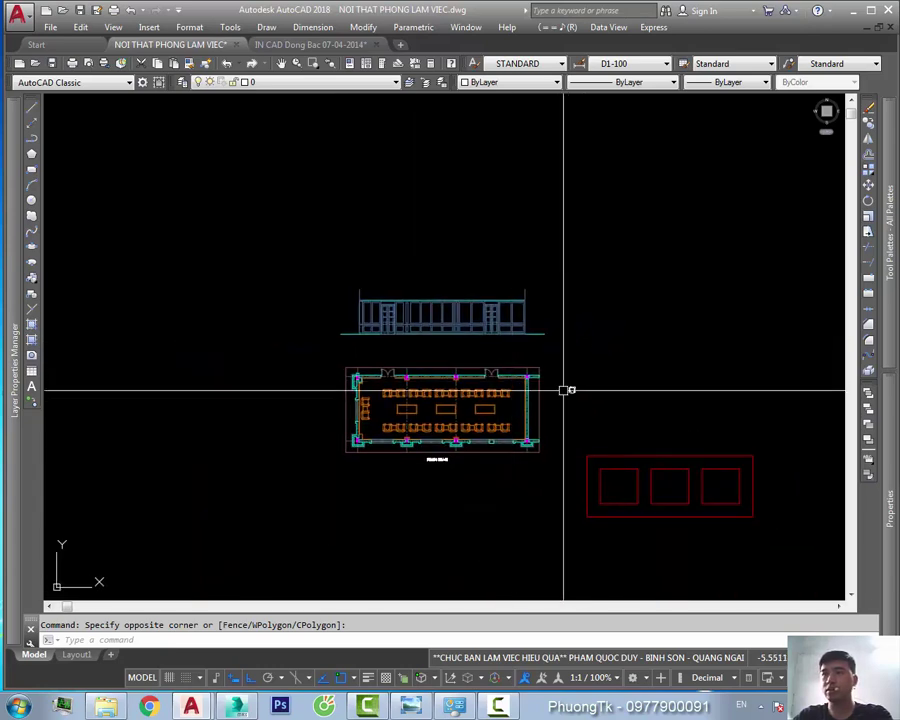
scroll(564, 386, "up", 4)
scroll(565, 389, "down", 5)
mouse_move(396, 370)
middle_mouse_down()
mouse_move(564, 379)
mouse_move(665, 364)
middle_mouse_up()
scroll(475, 365, "up", 3)
scroll(475, 365, "up", 2)
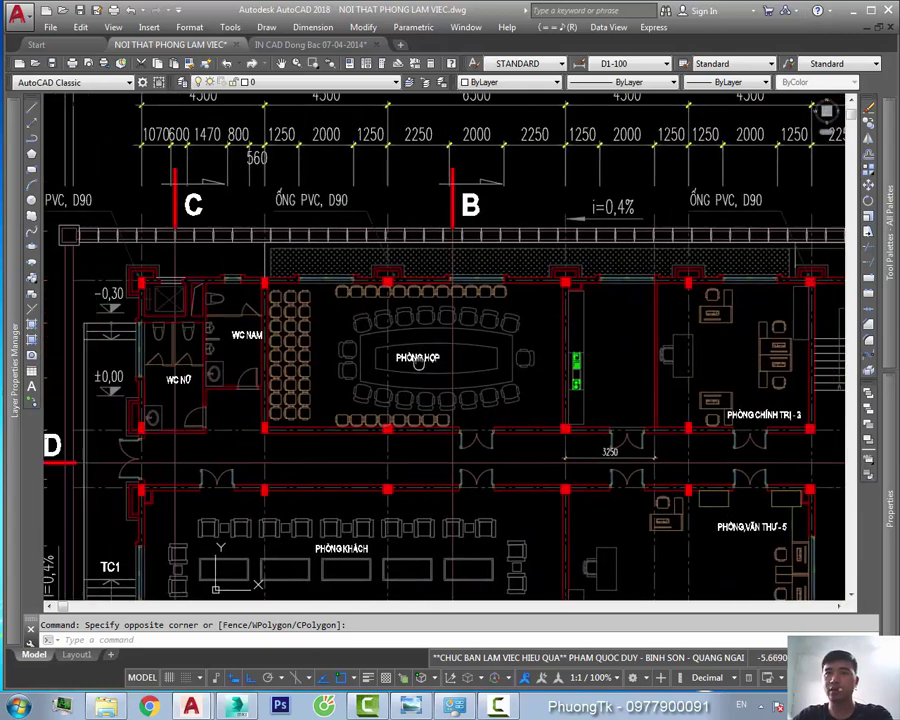
middle_click_drag(441, 364, 475, 365)
middle_click_drag(418, 319, 409, 323)
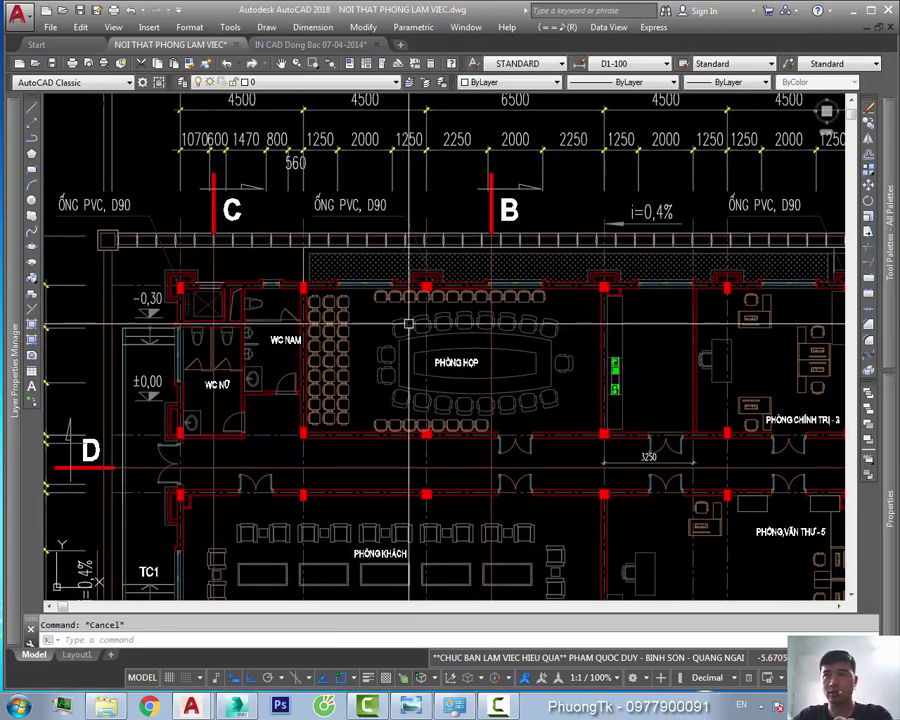
type("c")
Copy the whole meeting room, walls and furniture, to an empty area of the drawing
key("Return")
scroll(635, 280, "up", 5)
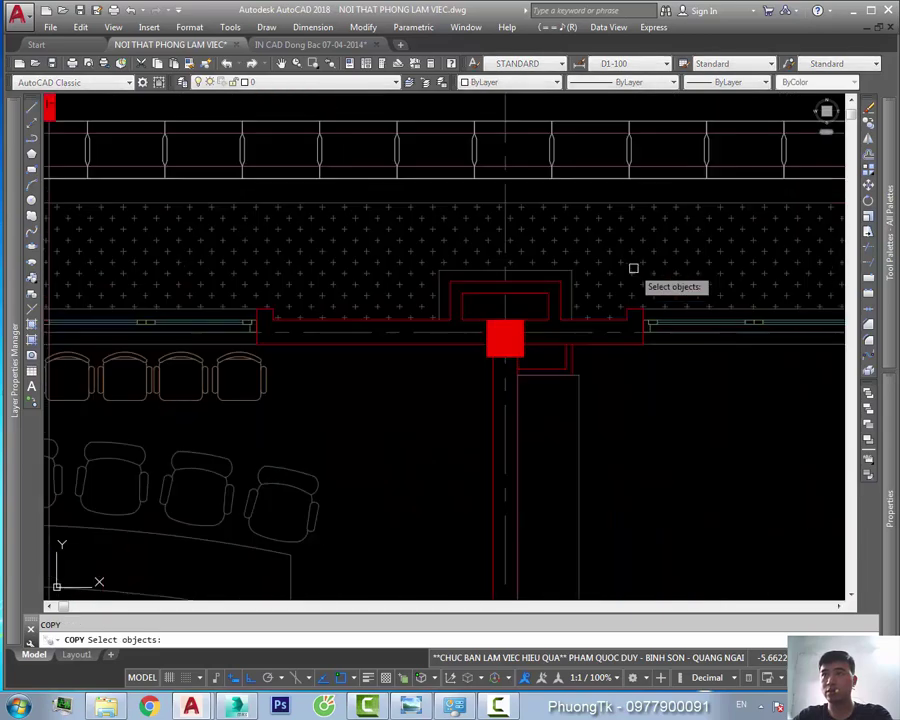
scroll(598, 236, "down", 5)
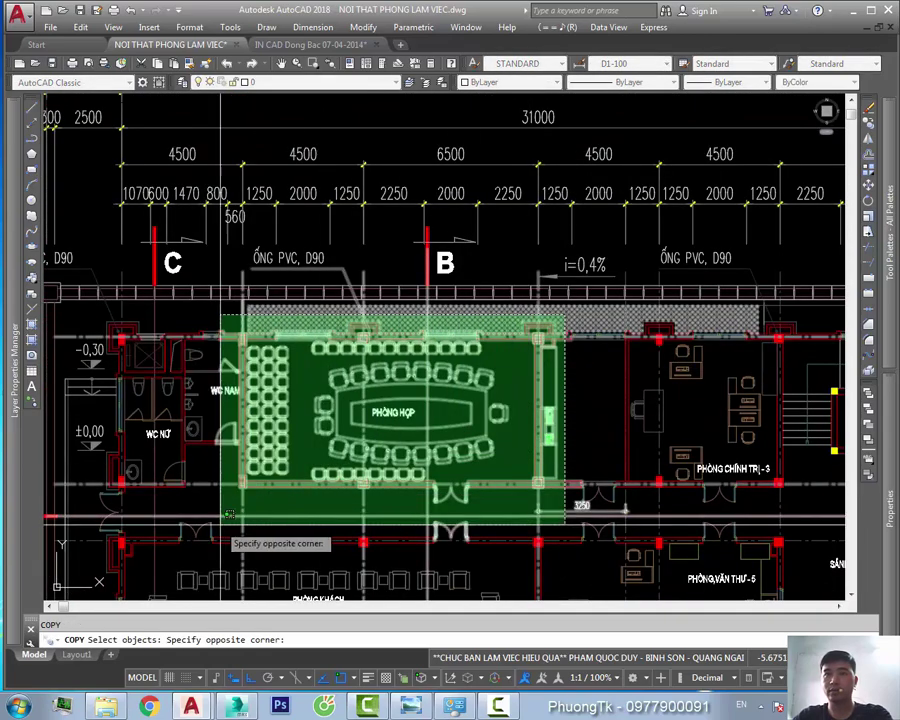
left_click(221, 514)
key("Return")
left_click(221, 514)
scroll(221, 514, "down", 5)
middle_click_drag(700, 466, 300, 466)
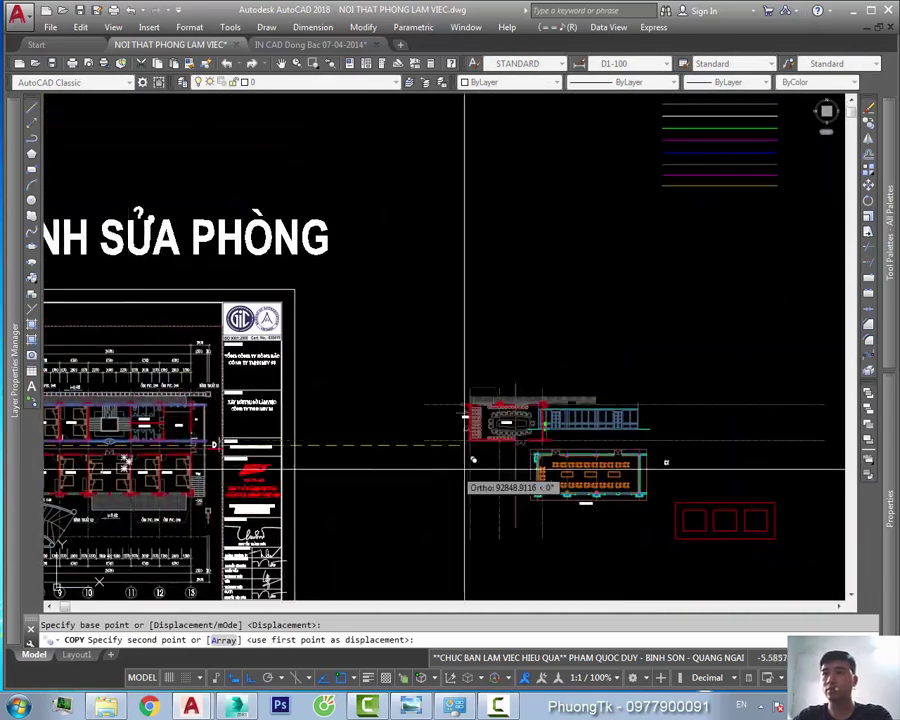
scroll(462, 466, "down", 1)
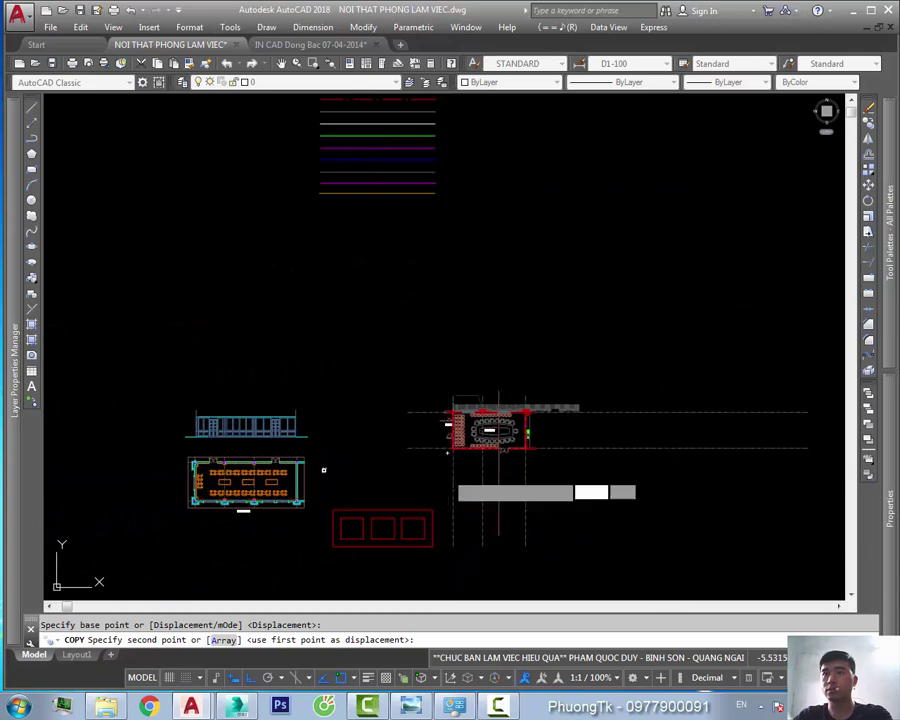
key("Escape")
Delete the hatched strip above the copied meeting room
scroll(526, 440, "up", 5)
middle_click_drag(513, 409, 613, 415)
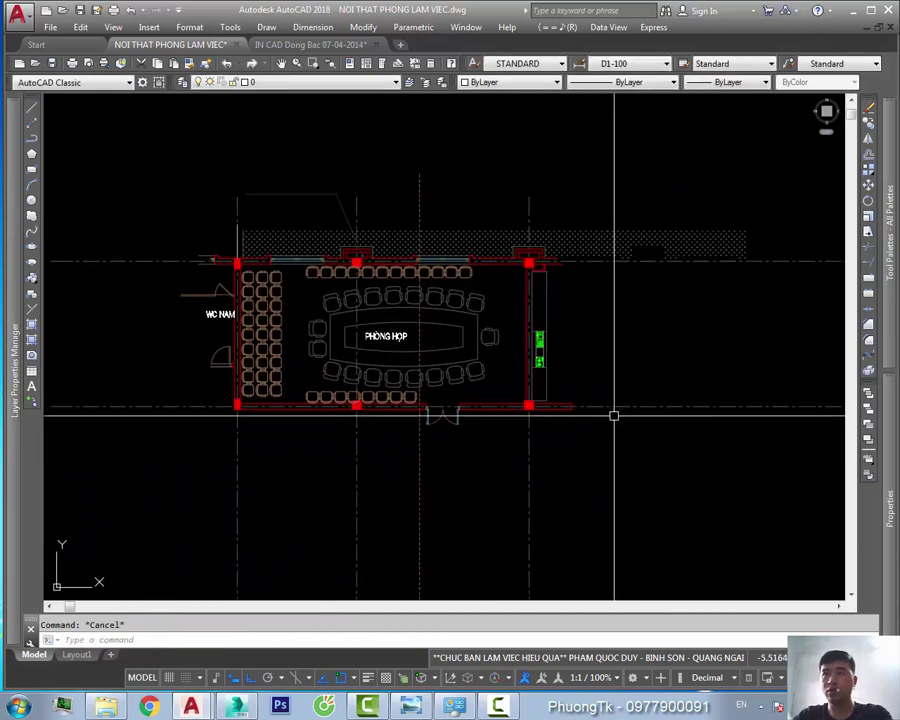
left_click(604, 236)
key("Delete")
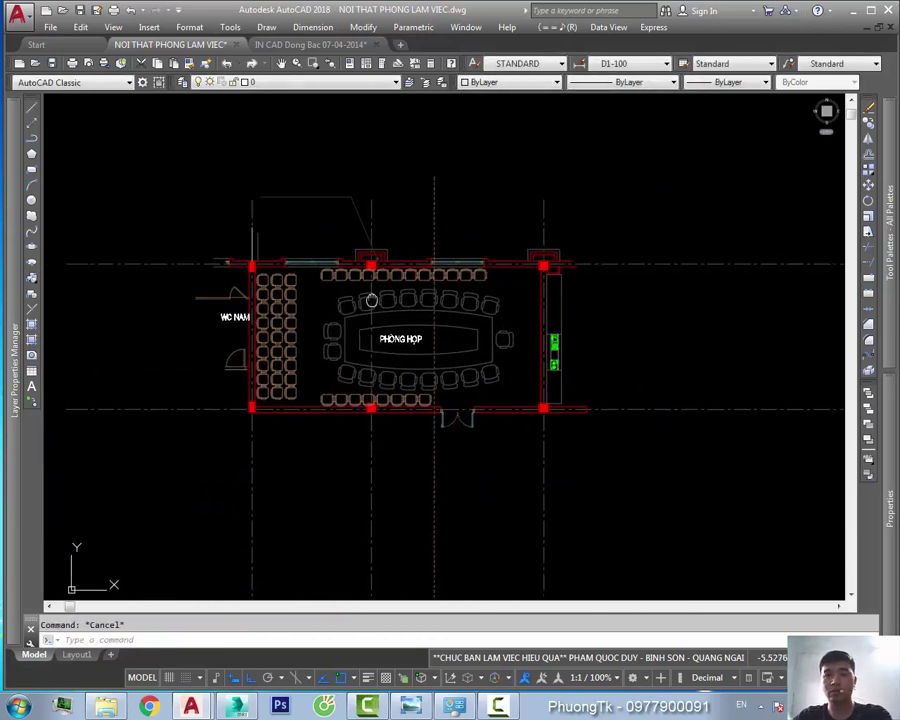
middle_click_drag(330, 291, 414, 304)
Draw a boundary rectangle with REC around the copied meeting room
type("rec")
key("Return")
scroll(305, 268, "up", 4)
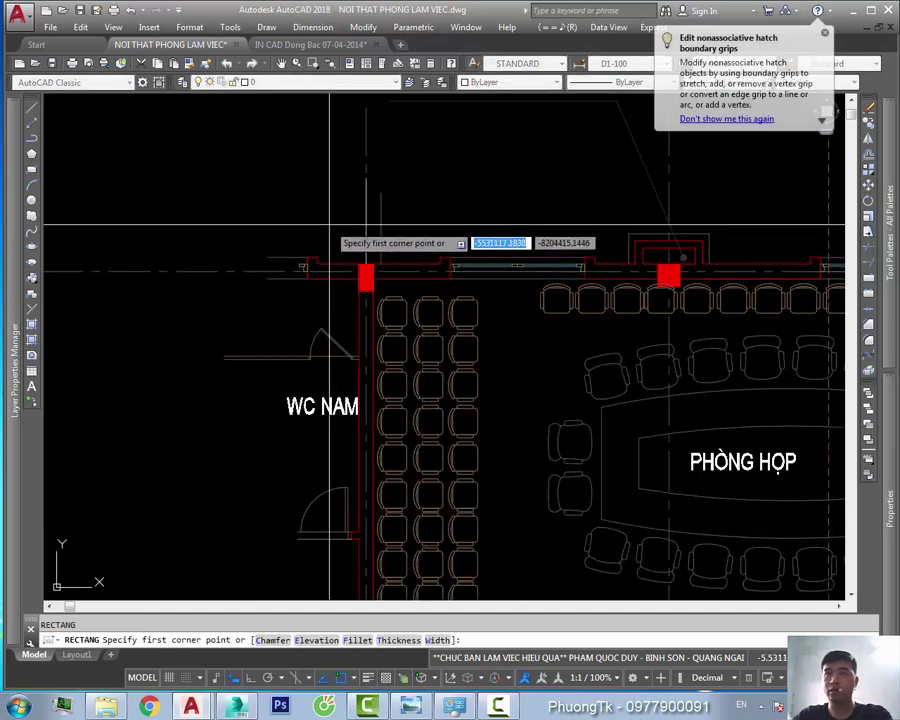
left_click(325, 214)
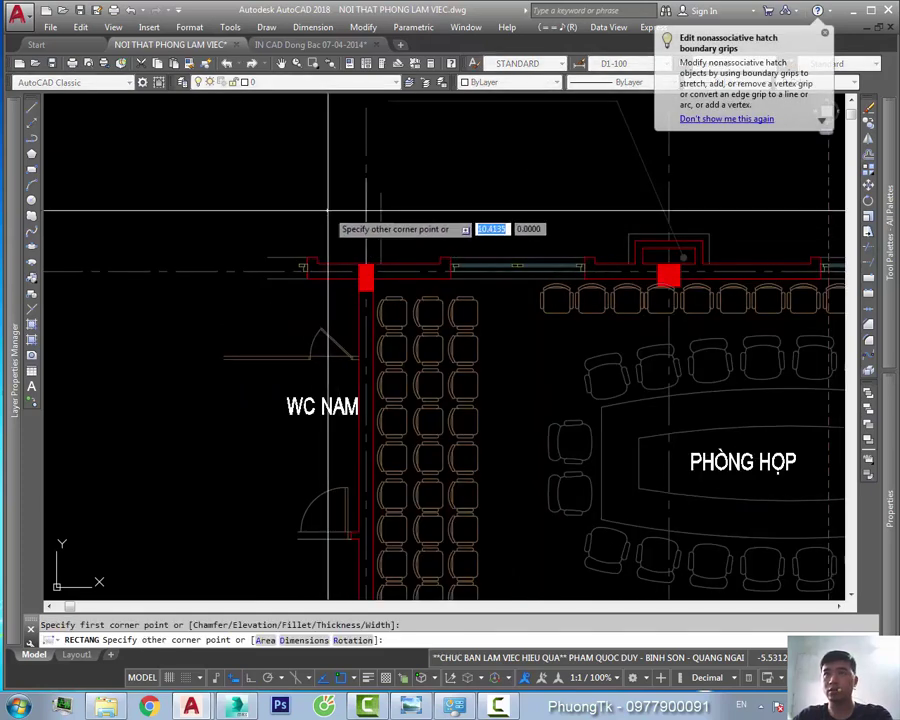
scroll(450, 320, "down", 4)
scroll(600, 424, "down", 2)
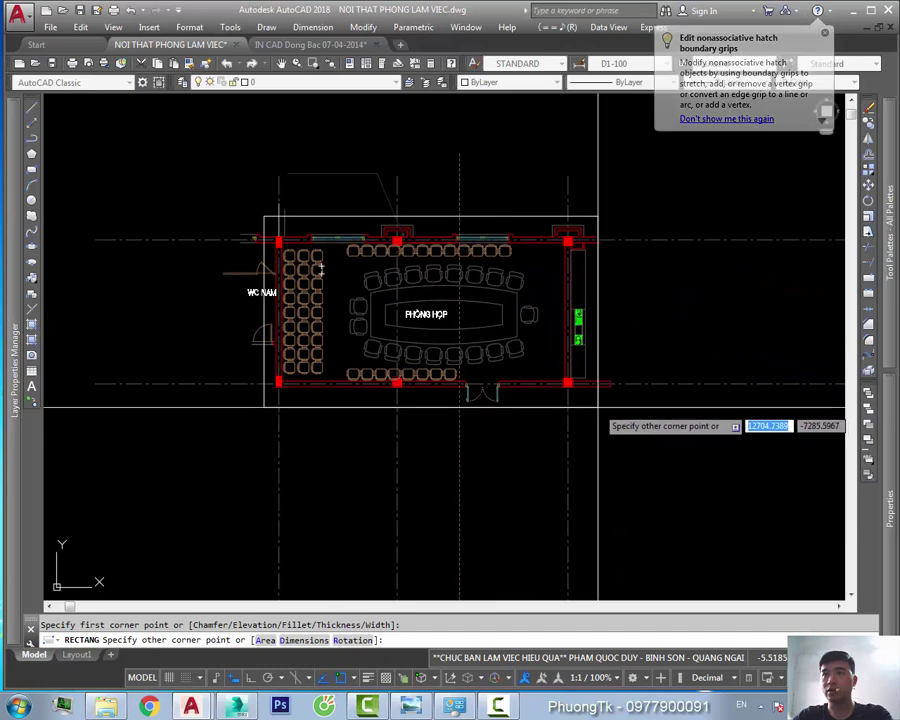
key("Escape")
middle_click_drag(637, 320, 612, 373)
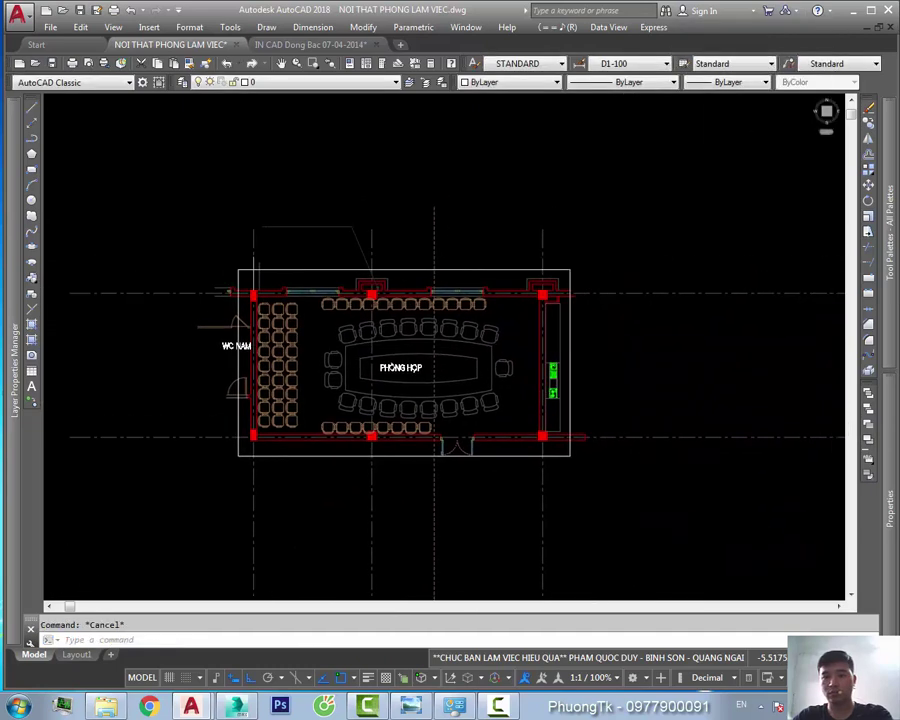
Trim with the rectangle as cutting edge, cutting off grid lines below the room
type("tr")
left_click(570, 320)
key("Return")
left_click(652, 224)
left_click(604, 420)
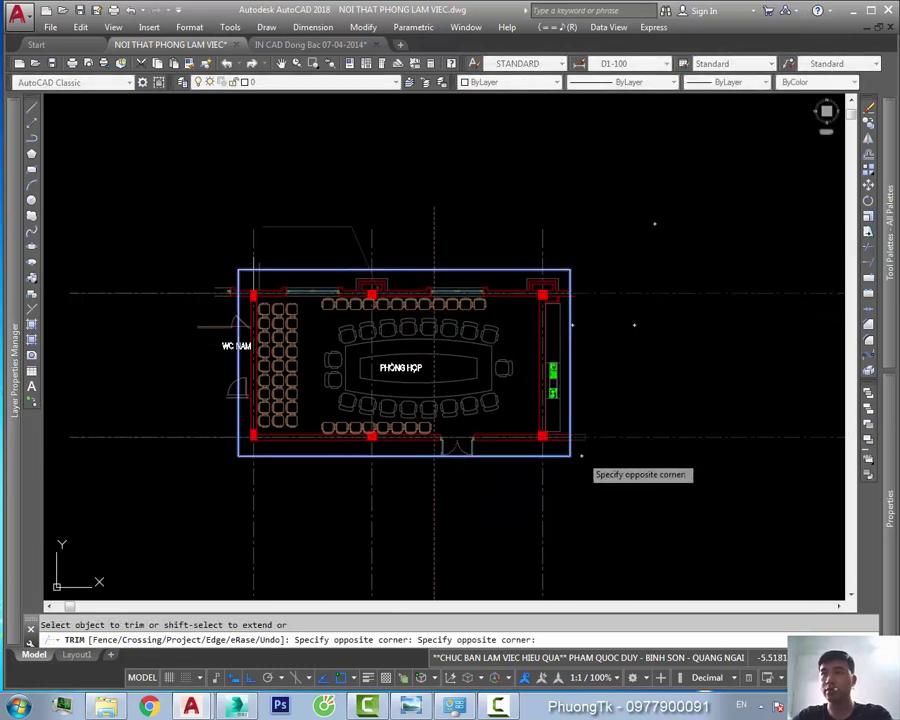
middle_click_drag(594, 460, 627, 412)
left_click(627, 412)
Trim away the grid lines left of the room and end the trim
left_click(259, 488)
middle_click_drag(259, 488, 298, 529)
left_click(247, 482)
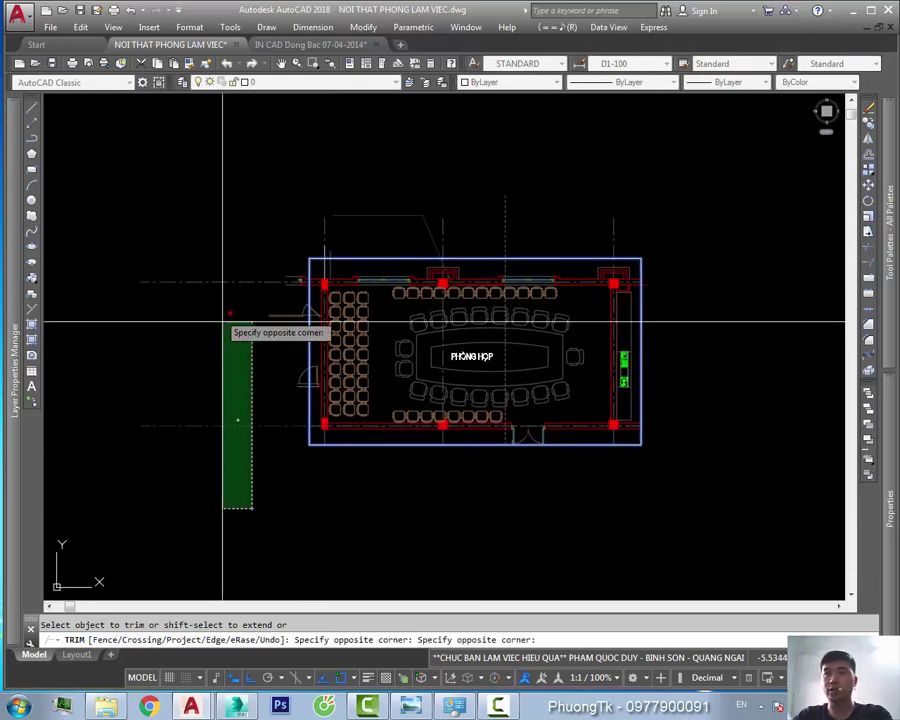
left_click(199, 232)
scroll(292, 267, "up", 2)
scroll(314, 256, "up", 3)
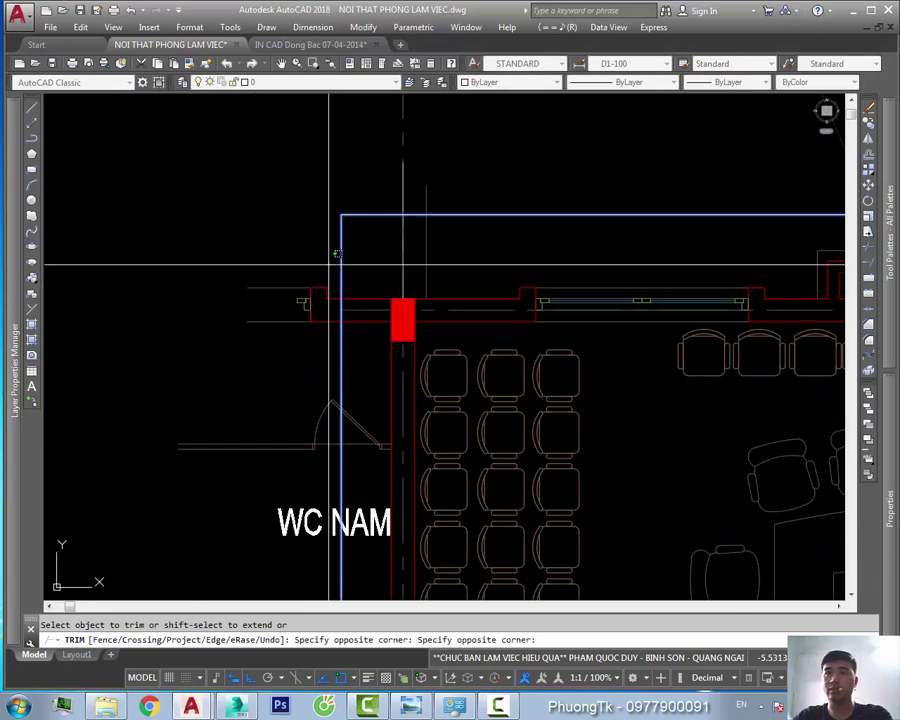
scroll(280, 326, "down", 1)
mouse_move(468, 314)
middle_mouse_down()
mouse_move(540, 263)
mouse_move(483, 326)
middle_mouse_up()
key("Escape")
scroll(353, 251, "down", 2)
key("Escape")
Run a second TRIM using the room's wall outline as cutting edge near the top-left corner
type("tr")
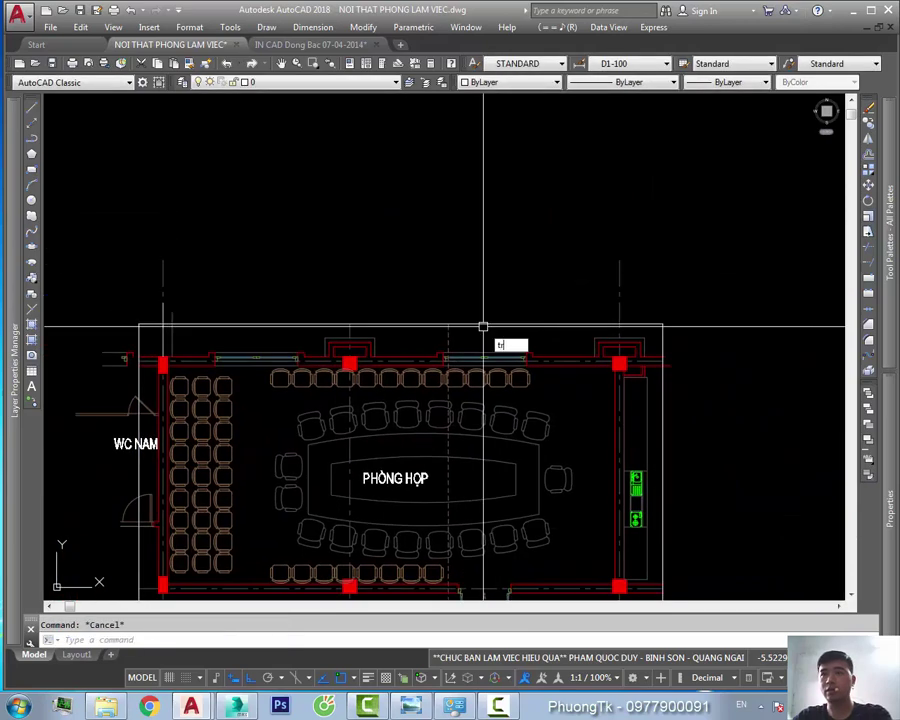
left_click(667, 264)
left_click(478, 296)
key("Return")
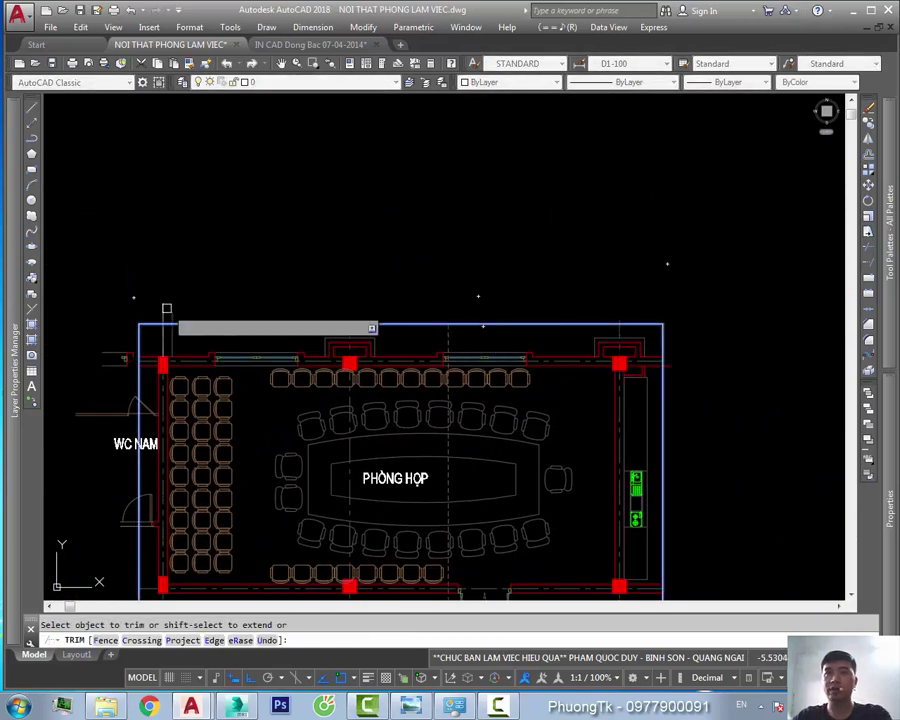
middle_click_drag(166, 309, 275, 305)
scroll(275, 305, "up", 5)
key("Escape")
key("Escape")
scroll(317, 318, "down", 3)
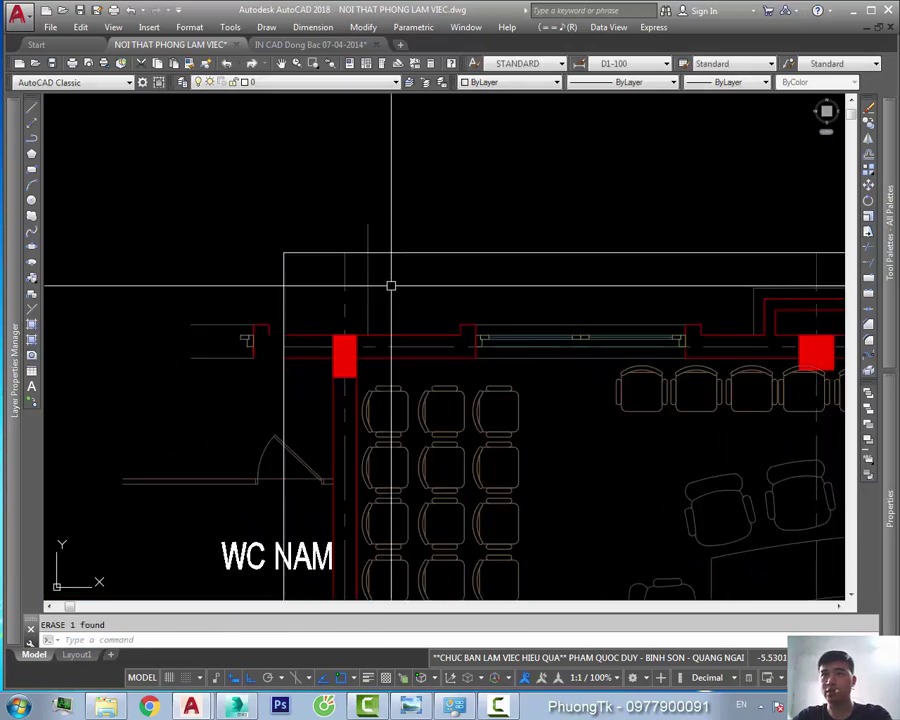
middle_click_drag(392, 285, 225, 300)
left_click(205, 313)
scroll(237, 313, "down", 3)
key("Delete")
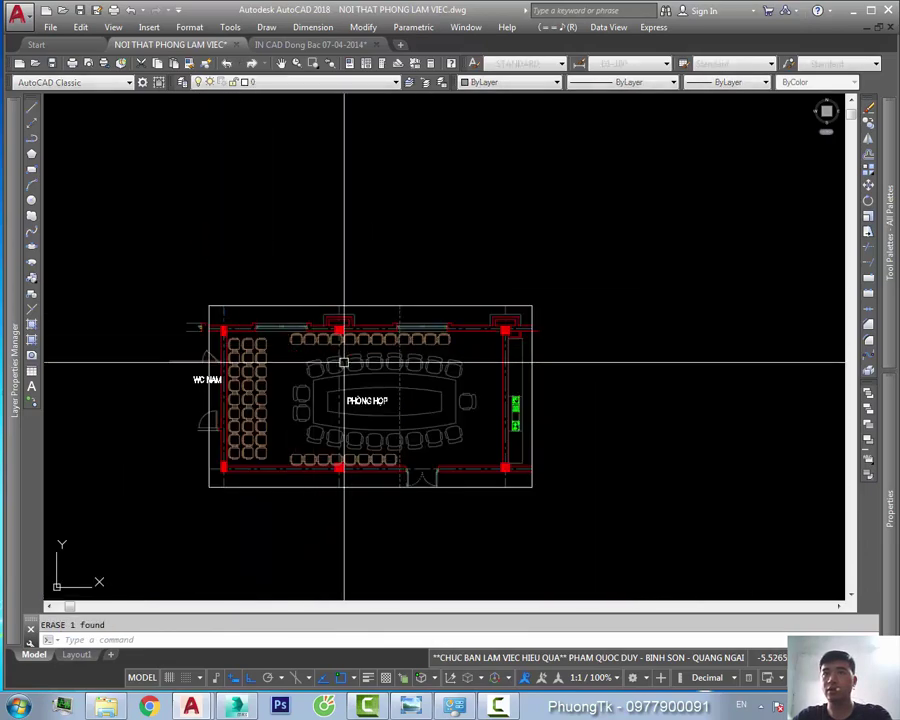
scroll(345, 363, "up", 4)
scroll(366, 463, "down", 3)
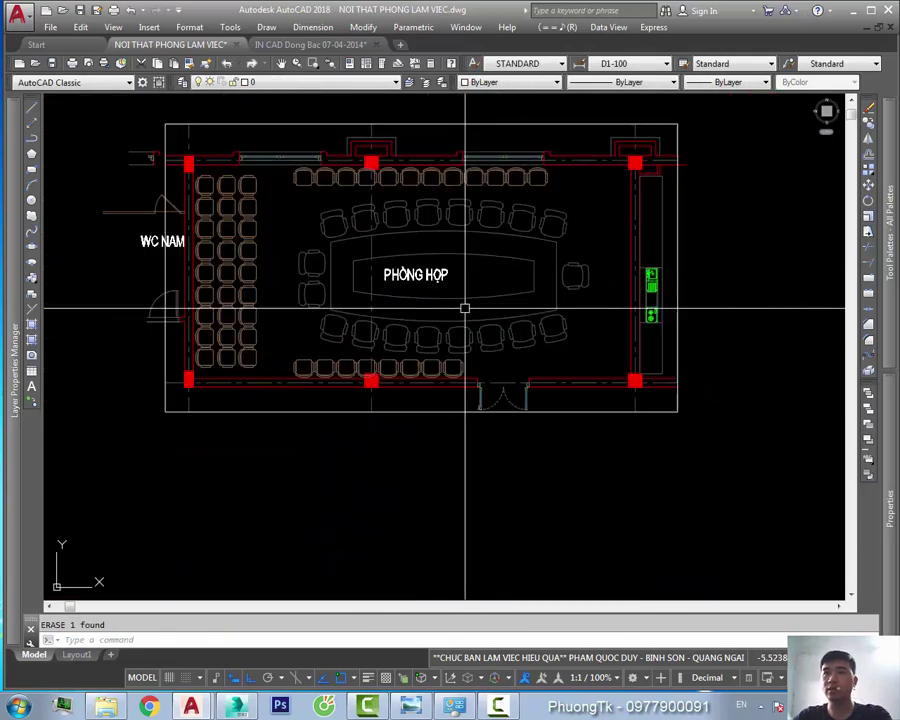
middle_click_drag(265, 335, 359, 377)
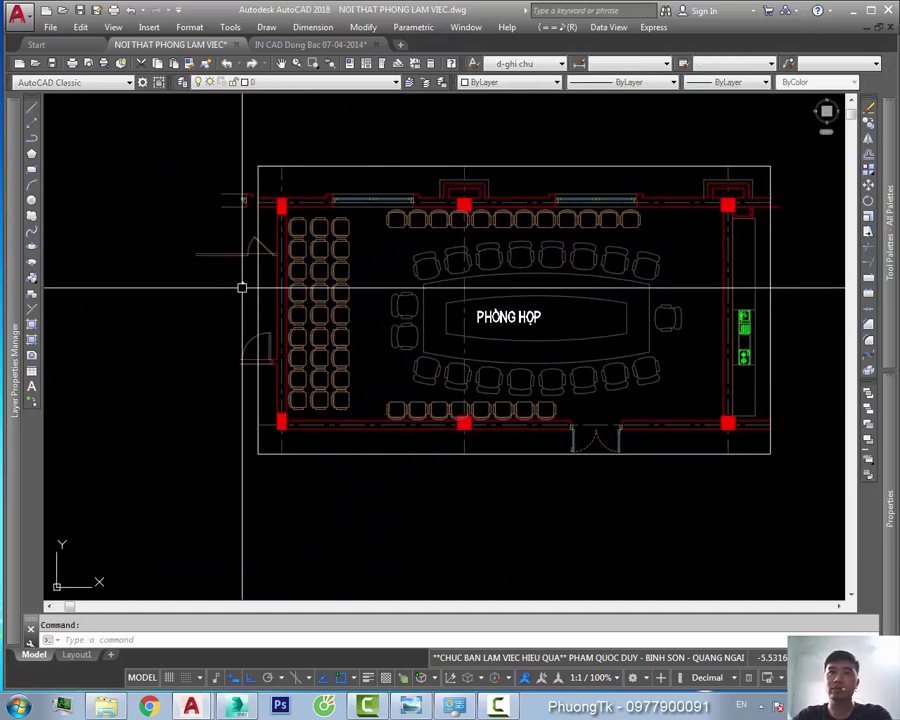
key("Escape")
scroll(264, 350, "up", 5)
left_click(261, 404)
left_click(194, 292)
key("Delete")
middle_click_drag(238, 237, 258, 298)
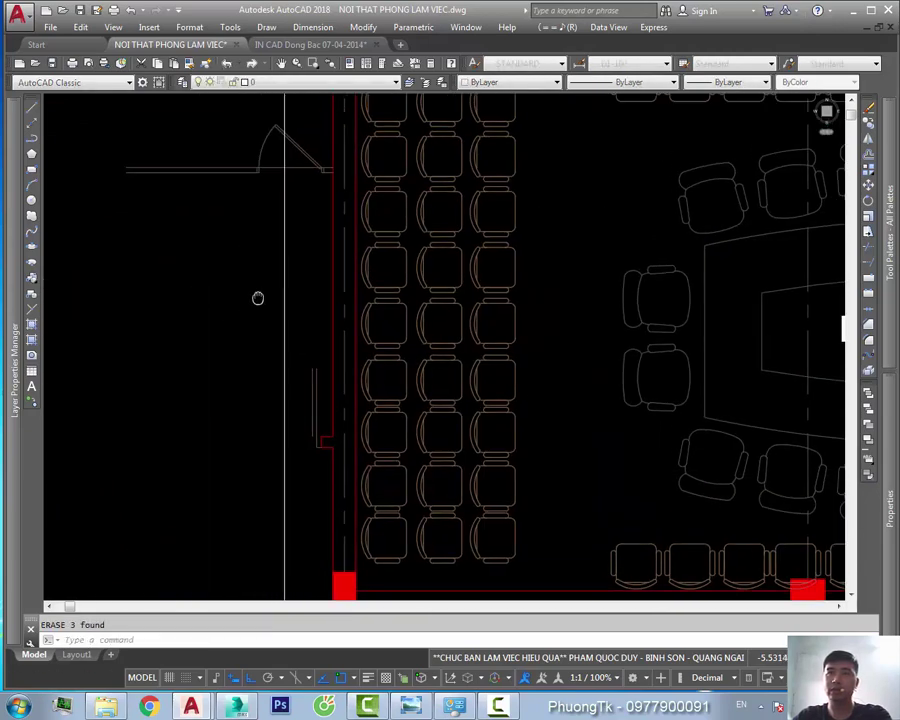
scroll(323, 392, "up", 2)
scroll(292, 408, "down", 3)
scroll(279, 281, "up", 2)
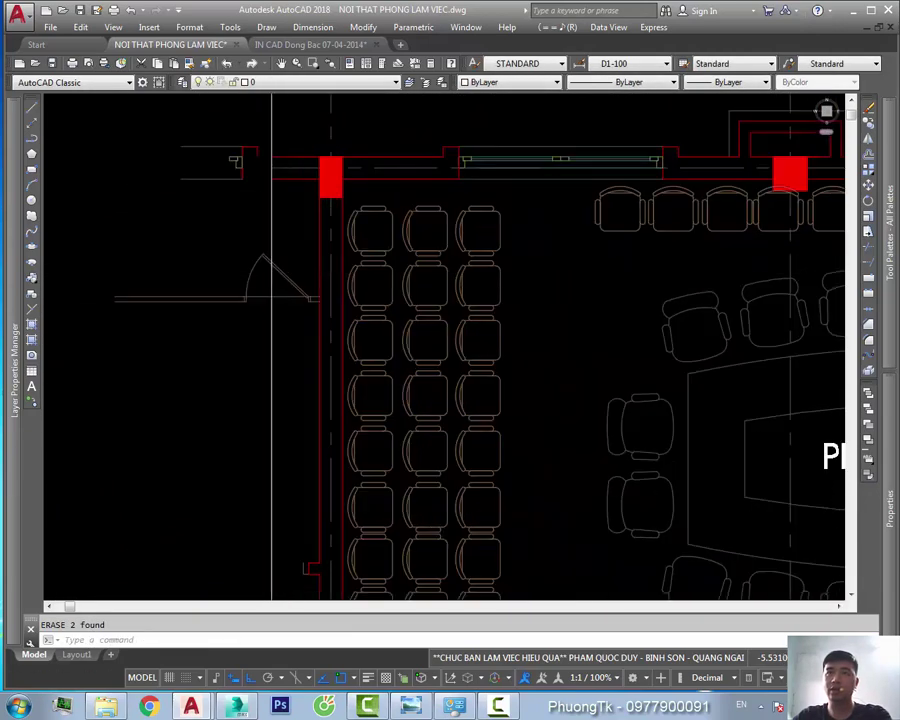
scroll(283, 315, "up", 1)
key("Escape")
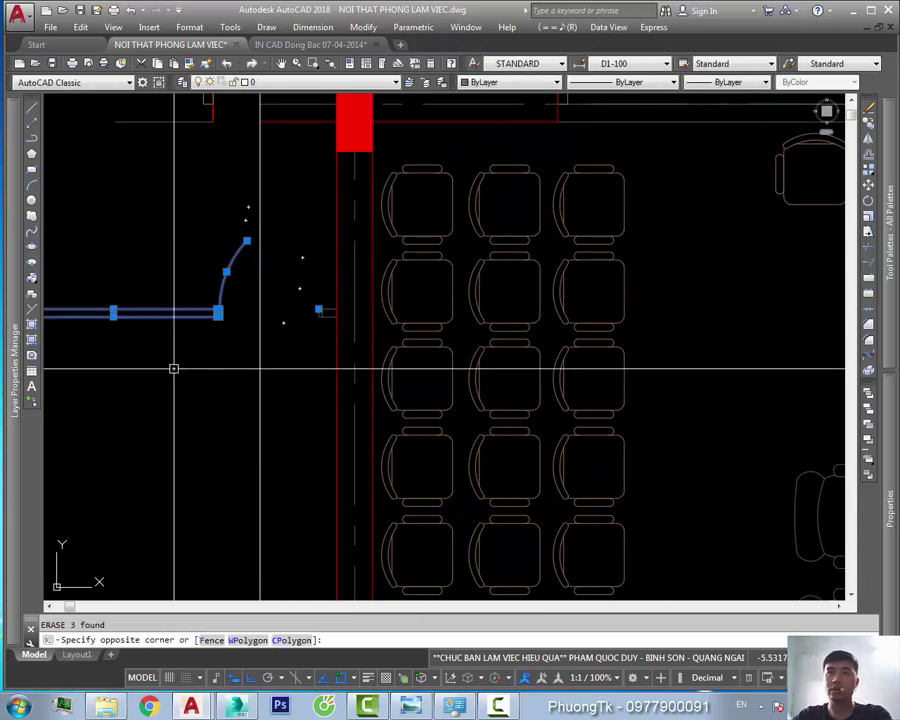
scroll(237, 318, "down", 3)
left_click(243, 235)
left_click(195, 305)
scroll(172, 319, "up", 2)
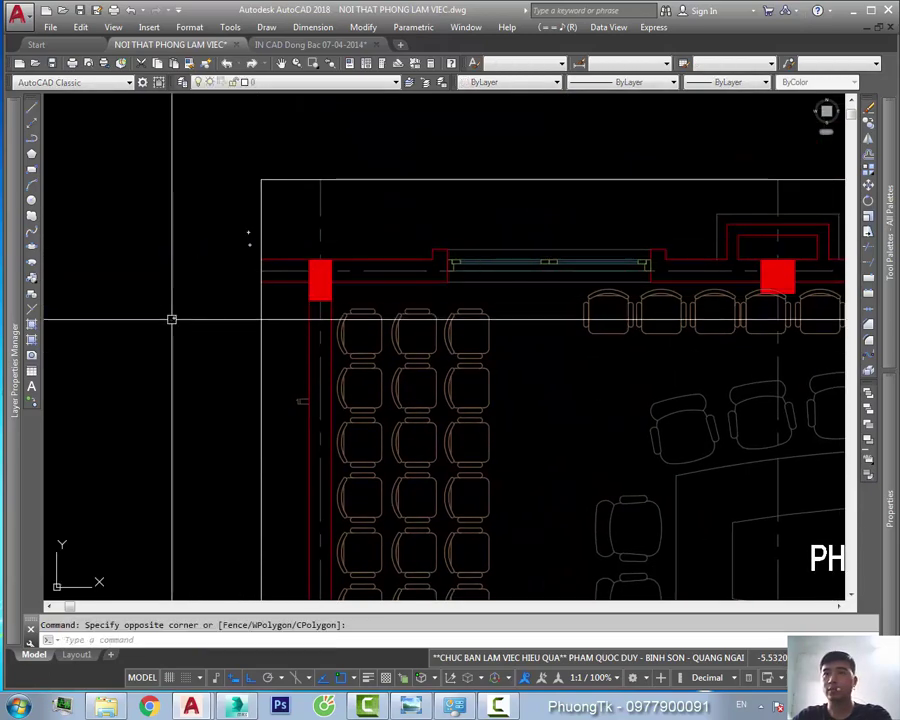
scroll(172, 319, "down", 5)
key("Escape")
scroll(608, 252, "up", 4)
scroll(516, 365, "down", 1)
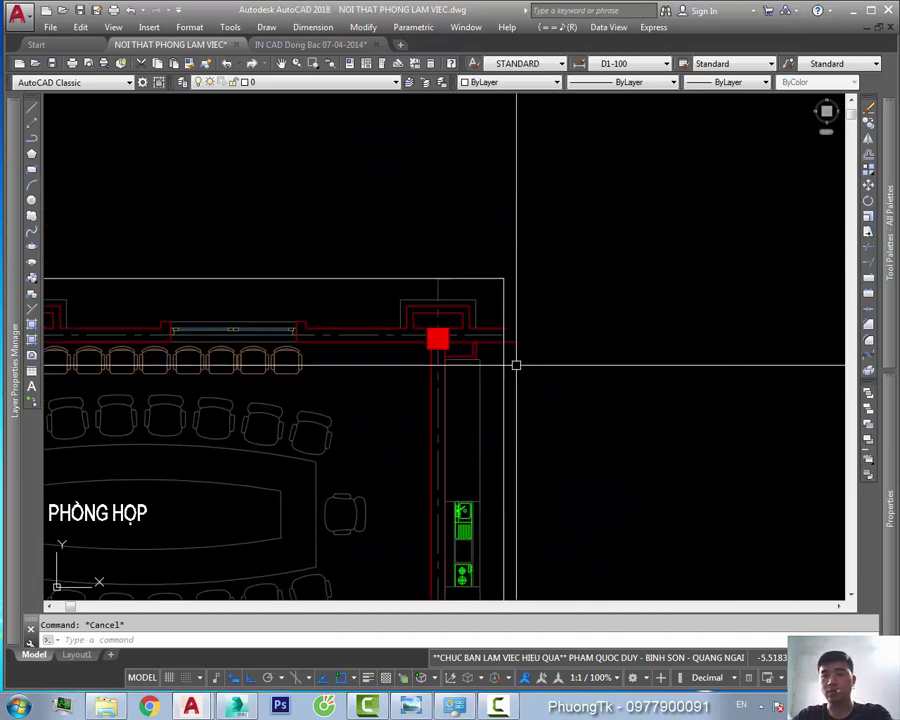
type("tr")
key("space")
key("space")
scroll(527, 341, "up", 2)
left_click(539, 290)
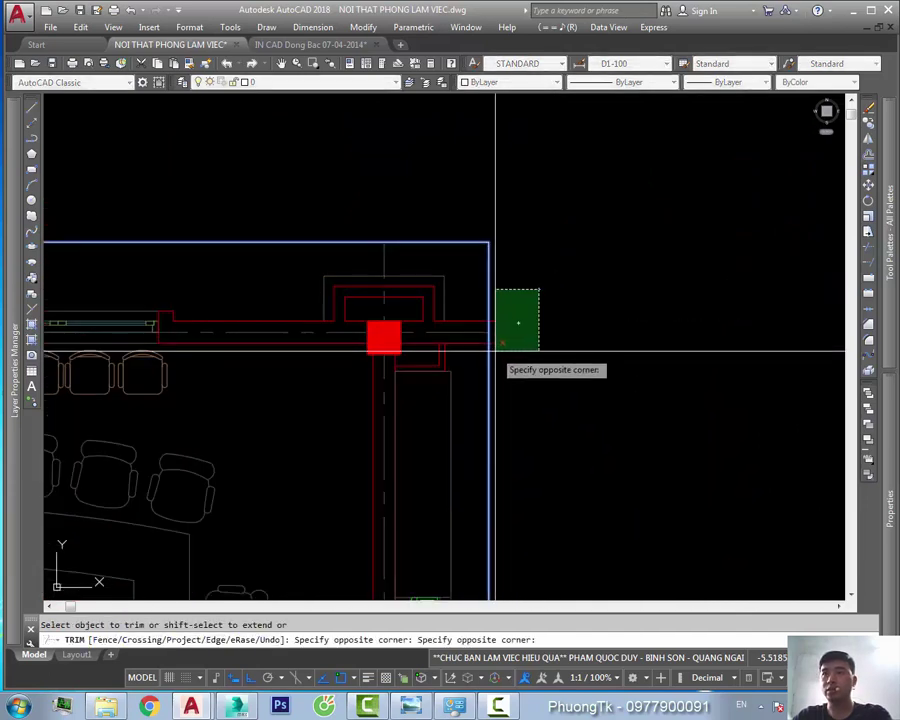
key("Escape")
scroll(494, 352, "down", 5)
Window-select the eight green fixtures along the right wall and delete them
scroll(548, 372, "down", 2)
type("ma")
key("space")
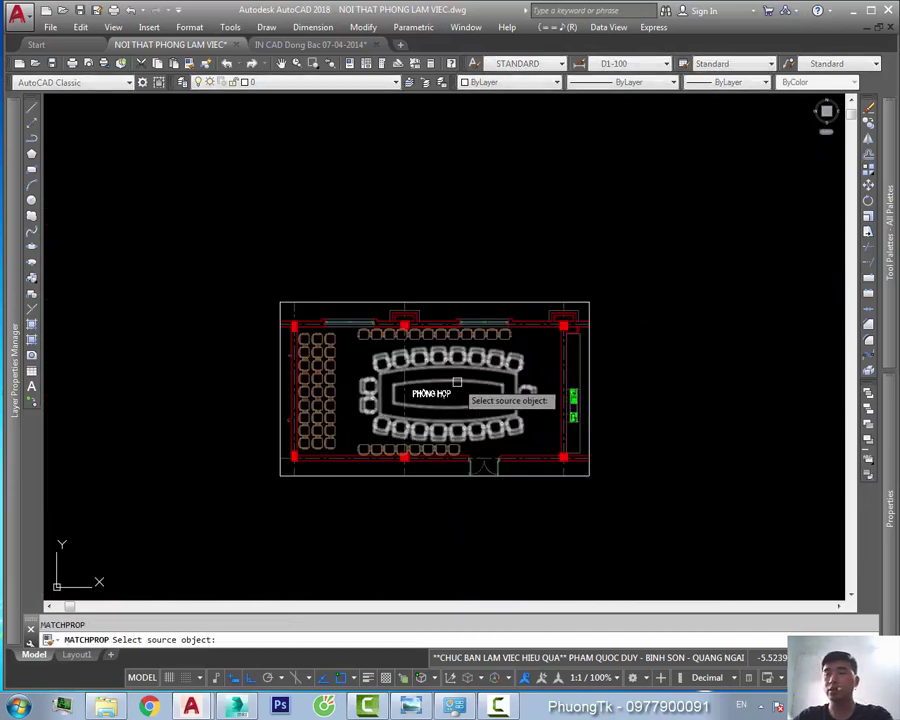
middle_click_drag(440, 378, 470, 380)
key("Escape")
scroll(615, 346, "up", 2)
scroll(613, 348, "up", 2)
middle_click_drag(613, 472, 506, 358)
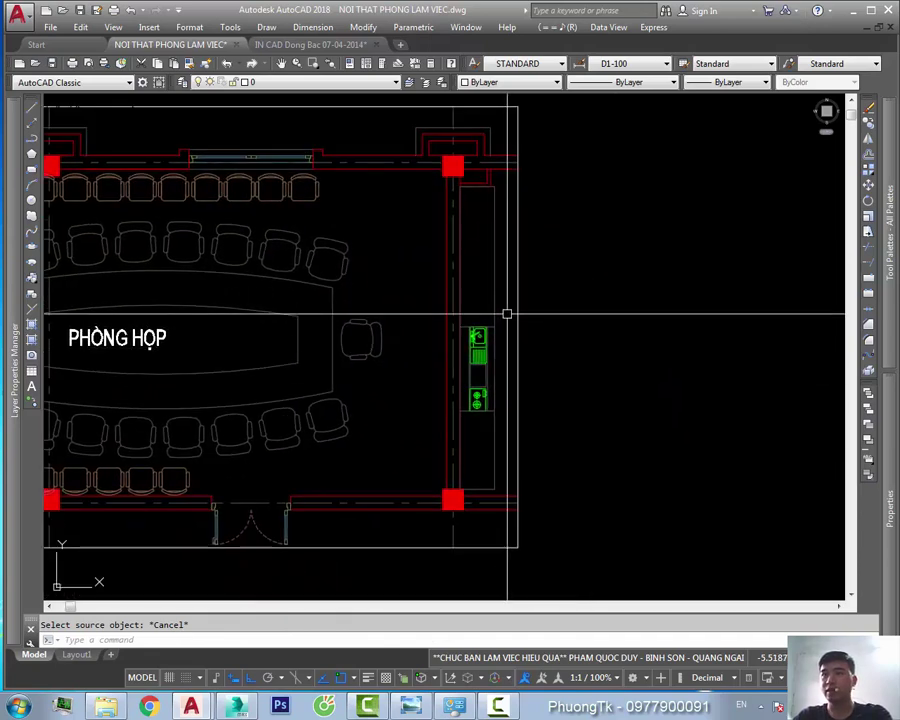
left_click(506, 310)
left_click(474, 418)
key("Delete")
scroll(422, 400, "down", 4)
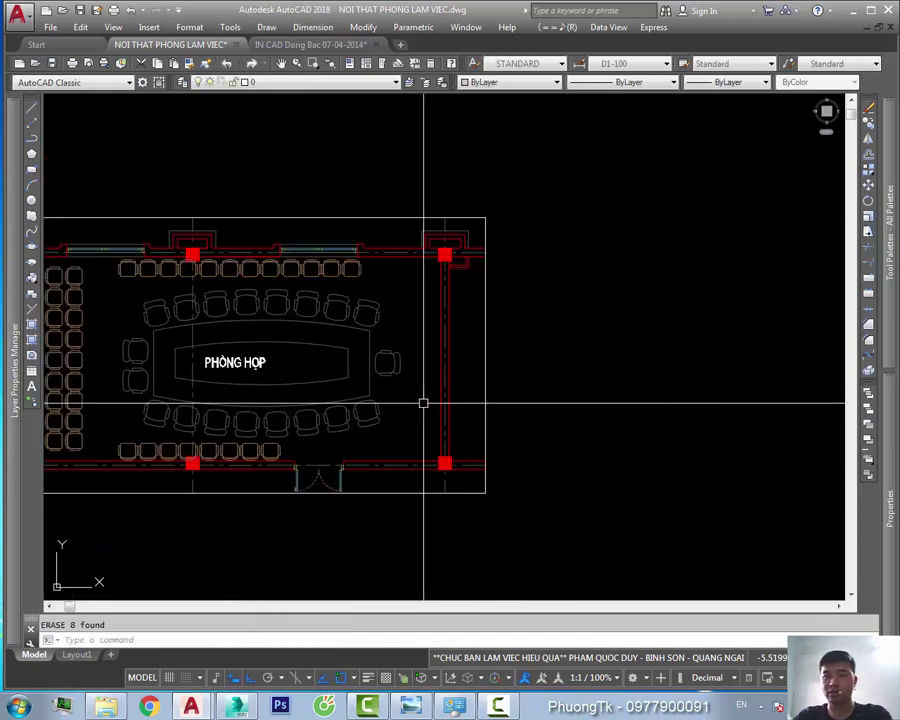
scroll(472, 411, "up", 1)
Start MATCHPROP, look over the neighbouring plans, then cancel and return to the meeting room
type("ma")
key("space")
scroll(472, 411, "down", 2)
scroll(485, 400, "down", 2)
middle_click_drag(300, 440, 560, 430)
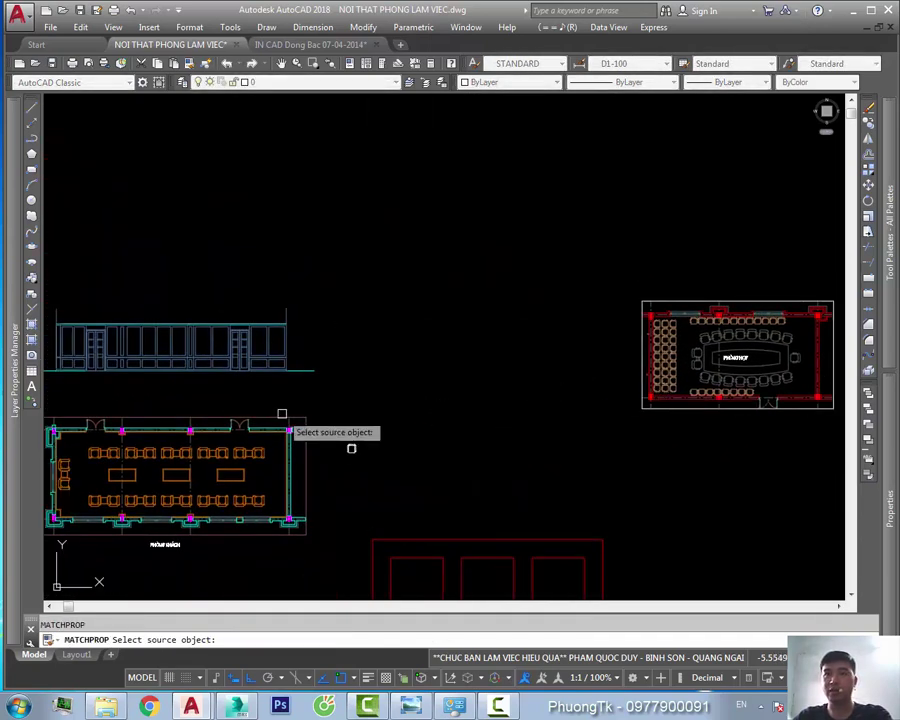
middle_click_drag(282, 413, 317, 331)
middle_click_drag(407, 367, 354, 375)
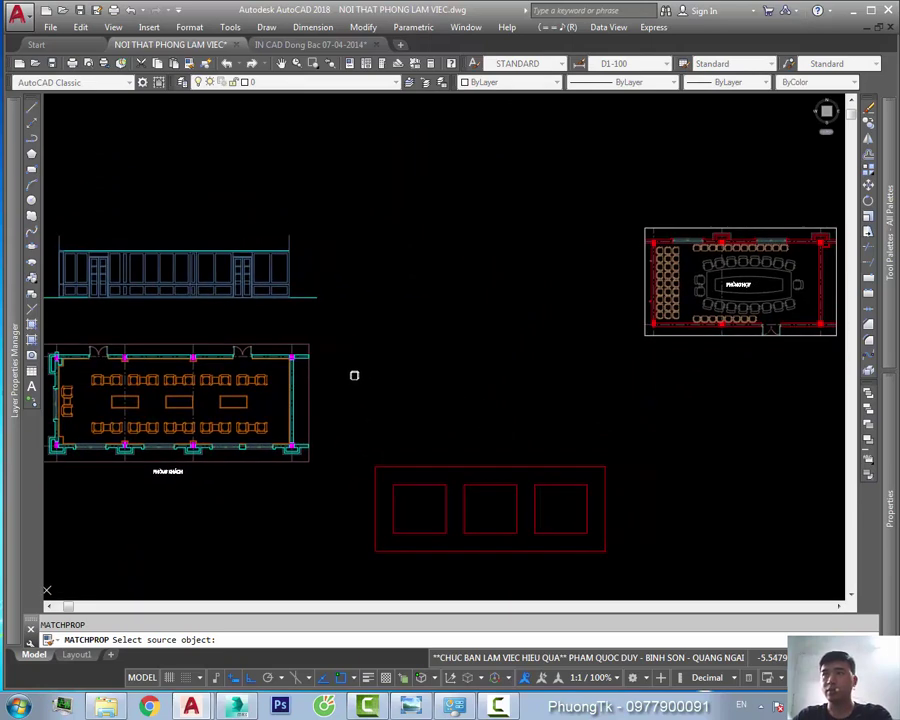
key("Escape")
middle_click_drag(530, 337, 237, 398)
scroll(545, 292, "up", 5)
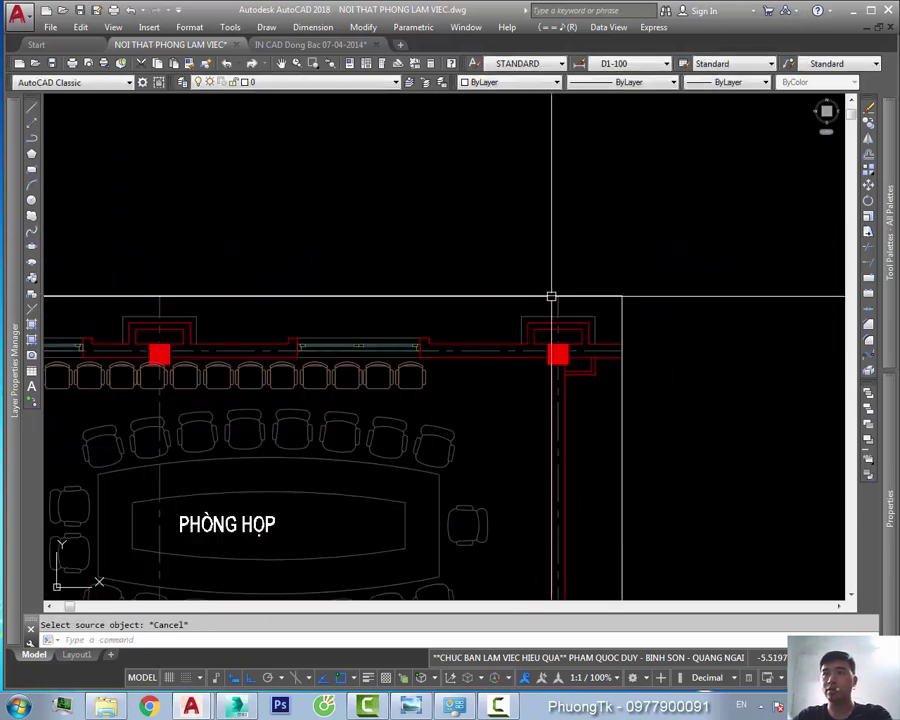
scroll(611, 355, "up", 2)
Make another MATCHPROP attempt, cancel it, and recentre the meeting room
middle_click_drag(630, 371, 597, 375)
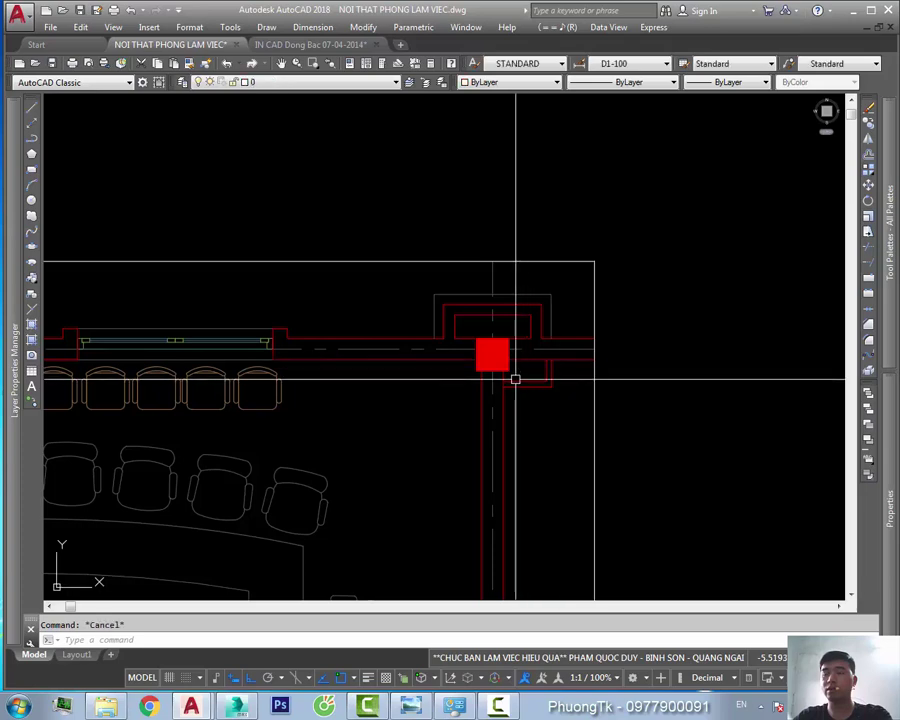
scroll(515, 379, "down", 2)
scroll(540, 372, "down", 5)
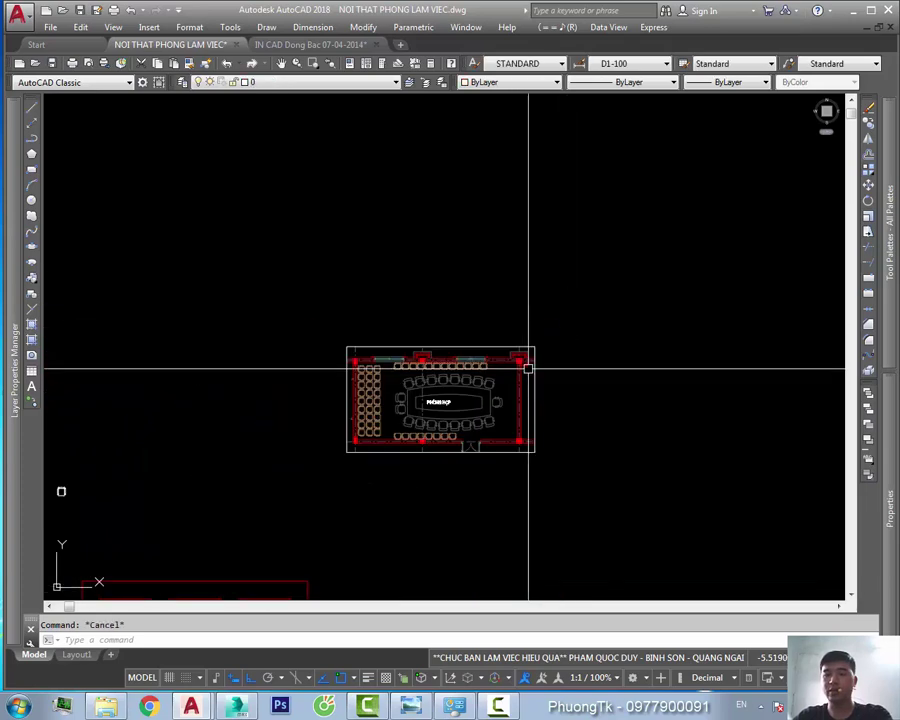
type("ma")
key("Return")
middle_click_drag(422, 404, 616, 210)
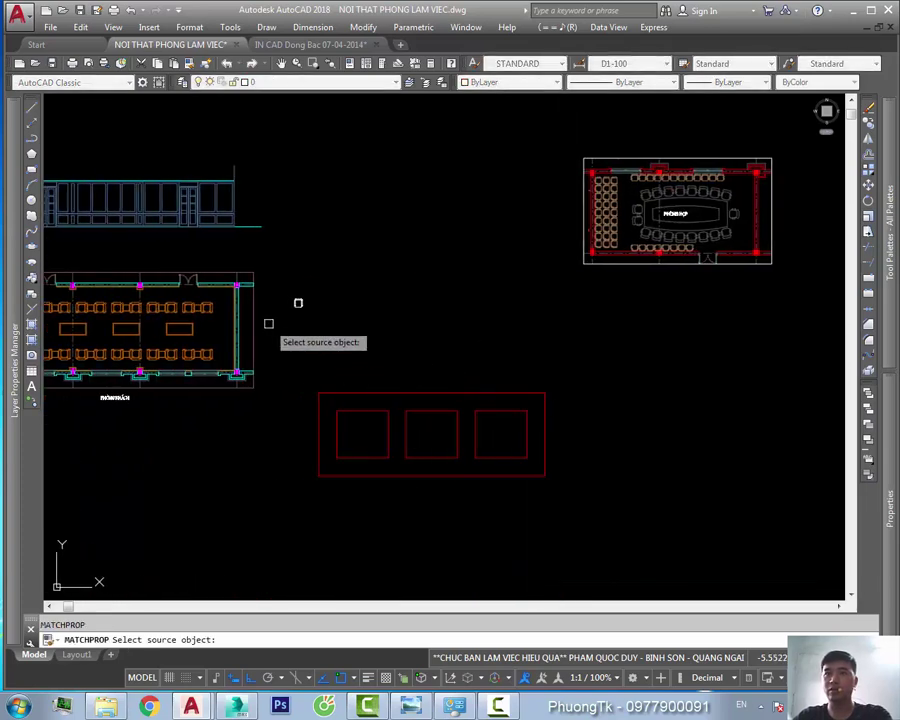
middle_click_drag(761, 280, 524, 324)
key("Escape")
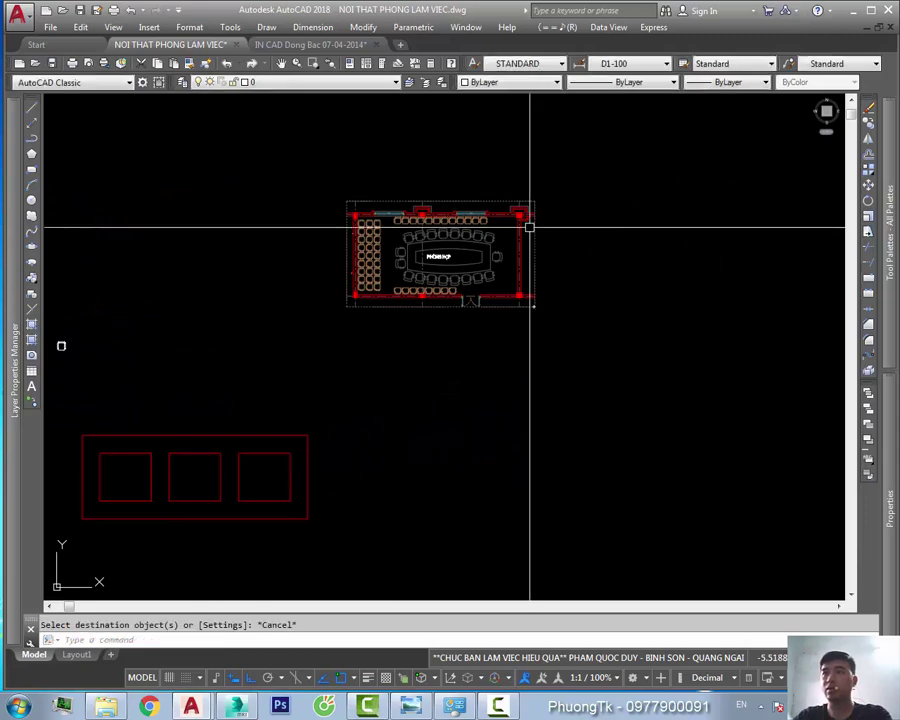
scroll(528, 224, "up", 4)
middle_click_drag(530, 262, 550, 315)
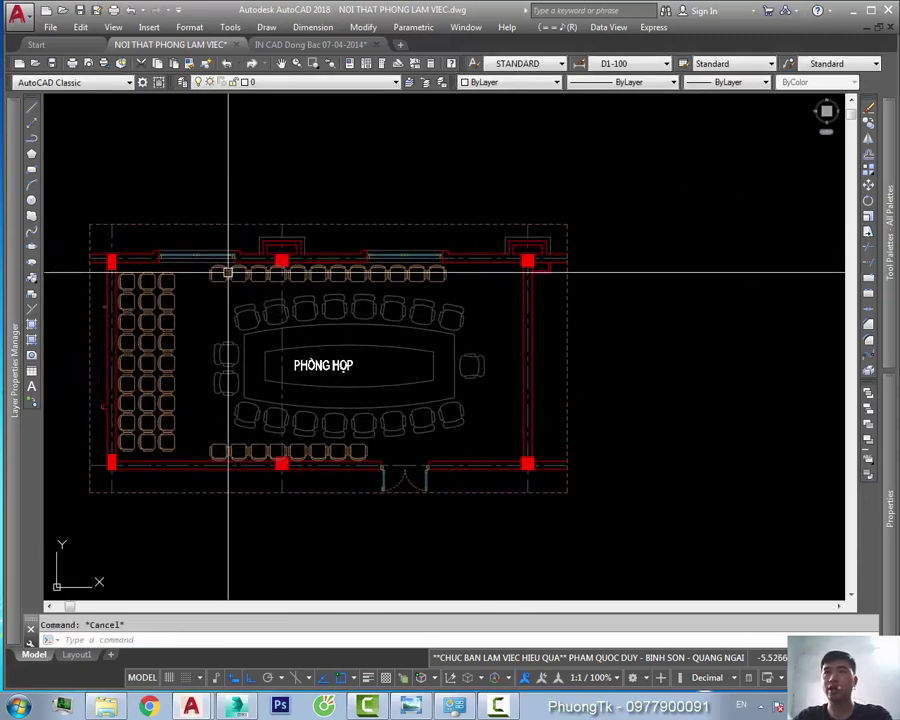
scroll(228, 271, "up", 8)
Pick a wall line and isolate the TUONG wall layer at the top-right corner
scroll(232, 320, "up", 2)
scroll(232, 320, "down", 5)
left_click(408, 316)
scroll(410, 320, "down", 5)
middle_click_drag(410, 320, 454, 311)
scroll(648, 280, "up", 5)
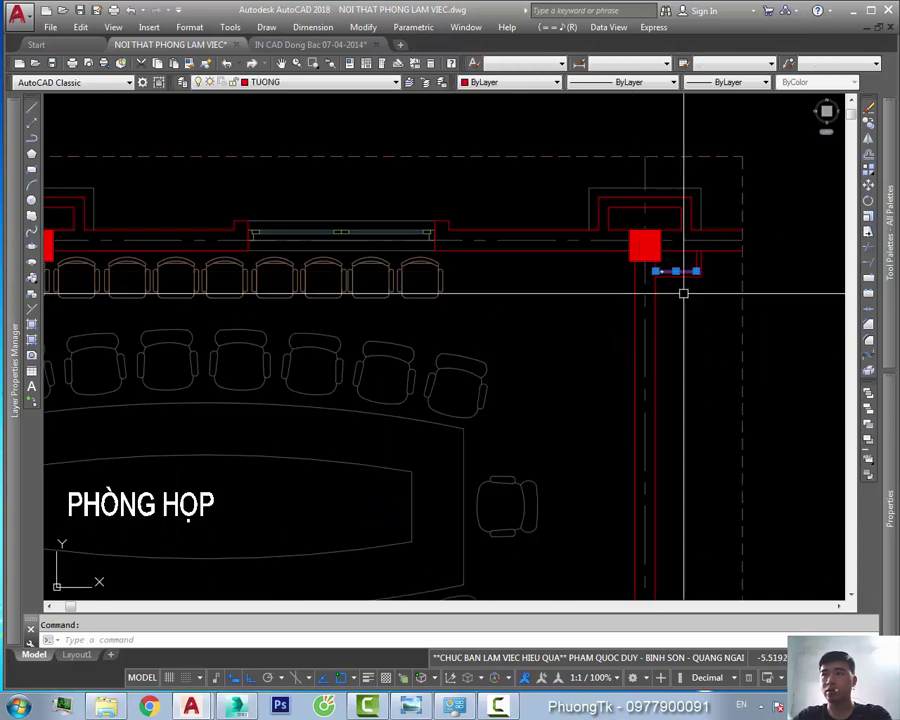
middle_click_drag(683, 293, 575, 321)
key("Return")
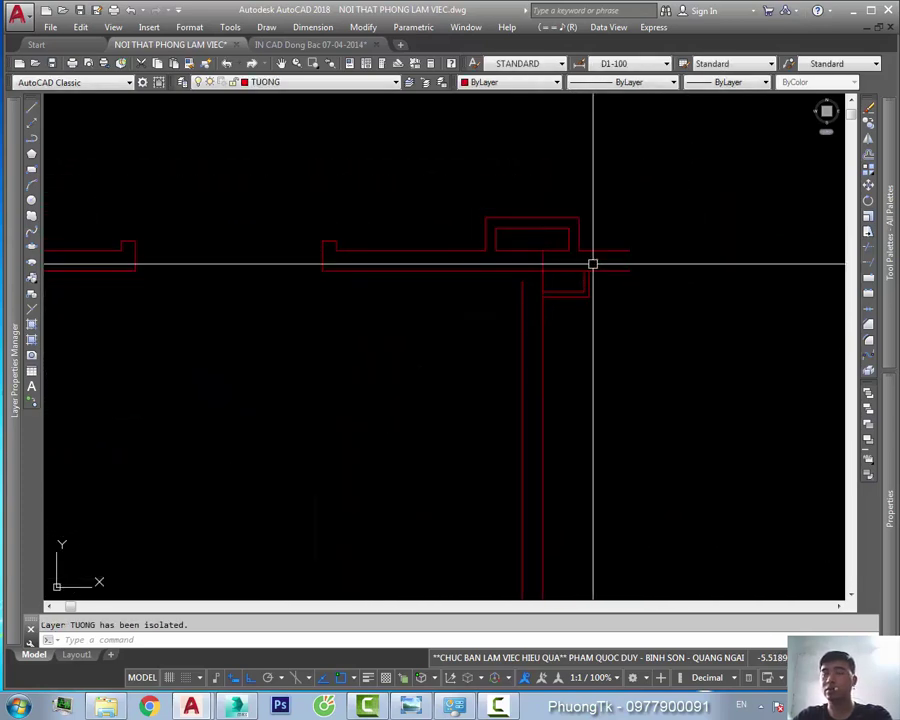
scroll(592, 261, "up", 2)
scroll(626, 255, "up", 3)
Draw a vertical line closing the gap at the top-right wall corner
key("l")
key("space")
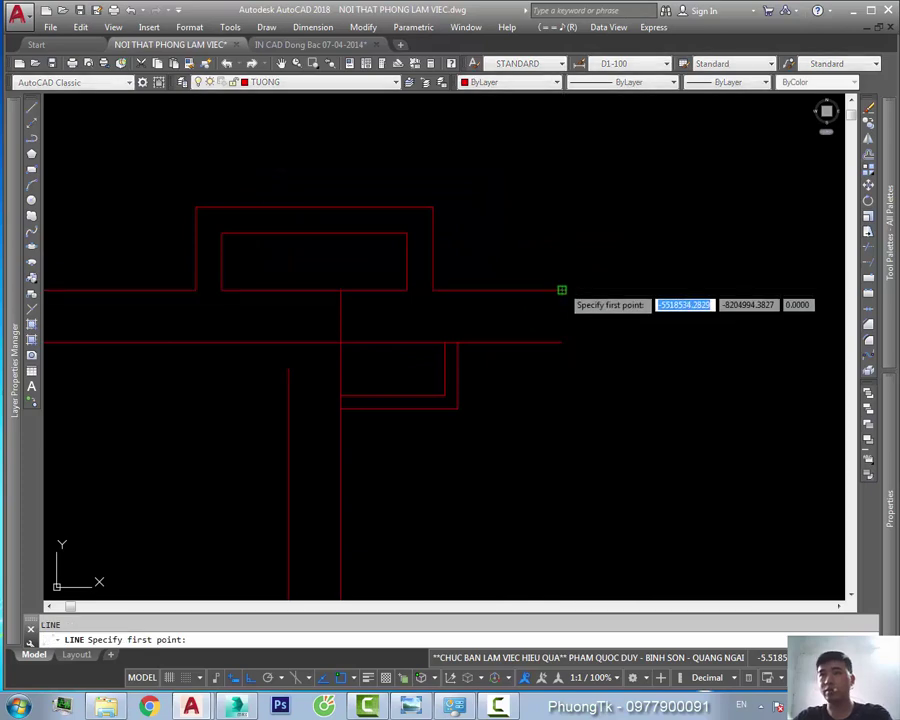
left_click(560, 290)
left_click(560, 342)
key("Escape")
scroll(572, 344, "down", 2)
middle_click_drag(503, 366, 509, 353)
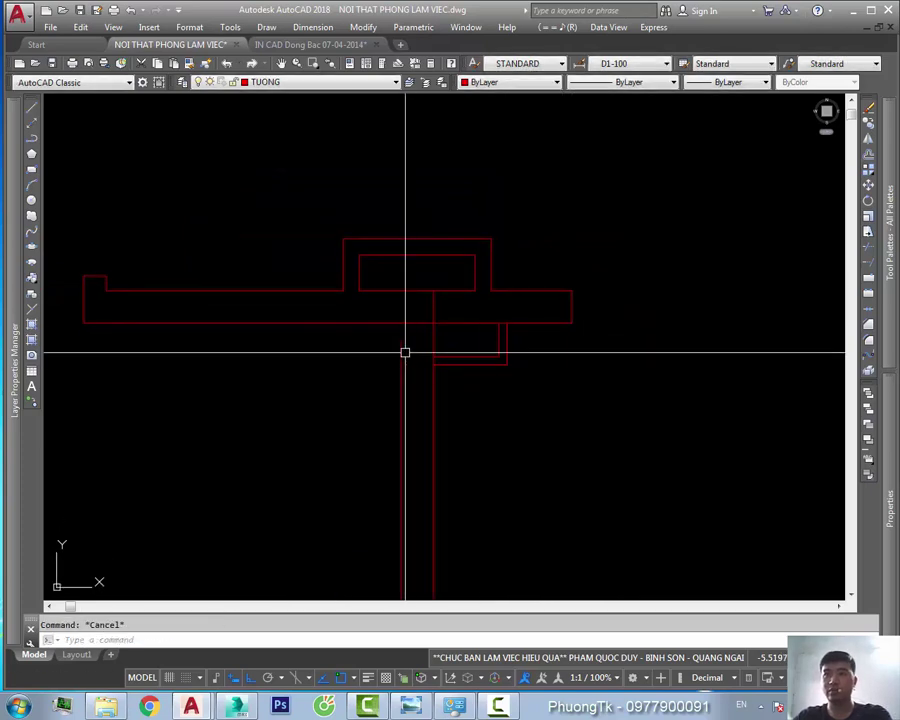
middle_click_drag(400, 349, 426, 390)
scroll(440, 370, "down", 2)
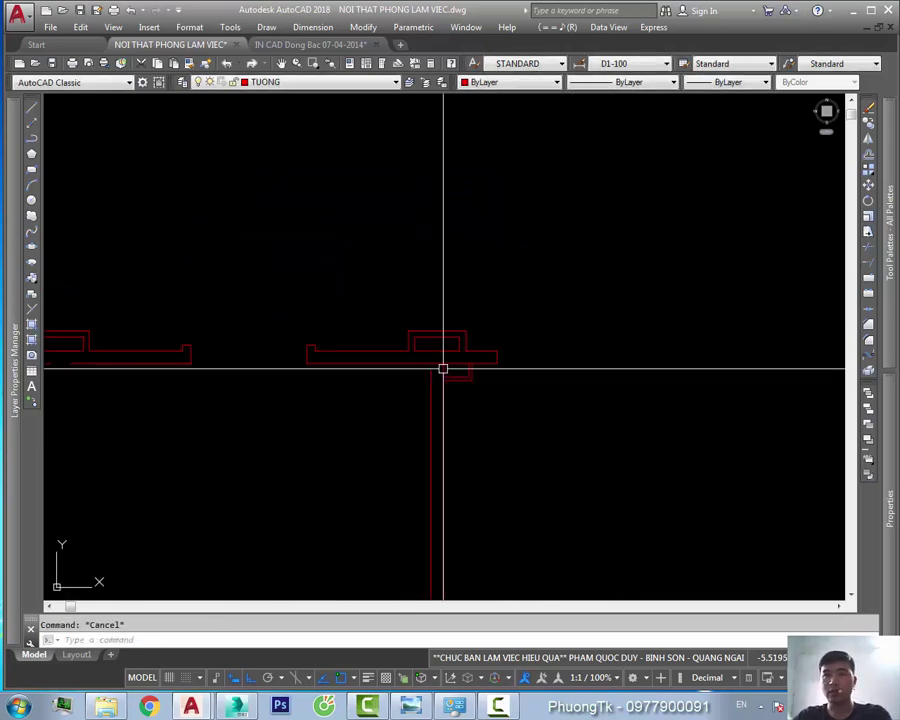
Restore all hidden layers with LAYUNISO
type("LAYUNISO")
key("Return")
scroll(444, 360, "up", 4)
Isolate the THEPBANCONG column layer and window-select all six columns
left_click(452, 340)
scroll(457, 342, "down", 3)
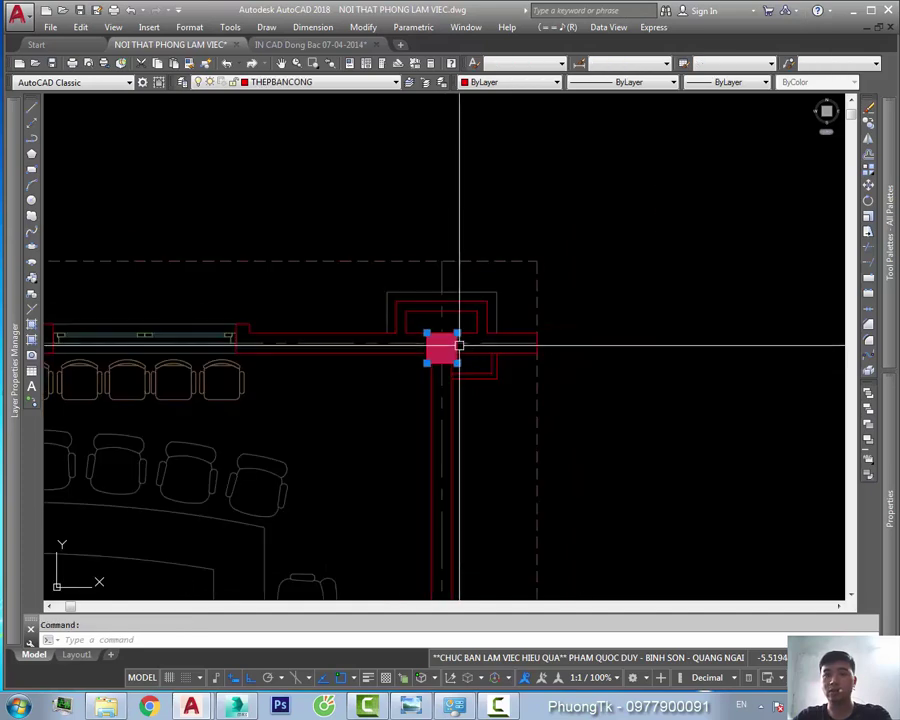
type("LAYISO")
key("Return")
scroll(488, 355, "down", 3)
left_click(200, 250)
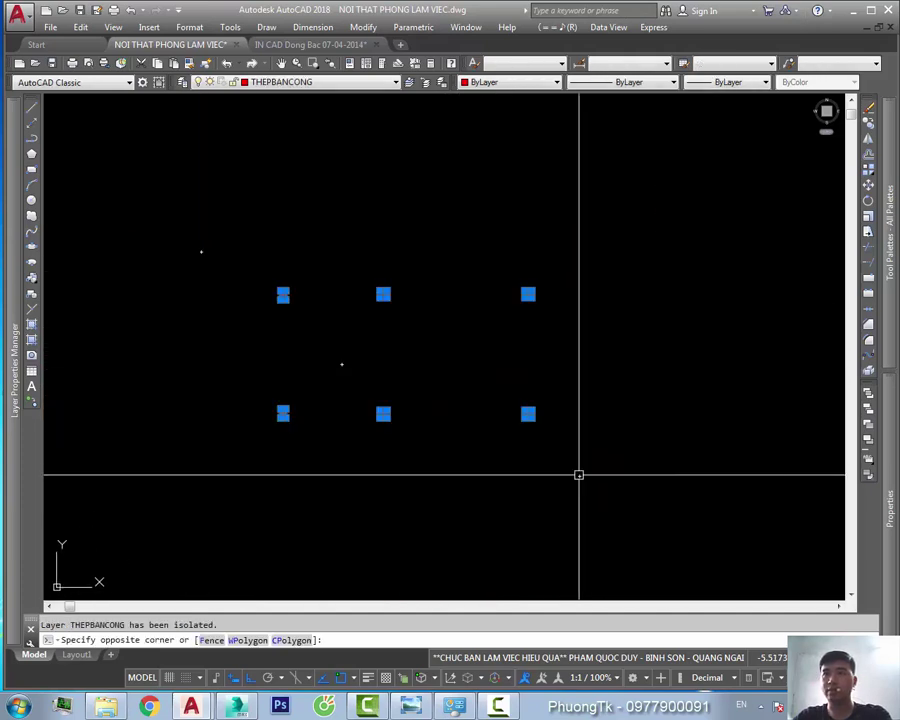
left_click(578, 473)
Move the six columns to the PTK_Be tong layer and turn all layers on with LAYON
left_click(300, 82)
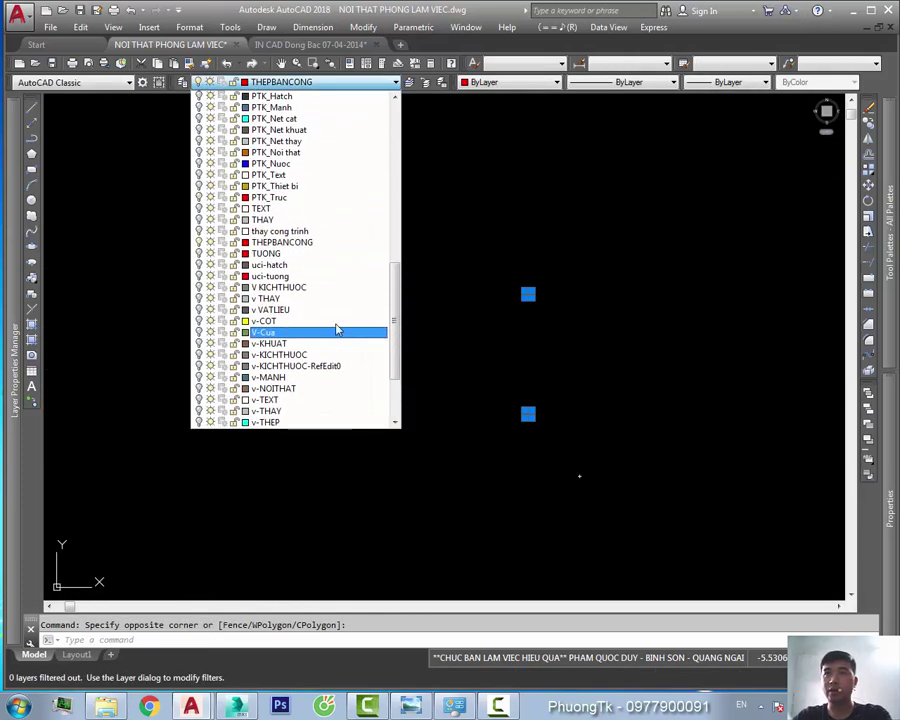
scroll(330, 300, "up", 4)
left_click(300, 157)
left_click(532, 380)
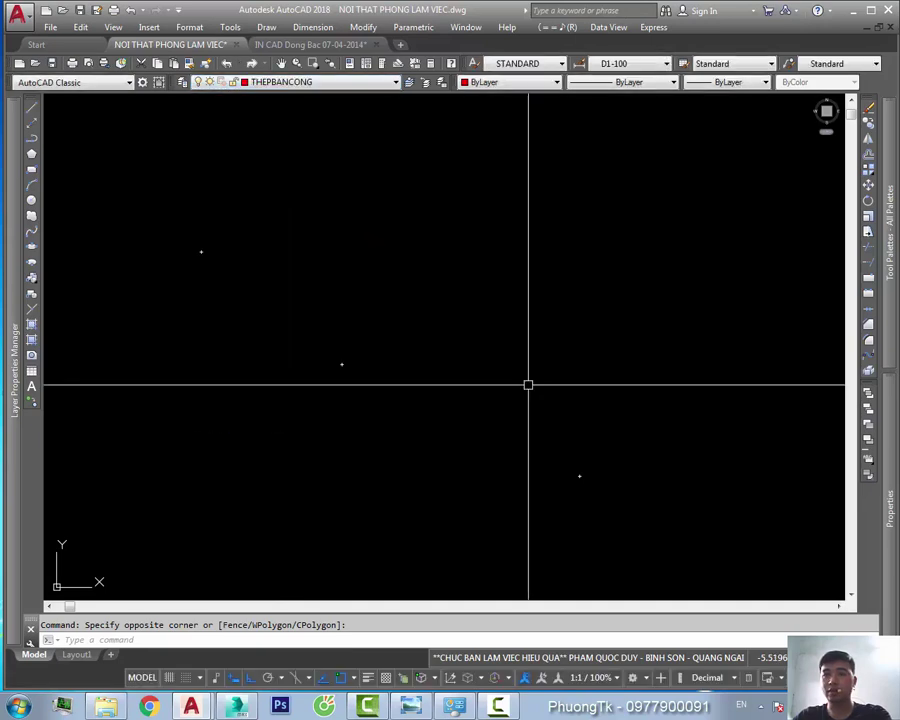
type("LAYON")
key("Return")
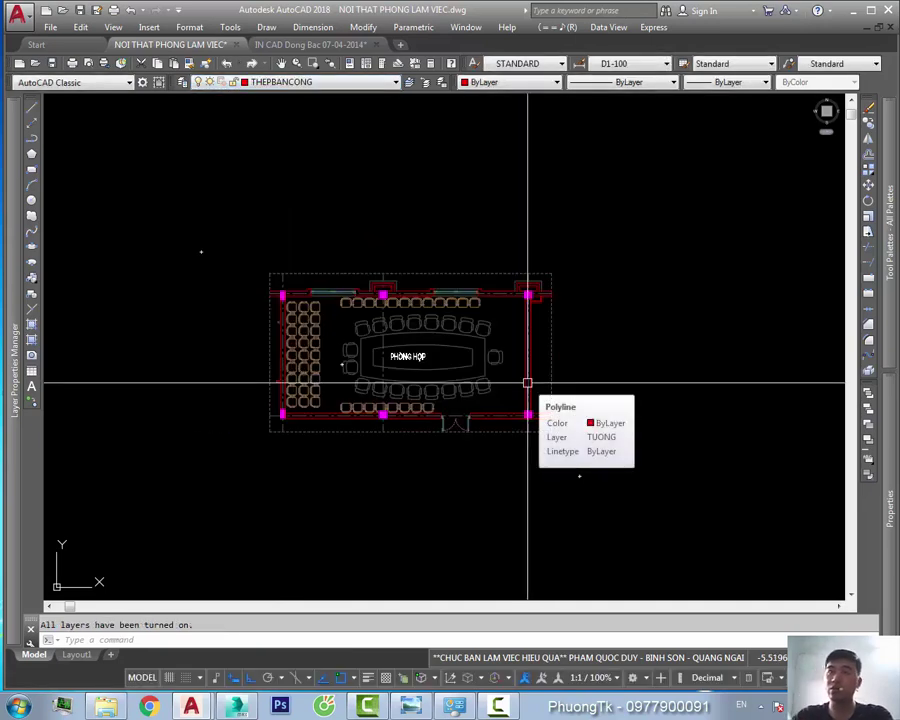
scroll(514, 382, "up", 5)
scroll(574, 287, "up", 3)
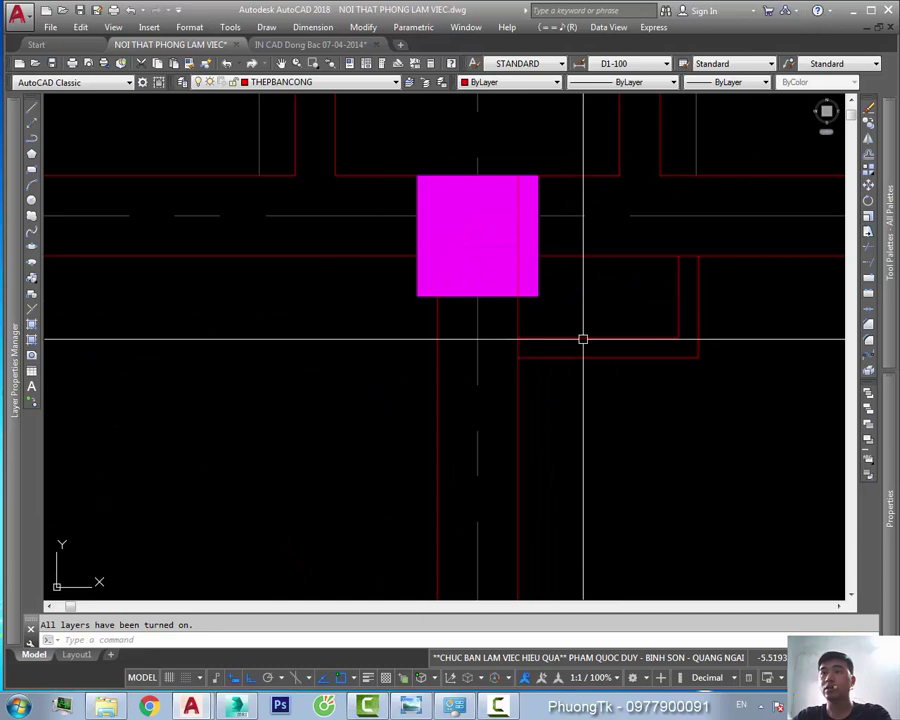
Isolate the magenta column and TUONG wall layers with LAYISO, hiding the furniture
left_click(540, 298)
middle_click_drag(552, 303, 538, 374)
type("LAYISO")
key("Return")
scroll(522, 316, "down", 2)
middle_click_drag(522, 316, 552, 276)
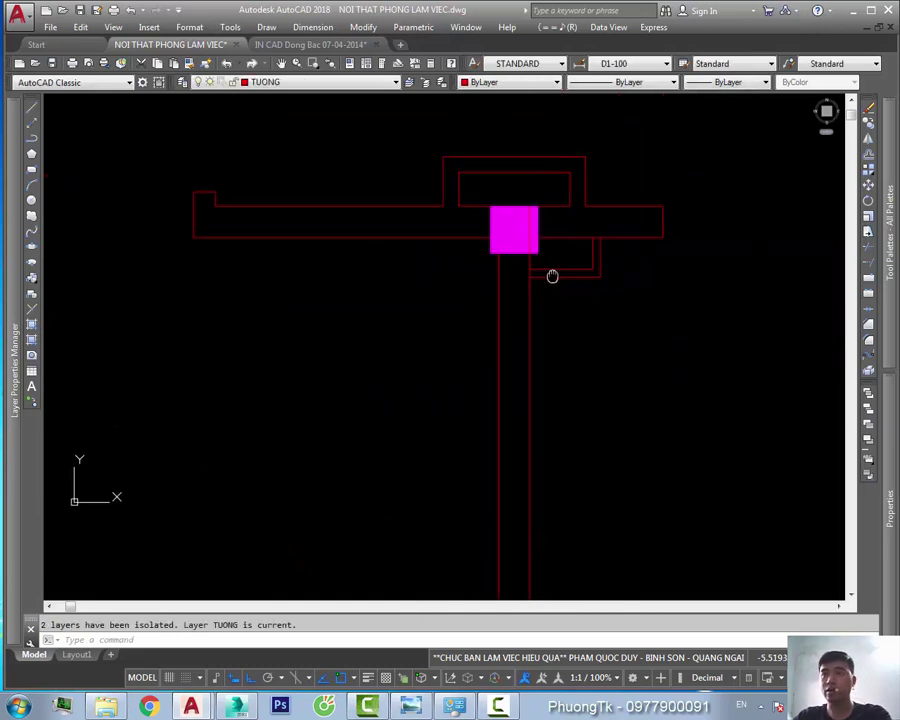
scroll(552, 276, "down", 5)
scroll(100, 275, "up", 2)
scroll(100, 275, "up", 4)
middle_click_drag(179, 259, 219, 333)
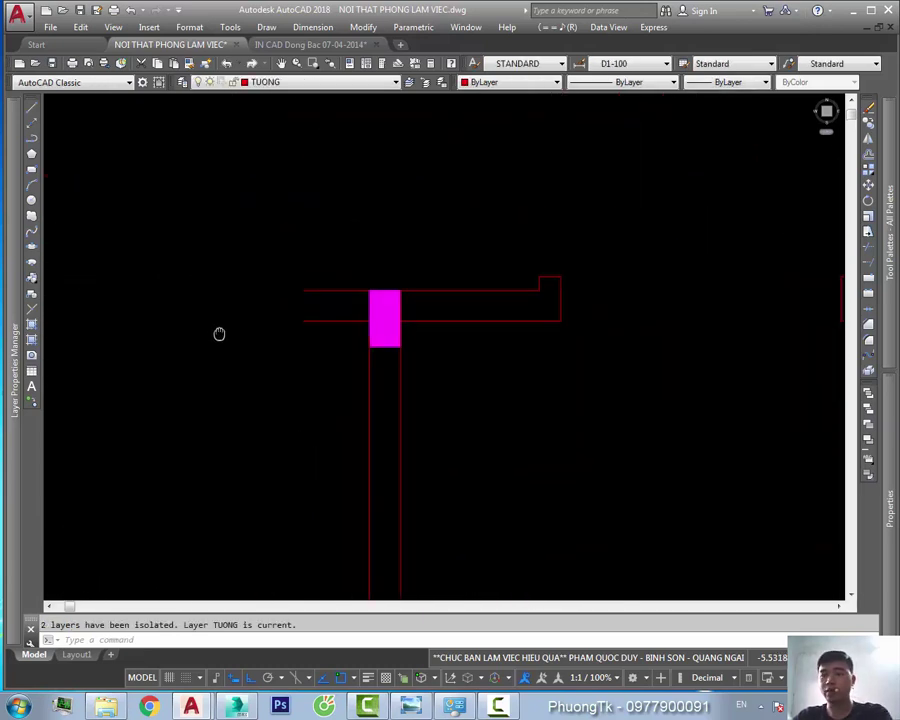
Start lines at the wall and column corners, cancelling each unfinished line
key("Return")
left_click(304, 322)
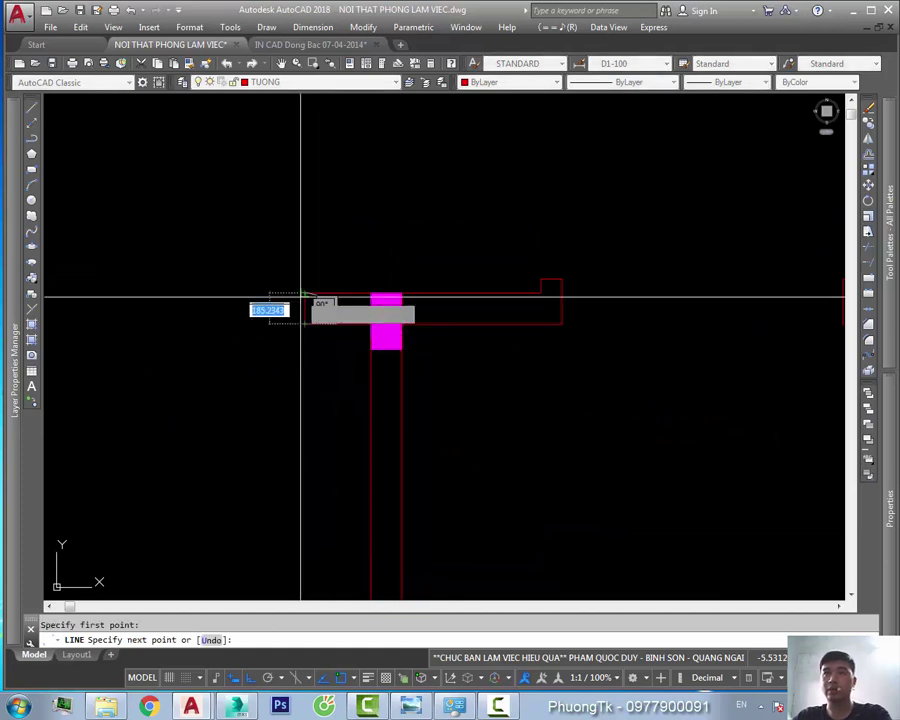
key("Escape")
scroll(308, 302, "down", 3)
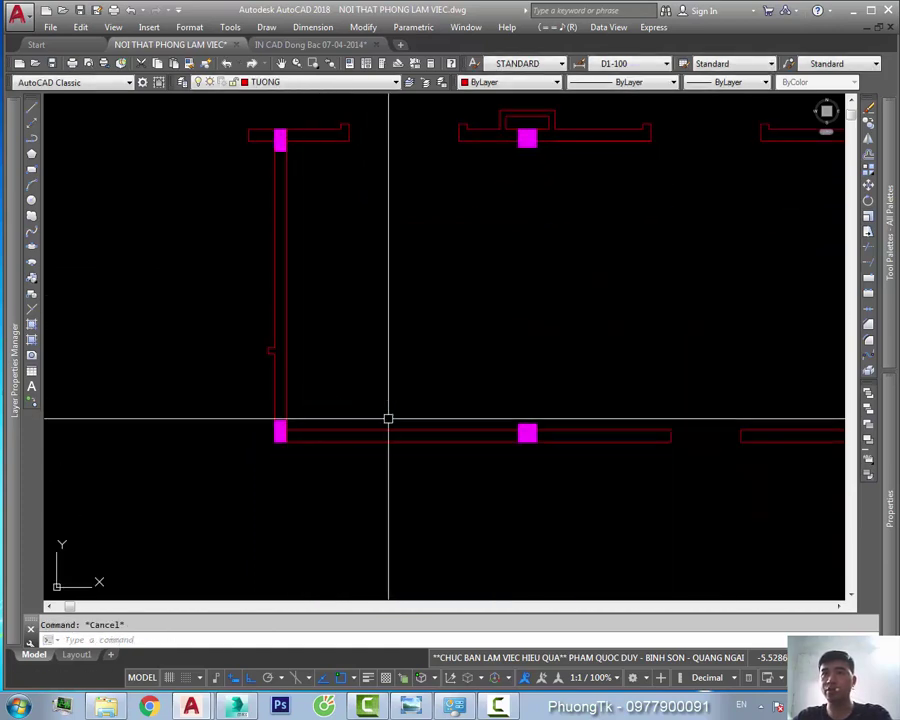
scroll(270, 383, "up", 4)
key("Escape")
scroll(323, 368, "down", 3)
scroll(460, 428, "down", 2)
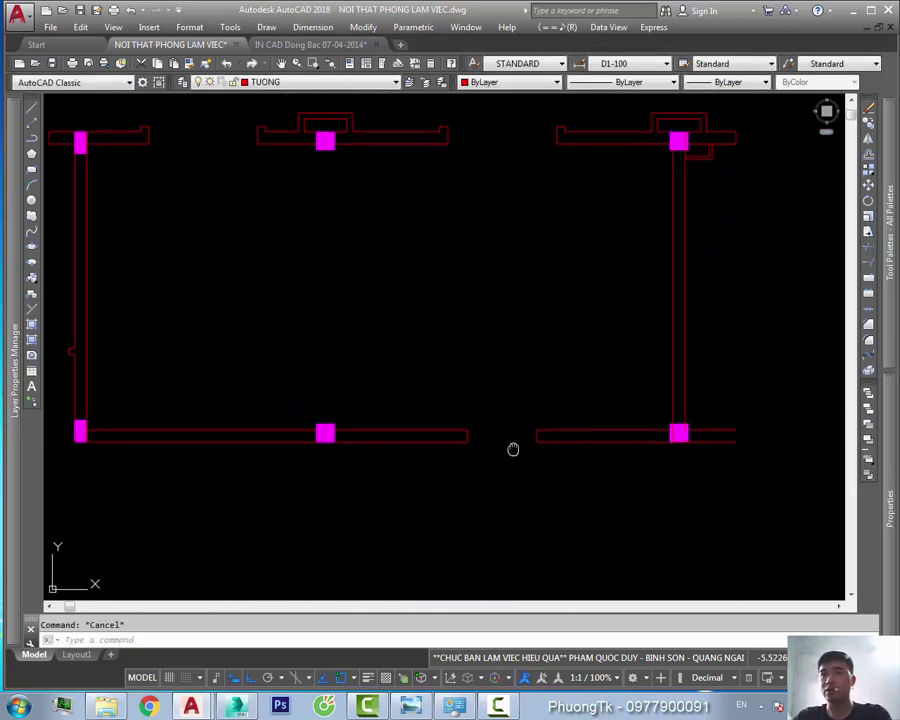
middle_click_drag(442, 453, 314, 449)
middle_click_drag(610, 456, 494, 469)
left_click(494, 452)
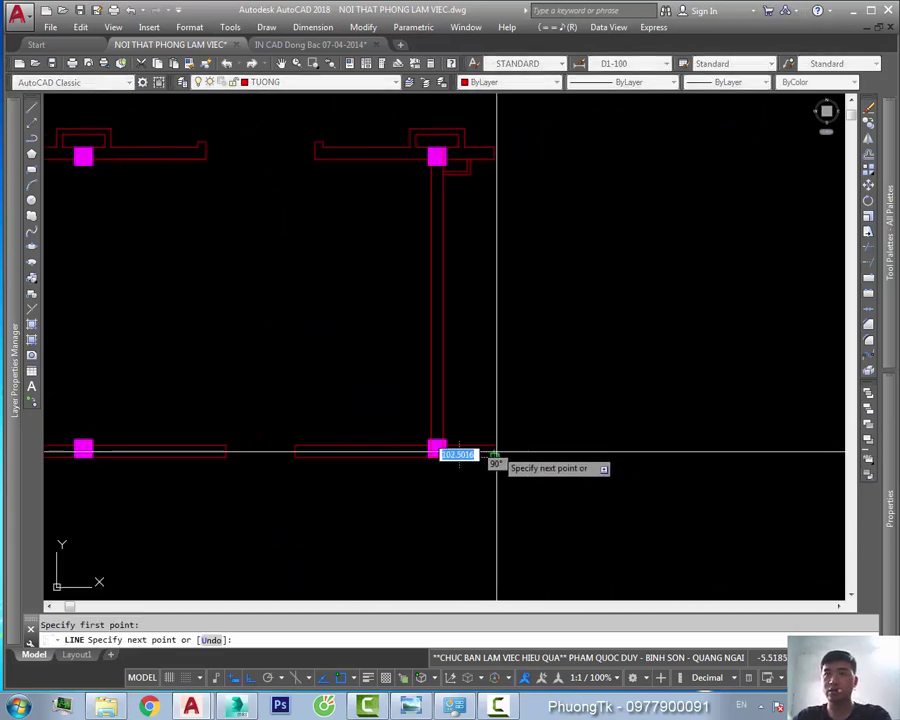
key("Escape")
middle_click_drag(492, 306, 500, 424)
scroll(460, 296, "up", 4)
scroll(444, 228, "up", 4)
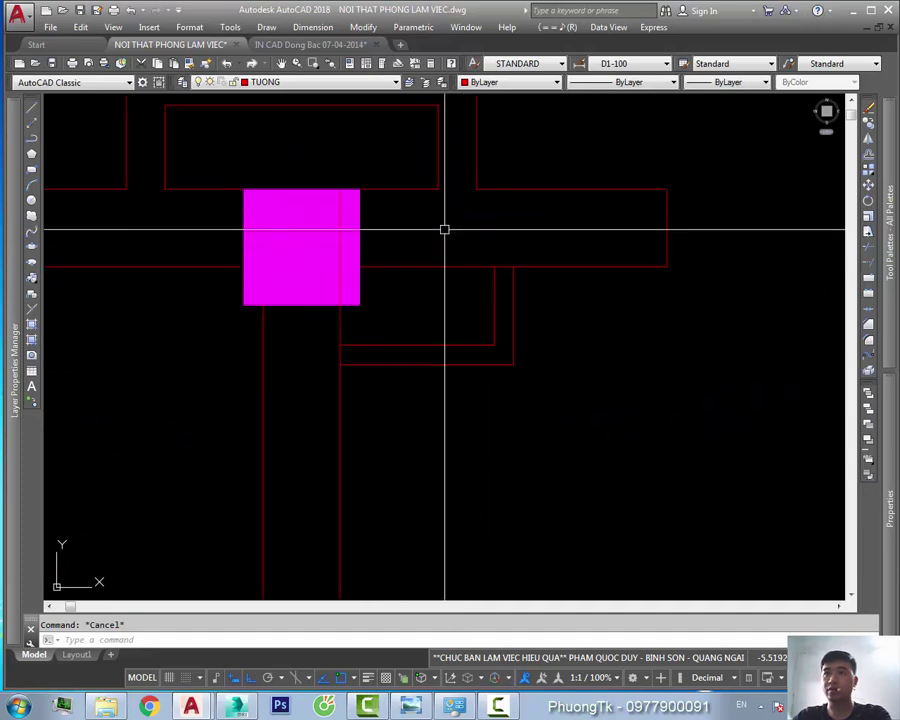
middle_click_drag(493, 259, 525, 291)
Start trimming the wall lines around the magenta column, then cancel the trim
key("Return")
key("Return")
scroll(512, 293, "up", 2)
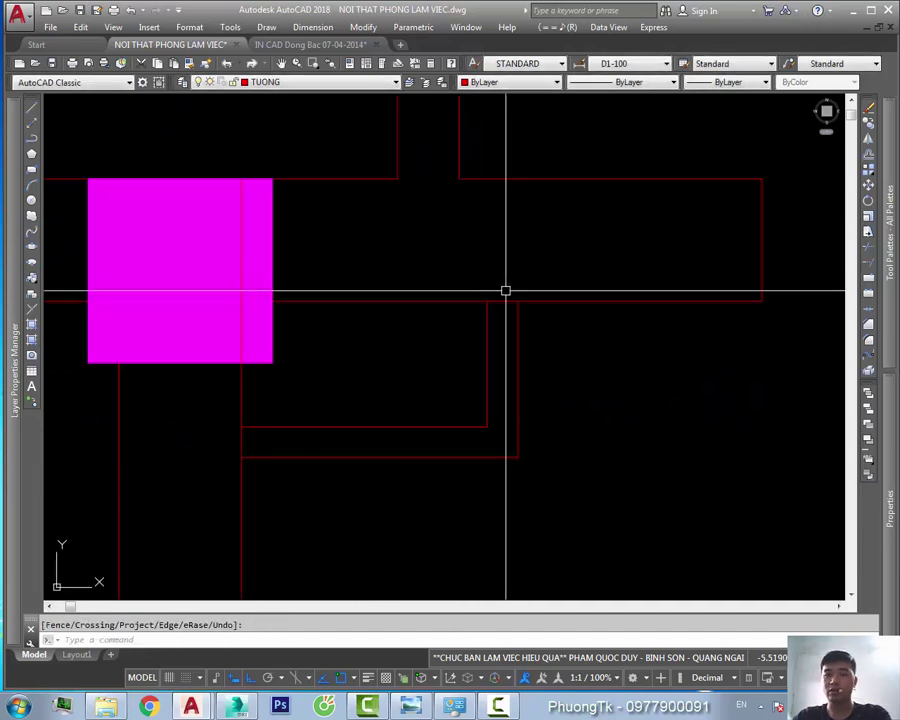
type("tr")
key("Return")
middle_click_drag(300, 452, 521, 362)
scroll(268, 470, "up", 2)
scroll(340, 400, "down", 5)
key("Escape")
scroll(340, 400, "down", 2)
scroll(402, 348, "down", 2)
scroll(476, 352, "down", 1)
Make PTK_Net cat the current layer from the layer list
left_click(290, 82)
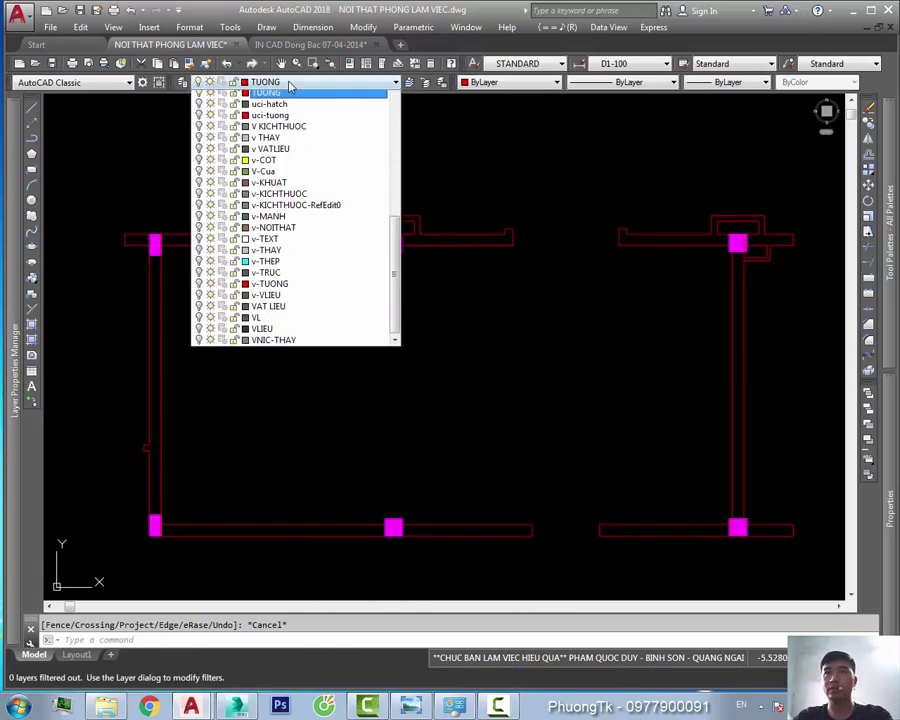
scroll(277, 343, "up", 2)
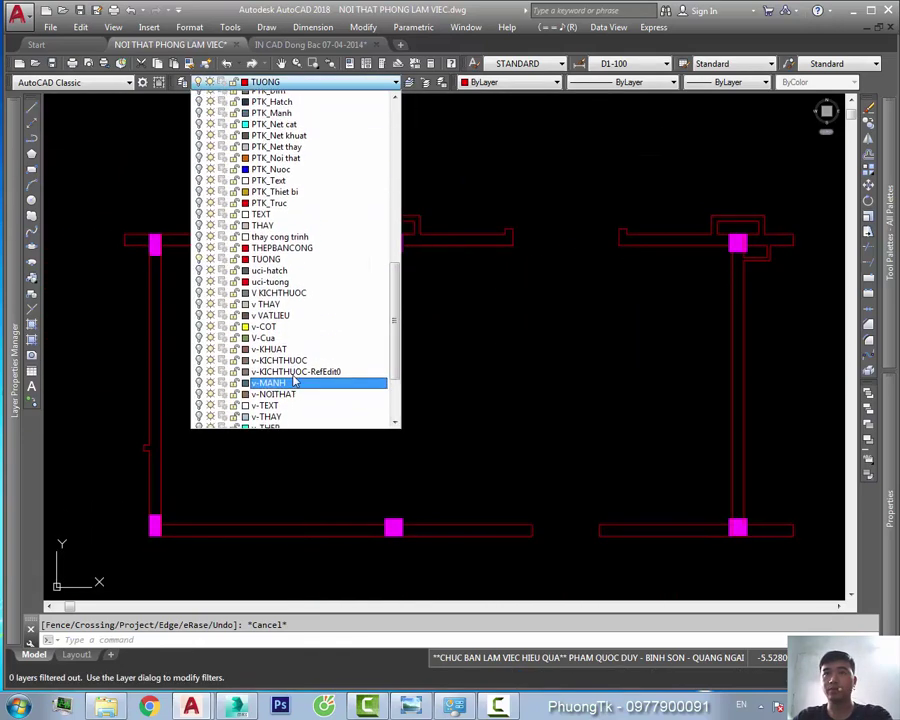
scroll(277, 300, "up", 7)
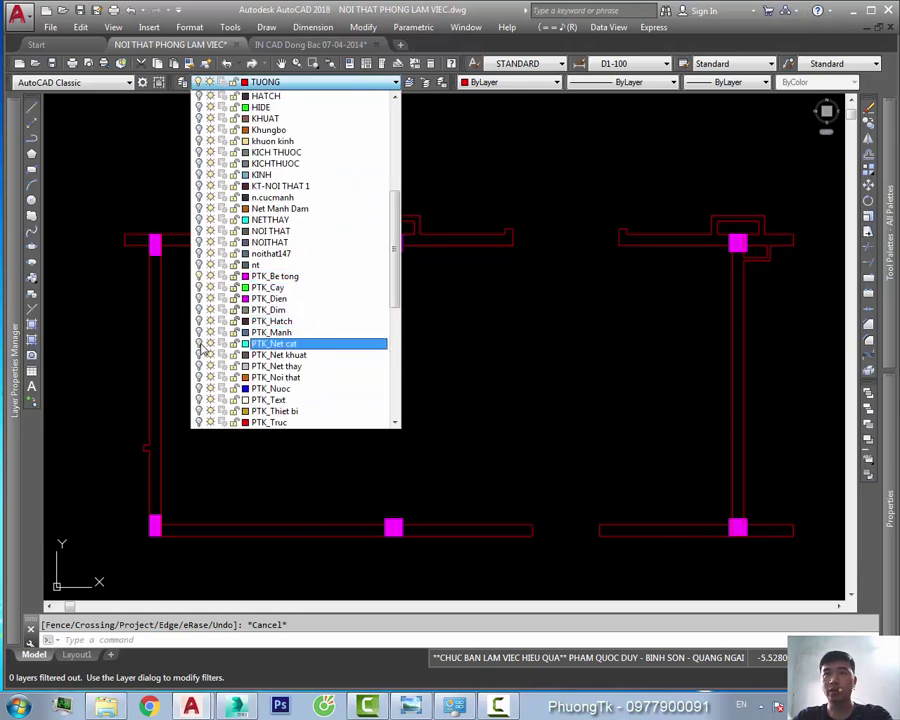
left_click(297, 345)
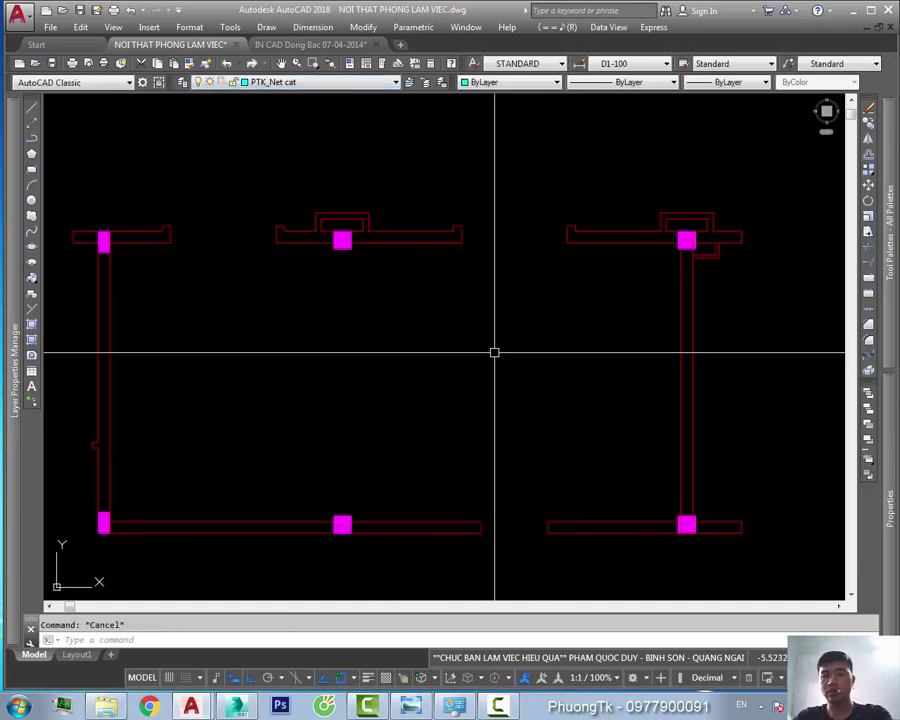
Run BO with Pick Points inside each wall, dismissing the boundary error, to create nine outlines
type("bo")
key("Return")
left_click(168, 260)
left_click(566, 325)
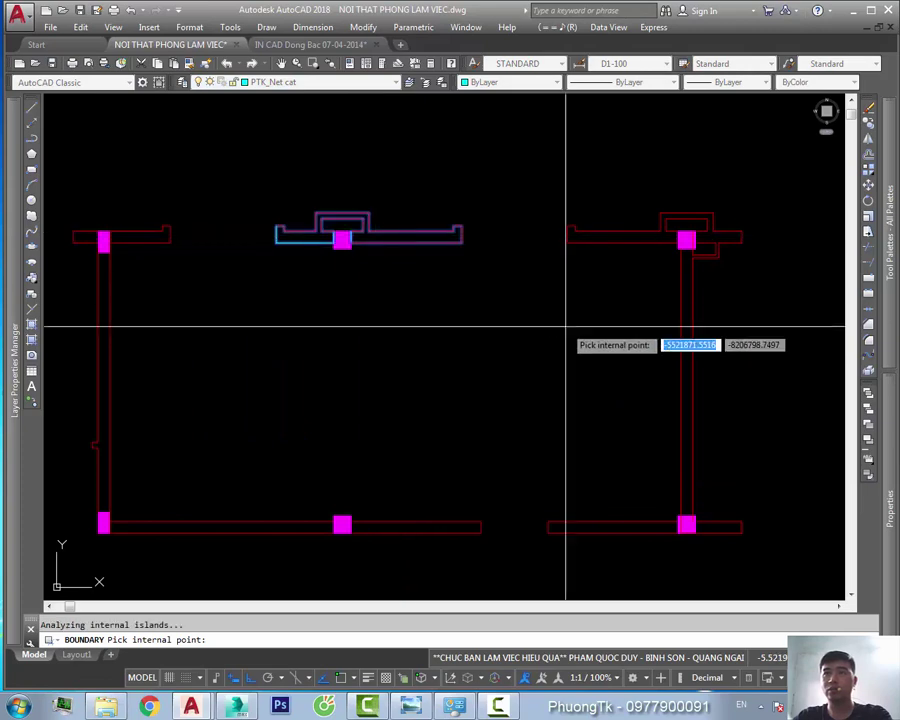
middle_click_drag(684, 306, 672, 286)
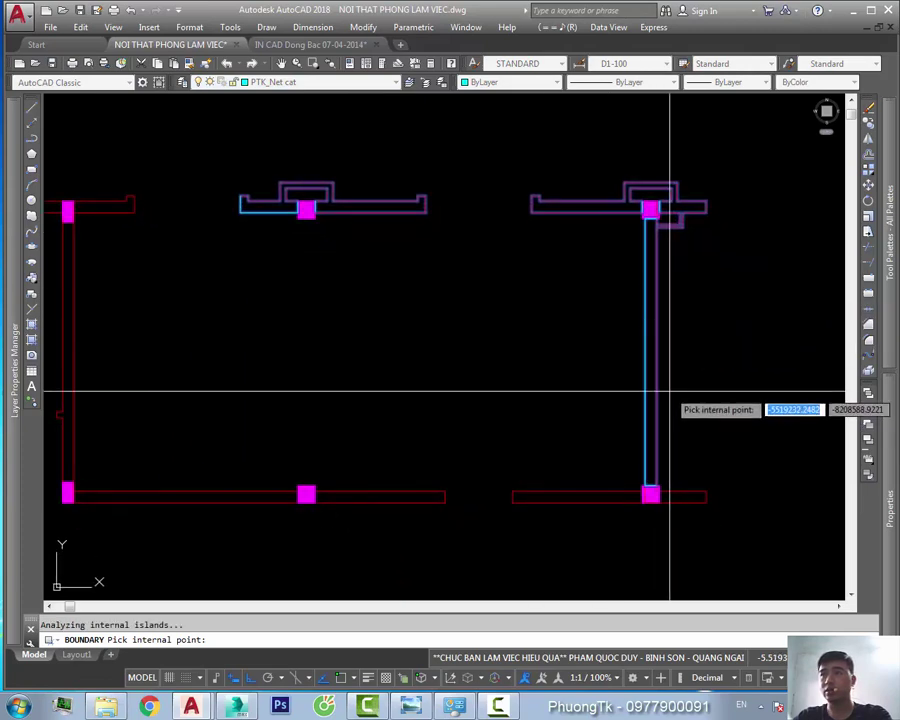
scroll(614, 336, "down", 1)
scroll(570, 462, "up", 1)
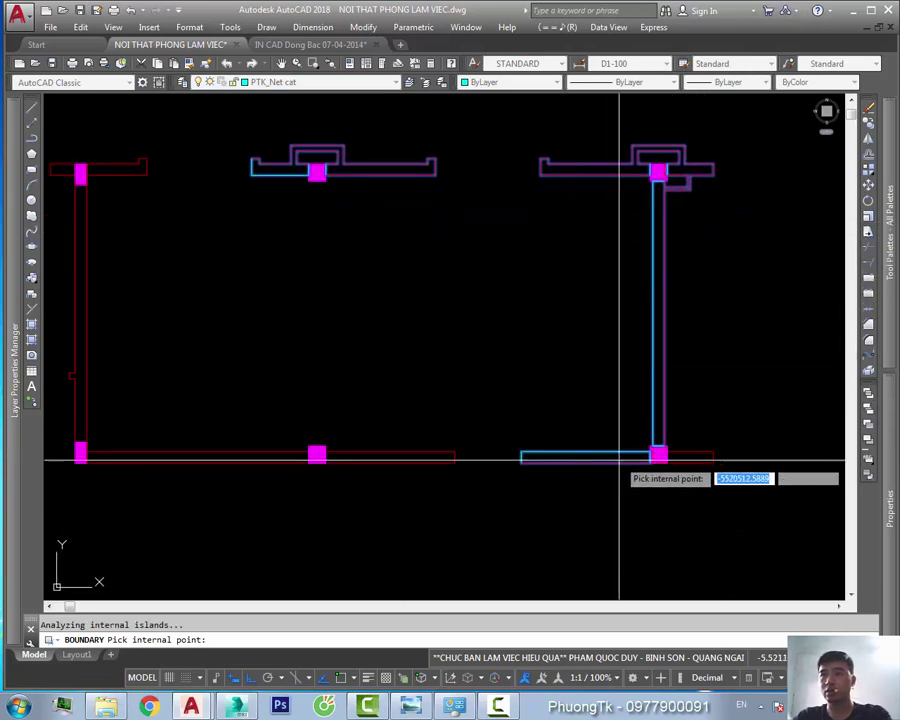
middle_click_drag(681, 461, 805, 438)
left_click(418, 436)
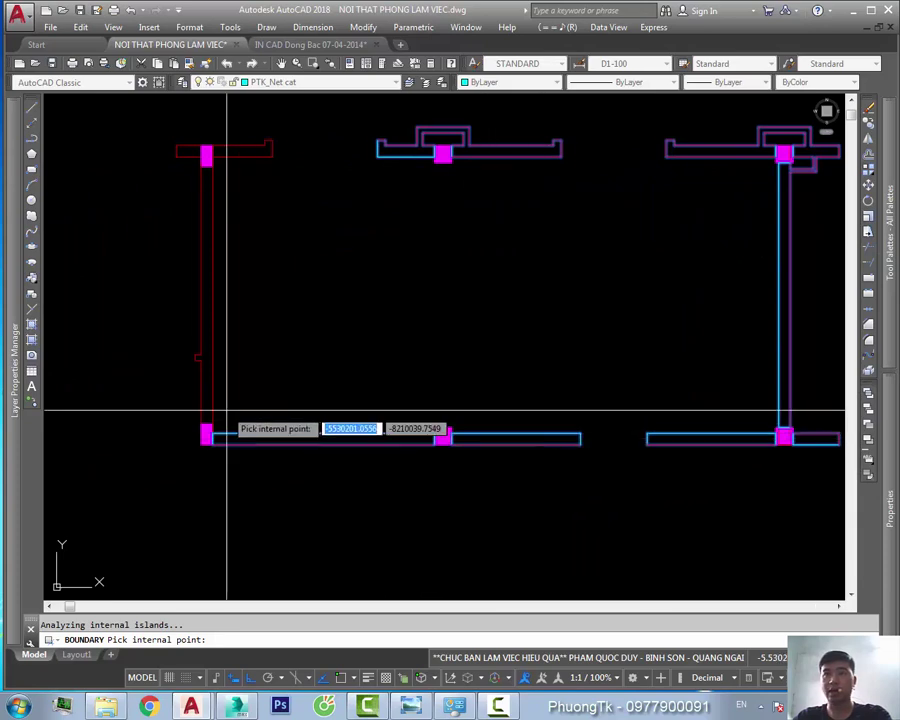
left_click(469, 383)
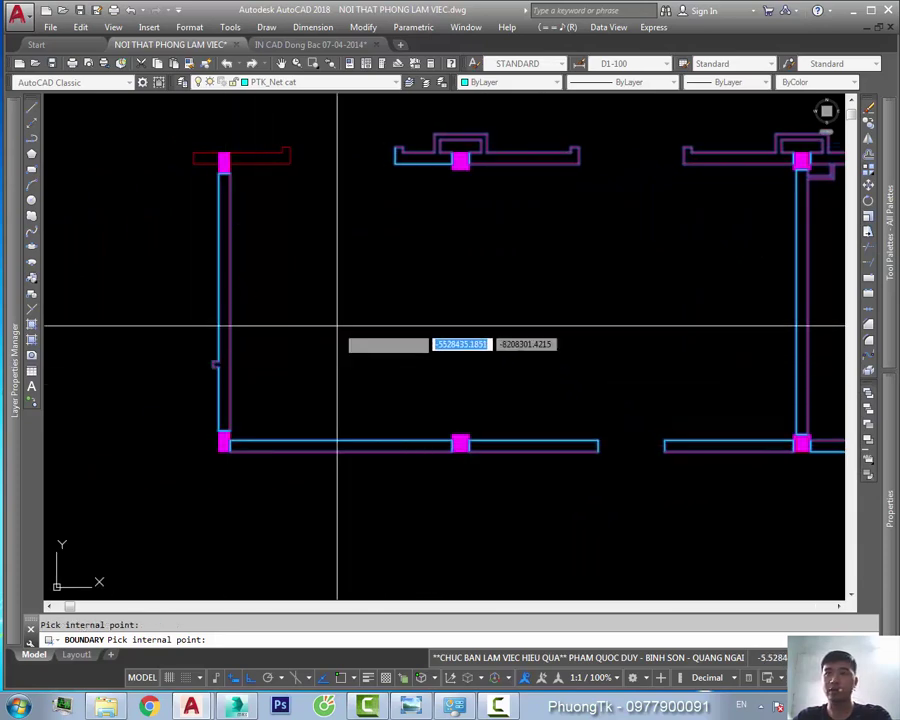
middle_click_drag(246, 175, 329, 310)
key("Return")
scroll(348, 319, "down", 4)
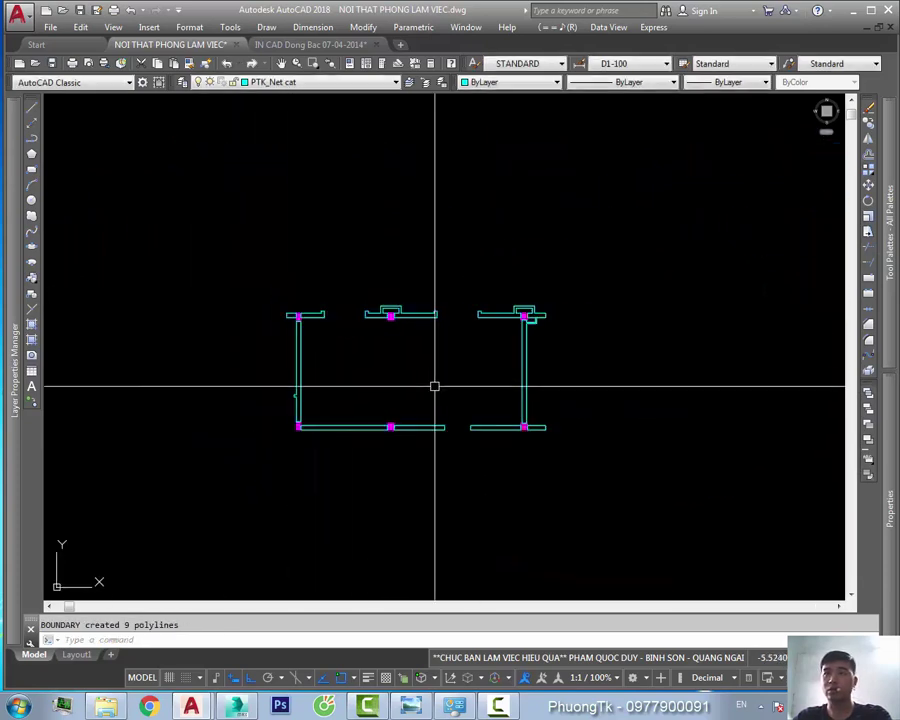
scroll(415, 316, "up", 4)
Hide the new boundary outlines' layer with LAYOFF
type("layoff")
key("Return")
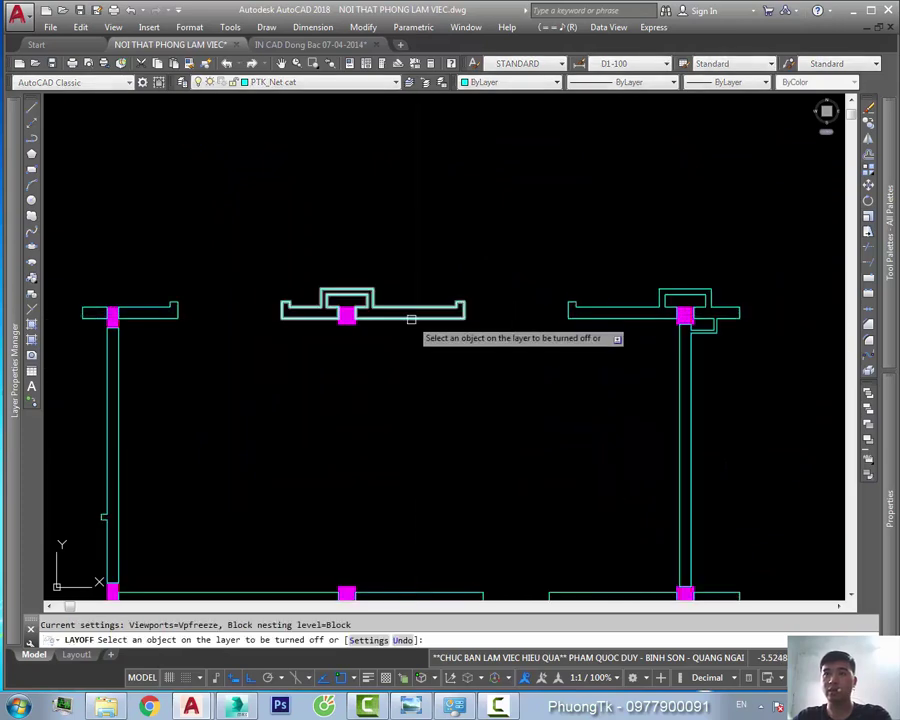
left_click(412, 315)
type("y")
key("Return")
key("Escape")
Window-select and delete the original red TUONG wall lines
left_click(393, 317)
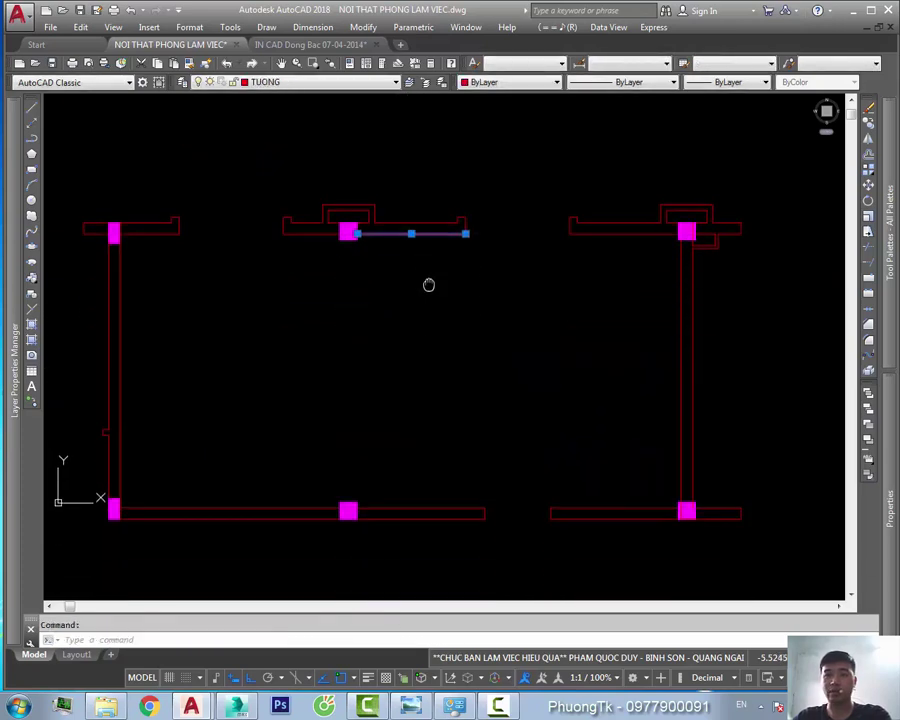
scroll(427, 284, "down", 2)
left_click(642, 221)
left_click(191, 462)
key("Delete")
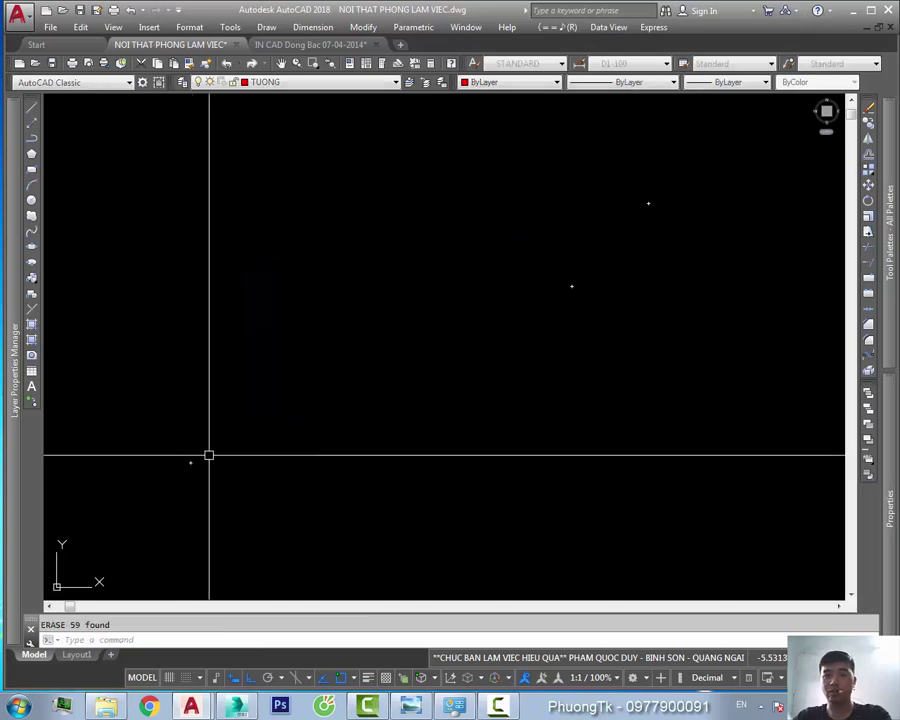
Turn all layers back on with LAYON, bringing the furniture back into view
type("layon")
key("Return")
scroll(268, 231, "up", 5)
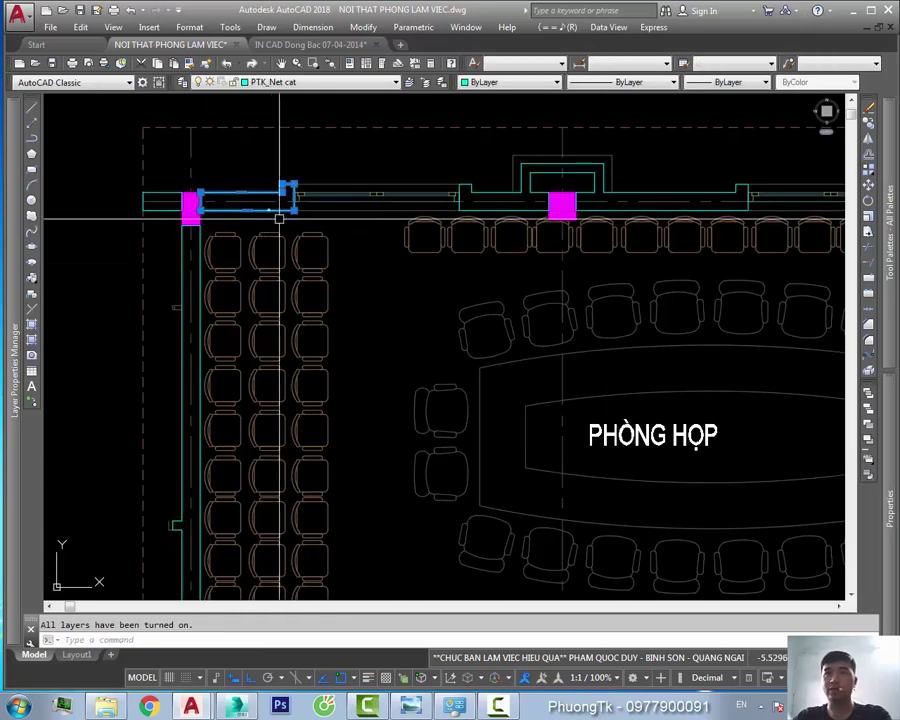
middle_click_drag(351, 274, 356, 334)
scroll(440, 374, "down", 4)
scroll(581, 342, "up", 2)
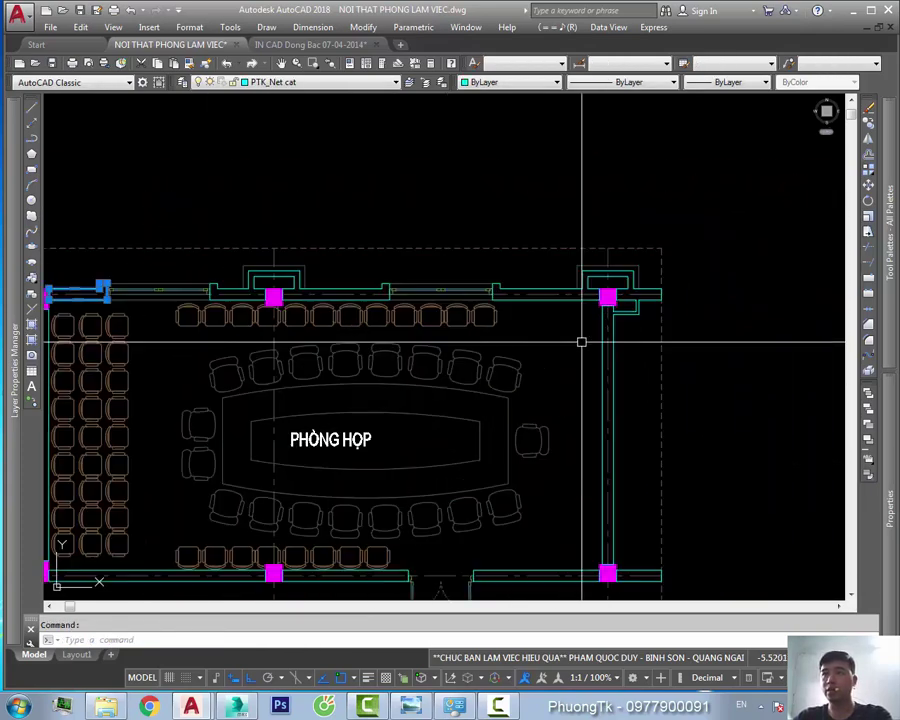
key("Escape")
scroll(581, 342, "up", 2)
key("Escape")
middle_click_drag(627, 378, 612, 365)
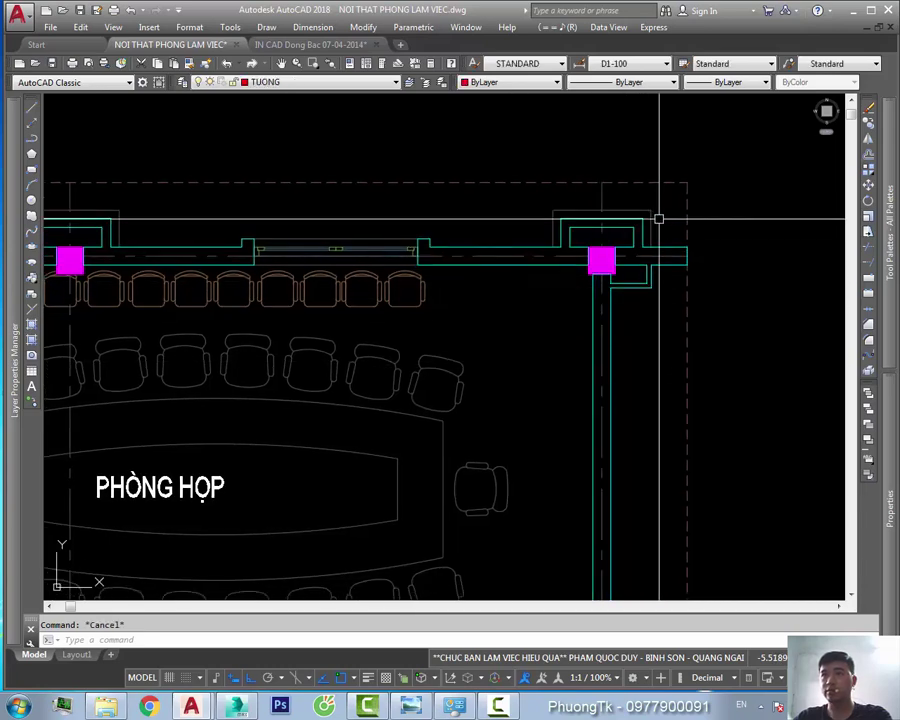
scroll(659, 218, "down", 2)
mouse_move(517, 318)
middle_mouse_down()
mouse_move(605, 328)
mouse_move(566, 375)
middle_mouse_up()
scroll(600, 368, "down", 2)
mouse_move(458, 307)
middle_mouse_down()
mouse_move(464, 334)
mouse_move(424, 330)
middle_mouse_up()
scroll(464, 337, "up", 4)
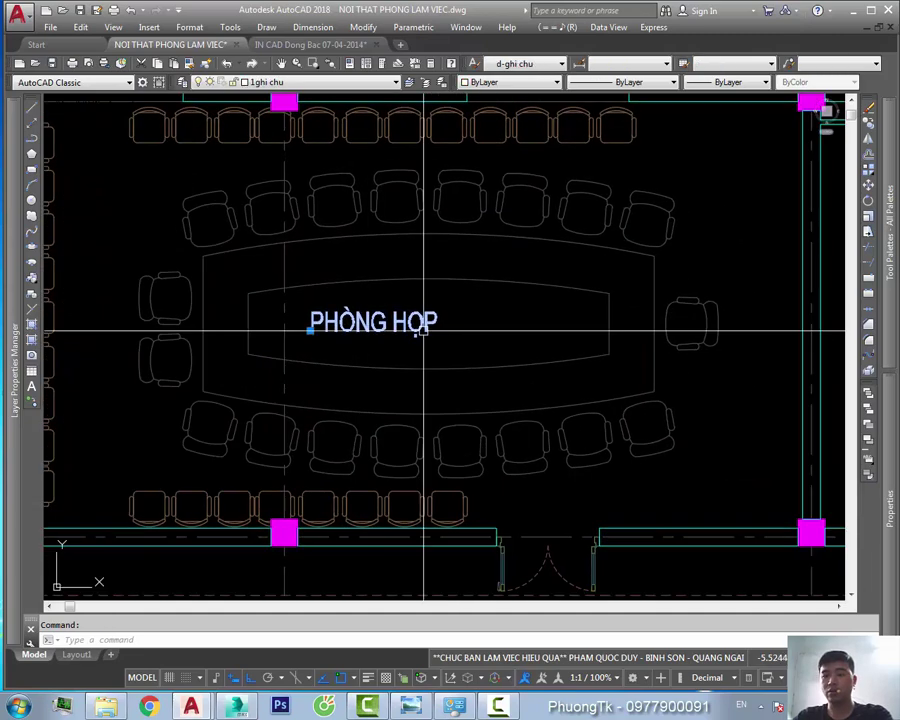
Move the PHÒNG HỌP label to sit below the room
left_click(447, 327)
middle_click_drag(453, 530, 458, 286)
left_click(468, 392)
key("Escape")
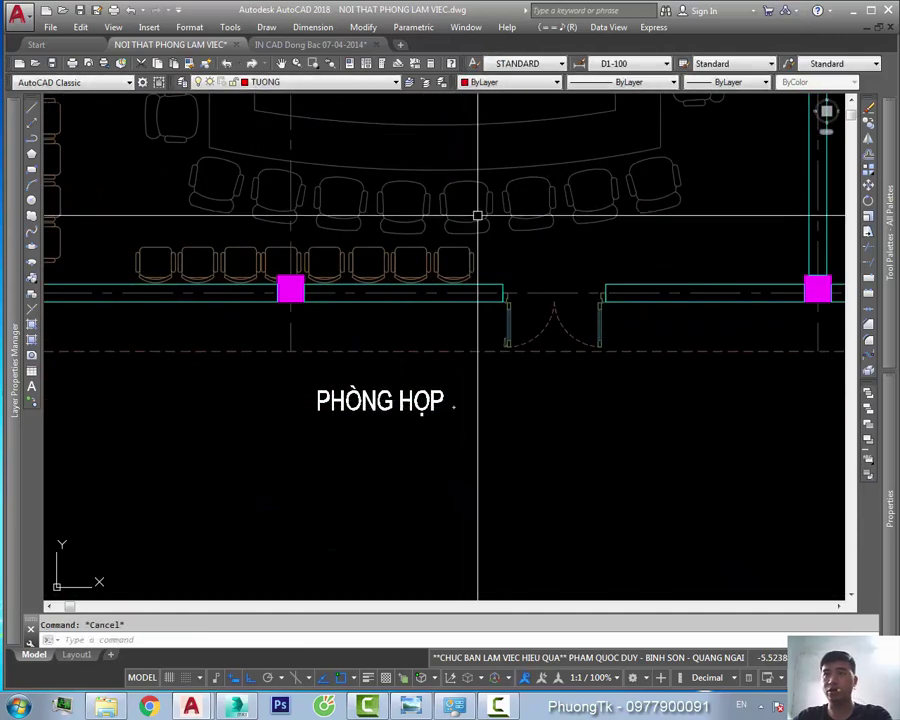
middle_click_drag(592, 144, 563, 338)
mouse_move(413, 324)
middle_mouse_down()
mouse_move(504, 380)
mouse_move(509, 363)
middle_mouse_up()
scroll(512, 360, "down", 4)
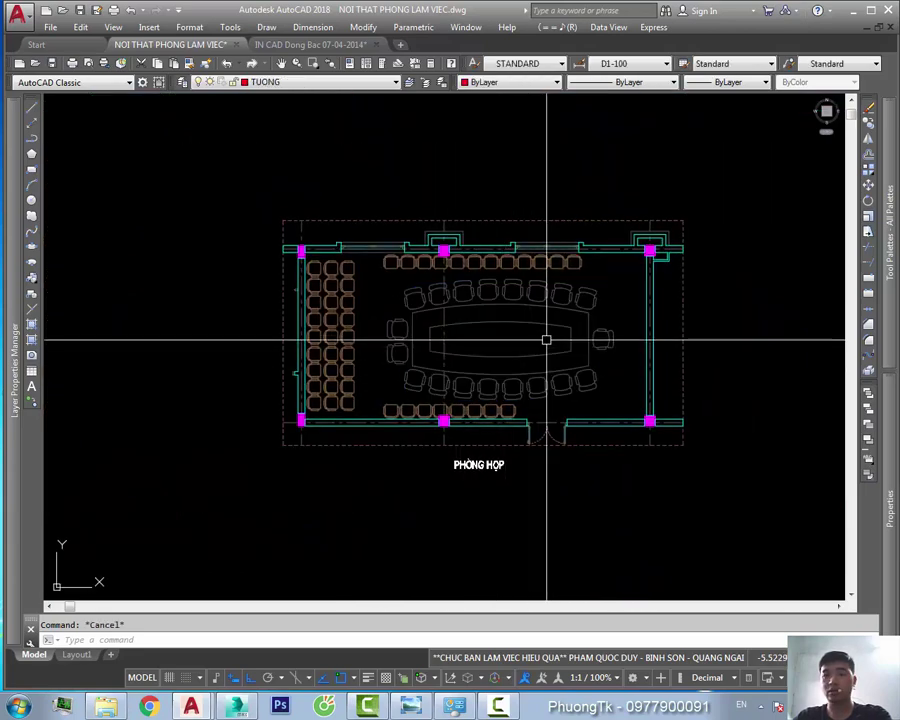
Explode the conference table block with X and window-select the chairs
left_click(491, 354)
middle_click_drag(500, 365, 490, 378)
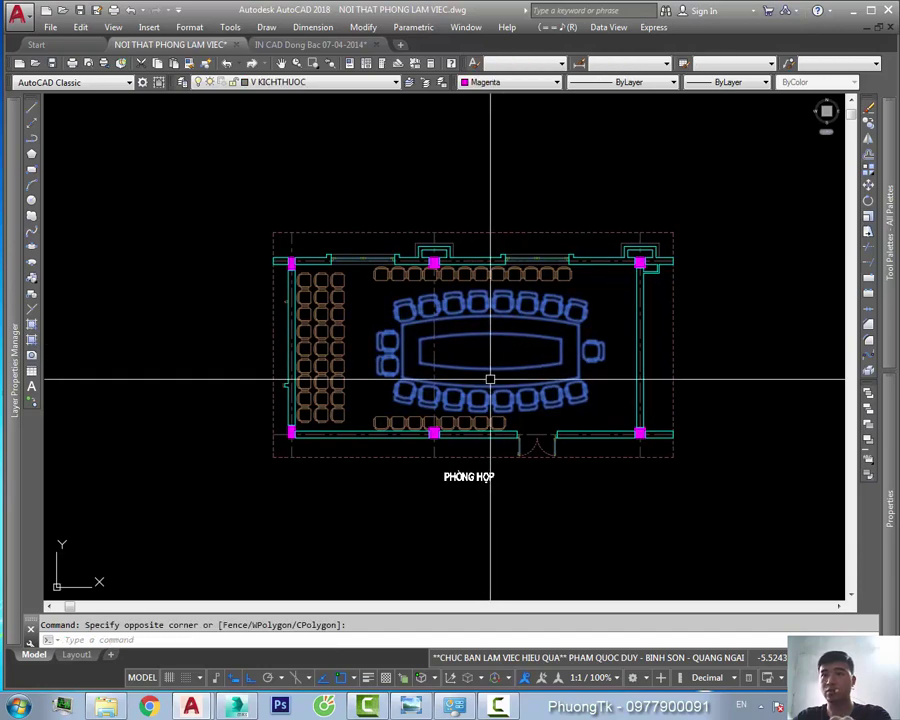
type("x")
key("Return")
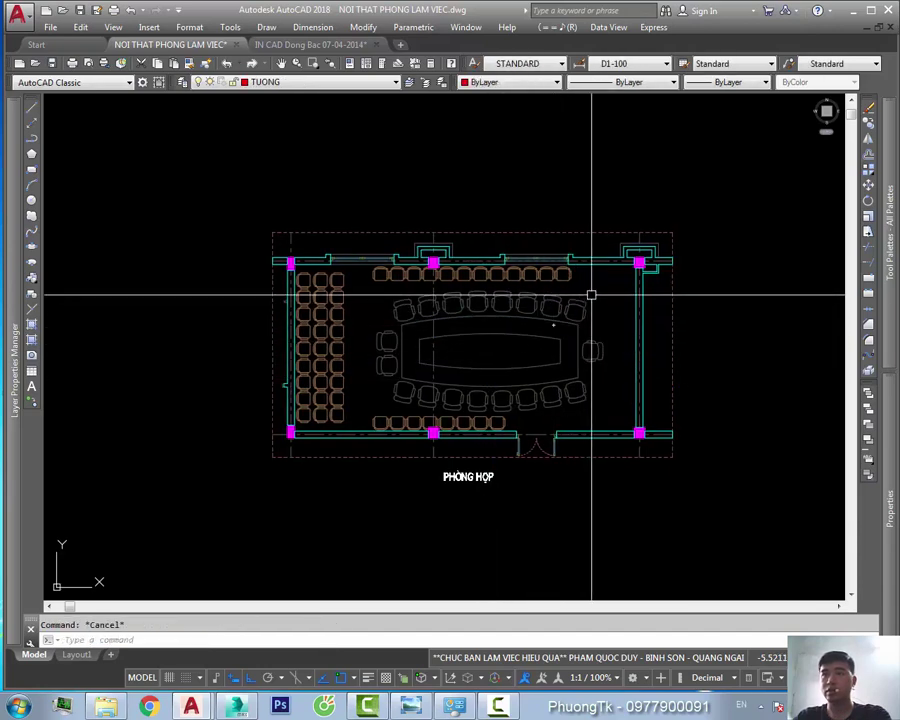
scroll(591, 295, "up", 2)
left_click(588, 292)
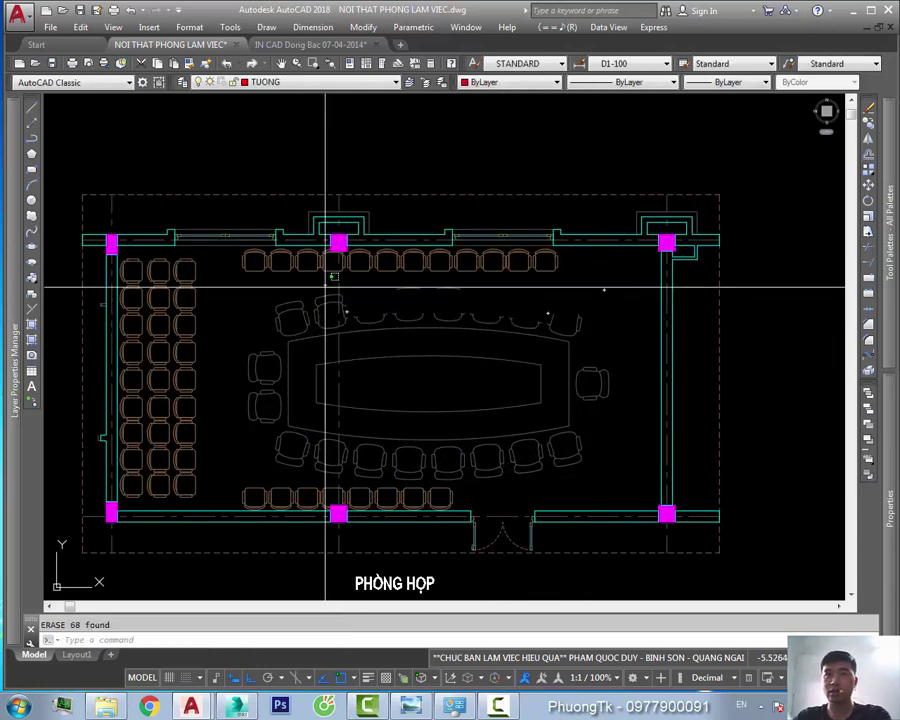
left_click(281, 322)
Hide a layer with LAYOFF by picking an object in the room
scroll(338, 316, "up", 3)
middle_click_drag(338, 316, 355, 325)
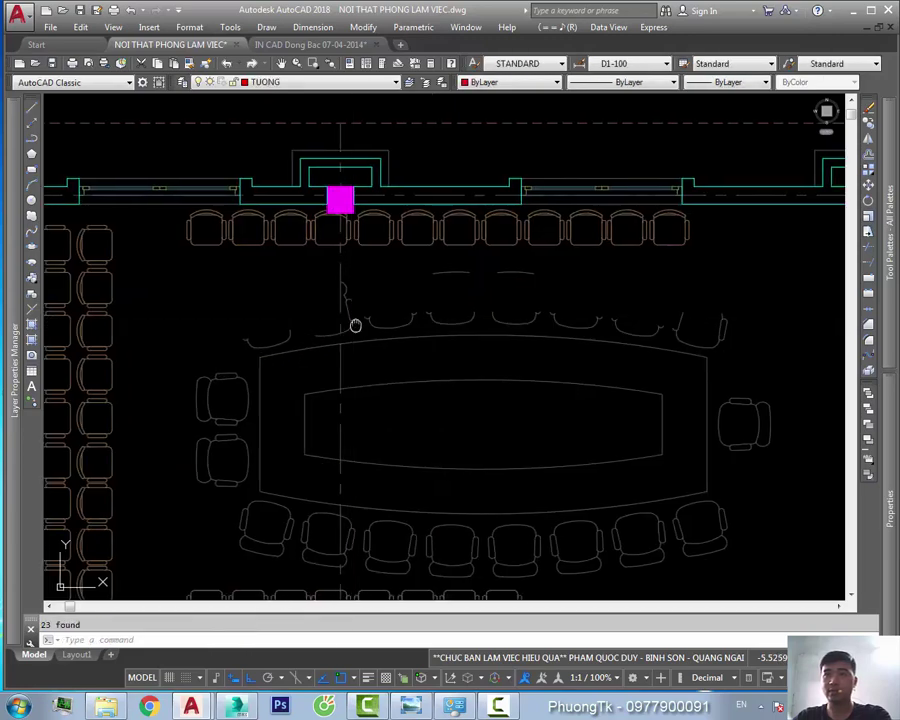
scroll(388, 307, "down", 3)
scroll(473, 356, "down", 1)
scroll(423, 348, "up", 2)
type("layoff")
key("Return")
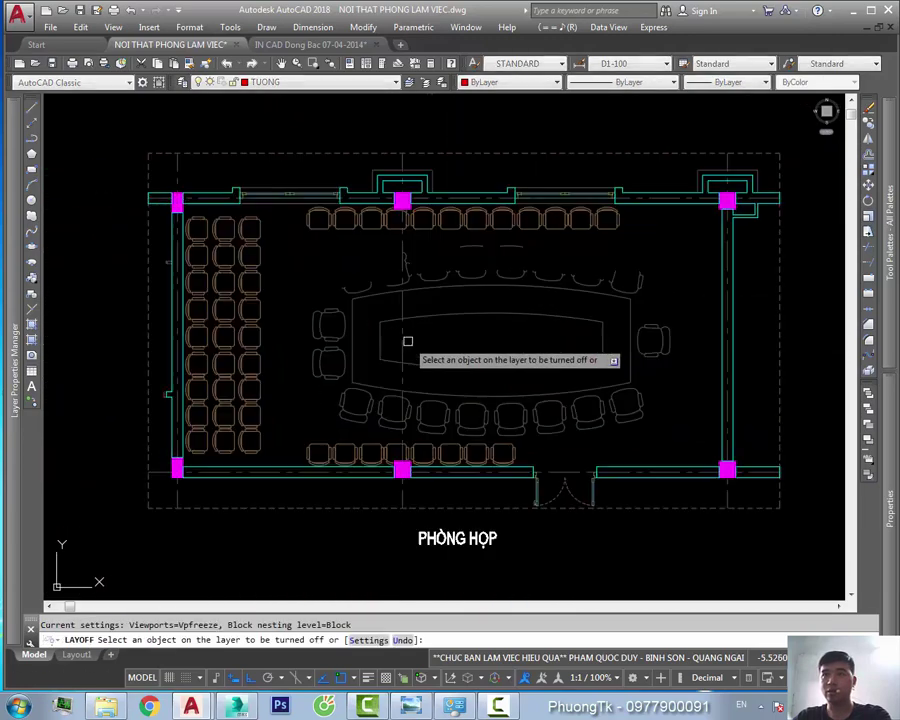
left_click(440, 362)
key("Escape")
Try moving a chair, abandoning the first selection and base-point attempts
middle_click_drag(307, 271, 336, 280)
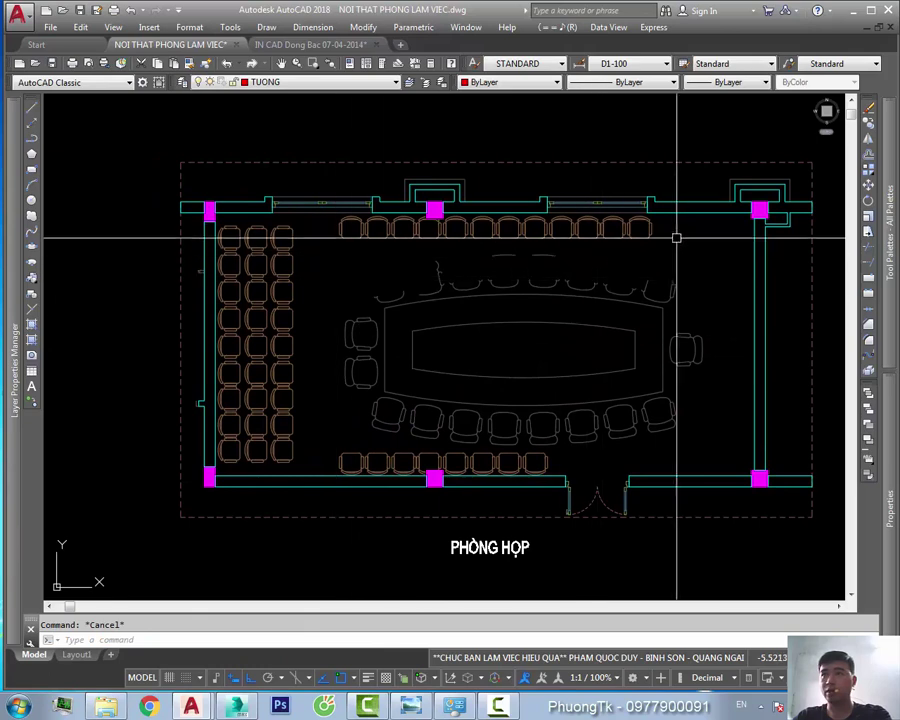
scroll(640, 228, "down", 4)
key("Escape")
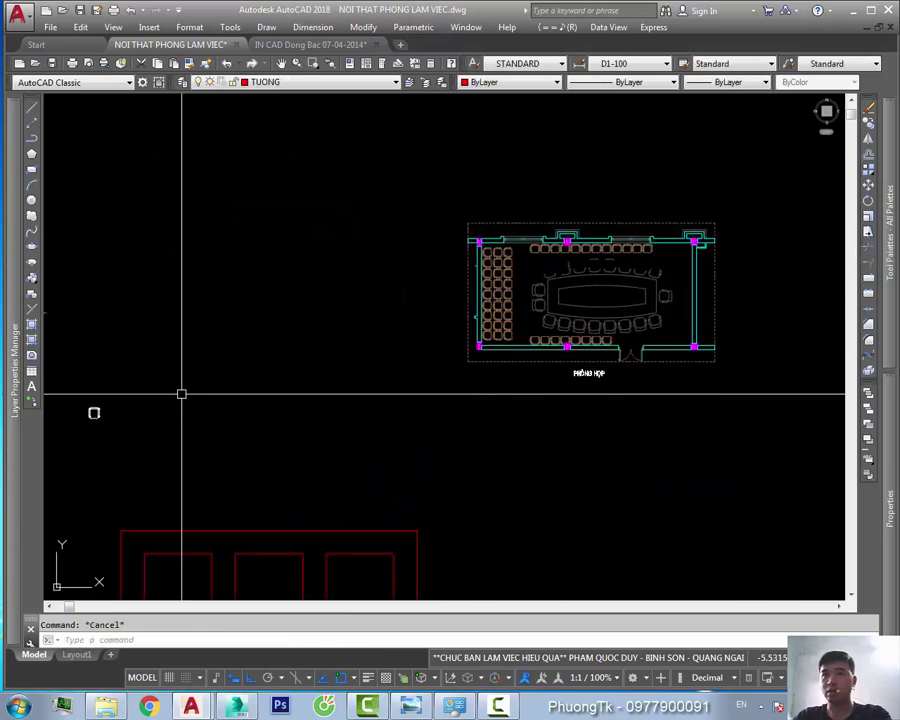
middle_click_drag(181, 392, 241, 365)
key("Return")
left_click(157, 375)
left_click(185, 427)
key("Return")
key("Escape")
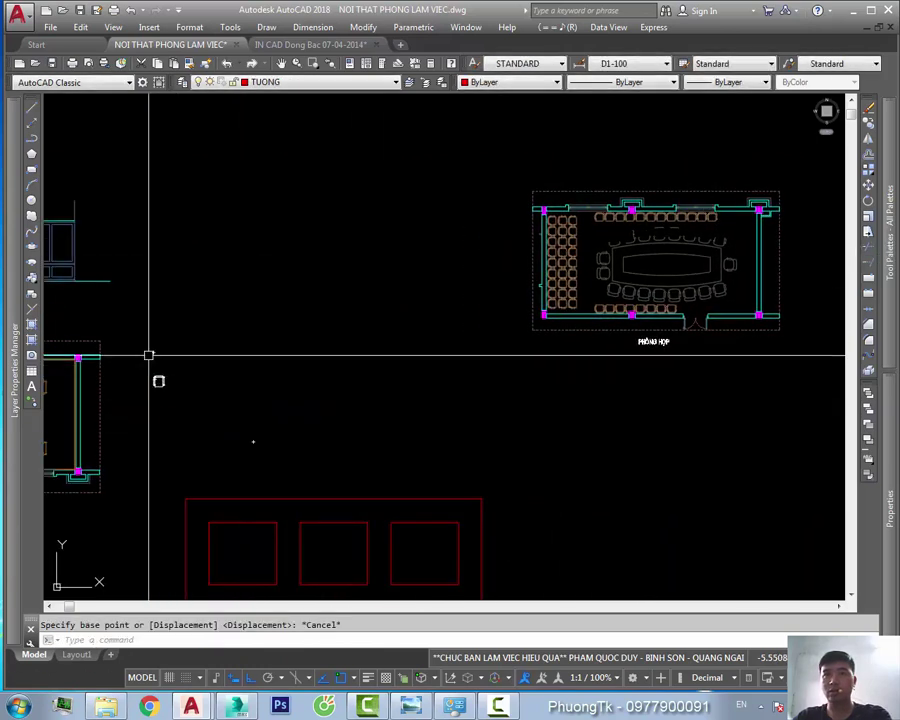
key("Return")
left_click(179, 420)
key("Escape")
Window-select a single chair and pick its base point to move it
scroll(658, 360, "up", 5)
scroll(508, 372, "up", 3)
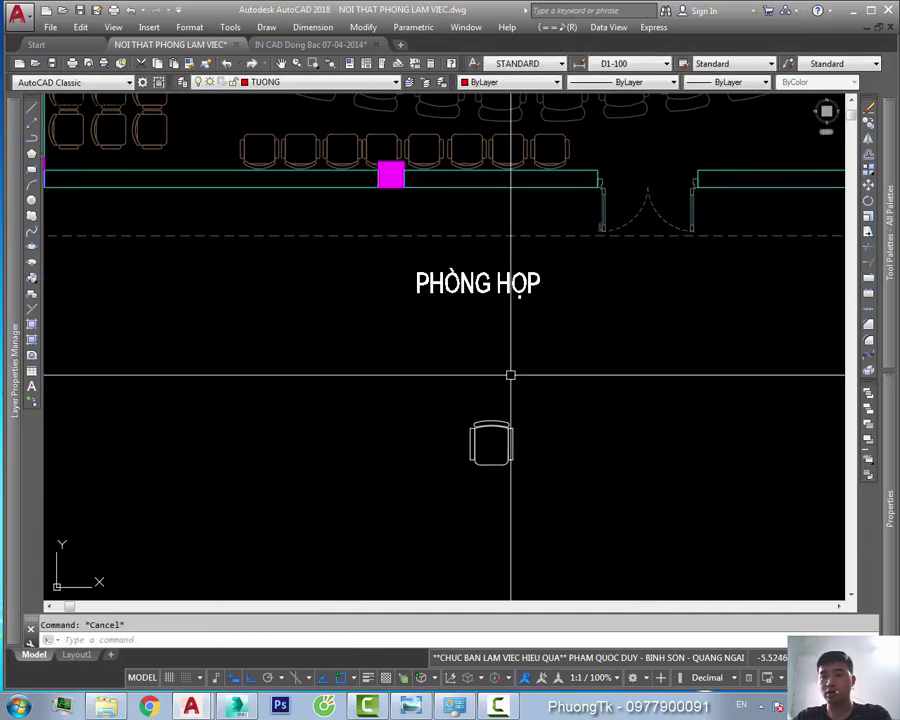
key("Return")
left_click(430, 387)
left_click(449, 424)
key("Return")
left_click(585, 460)
Delete the conference table and the bottom row of chairs
mouse_move(540, 271)
middle_mouse_down()
mouse_move(575, 354)
mouse_move(562, 325)
middle_mouse_up()
scroll(575, 354, "down", 2)
scroll(556, 376, "up", 1)
left_click(657, 296)
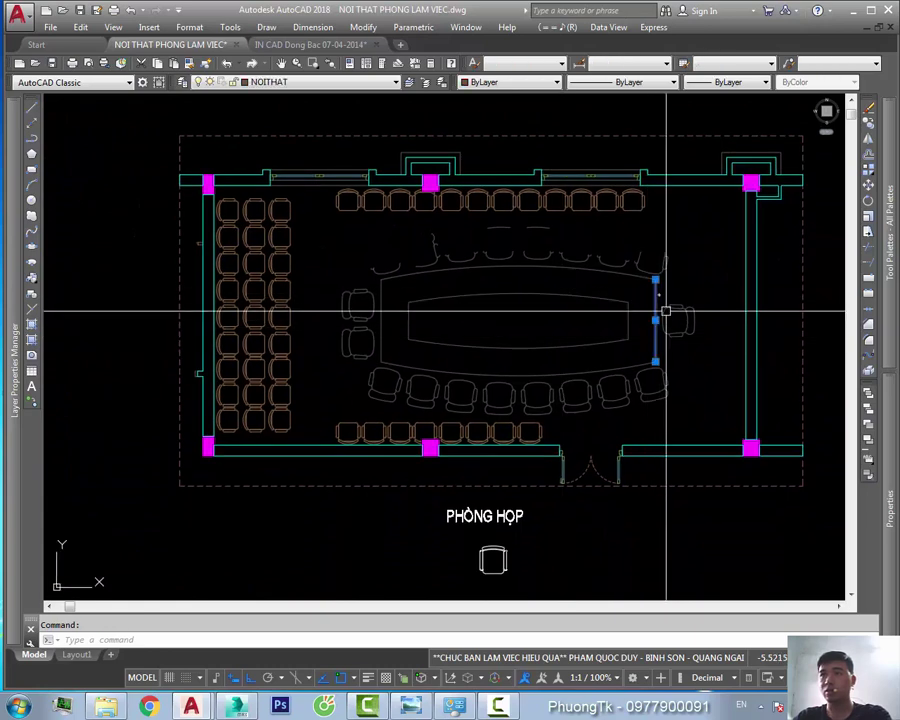
key("Escape")
left_click(700, 236)
left_click(350, 405)
key("Delete")
left_click(634, 376)
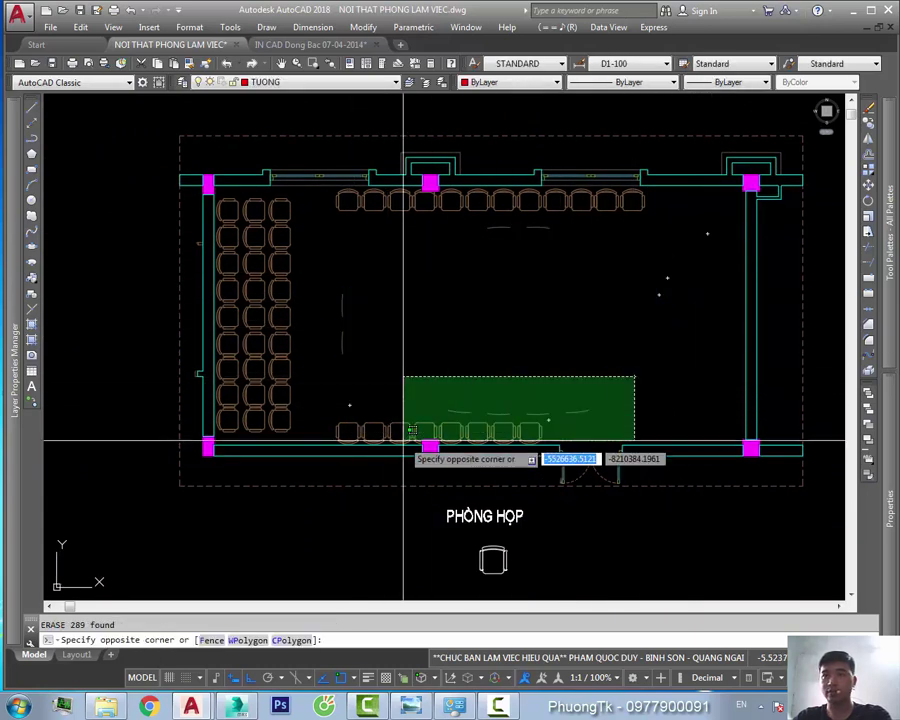
left_click(404, 440)
key("Delete")
Delete the left chair columns, the table circles and the top row of chairs
left_click(305, 200)
left_click(232, 423)
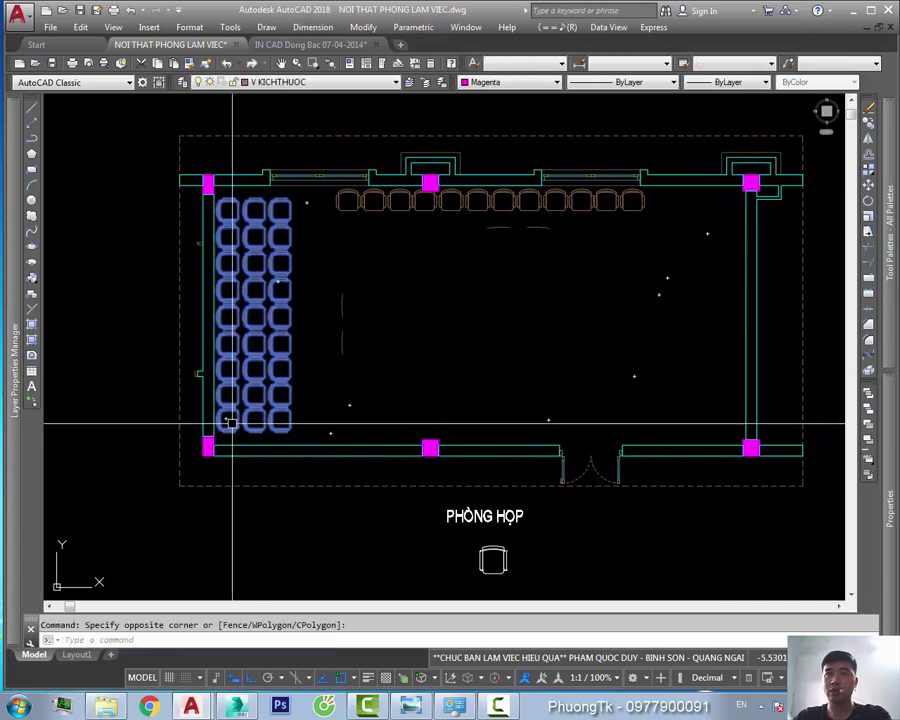
key("Delete")
left_click(675, 197)
left_click(330, 383)
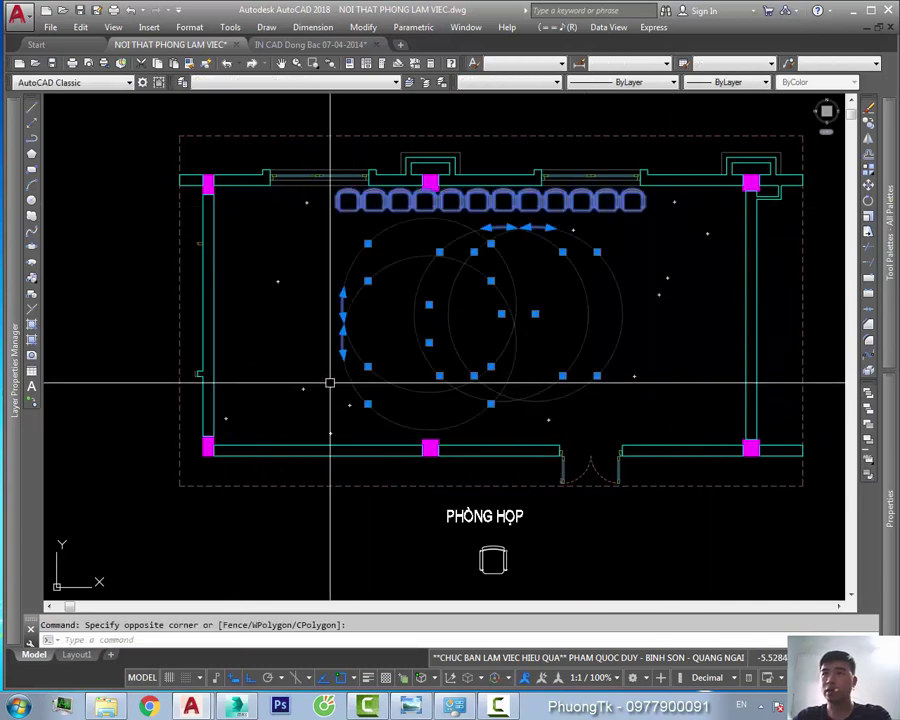
key("Delete")
left_click(602, 200)
key("Escape")
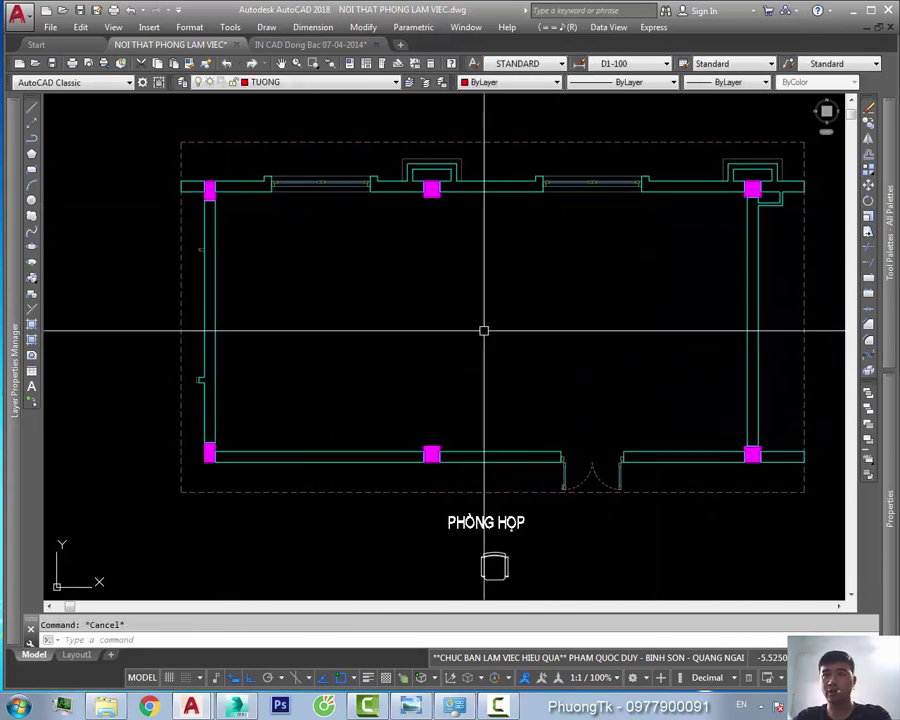
scroll(483, 345, "up", 3)
Center the chair below the meeting room in the view
scroll(499, 348, "down", 3)
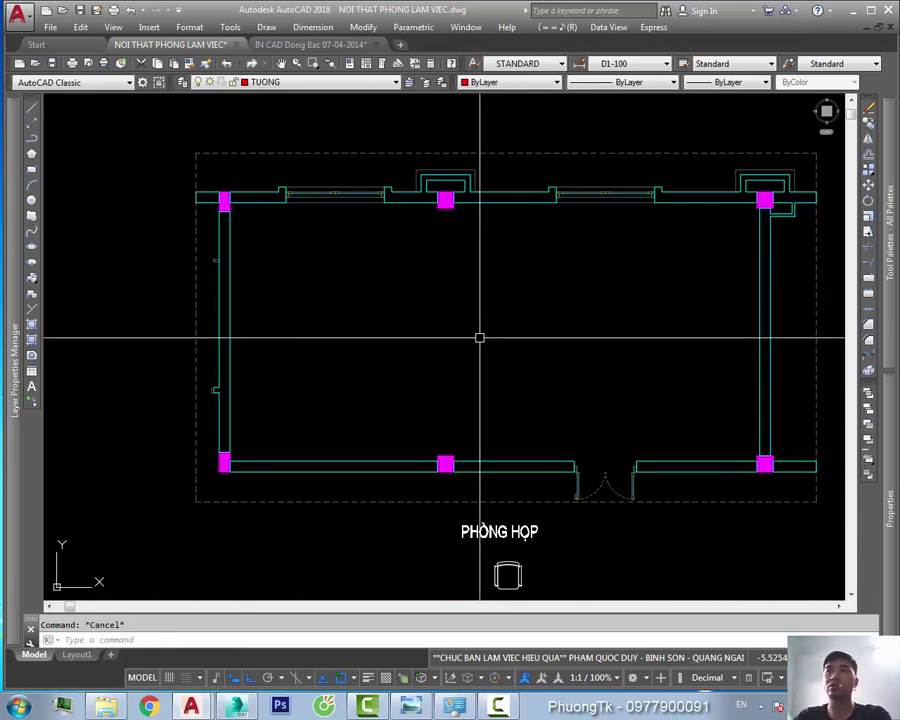
scroll(505, 360, "down", 2)
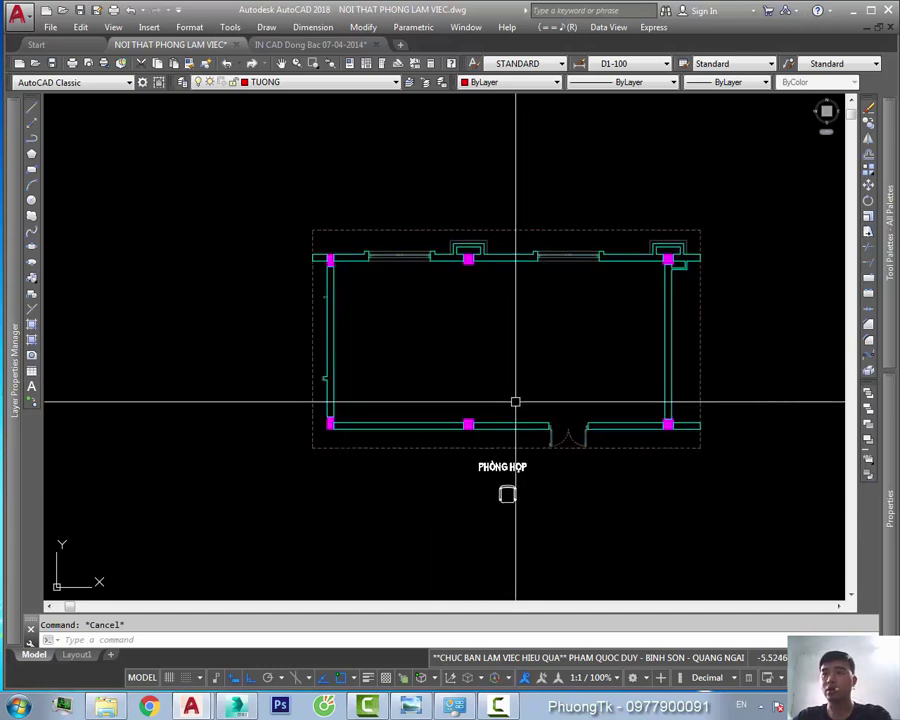
scroll(506, 372, "up", 2)
middle_click_drag(503, 468, 503, 362)
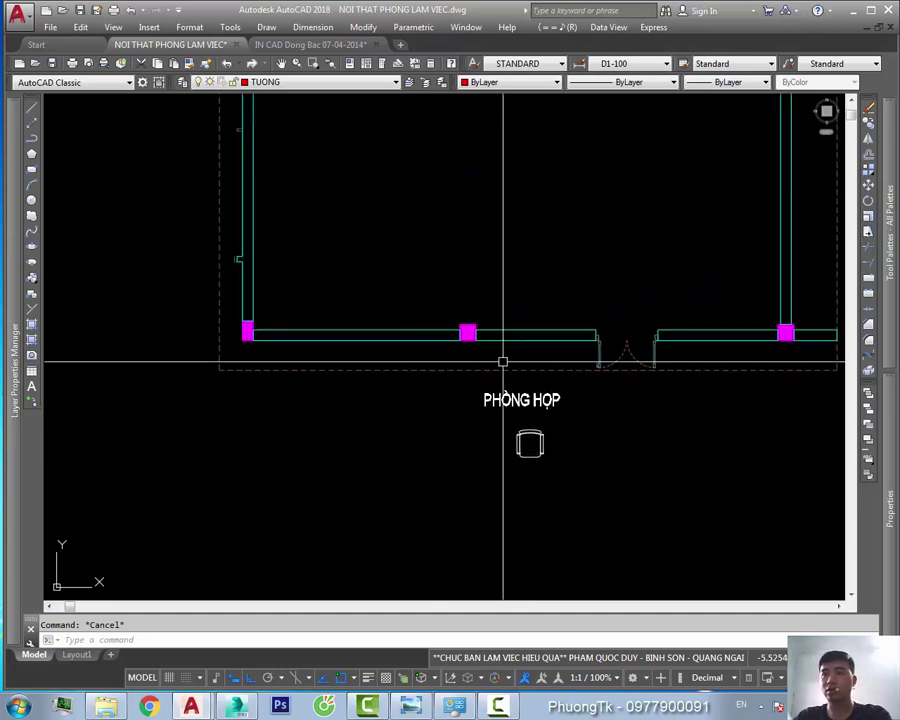
scroll(505, 450, "up", 2)
middle_click_drag(520, 448, 470, 426)
left_click(438, 378)
middle_click_drag(586, 456, 562, 447)
key("Escape")
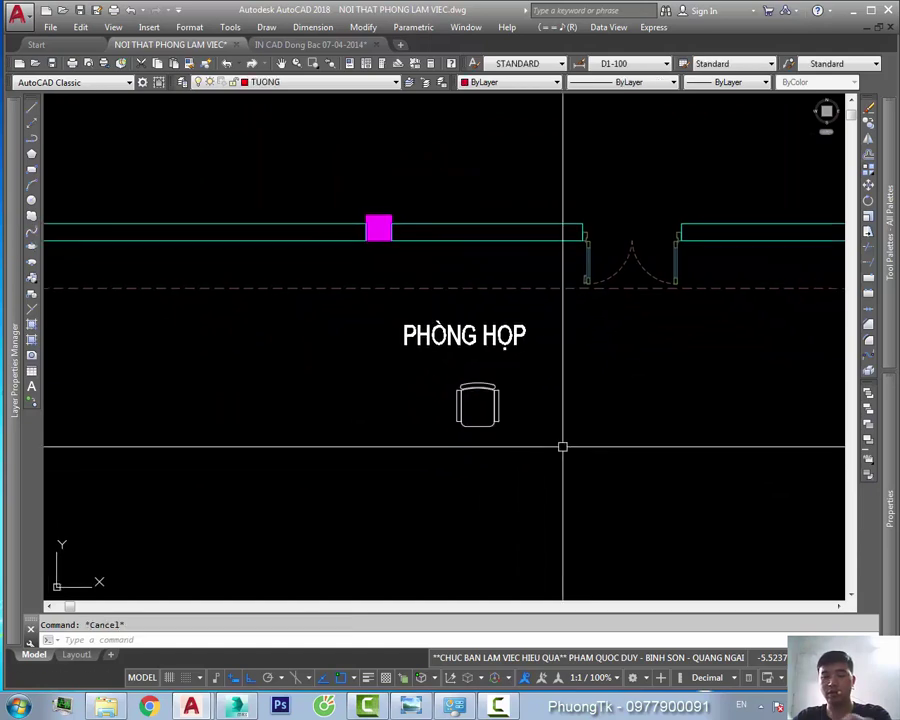
scroll(505, 415, "up", 2)
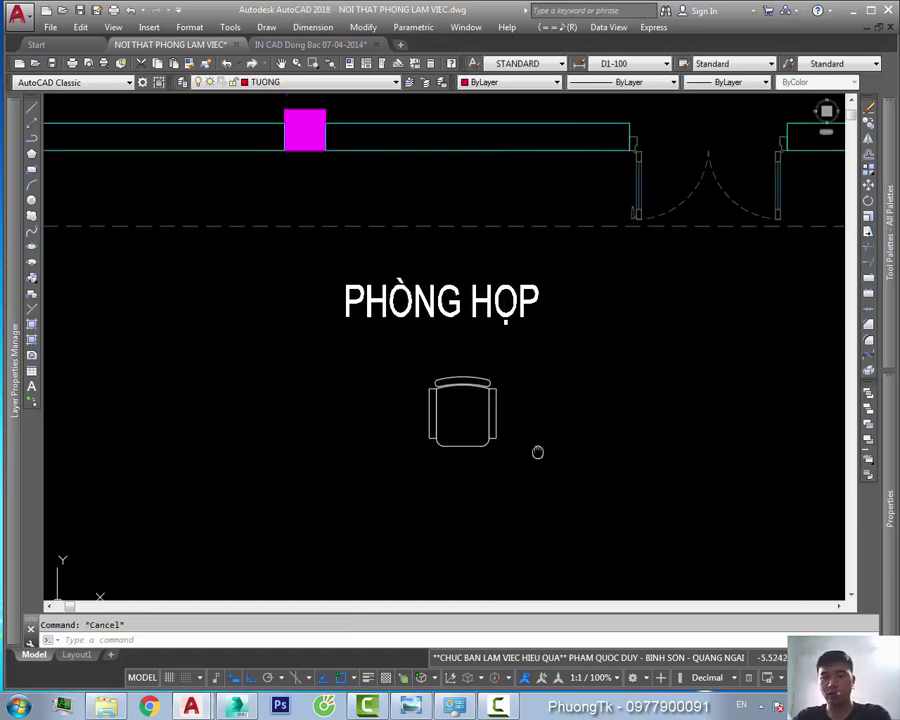
Make the chair's 12 objects into block GheHop1, with its base point on the chair
type("b")
key("Return")
type("GheHop")
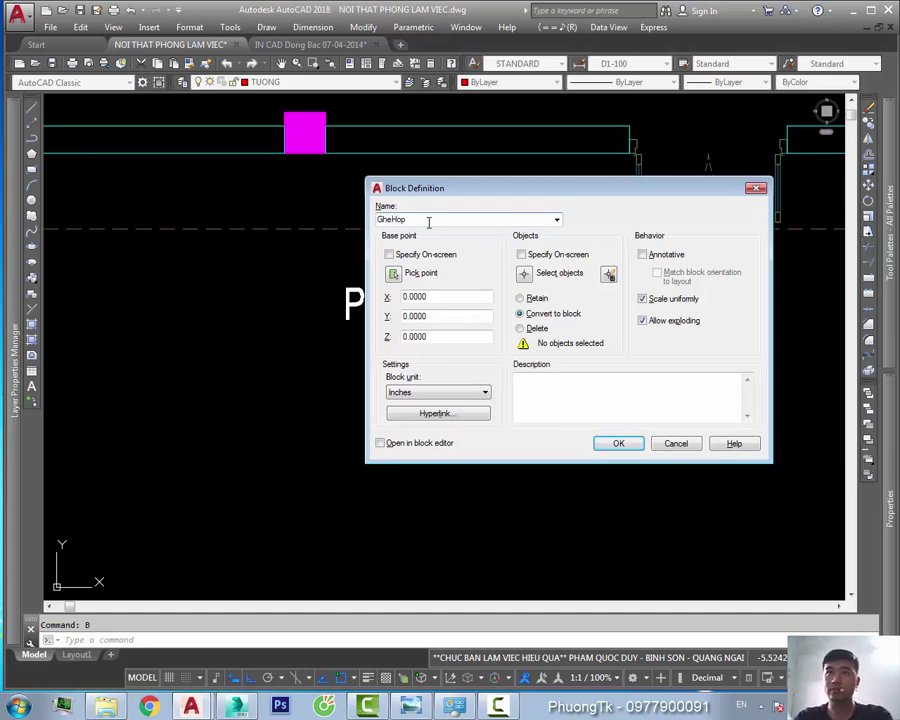
left_click(394, 276)
left_click(464, 482)
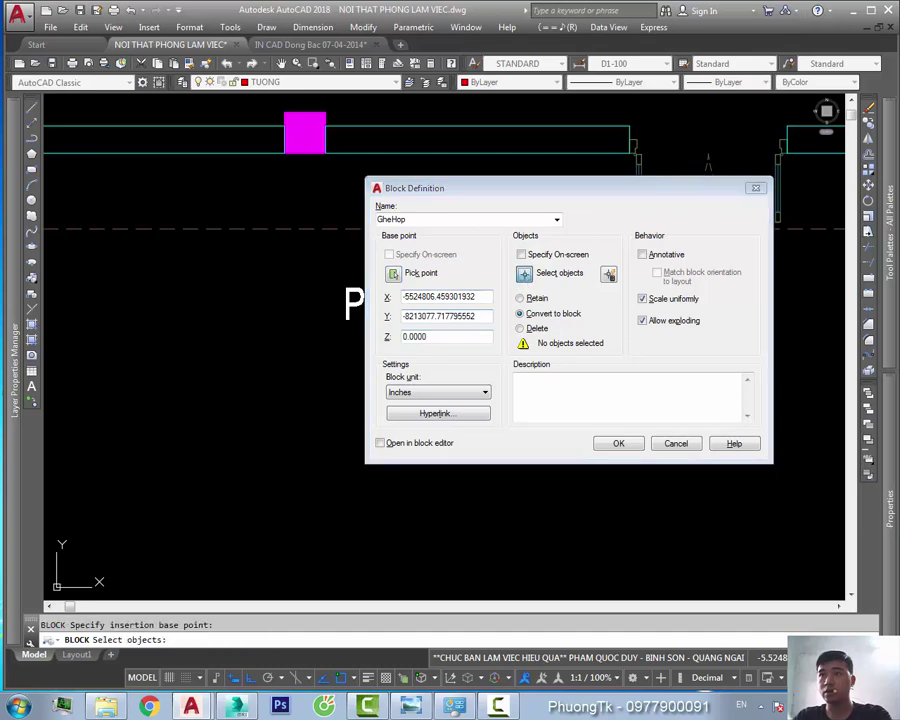
left_click(524, 273)
left_click(538, 366)
left_click(406, 456)
key("Return")
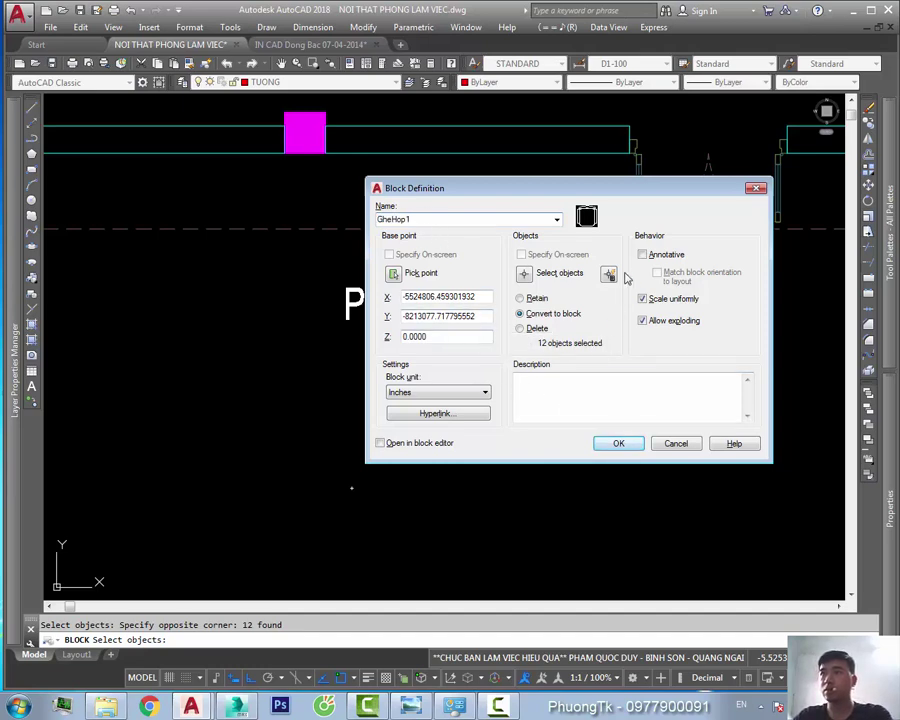
left_click(619, 442)
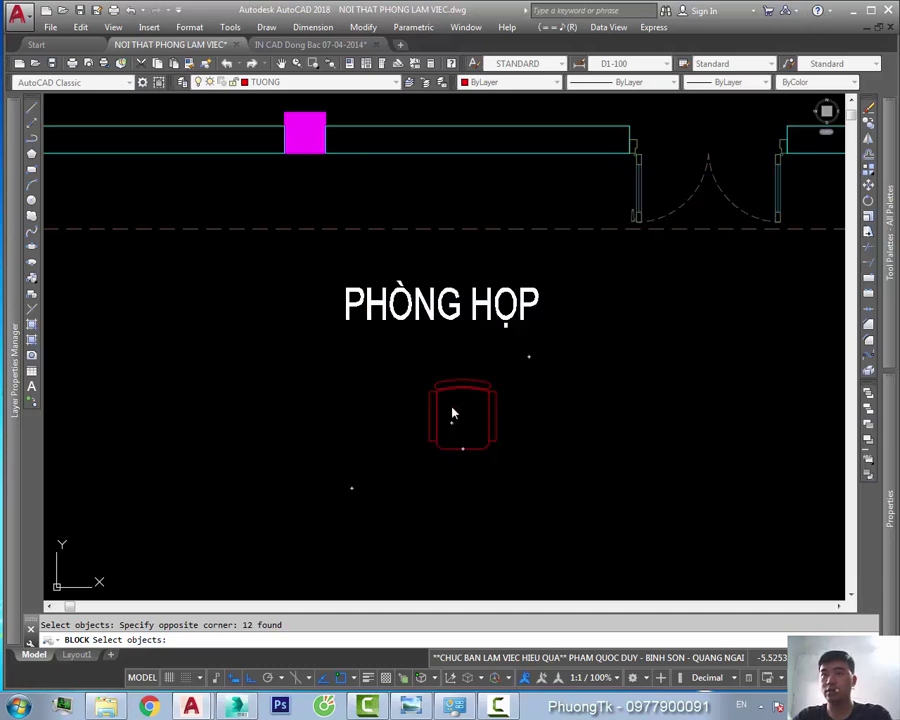
key("Return")
left_click(462, 410)
Put the GheHop1 chair block on the PTK_Noi that layer and deselect it
left_click(296, 84)
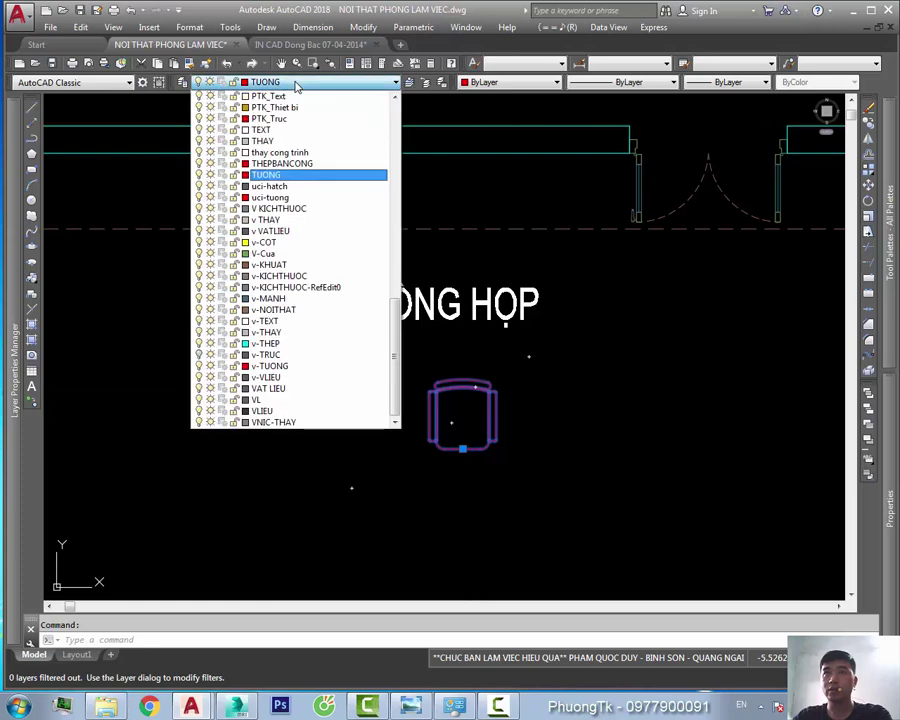
scroll(366, 320, "up", 1)
scroll(301, 216, "up", 2)
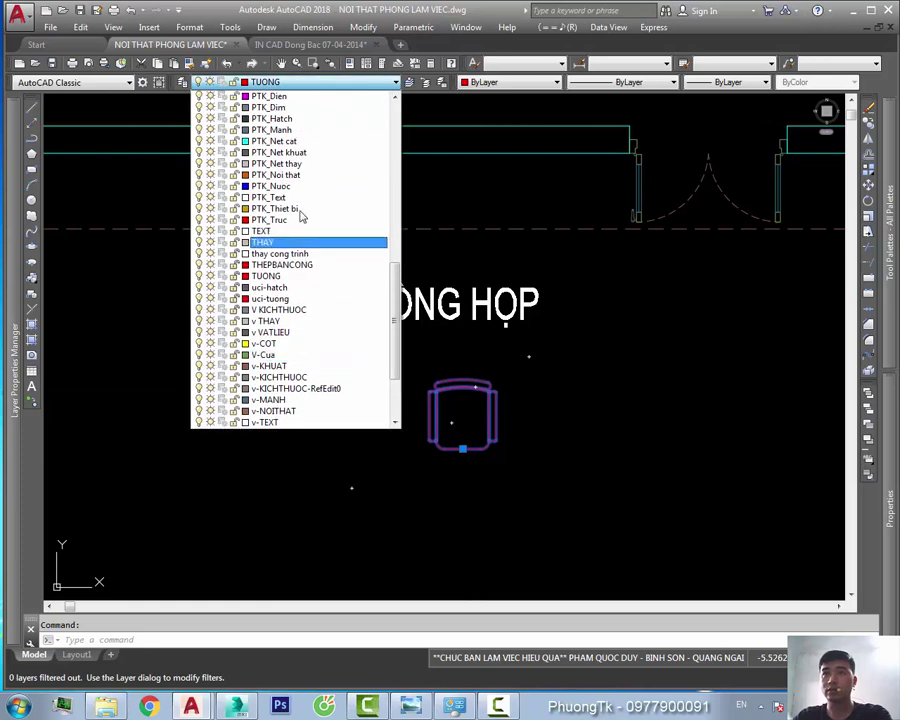
left_click(307, 177)
key("Escape")
scroll(520, 440, "down", 2)
scroll(510, 415, "down", 3)
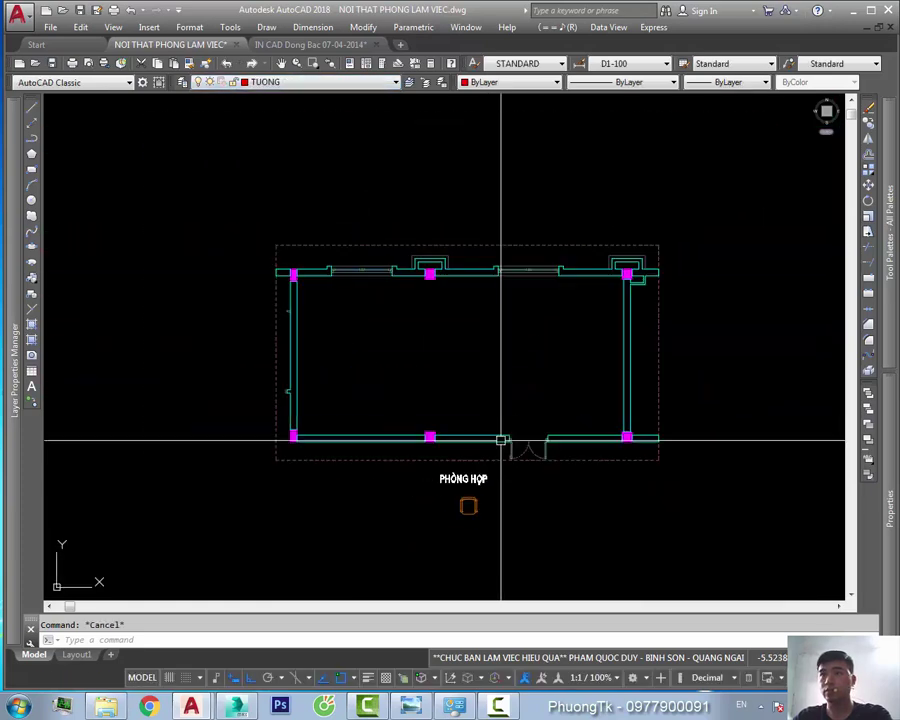
scroll(490, 420, "down", 1)
middle_click_drag(498, 374, 450, 382)
Start a rectangle with REC twice, cancelling each attempt
type("rec")
key("Return")
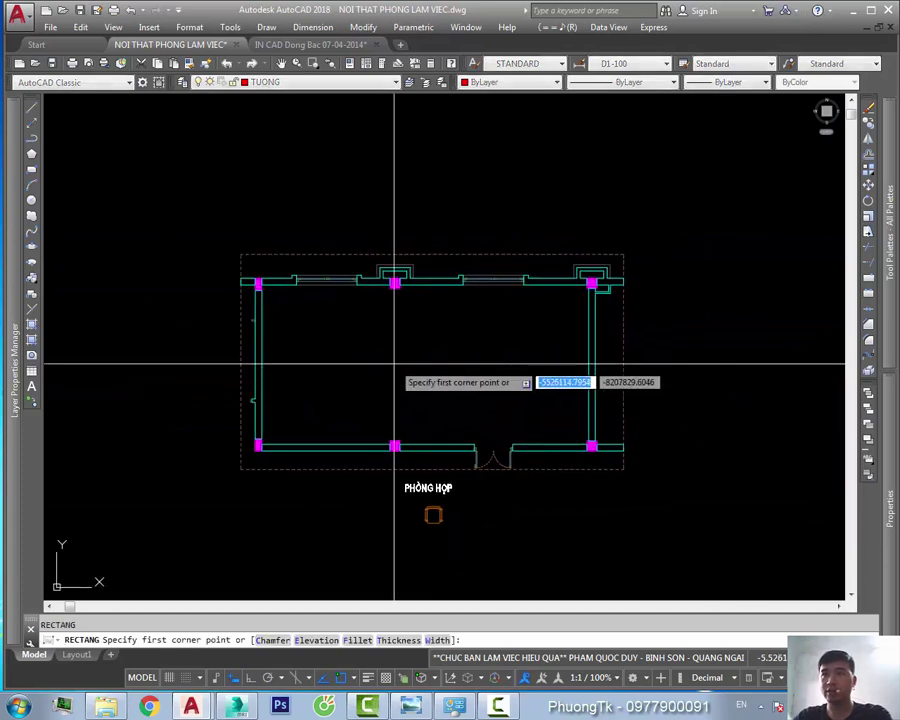
key("Escape")
scroll(334, 357, "up", 2)
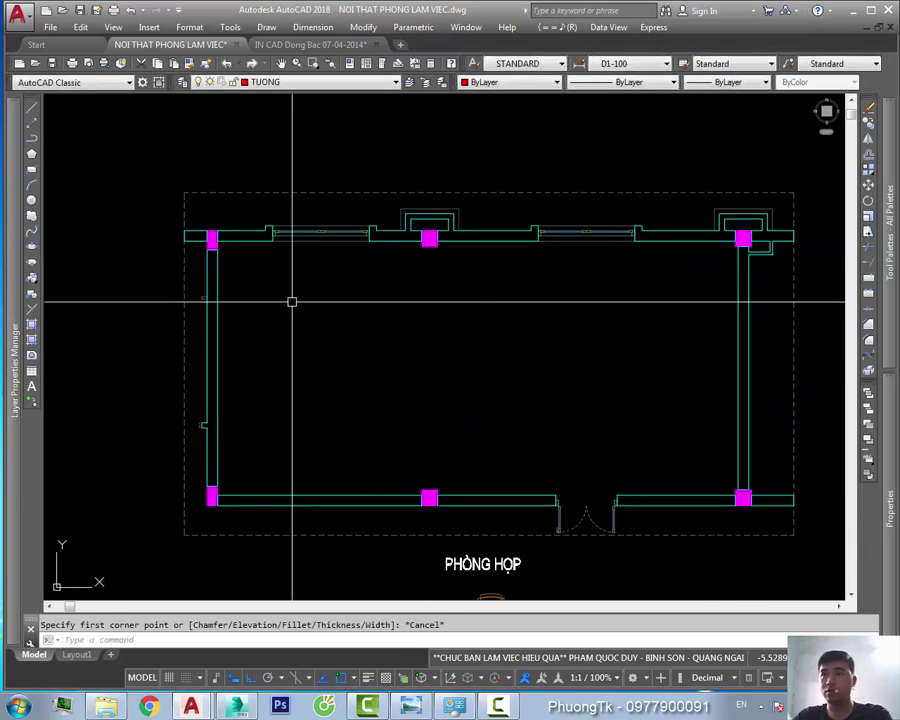
middle_click_drag(580, 361, 597, 365)
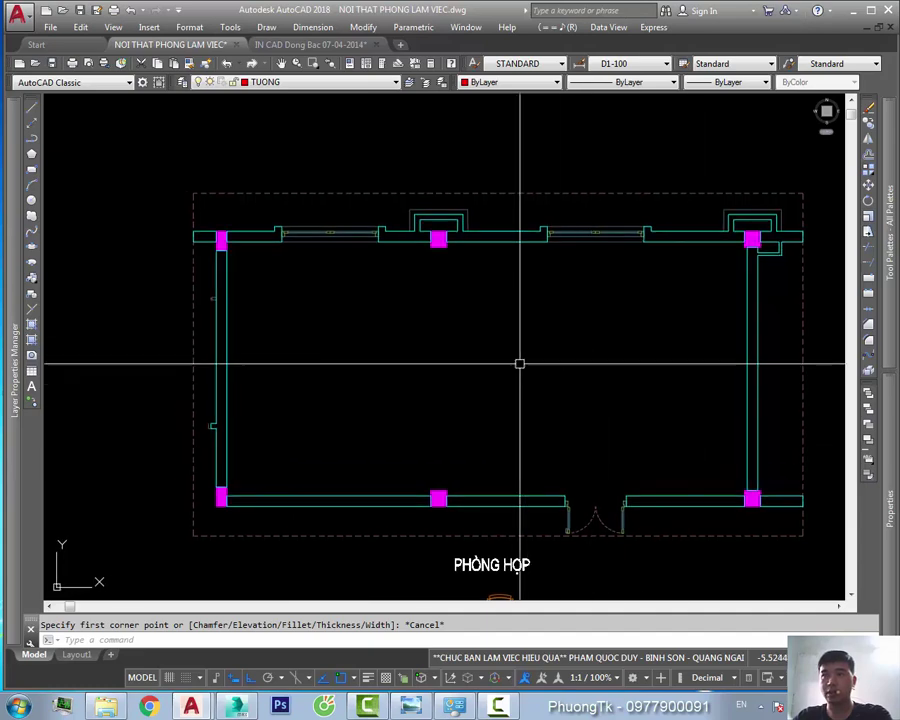
type("rec")
key("Return")
middle_click_drag(479, 377, 450, 374)
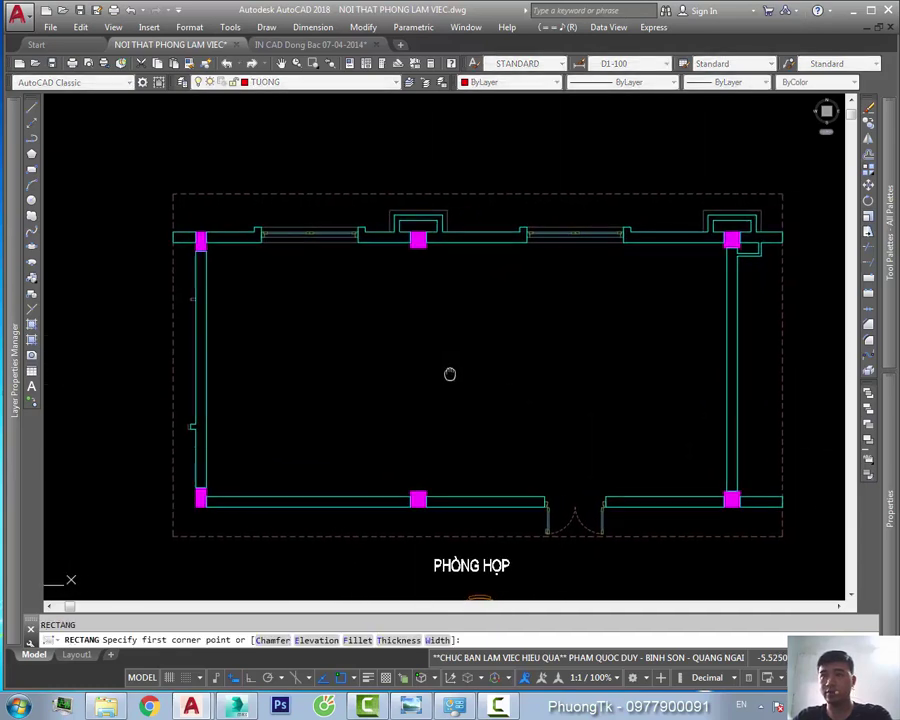
middle_click_drag(528, 368, 567, 373)
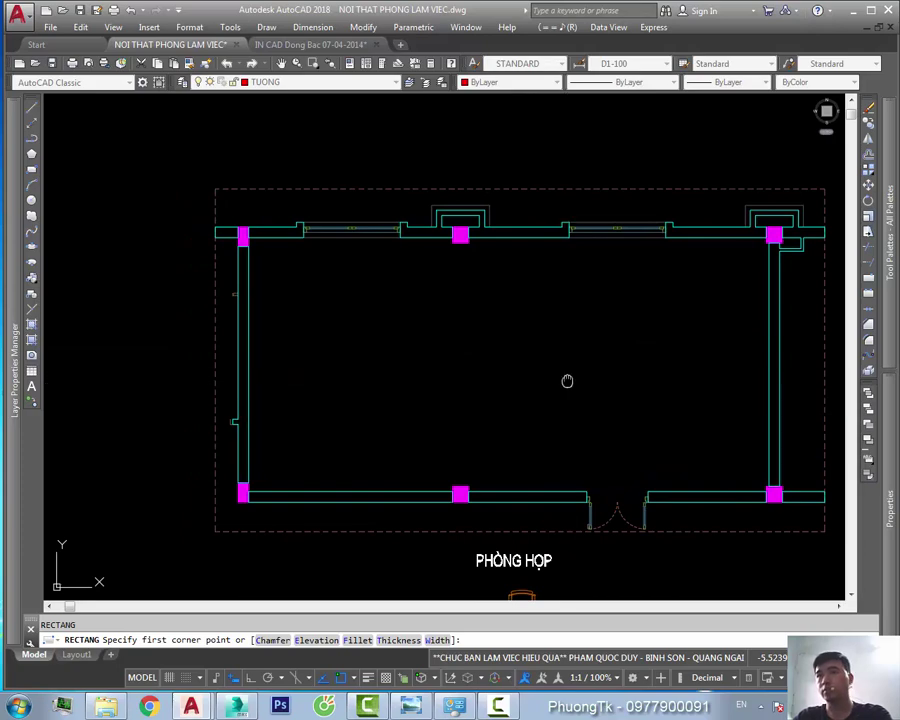
scroll(567, 381, "down", 5)
key("Escape")
scroll(500, 405, "down", 3)
scroll(484, 466, "down", 3)
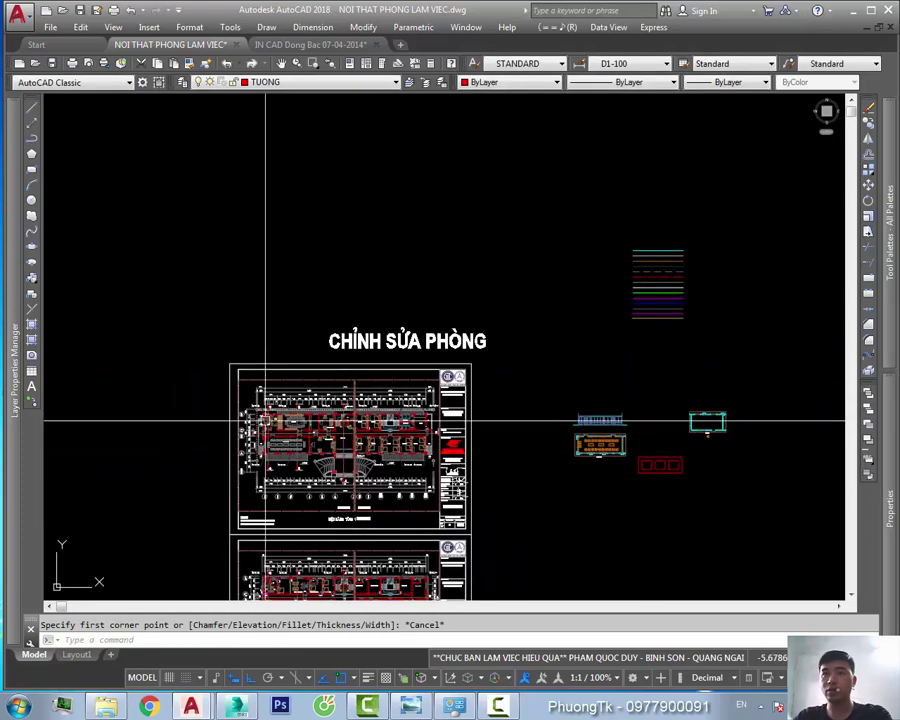
Select the conference table in the original plan, then deselect it
scroll(330, 422, "up", 10)
left_click(448, 425)
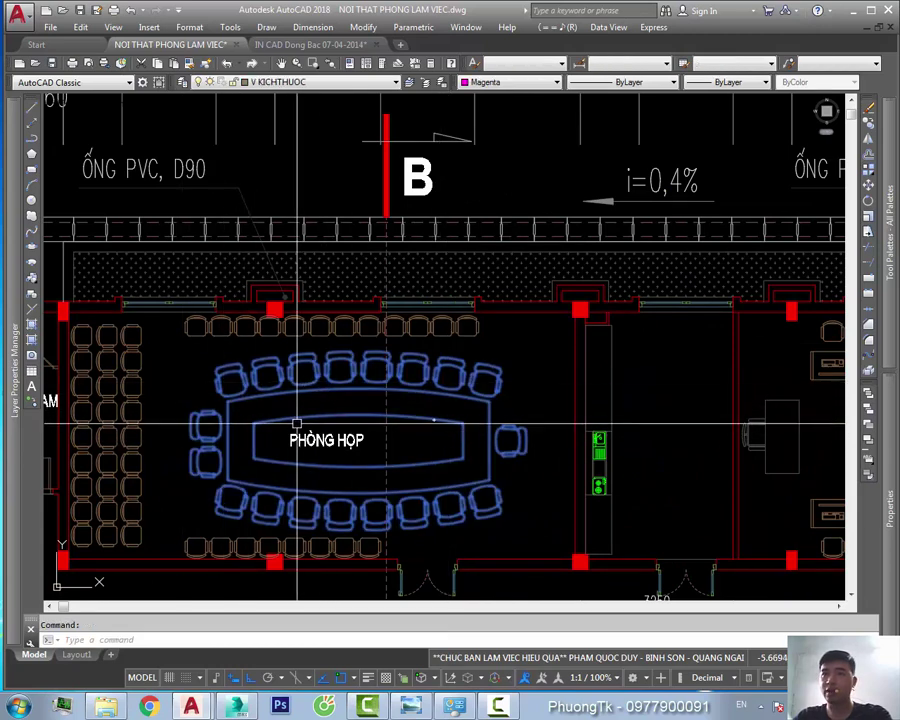
scroll(330, 422, "down", 5)
scroll(640, 426, "down", 3)
scroll(532, 411, "up", 4)
scroll(532, 411, "up", 4)
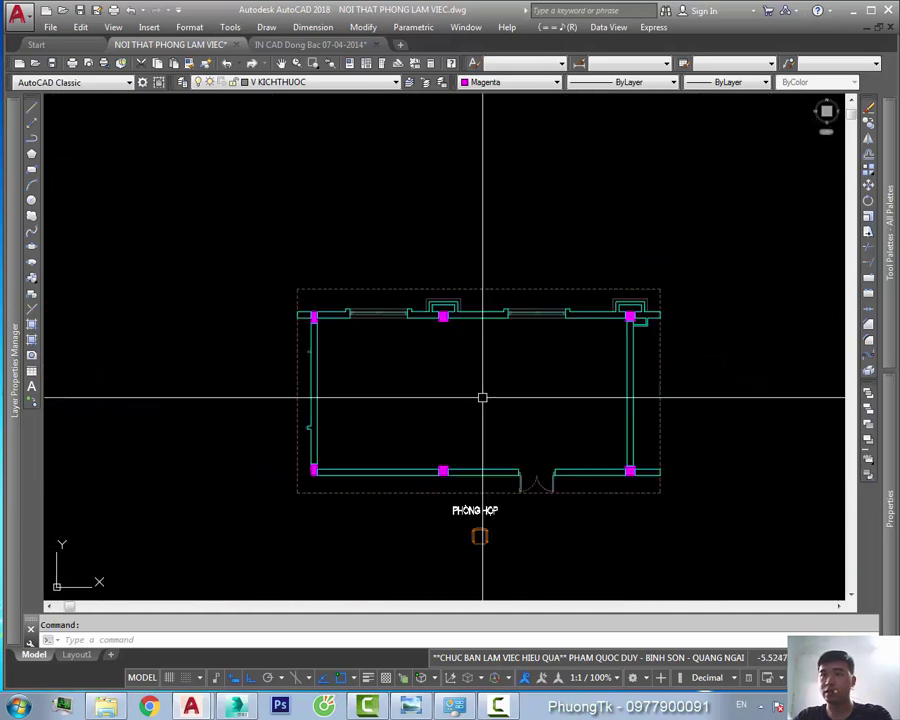
key("Escape")
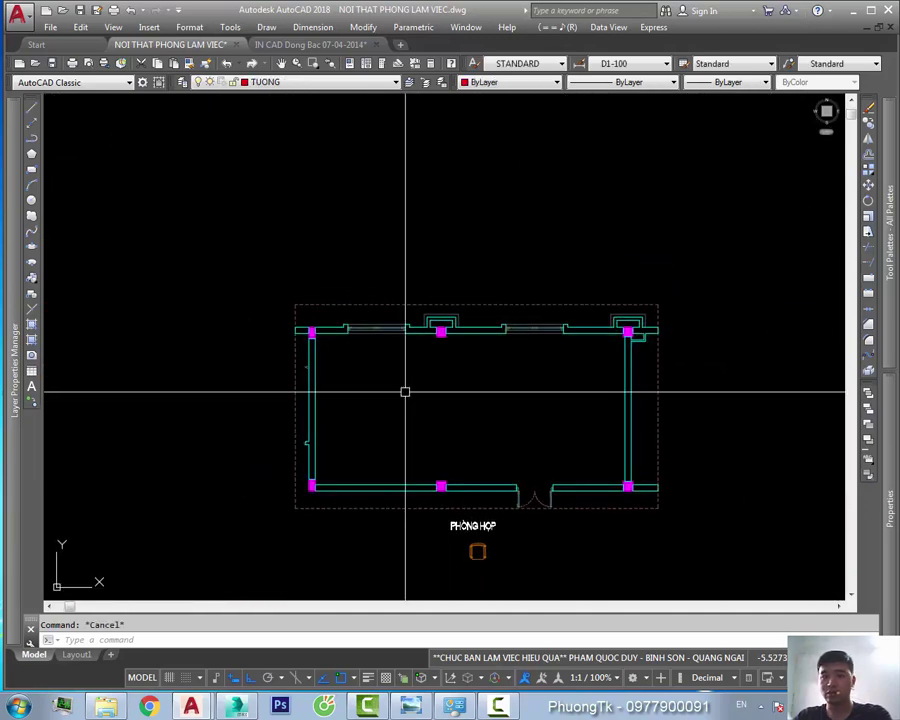
Restart RECTANG, discard the corner picked inside the room, and begin a new rectangle
type("rec")
key("Return")
key("Escape")
key("Return")
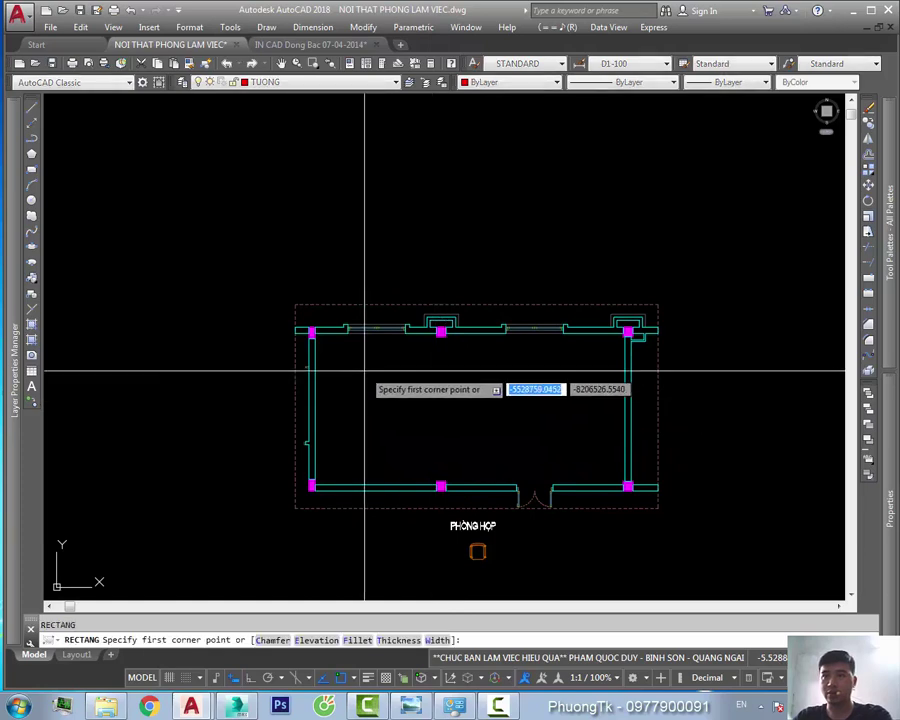
left_click(364, 371)
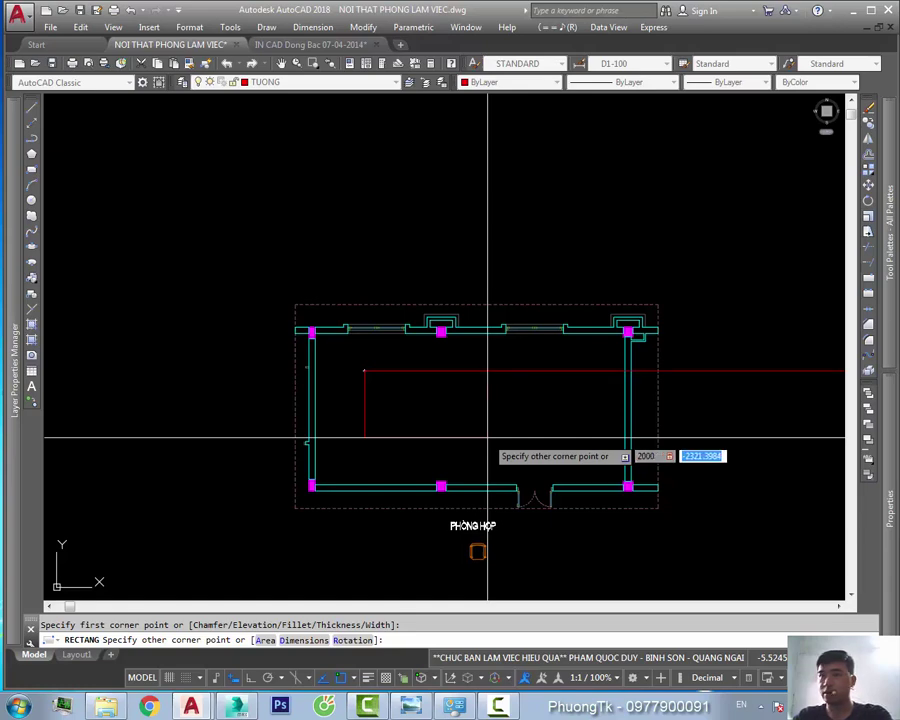
key("Escape")
type("re")
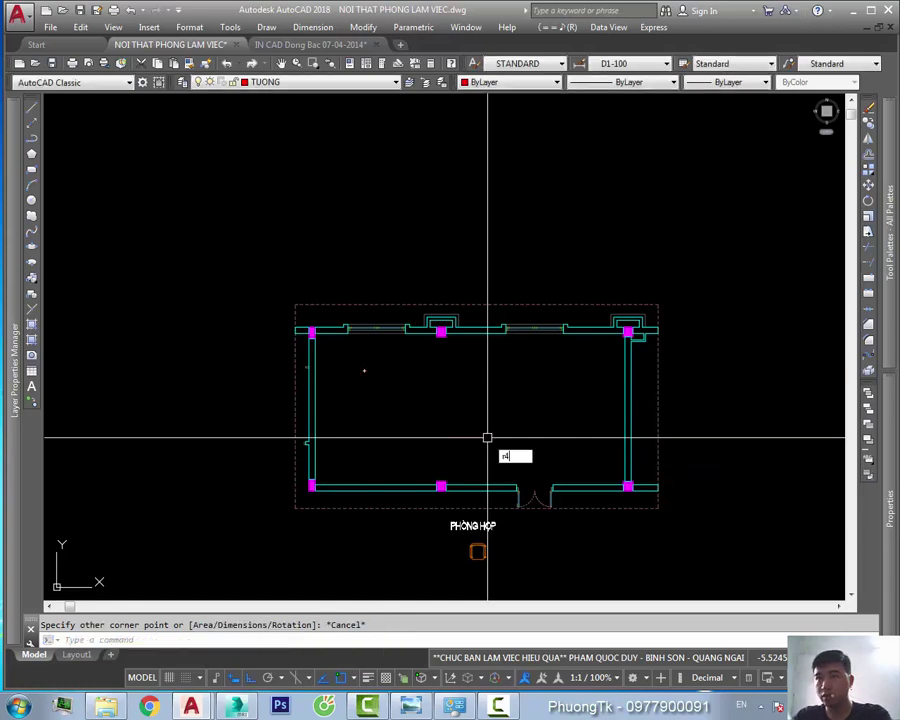
key("Return")
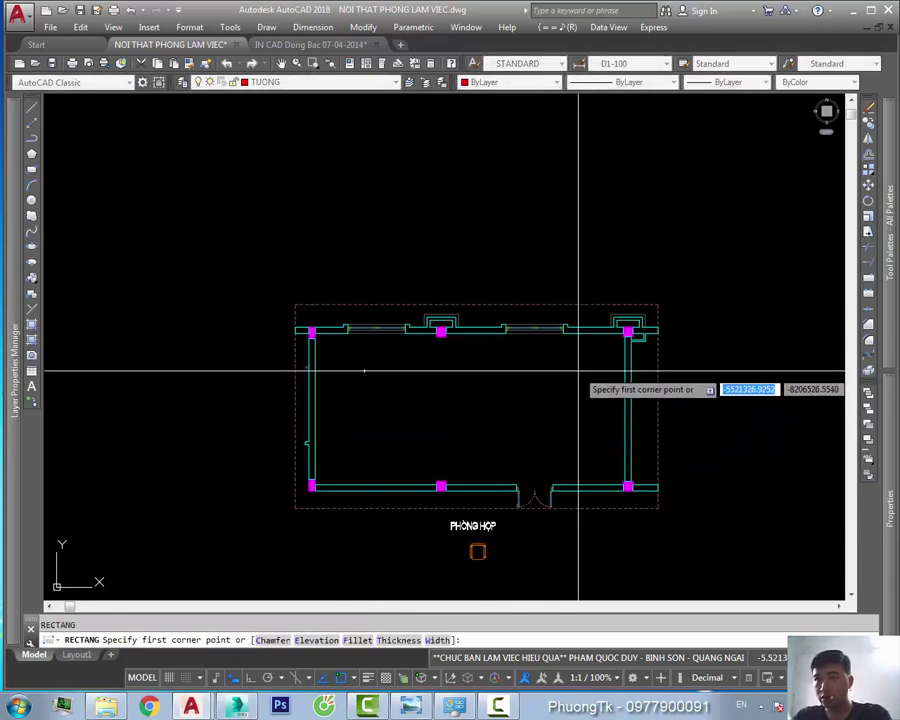
Draw the red rectangle inside the meeting room and check its roughly 7652 by 2126 size
left_click(577, 370)
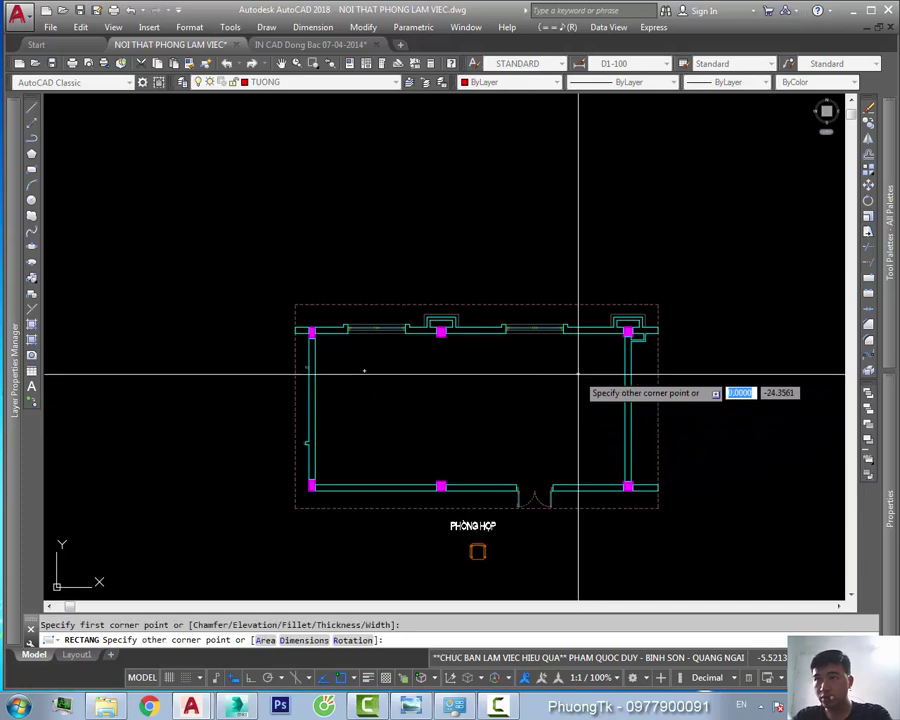
left_click(358, 433)
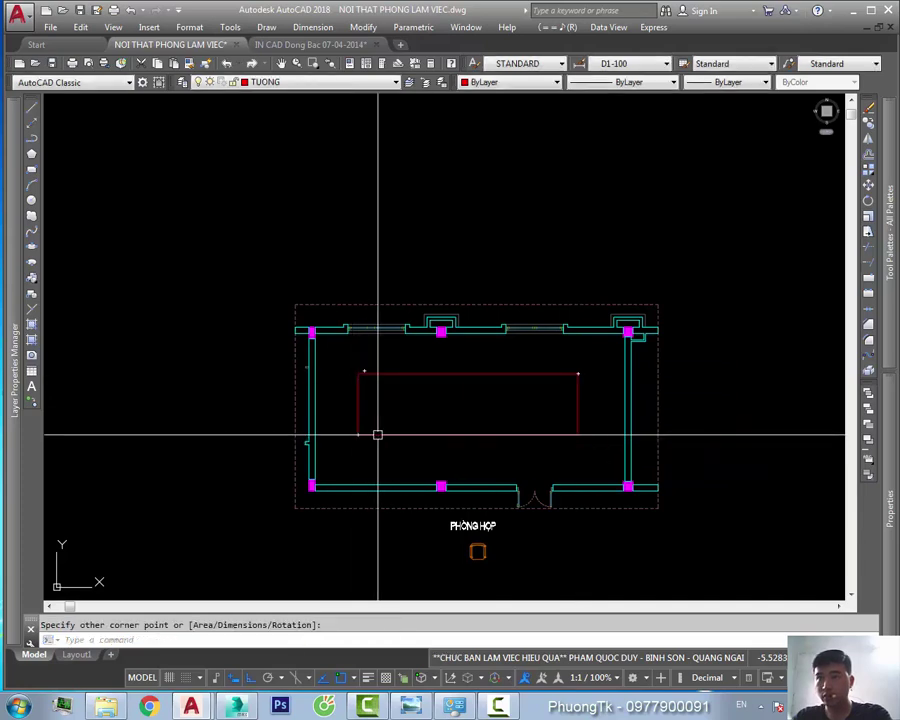
middle_click_drag(528, 432, 537, 423)
scroll(537, 423, "up", 3)
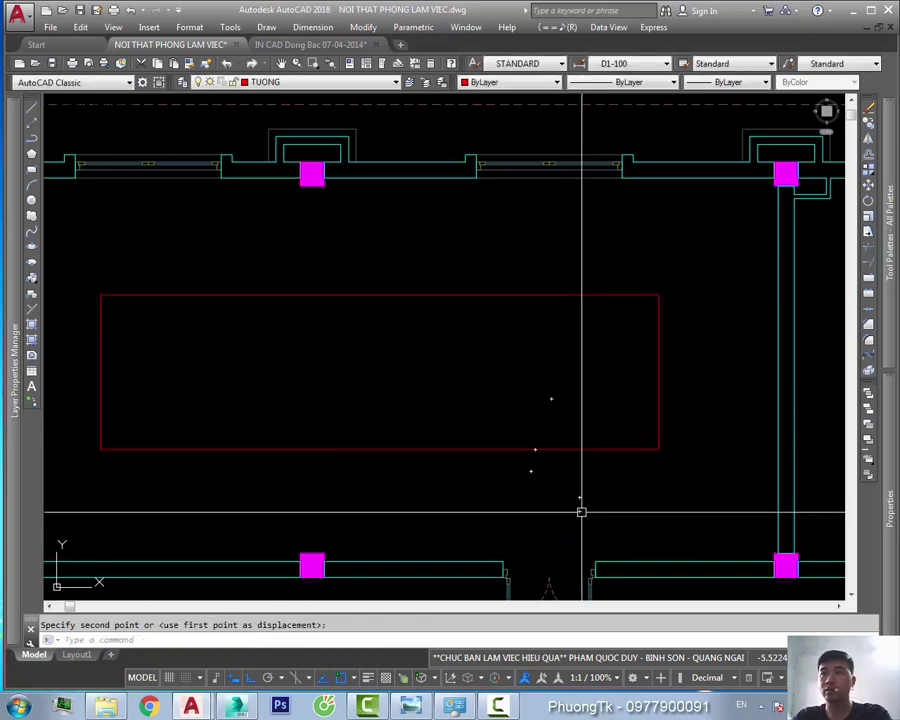
key("Escape")
left_click(656, 331)
mouse_move(659, 294)
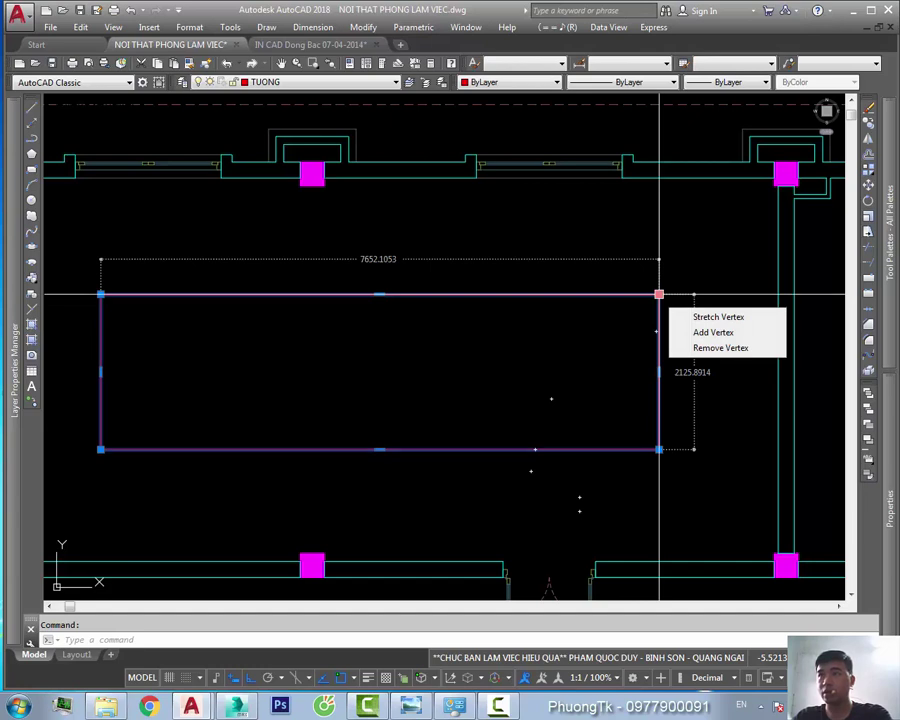
key("Escape")
Draw a 2100 test rectangle and rotate it -90 degrees
type("rec")
key("Return")
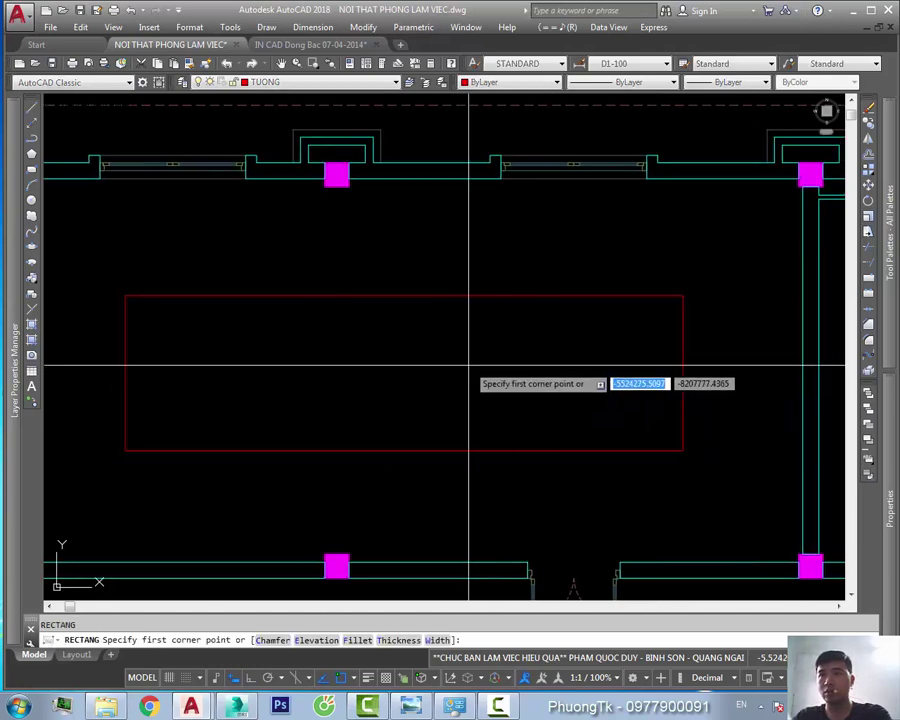
left_click(334, 327)
type("21")
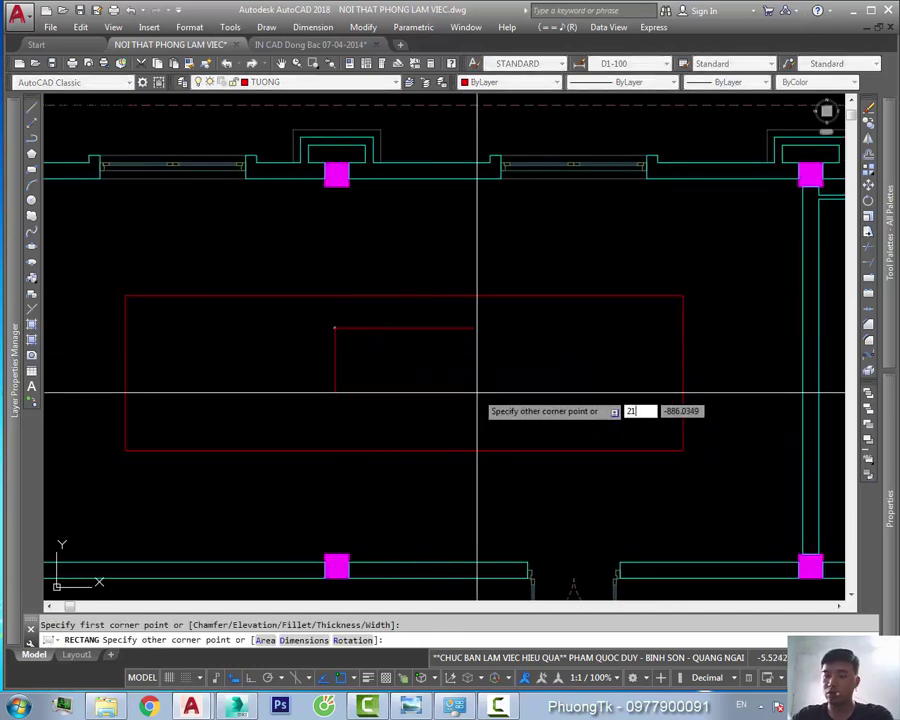
type("00")
key("Return")
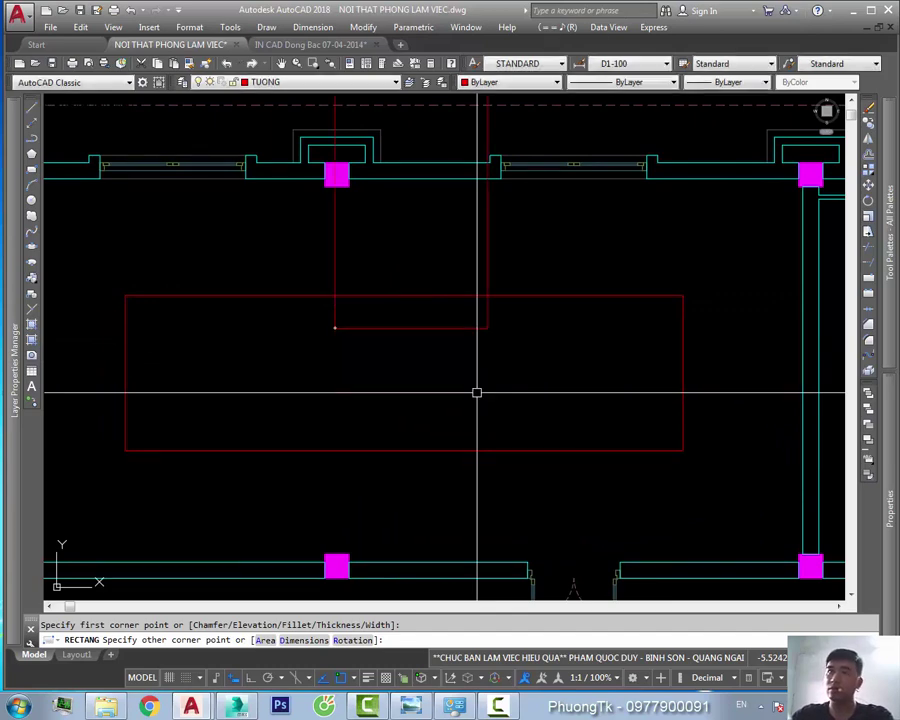
key("o")
key("Return")
left_click(477, 393)
left_click(428, 316)
key("Return")
left_click(419, 364)
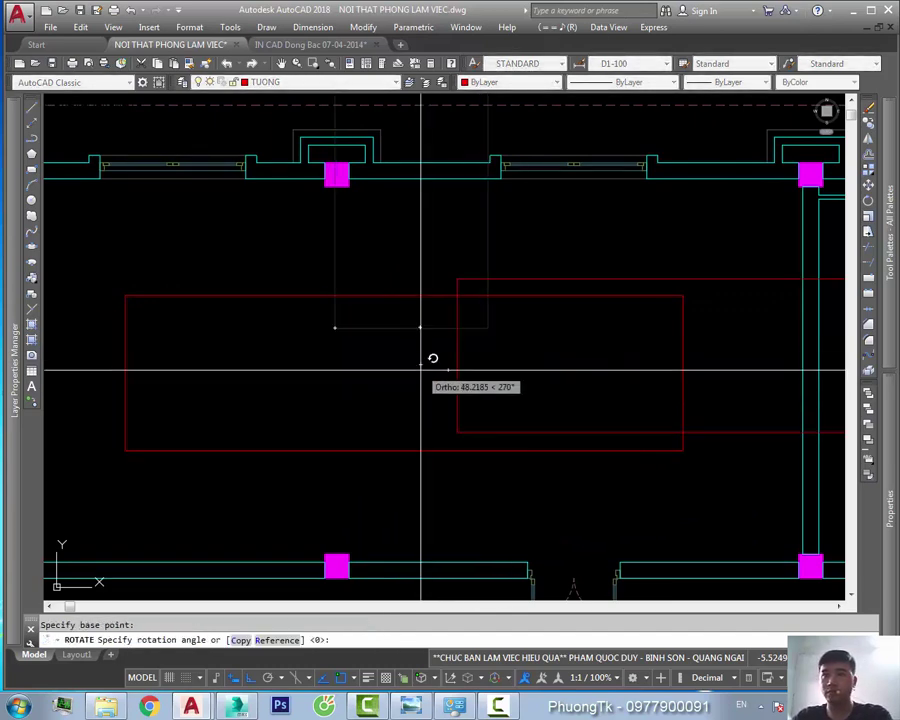
type("-90")
Erase the rotated 2100 test rectangle
left_click(440, 450)
key("Return")
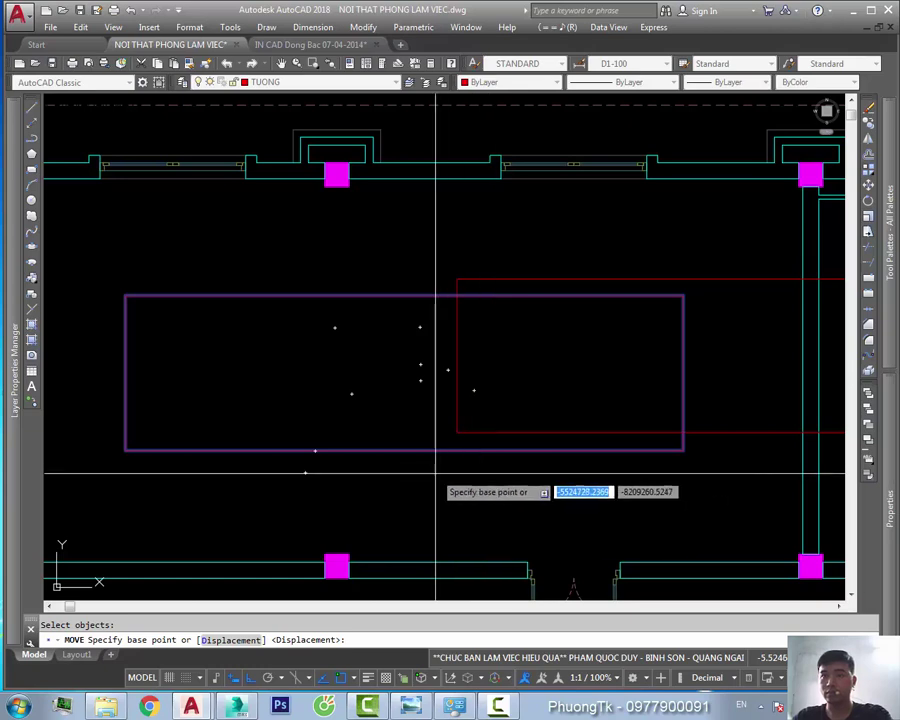
key("Escape")
left_click(366, 410)
key("Delete")
Move the large rectangle left toward the centre of the room
scroll(530, 398, "down", 3)
key("m")
key("Return")
left_click(558, 376)
left_click(440, 414)
Nudge the rectangle slightly lower so it sits centred between the columns and door
key("Return")
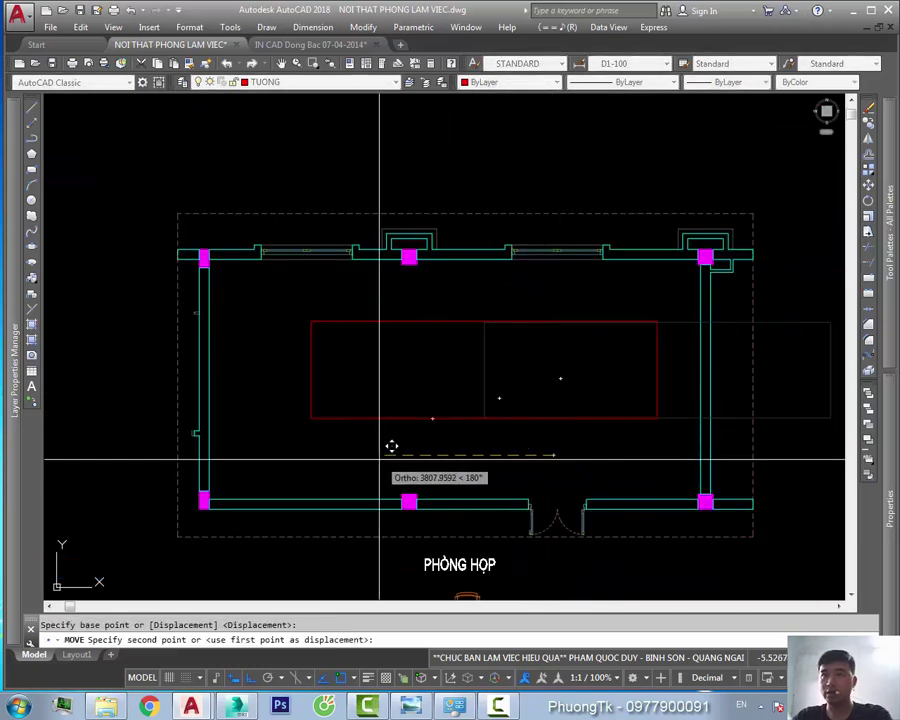
left_click(352, 444)
key("Return")
left_click(492, 456)
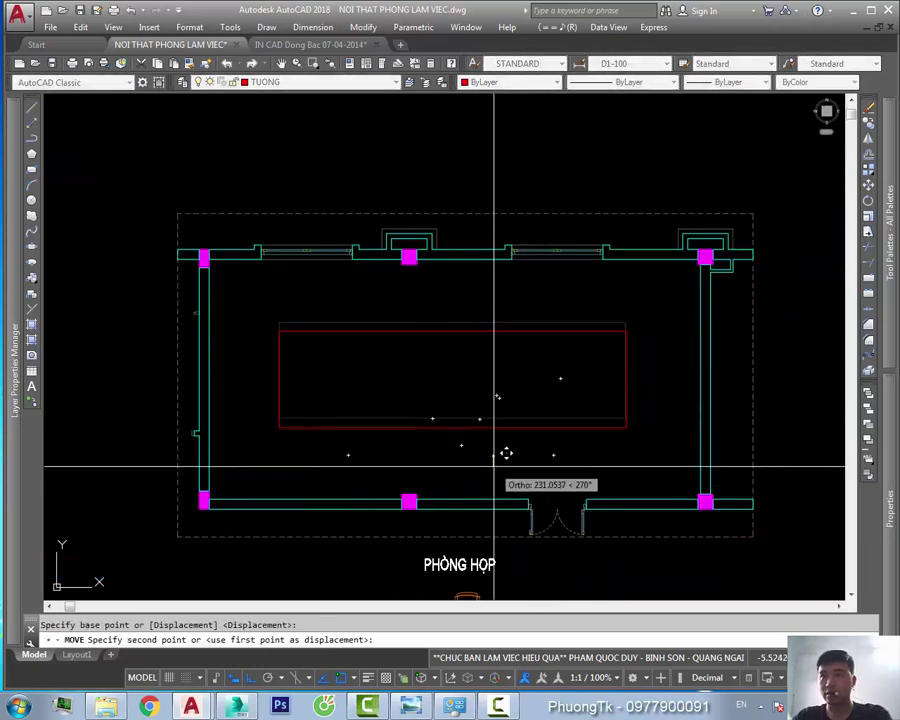
left_click(492, 468)
key("Escape")
key("Escape")
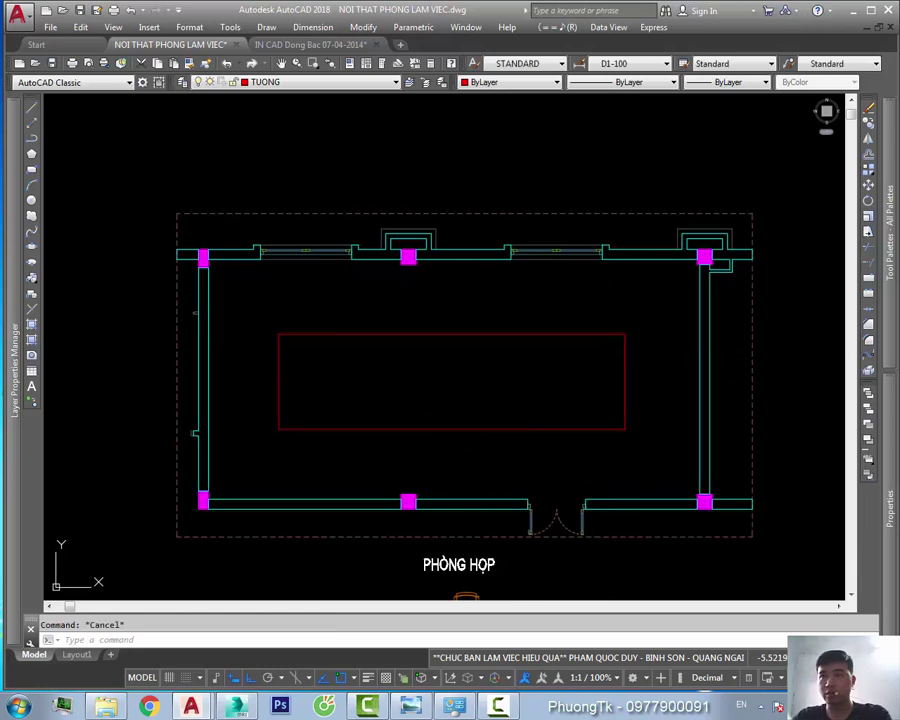
left_click(554, 338)
key("Escape")
key("l")
key("Return")
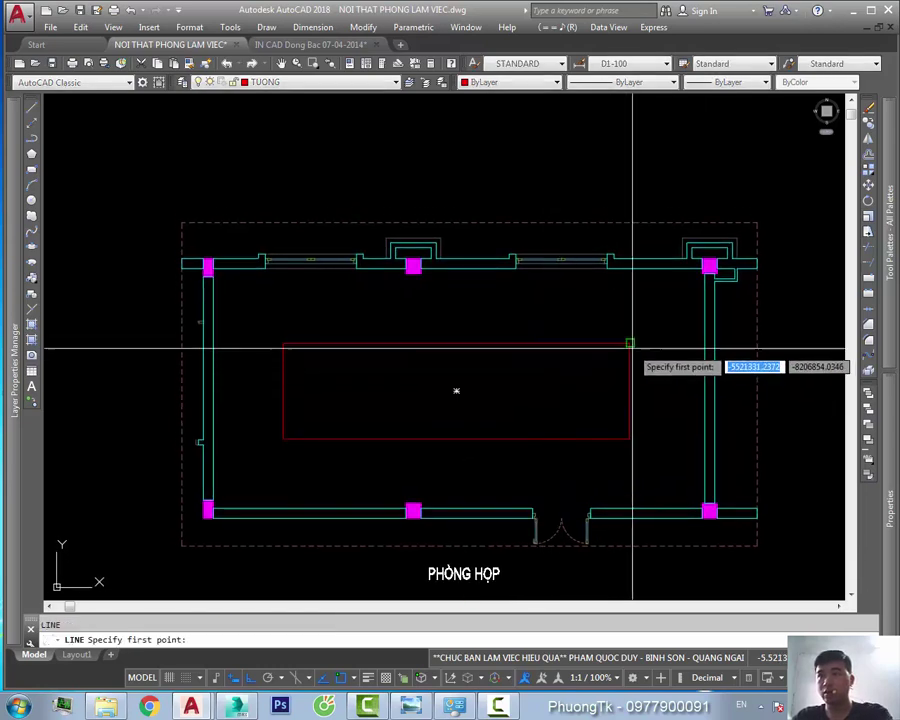
key("Escape")
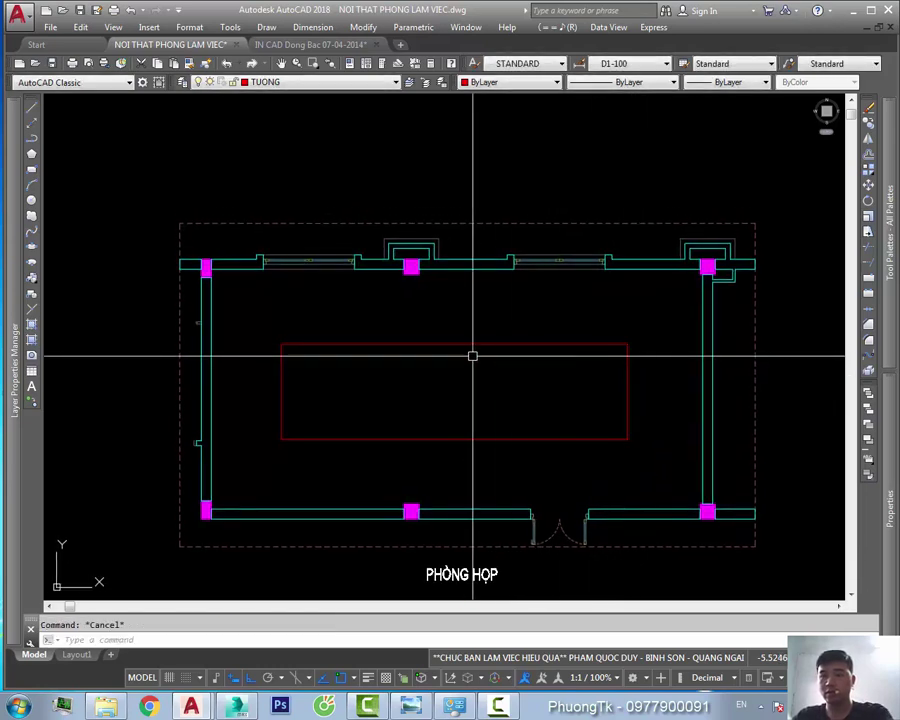
Draw a horizontal line along the rectangle's top, reaching past both sides
key("l")
key("Return")
left_click(247, 343)
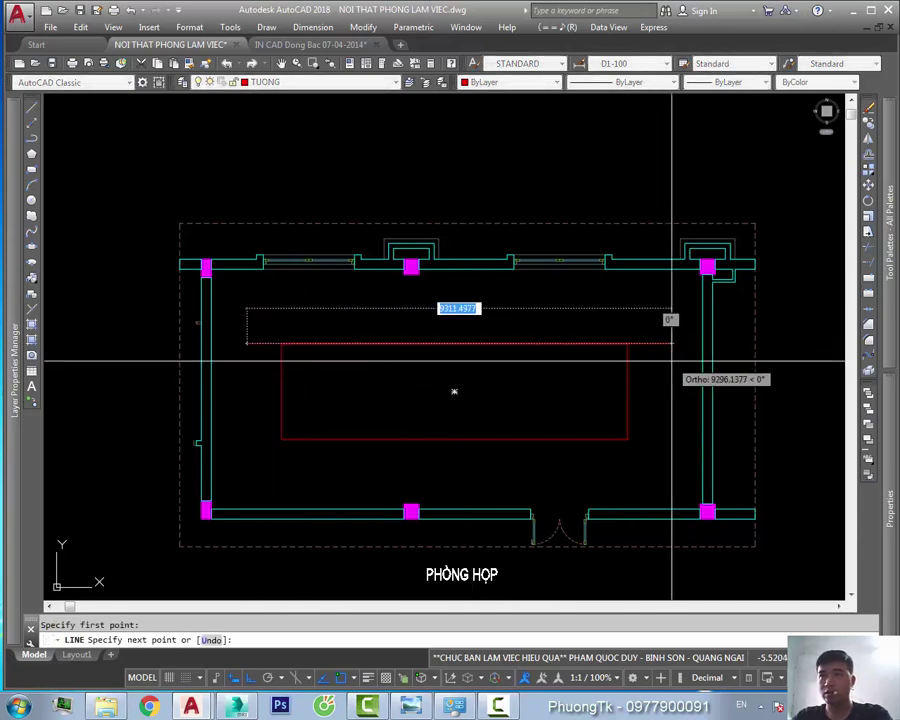
left_click(671, 350)
key("Escape")
Mirror the line to the rectangle's bottom, keeping the original
type("i")
key("Return")
left_click_drag(654, 367, 645, 336)
key("Return")
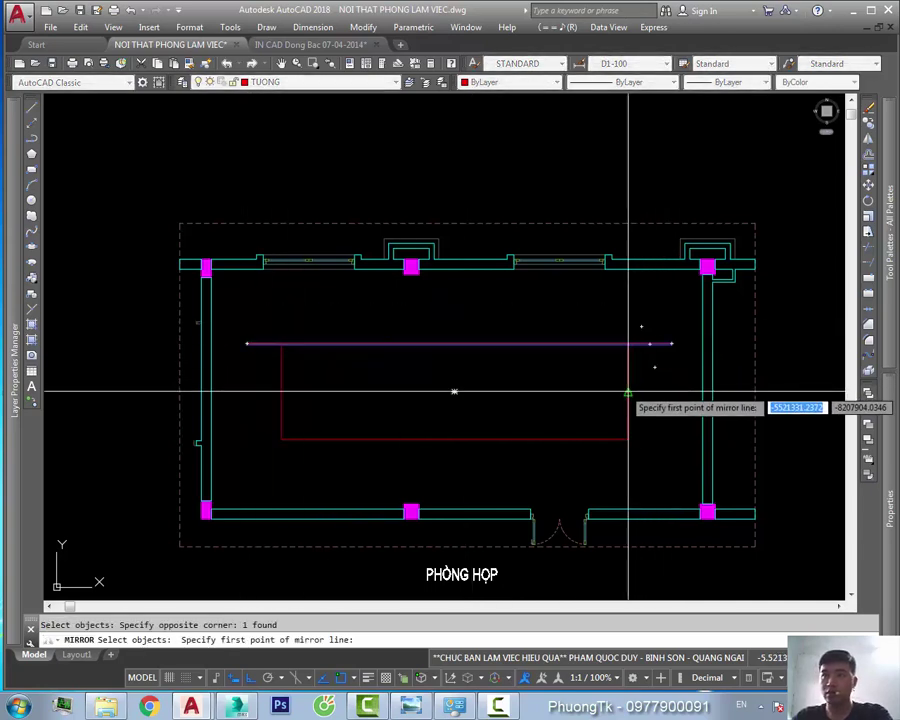
left_click(628, 390)
left_click(663, 386)
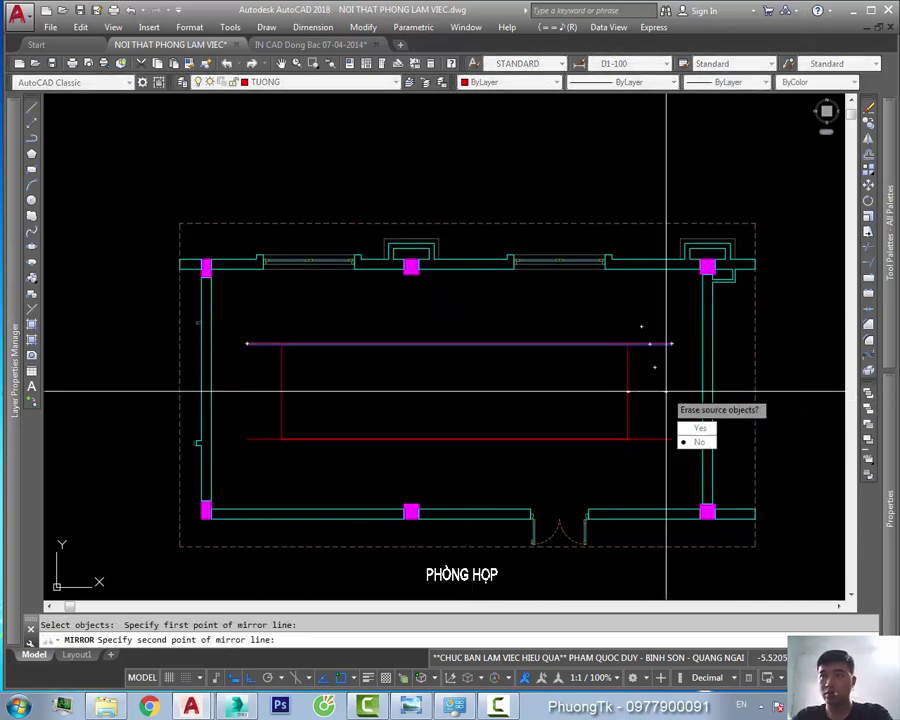
key("Return")
Copy the top line 500 units down
type("co")
key("Return")
left_click(650, 343)
key("Return")
left_click(657, 358)
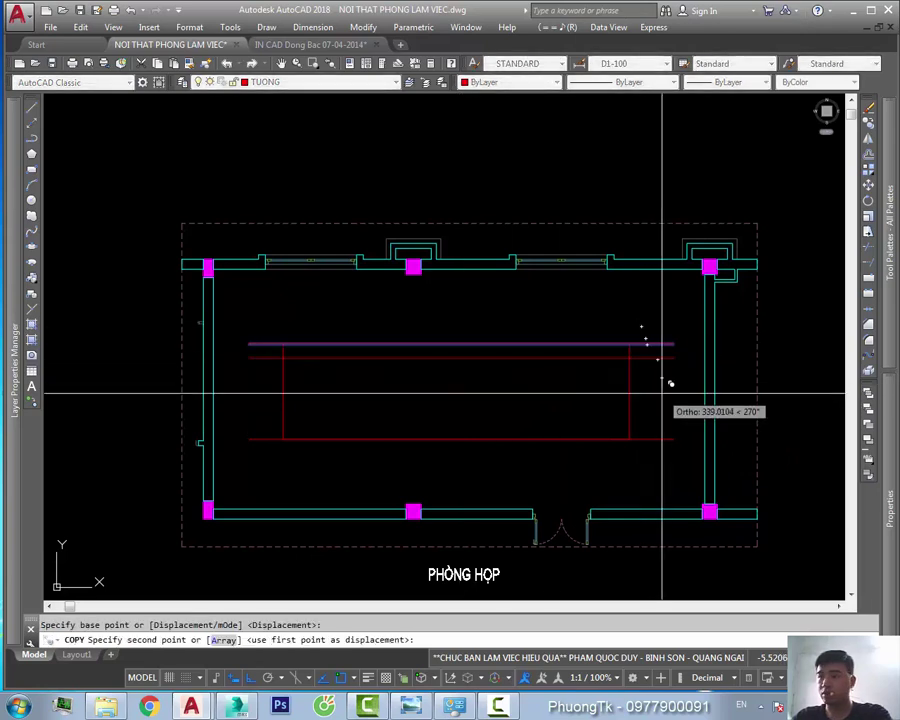
type("500")
key("Return")
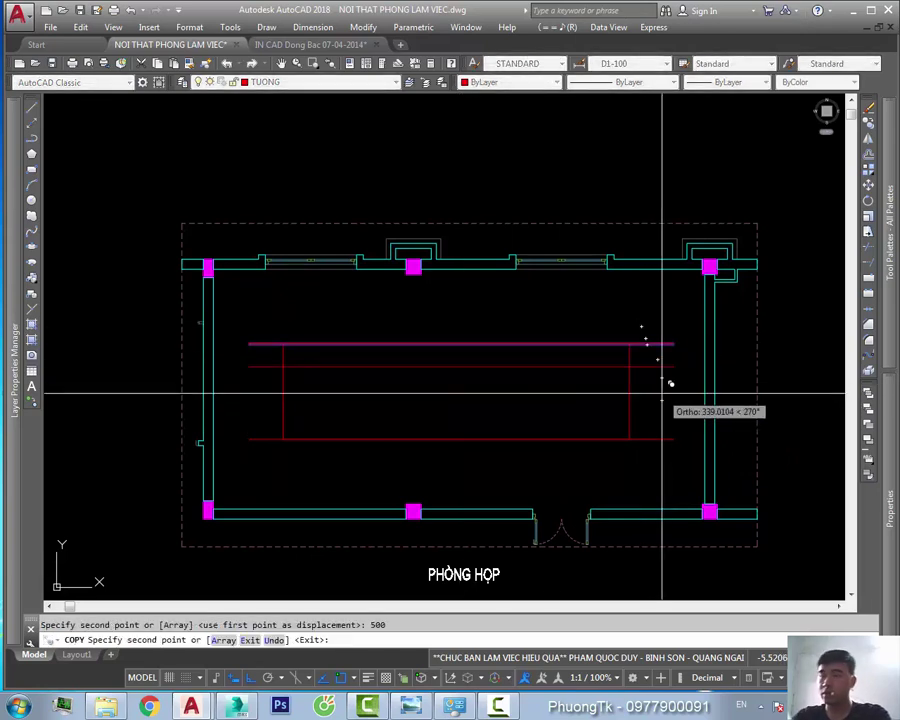
key("Escape")
Move the copied line 300 units
type("m")
key("Return")
scroll(660, 376, "up", 2)
left_click_drag(657, 370, 638, 348)
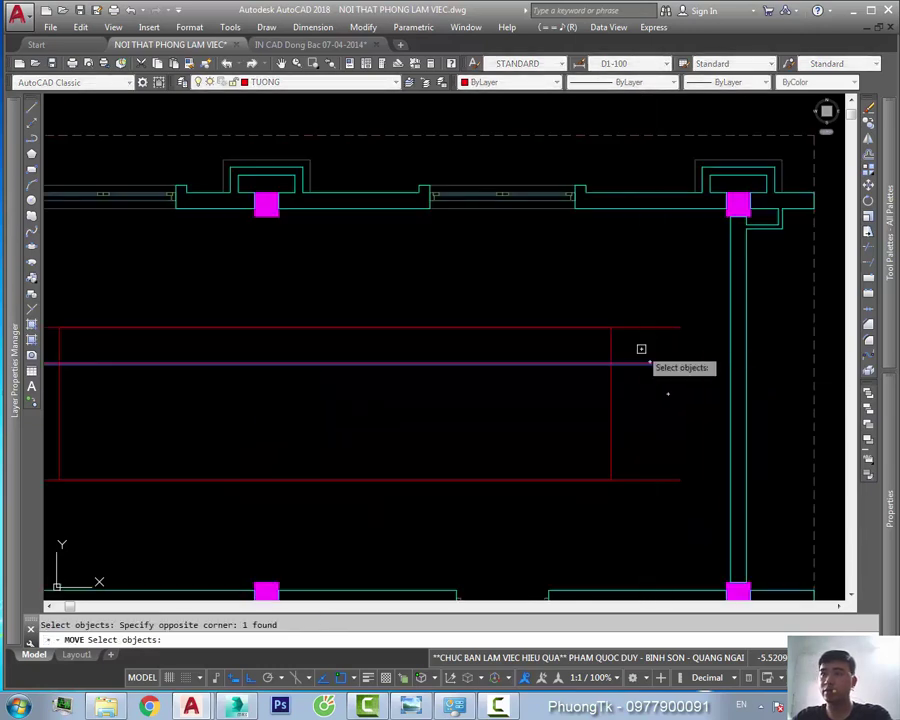
key("Return")
left_click(660, 415)
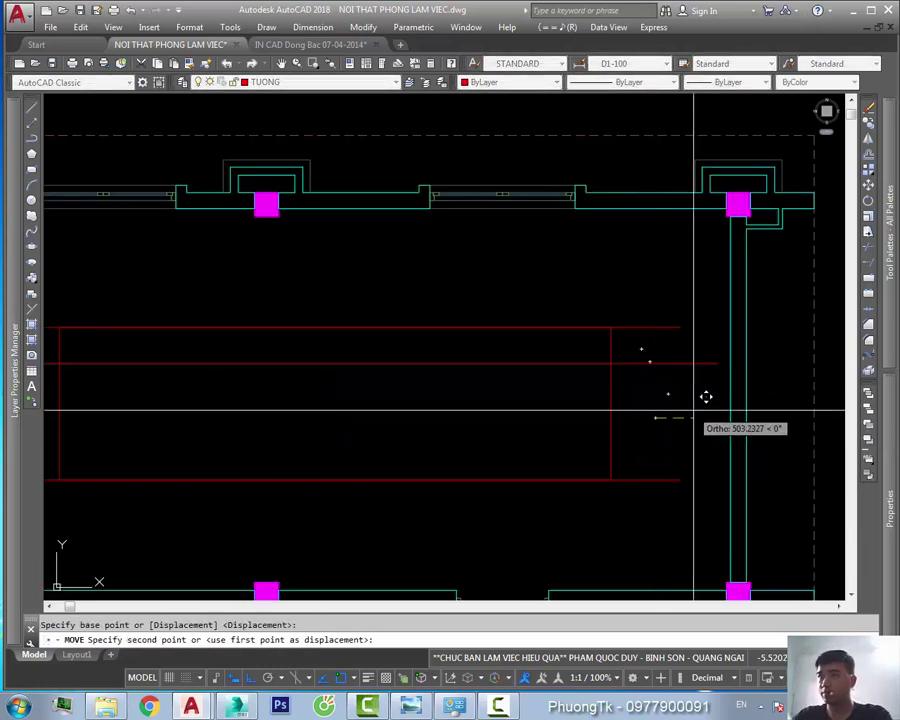
type("30")
key("Return")
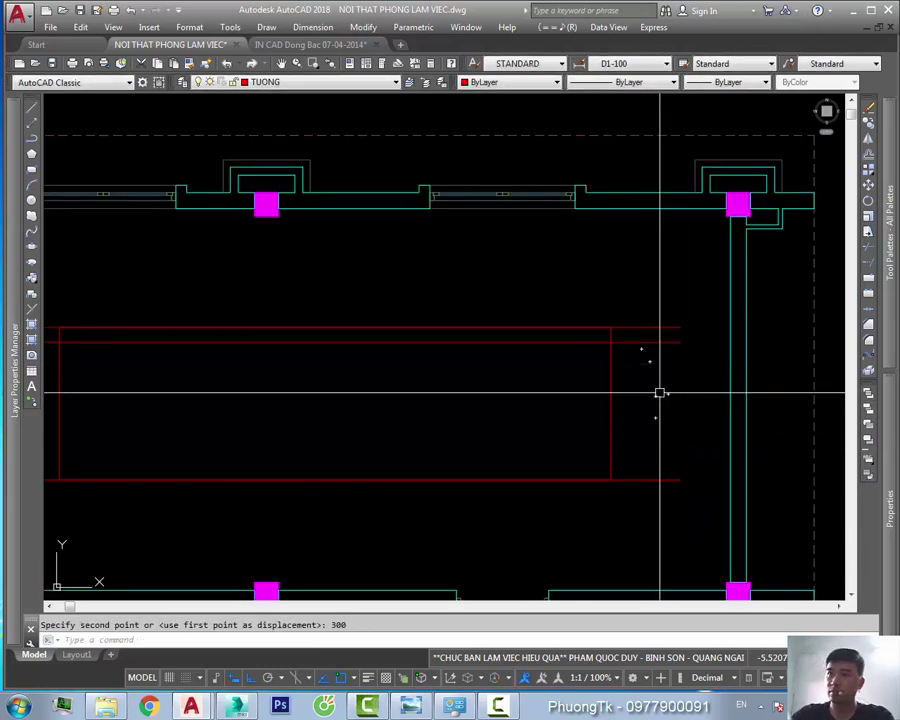
Begin copying the bottom red line, then cancel and pan across the room
type("co")
key("Return")
left_click(658, 398)
left_click(645, 476)
key("Escape")
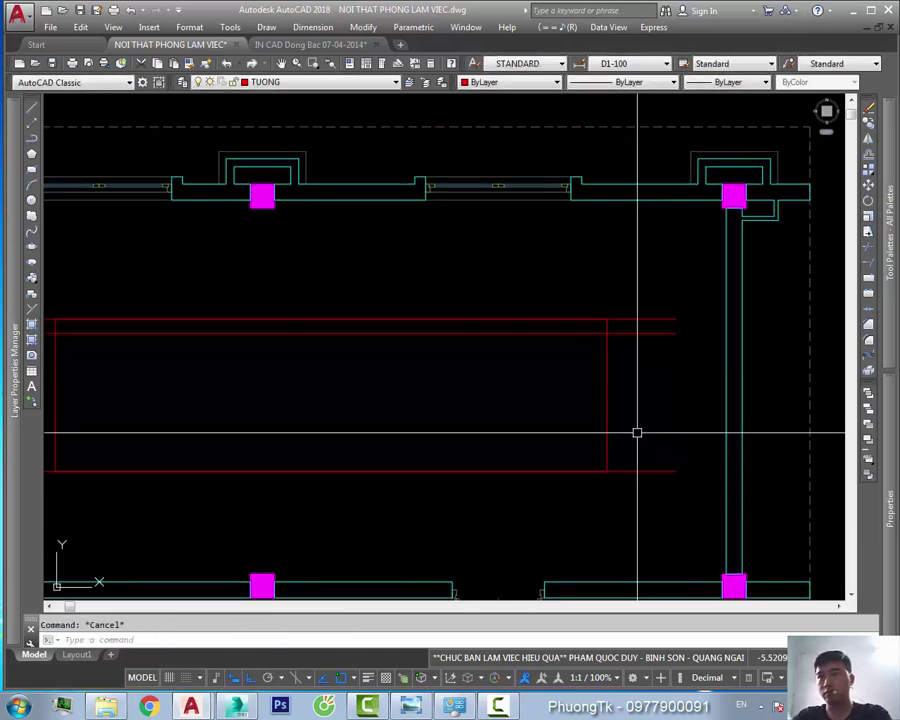
middle_click_drag(637, 432, 676, 376)
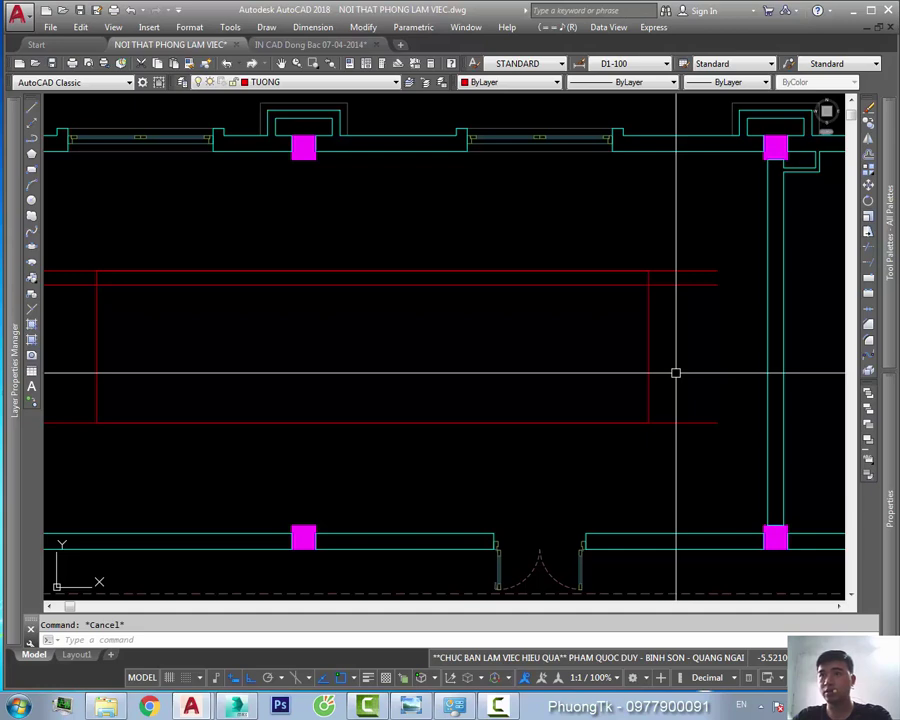
scroll(675, 373, "down", 3)
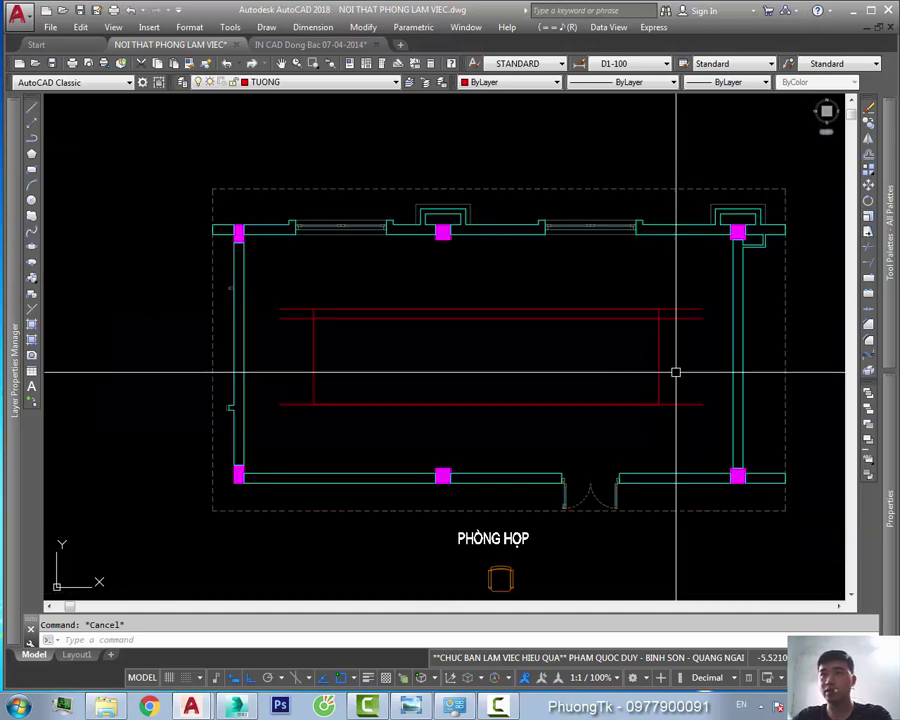
mouse_move(672, 368)
middle_mouse_down()
mouse_move(674, 408)
mouse_move(698, 362)
middle_mouse_up()
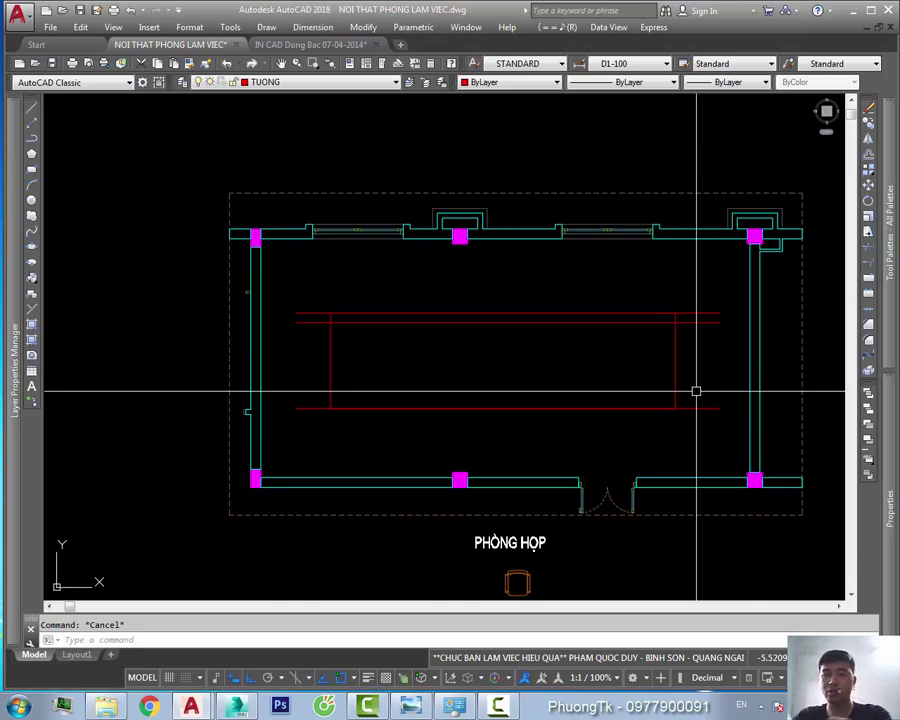
type("co")
key("space")
scroll(698, 391, "up", 2)
key("Escape")
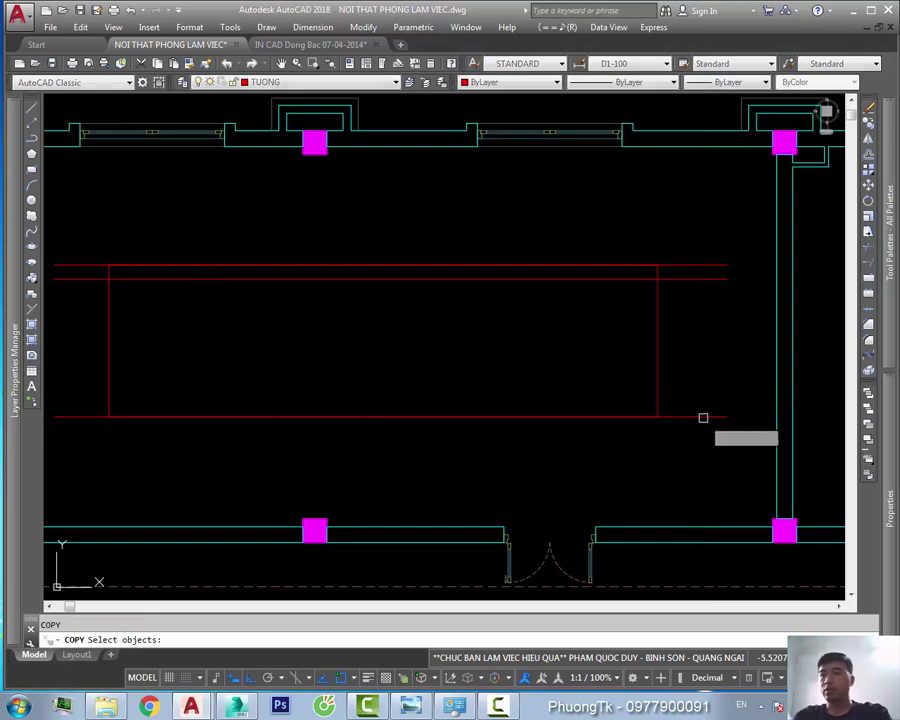
Copy the table's lower edge line 300 units up
type("co")
key("space")
left_click(701, 458)
left_click(693, 408)
key("space")
left_click(699, 429)
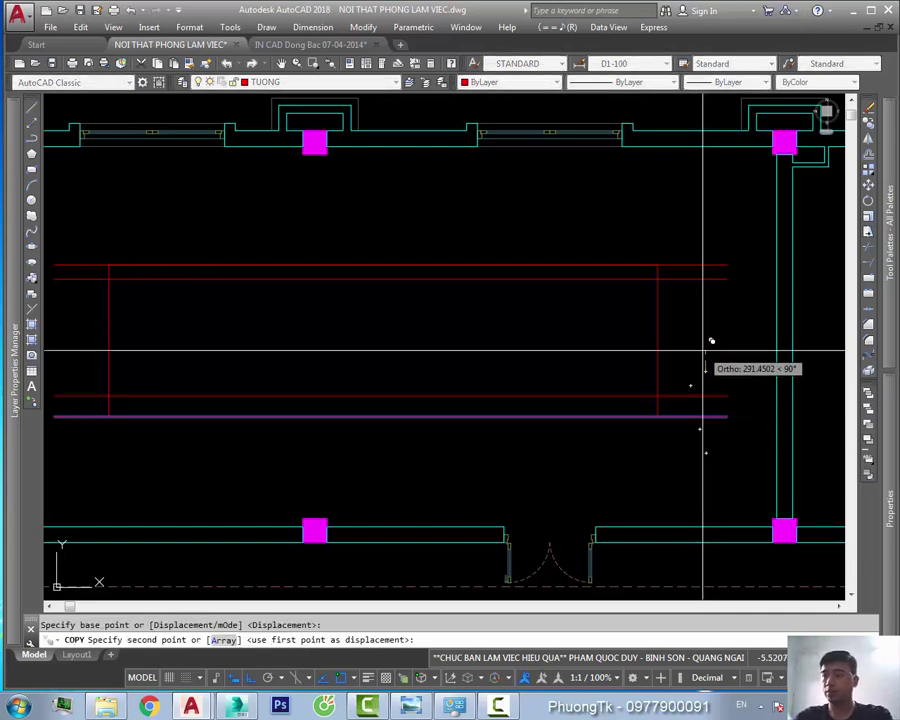
type("300")
key("Return")
key("space")
key("space")
left_click_drag(705, 380, 680, 434)
left_click(690, 366)
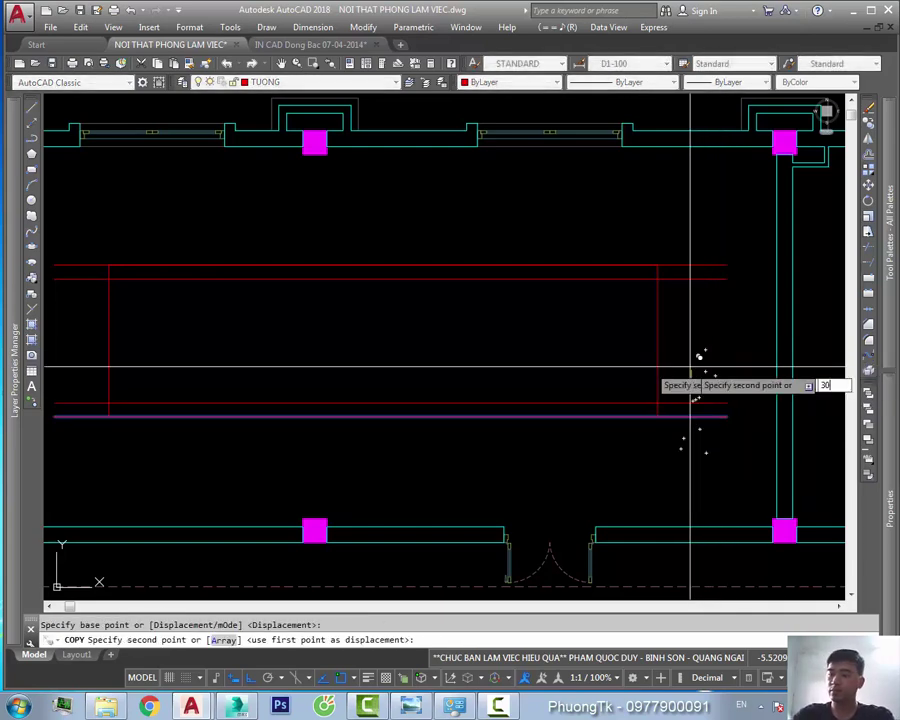
key("Escape")
Draw 3-point arcs forming the table's curved top and bottom edges
type("a")
key("space")
left_click(108, 287)
left_click(383, 265)
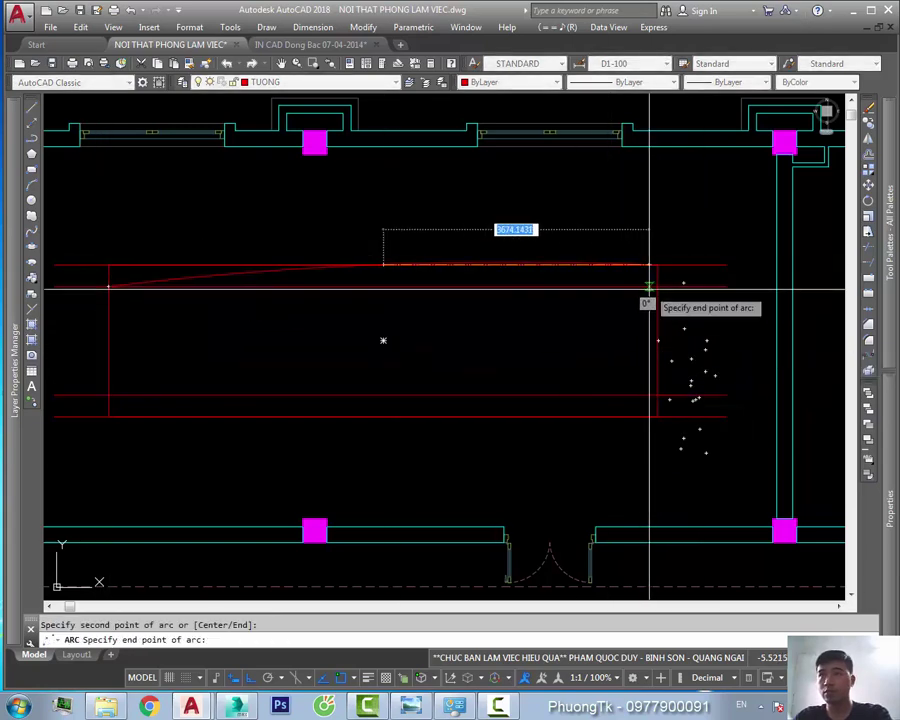
left_click(658, 287)
left_click(390, 416)
left_click(658, 395)
key("Escape")
Erase the straight helper lines along the table edges
middle_click_drag(511, 298, 523, 316)
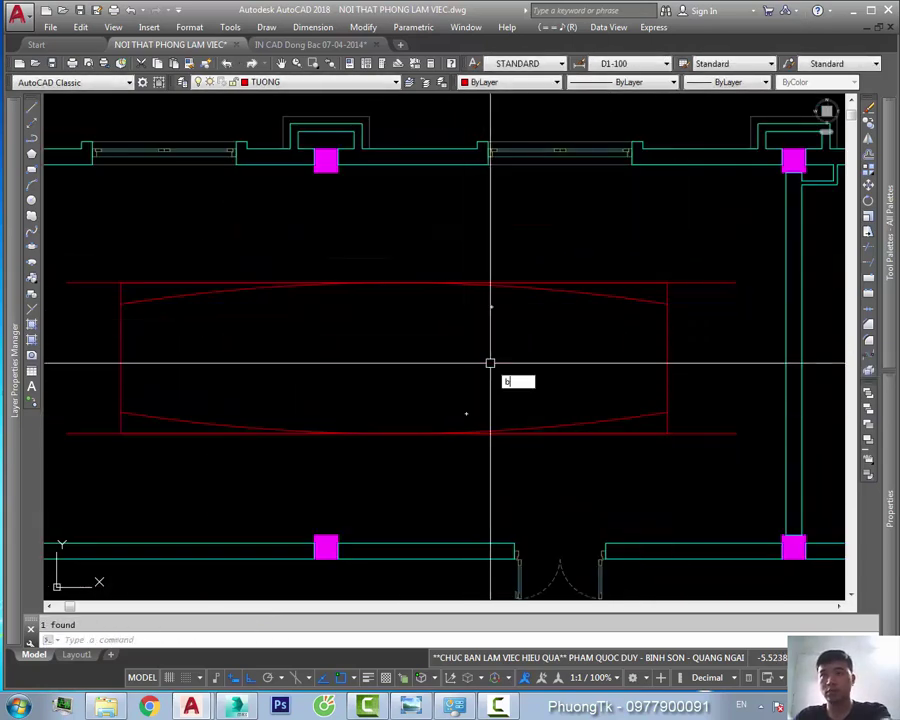
left_click(700, 445)
left_click(658, 287)
key("Delete")
key("Delete")
middle_click_drag(454, 380, 534, 380)
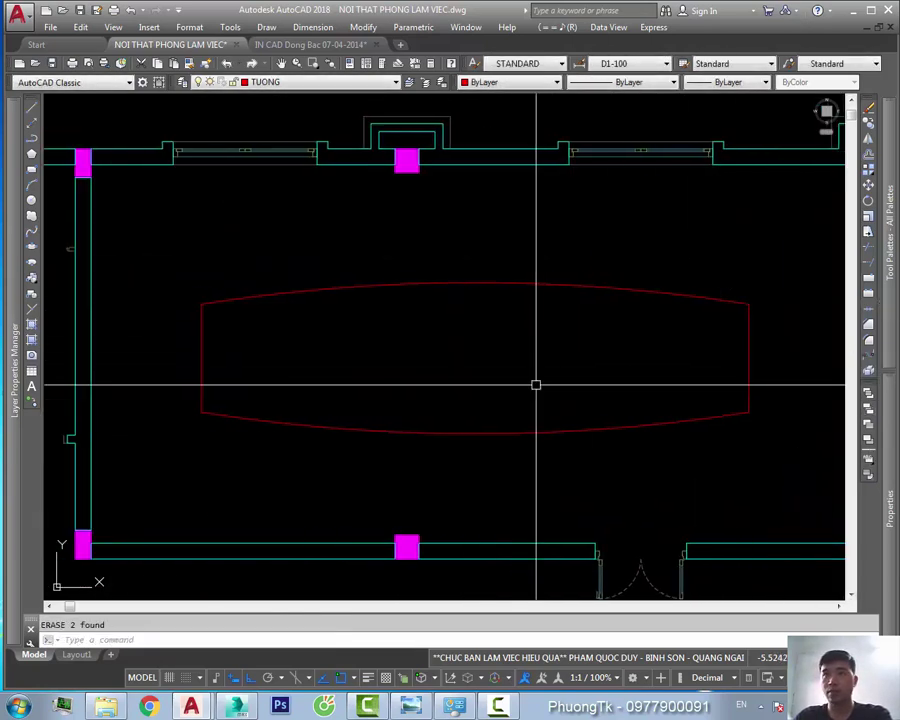
Stretch the top arc 300 units upward
type("rec")
key("space")
key("Escape")
type("s")
key("space")
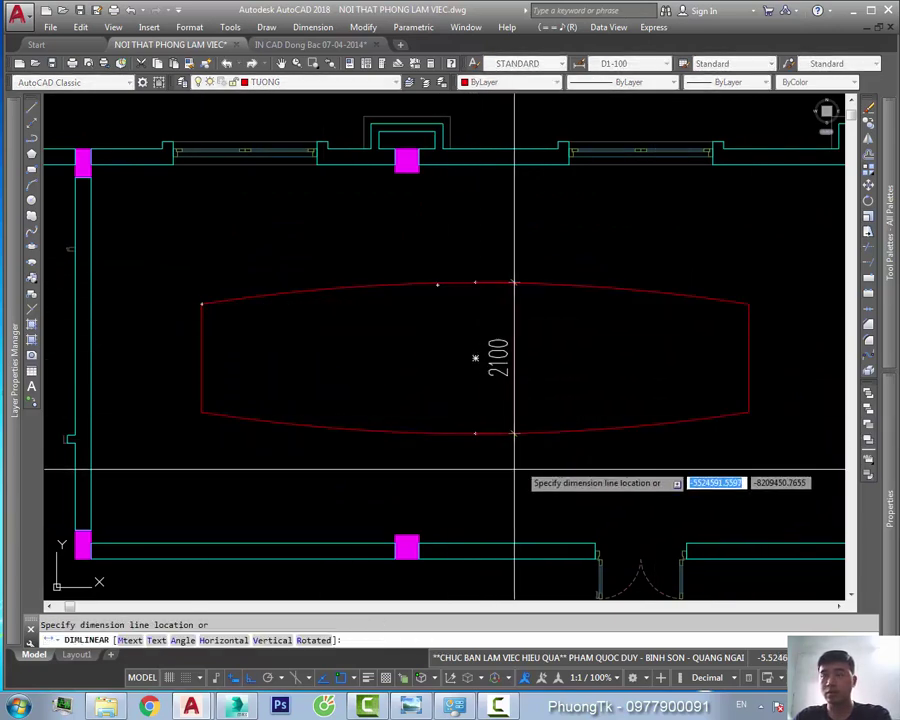
type("300")
key("Return")
key("Escape")
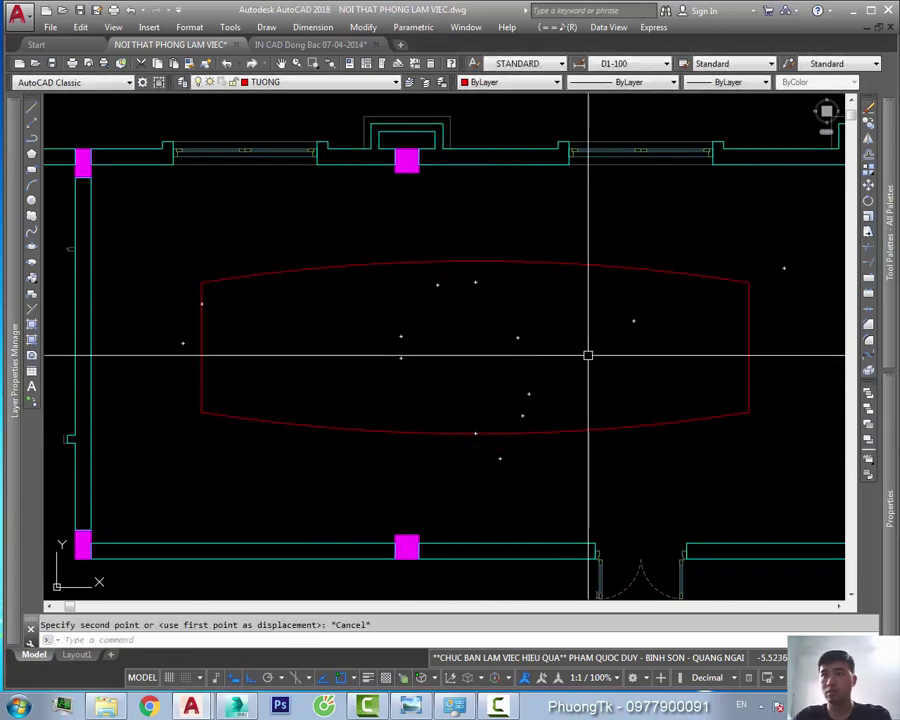
left_click(699, 292)
left_click(285, 348)
key("Return")
scroll(287, 372, "down", 3)
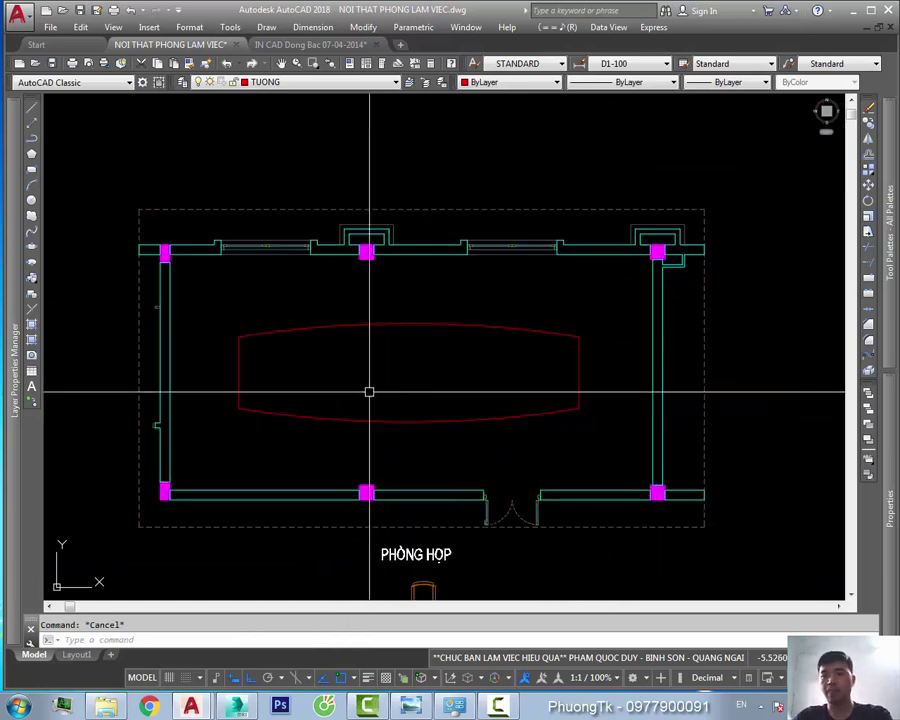
type("rec")
left_click(238, 336)
Offset the boat-shaped table outline inward to create an inner outline
middle_click_drag(579, 408, 609, 423)
key("Escape")
type("o")
key("space")
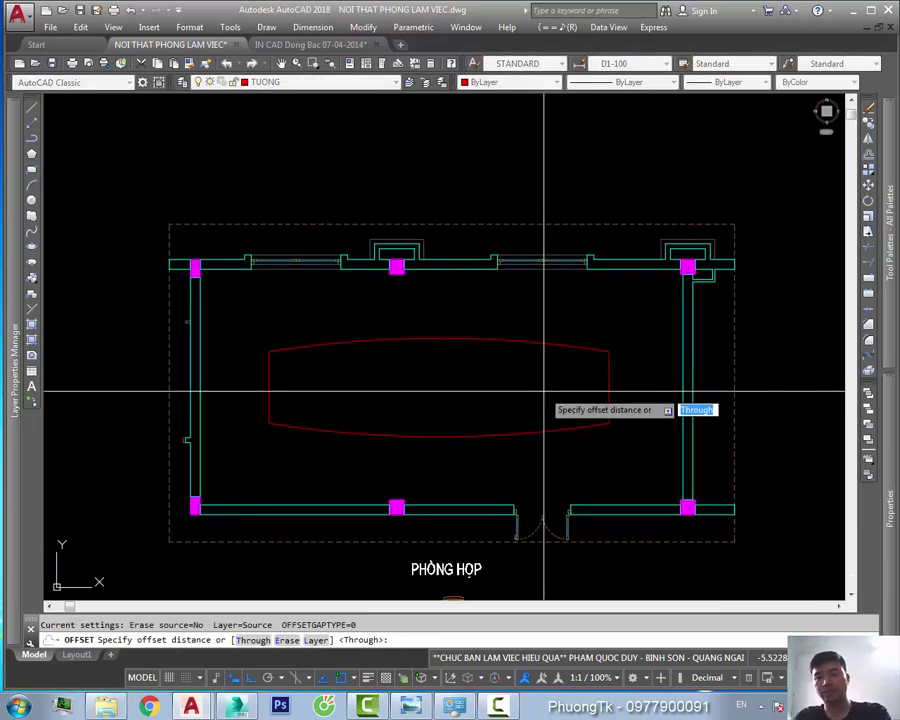
key("Return")
left_click(544, 427)
left_click(544, 392)
key("Escape")
Draw a 1200×50 slot rectangle inside the table
type("rec")
left_click(329, 397)
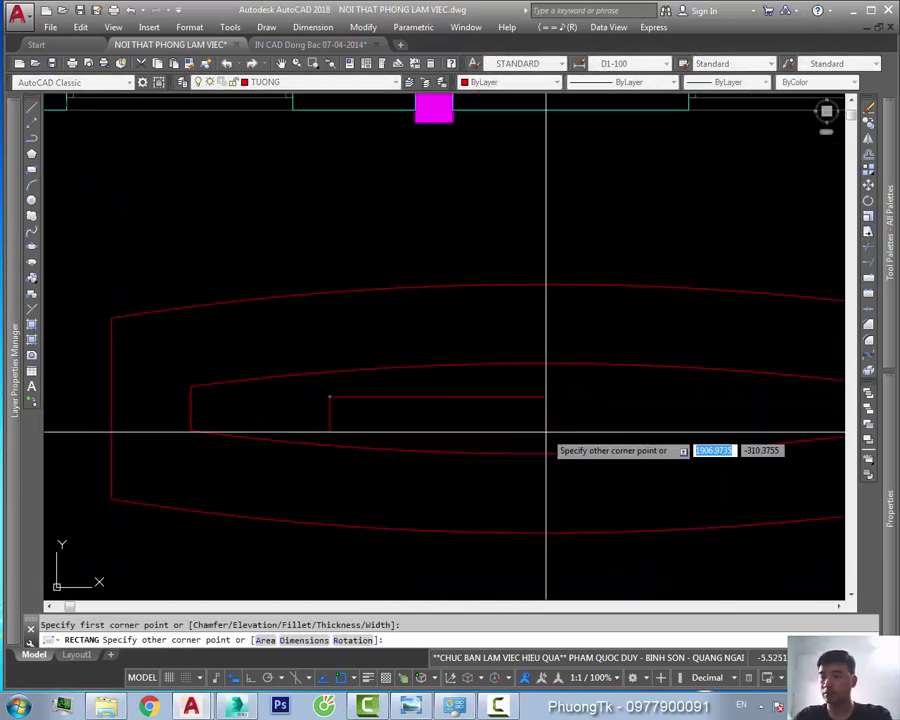
key("Return")
scroll(470, 414, "down", 2)
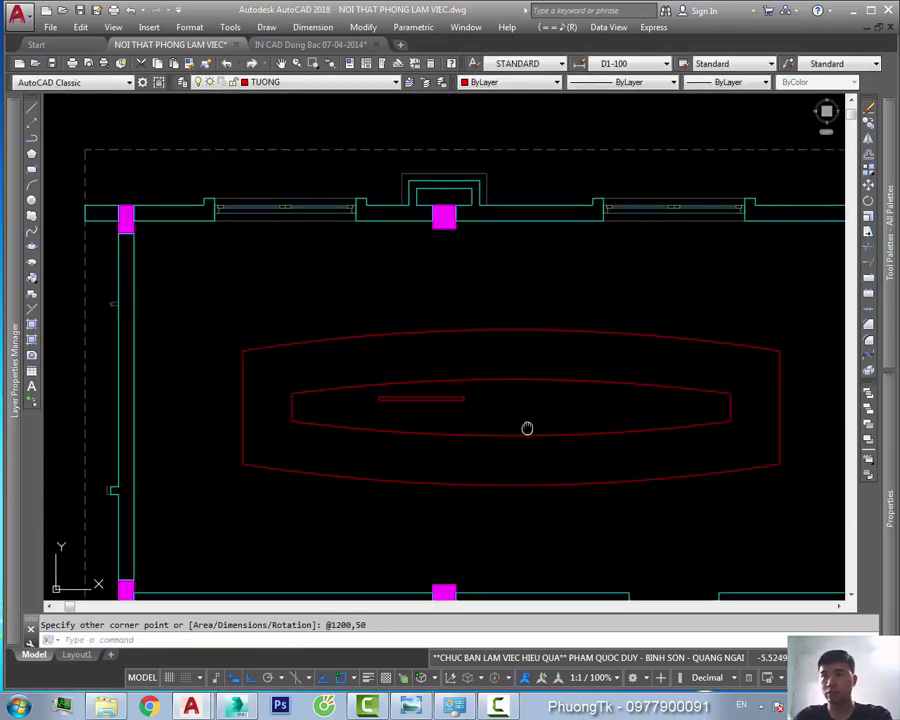
scroll(526, 427, "up", 1)
scroll(502, 419, "up", 3)
Copy the 1200×50 rectangle directly below the first one
type("co")
left_click_drag(504, 376, 423, 455)
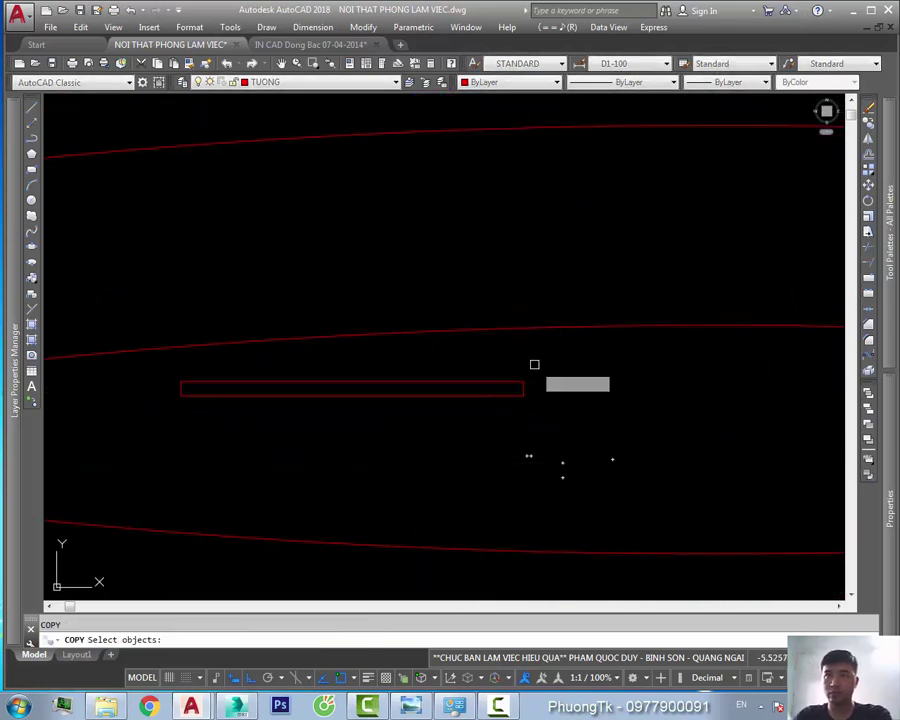
key("space")
left_click(578, 372)
left_click(578, 466)
scroll(560, 440, "down", 2)
key("Escape")
Copy the left pair of slot rectangles to the table's right side
scroll(537, 422, "down", 3)
key("space")
left_click_drag(300, 380, 410, 425)
key("Return")
left_click(378, 451)
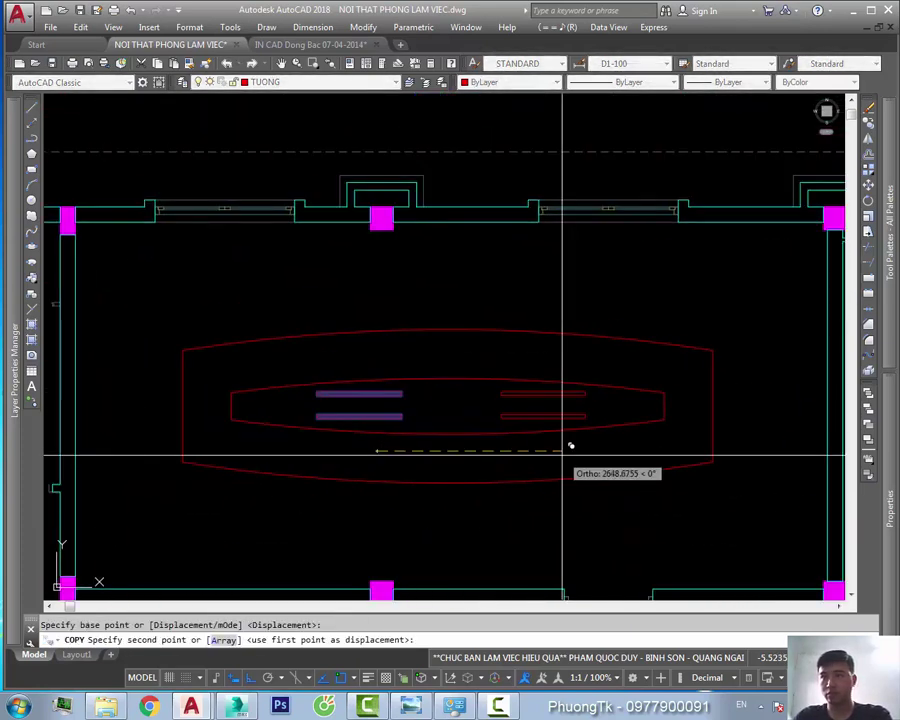
left_click(562, 456)
key("Escape")
scroll(562, 402, "down", 3)
scroll(314, 442, "up", 5)
scroll(245, 426, "up", 2)
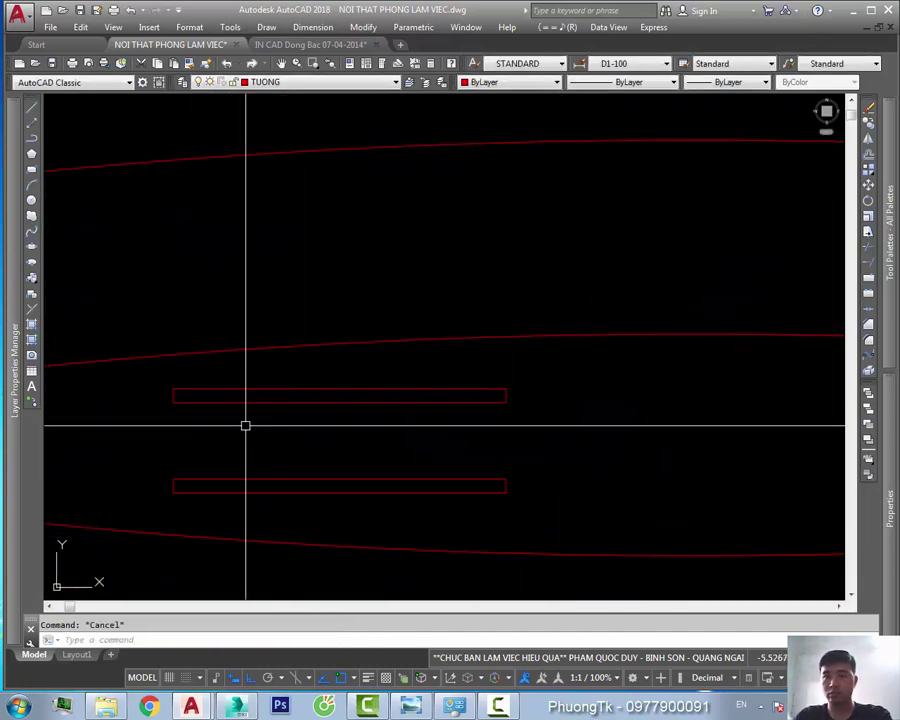
Add a small connecting rectangle between the left pair and copy it between the right pair
type("rec")
key("space")
left_click(221, 415)
left_click(490, 470)
scroll(484, 446, "down", 2)
middle_click_drag(484, 446, 174, 460)
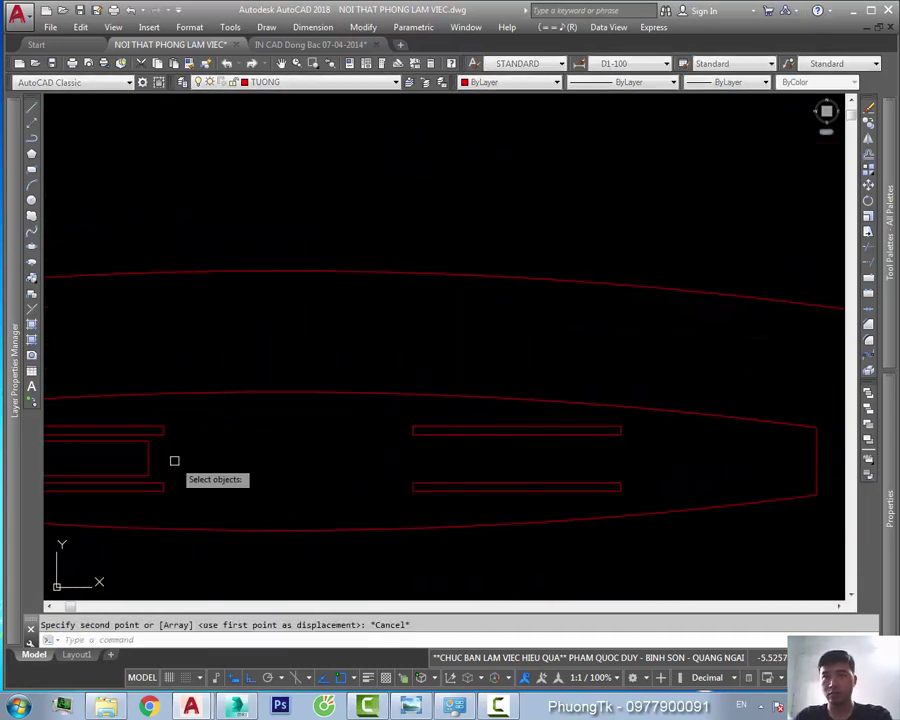
left_click(150, 460)
key("Return")
left_click(174, 460)
left_click(763, 474)
key("Escape")
scroll(403, 421, "down", 3)
Move the table onto the PTK_Noi that layer
scroll(296, 150, "up", 2)
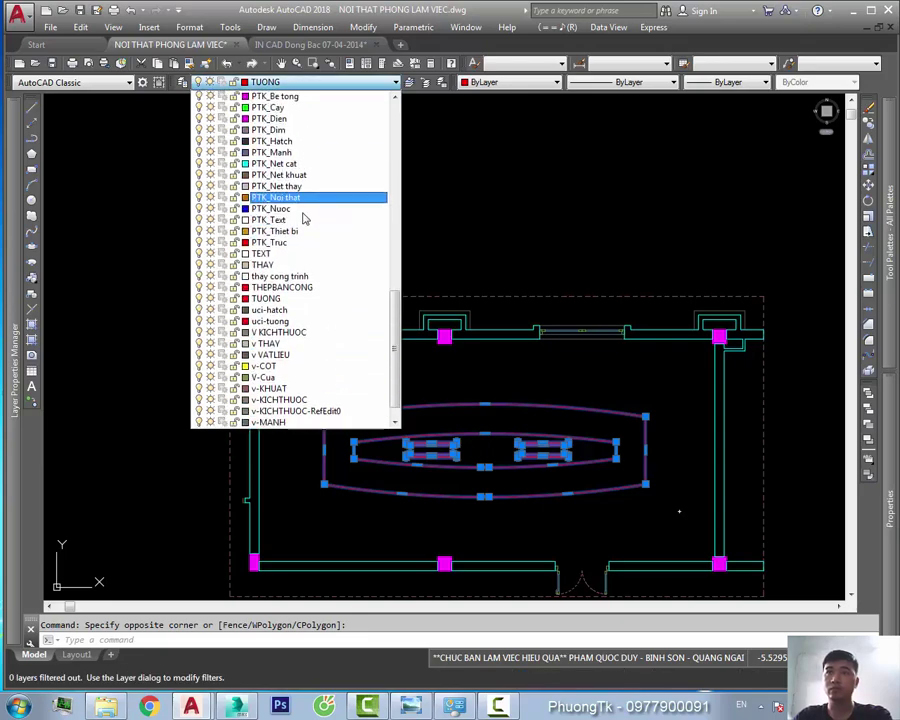
left_click(300, 196)
key("Escape")
scroll(462, 525, "up", 1)
key("Escape")
scroll(466, 358, "up", 3)
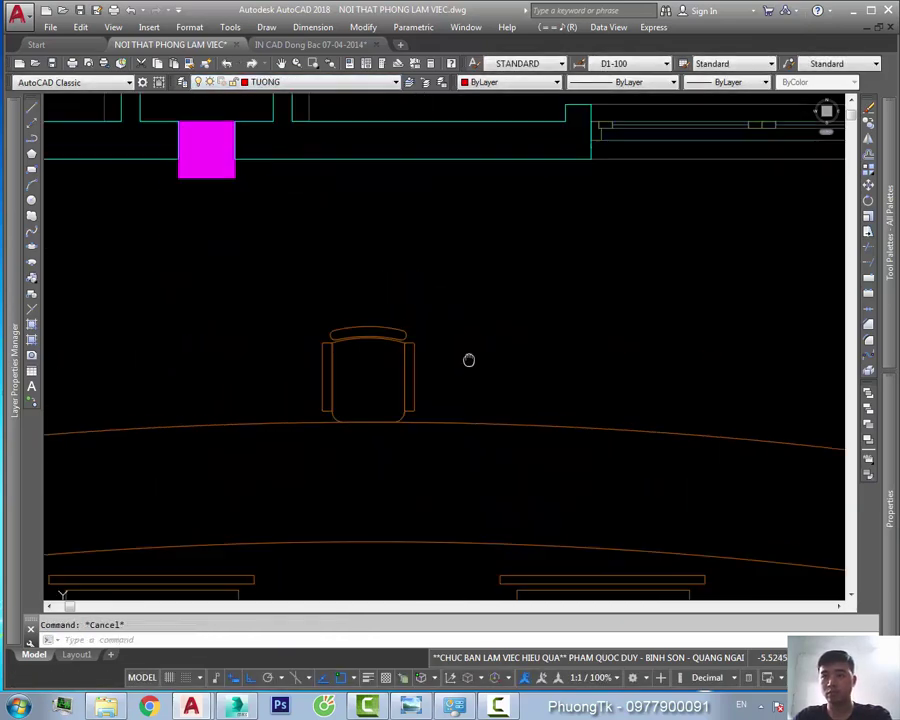
scroll(470, 380, "down", 1)
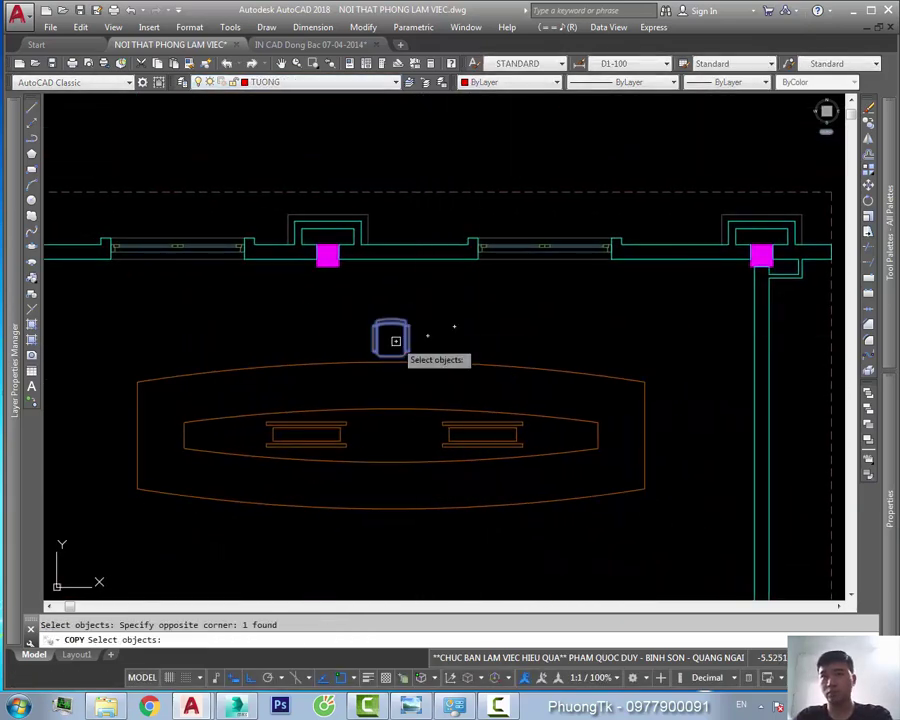
scroll(420, 337, "up", 3)
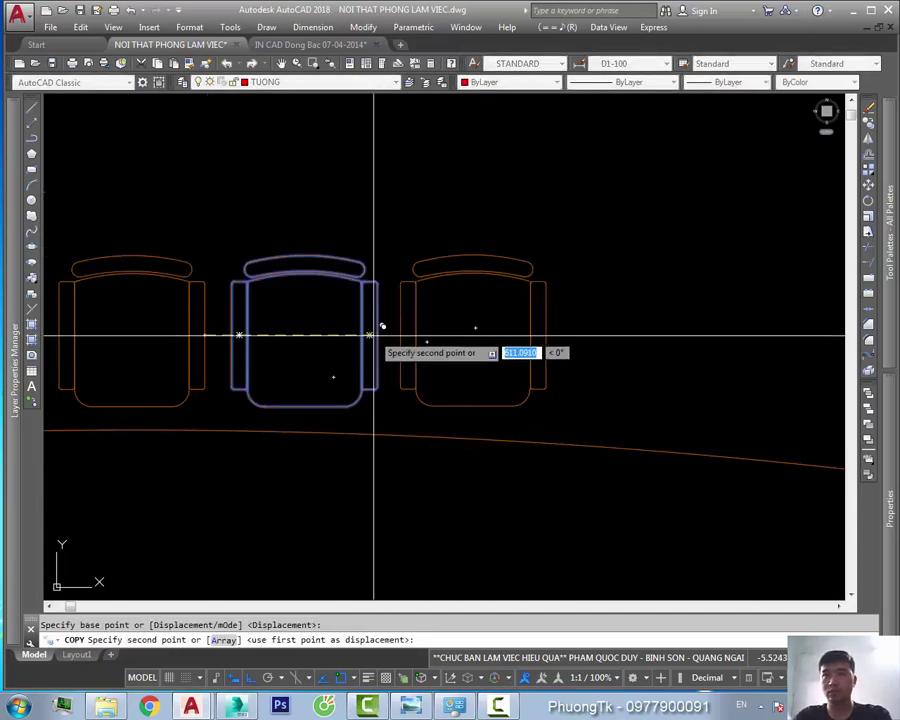
scroll(543, 333, "down", 3)
Move the row of chairs, spaced 640 apart, along the table's top edge
key("Escape")
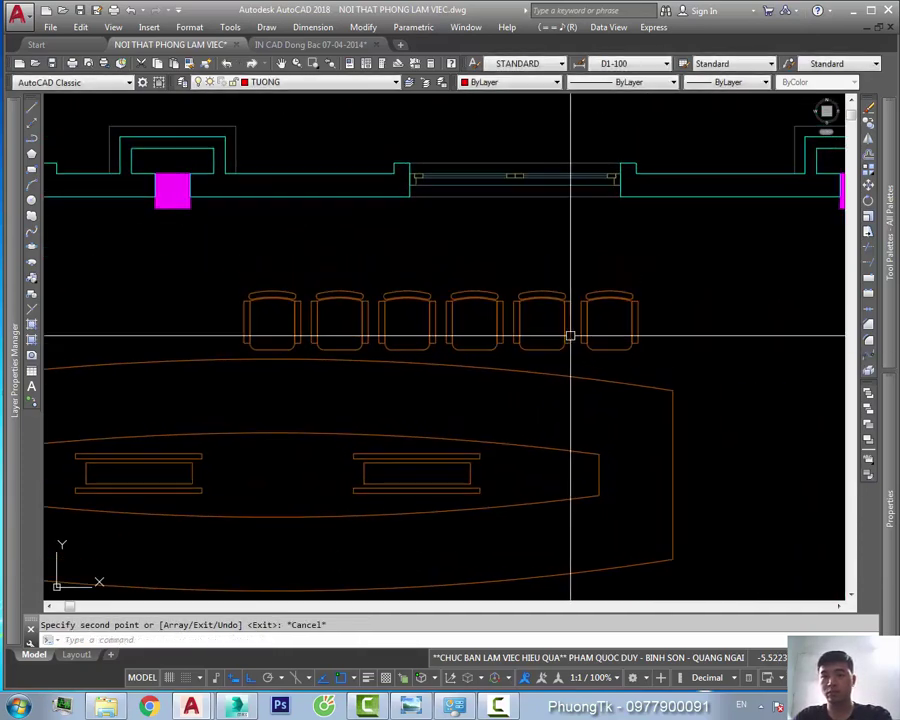
type("m")
key("Return")
left_click(488, 268)
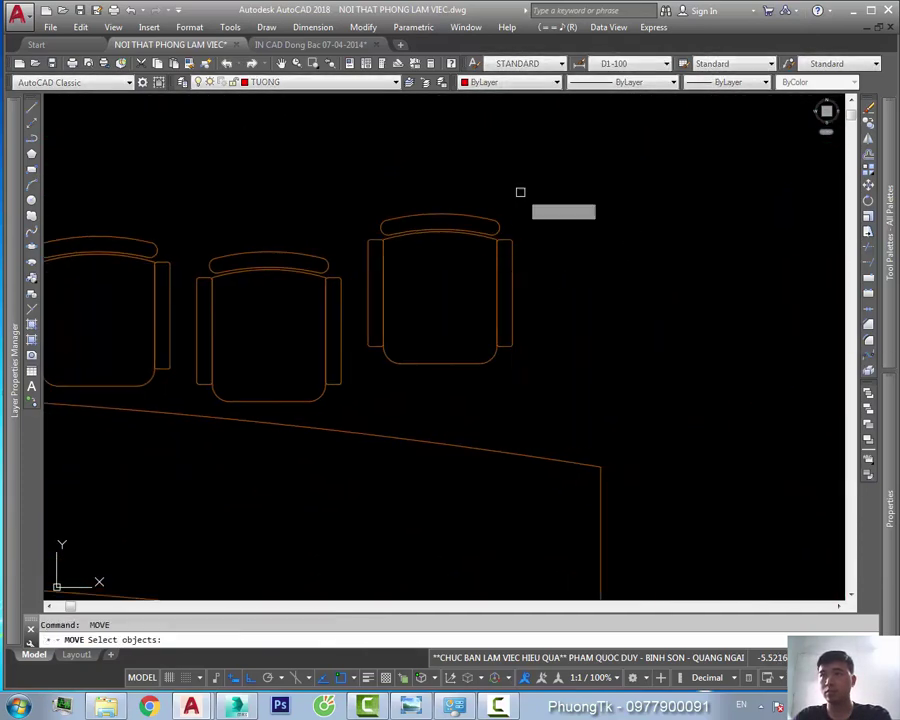
middle_click_drag(520, 374, 608, 336)
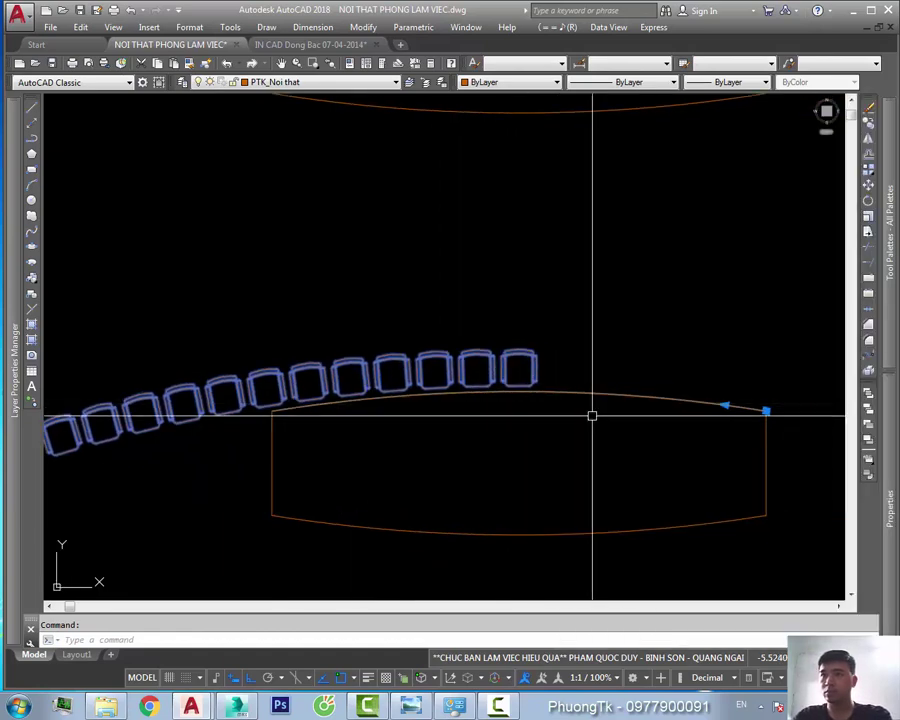
Select the chair path array and set its item spacing to 650 in Properties
left_click(724, 404)
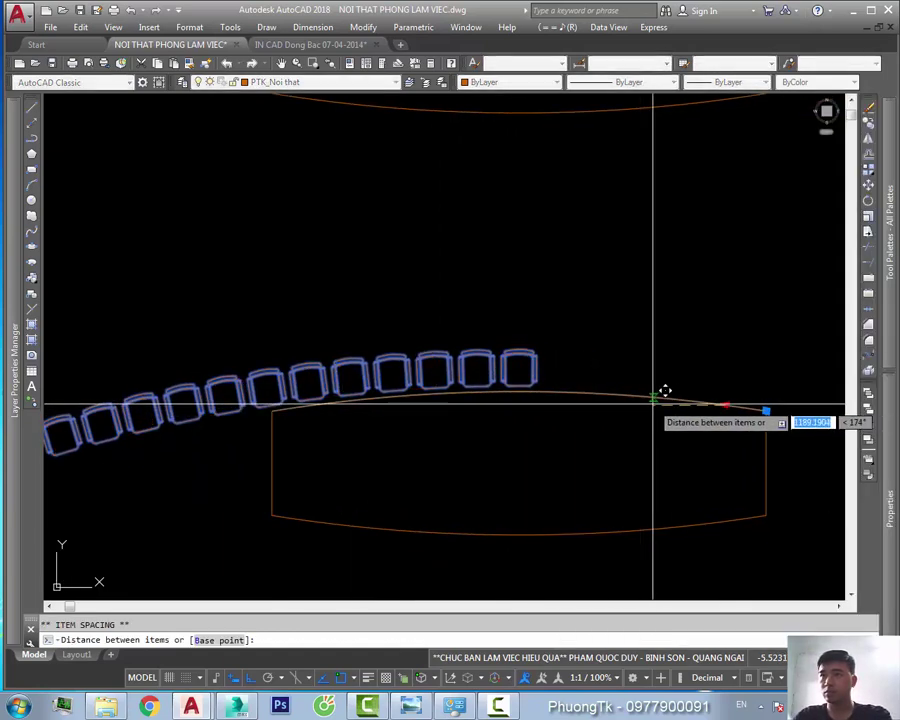
left_click(766, 410)
key("Escape")
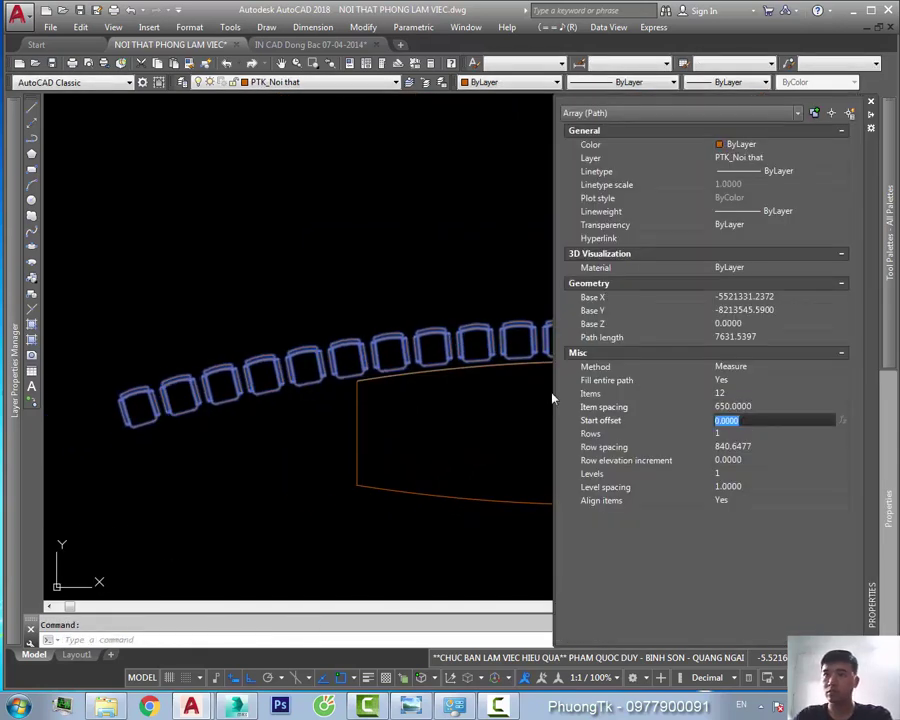
key("ctrl+1")
key("Escape")
Mirror the six chairs across the table, keeping the originals
type("mi")
key("Return")
left_click(457, 388)
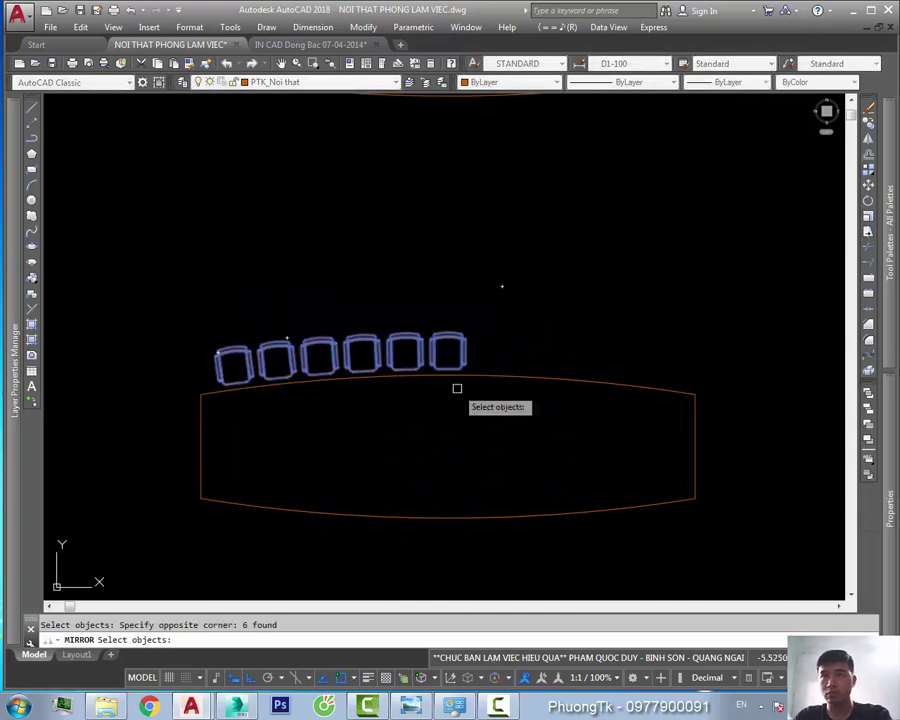
key("Return")
key("space")
key("Return")
Copy the table with its chairs to a new position
type("co")
key("Return")
left_click(700, 470)
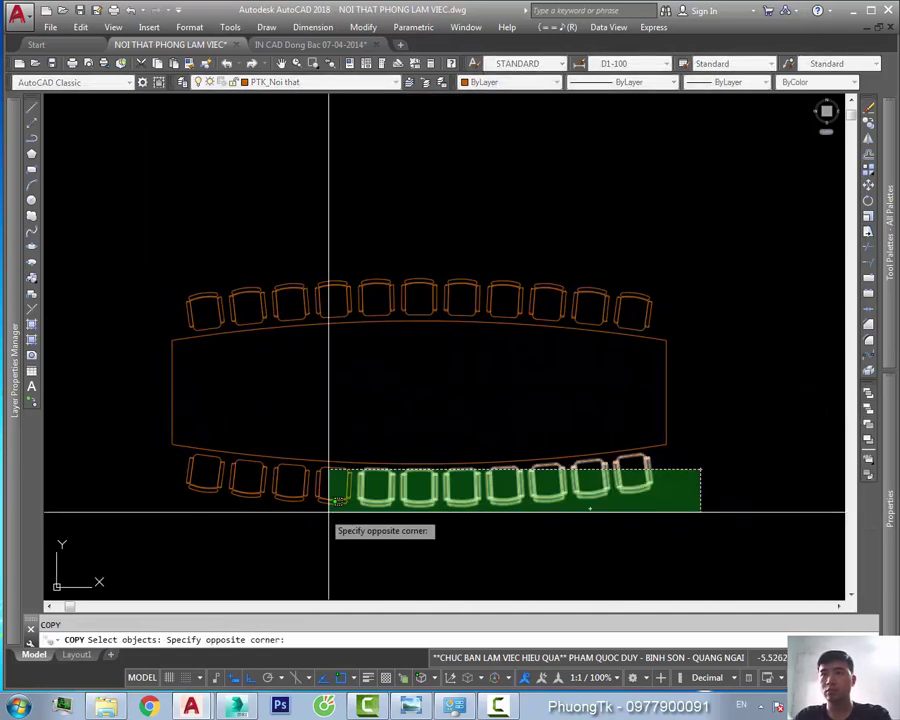
left_click(329, 512)
scroll(707, 396, "down", 3)
key("Return")
left_click(707, 396)
left_click(647, 362)
left_click(612, 403)
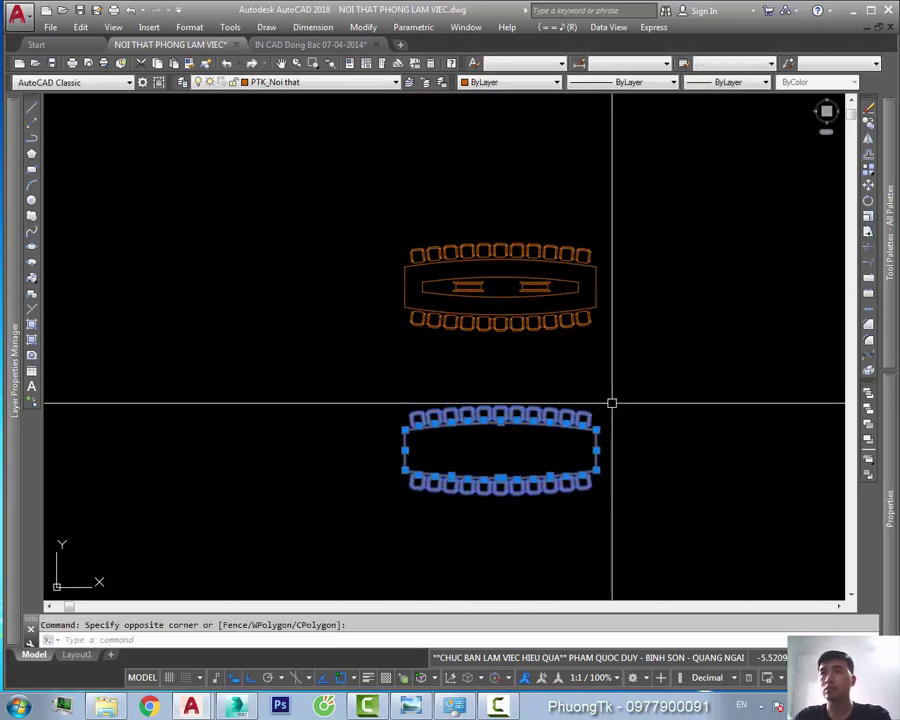
Copy a chair and move it to the table's right end
scroll(612, 403, "up", 3)
left_click(440, 211)
left_click(527, 240)
key("Escape")
type("m")
left_click(540, 283)
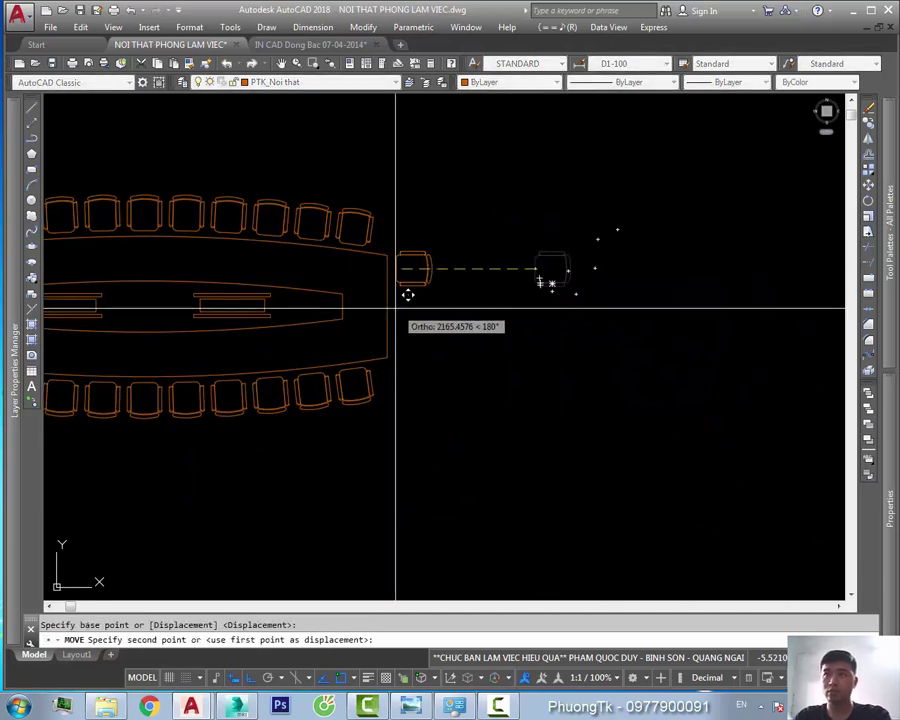
scroll(408, 294, "down", 2)
left_click(538, 370)
Mirror the end chair to the table's left end and turn all layers back on with LAYON
type("mi")
key("Return")
left_click(578, 330)
left_click(453, 327)
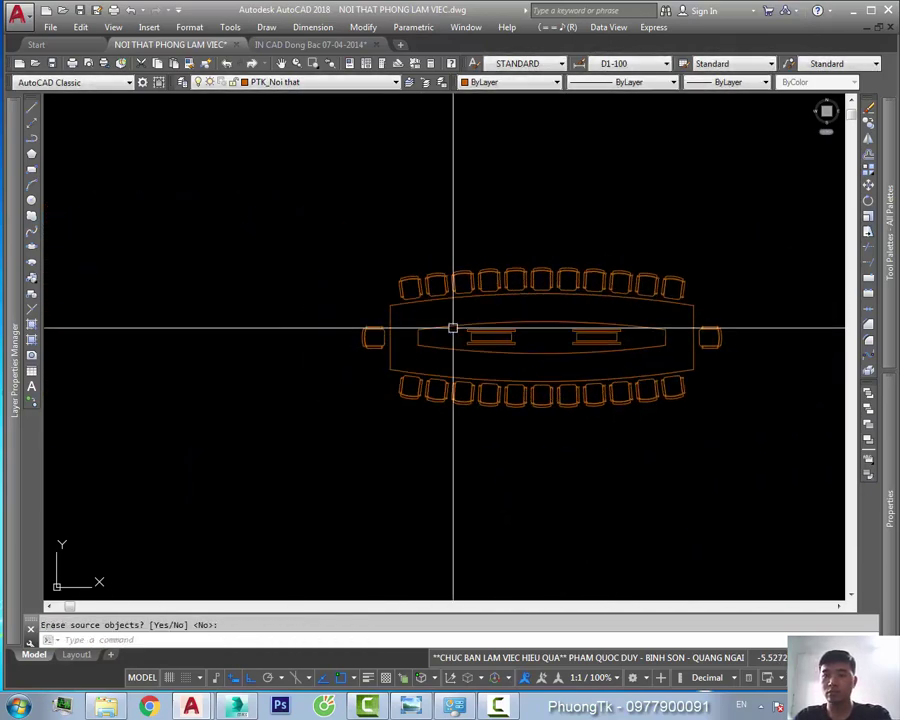
key("Return")
scroll(453, 327, "up", 3)
type("mirror line:")
left_click(382, 352)
type("layon")
scroll(463, 349, "up", 3)
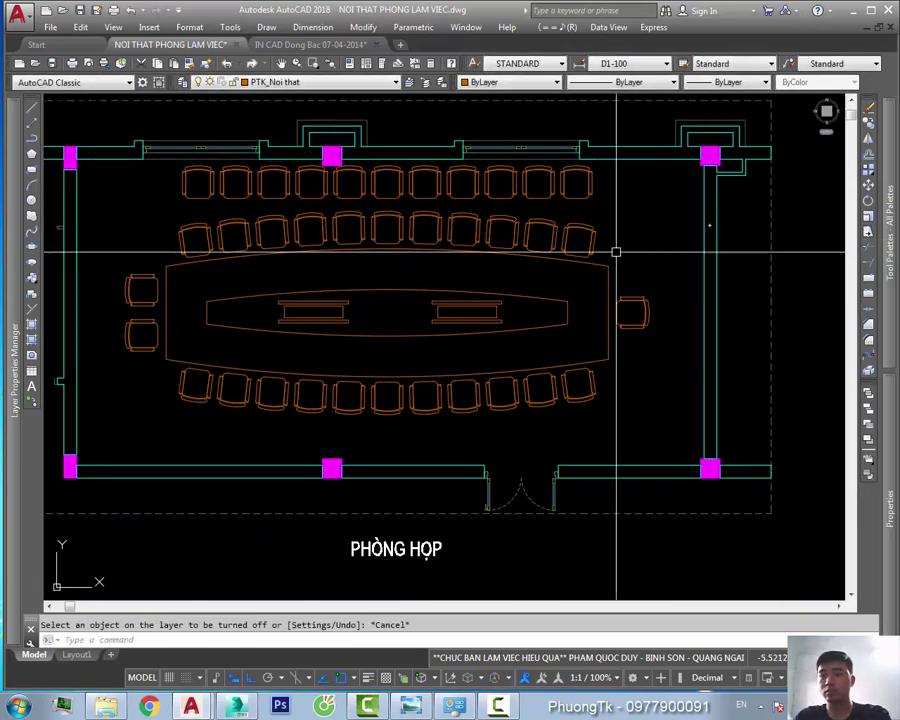
Move the meeting table and chairs against the room's wall line
left_click(656, 305)
left_click(631, 342)
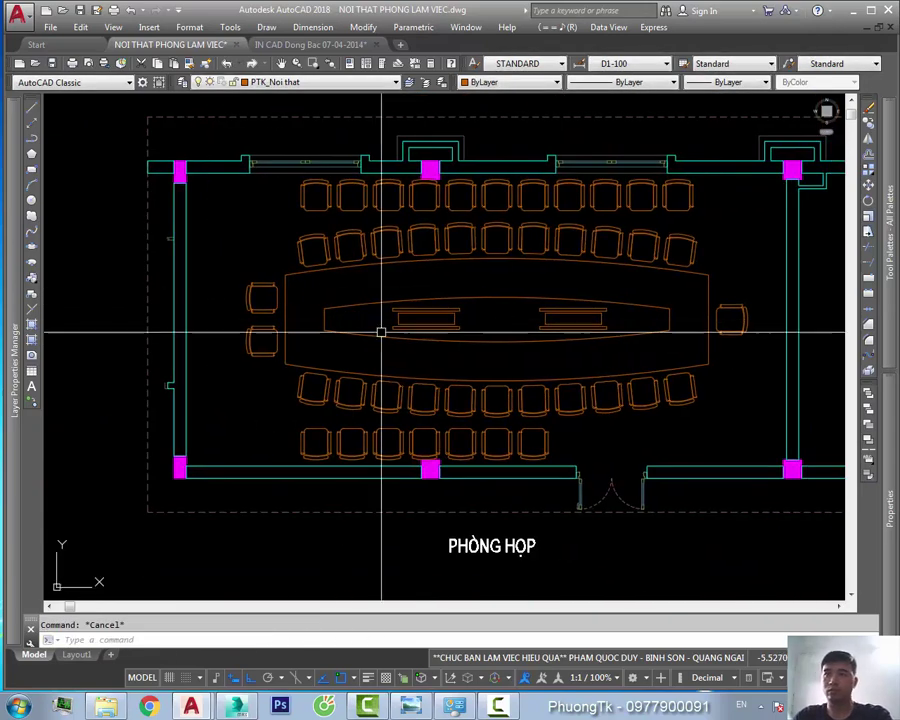
middle_click_drag(381, 332, 409, 334)
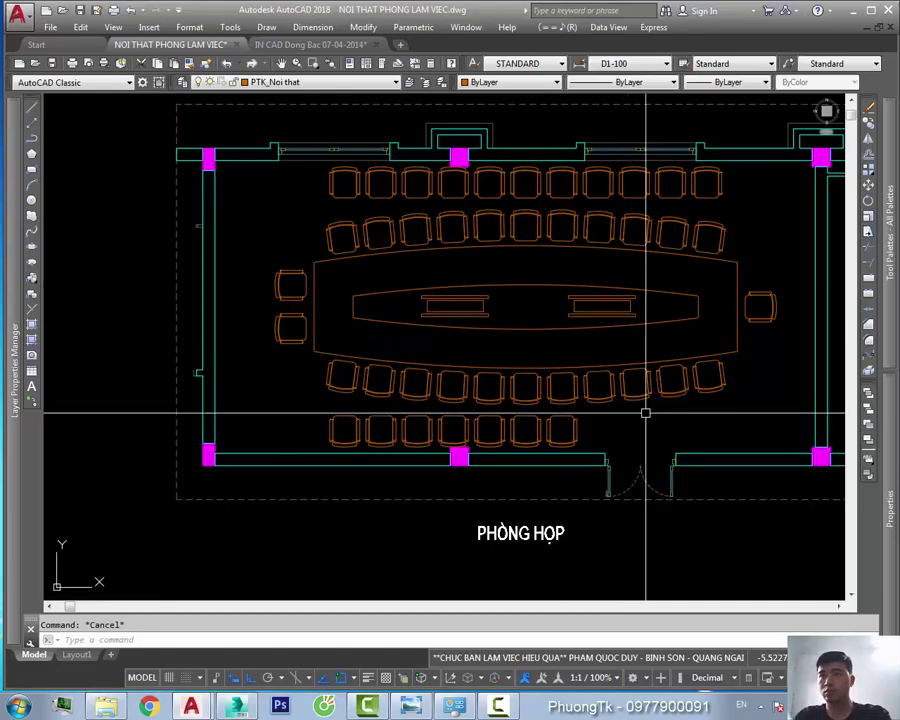
middle_click_drag(600, 440, 506, 467)
type("l")
key("space")
Draw the table's centre split line and angled end lines
left_click(603, 344)
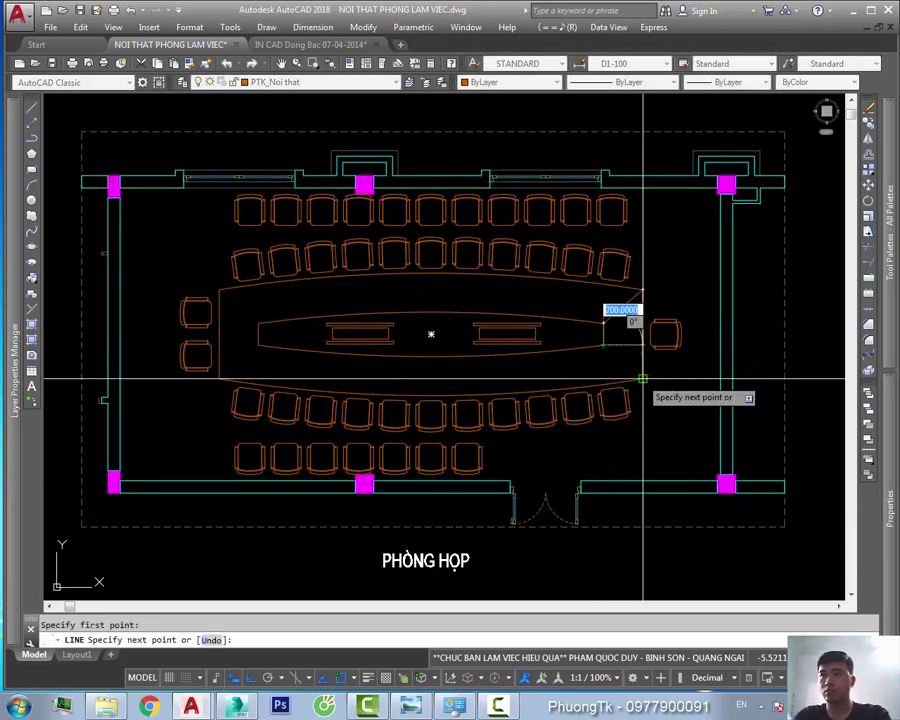
middle_click_drag(643, 378, 672, 389)
key("Escape")
scroll(430, 314, "up", 3)
key("space")
left_click(458, 325)
key("Escape")
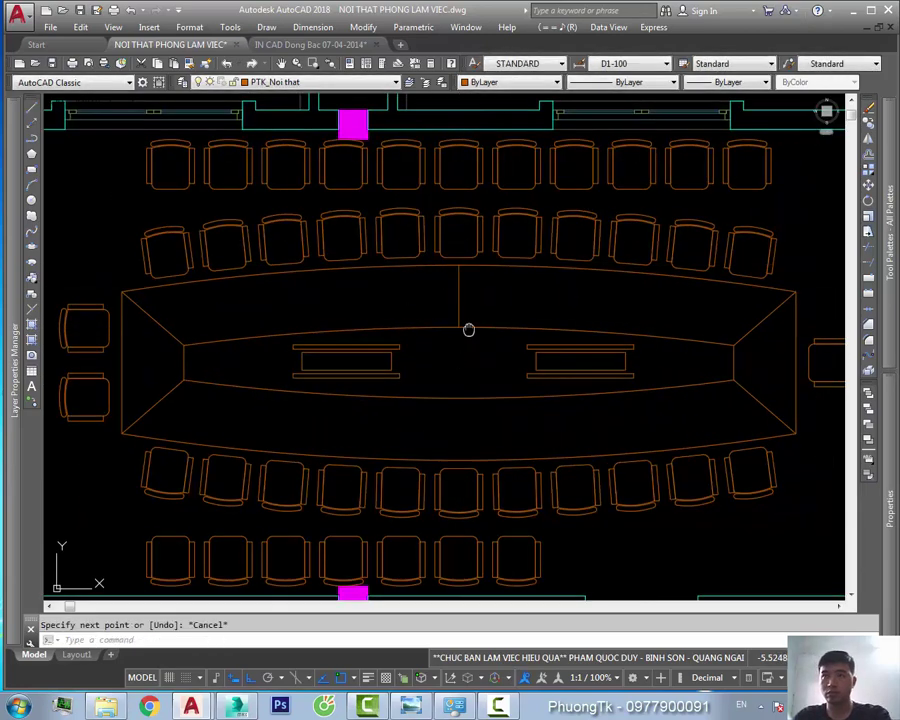
left_click(462, 362)
type("dli")
key("space")
middle_click_drag(462, 458, 498, 434)
left_click(490, 374)
key("Escape")
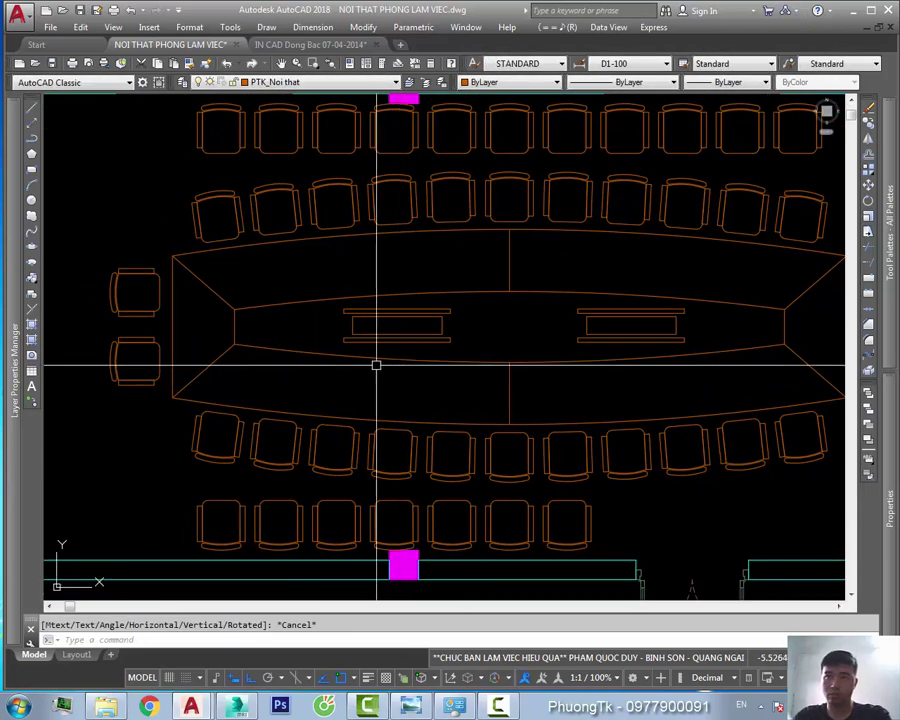
Put the table's two inner rectangles on another layer
middle_click_drag(474, 394, 317, 398)
middle_click_drag(378, 373, 323, 385)
left_click(462, 358)
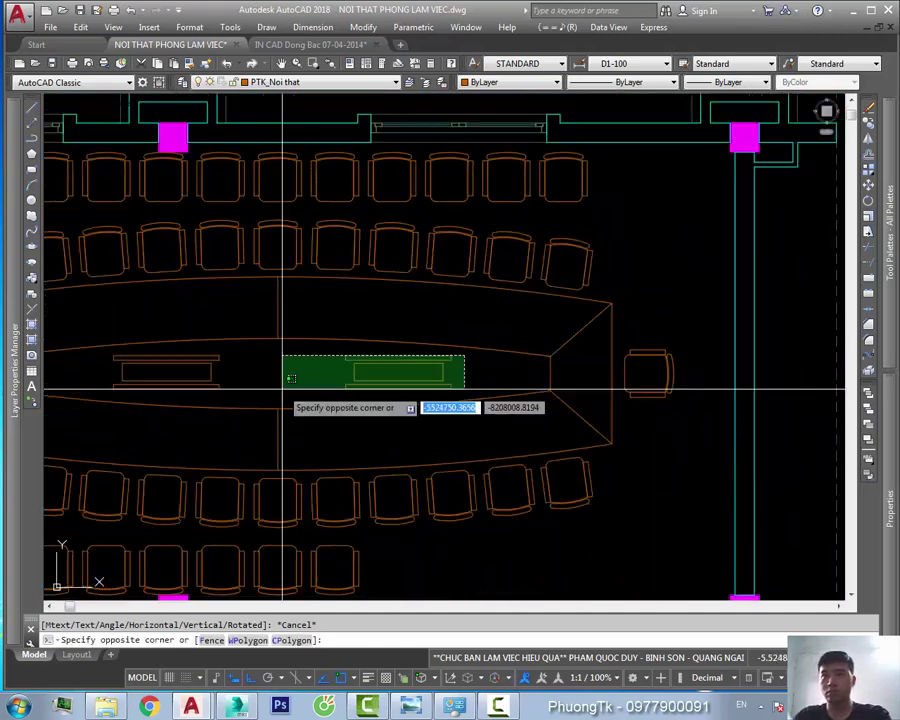
left_click(283, 386)
left_click(283, 82)
left_click(283, 95)
key("Escape")
Complete a mirror so the top back row has seven chairs, matching the bottom row
scroll(559, 392, "down", 3)
scroll(578, 430, "down", 1)
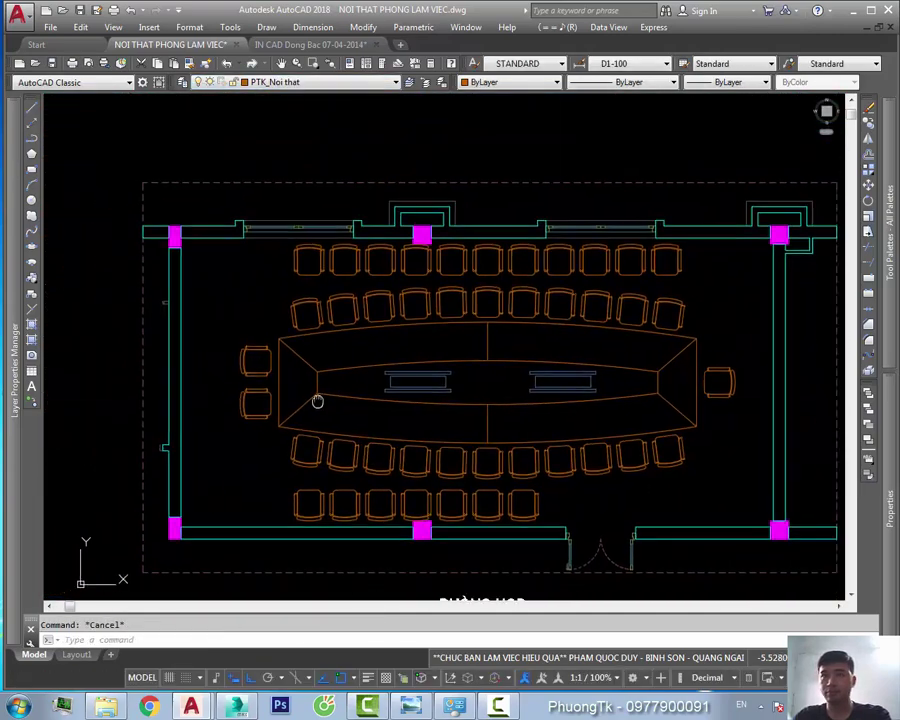
scroll(315, 400, "down", 5)
scroll(200, 385, "up", 8)
scroll(200, 385, "down", 6)
scroll(542, 348, "up", 10)
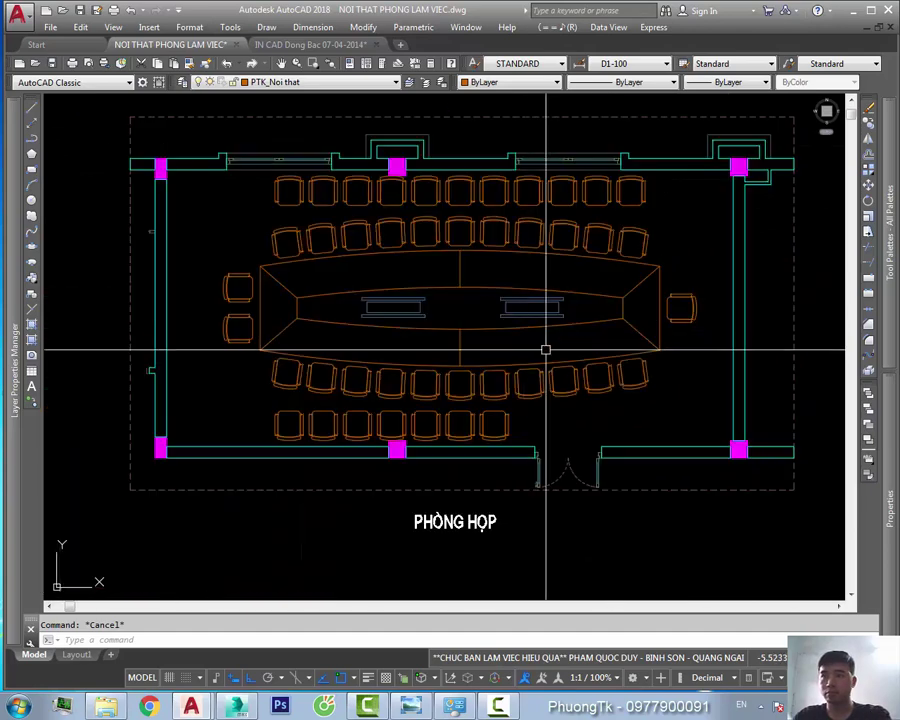
middle_click_drag(508, 380, 538, 381)
middle_click_drag(536, 428, 493, 435)
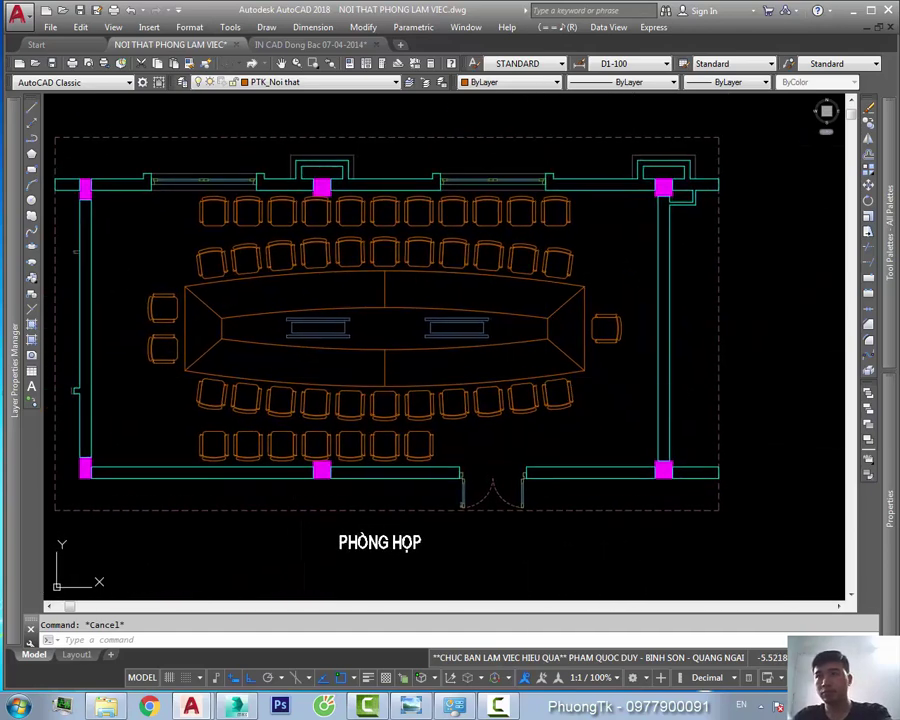
left_click(538, 333)
scroll(566, 422, "up", 3)
key("Return")
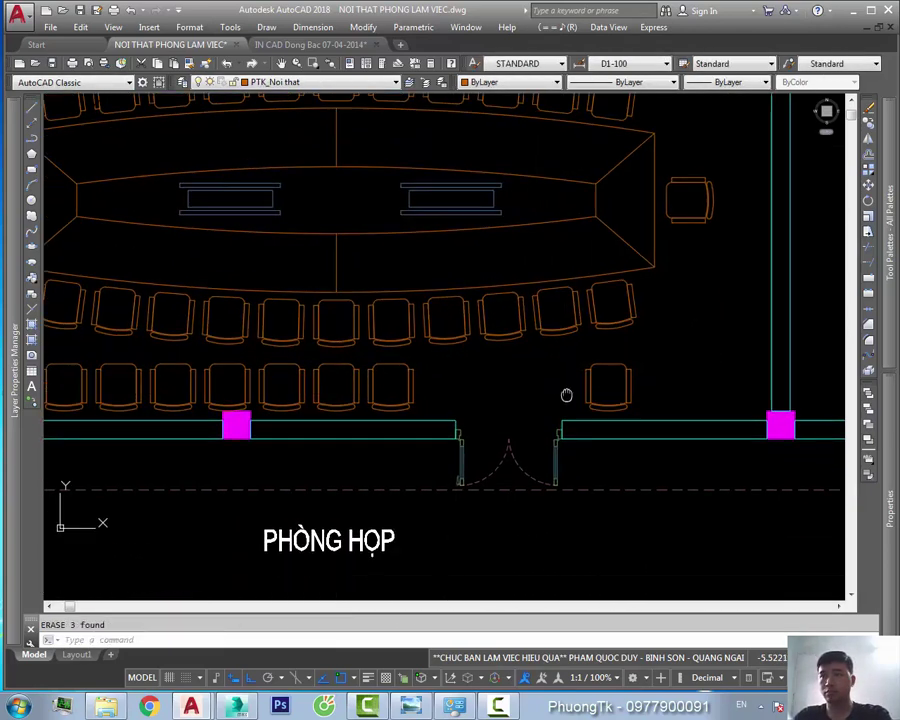
scroll(524, 393, "down", 4)
key("Escape")
scroll(305, 362, "up", 2)
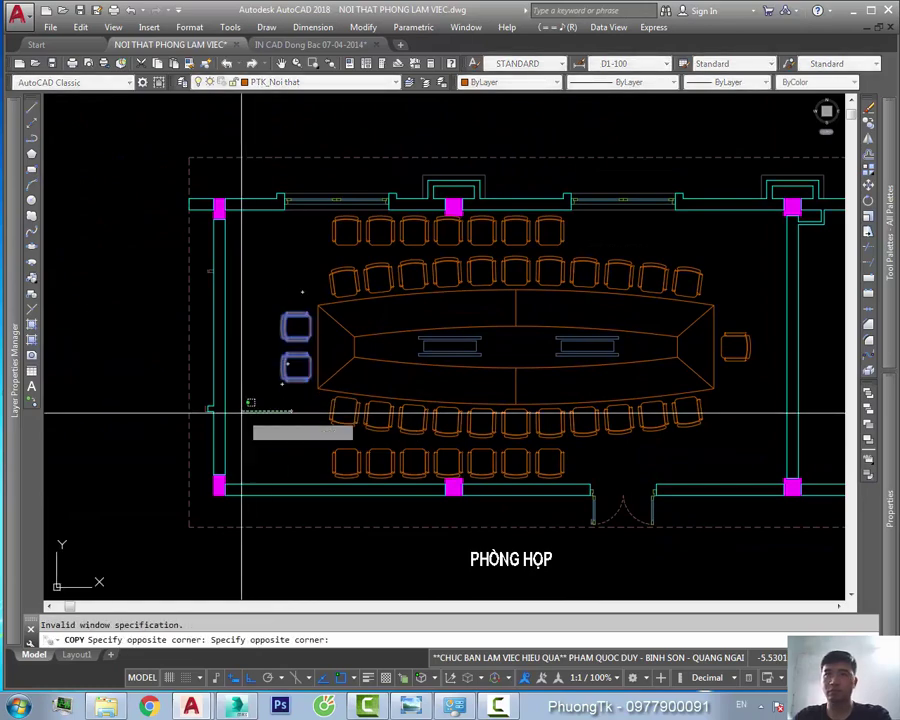
Place the last chair copy along the left wall and finish copying
scroll(241, 411, "up", 3)
left_click(318, 382)
key("Escape")
Move a chair from the table's left end beside the left wall and stack a copy above it
type("m")
key("Return")
left_click(336, 326)
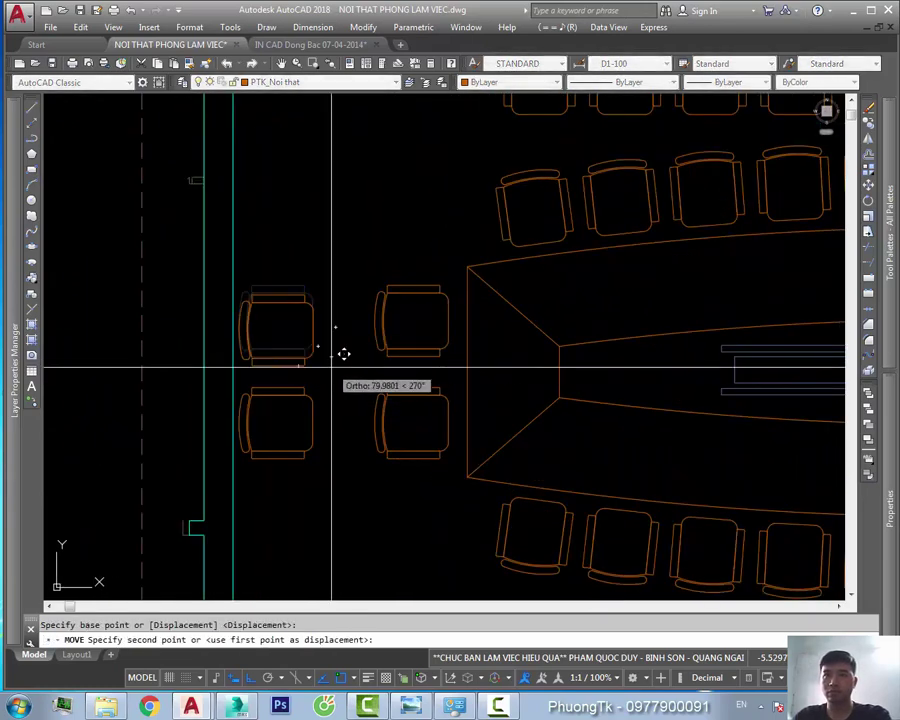
left_click(333, 390)
scroll(330, 300, "down", 1)
left_click(283, 245)
key("Escape")
Select a chair for another copy, cancel it, and pan out to show the whole room
type("co")
left_click_drag(320, 380, 286, 352)
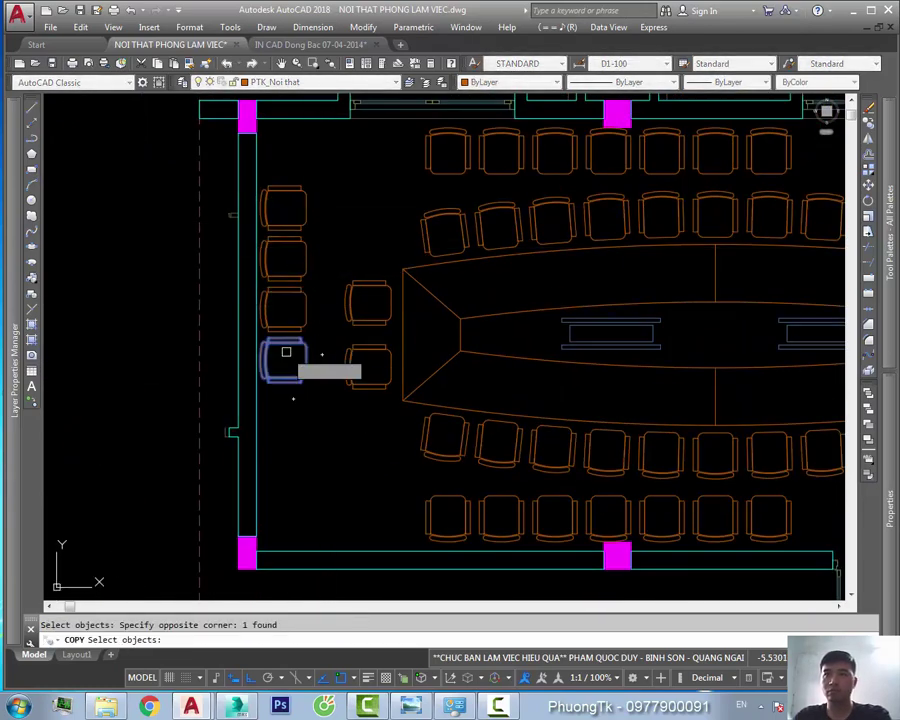
key("Escape")
middle_click_drag(314, 369, 296, 316)
scroll(382, 336, "down", 2)
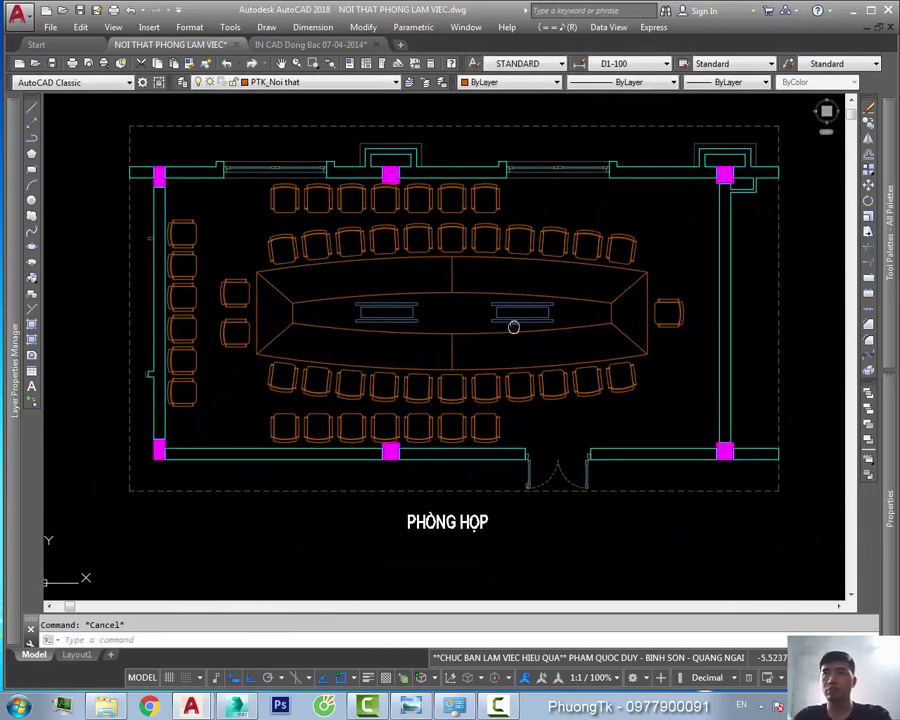
scroll(514, 320, "down", 2)
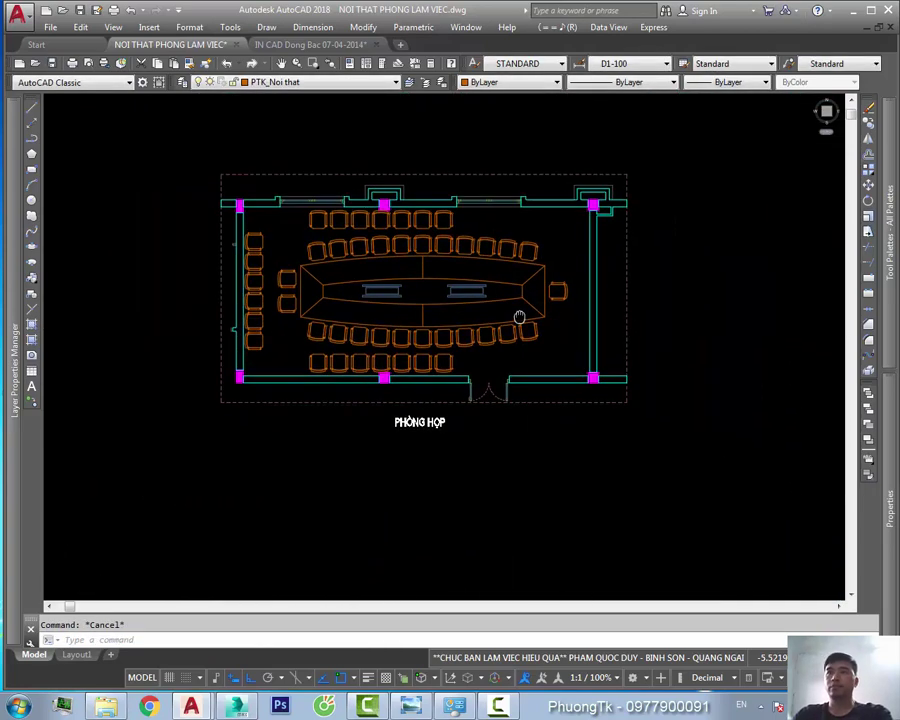
scroll(540, 285, "down", 2)
scroll(550, 190, "up", 7)
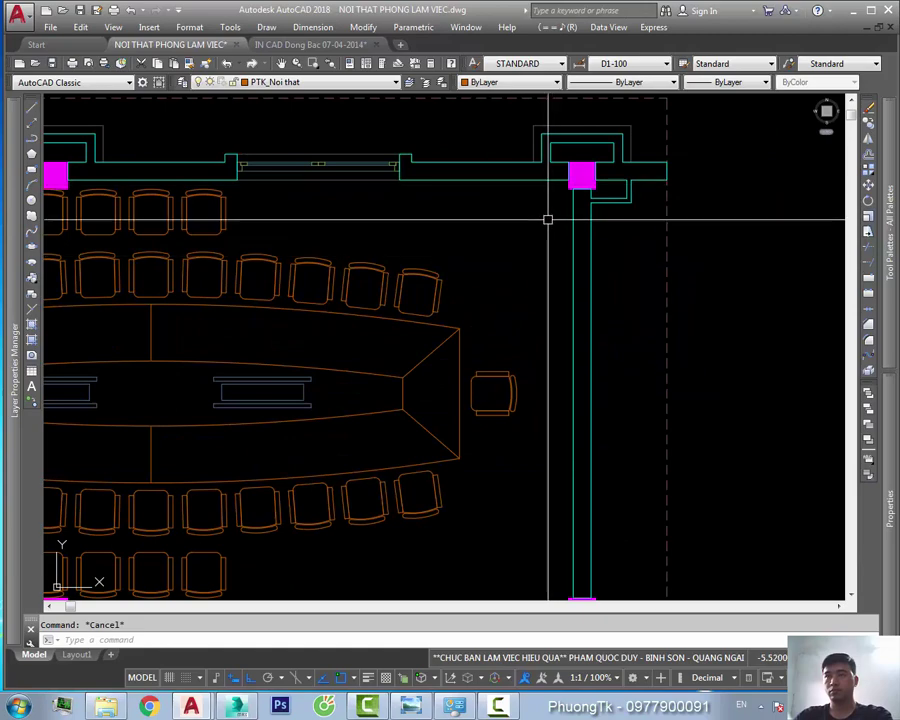
Copy the right wall's vertical line inward to start the panel outline
middle_click_drag(547, 219, 548, 262)
type("co")
left_click(518, 300)
key("space")
left_click(518, 175)
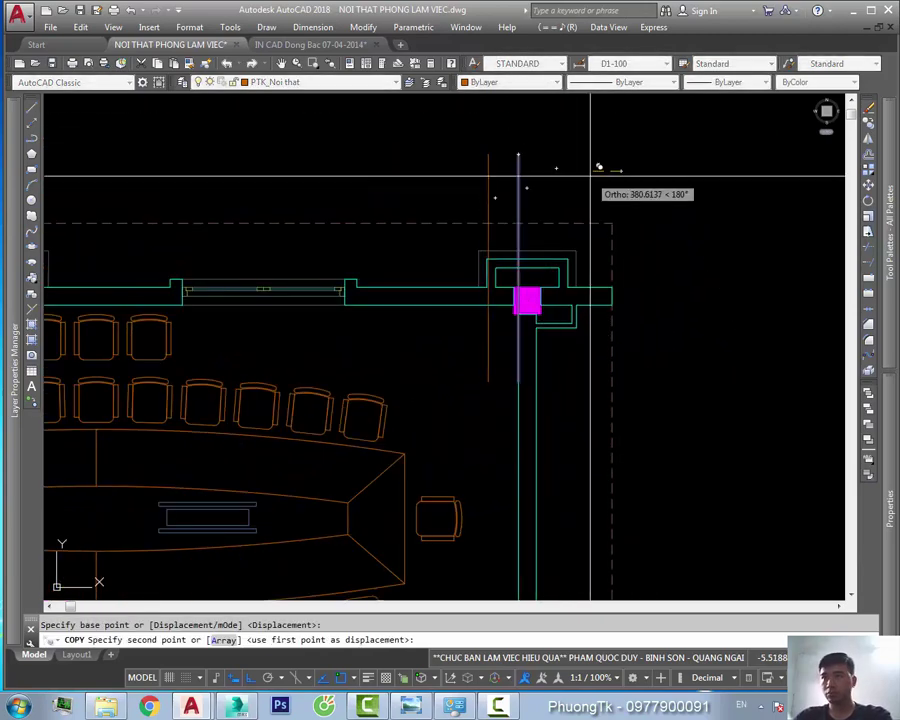
type("3")
key("Return")
key("Escape")
Bring the top right wall corner into view and try a move, then cancel it
left_click(513, 198)
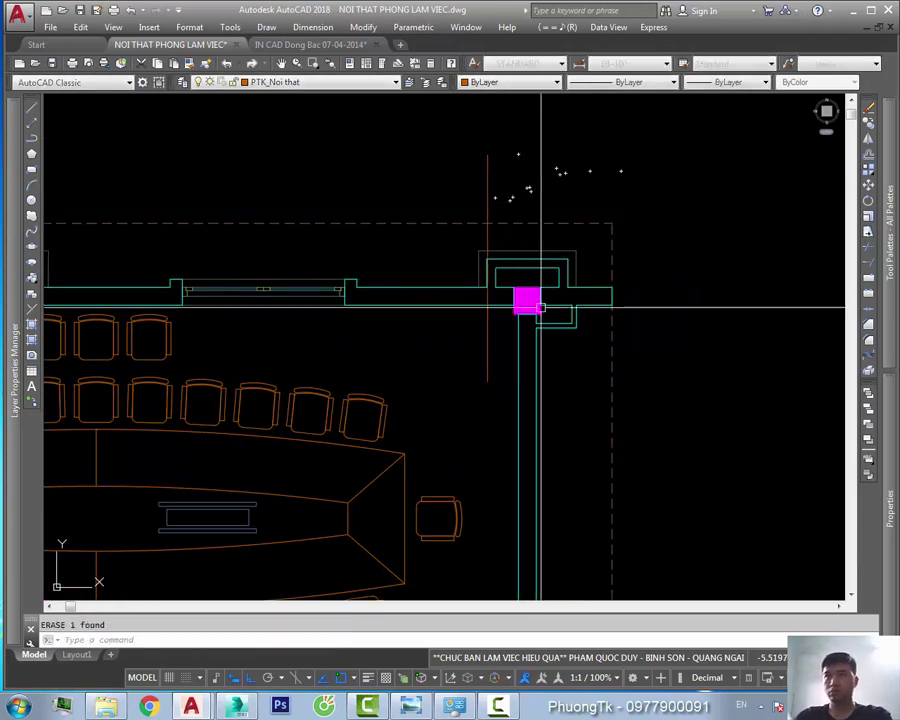
middle_click_drag(541, 308, 500, 234)
key("Escape")
type("m")
left_click(653, 175)
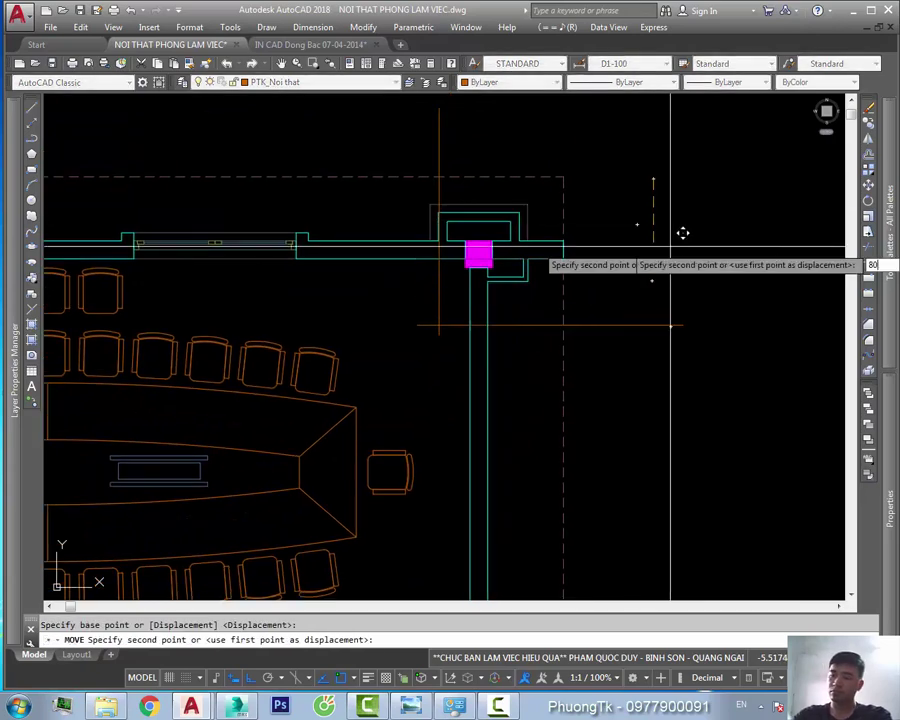
key("Escape")
scroll(482, 362, "down", 2)
scroll(466, 221, "up", 2)
Start an offset of a wall line with 'mi', then cancel it
type("mi")
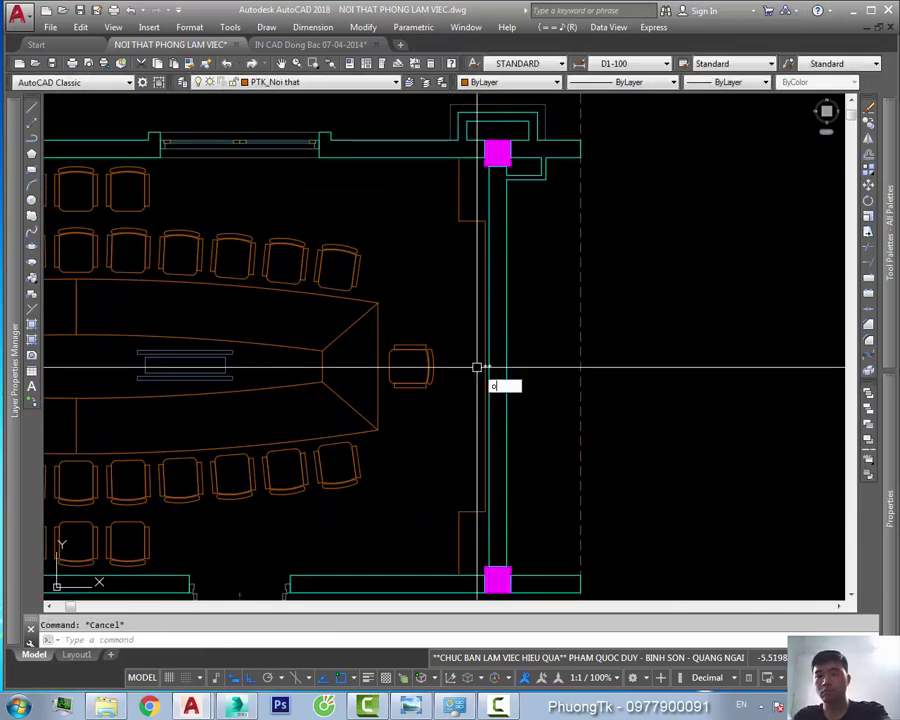
key("Return")
key("Escape")
Pan and zoom along the right wall to frame the whole room plan
mouse_move(527, 284)
middle_mouse_down()
mouse_move(550, 242)
mouse_move(703, 293)
middle_mouse_up()
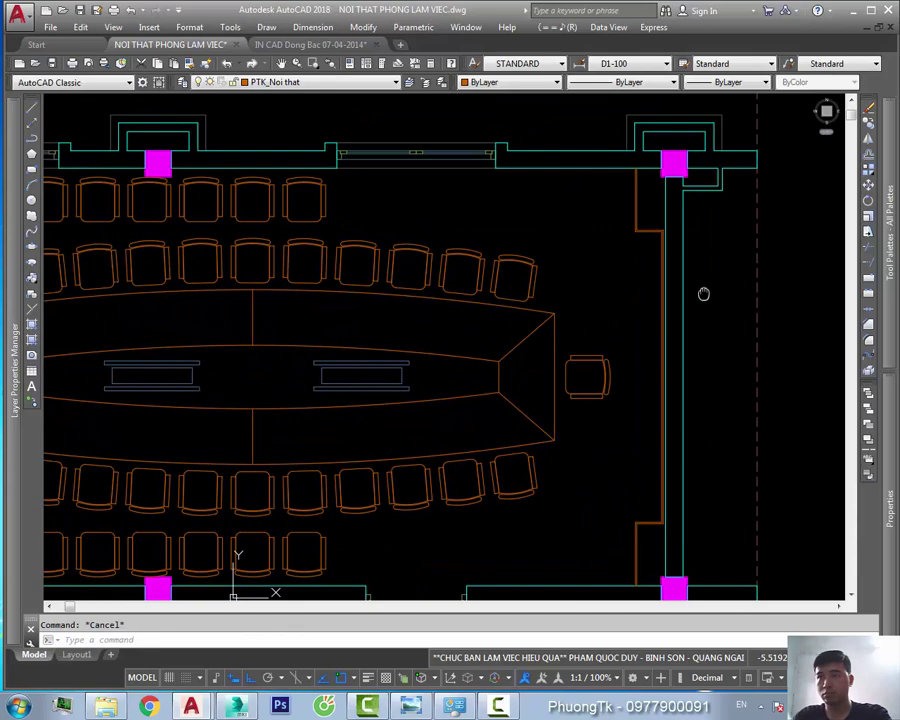
scroll(627, 256, "down", 2)
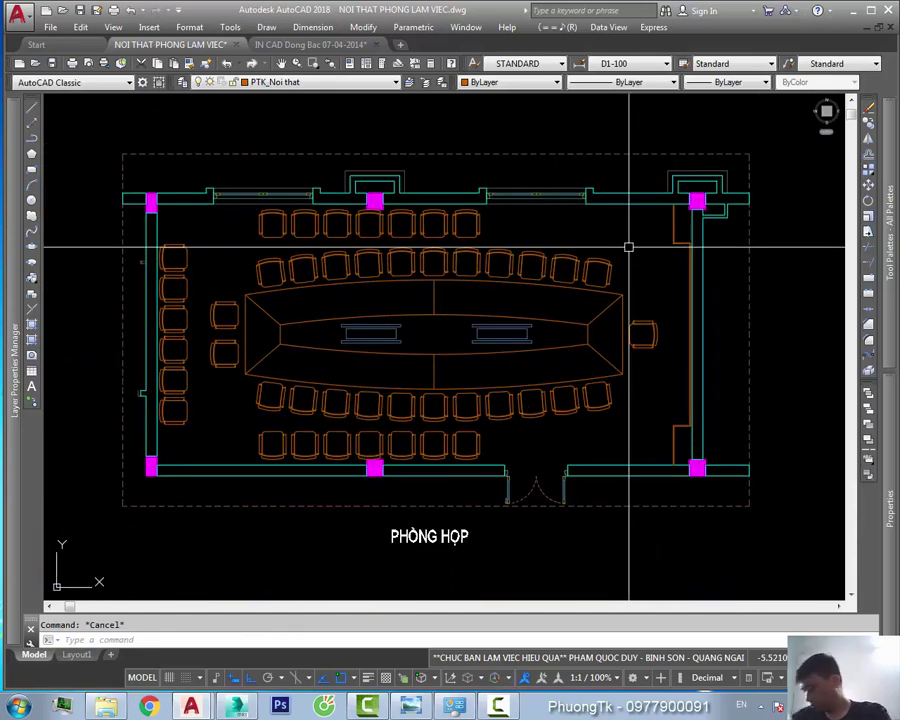
scroll(378, 203, "up", 3)
scroll(639, 257, "down", 1)
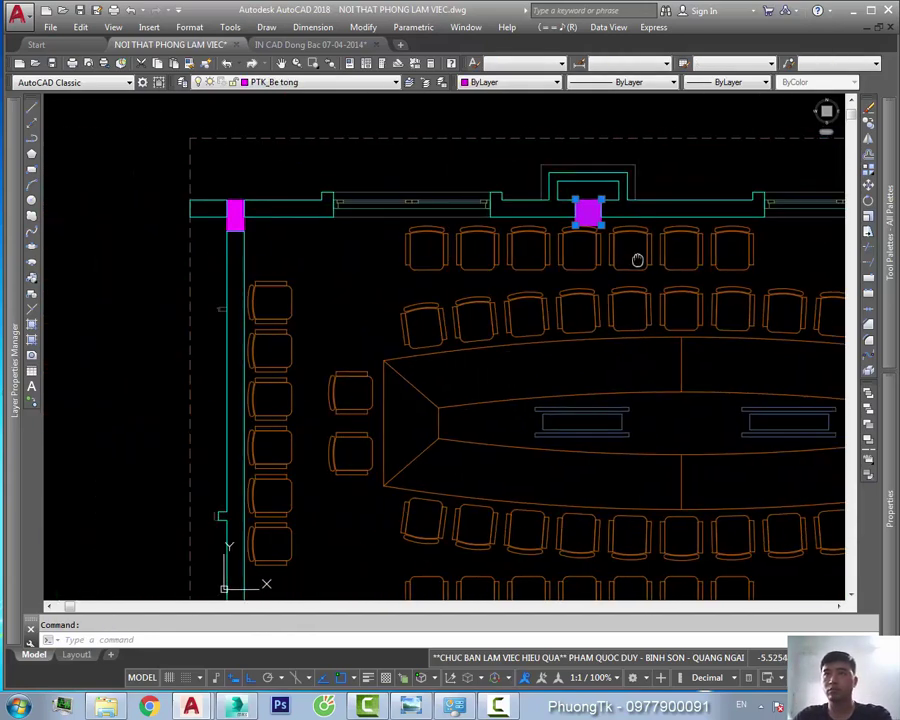
middle_click_drag(639, 257, 518, 150)
scroll(658, 212, "down", 2)
scroll(658, 212, "up", 2)
middle_click_drag(658, 216, 644, 210)
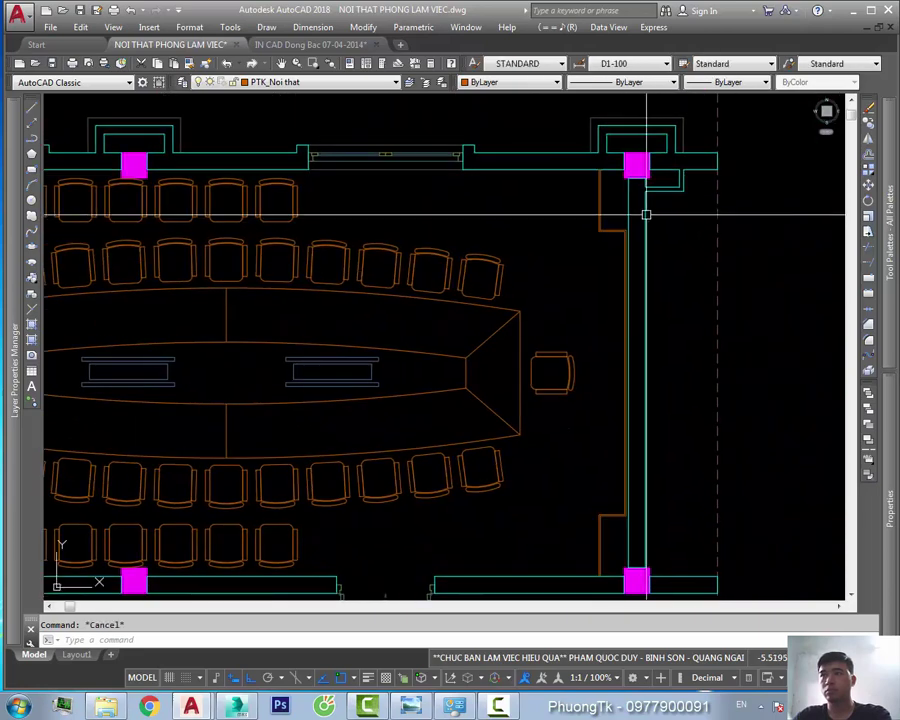
scroll(654, 236, "down", 2)
middle_click_drag(530, 247, 557, 261)
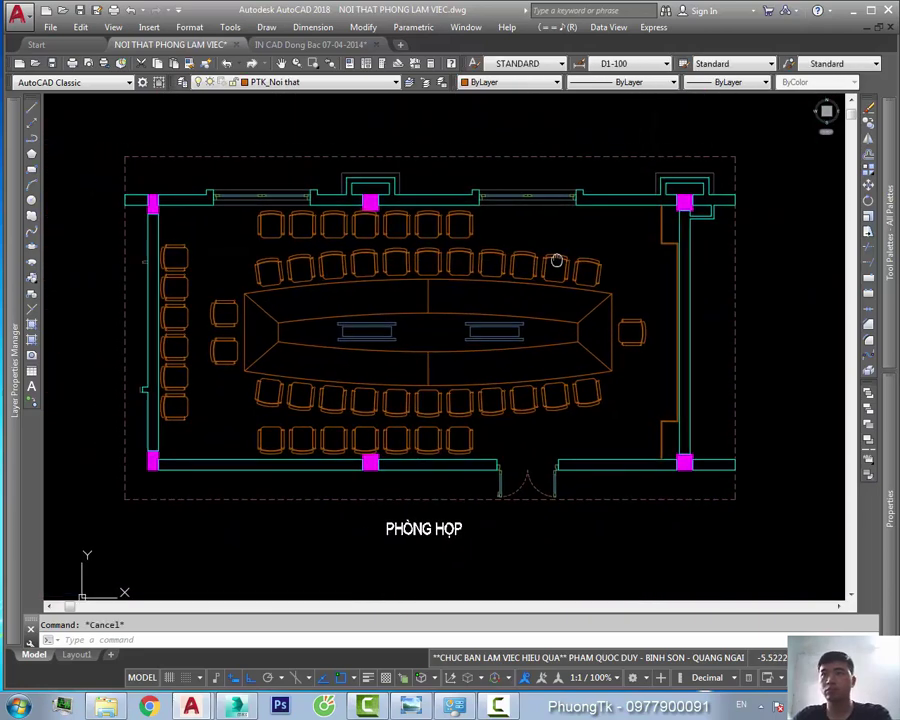
scroll(557, 261, "down", 2)
Window-select all room objects and WBLOCK them to new block.dwg, overwriting the file
left_click(227, 173)
left_click(740, 448)
type("w")
key("Return")
left_click(575, 427)
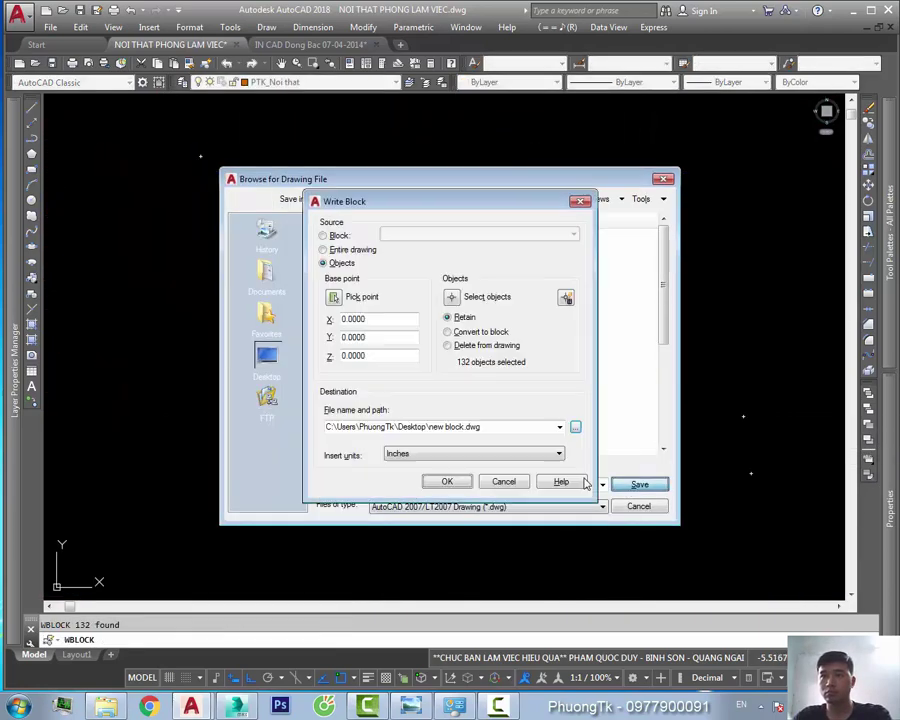
left_click(639, 484)
left_click(447, 481)
left_click(330, 305)
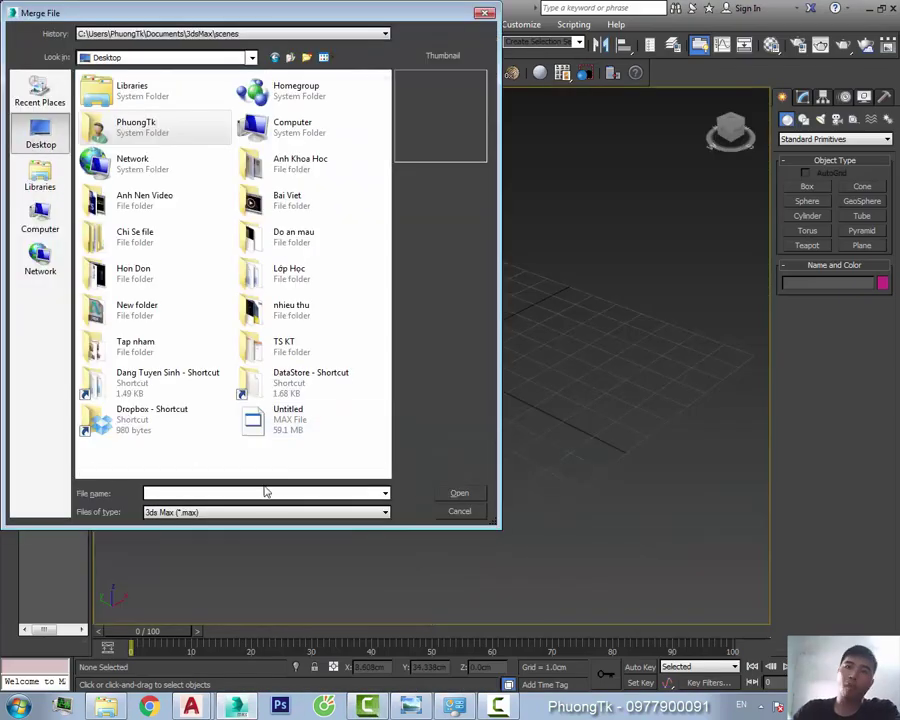
Accept the DWG import dialogs, then switch to Top view and zoom to fit
left_click(460, 495)
left_click(452, 433)
key("Return")
left_click(452, 433)
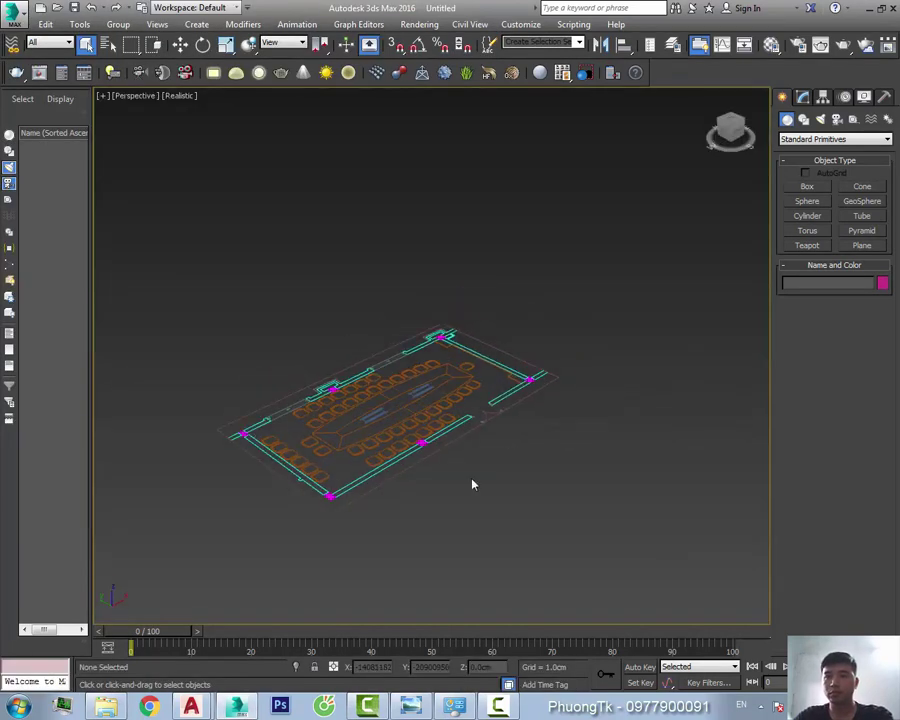
key("t")
key("z")
Select Group001 and zoom and pan to frame the floor plan
scroll(470, 400, "down", 3)
left_click(470, 386)
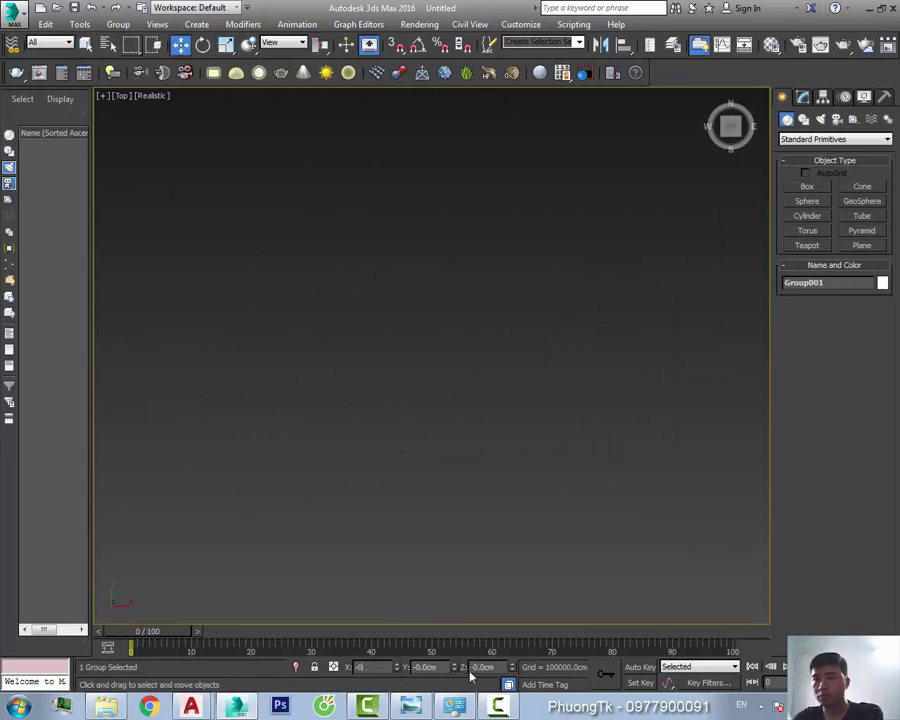
scroll(392, 503, "up", 5)
middle_click_drag(420, 420, 474, 407)
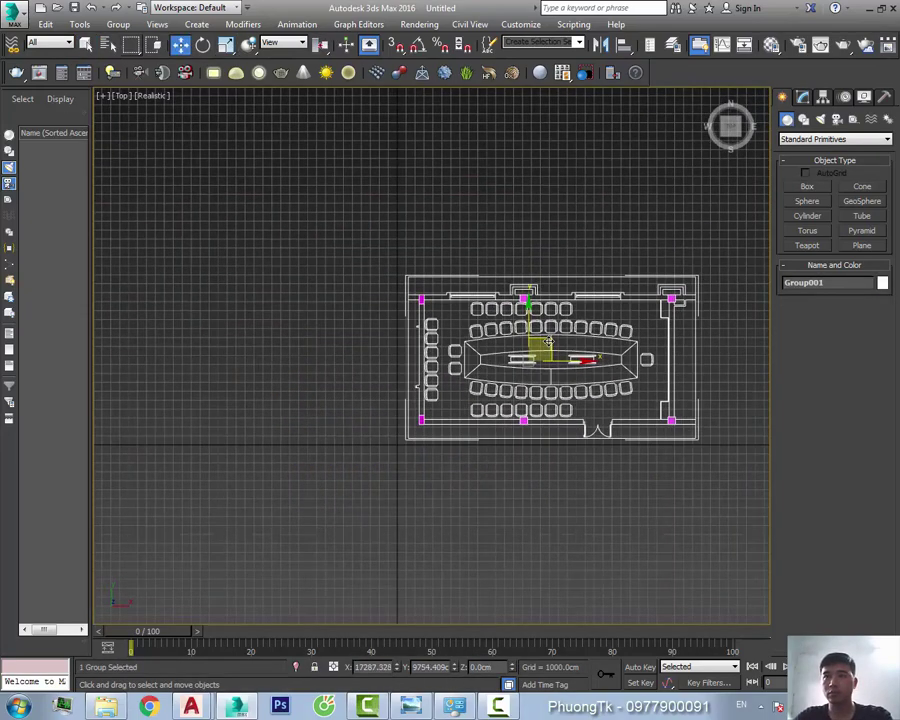
scroll(474, 407, "up", 3)
left_click(474, 407)
scroll(474, 407, "up", 4)
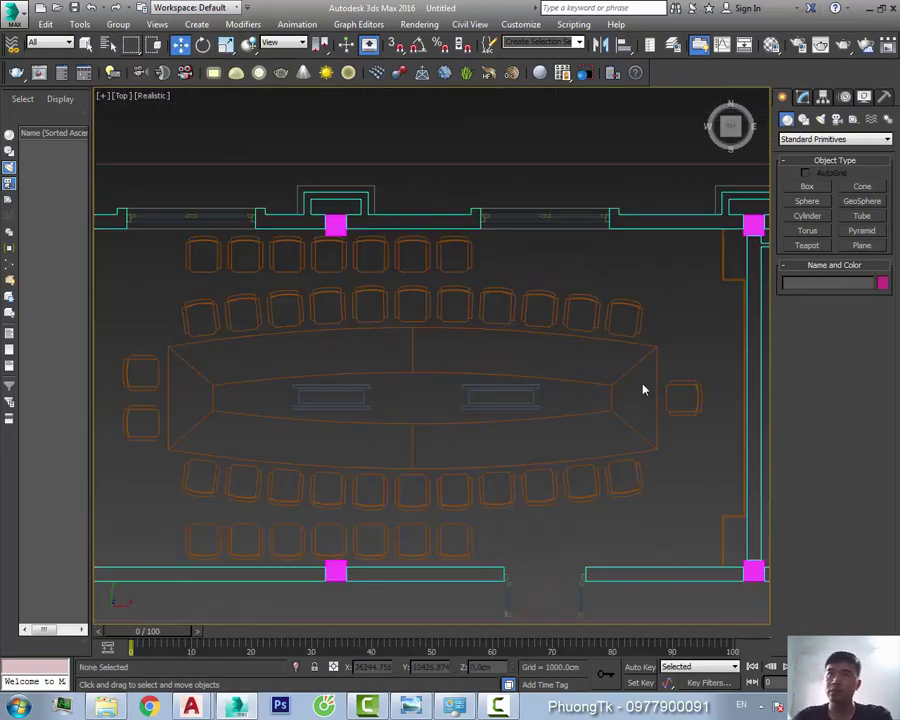
scroll(524, 366, "down", 3)
scroll(522, 390, "up", 3)
left_click(522, 390)
middle_click_drag(480, 366, 495, 350)
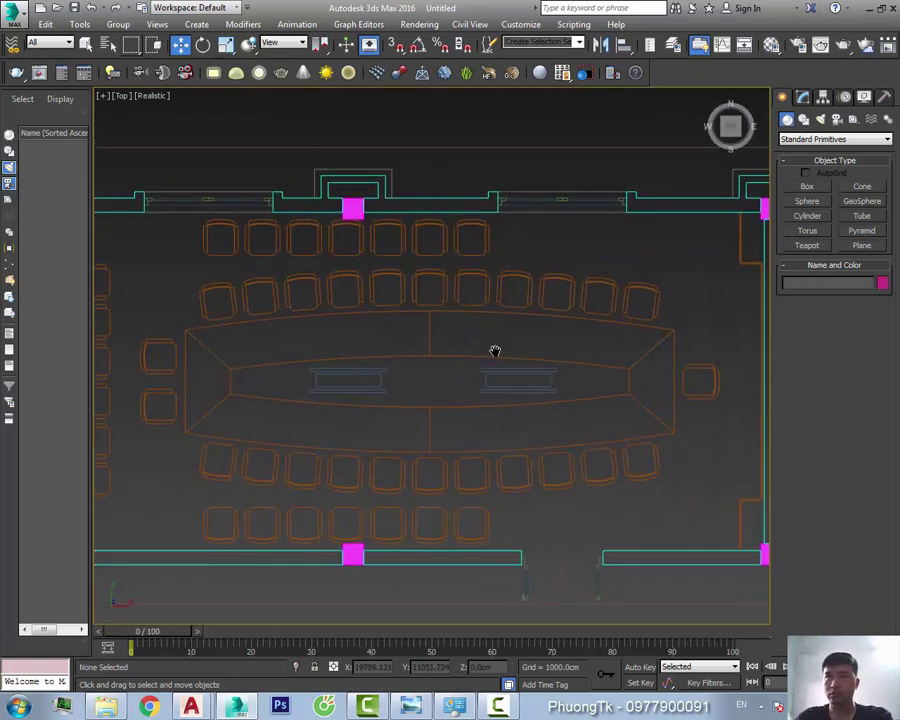
scroll(495, 350, "down", 3)
middle_click_drag(500, 368, 410, 378)
Shift-drag a copy of a wall shape to the right of the plan
left_click(514, 426)
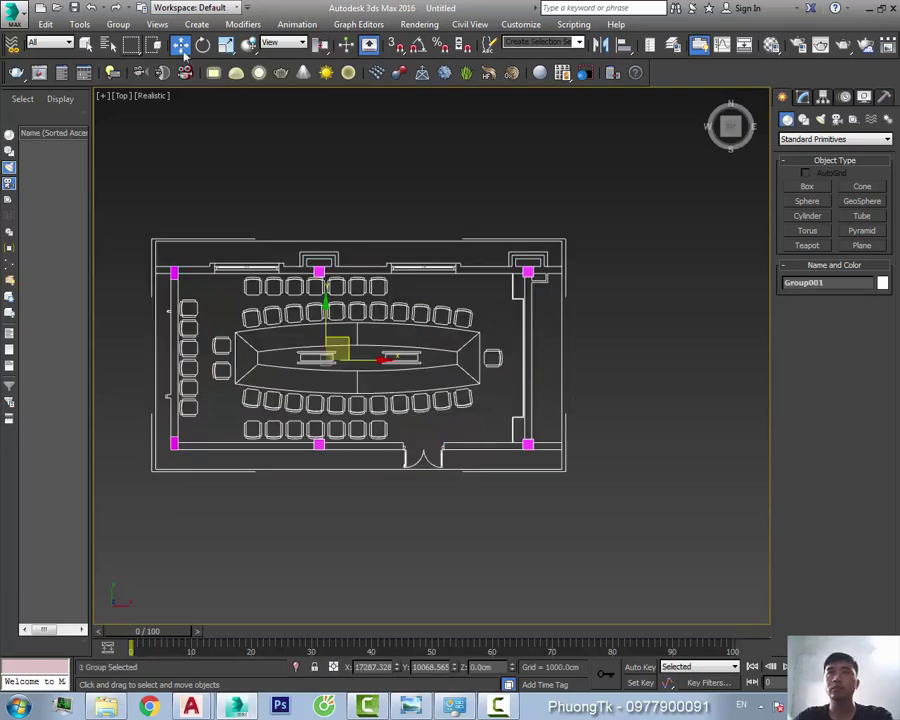
left_click(533, 336)
left_click(285, 268)
scroll(285, 268, "up", 5)
scroll(430, 259, "down", 5)
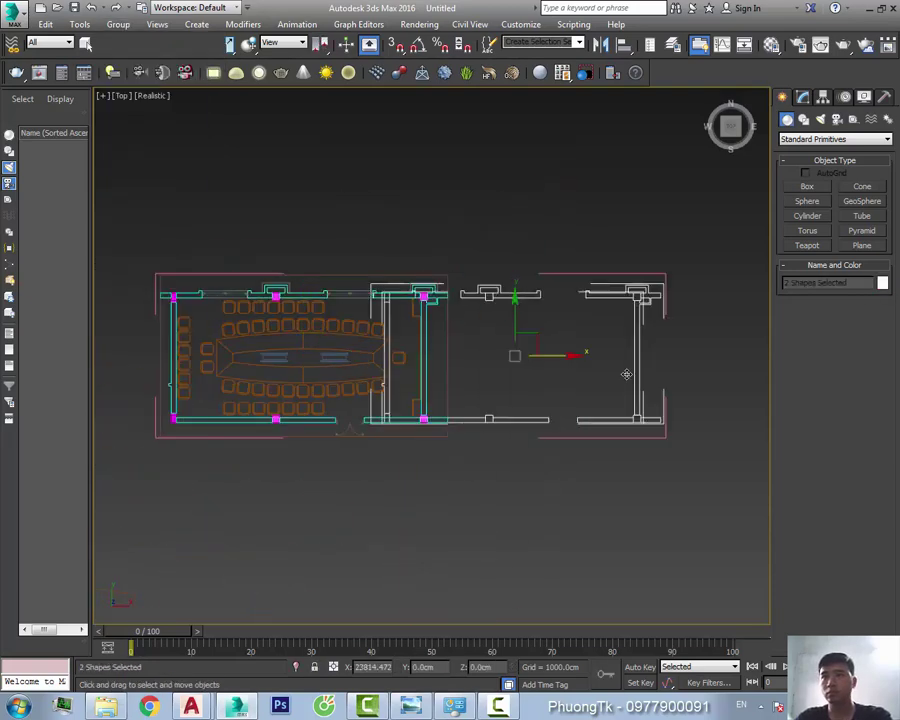
left_click_drag(626, 372, 750, 372, "shift")
left_click(456, 416)
Give the copied walls a 350 cm Shell and orbit to check them, then return to Top view
left_click(118, 24)
left_click(696, 315)
middle_click_drag(696, 315, 376, 270)
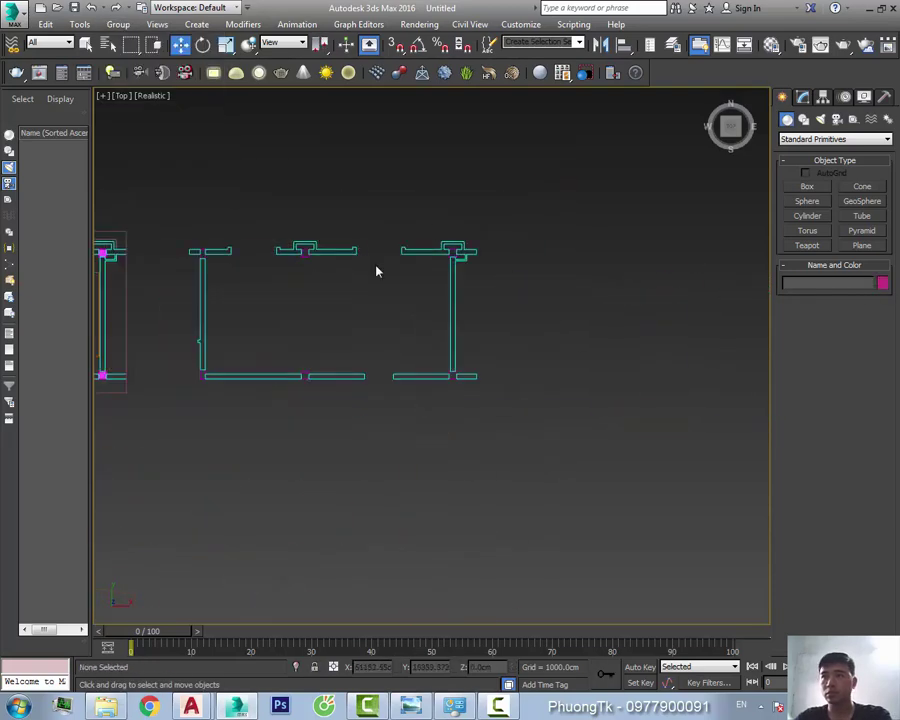
left_click(807, 172)
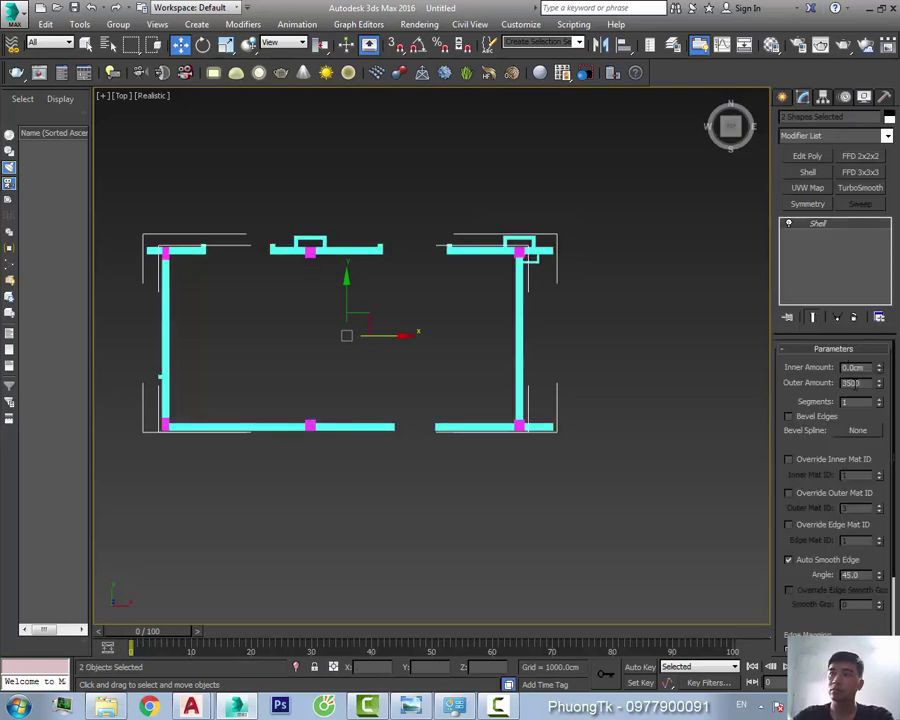
middle_click_drag(623, 378, 524, 362, "alt")
scroll(521, 372, "down", 5)
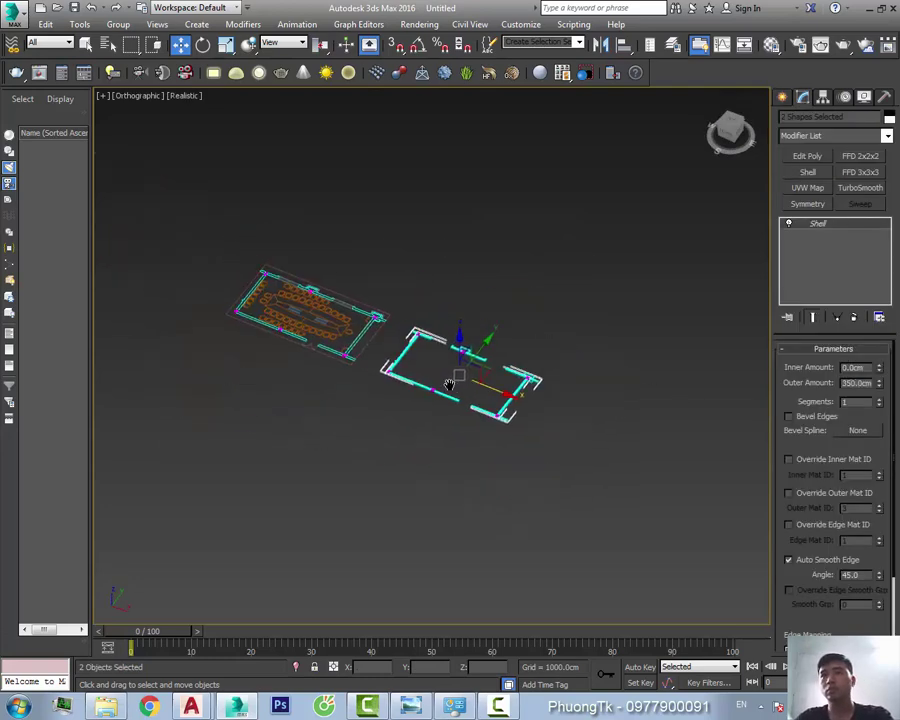
scroll(497, 391, "up", 5)
scroll(542, 398, "down", 3)
key("t")
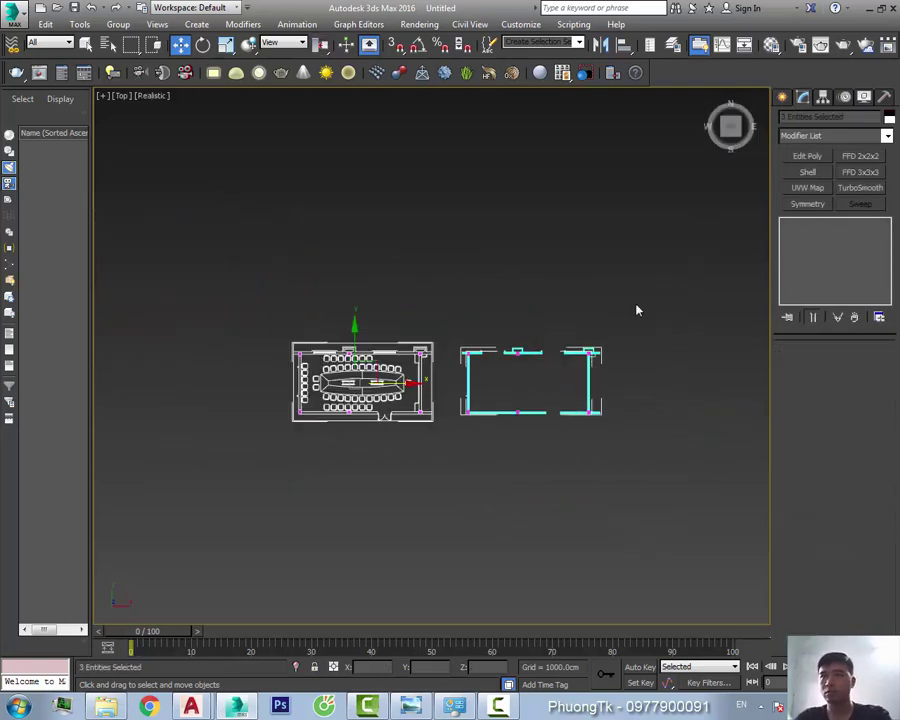
left_click(14, 12)
Reset the scene and choose new block.dwg to merge
left_click(44, 76)
left_click(431, 378)
left_click(14, 12)
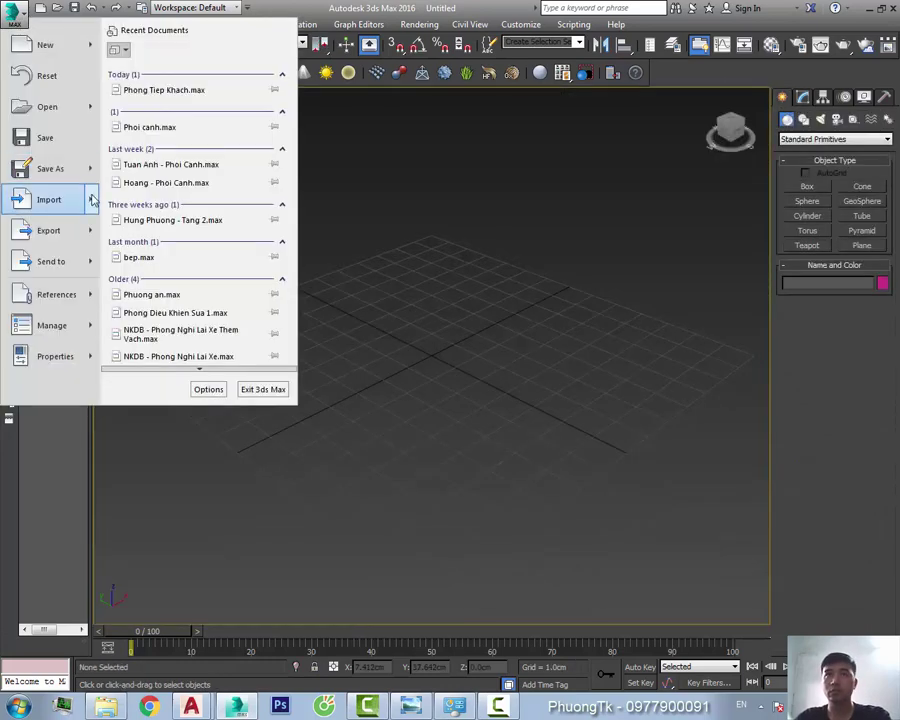
left_click(160, 110)
left_click(40, 130)
type("n")
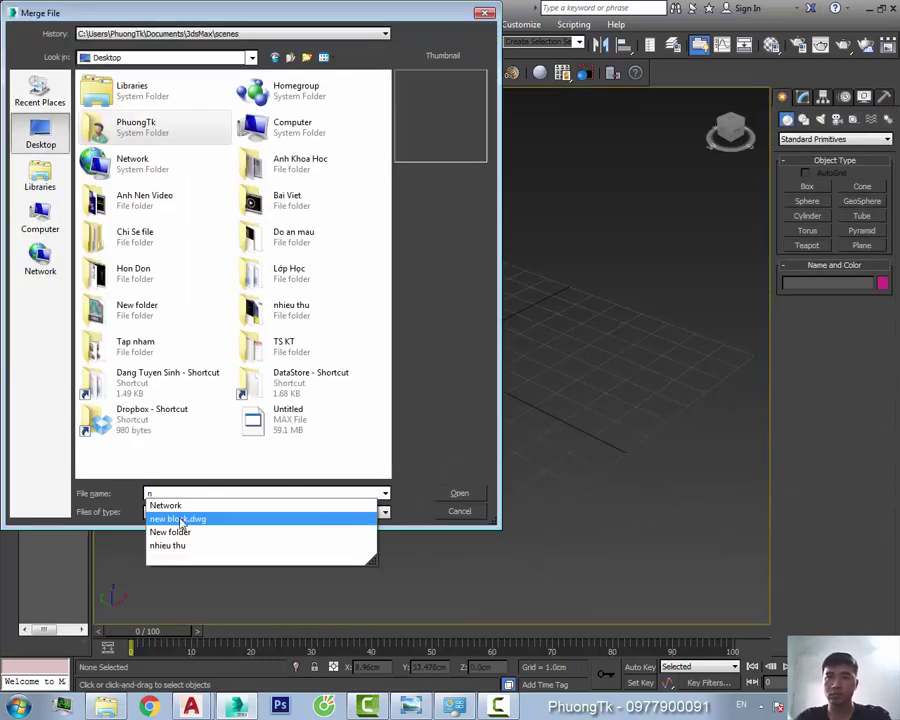
left_click(181, 521)
key("Return")
Set how drawing primitives are derived, accept the import options, and dismiss the prompts
left_click(436, 435)
left_click(457, 204)
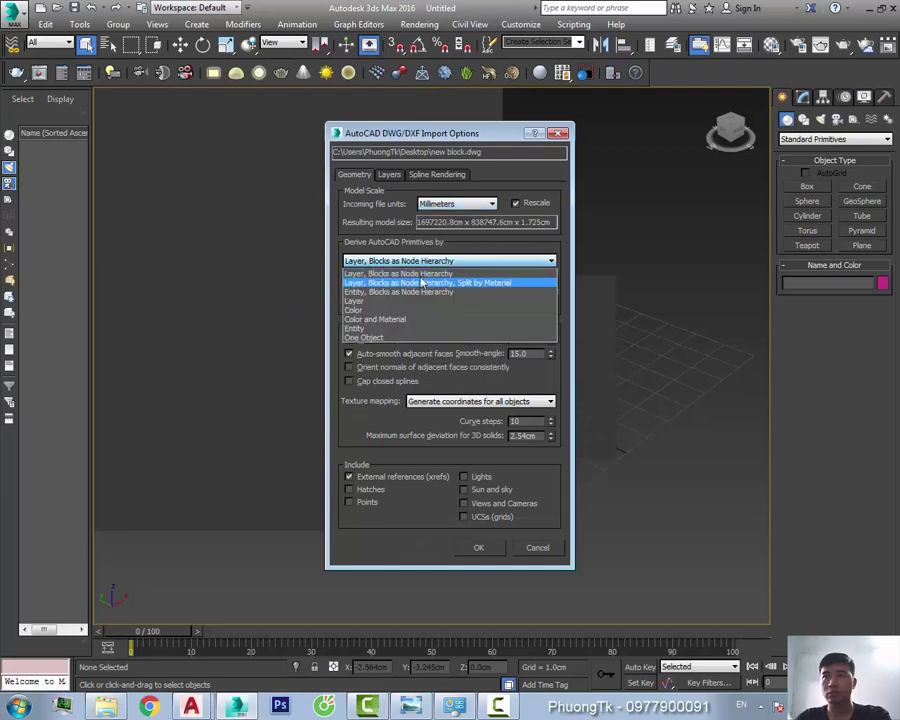
left_click(398, 273)
left_click(478, 547)
key("Return")
left_click(118, 24)
Frame the imported plan in Top view, select Group001, and open it with Group > Open
left_click(137, 38)
key("Return")
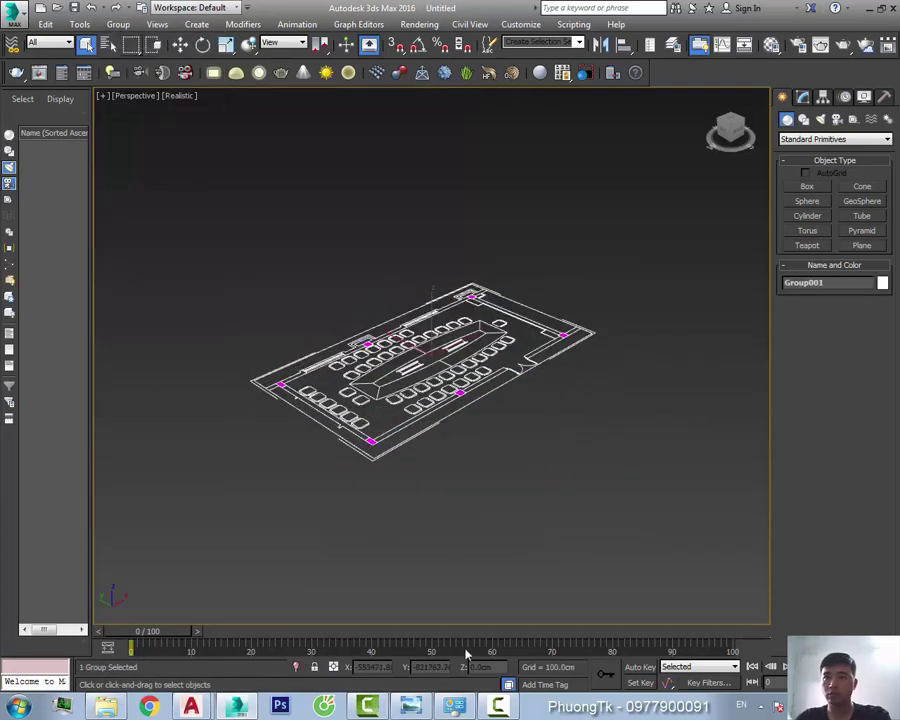
key("t")
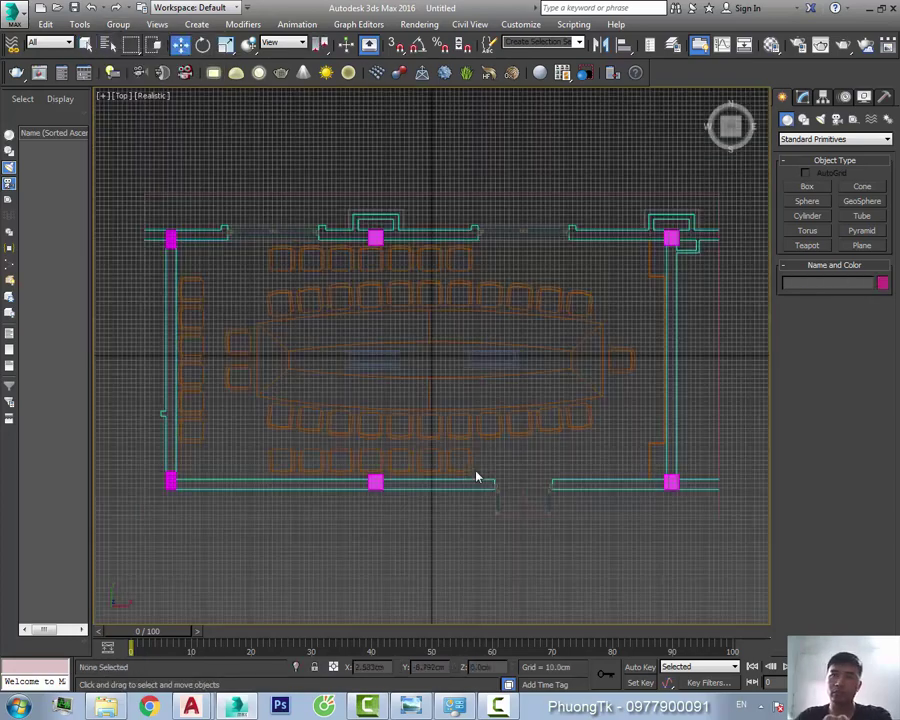
middle_click_drag(310, 620, 418, 561)
scroll(472, 427, "up", 2)
left_click(472, 427)
left_click(632, 340)
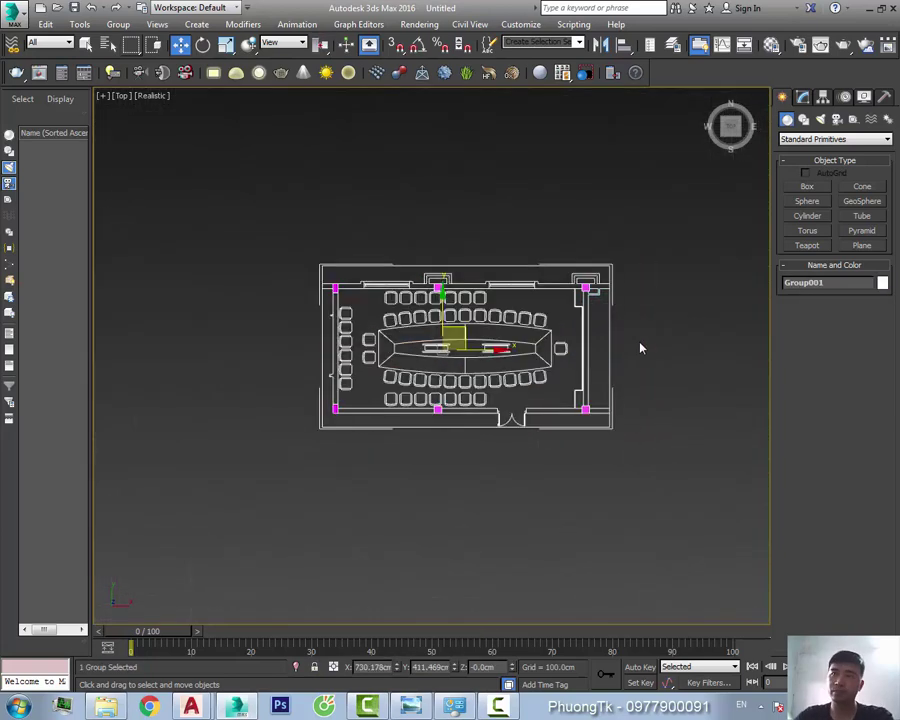
left_click(118, 24)
left_click(128, 78)
Shift-drag a copy of the wall outlines to the right of the plan
left_click(513, 300)
scroll(513, 300, "down", 3)
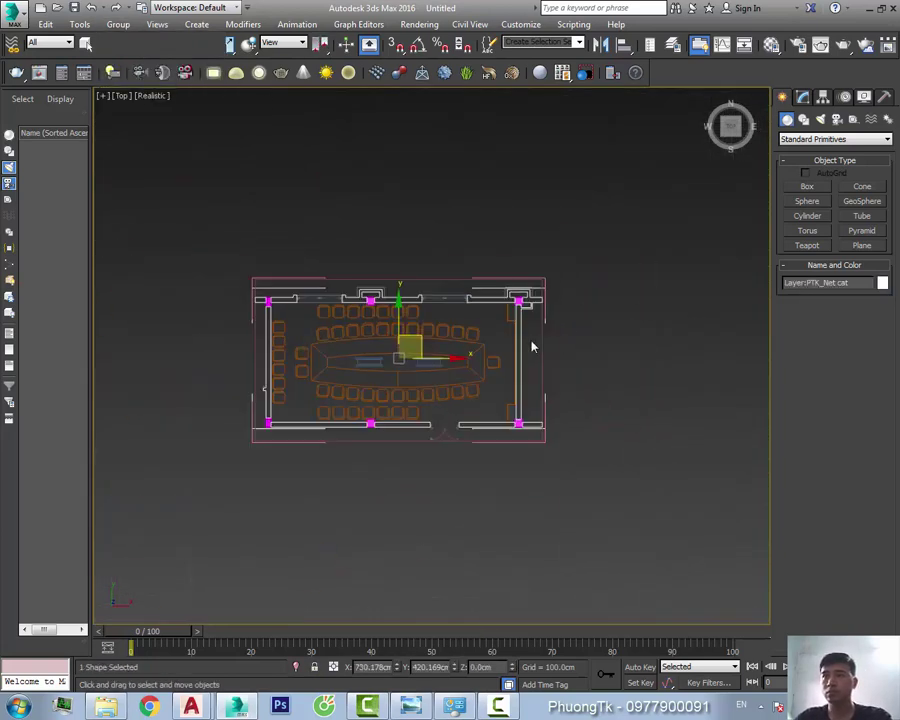
scroll(518, 300, "up", 4)
scroll(518, 300, "down", 3)
left_click_drag(397, 408, 703, 408, "shift")
left_click(452, 410)
Detach the copied walls from the group and add a Shell modifier of 350 cm
left_click(118, 24)
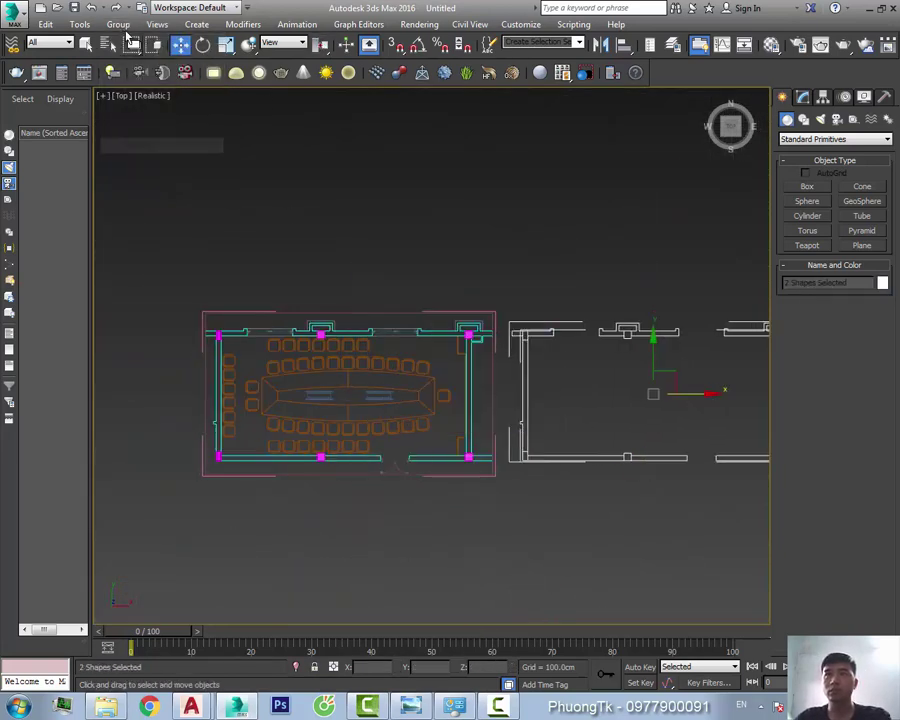
left_click(128, 92)
middle_click_drag(600, 400, 420, 305)
left_click(185, 380)
left_click(803, 97)
left_click(808, 172)
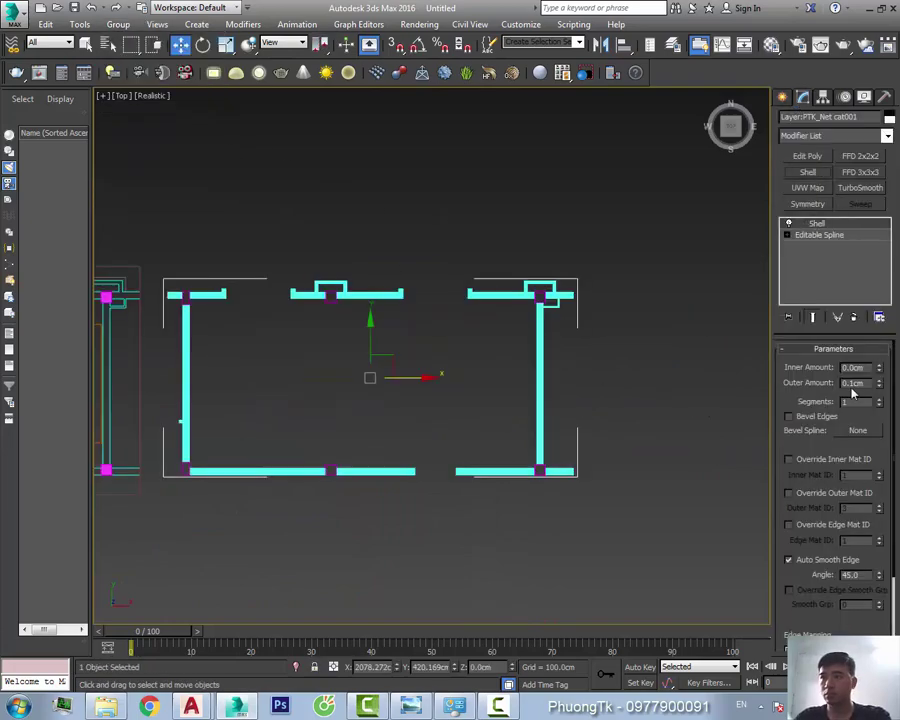
Orbit and switch to Perspective to inspect the shelled walls
middle_click_drag(645, 374, 482, 402, "alt")
key("p")
scroll(428, 498, "up", 5)
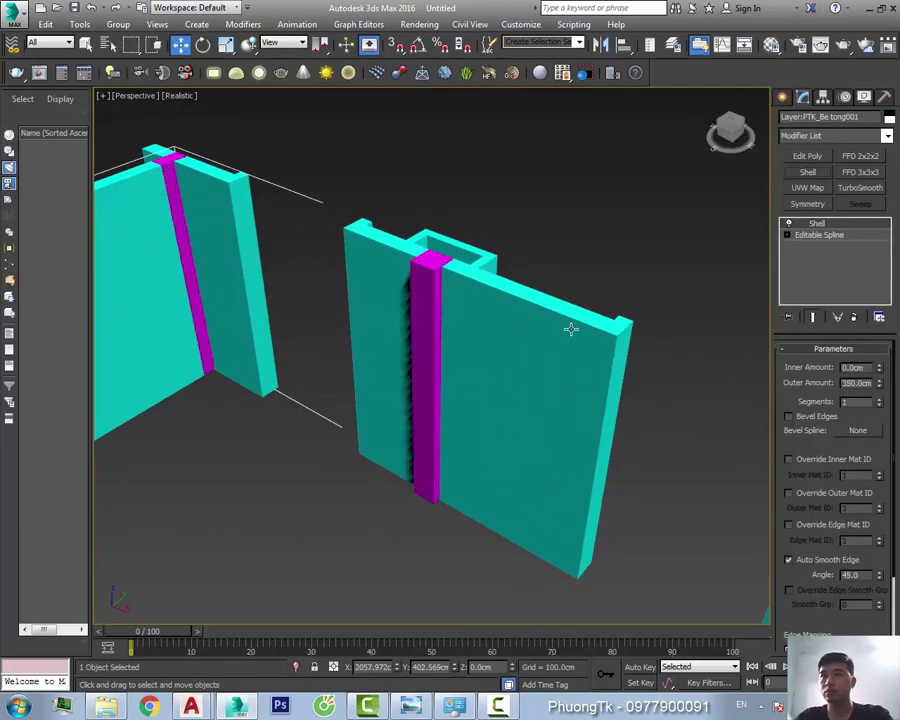
scroll(600, 322, "down", 5)
scroll(623, 323, "up", 5)
scroll(462, 235, "down", 5)
left_click(462, 235)
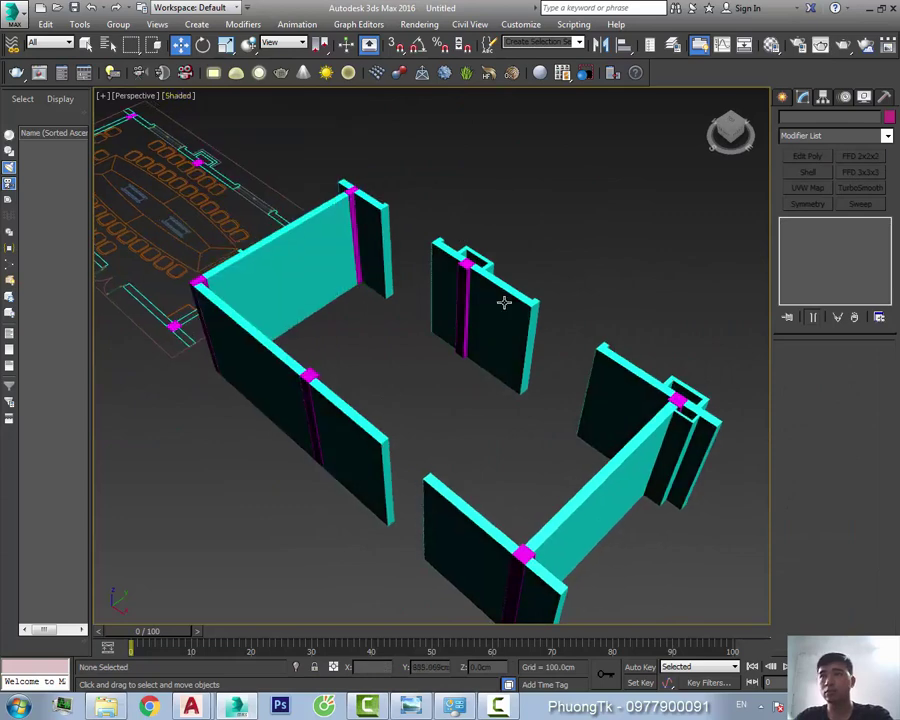
scroll(505, 232, "up", 4)
scroll(490, 280, "down", 3)
Copy the lintel panels down to form sill panels under the windows
key("t")
scroll(272, 291, "up", 5)
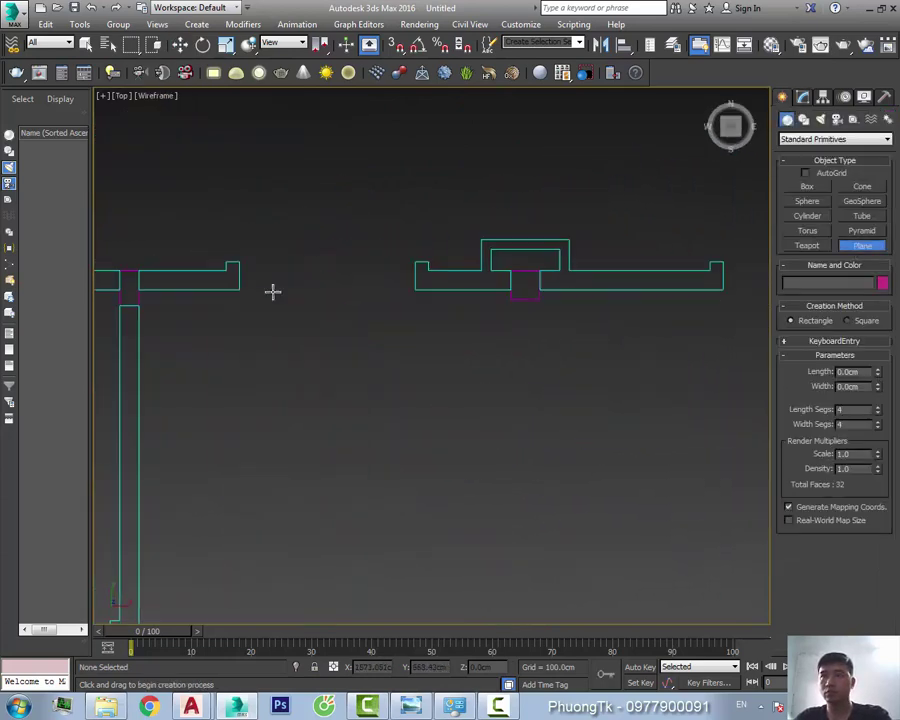
scroll(610, 360, "down", 3)
scroll(516, 440, "up", 4)
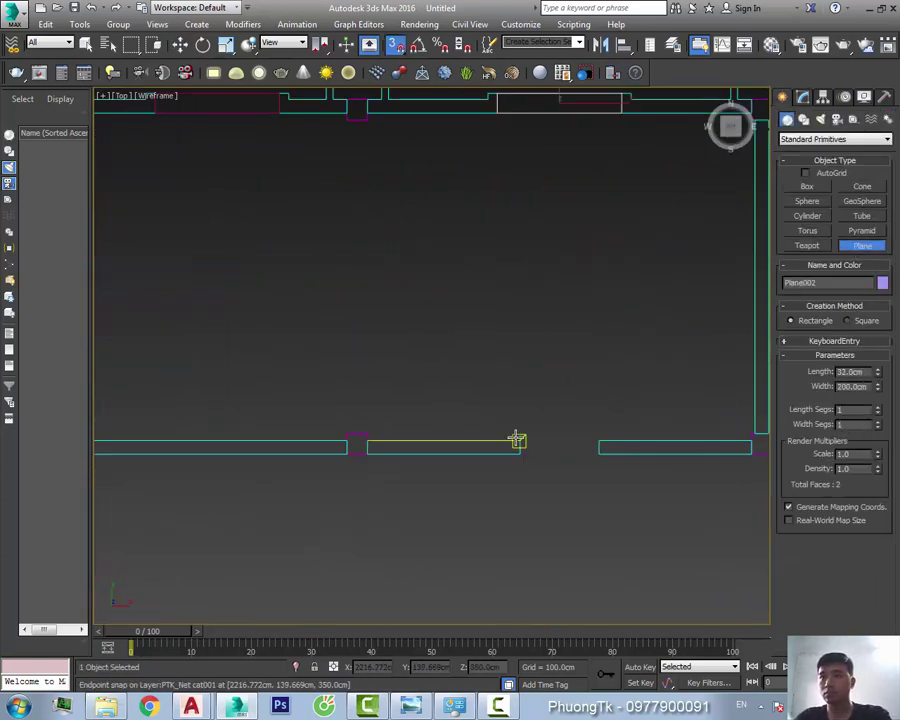
middle_click_drag(410, 324, 457, 320, "alt")
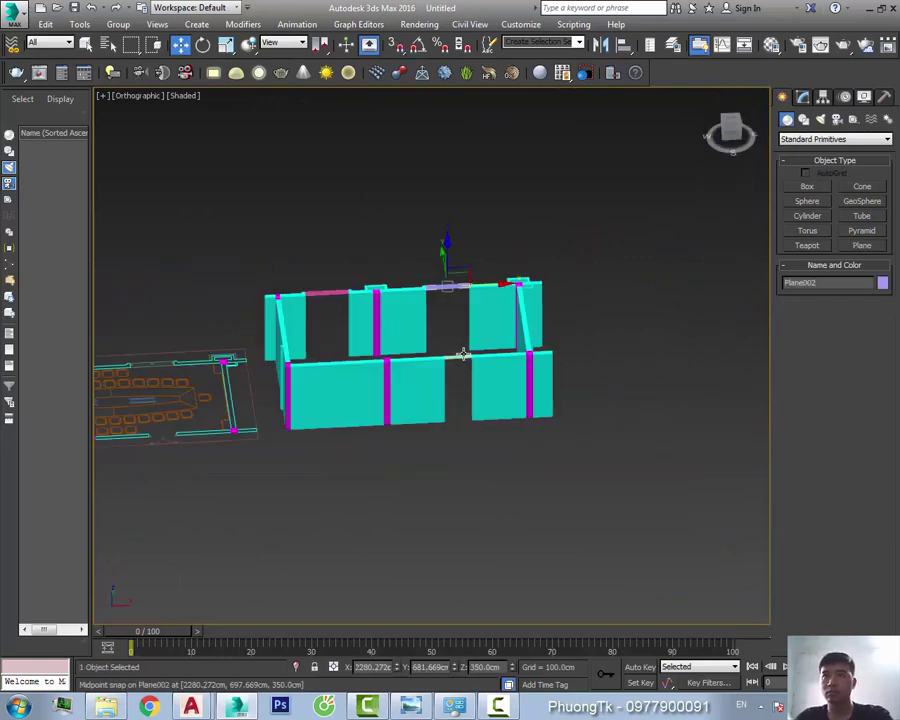
middle_click_drag(396, 329, 397, 366)
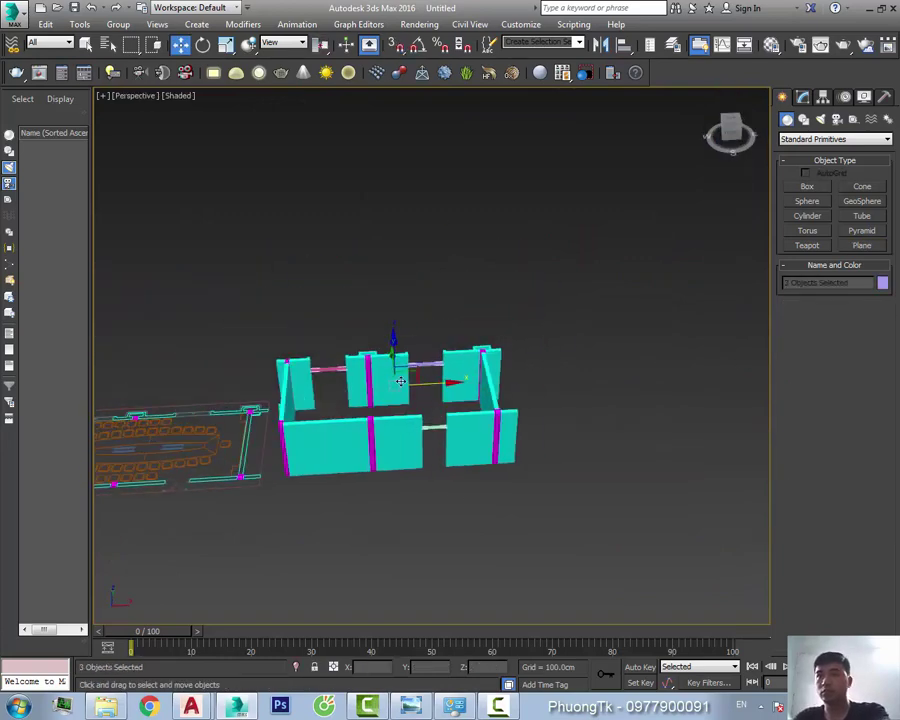
left_click_drag(365, 308, 365, 365, "shift")
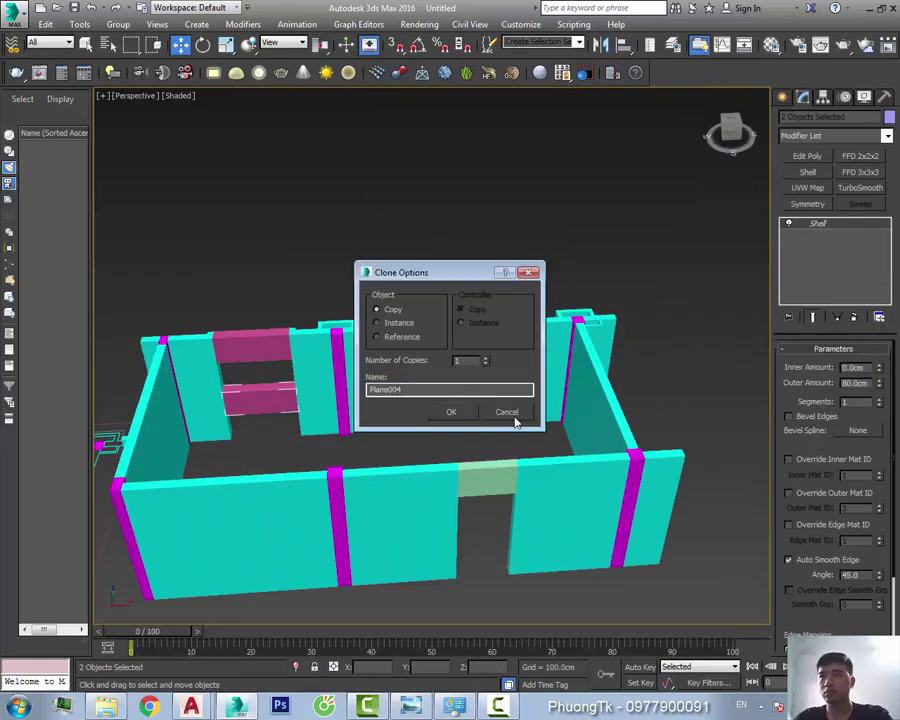
left_click(450, 410)
scroll(450, 380, "up", 3)
Convert the walls object to an editable poly
left_click(615, 484)
mouse_move(450, 380)
middle_mouse_down()
mouse_move(615, 484)
mouse_move(518, 374)
middle_mouse_up()
left_click(518, 374)
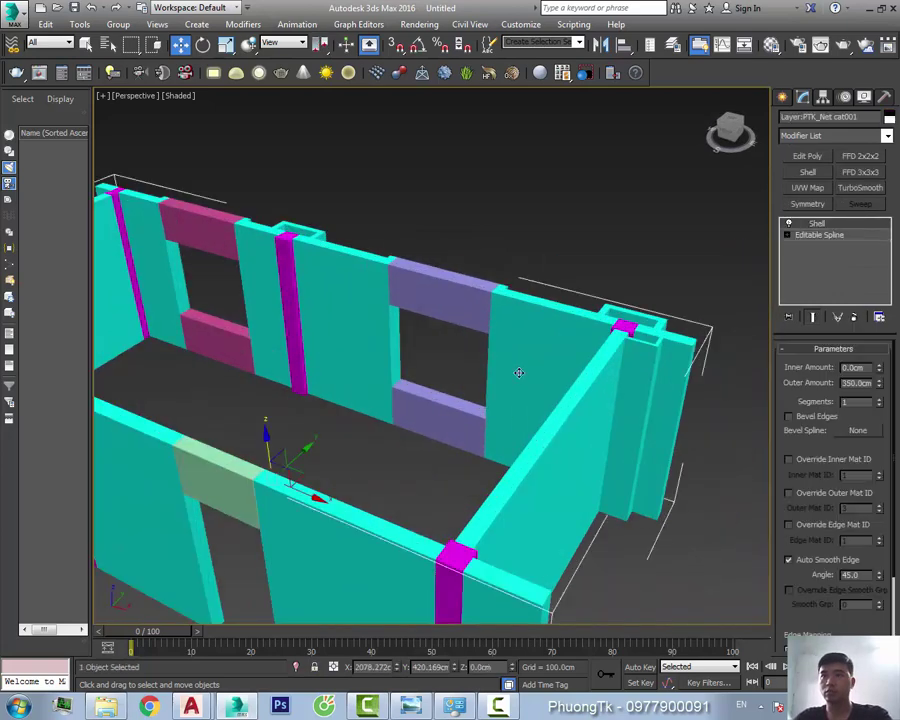
right_click(504, 330)
left_click(713, 488)
right_click(404, 281)
mouse_move(404, 281)
middle_mouse_down("alt")
mouse_move(447, 511)
mouse_move(287, 261)
middle_mouse_up("alt")
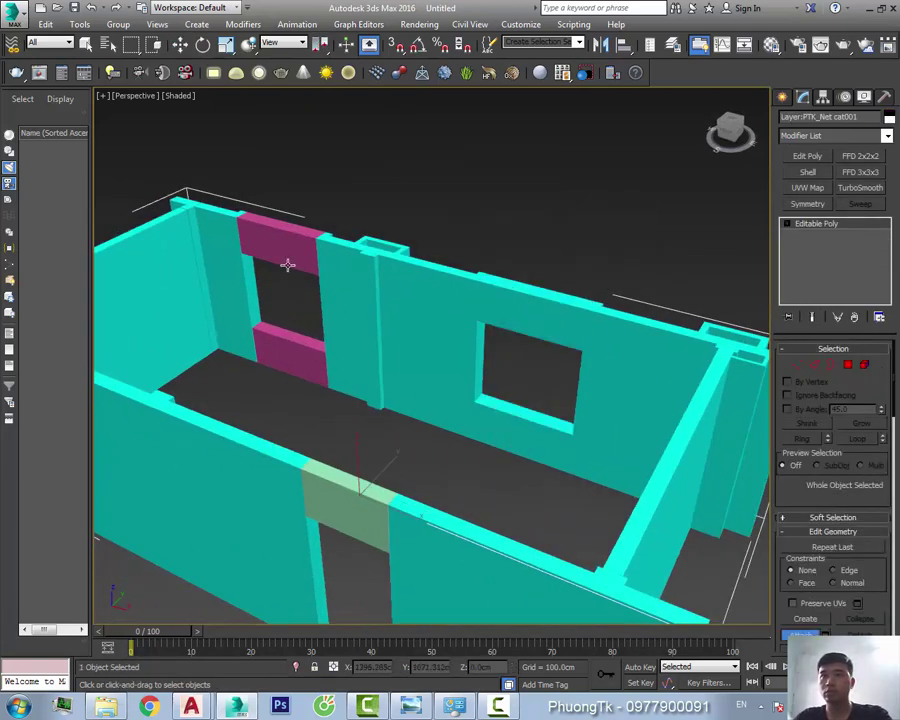
right_click(287, 378)
left_click(320, 426)
In Top wireframe view, select the wall vertices around the lower window opening
key("t")
middle_click_drag(330, 458, 381, 335)
key("F3")
scroll(460, 270, "up", 5)
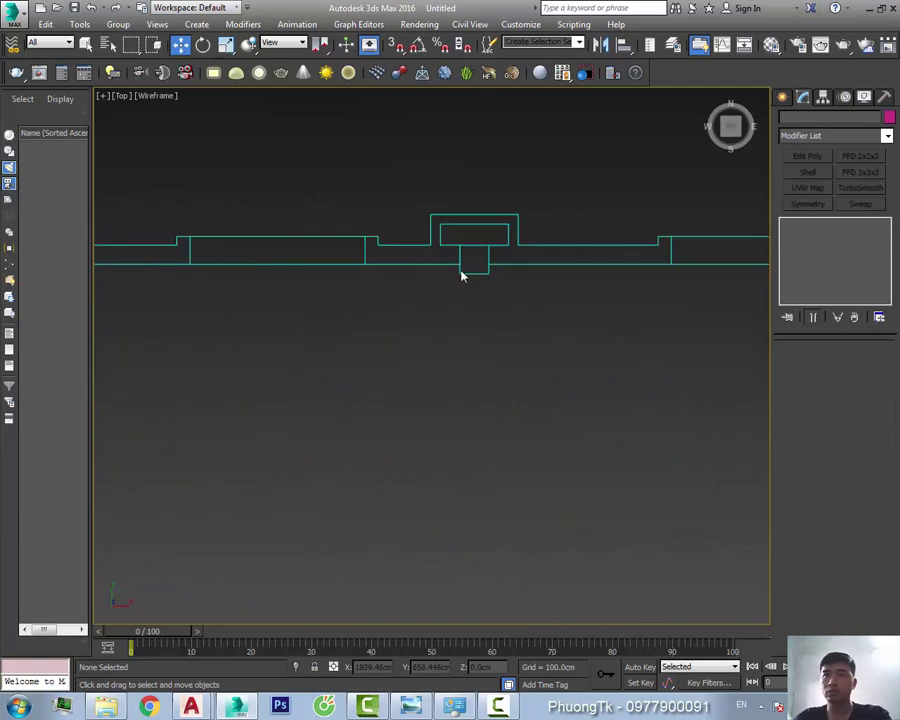
scroll(514, 357, "down", 4)
left_click(514, 357)
left_click(797, 365)
scroll(465, 259, "up", 5)
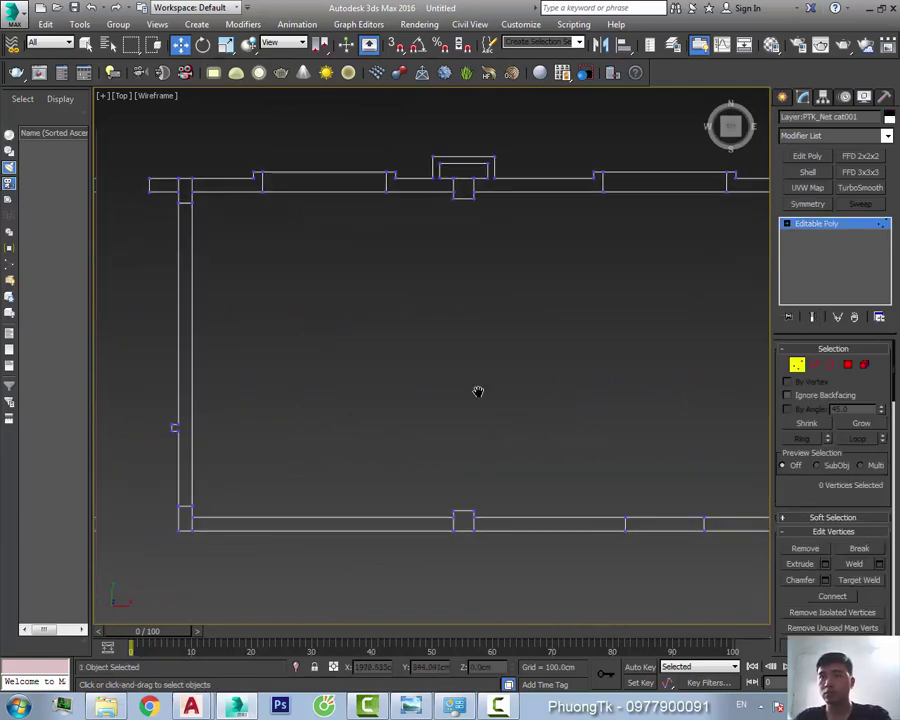
middle_click_drag(449, 434, 478, 464)
scroll(480, 251, "up", 2)
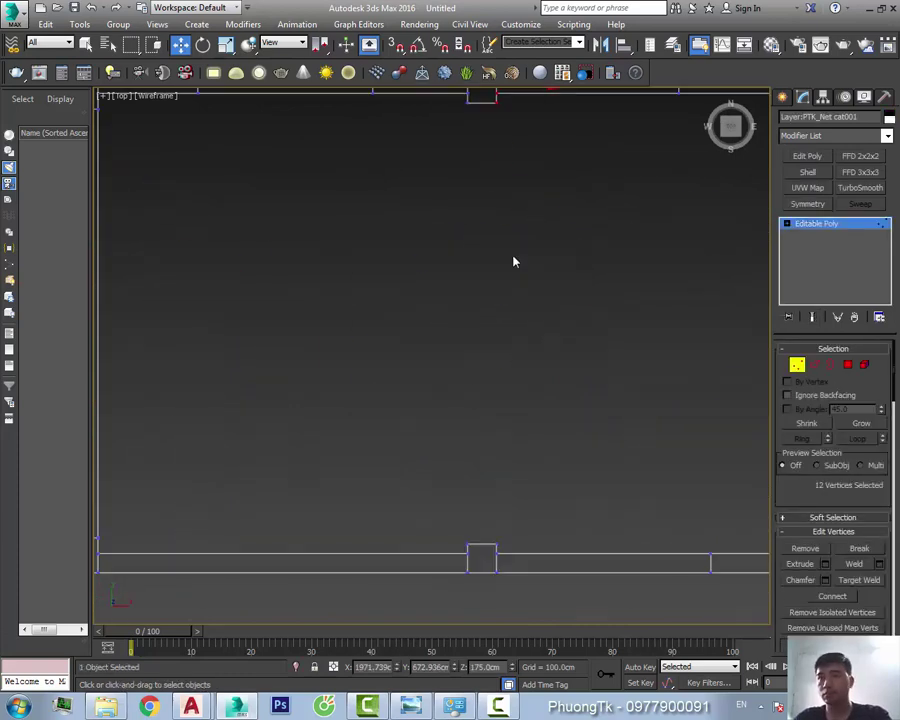
left_click_drag(470, 250, 515, 376)
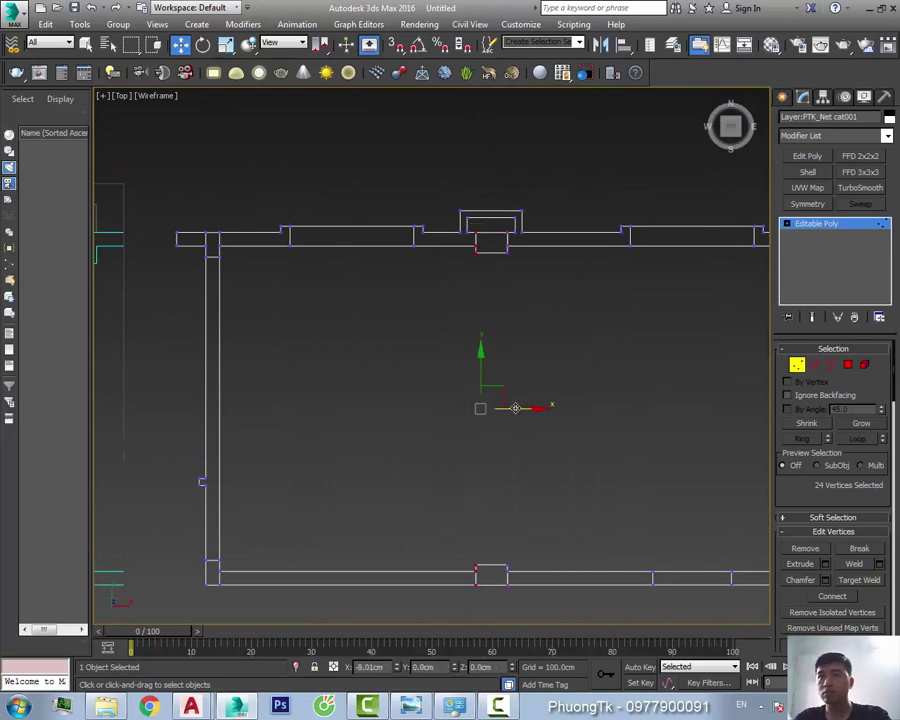
Review the left side of the plan, clear the selection, and open the Create panel
scroll(515, 408, "down", 3)
middle_click_drag(394, 378, 168, 398)
scroll(566, 360, "up", 2)
scroll(401, 371, "down", 3)
key("ctrl+d")
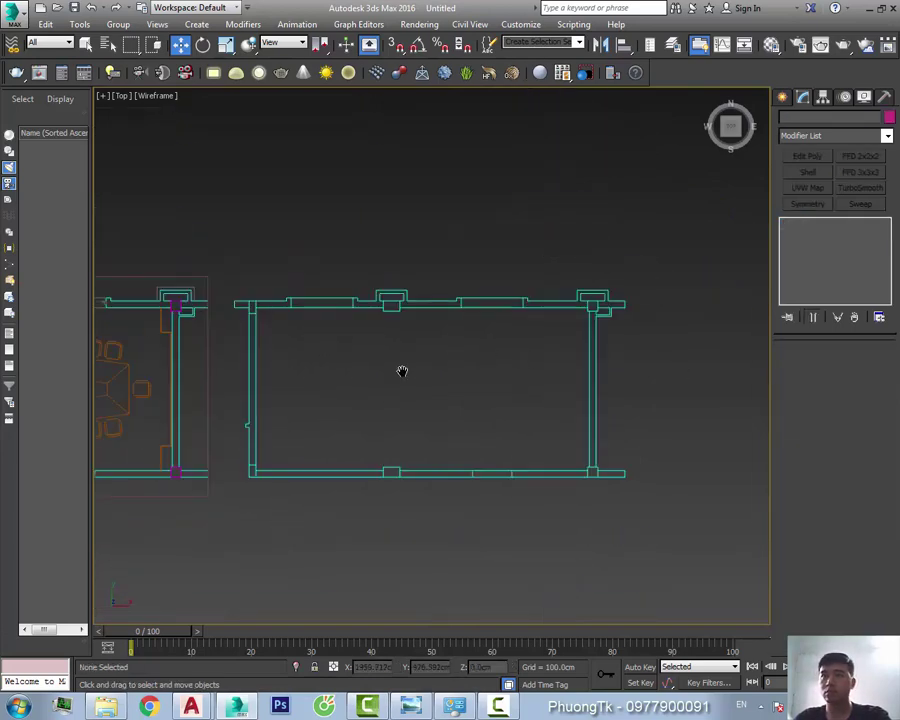
scroll(432, 345, "up", 3)
scroll(432, 345, "down", 2)
left_click(782, 97)
Draw a Plane across the wall opening and convert it to an editable poly
left_click(862, 245)
scroll(436, 334, "up", 3)
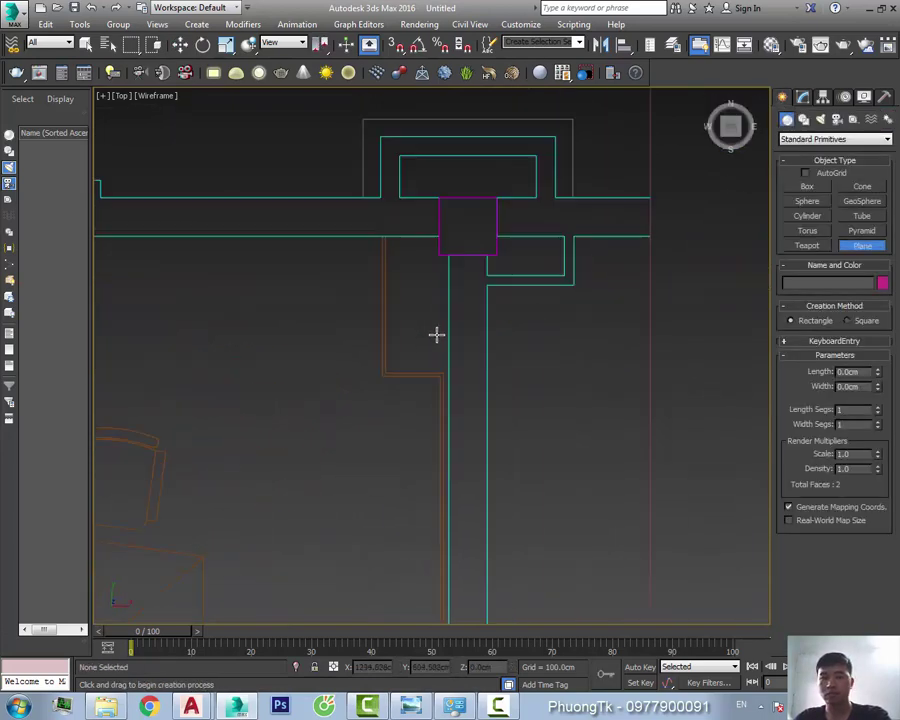
scroll(436, 334, "down", 2)
scroll(482, 378, "up", 3)
left_click_drag(490, 518, 394, 240)
scroll(460, 370, "down", 2)
right_click(588, 370)
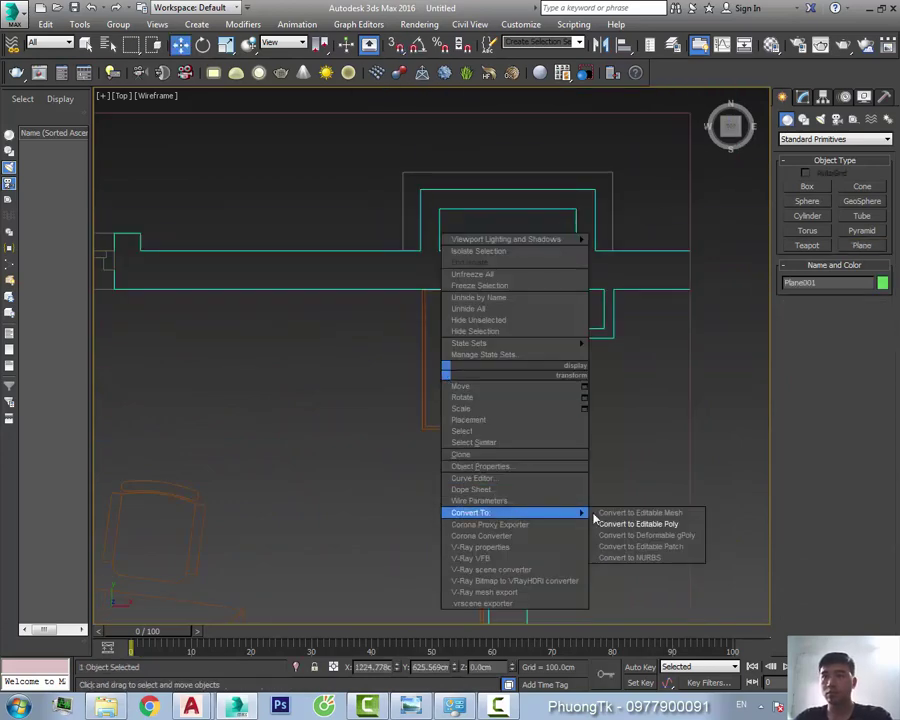
left_click(620, 524)
Copy the plane's face down to the lower wall opening
scroll(506, 361, "up", 3)
scroll(460, 300, "up", 2)
scroll(468, 250, "down", 3)
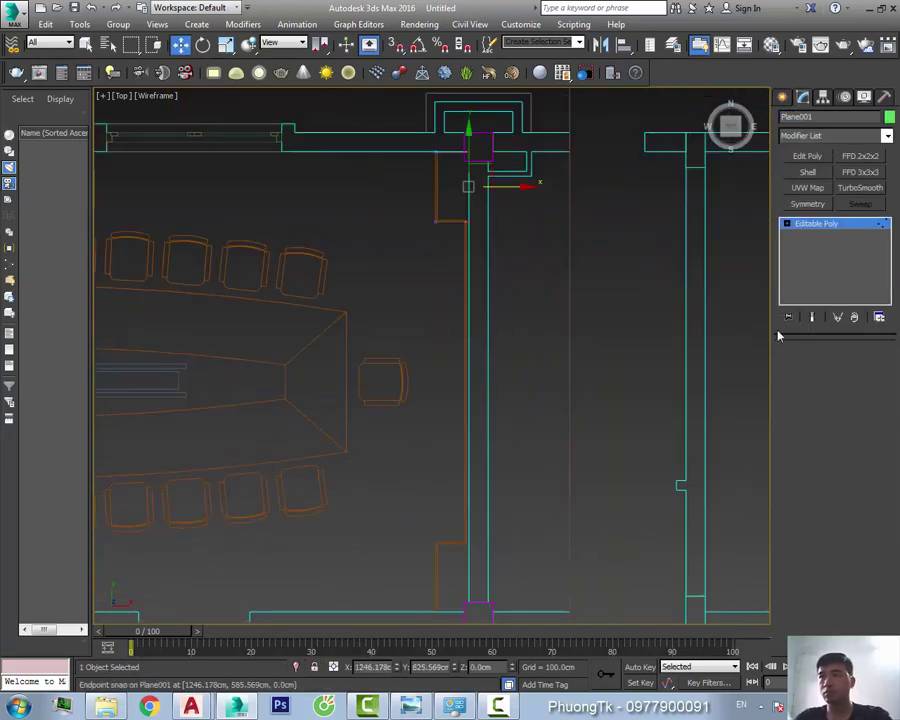
left_click(502, 364)
scroll(460, 430, "up", 3)
scroll(507, 504, "down", 3)
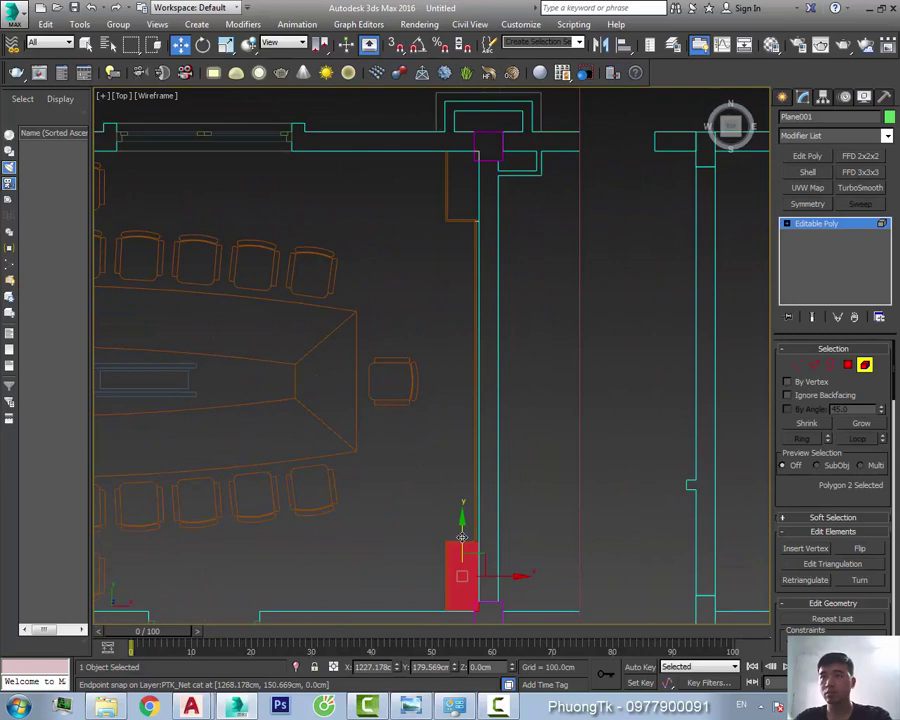
scroll(462, 537, "up", 4)
Snap the panel edges onto the wall lines
key("2")
left_click(424, 408)
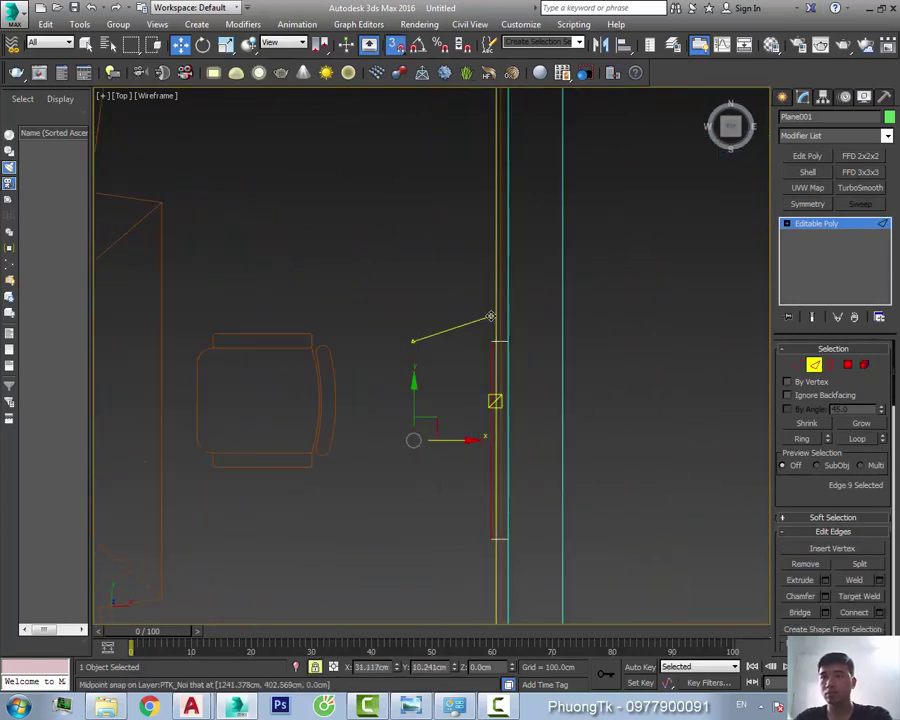
left_click(490, 317)
scroll(489, 437, "down", 1)
scroll(464, 374, "down", 2)
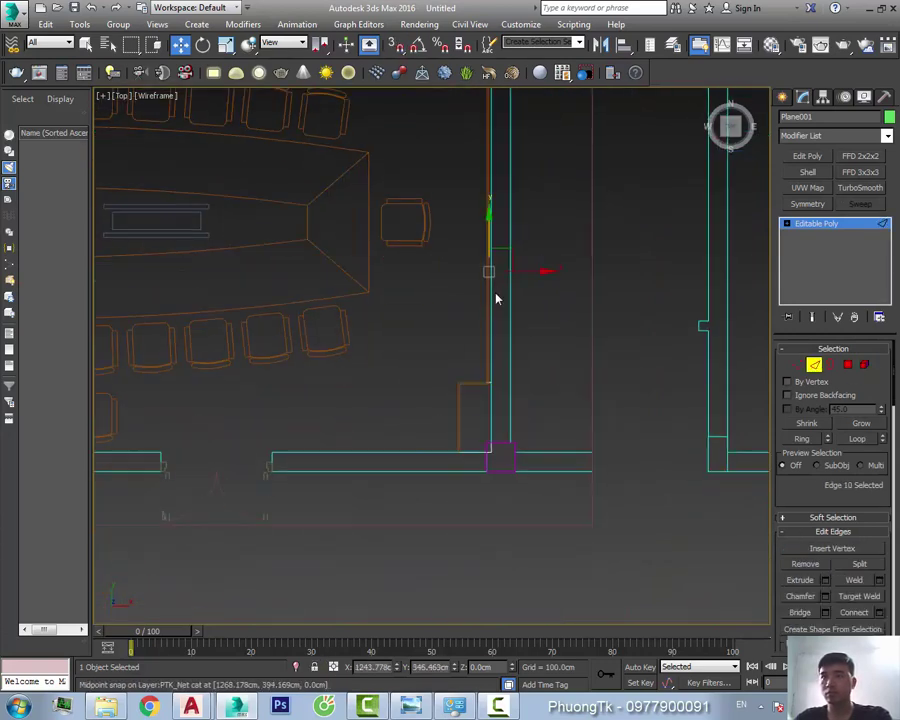
scroll(497, 297, "up", 2)
left_click_drag(464, 374, 460, 452)
scroll(460, 452, "down", 2)
Add a Shell modifier to Plane001 with an outer amount of 310 cm
left_click(808, 172)
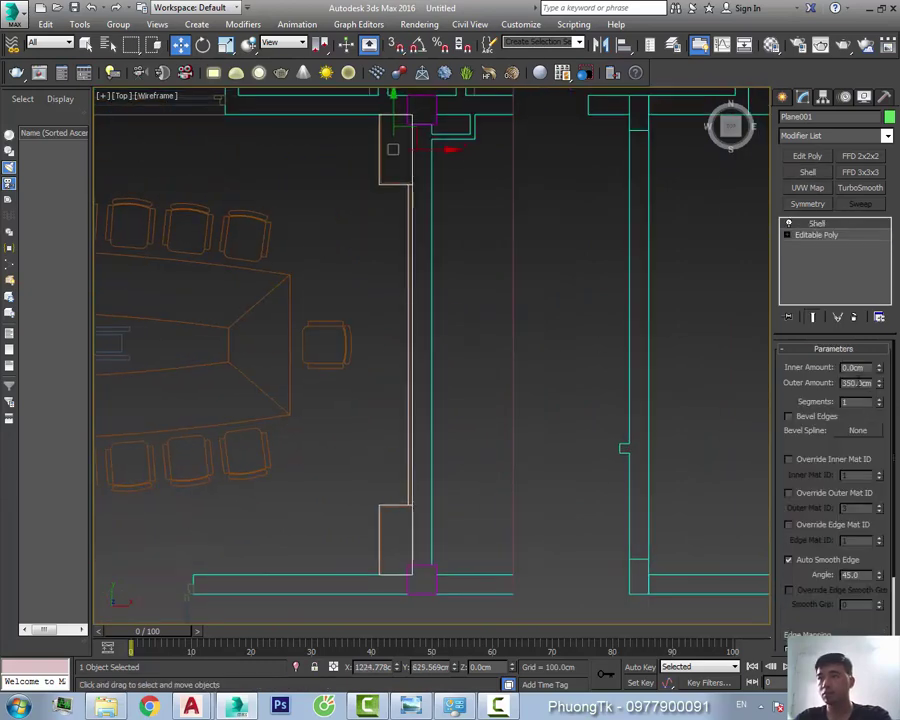
scroll(400, 400, "down", 3)
key("s")
scroll(610, 422, "up", 2)
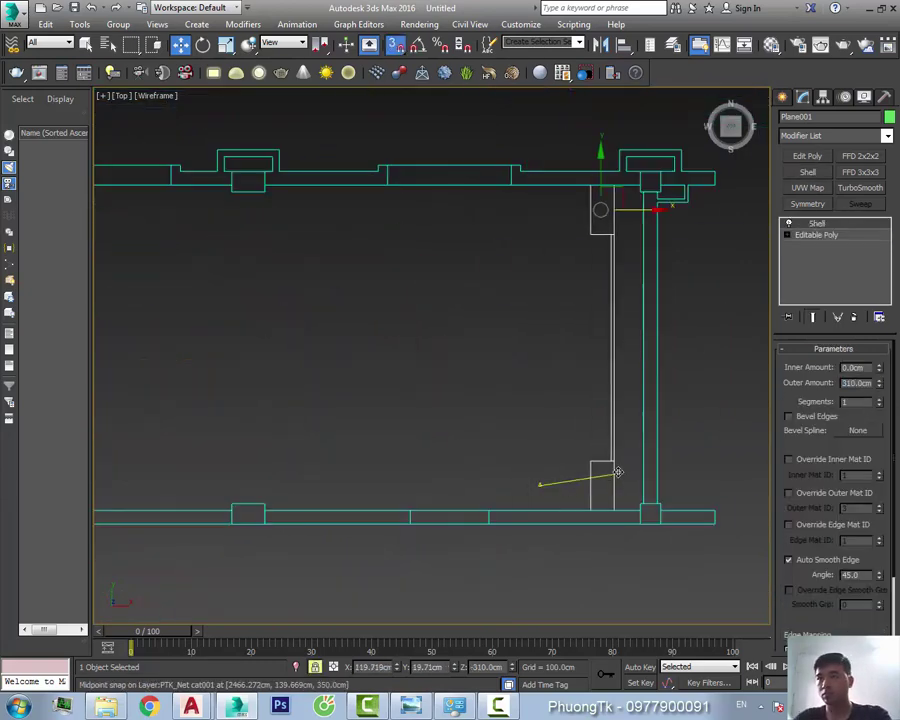
Select the walls object and view it from the front in wireframe
key("F3")
left_click(554, 474)
mouse_move(554, 474)
middle_mouse_down("alt")
mouse_move(498, 275)
mouse_move(510, 431)
mouse_move(528, 428)
middle_mouse_up("alt")
key("p")
left_click(510, 431)
key("f")
key("F3")
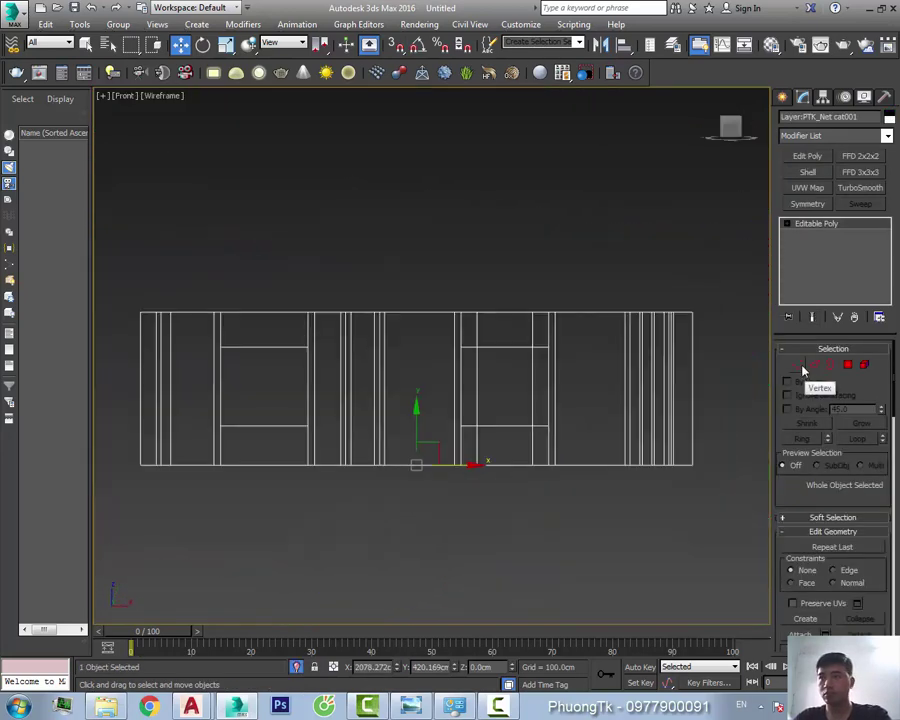
Chamfer the selected horizontal wall edges, then undo the result
left_click(814, 364)
scroll(335, 381, "up", 2)
scroll(339, 322, "down", 2)
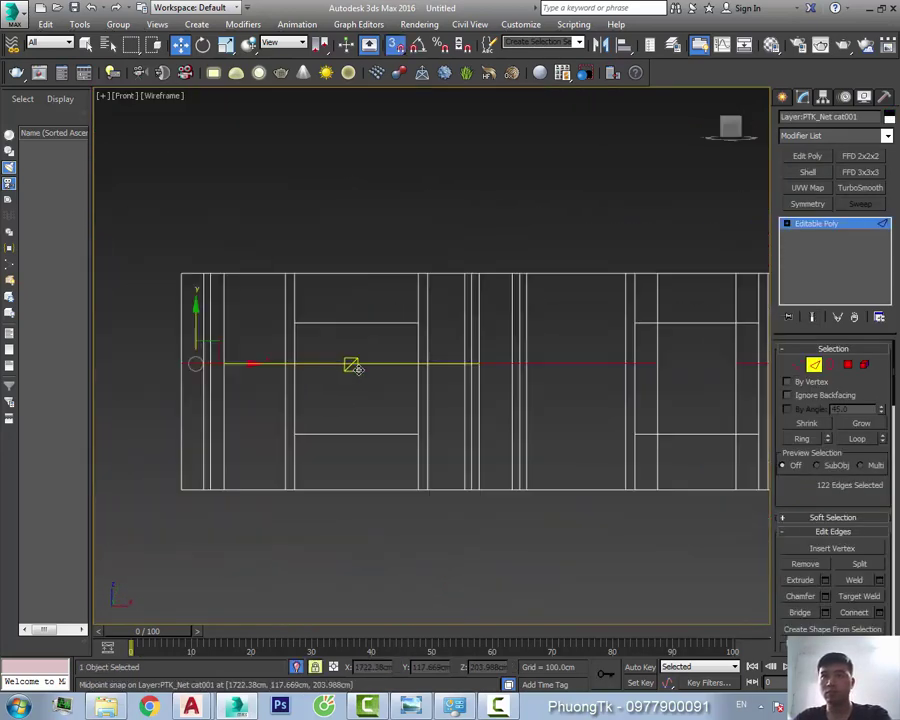
right_click(350, 362)
left_click(300, 464)
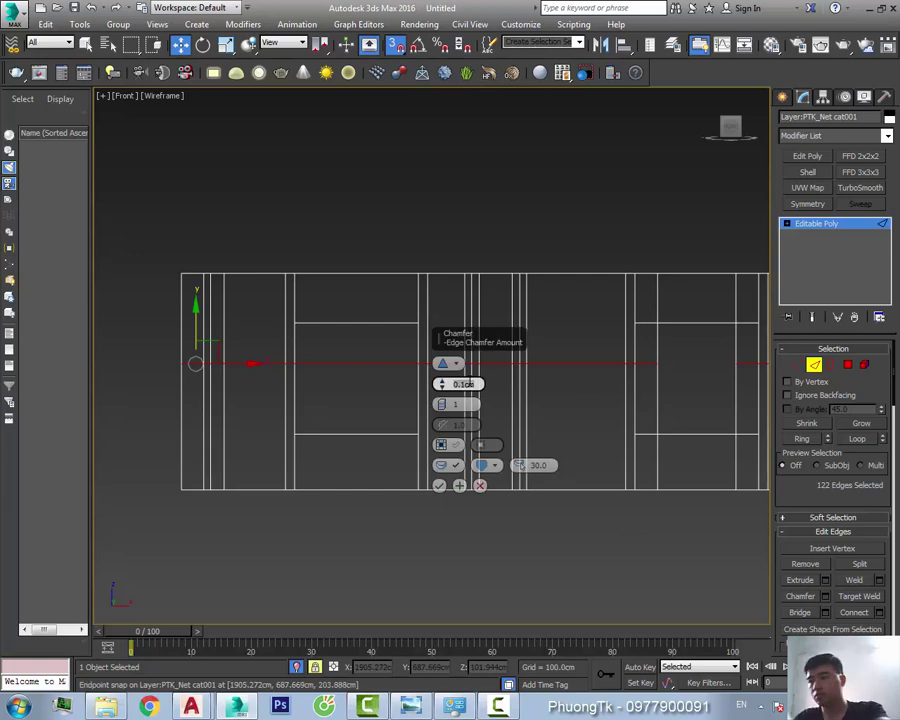
left_click(439, 485)
scroll(290, 390, "up", 4)
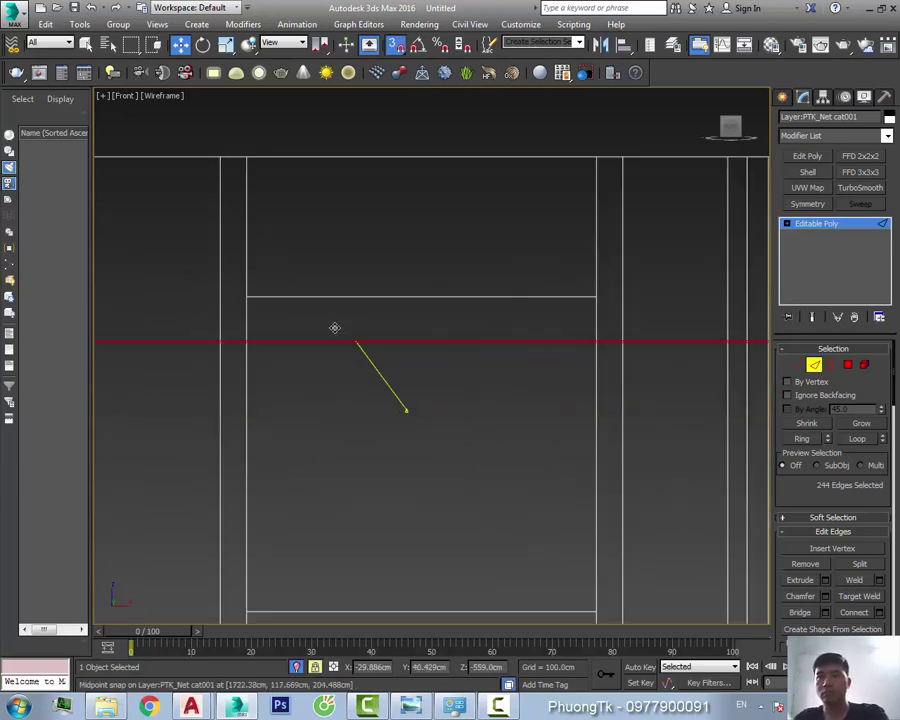
scroll(428, 370, "down", 3)
scroll(535, 351, "down", 2)
key("ctrl+z")
scroll(535, 351, "up", 3)
Reapply the chamfer to the selected wall edges
right_click(368, 376)
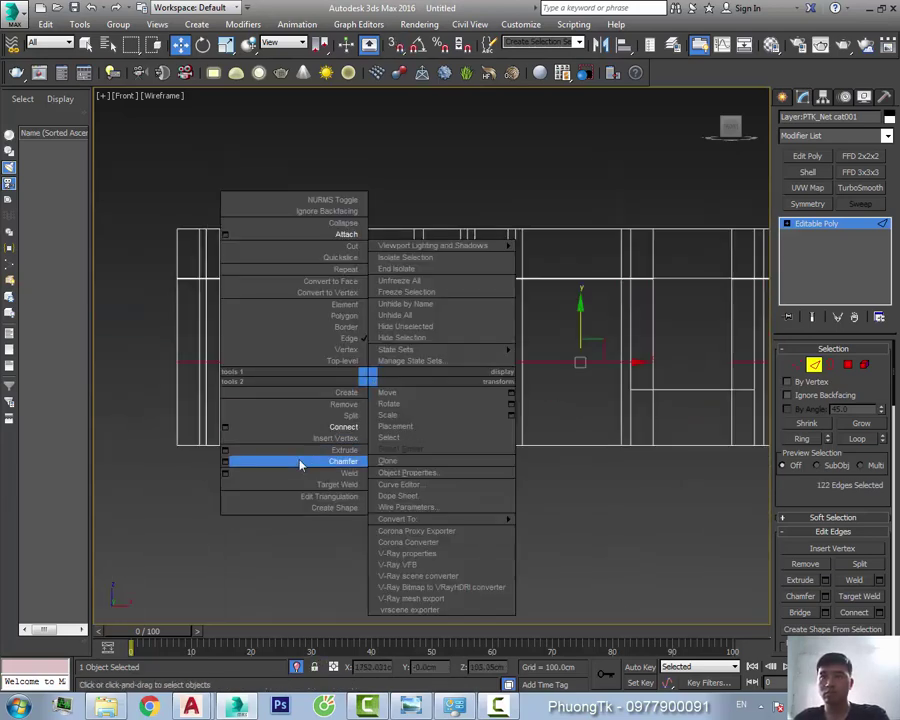
left_click(300, 464)
left_click(440, 486)
scroll(311, 294, "up", 5)
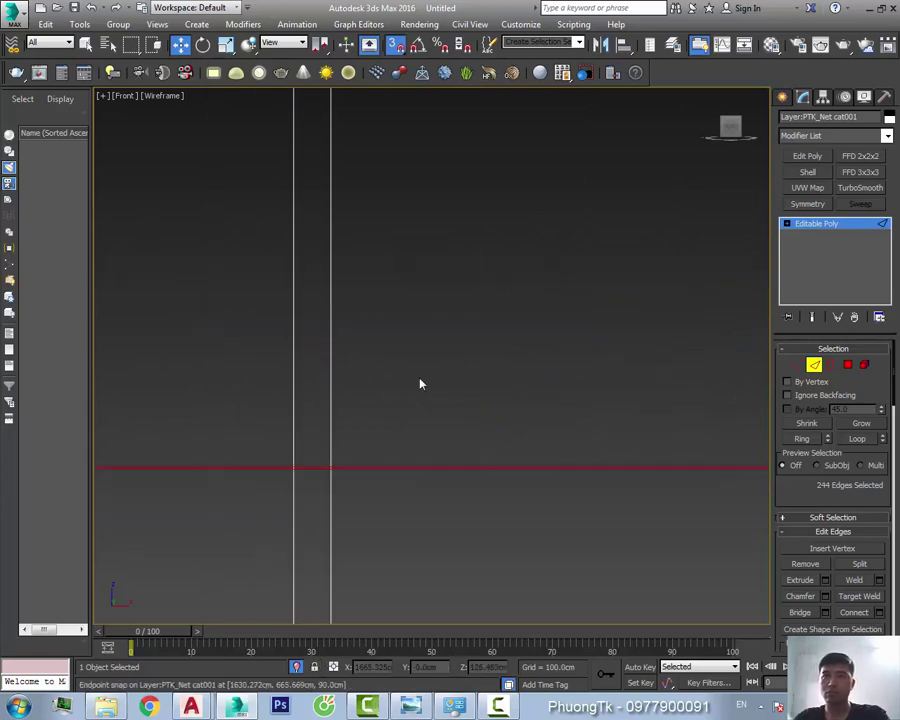
scroll(450, 420, "down", 5)
Inspect the shaded walls in perspective, selecting then deselecting the opening panels
key("t")
key("2")
middle_click_drag(458, 388, 462, 438, "alt")
key("p")
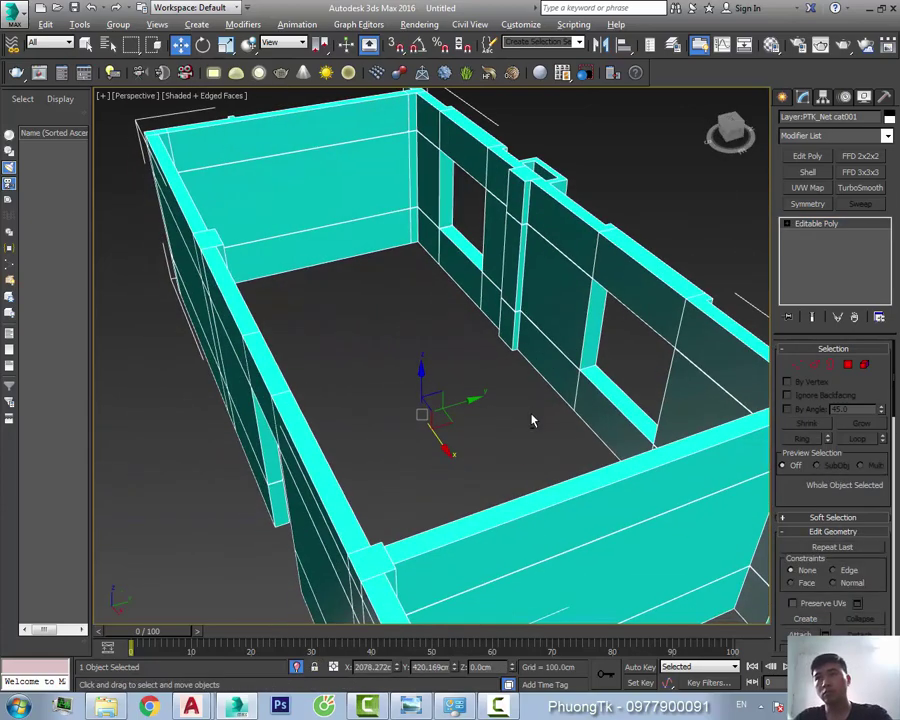
middle_click_drag(532, 421, 540, 363, "alt")
key("z")
middle_click_drag(253, 385, 496, 368, "alt")
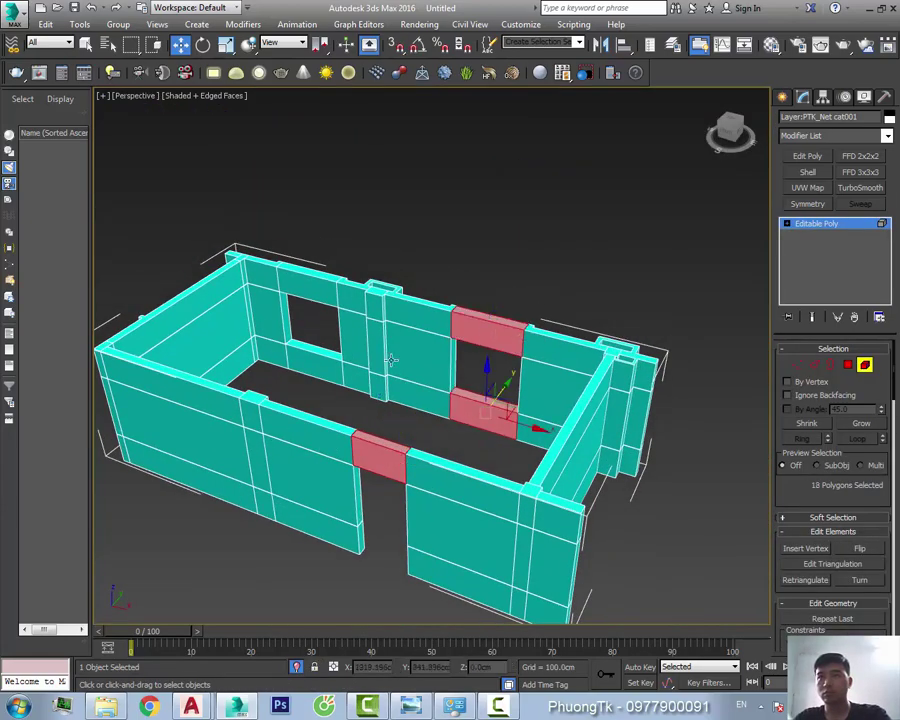
scroll(361, 354, "up", 5)
scroll(368, 362, "down", 3)
scroll(318, 444, "down", 5)
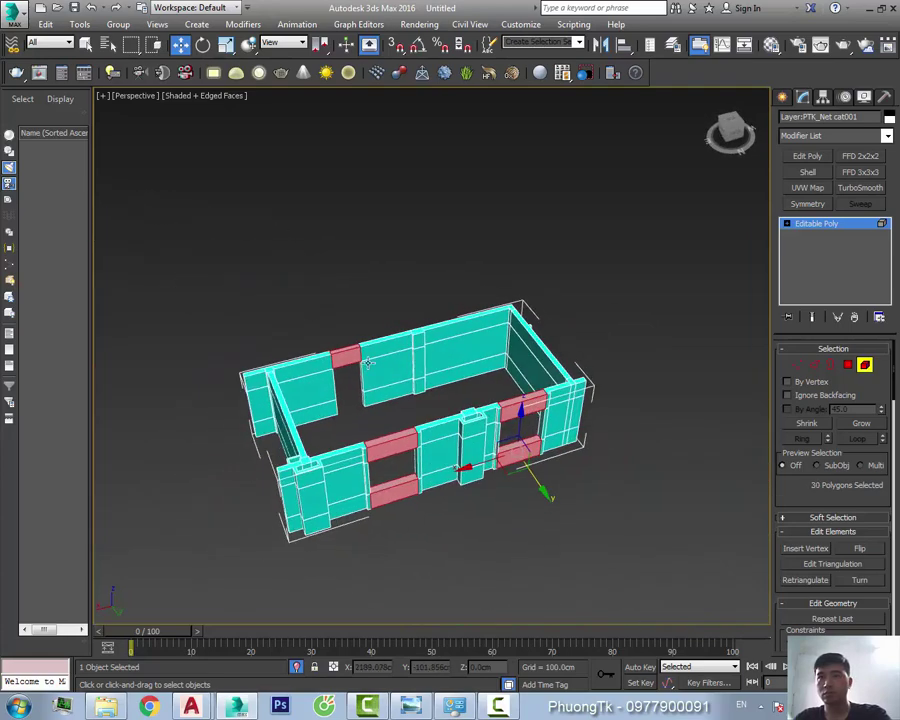
middle_click_drag(318, 444, 444, 444, "alt")
scroll(830, 420, "down", 3)
key("ctrl+d")
In Front wireframe view, extrude the selected wall edges
key("f")
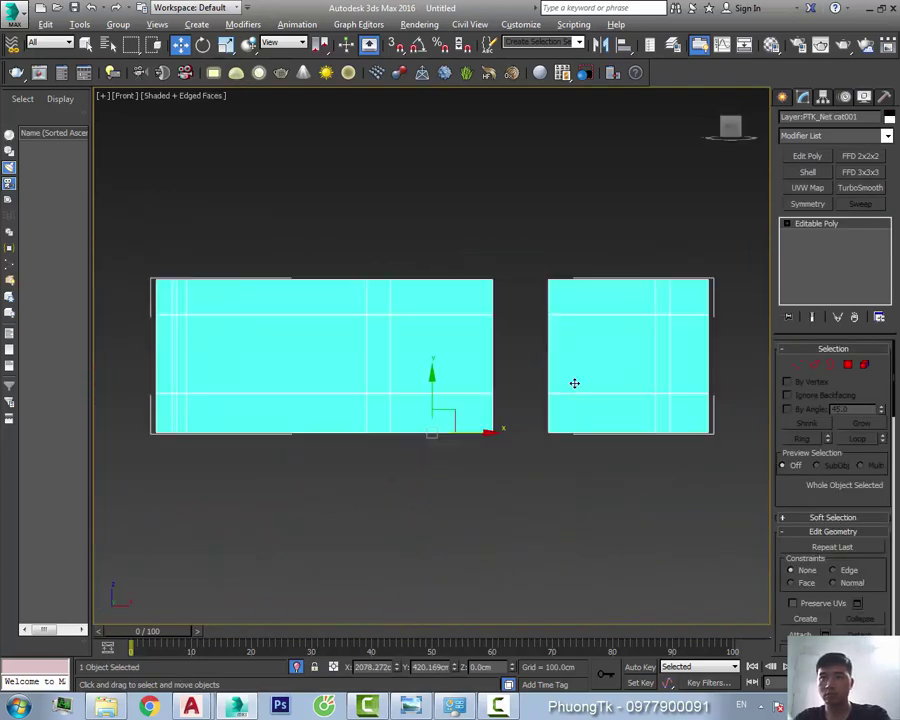
key("F3")
key("2")
scroll(170, 348, "up", 5)
right_click(393, 270)
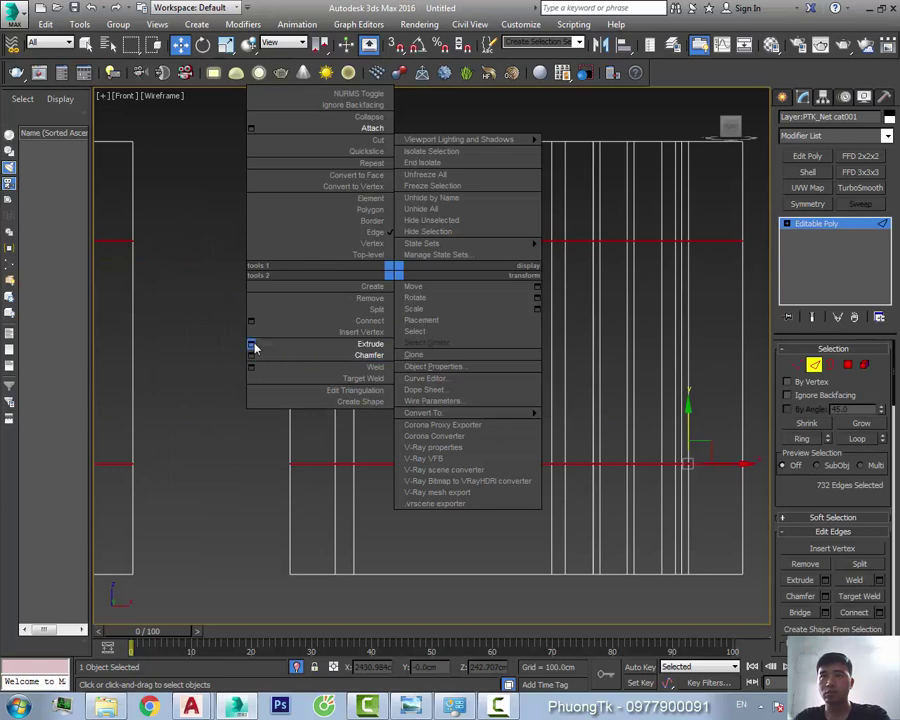
left_click(251, 345)
Start extruding the selected wall polygons with a negative height to cut grooves
scroll(422, 328, "up", 2)
scroll(422, 328, "up", 2)
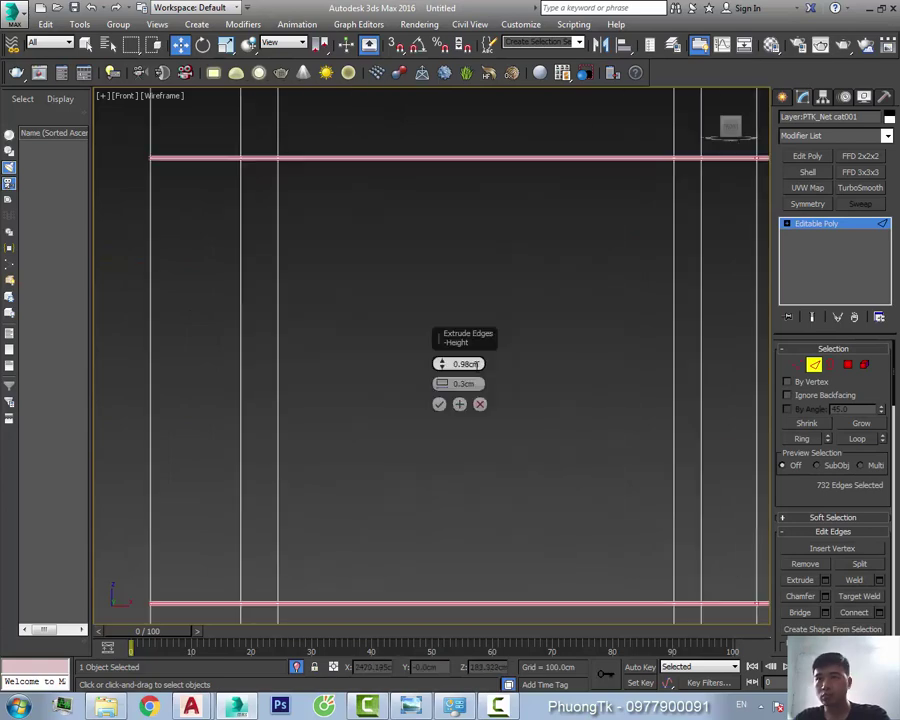
key("4")
scroll(554, 344, "down", 3)
scroll(622, 408, "down", 2)
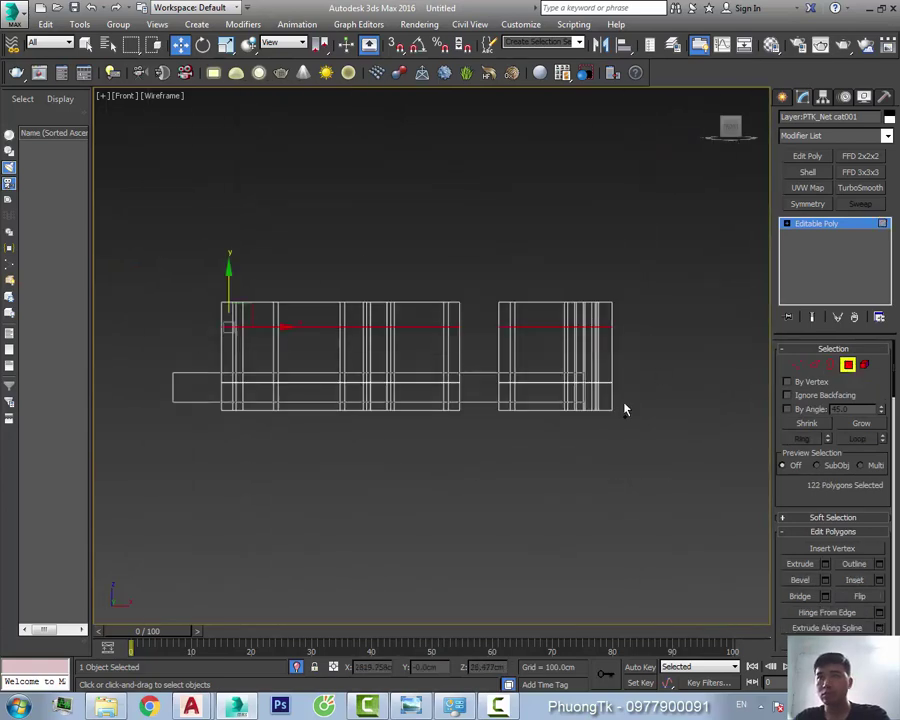
scroll(513, 352, "up", 3)
right_click(513, 352)
left_click(371, 395)
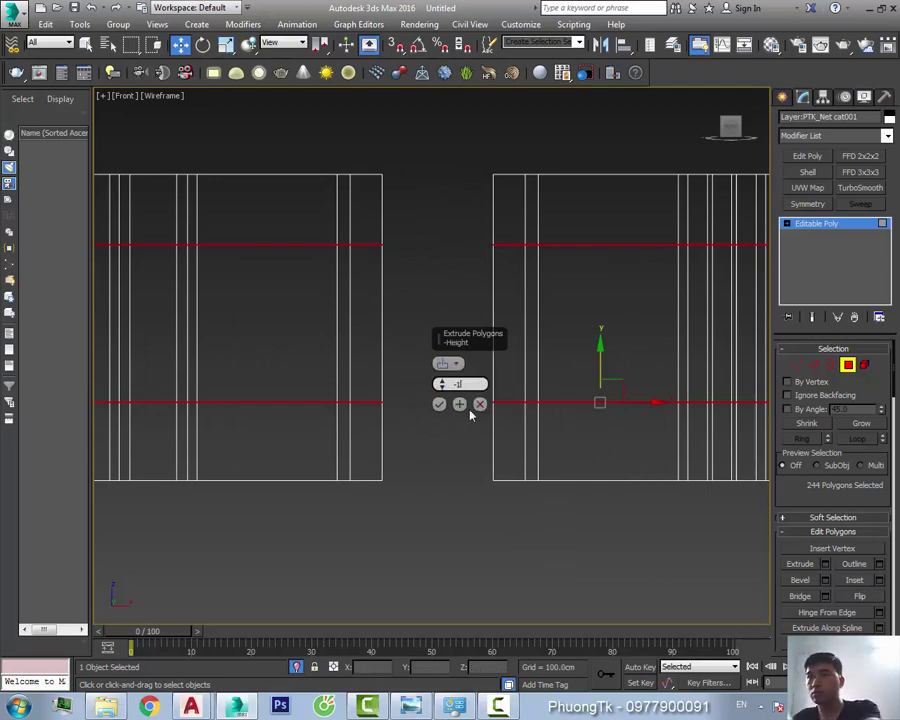
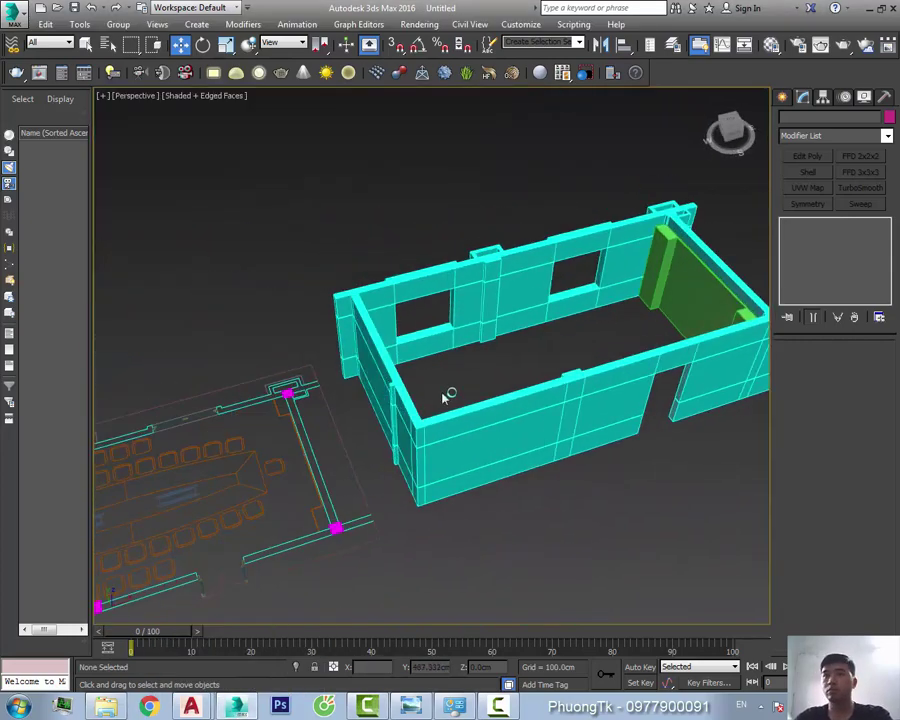
Zoom and pan the Perspective viewport to show more of the room's floor plan
scroll(446, 390, "up", 3)
middle_click_drag(452, 380, 542, 390)
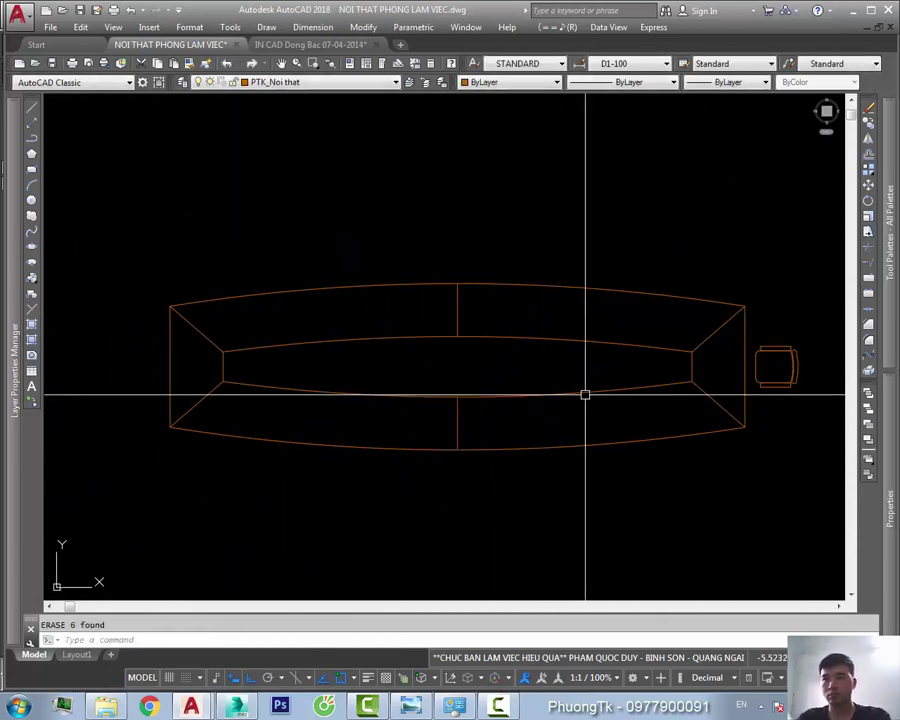
Create closed boundary outlines with BO by picking points inside the oval table regions
type("bo")
key("Return")
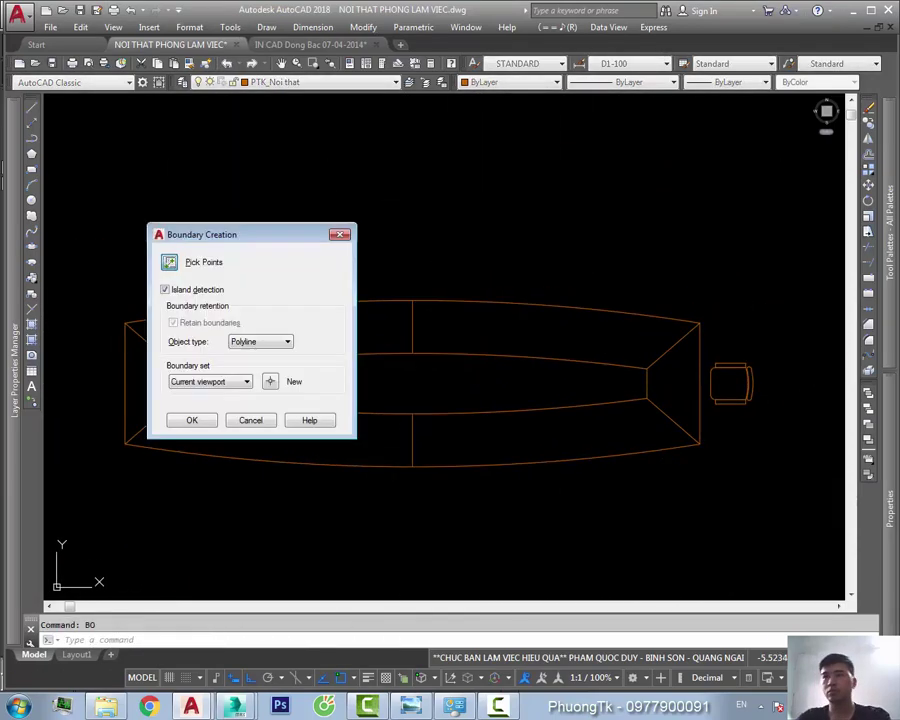
left_click(169, 259)
left_click(636, 366)
key("Return")
left_click(377, 409)
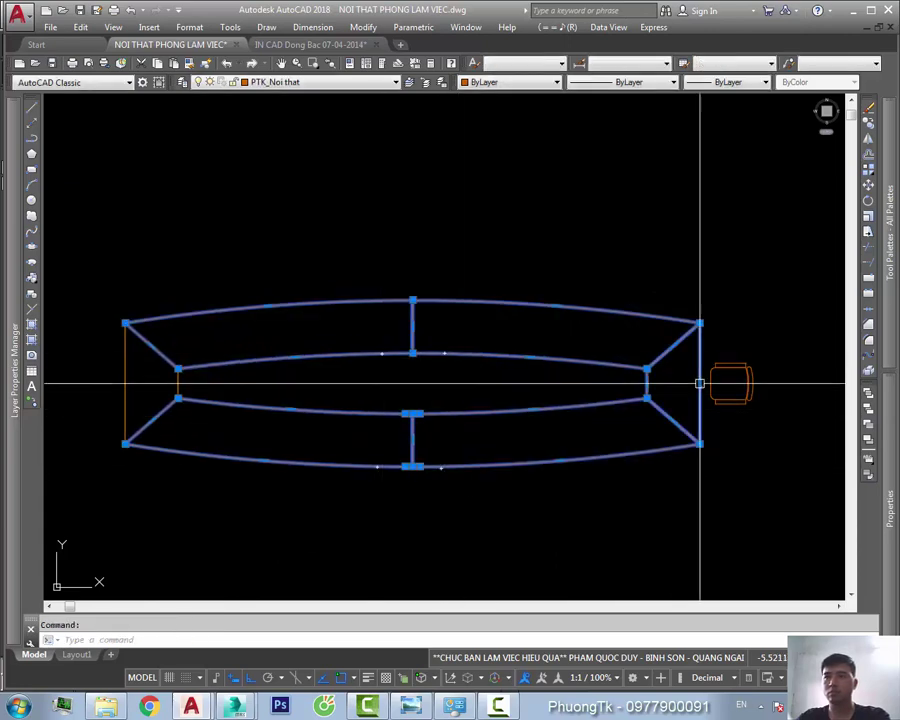
Move the new table outlines below the original drawing and check them in Properties
scroll(700, 383, "down", 2)
key("m")
key("Return")
left_click(594, 387)
left_click_drag(702, 280, 514, 414)
key("ctrl+1")
scroll(514, 414, "up", 2)
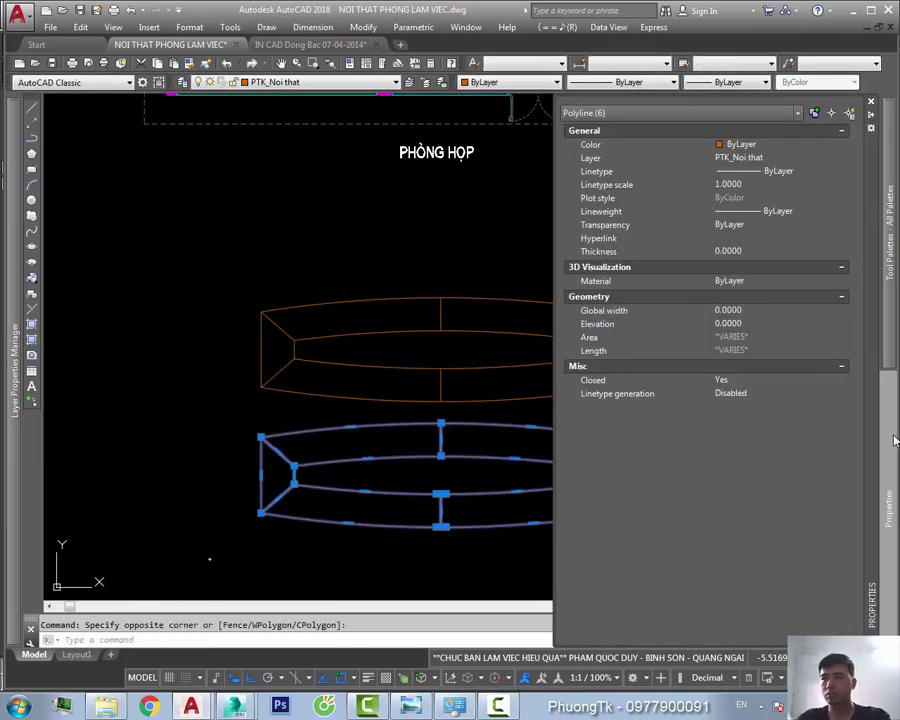
key("Escape")
Inspect one lower-table outline, close Properties, then start and cancel a Line command
left_click(486, 424)
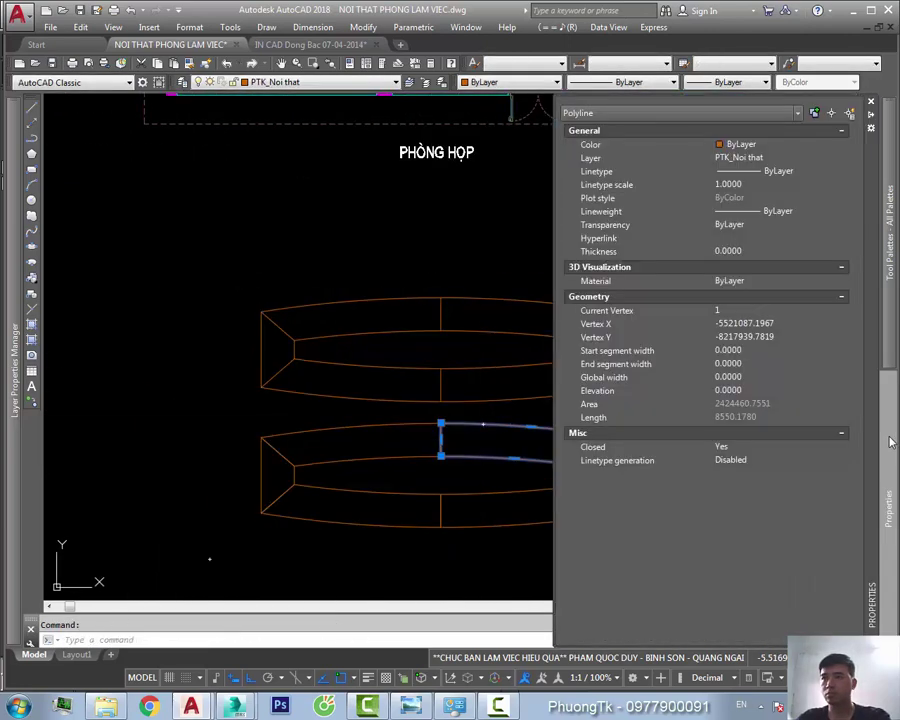
key("Escape")
key("ctrl+1")
scroll(489, 384, "down", 4)
type("l")
key("Return")
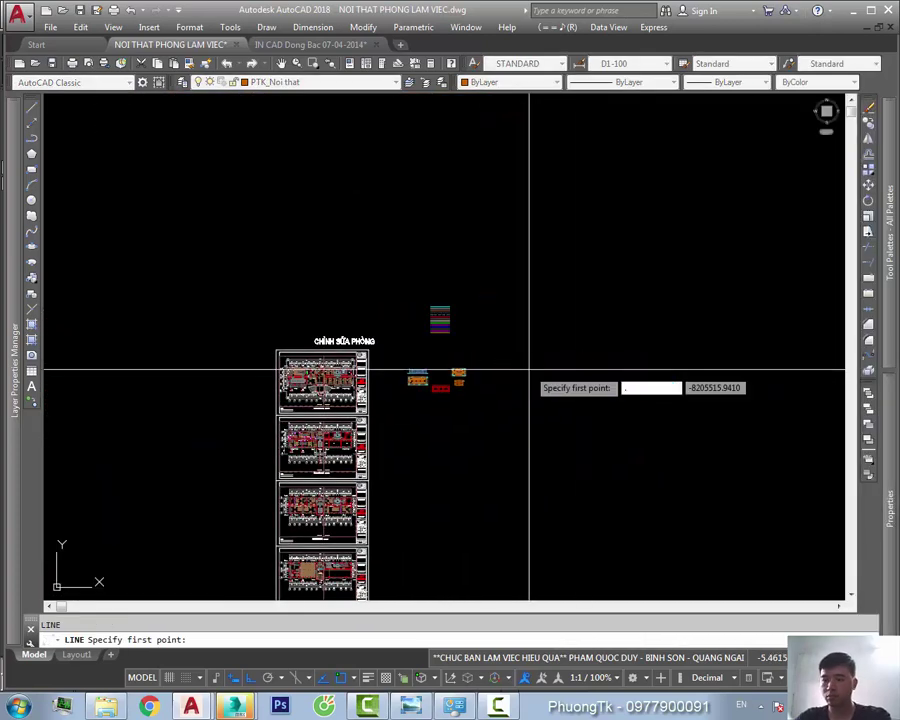
key("Return")
key("Escape")
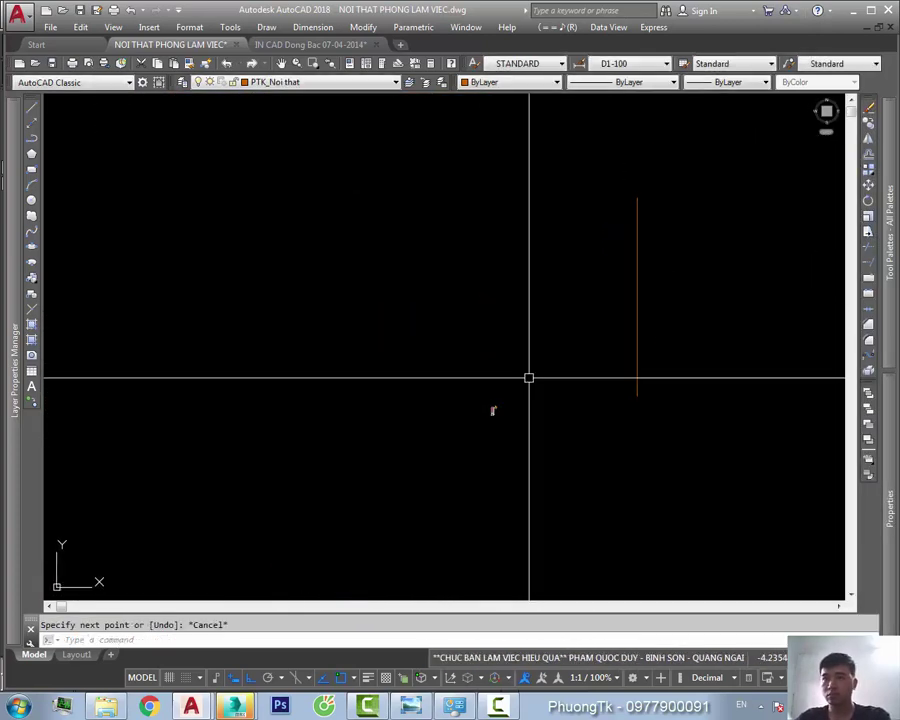
Start a Move on the outlines, then cancel it
key("m")
key("Return")
left_click(531, 427)
scroll(648, 420, "down", 3)
scroll(660, 407, "up", 1)
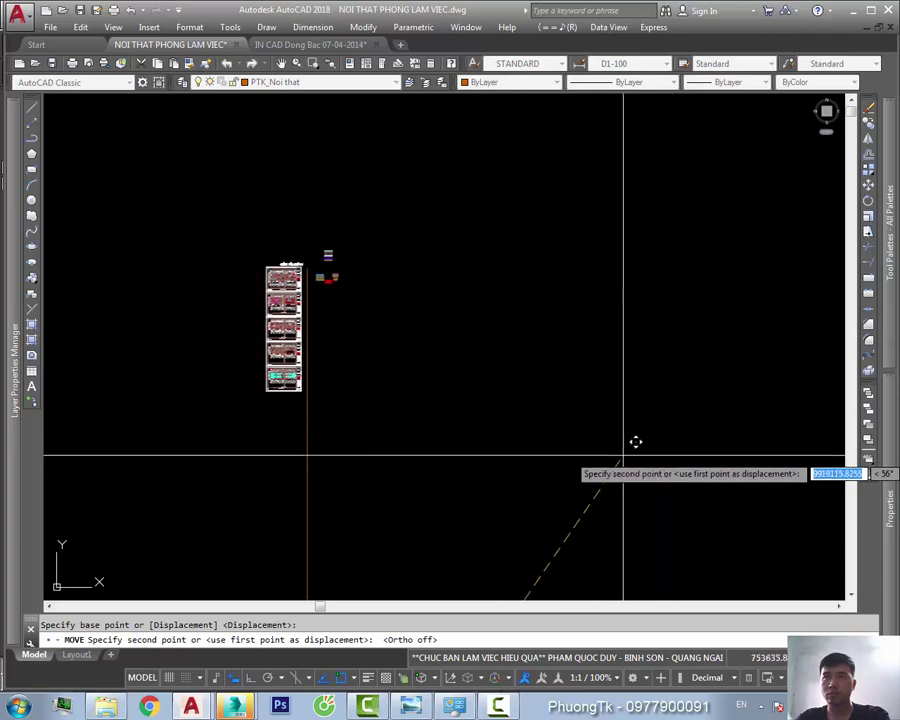
key("Escape")
Window-select the stray orange line and delete it
left_click(344, 432)
left_click(262, 486)
key("Delete")
scroll(492, 420, "up", 5)
scroll(840, 348, "up", 2)
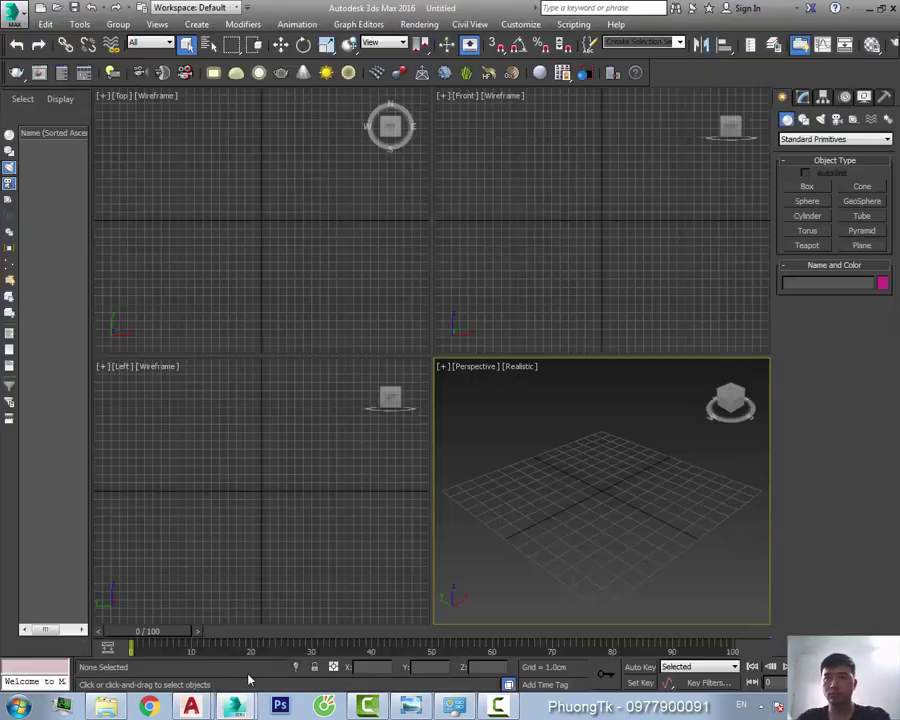
Open the recent Phong Tiep Khach.max scene and start editing its wall object's polygons
left_click(12, 17)
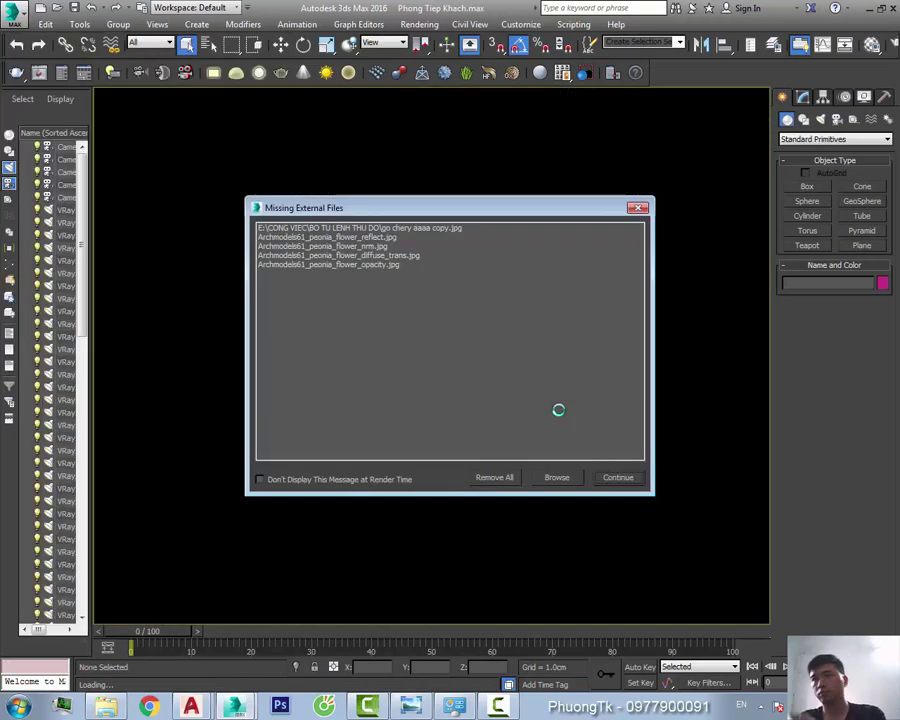
left_click(613, 474)
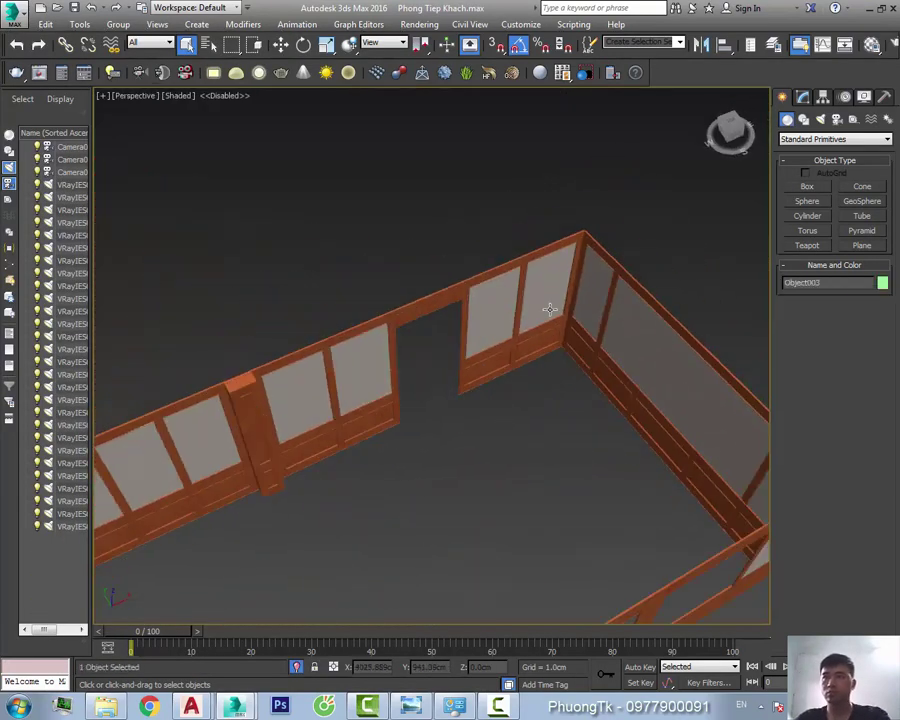
left_click(118, 24)
left_click(438, 368)
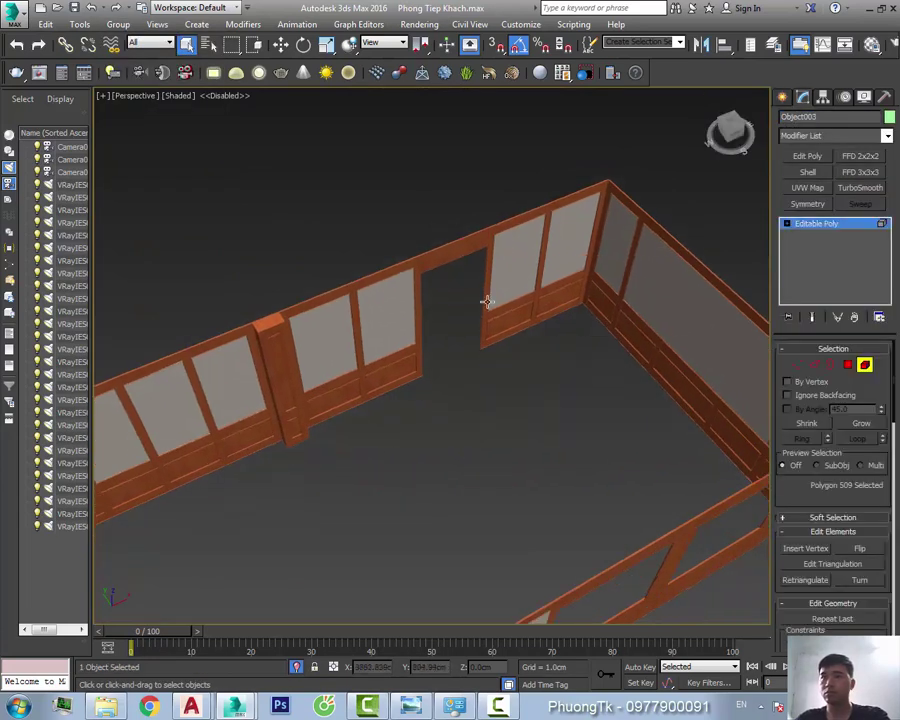
Select the wall polygons and hide them, leaving only the sofa set visible
mouse_move(438, 368)
middle_mouse_down("alt")
mouse_move(593, 349)
mouse_move(345, 406)
mouse_move(864, 362)
mouse_move(773, 240)
middle_mouse_up("alt")
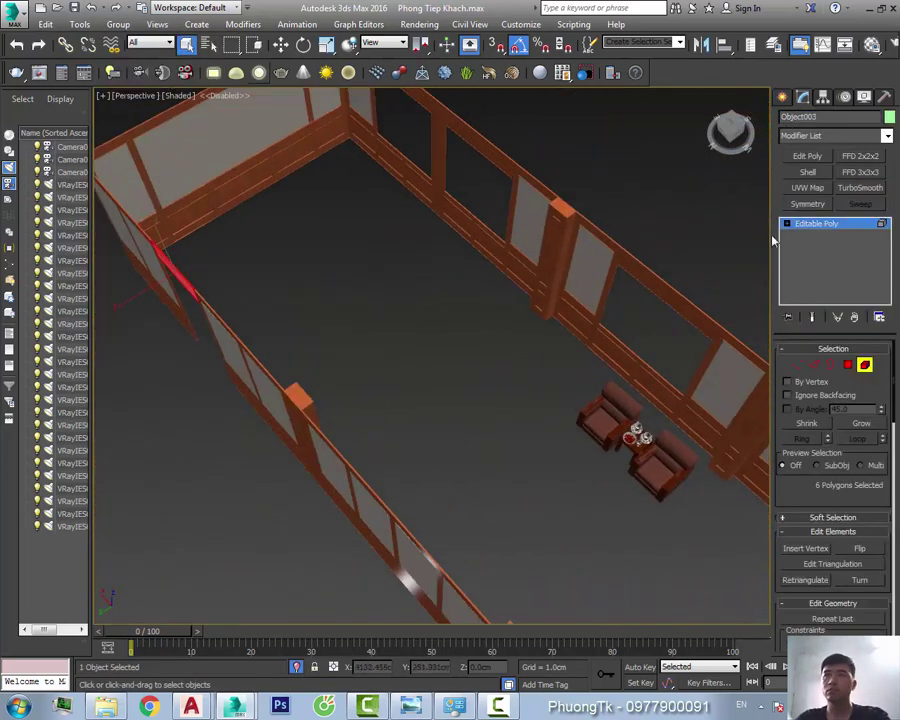
left_click(584, 405)
key("alt+q")
scroll(490, 380, "up", 5)
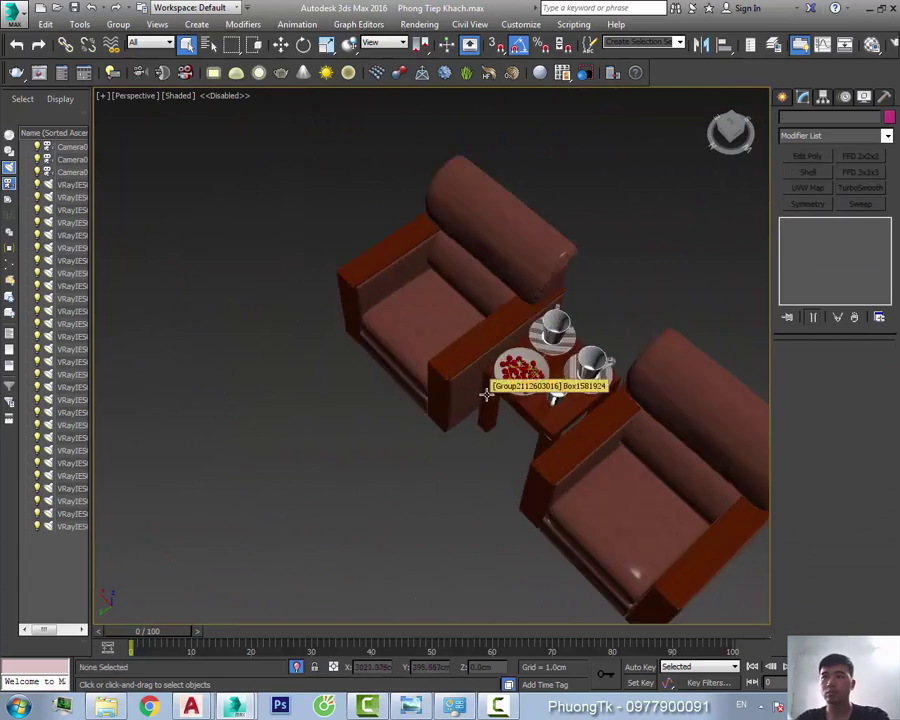
scroll(508, 219, "down", 5)
left_click(15, 14)
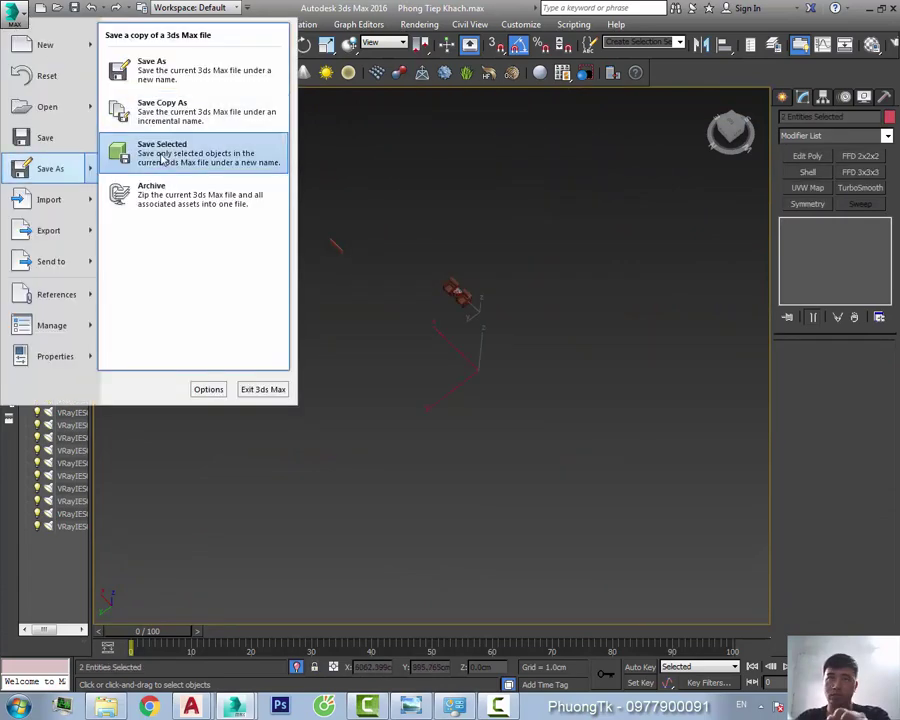
Save the selected sofa set to its own file, overwriting the existing one
left_click(180, 147)
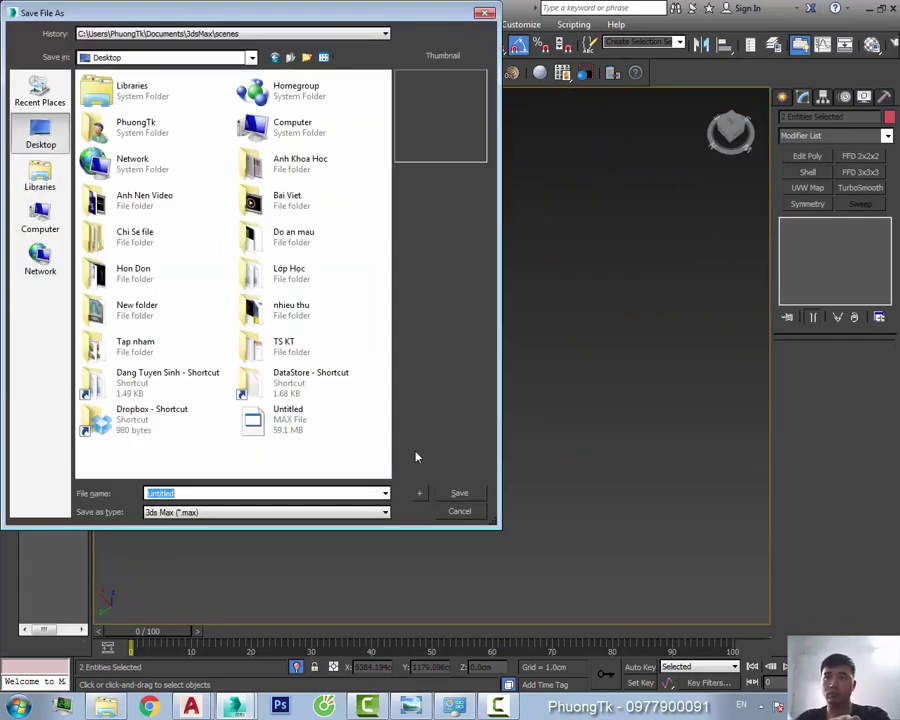
left_click(458, 488)
left_click(486, 402)
Import the new block.dwg table drawing with default options and select the table outline
left_click(15, 14)
mouse_move(48, 200)
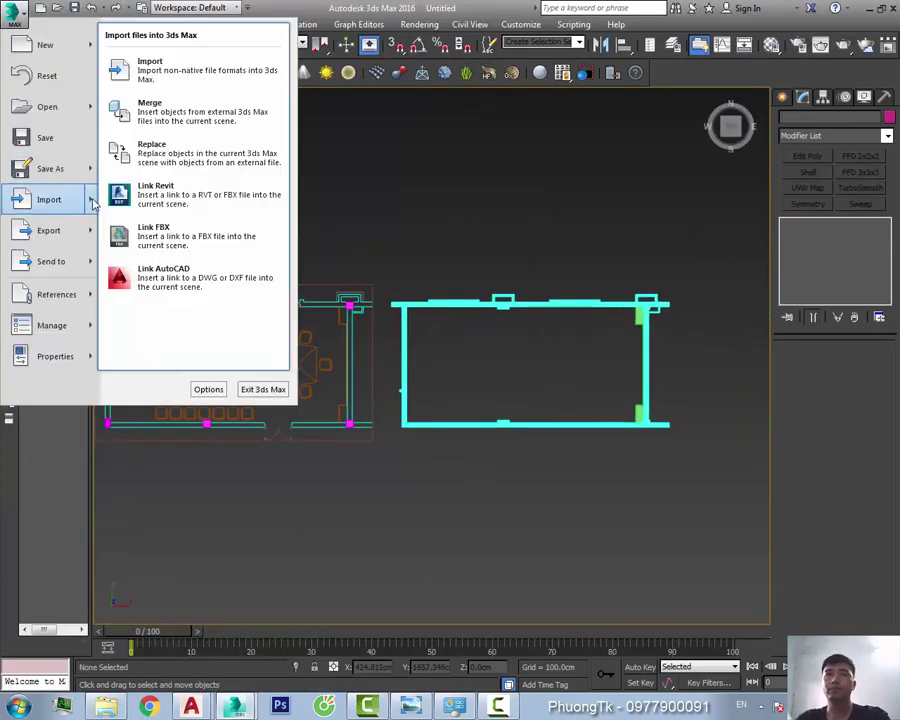
left_click(140, 162)
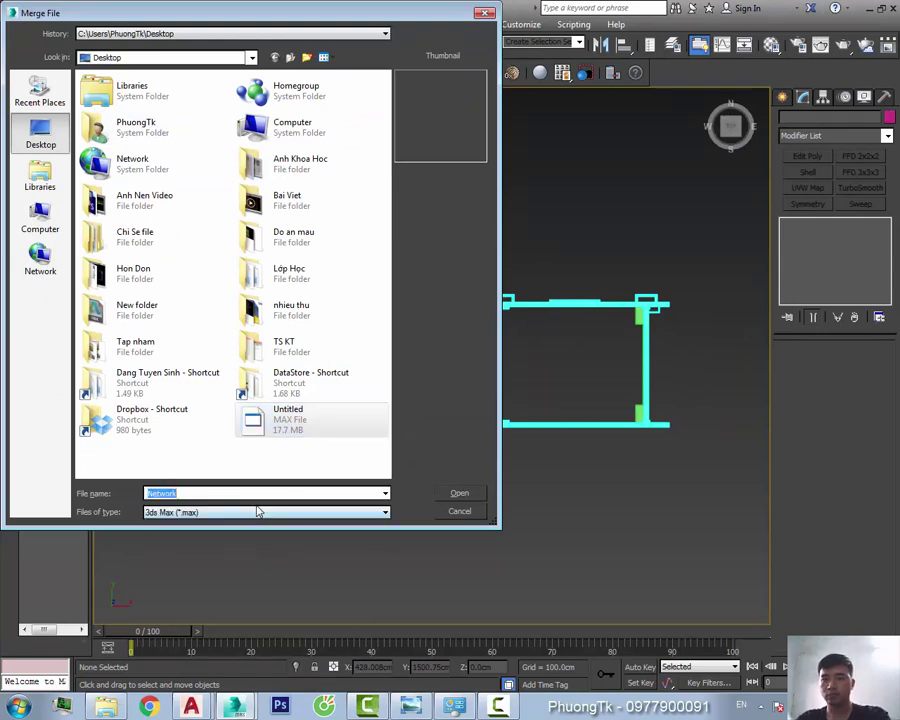
left_click(461, 494)
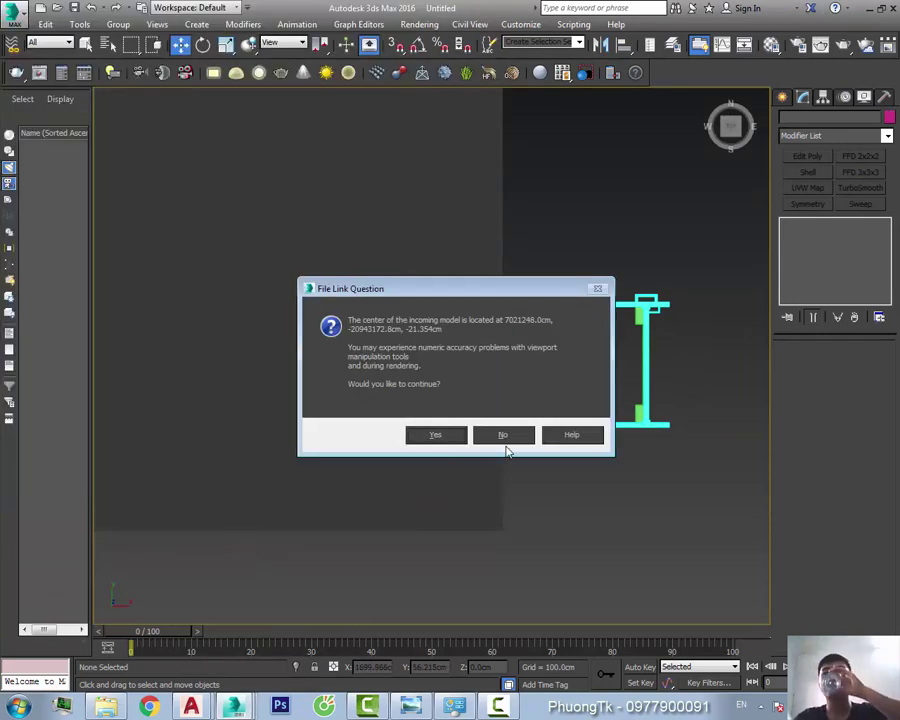
left_click(462, 440)
left_click(456, 204)
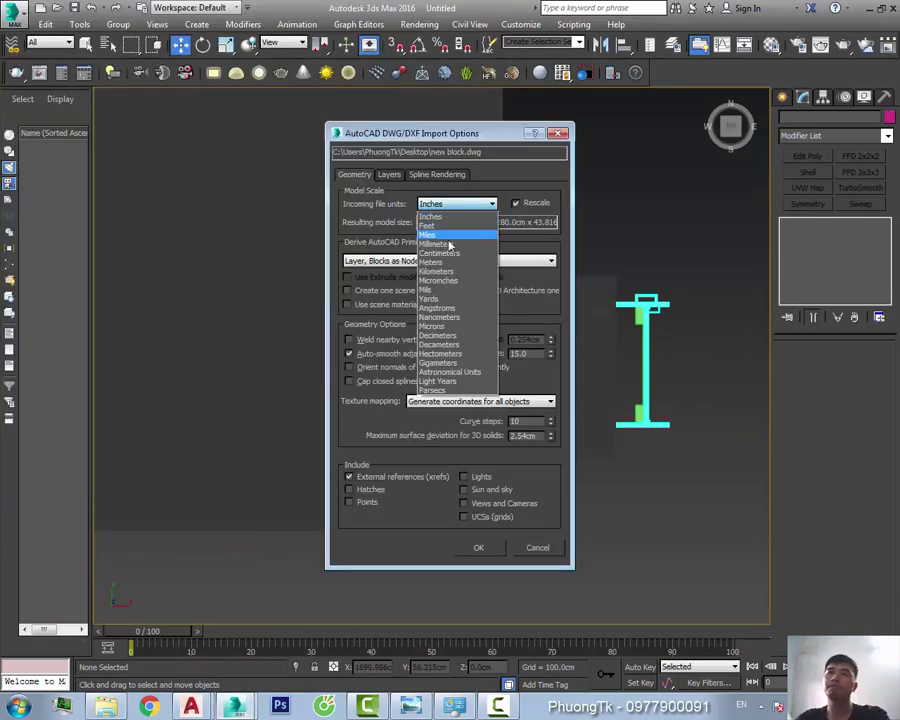
left_click(478, 547)
left_click(356, 232)
Add a Shell modifier to the table outline with a 6.0 cm outer amount
key("z")
left_click(808, 172)
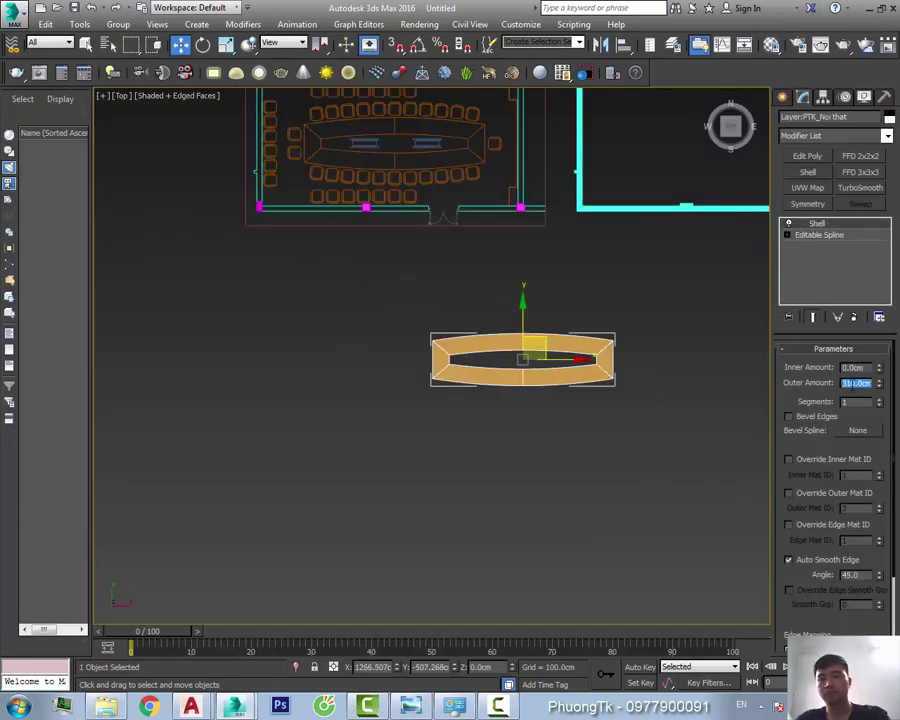
type("6")
key("Return")
middle_click_drag(509, 362, 402, 382)
scroll(402, 402, "up", 2)
Turn on snaps and move the shelled outline onto the plan's table
key("s")
left_click_drag(548, 419, 490, 152)
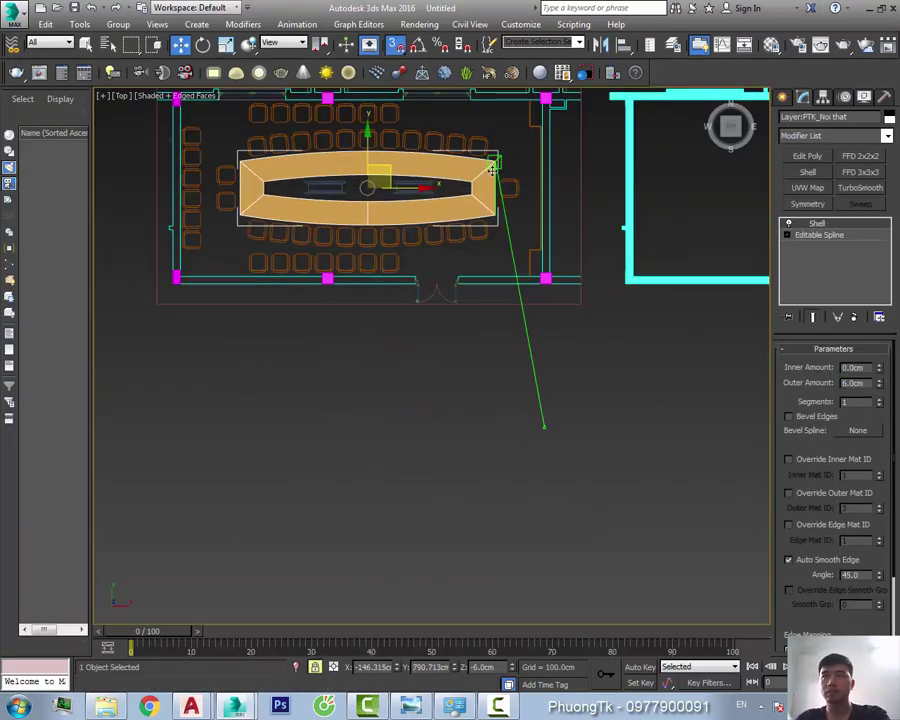
scroll(654, 308, "up", 3)
scroll(654, 308, "down", 1)
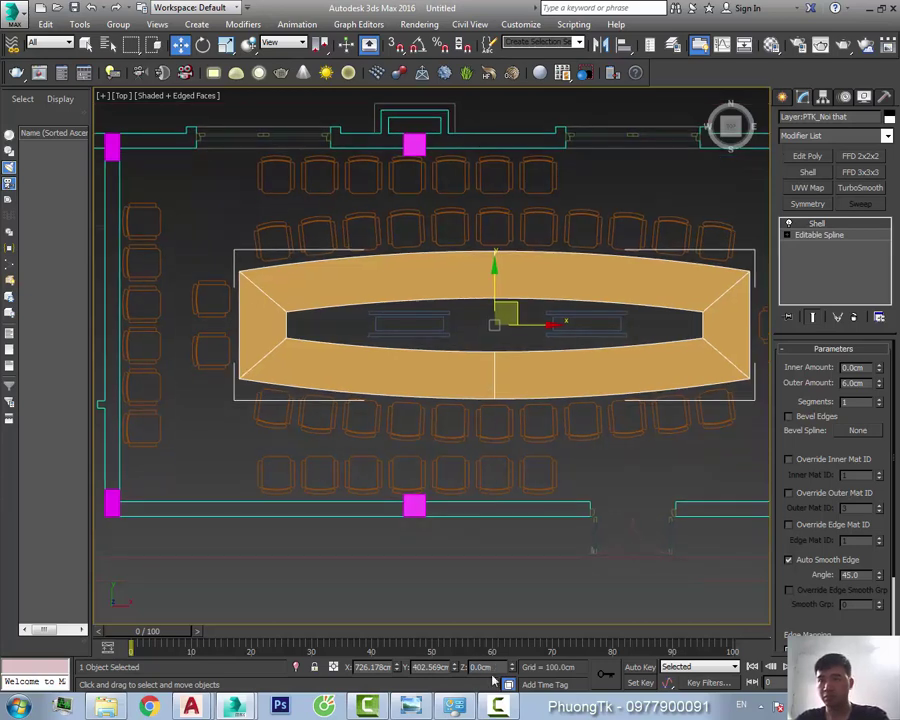
middle_click_drag(644, 345, 629, 433)
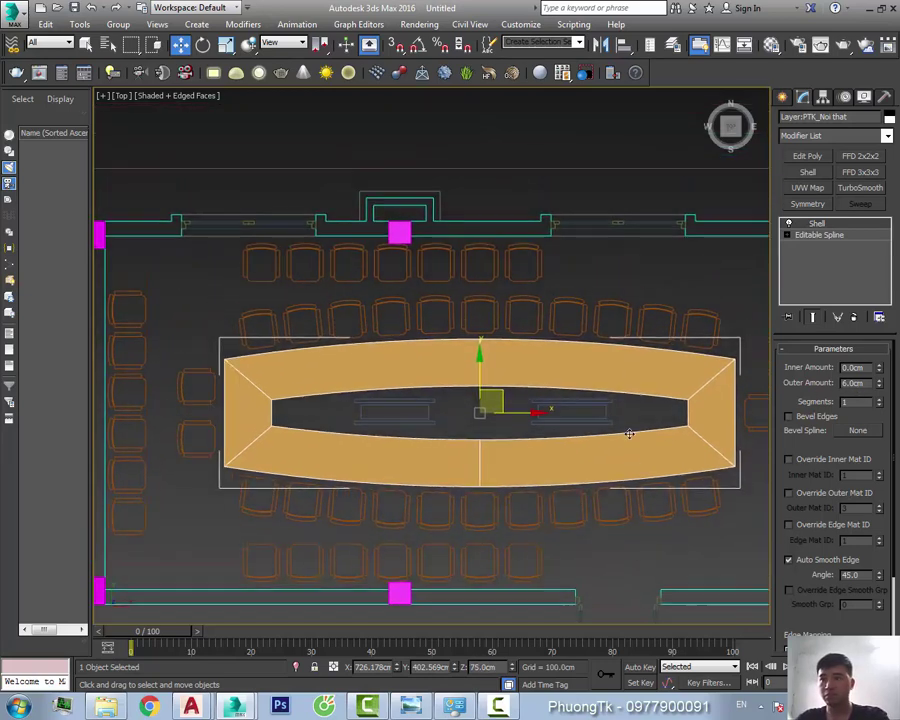
Convert the table to an Editable Poly and select its tabletop polygons in Perspective
mouse_move(568, 438)
middle_mouse_down("alt")
mouse_move(516, 410)
mouse_move(513, 418)
middle_mouse_up("alt")
key("p")
right_click(513, 418)
left_click(703, 568)
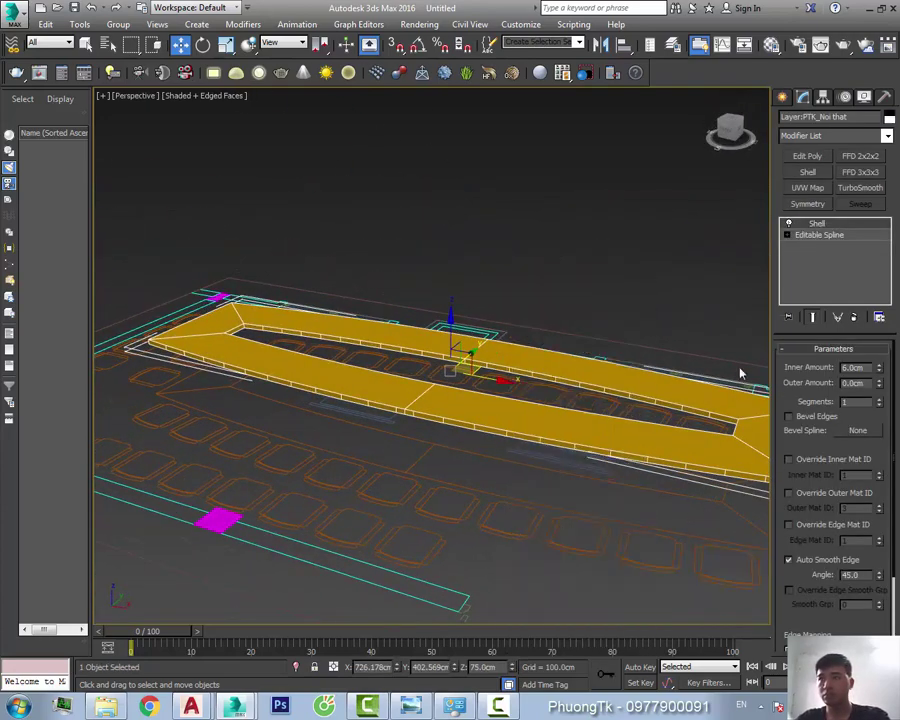
left_click(600, 443)
middle_click_drag(600, 443, 512, 422, "alt")
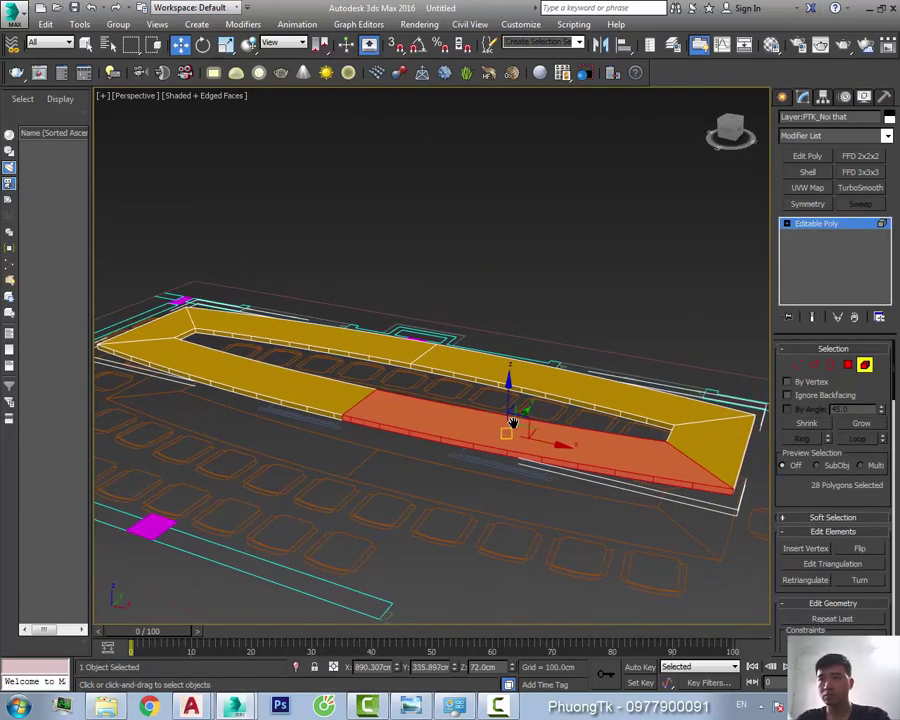
mouse_move(548, 318)
middle_mouse_down("alt")
mouse_move(468, 436)
mouse_move(480, 490)
middle_mouse_up("alt")
Exit polygon editing, revert the table to its shelled outline, and deselect everything
key("6")
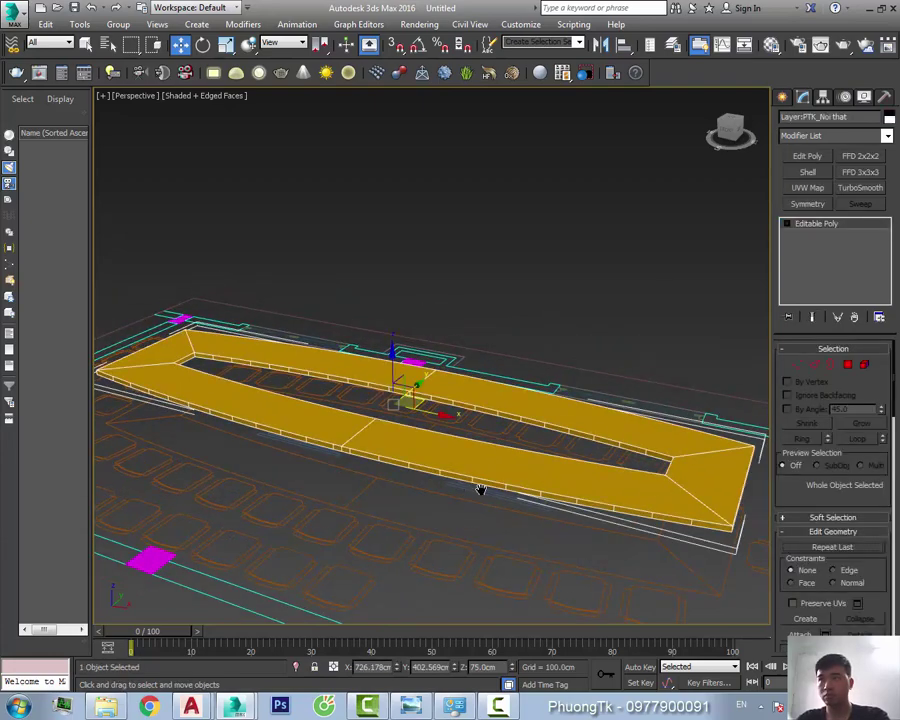
key("t")
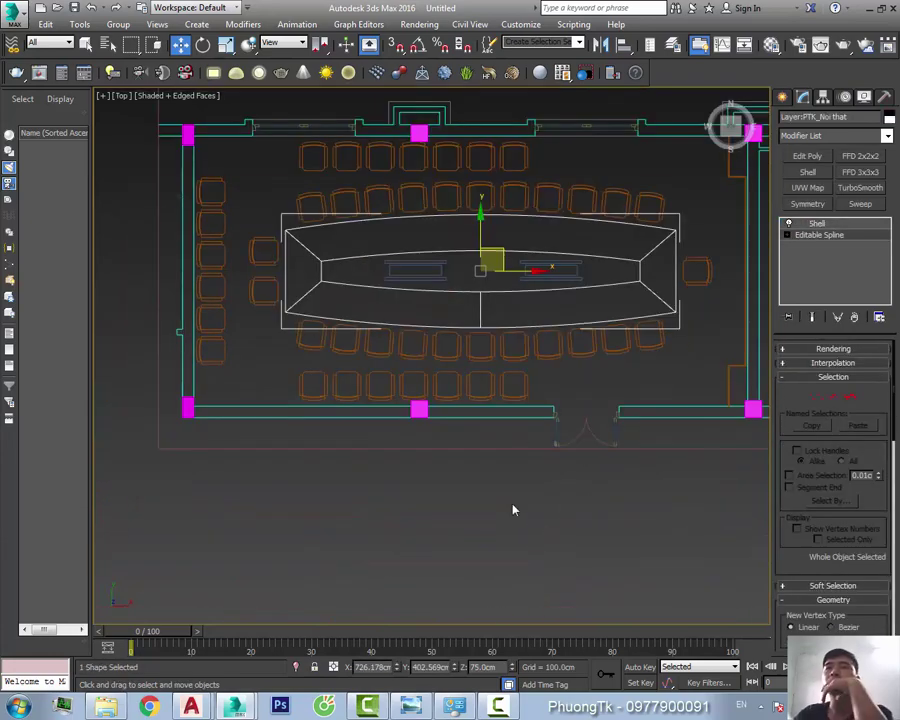
left_click(376, 536)
left_click(200, 648)
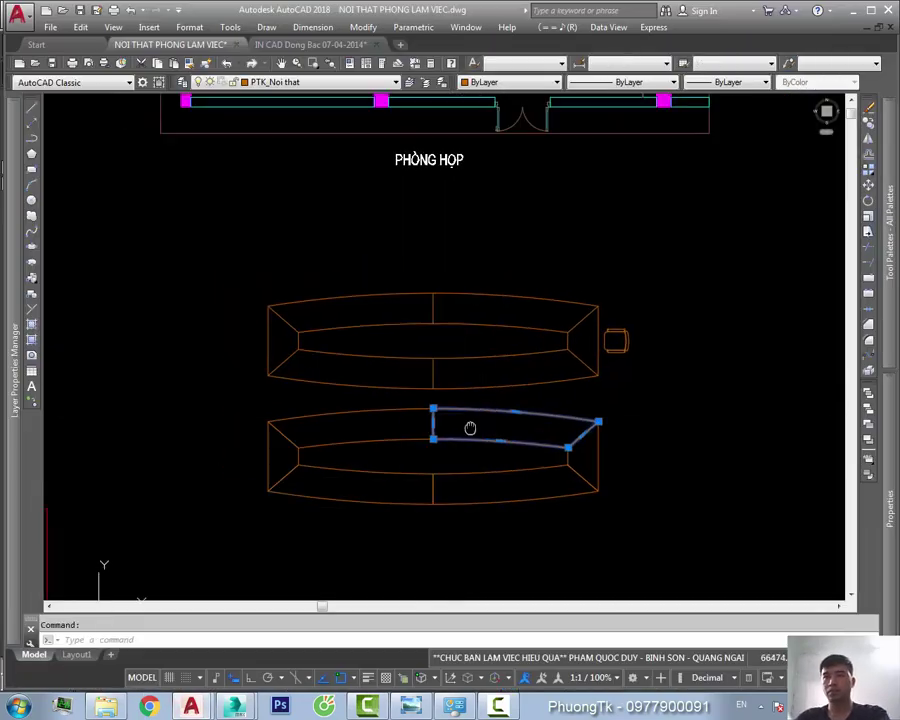
scroll(469, 360, "up", 4)
Start an Offset in AutoCAD and a selection window, then cancel both
type("o")
key("Return")
type("1")
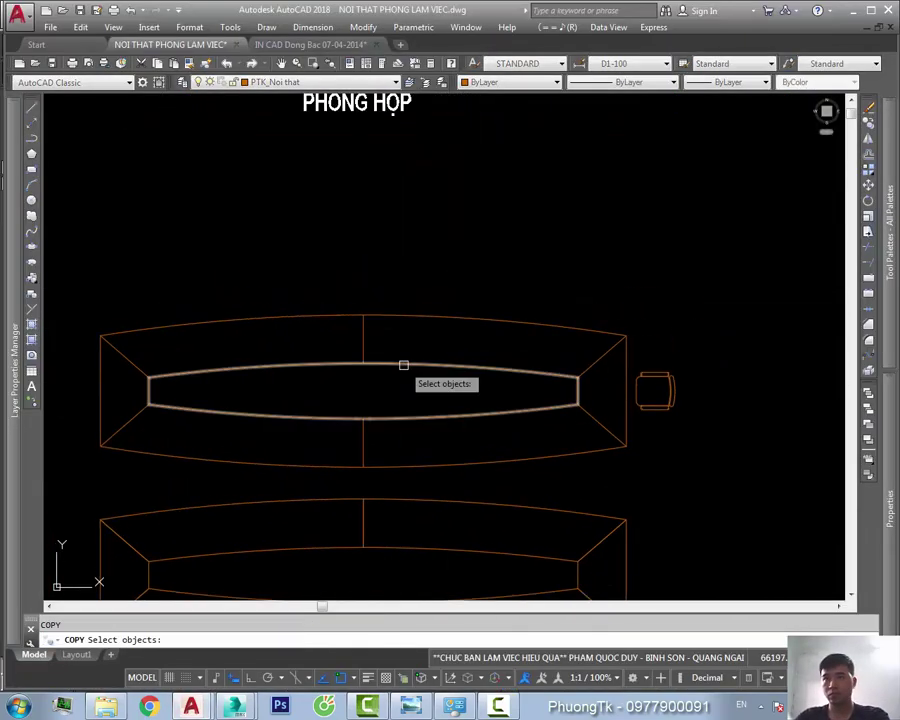
type("0")
key("Return")
key("Escape")
key("Return")
key("Escape")
left_click(438, 422)
scroll(438, 422, "up", 2)
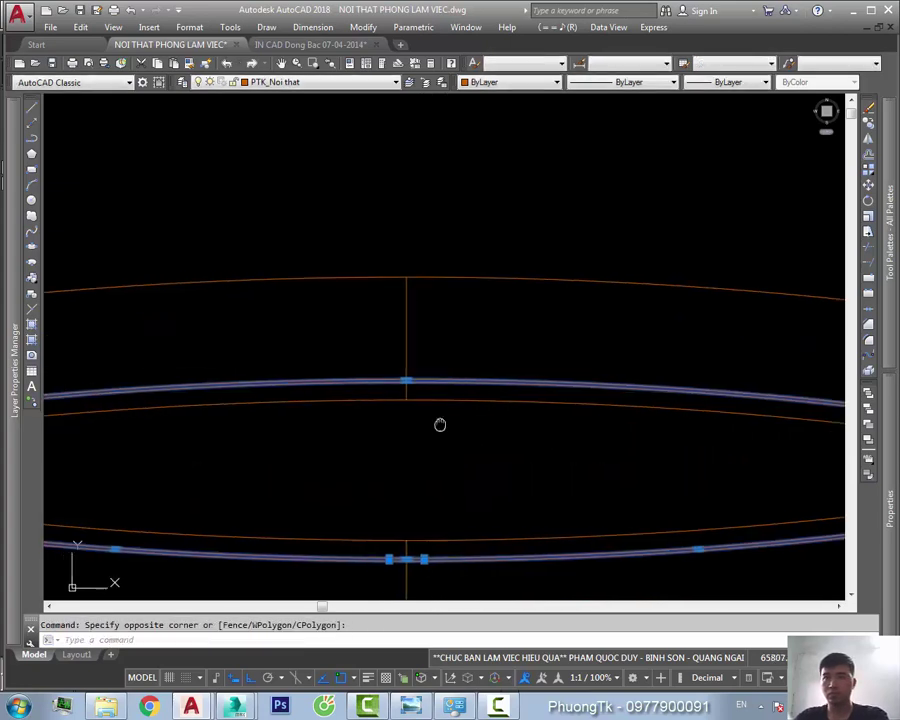
scroll(479, 312, "up", 2)
key("Escape")
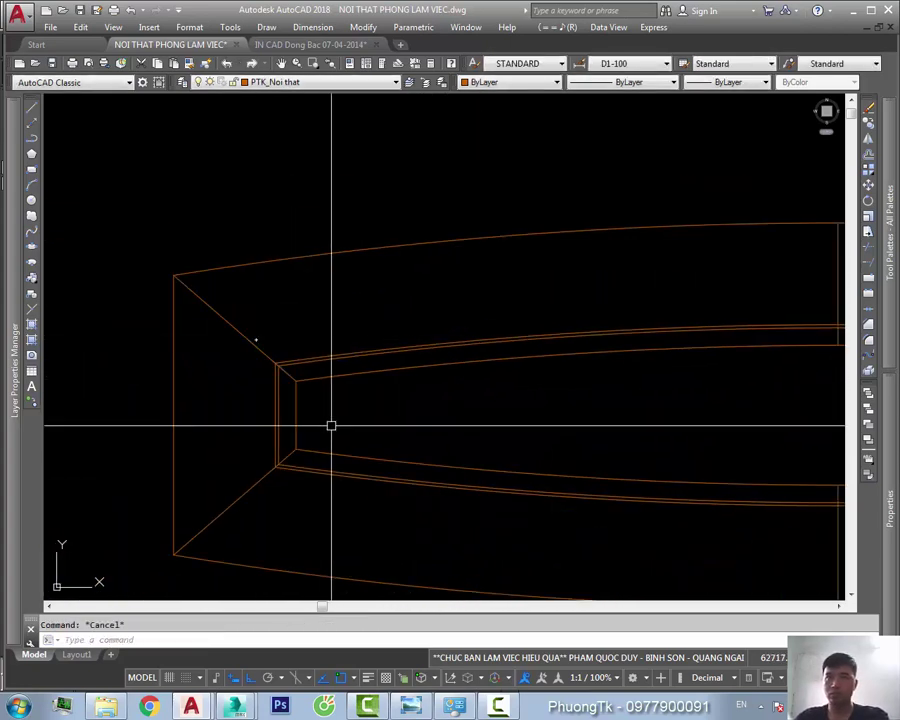
Pan to the table's left end, select the desk outline, and abandon a Copy
mouse_move(330, 422)
middle_mouse_down()
mouse_move(332, 328)
mouse_move(282, 365)
middle_mouse_up()
scroll(282, 365, "down", 3)
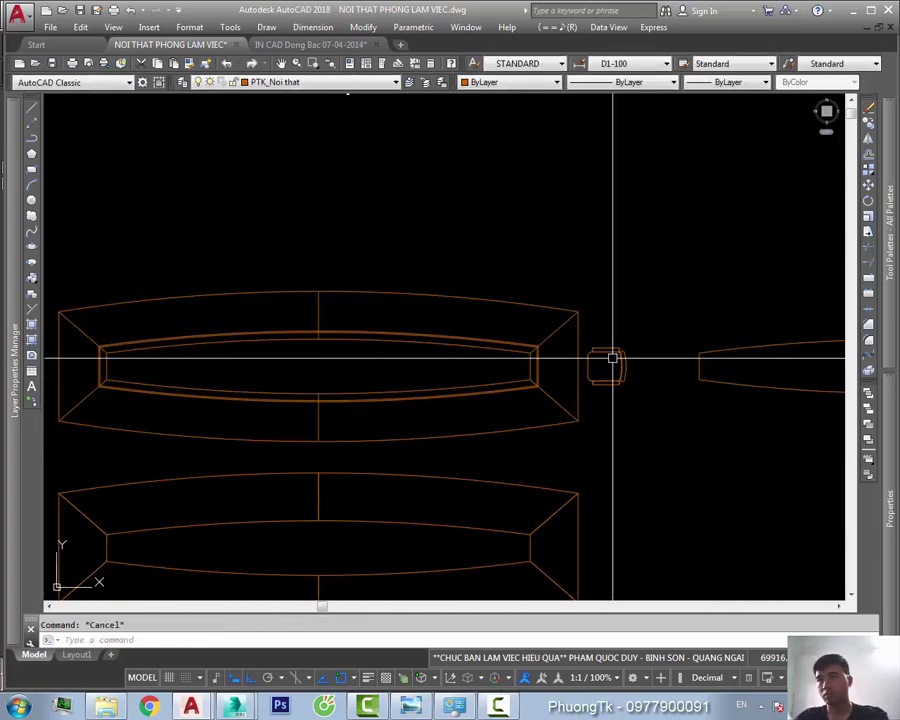
scroll(447, 350, "up", 3)
left_click(577, 392)
type("co")
key("Return")
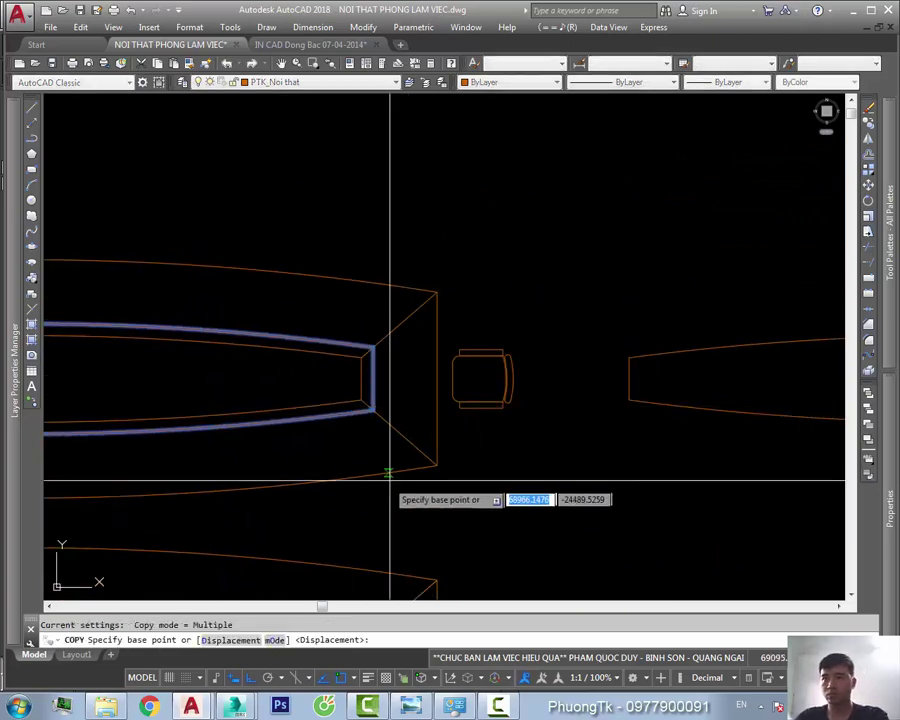
key("Escape")
scroll(613, 462, "down", 5)
scroll(490, 441, "up", 5)
Select the neighbouring desk's arc line, then deselect it
middle_click_drag(490, 441, 160, 405)
left_click(604, 428)
scroll(604, 448, "up", 3)
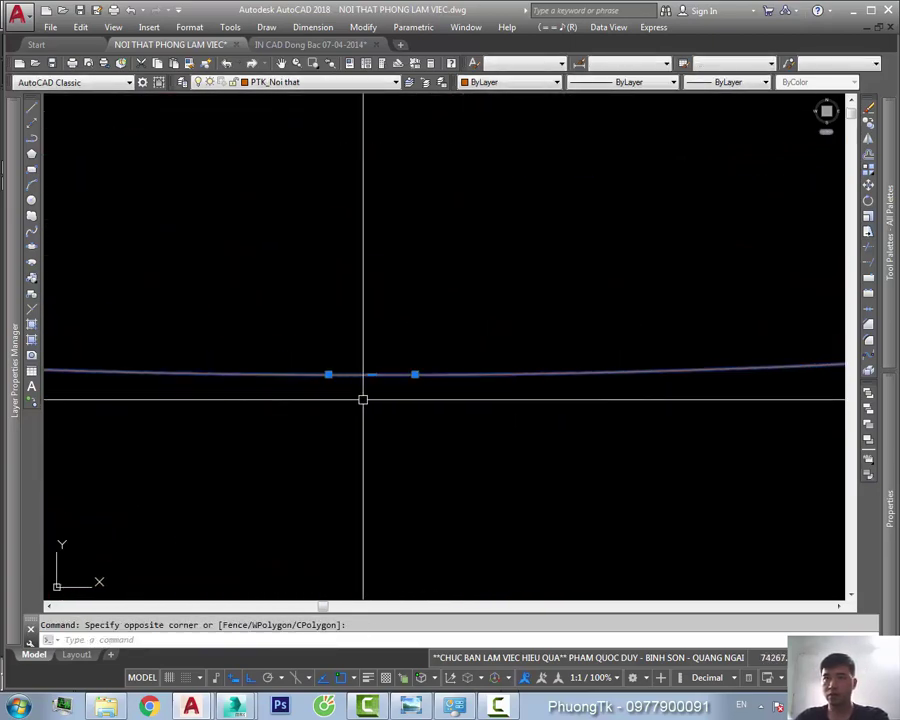
scroll(360, 395, "down", 5)
scroll(560, 444, "up", 3)
key("Escape")
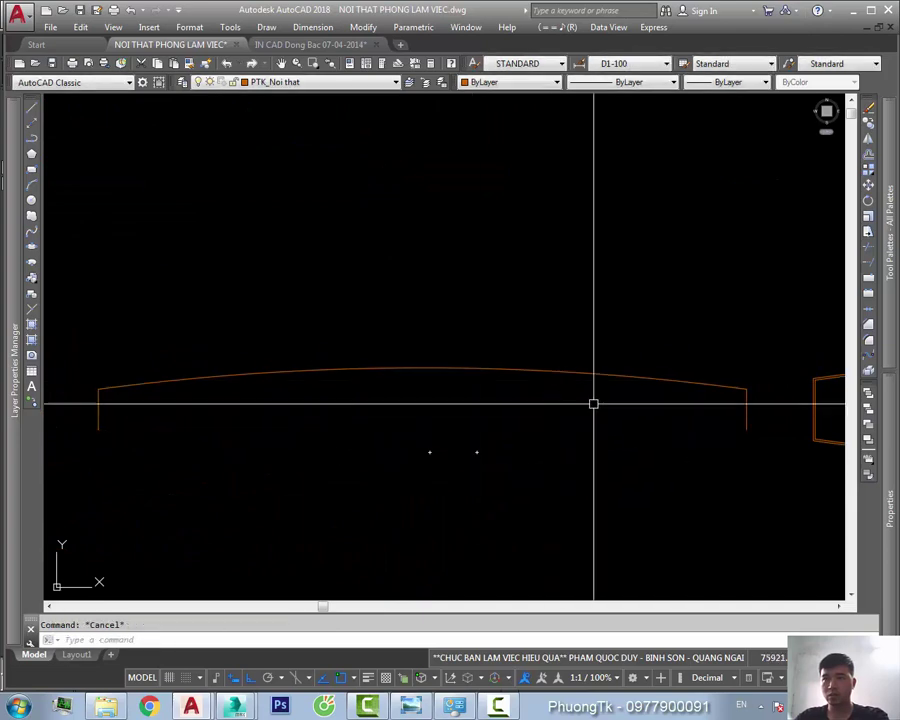
Mirror the arc desk line across a horizontal axis and join both arcs into one lens outline
type("mi")
key("Return")
left_click(560, 415)
left_click(733, 415)
key("Return")
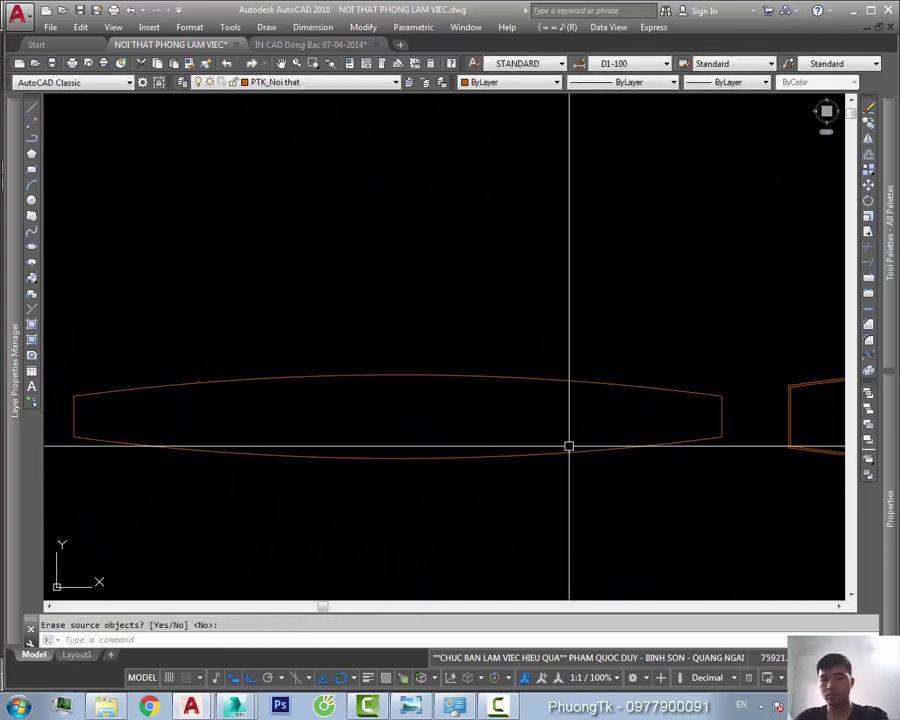
type("jects:")
key("Return")
scroll(516, 476, "down", 3)
Start a Copy on the lens outline, then cancel it
type("co")
key("Return")
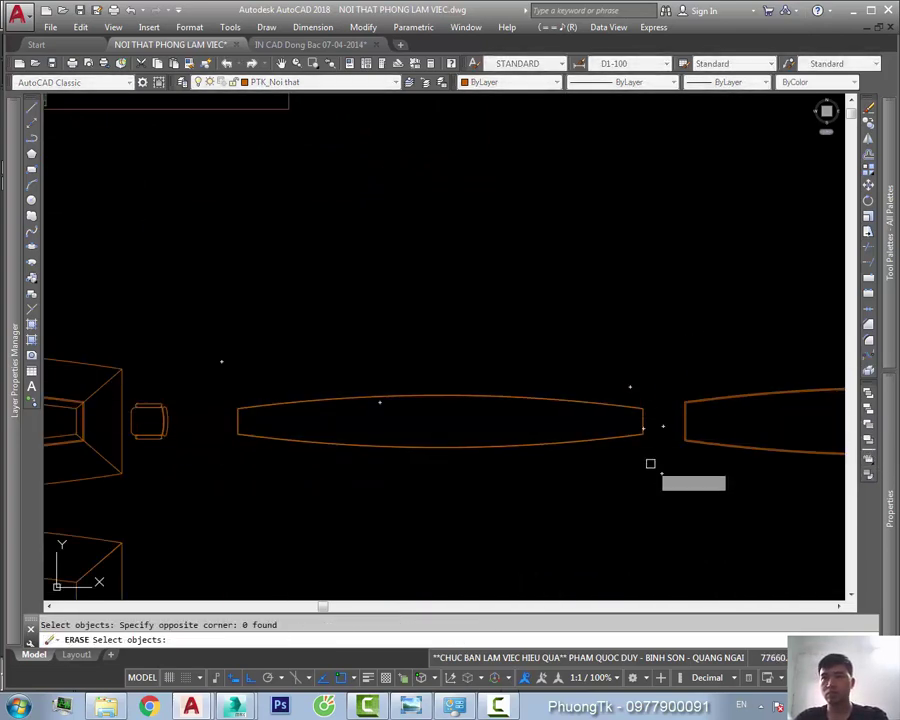
key("Return")
left_click(606, 383)
key("Escape")
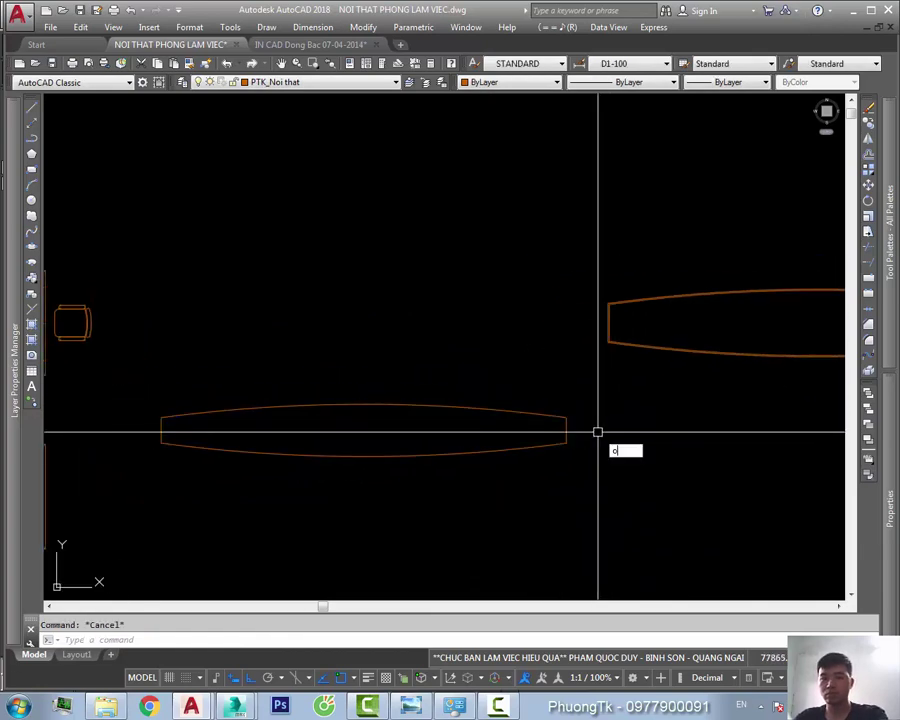
Offset the lens outline inward to form a double-line rim around the tabletop
type("o")
key("Return")
key("Return")
left_click(520, 406)
left_click(363, 430)
type("1")
key("Return")
left_click(540, 412)
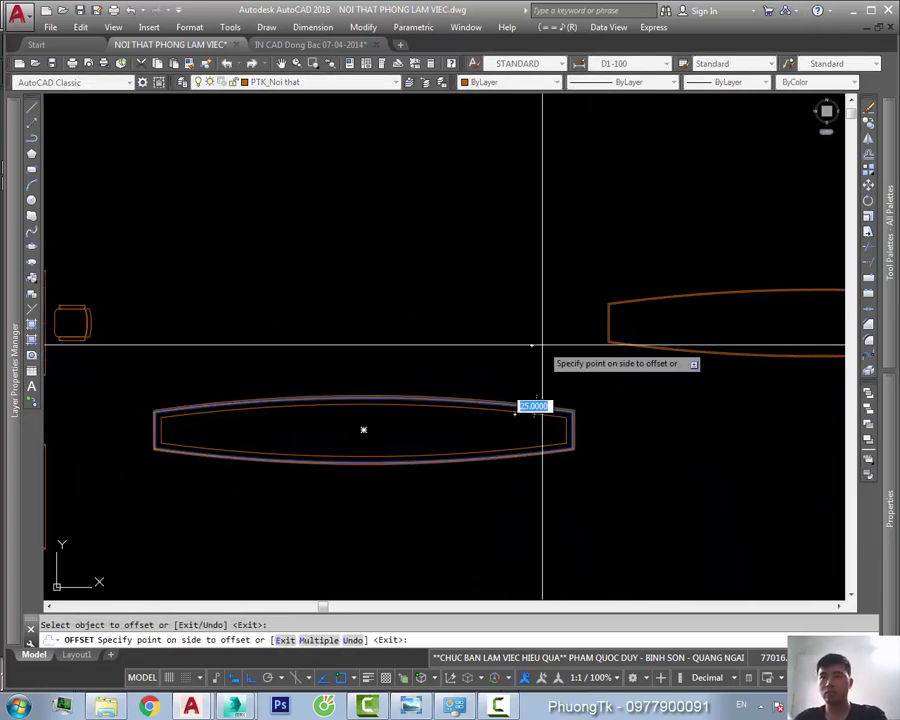
left_click(540, 344)
key("Escape")
scroll(583, 366, "down", 2)
key("Escape")
Window-select the whole desk and WBLOCK it to new block.dwg, overwriting the existing file
left_click(654, 310)
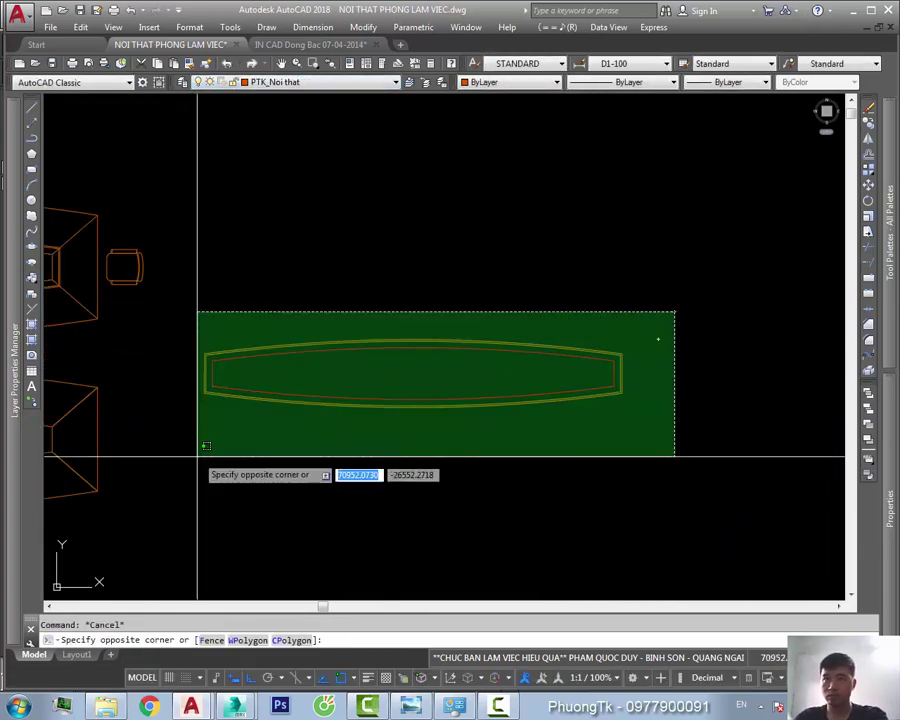
left_click(196, 458)
type("w")
key("Return")
key("Return")
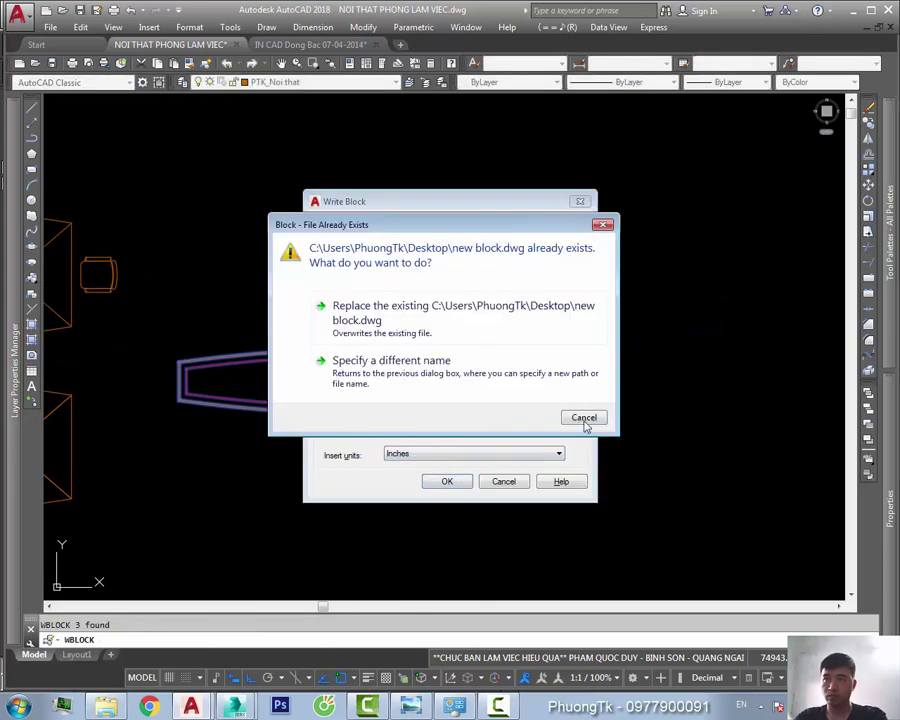
left_click(582, 415)
left_click(447, 481)
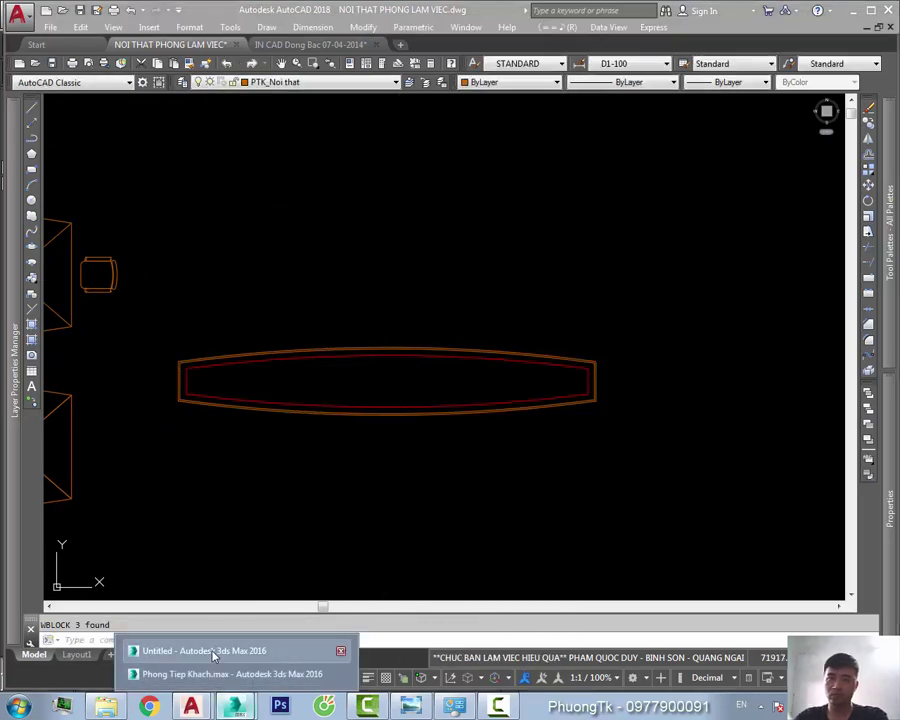
Save the 3ds Max scene as 'Phong Hop Truc Tuyen' in the project's Max folder
left_click(213, 651)
key("ctrl+s")
left_click(230, 34)
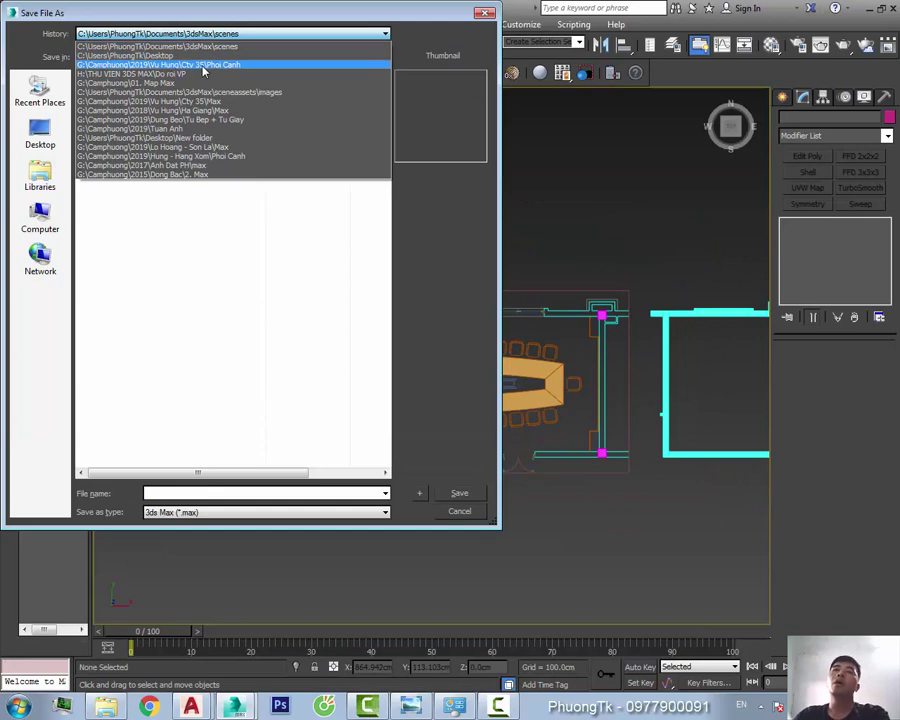
left_click(204, 65)
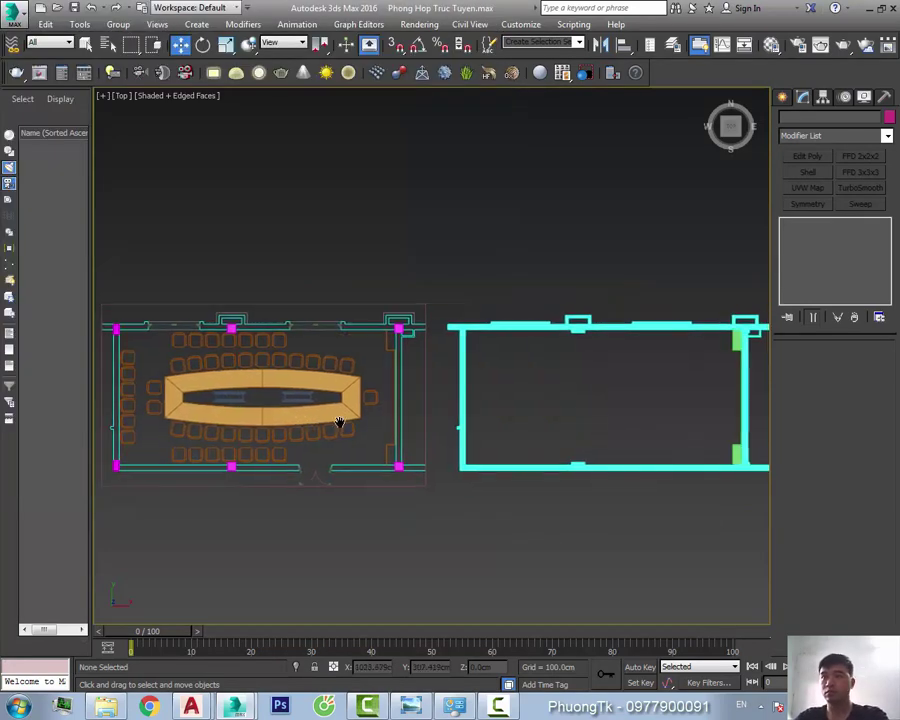
Import new block.dwg, accept the import options and select the imported lens outline
middle_click_drag(350, 400, 515, 400)
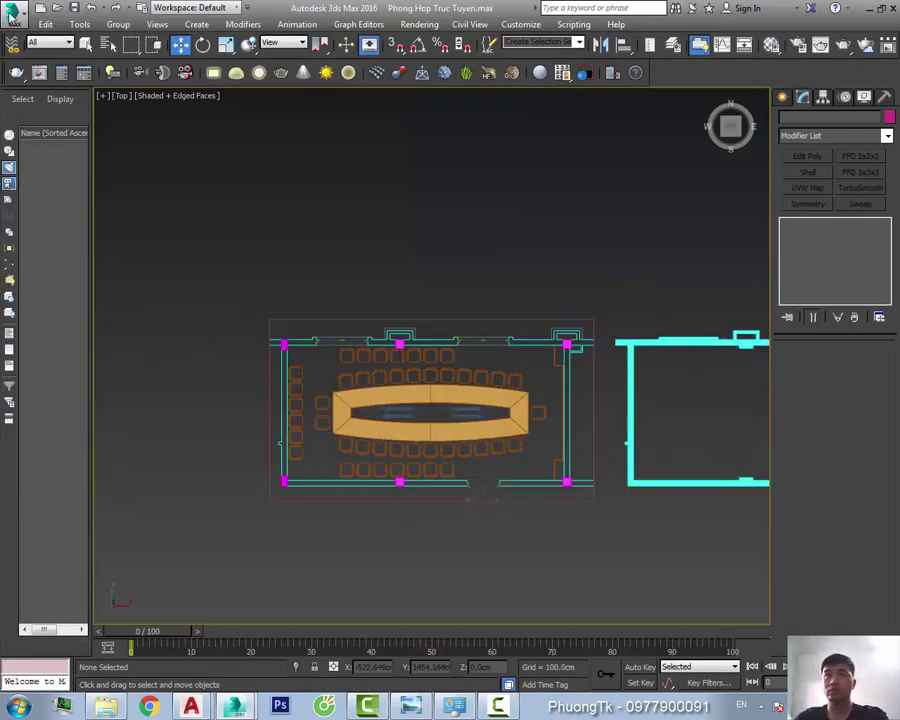
left_click(14, 12)
left_click(152, 122)
left_click(452, 497)
left_click(478, 545)
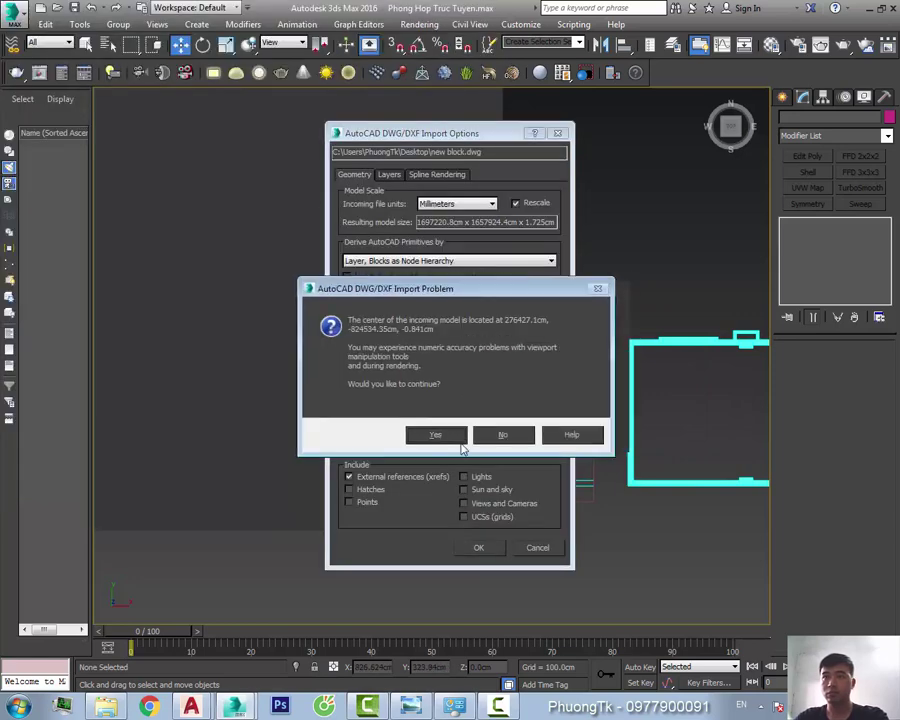
left_click(430, 432)
scroll(410, 405, "up", 5)
left_click(410, 405)
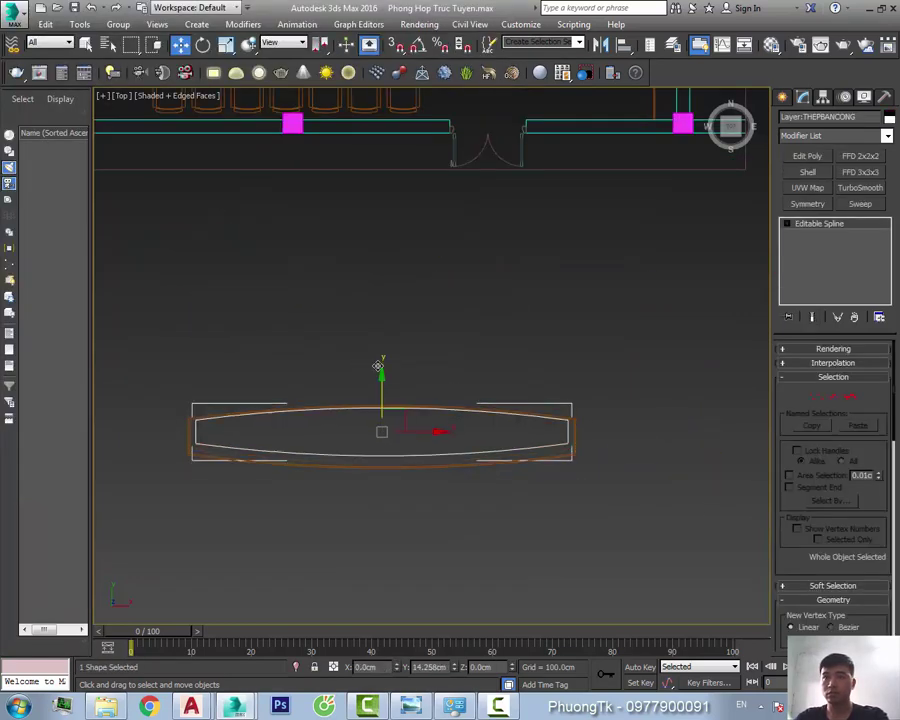
Add a Shell modifier to the lens outline with a 69 cm Outer Amount
left_click(808, 172)
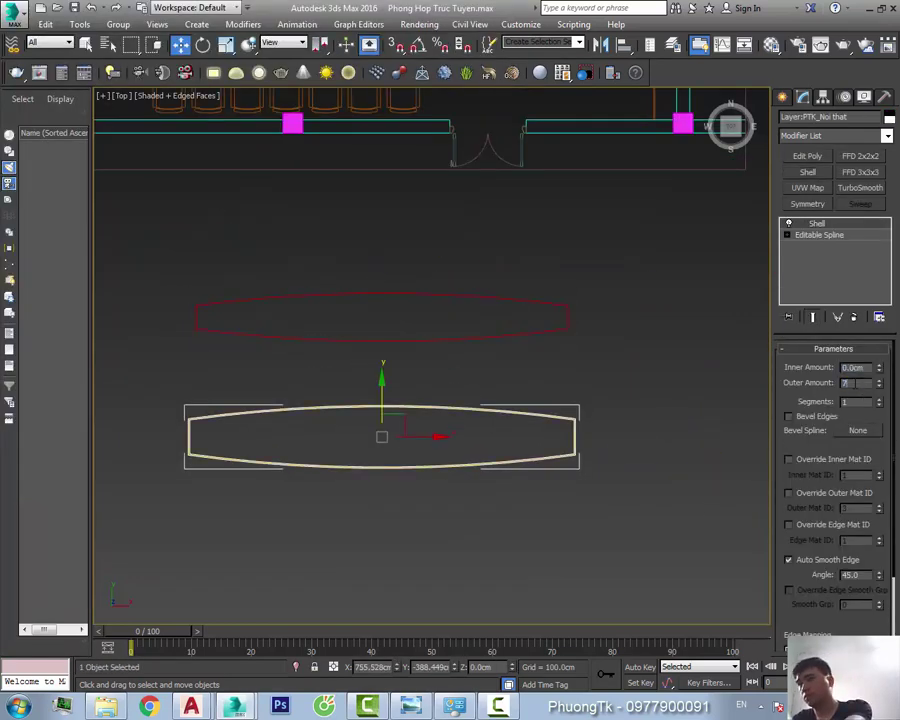
scroll(516, 396, "down", 2)
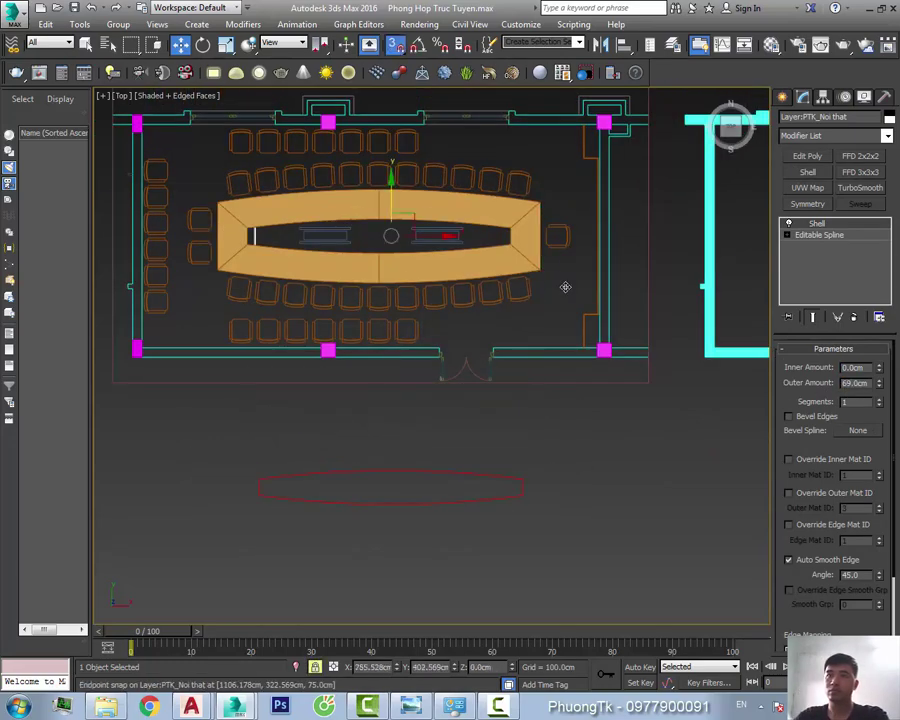
key("F3")
scroll(565, 287, "up", 3)
scroll(492, 330, "up", 2)
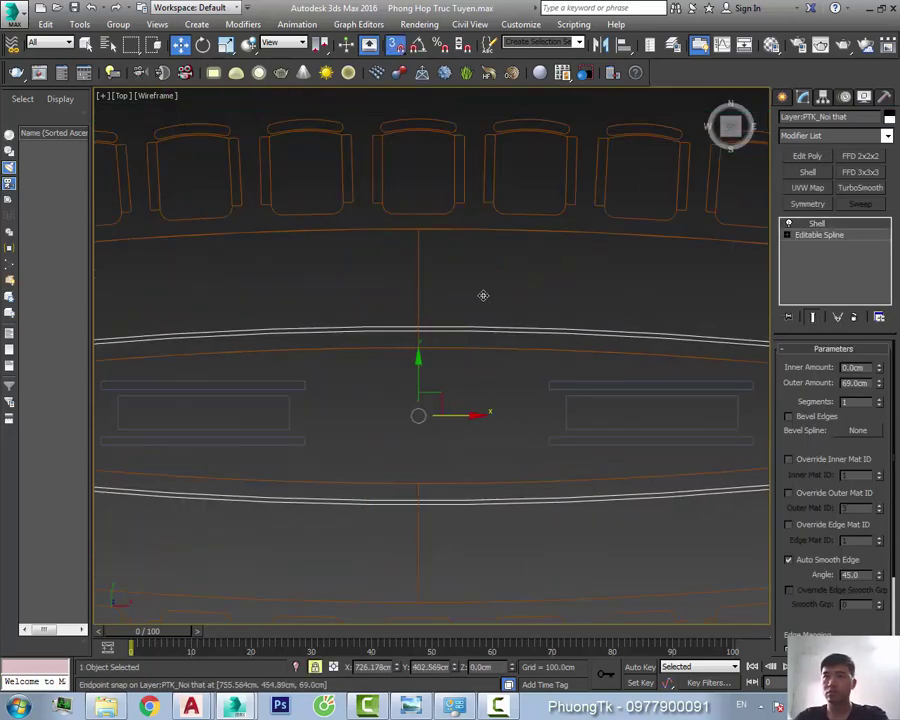
scroll(470, 400, "down", 3)
Orbit the perspective view to inspect the shelled desk panel, then return to wireframe top view
key("F3")
middle_click_drag(460, 408, 490, 318, "alt")
key("p")
scroll(545, 318, "up", 3)
mouse_move(545, 318)
middle_mouse_down("alt")
mouse_move(578, 357)
mouse_move(416, 380)
mouse_move(434, 354)
mouse_move(426, 428)
mouse_move(426, 382)
middle_mouse_up("alt")
key("t")
key("F3")
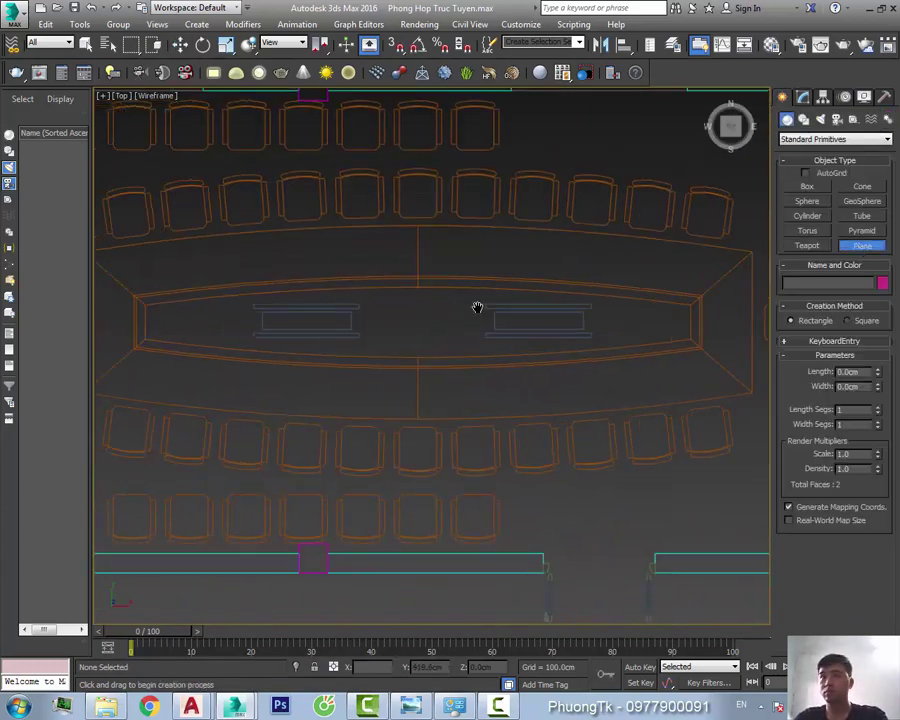
Draw a small plane below the table edge, convert it to Editable Poly and reshape it into a thin bar
scroll(443, 365, "up", 3)
left_click_drag(443, 365, 474, 423)
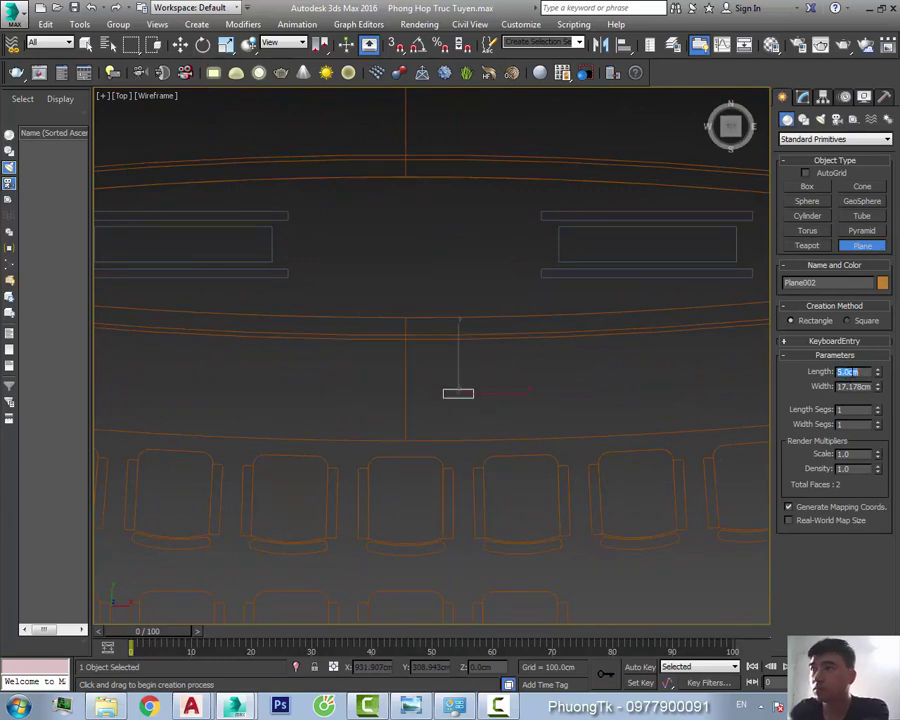
scroll(476, 366, "up", 3)
right_click(484, 362)
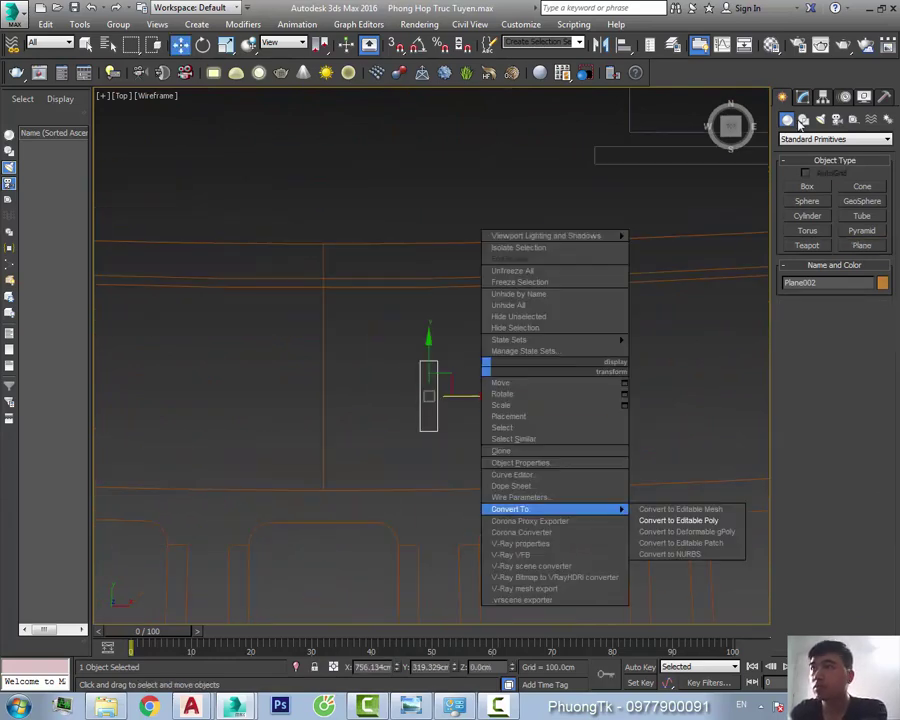
left_click(808, 172)
left_click_drag(585, 413, 535, 415)
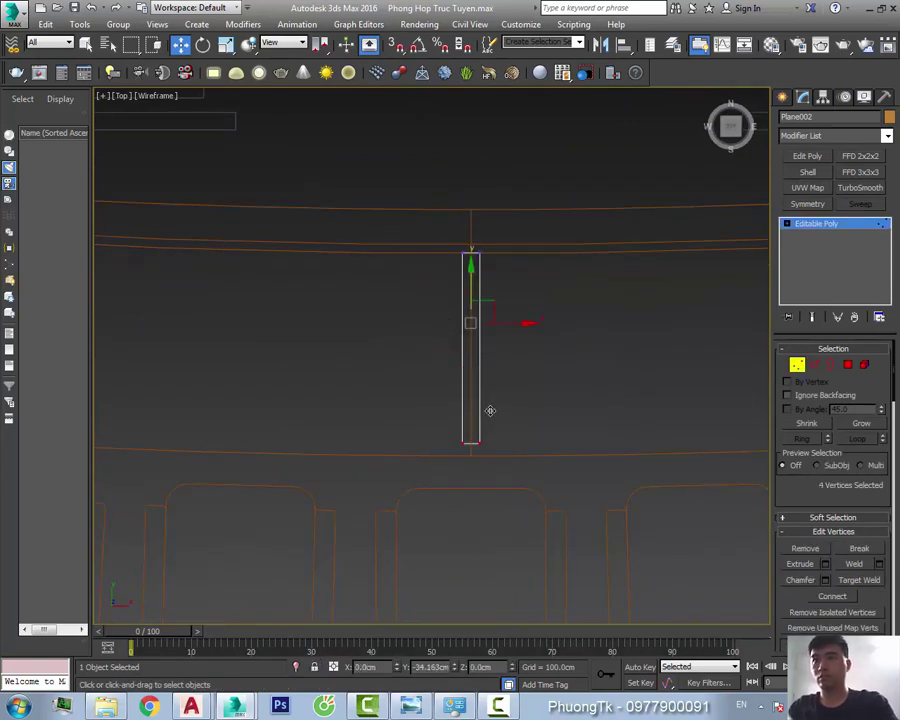
Select all the bar's polygons and copy them into a second bar piece
key("4")
scroll(490, 410, "down", 2)
middle_click_drag(490, 410, 333, 387)
key("Return")
scroll(532, 407, "down", 1)
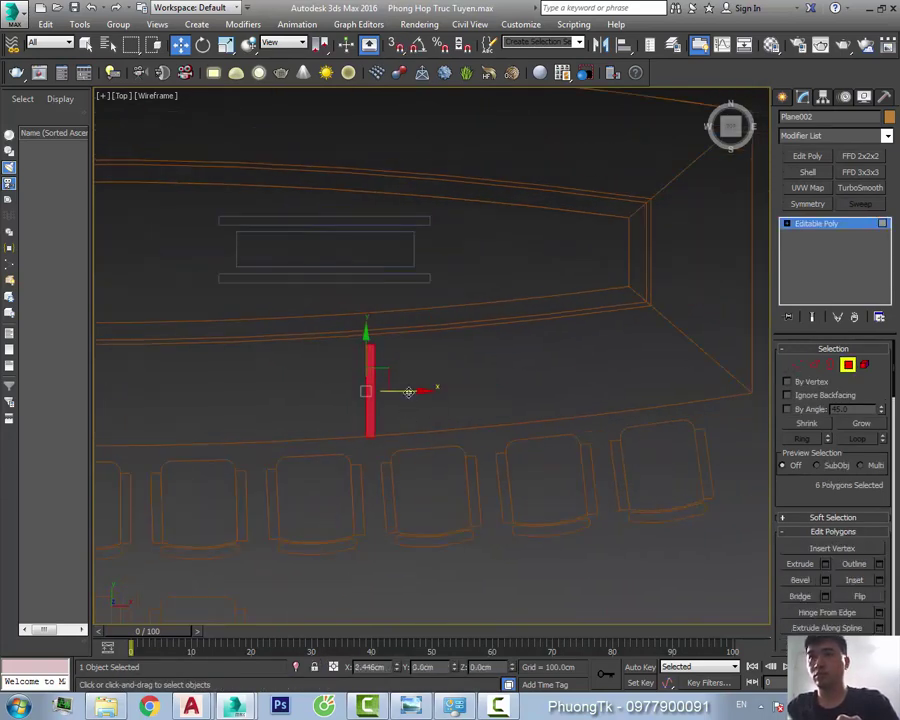
middle_click_drag(403, 382, 497, 395)
left_click(595, 426)
scroll(595, 426, "up", 5)
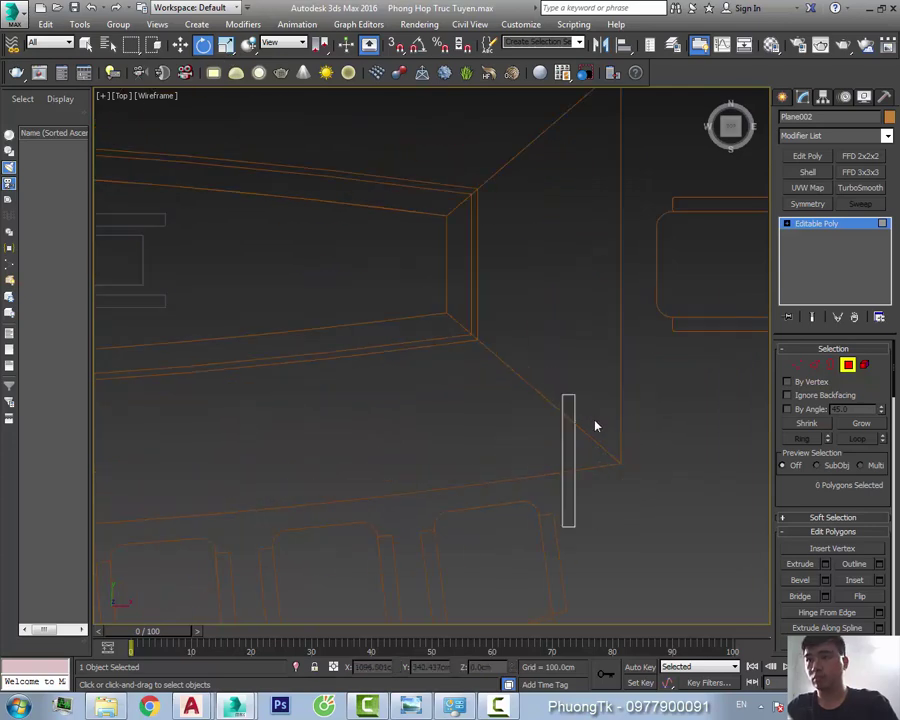
scroll(627, 438, "down", 2)
In Element mode, Shift-move a copy of the bar as a separate element
key("5")
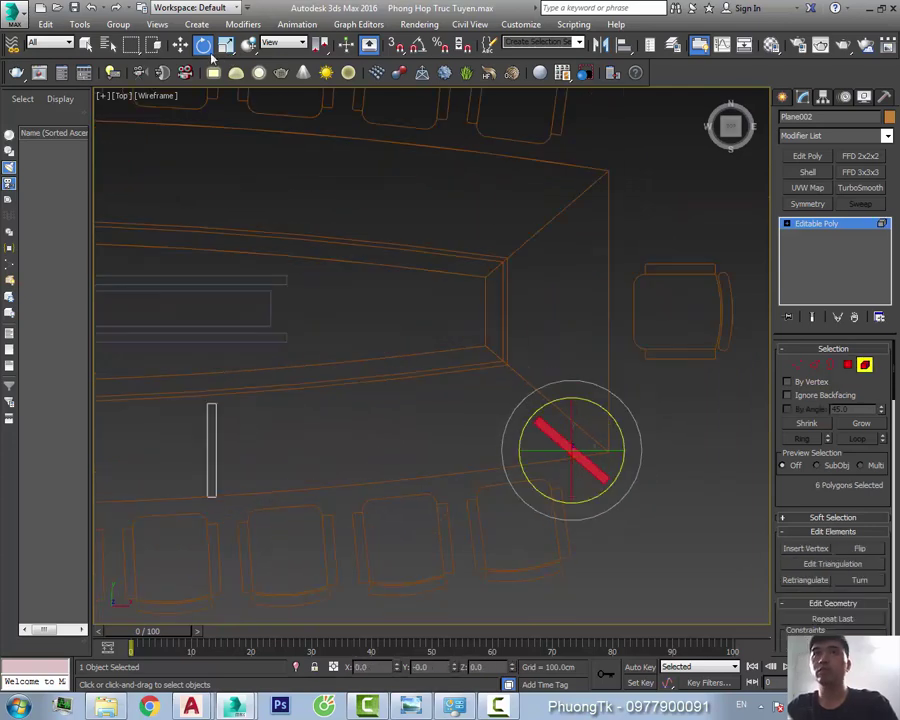
key("1")
scroll(551, 370, "up", 2)
middle_click_drag(551, 370, 508, 441)
key("5")
left_click_drag(530, 510, 528, 362, "shift")
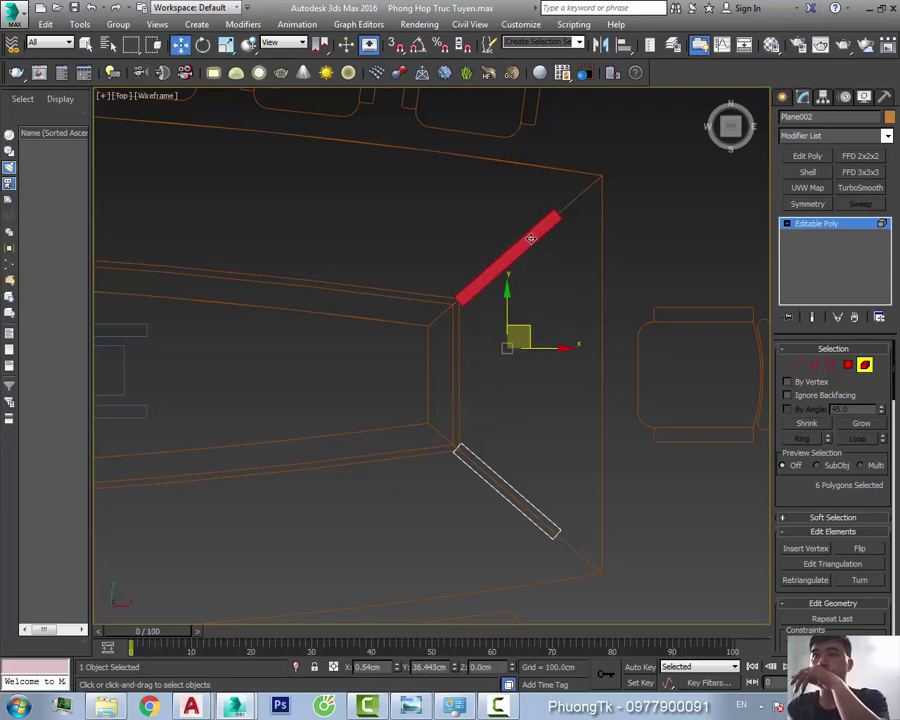
Rotate the bar copies into angled positions at the table's right end
key("e")
key("z")
scroll(523, 283, "down", 3)
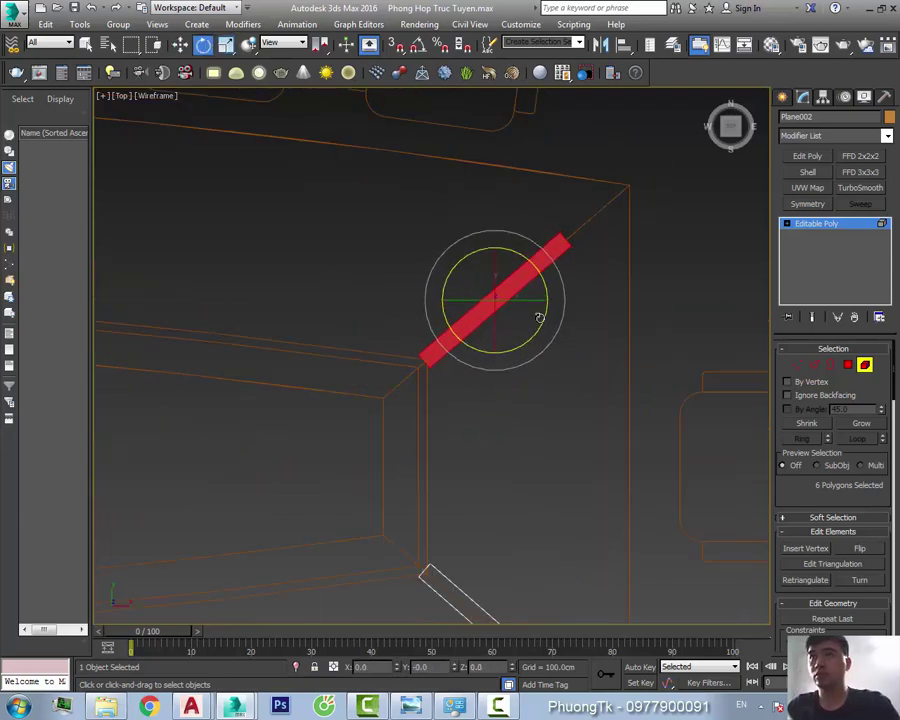
scroll(538, 316, "down", 3)
left_click(649, 416)
middle_click_drag(649, 416, 522, 428, "alt")
key("t")
scroll(372, 333, "up", 3)
scroll(372, 333, "down", 3)
Shift-rotate a clone of the upright bar, turning it 180 degrees
left_click(411, 444)
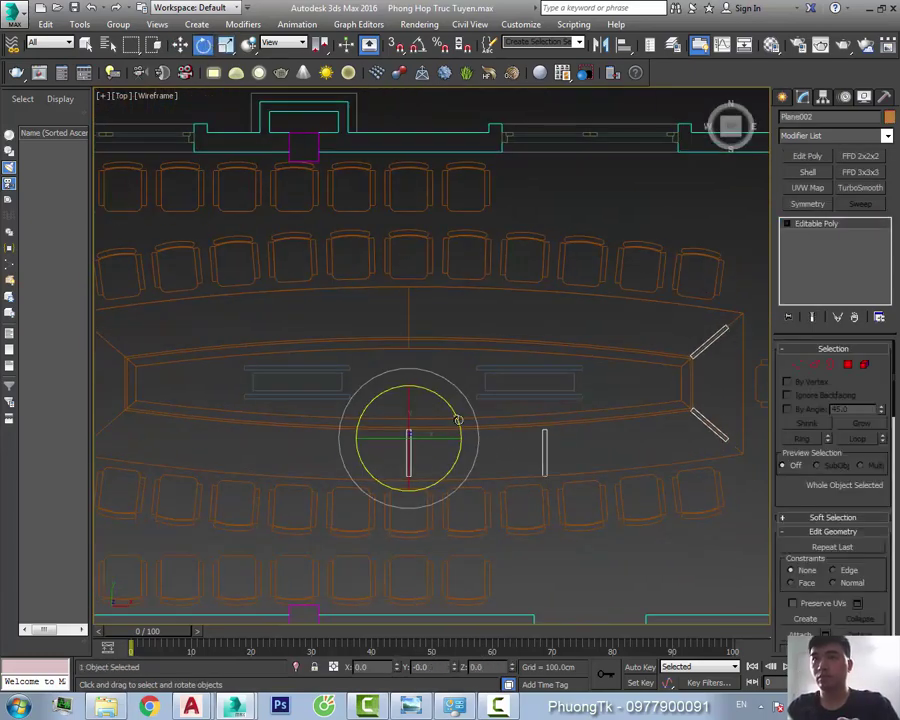
left_click_drag(411, 444, 520, 432, "shift")
left_click(449, 408)
scroll(517, 403, "up", 2)
left_click_drag(430, 350, 517, 403)
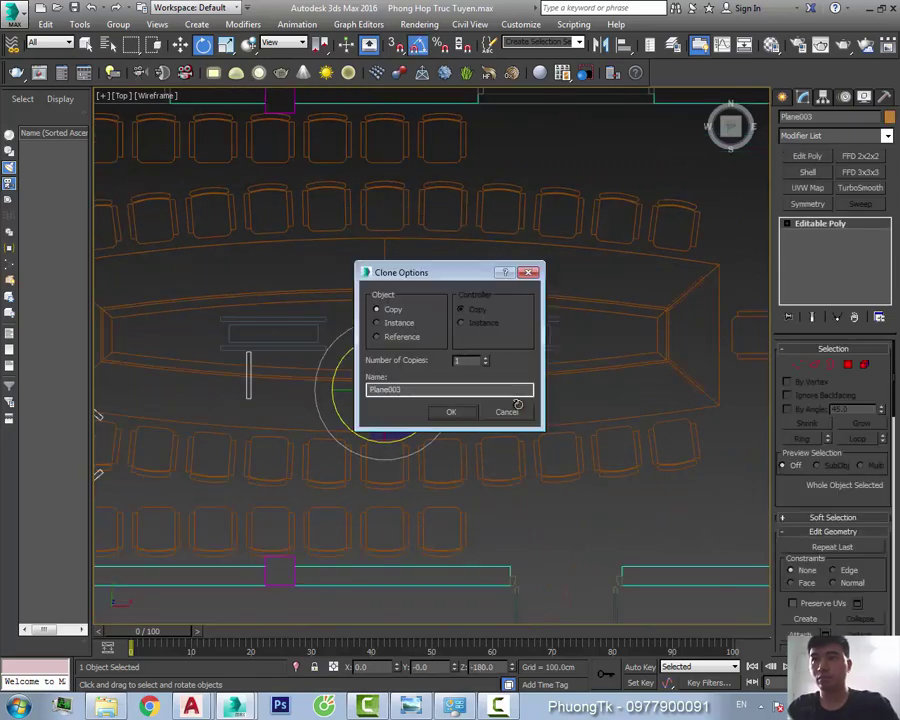
Confirm the flipped copy of the bar as Plane003
left_click(451, 412)
key("w")
scroll(440, 400, "up", 3)
scroll(440, 400, "down", 3)
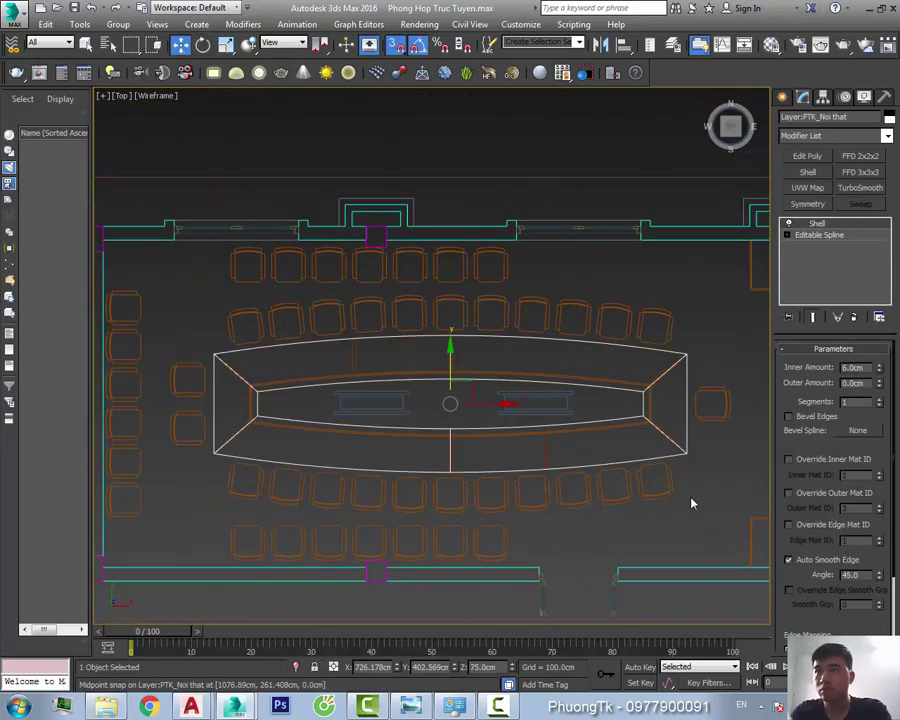
scroll(440, 400, "down", 2)
Select the support bar's faces in Polygon mode
left_click(864, 364)
scroll(527, 462, "up", 5)
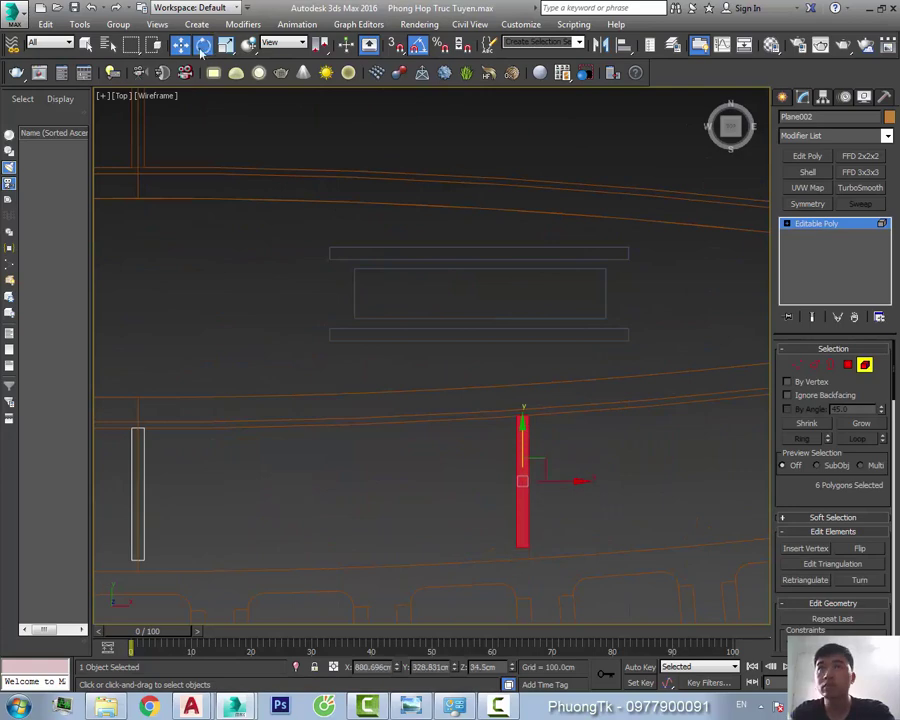
key("w")
scroll(580, 436, "down", 5)
scroll(613, 452, "down", 1)
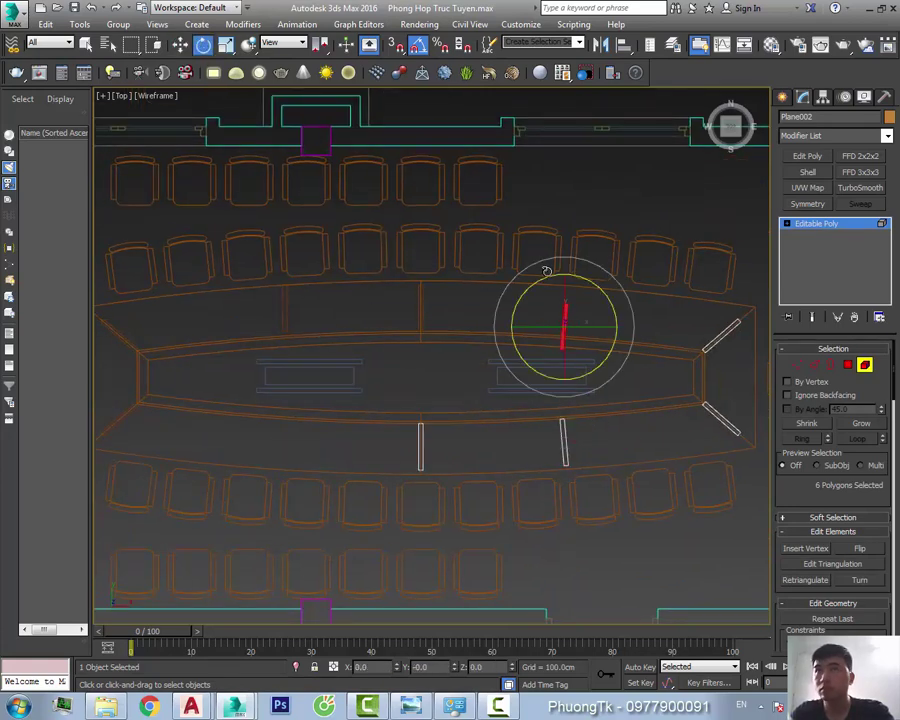
key("w")
scroll(542, 349, "up", 2)
scroll(555, 338, "down", 2)
Add the second bar's faces and Shift-move them across the table as a cloned element
left_click(556, 497, "ctrl")
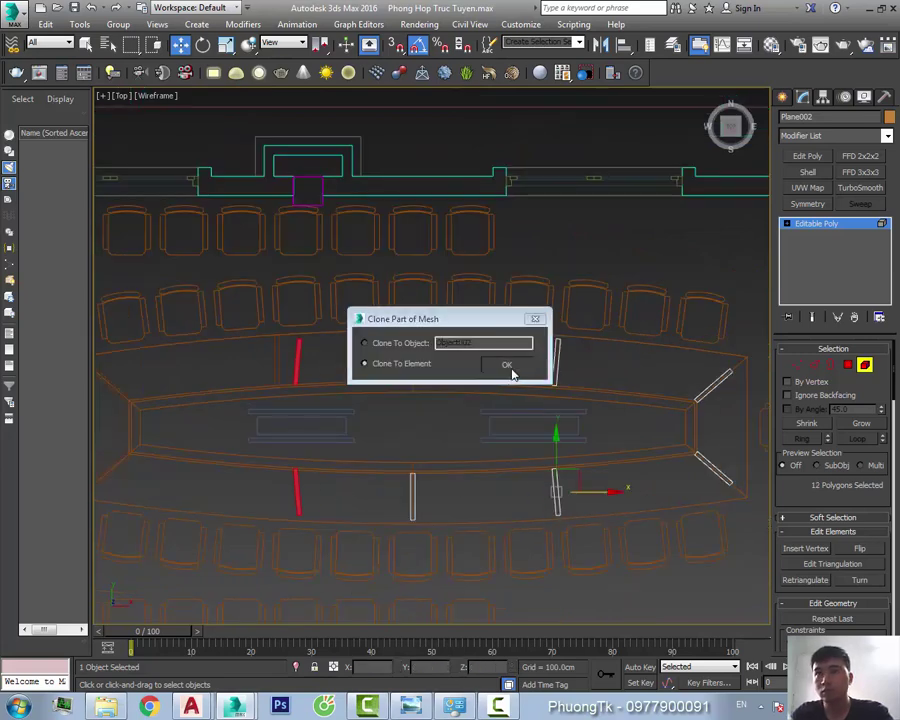
middle_click_drag(499, 516, 574, 504)
left_click(387, 370)
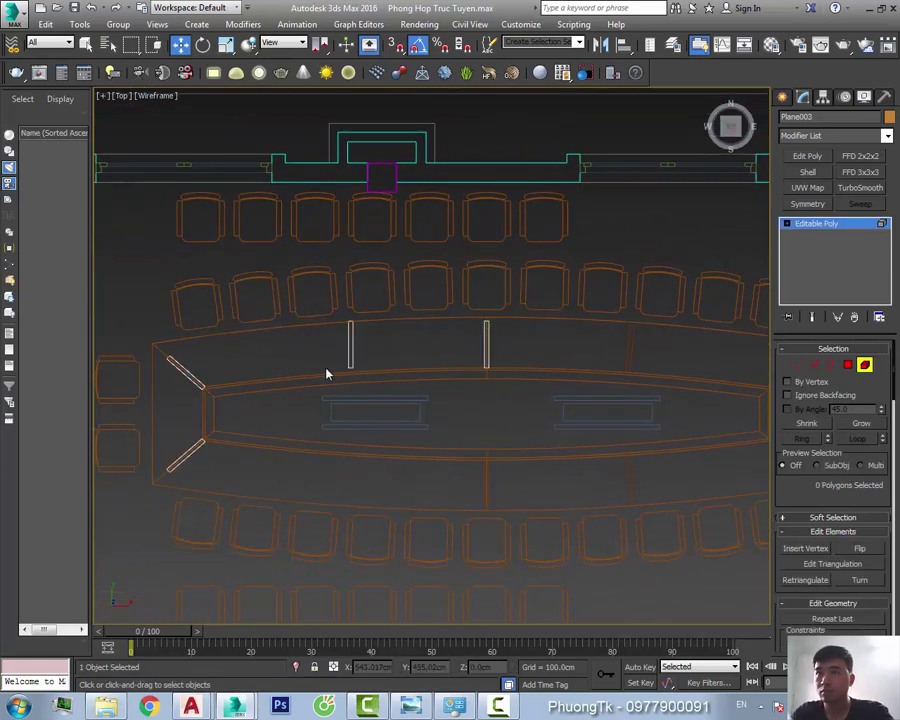
middle_click_drag(661, 364, 579, 364)
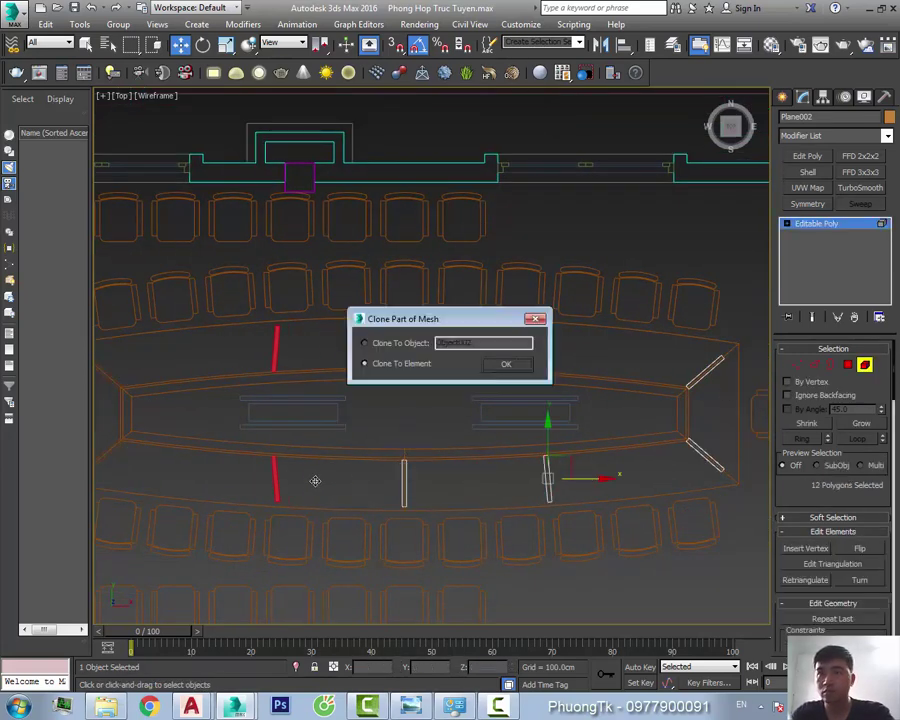
key("Return")
middle_click_drag(315, 481, 409, 451)
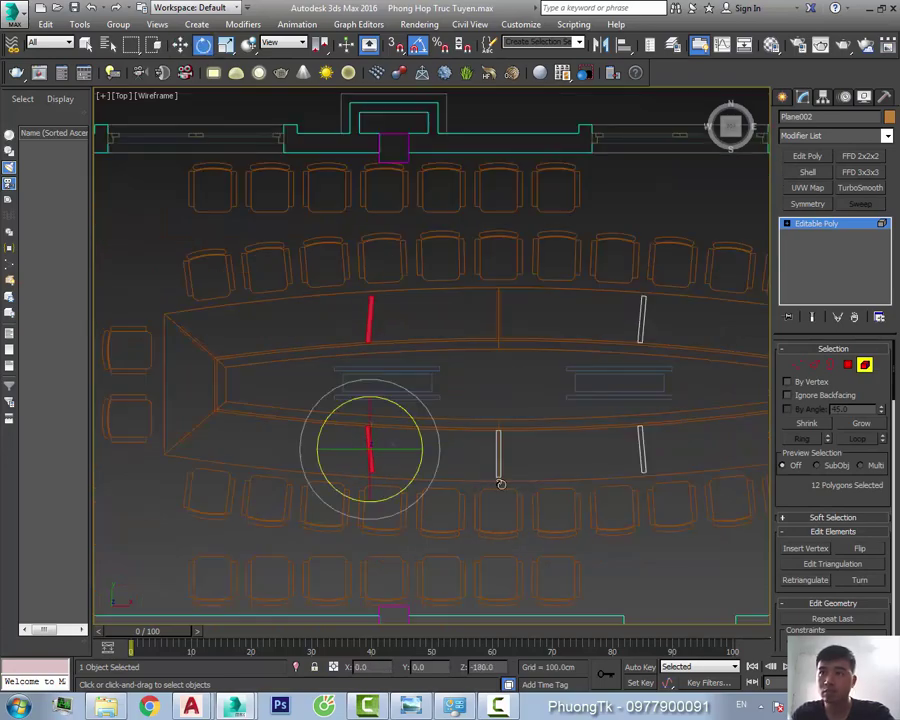
scroll(484, 468, "up", 2)
Detach the cloned bar faces as Object002 and adjust its pivot
left_click(806, 588)
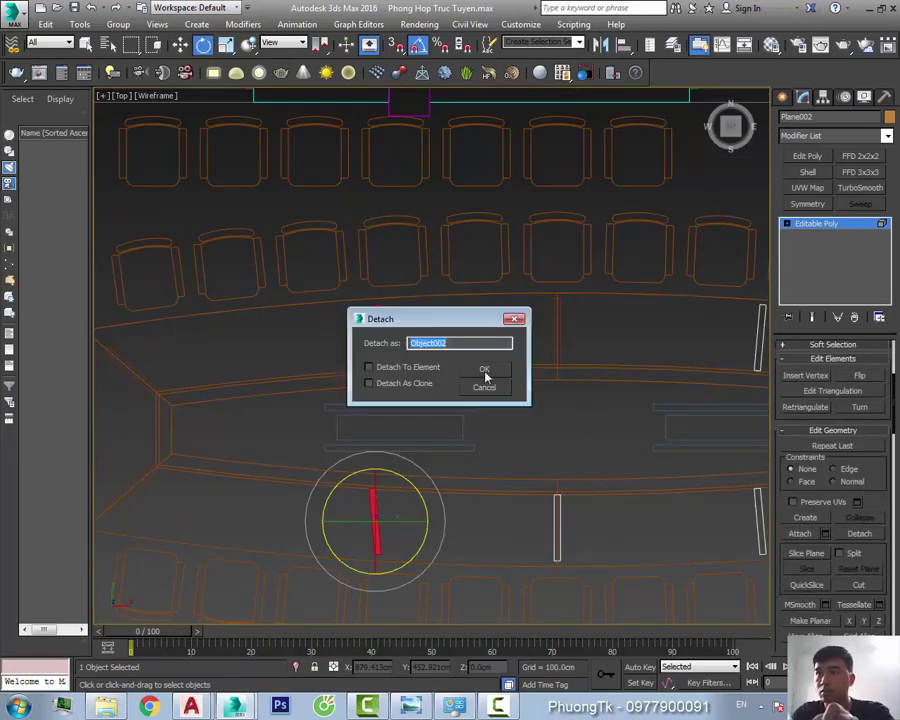
left_click(484, 368)
mouse_move(484, 420)
middle_mouse_down()
mouse_move(540, 540)
mouse_move(700, 290)
middle_mouse_up()
key("Insert")
scroll(466, 398, "down", 3)
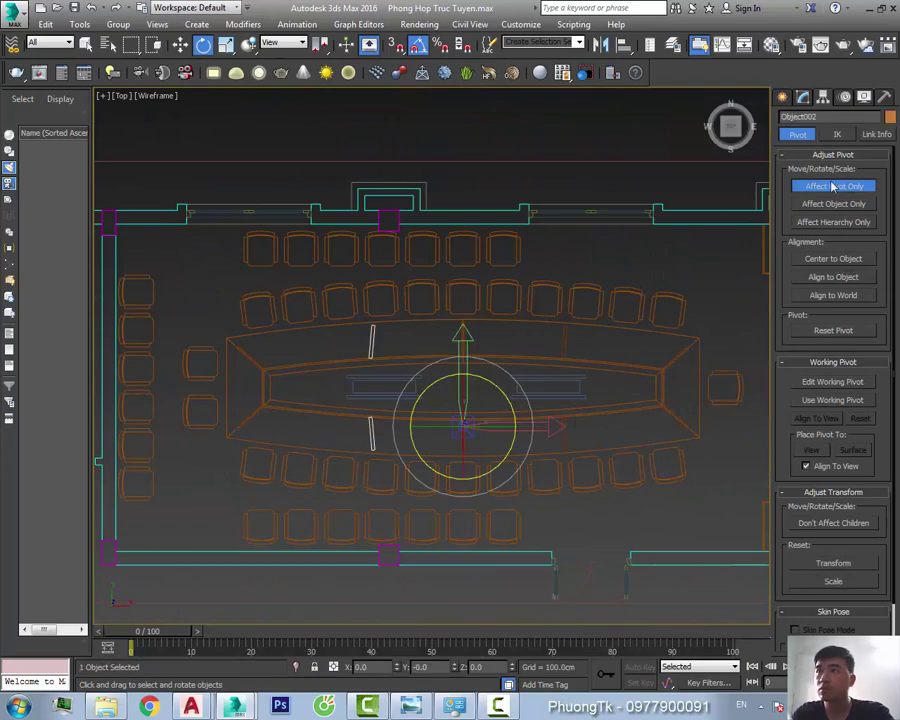
left_click(600, 44)
Mirror the detached bars to the opposite side of the table
left_click(408, 460)
scroll(482, 449, "up", 3)
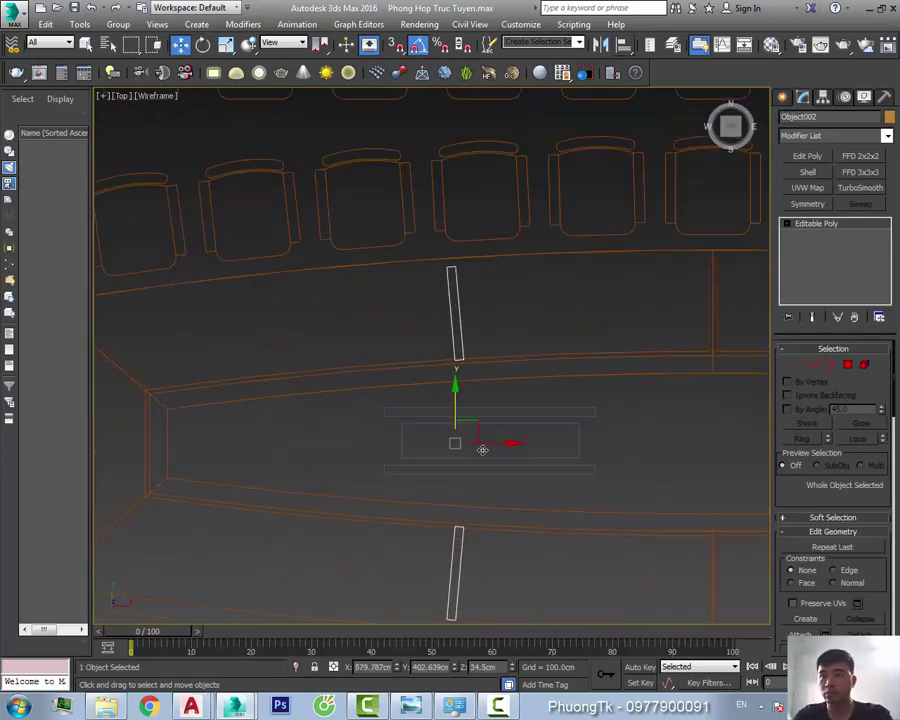
scroll(480, 450, "down", 3)
scroll(454, 383, "up", 3)
left_click(442, 322)
Move the oval outline into the table's central opening and check it in shaded perspective
scroll(442, 322, "down", 4)
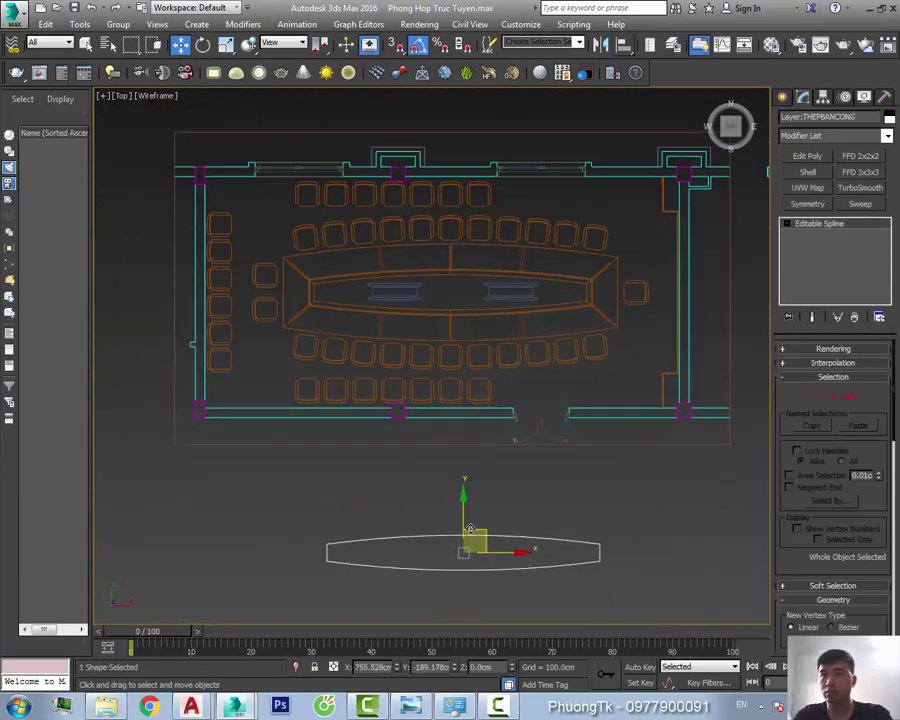
middle_click_drag(470, 440, 491, 468)
middle_click_drag(475, 513, 481, 518)
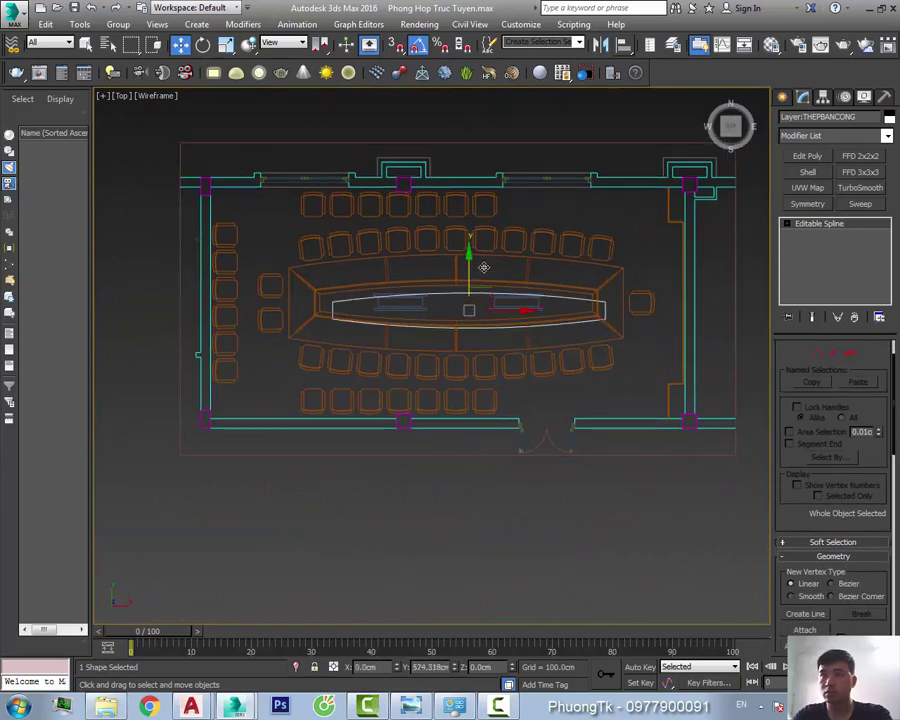
scroll(483, 267, "up", 3)
middle_click_drag(442, 334, 448, 320, "alt")
key("F3")
key("p")
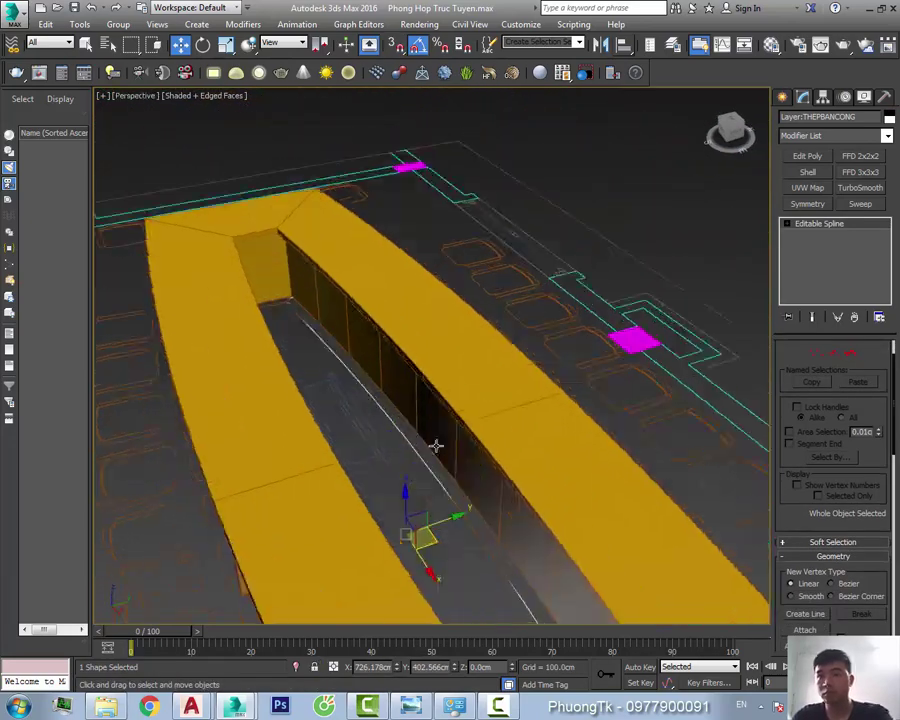
middle_click_drag(436, 446, 397, 345)
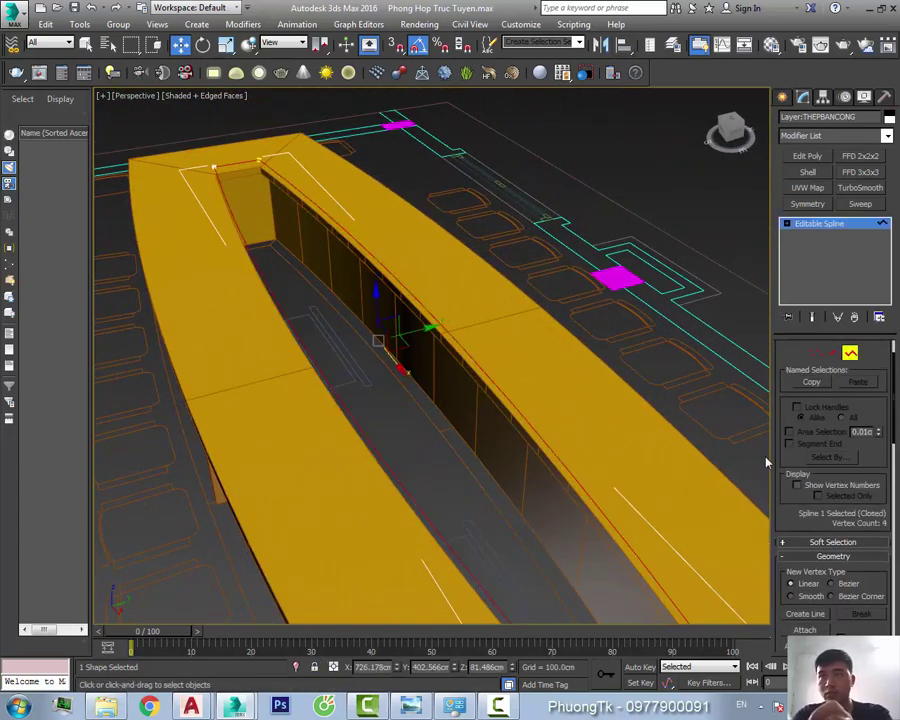
scroll(790, 500, "down", 5)
middle_click_drag(535, 361, 436, 219)
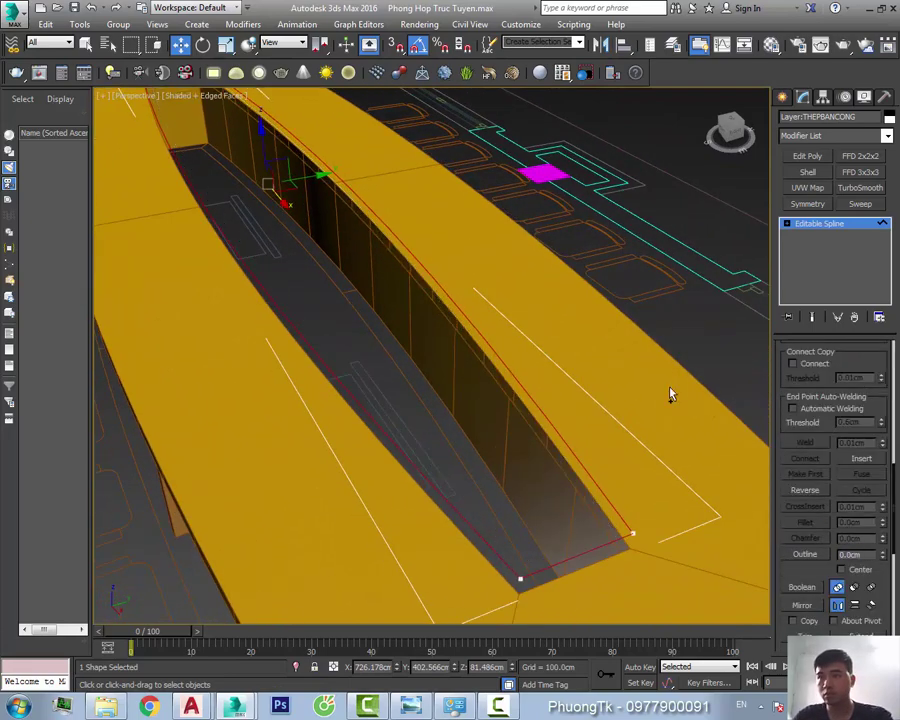
Add a Shell modifier with 5 cm Inner Amount to the oval rim
left_click(807, 172)
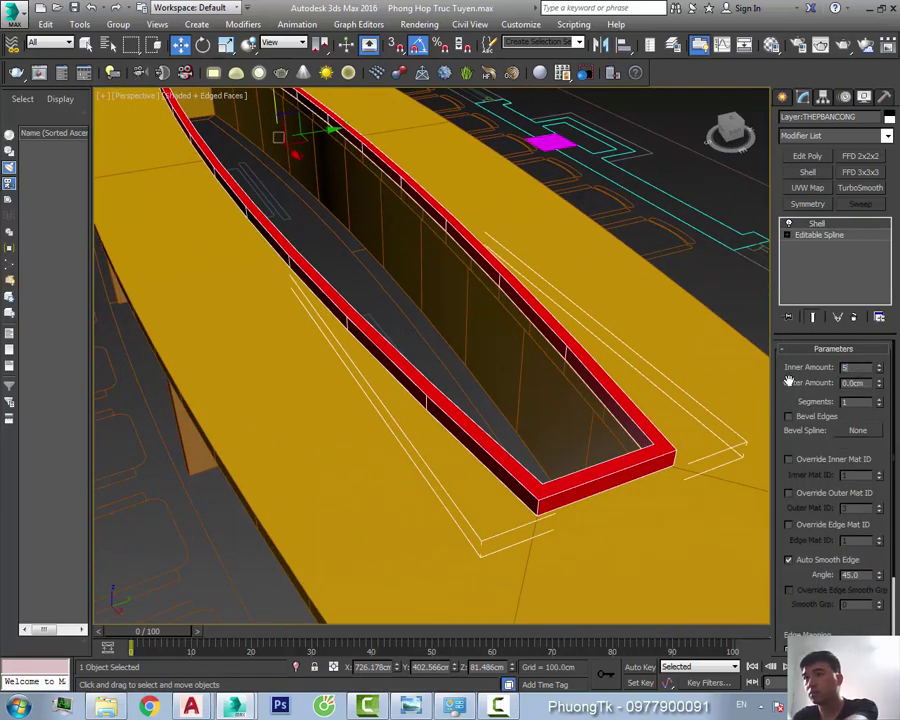
scroll(565, 428, "down", 10)
key("f")
key("t")
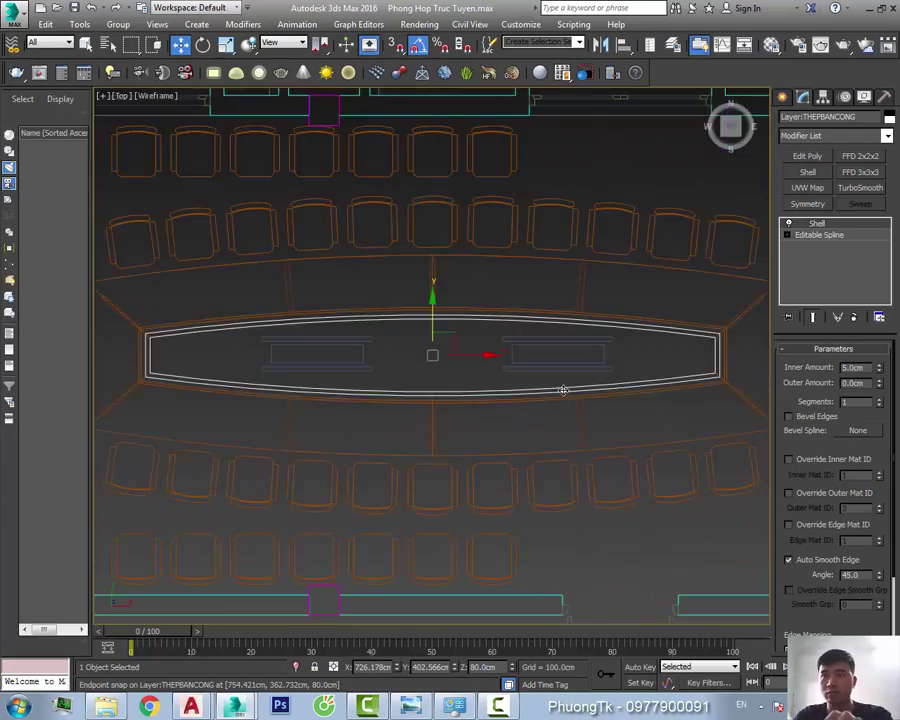
mouse_move(430, 380)
middle_mouse_down("alt")
mouse_move(482, 423)
mouse_move(542, 373)
middle_mouse_up("alt")
key("F3")
scroll(446, 444, "up", 5)
key("p")
scroll(542, 373, "down", 8)
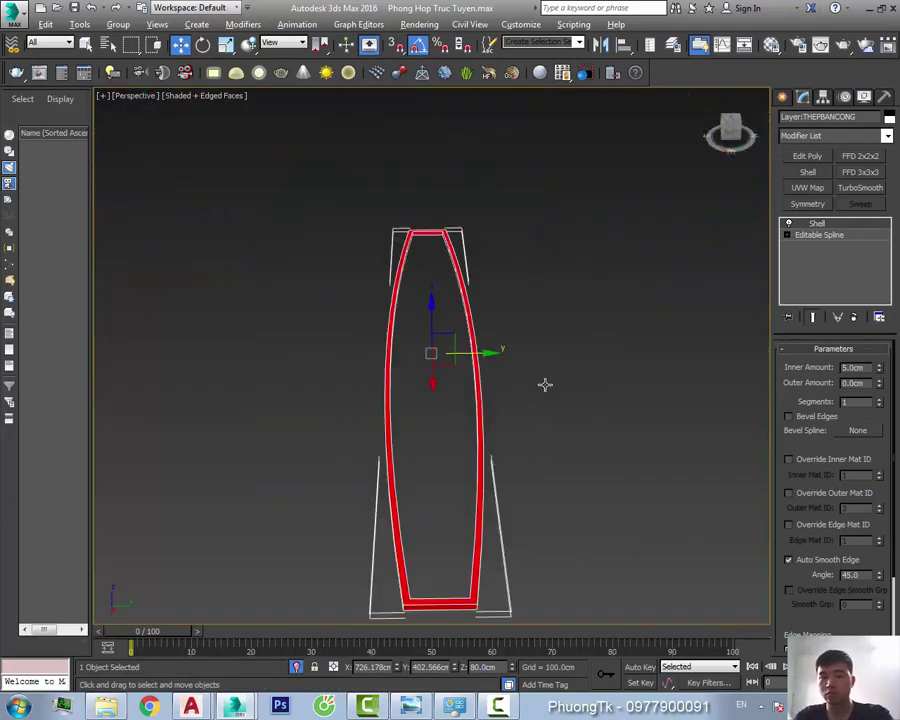
key("f")
Convert the shelled rim to Editable Poly and loop-select its edges
right_click(578, 342)
left_click(700, 530)
key("2")
key("t")
scroll(586, 438, "down", 5)
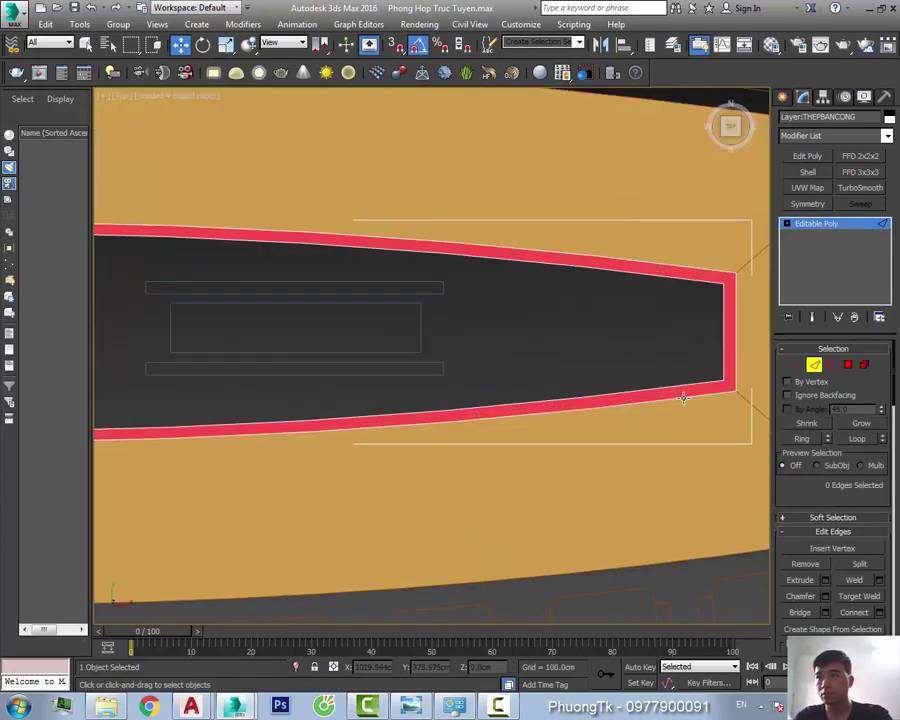
scroll(620, 400, "down", 3)
left_click(624, 400)
key("f")
key("t")
double_click(597, 407)
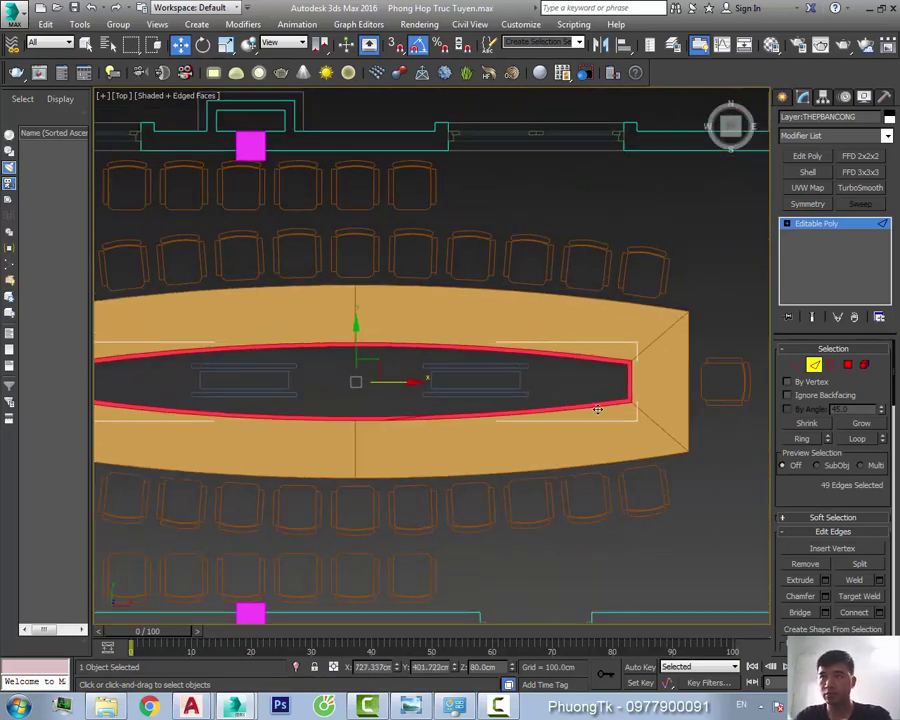
scroll(601, 396, "up", 4)
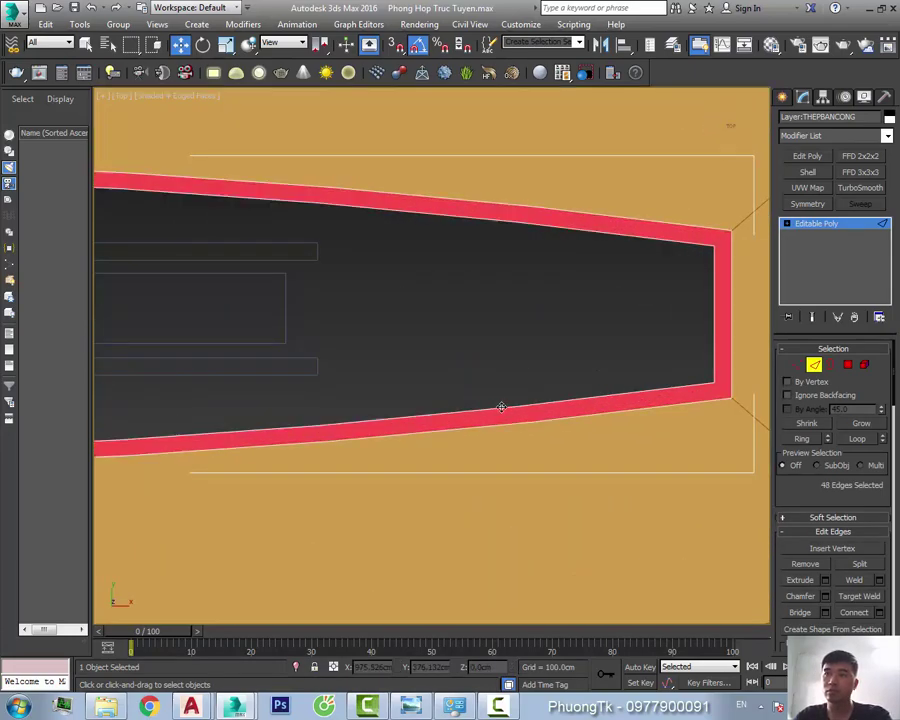
middle_click_drag(501, 407, 464, 326, "alt")
Refine the rim edge selection by adding the missing edge and removing unwanted edges
key("f")
left_click_drag(682, 387, 682, 387)
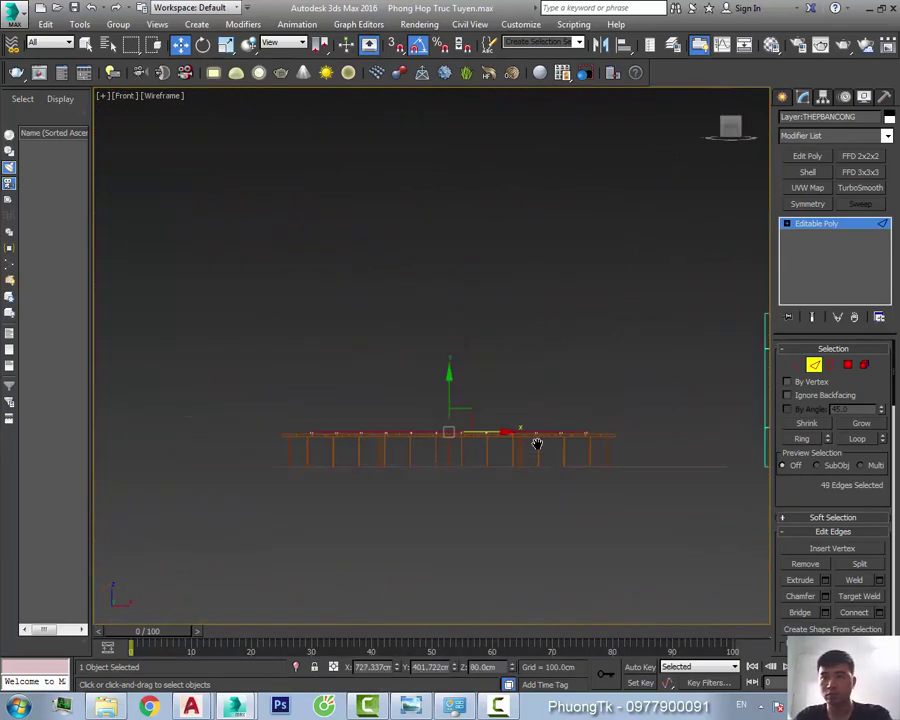
key("t")
middle_click_drag(355, 395, 475, 447)
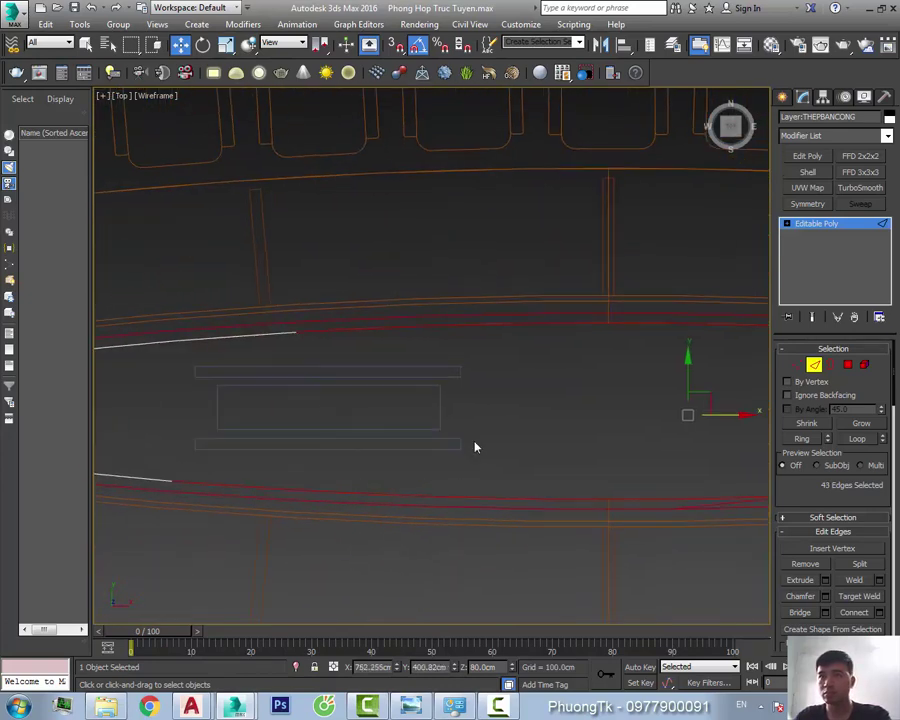
middle_click_drag(434, 356, 646, 366)
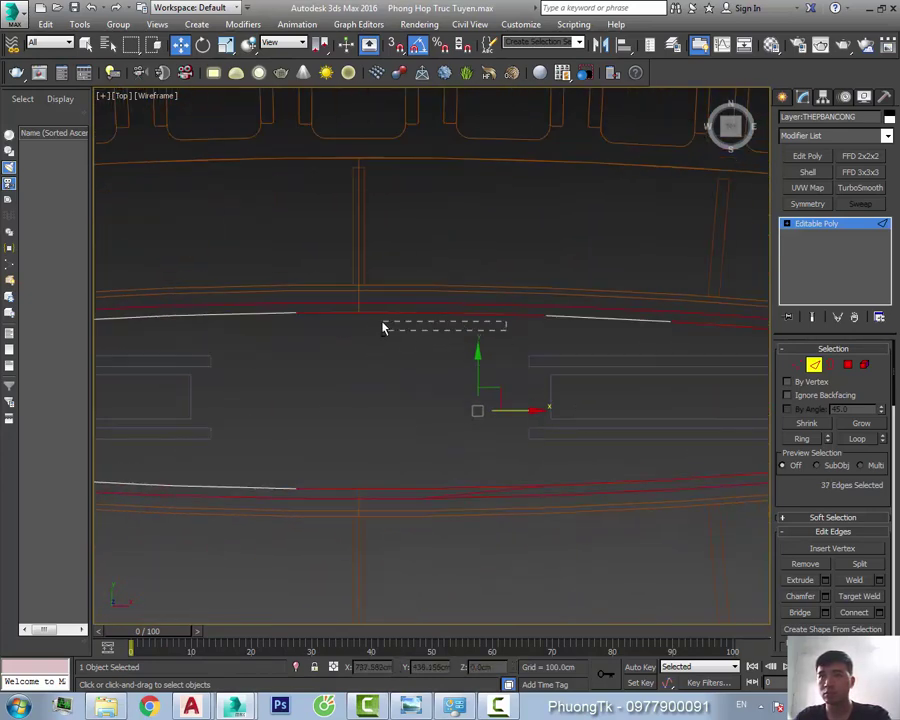
mouse_move(389, 500)
middle_mouse_down()
mouse_move(424, 480)
mouse_move(474, 385)
middle_mouse_up()
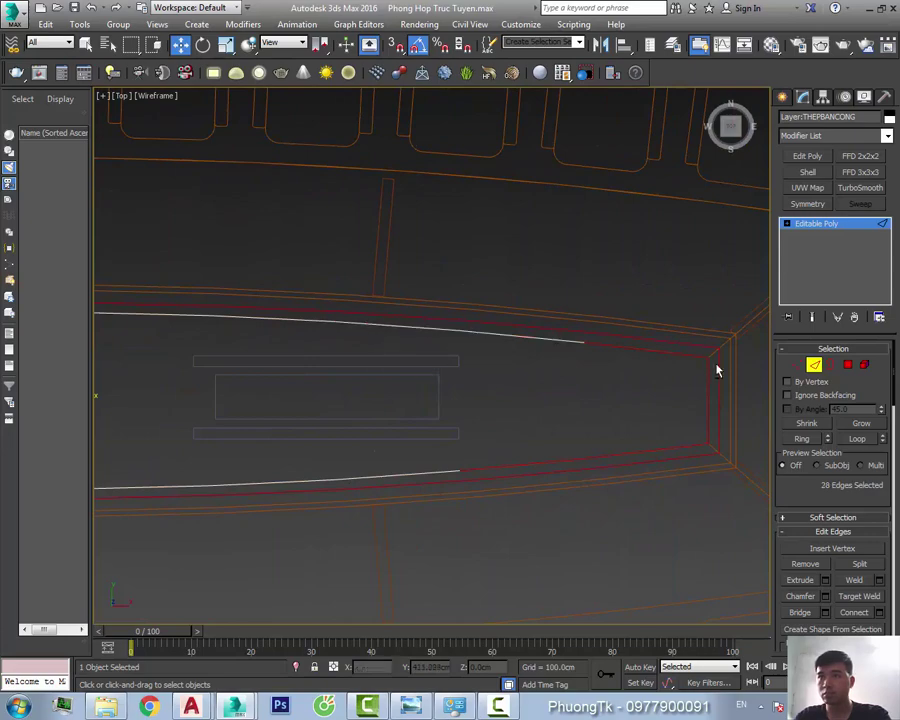
scroll(679, 441, "down", 3)
mouse_move(548, 432)
middle_mouse_down("alt")
mouse_move(476, 444)
mouse_move(272, 248)
mouse_move(470, 404)
middle_mouse_up("alt")
Chamfer the selected red rim edges by 3.5 cm
key("F3")
right_click(554, 364)
left_click(456, 437)
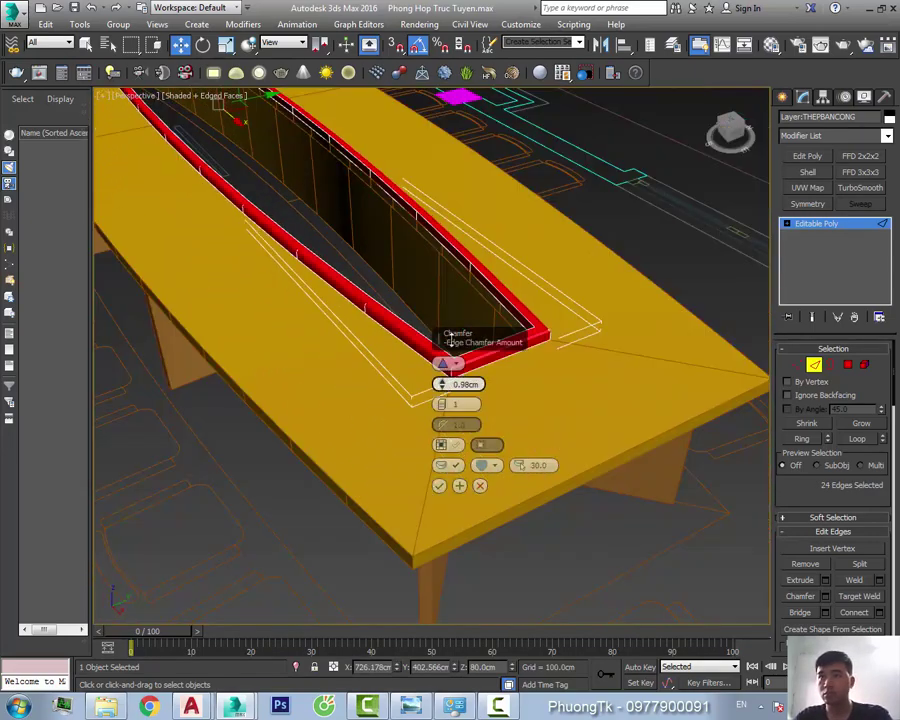
type("3.5")
key("Return")
scroll(189, 276, "up", 5)
scroll(430, 480, "down", 3)
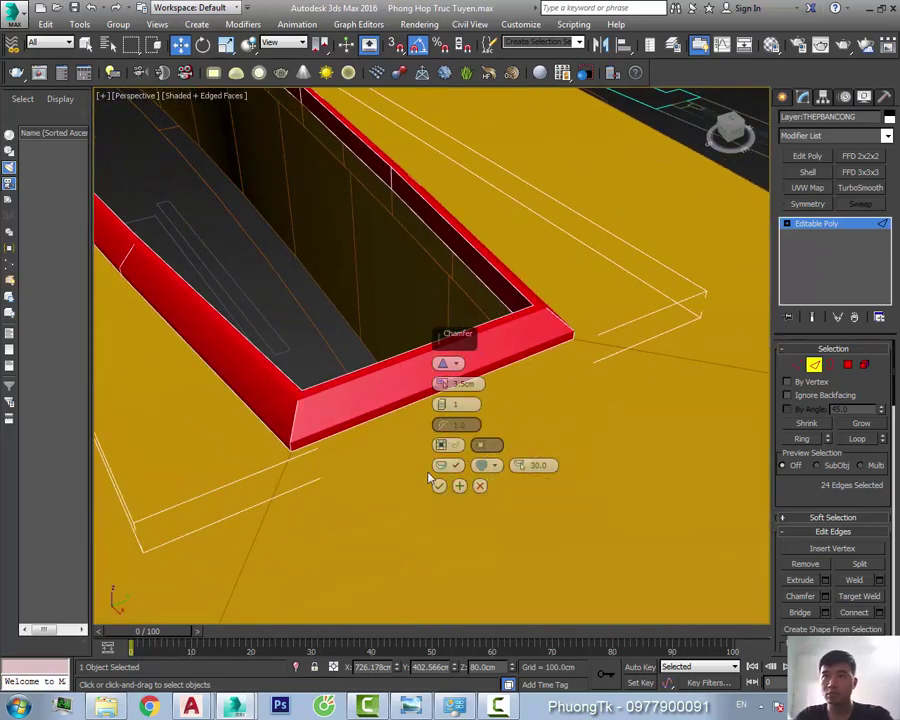
scroll(420, 329, "down", 4)
Clone the shelled oval outline to a lower copy below the rim in Front view
middle_click_drag(458, 398, 368, 378, "alt")
key("f")
key("F3")
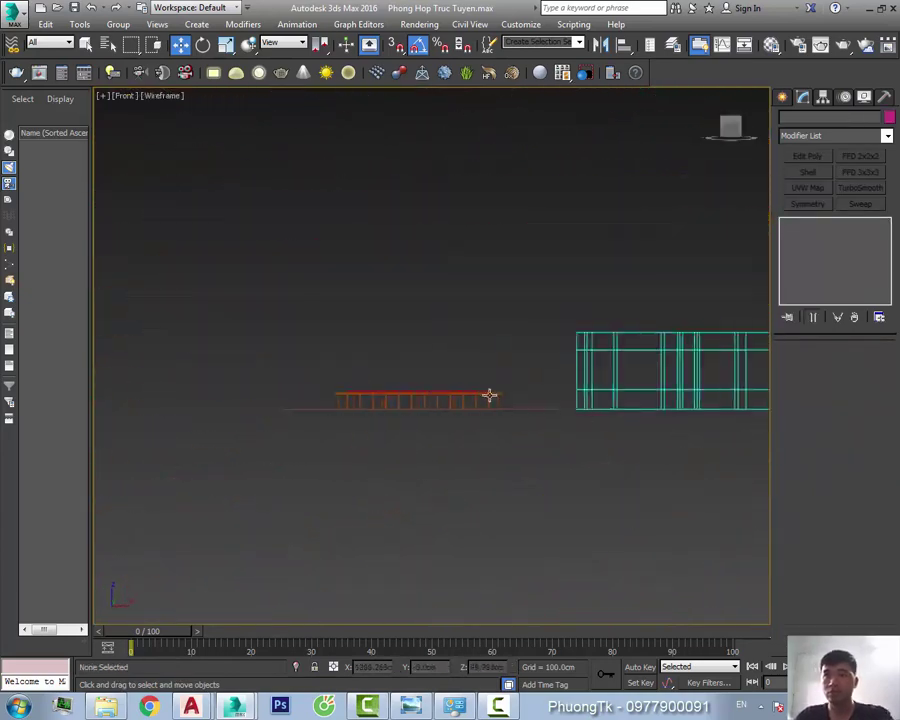
scroll(486, 392, "up", 4)
left_click(452, 390)
left_click_drag(452, 390, 461, 450, "shift")
left_click(456, 415)
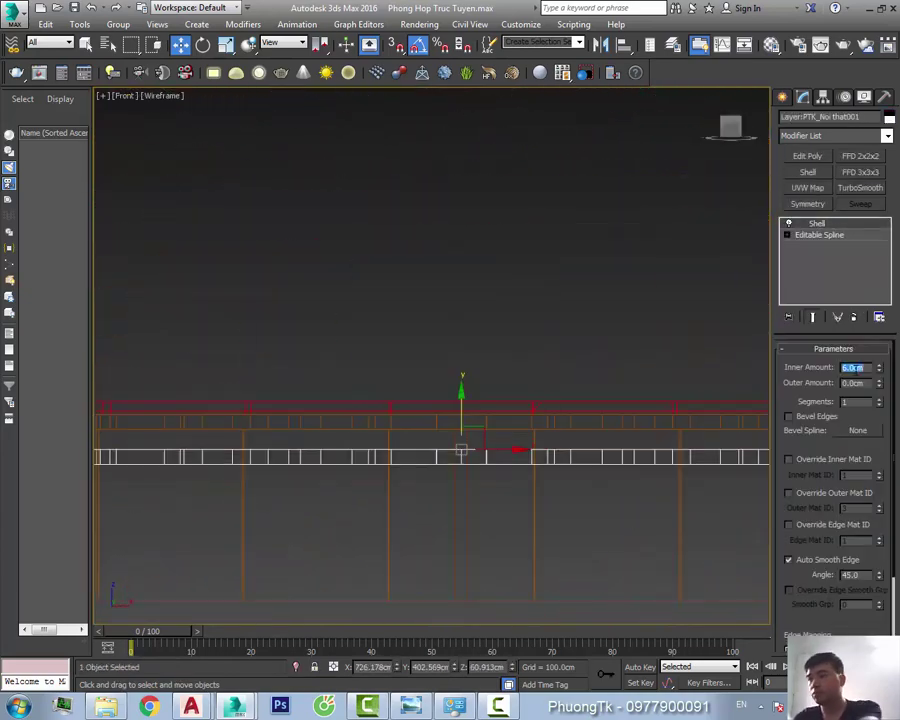
Select the red rim object and inspect it from a shaded, angled view
key("F3")
middle_click_drag(473, 506, 466, 364, "alt")
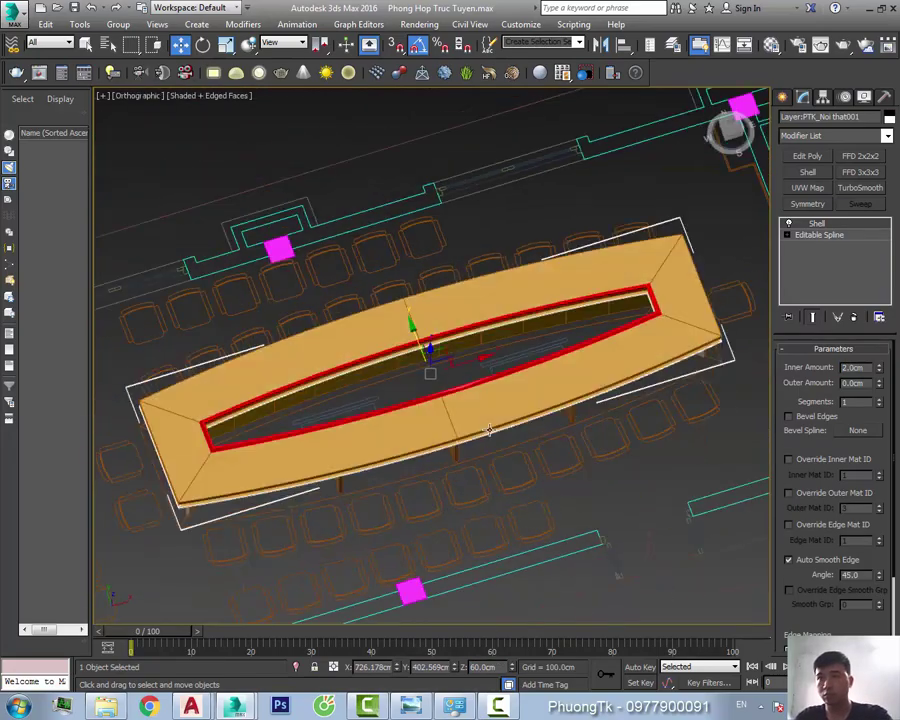
scroll(466, 364, "up", 5)
left_click(603, 394)
middle_click_drag(603, 394, 476, 351)
scroll(470, 342, "up", 3)
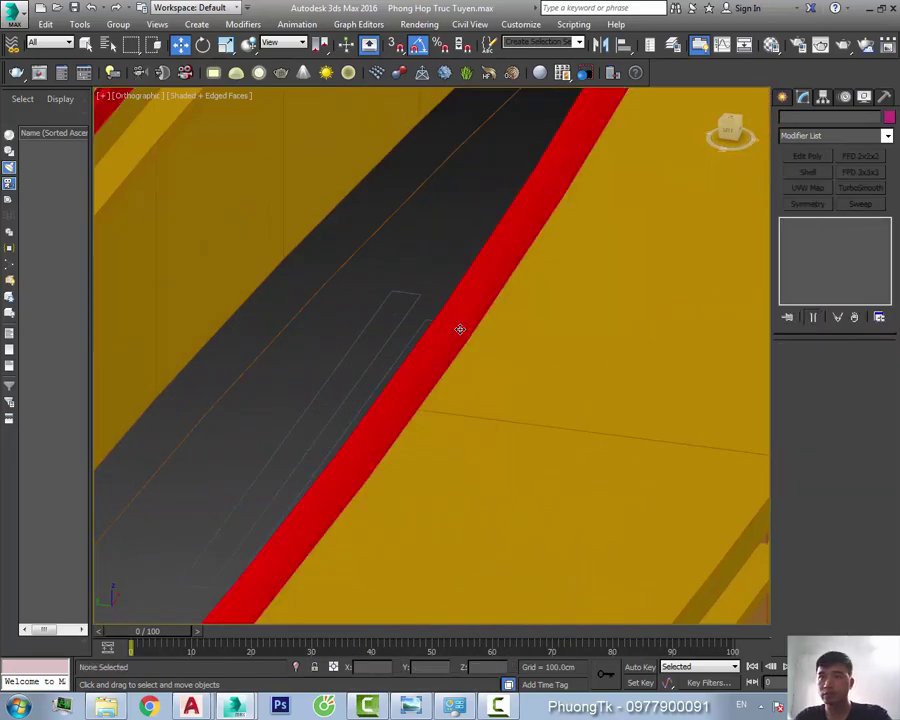
key("2")
scroll(560, 355, "down", 5)
Chamfer the selected table-top edges by 3.5 cm
key("t")
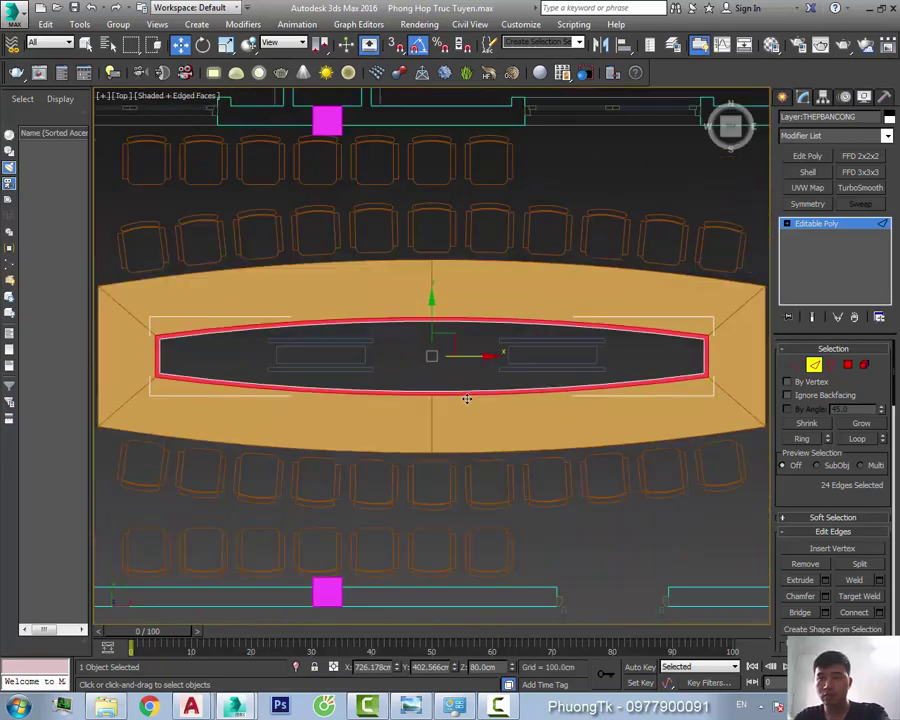
key("F3")
scroll(480, 393, "up", 5)
scroll(510, 390, "down", 3)
middle_click_drag(530, 390, 500, 409, "alt")
scroll(506, 388, "up", 3)
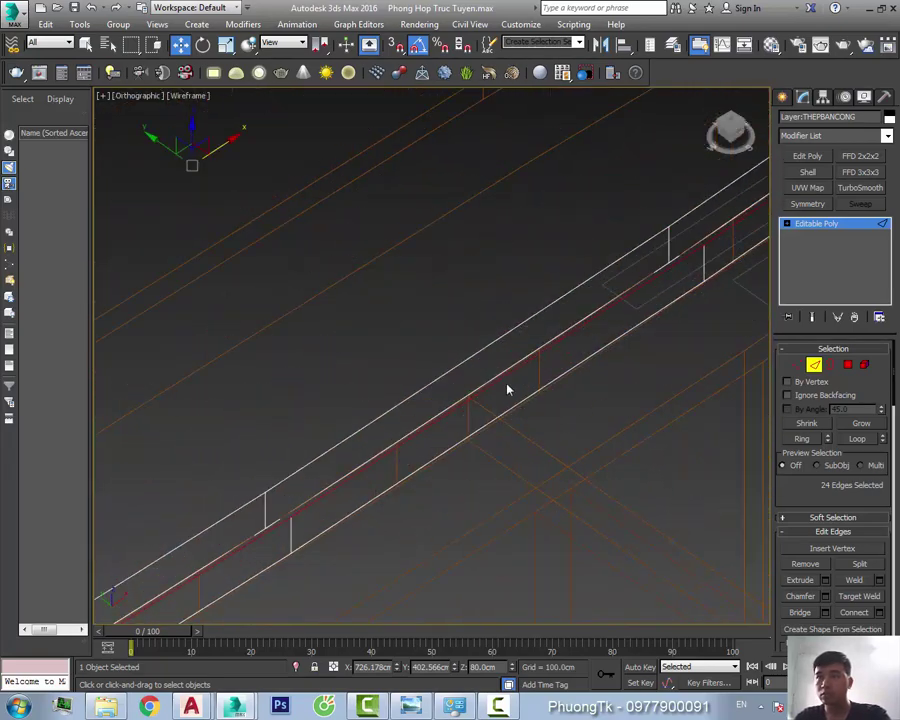
right_click(464, 380)
left_click(420, 467)
mouse_move(420, 470)
middle_mouse_down("alt")
mouse_move(307, 512)
mouse_move(329, 492)
mouse_move(382, 502)
mouse_move(352, 427)
mouse_move(297, 408)
middle_mouse_up("alt")
Orbit around the table to inspect the chamfered edges
key("t")
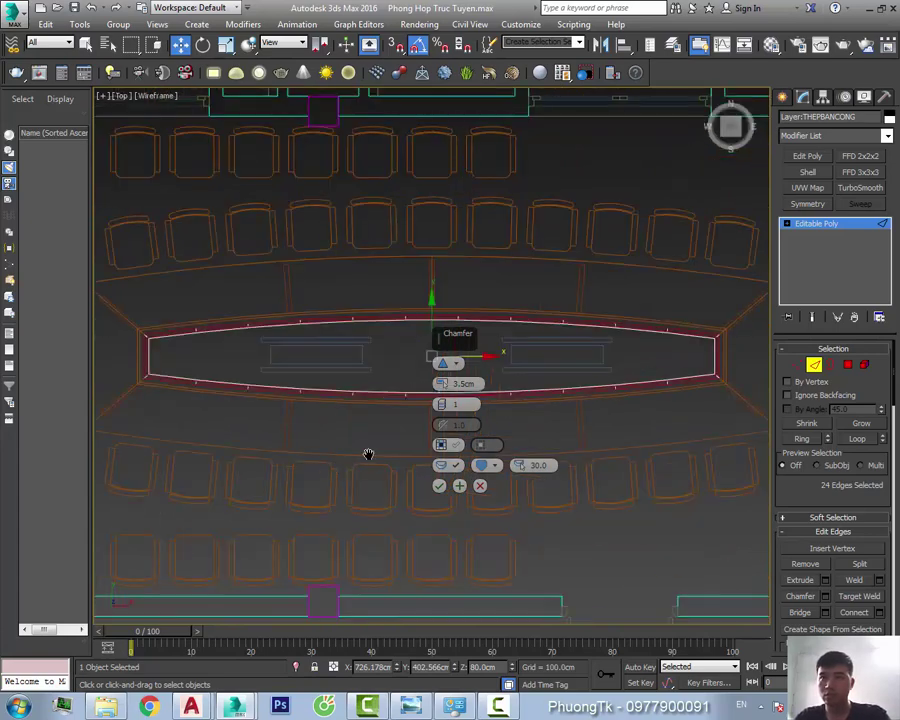
scroll(298, 438, "up", 5)
scroll(336, 426, "down", 3)
mouse_move(362, 474)
middle_mouse_down("alt")
mouse_move(306, 470)
mouse_move(330, 476)
middle_mouse_up("alt")
key("t")
scroll(330, 350, "up", 4)
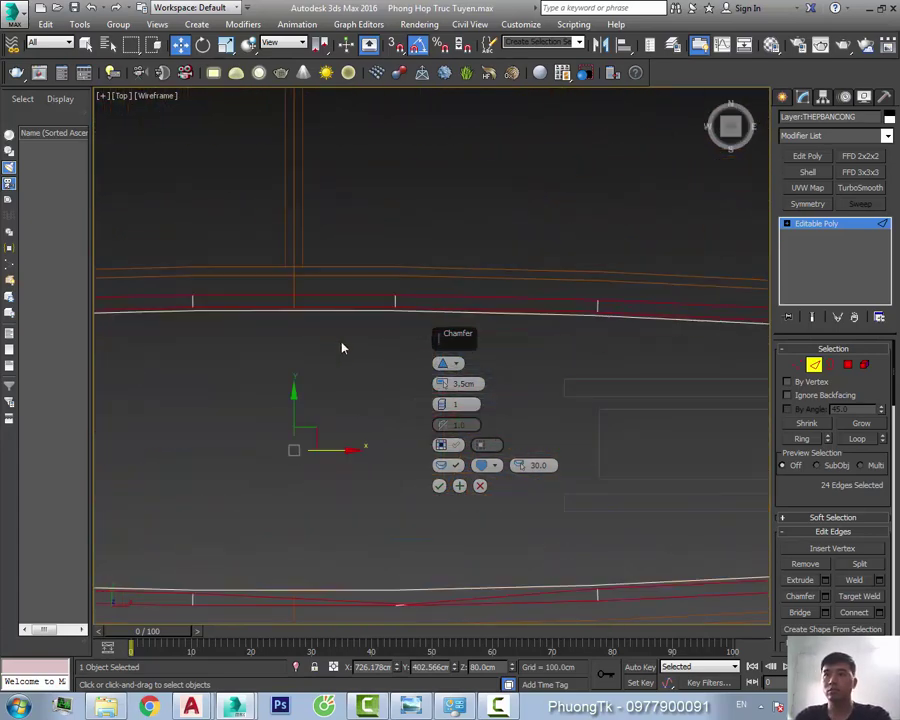
scroll(295, 404, "down", 4)
scroll(303, 438, "up", 4)
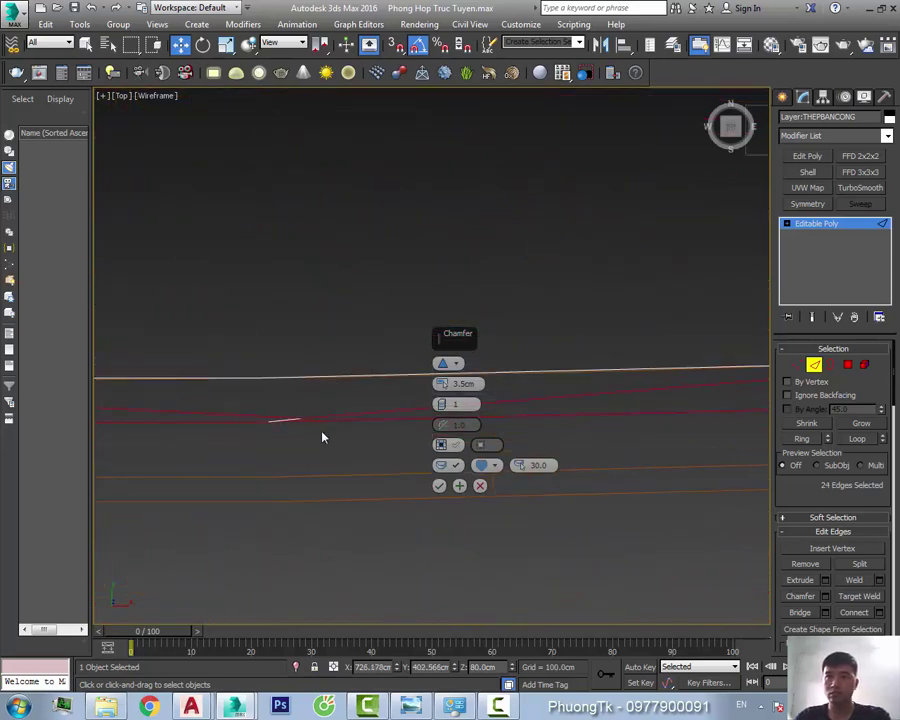
mouse_move(321, 434)
middle_mouse_down("alt")
mouse_move(325, 319)
mouse_move(317, 327)
middle_mouse_up("alt")
scroll(317, 331, "down", 3)
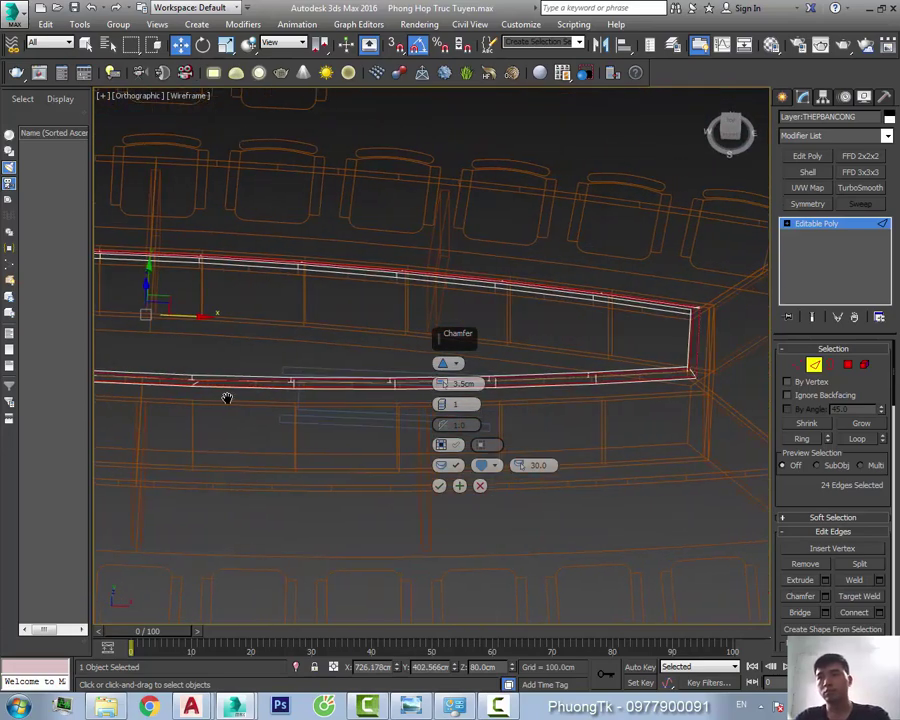
middle_click_drag(227, 396, 478, 492, "alt")
Select the table's whole edge loop, then leave edge editing for the object
key("ctrl+a")
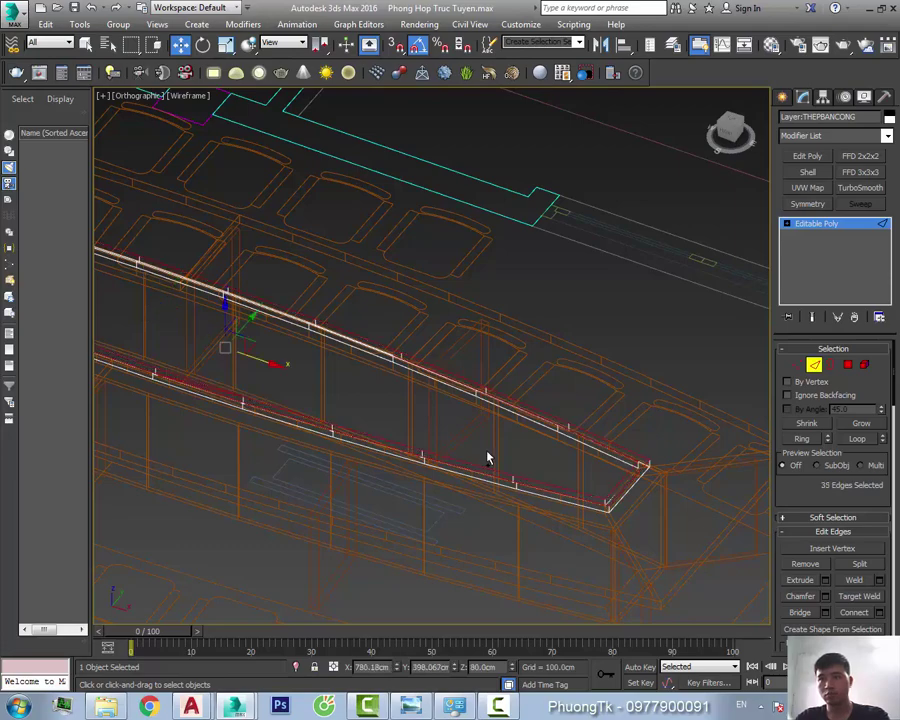
scroll(489, 460, "down", 5)
scroll(486, 456, "up", 5)
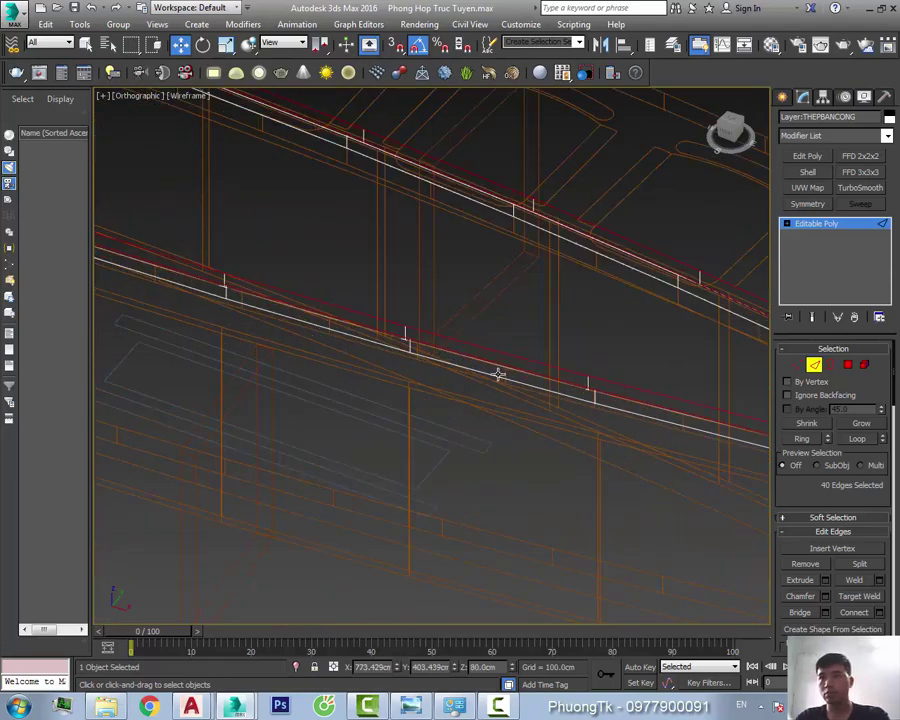
key("2")
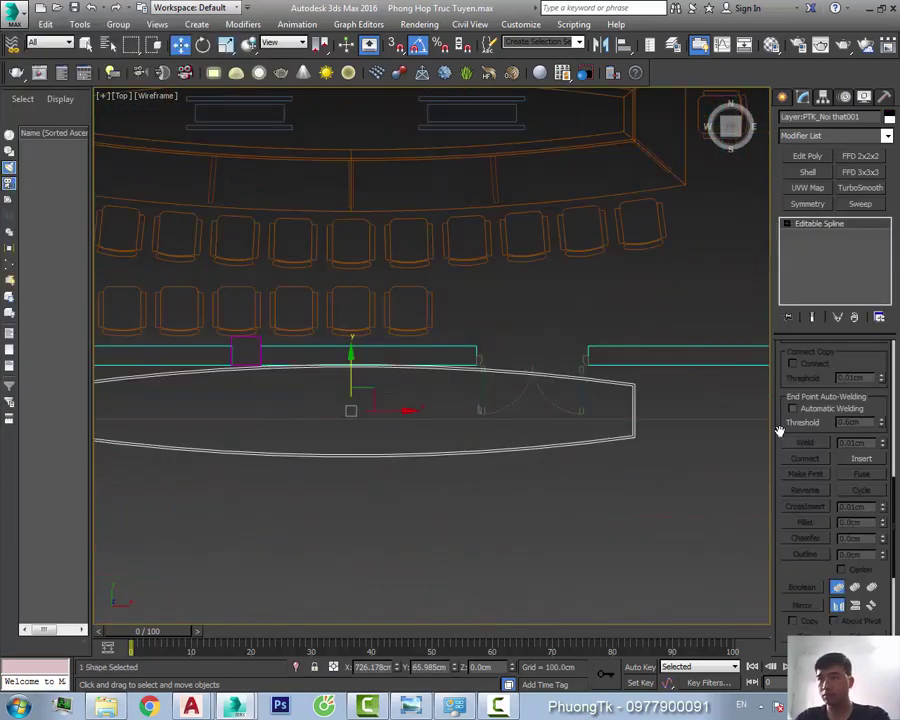
Draw a small rectangle above the table in Front view as the trim profile
key("f")
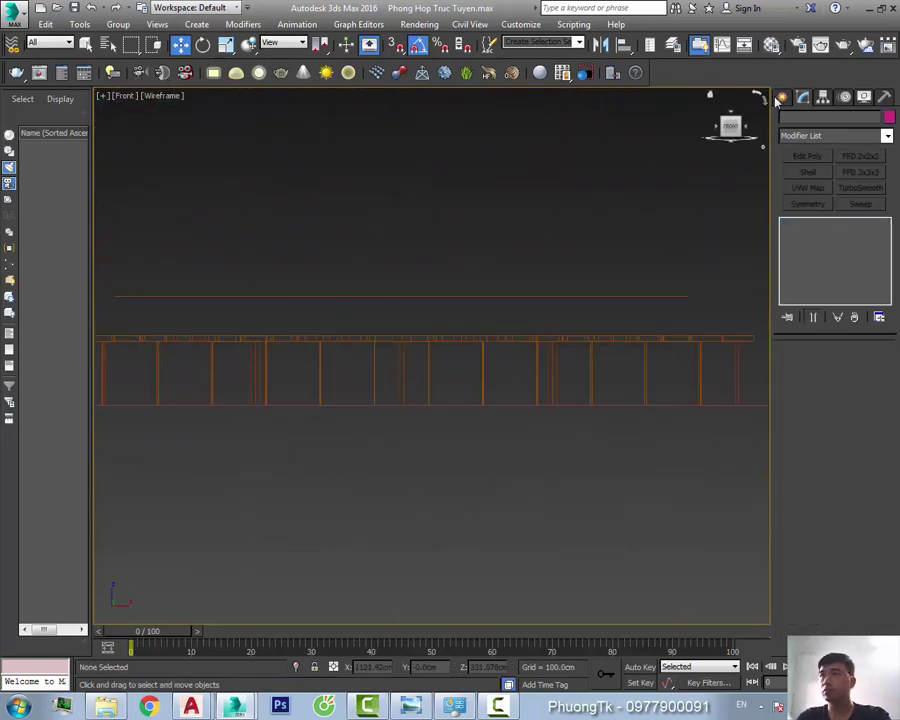
left_click(855, 200)
left_click_drag(516, 238, 565, 281)
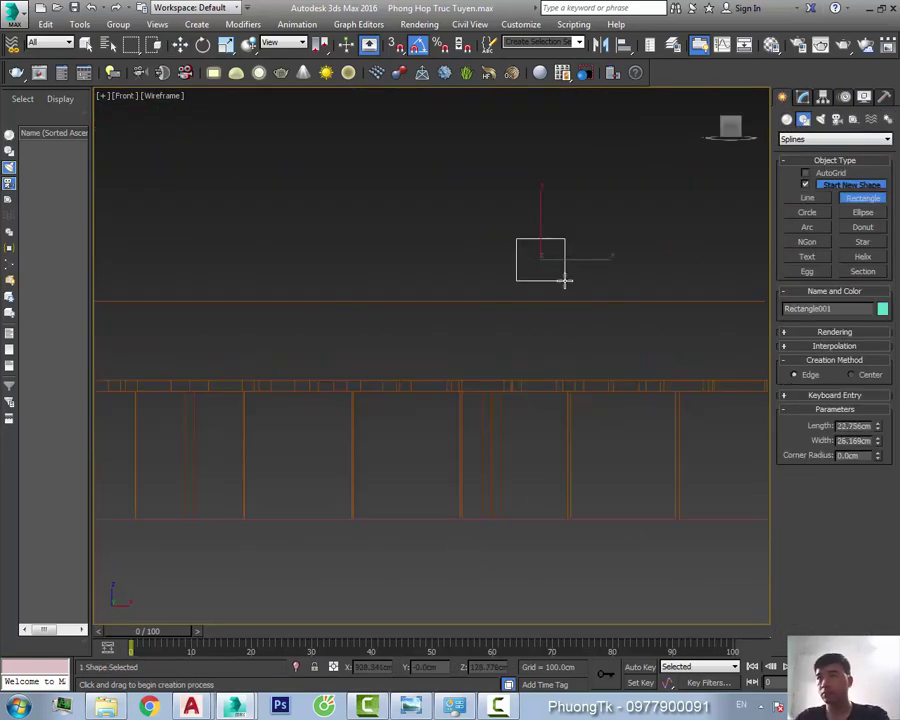
key("w")
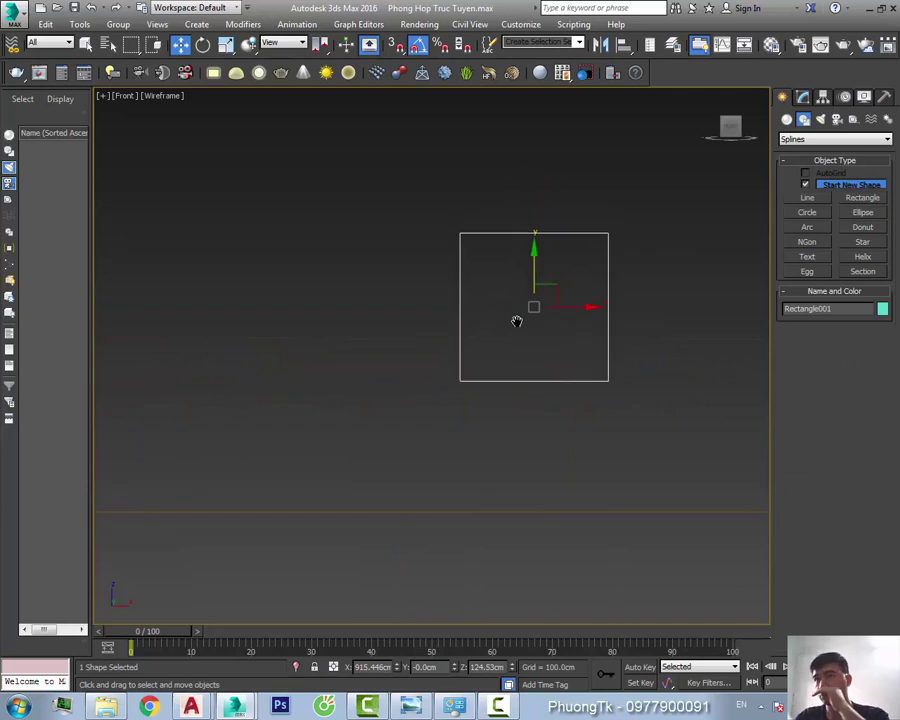
middle_click_drag(517, 321, 517, 359)
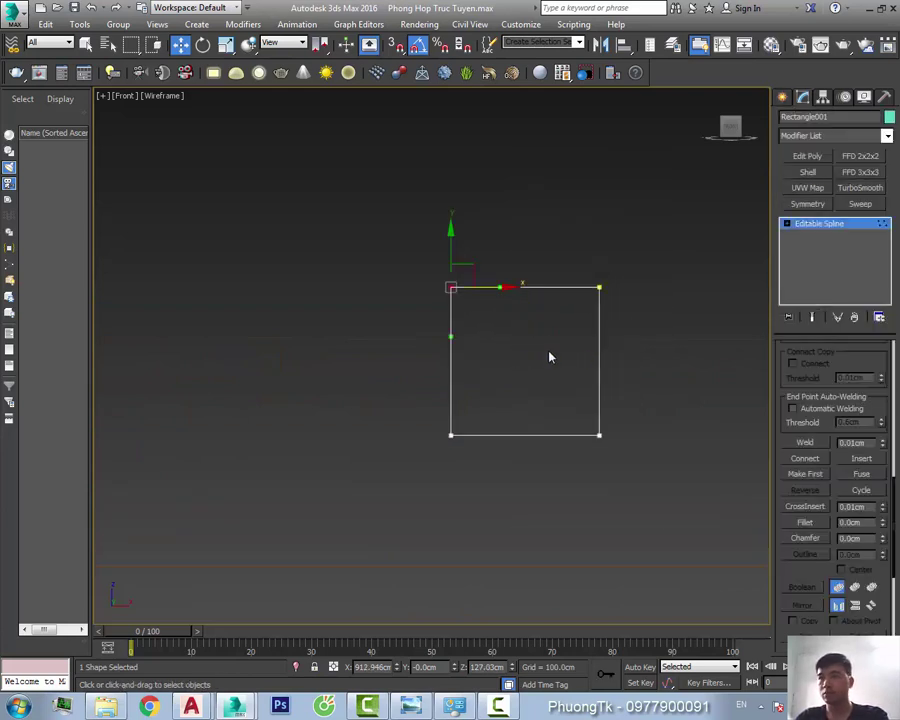
Add a Sweep modifier to the table outline spline
left_click(671, 385)
scroll(671, 385, "down", 2)
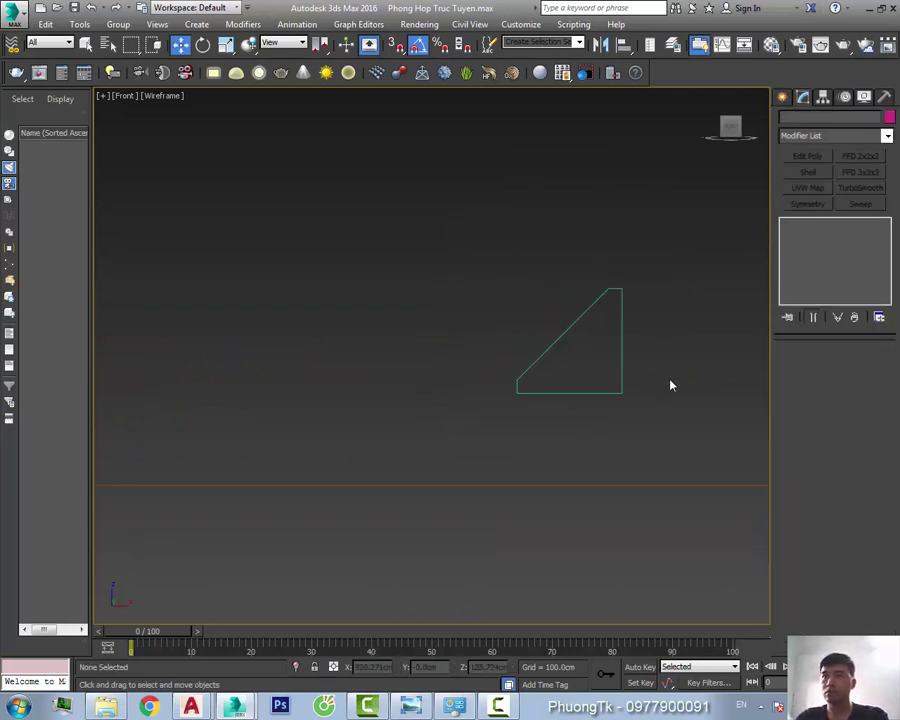
left_click(860, 203)
Use the triangle as the sweep's custom section and select both swept trim objects
left_click(502, 267)
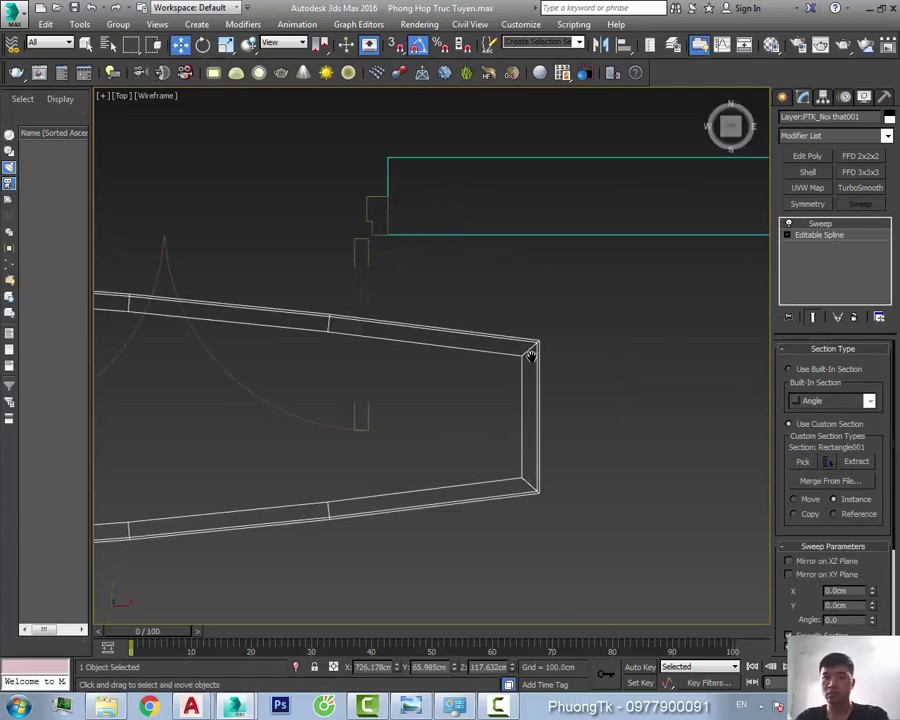
mouse_move(502, 267)
middle_mouse_down("alt")
mouse_move(528, 235)
mouse_move(612, 353)
middle_mouse_up("alt")
left_click(612, 353)
left_click(480, 484)
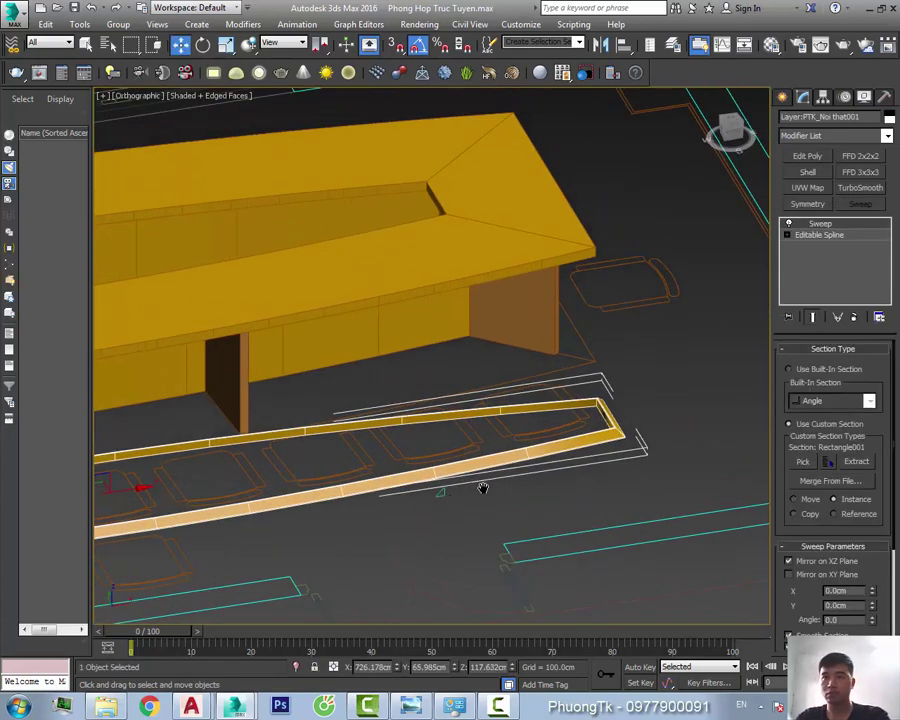
left_click(482, 524, "ctrl")
Lower the swept trim to 77.5 cm height in Front view
key("t")
key("f")
key("t")
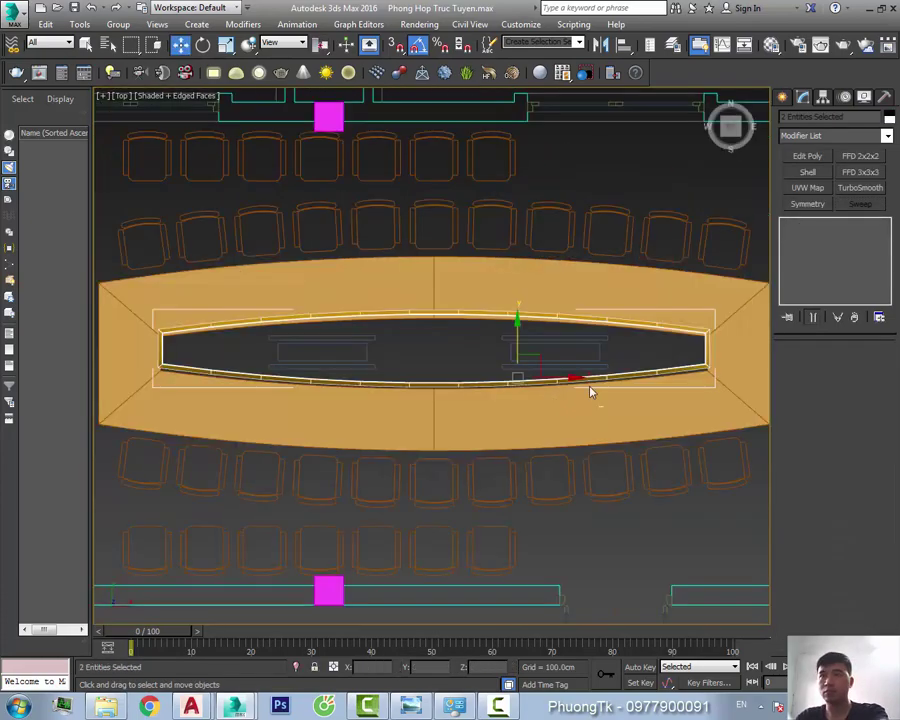
key("F3")
scroll(597, 382, "up", 5)
left_click(597, 382)
scroll(502, 418, "down", 2)
middle_click_drag(502, 418, 528, 347)
key("f")
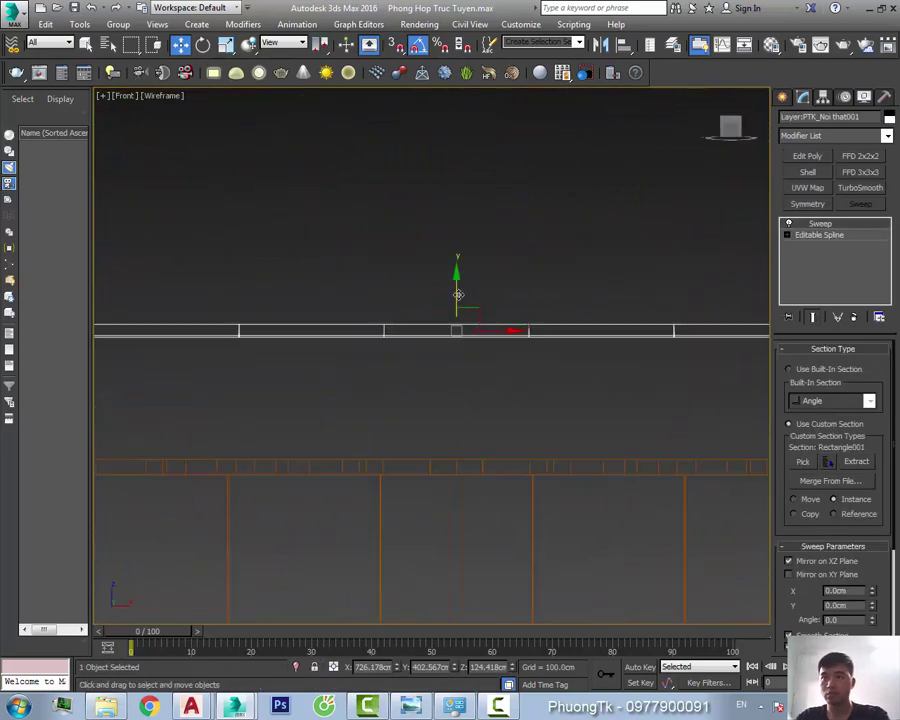
left_click_drag(352, 424, 368, 468)
Reselect the swept trim and check its outline spline before returning to the Sweep level
key("t")
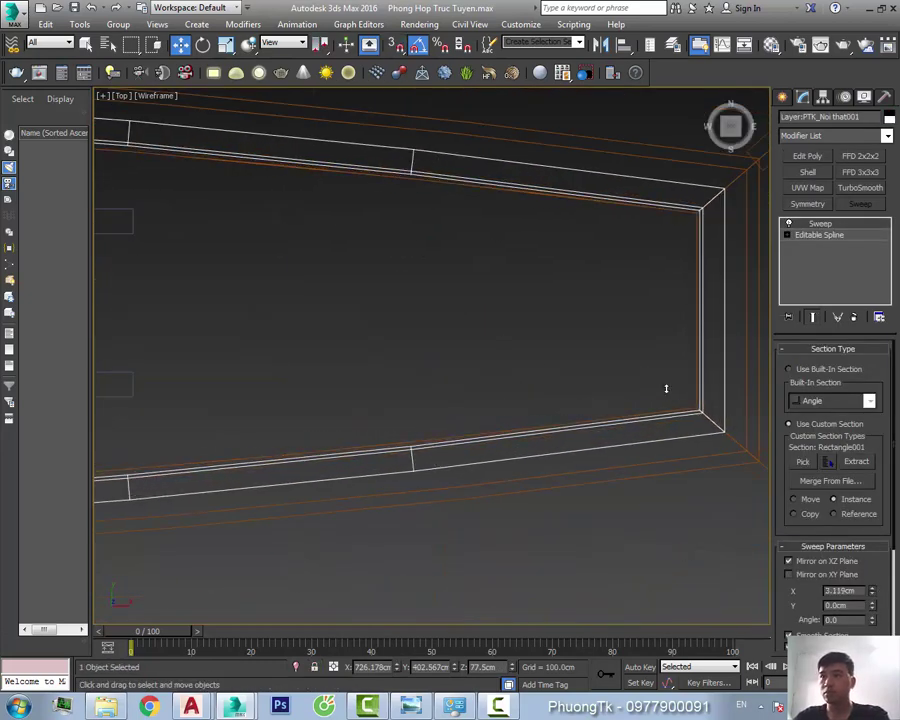
middle_click_drag(665, 388, 492, 476)
left_click(492, 476)
left_click(595, 413)
left_click(819, 234)
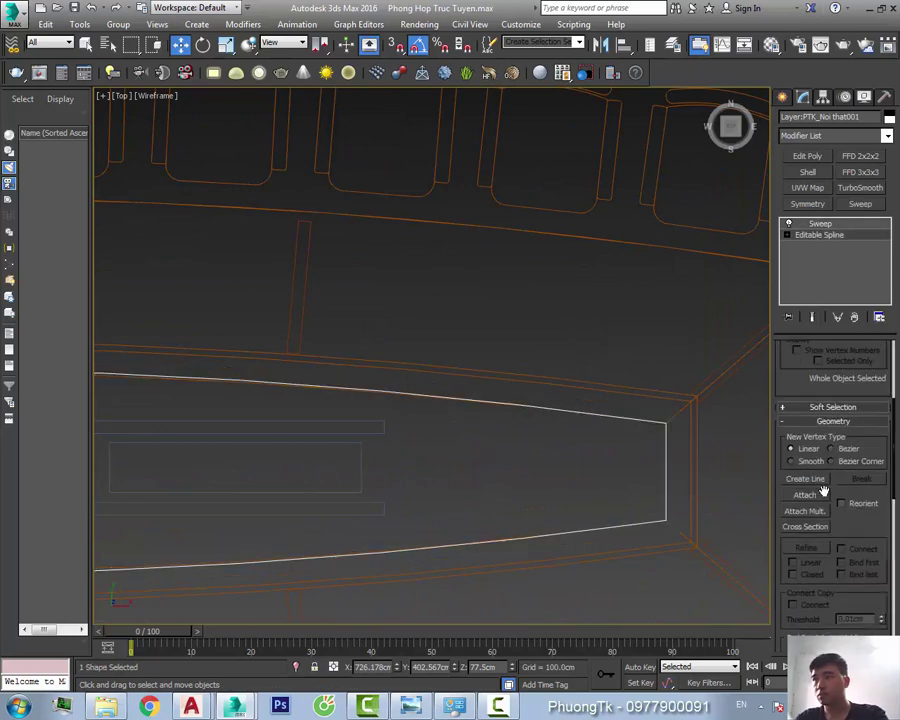
left_click(820, 223)
Clone the table slab to a lower copy in Front view
left_click(636, 316)
key("p")
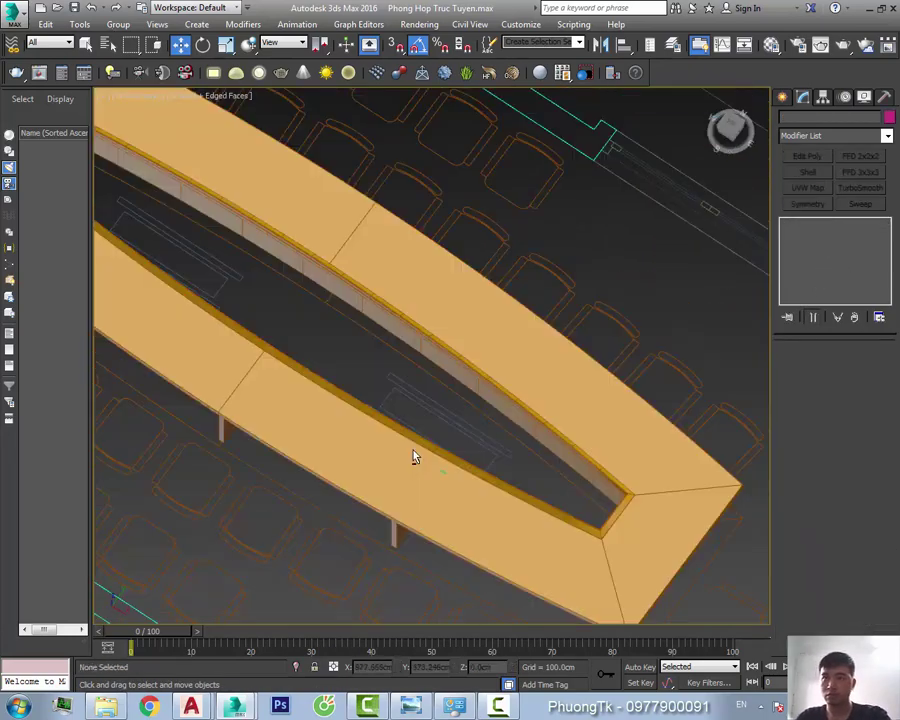
mouse_move(412, 454)
middle_mouse_down("alt")
mouse_move(461, 488)
mouse_move(485, 472)
mouse_move(428, 424)
middle_mouse_up("alt")
scroll(485, 472, "up", 5)
left_click(428, 424)
key("f")
key("F3")
left_click_drag(432, 353, 427, 415, "shift")
left_click(450, 411)
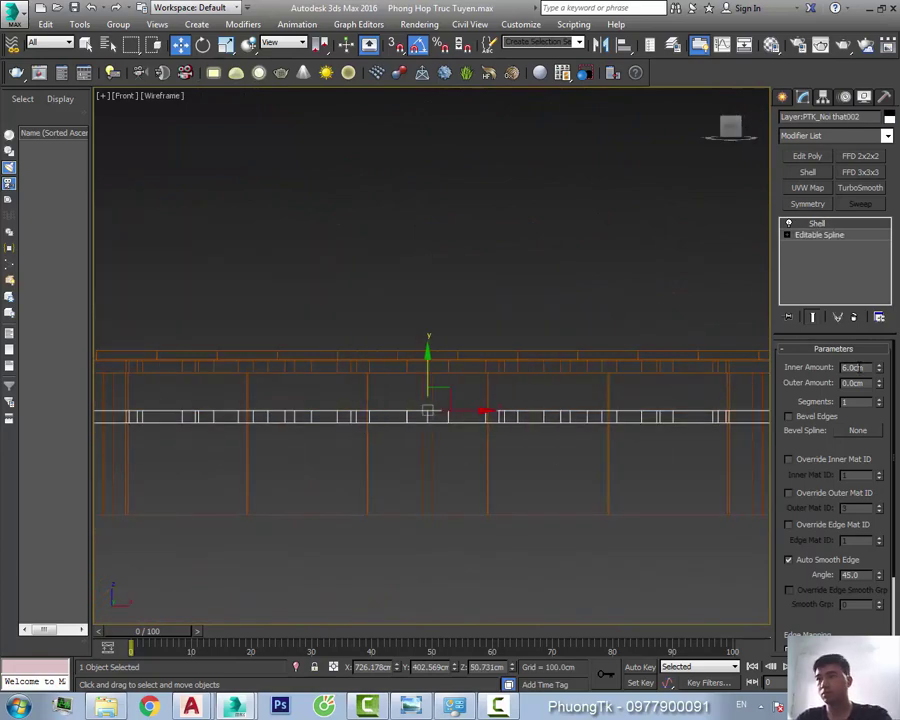
Select the copied panel and enter its outline spline in the top wireframe view
left_click(438, 456)
middle_click_drag(438, 456, 326, 372, "alt")
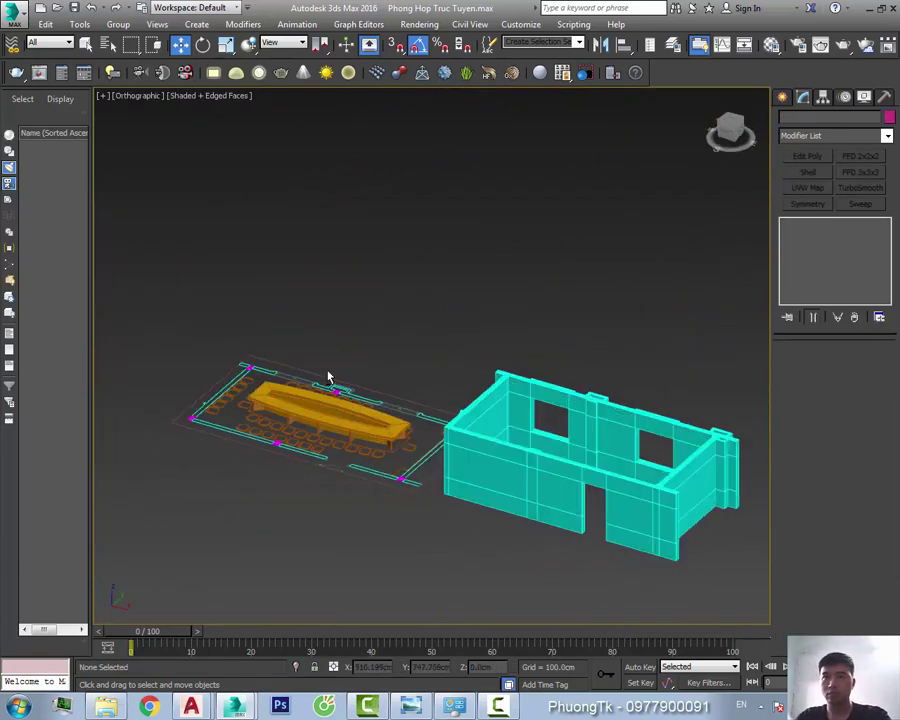
left_click(326, 372)
scroll(326, 372, "up", 5)
key("t")
key("F3")
scroll(384, 316, "up", 2)
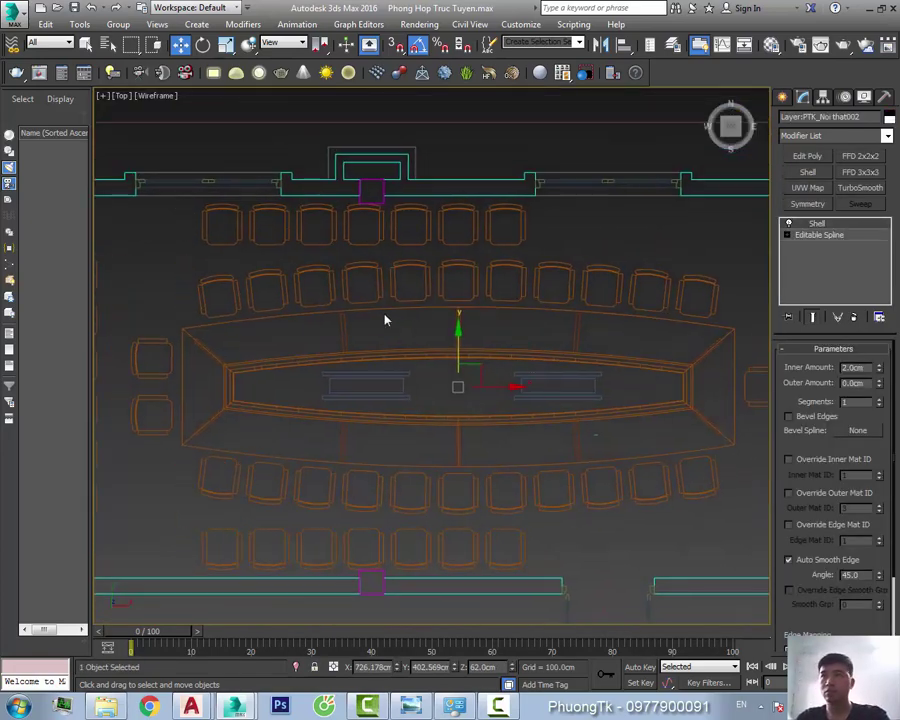
left_click(435, 327)
Reshape the copy's outline vertices to follow the table curve, then return to the Shell level
scroll(350, 318, "up", 2)
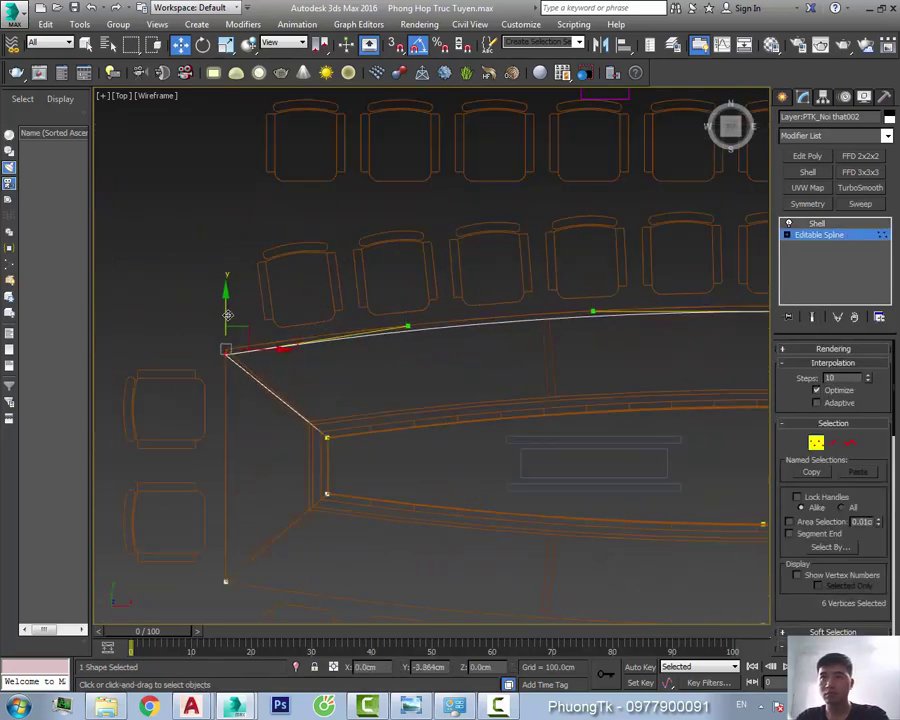
scroll(484, 376, "down", 4)
scroll(560, 413, "up", 5)
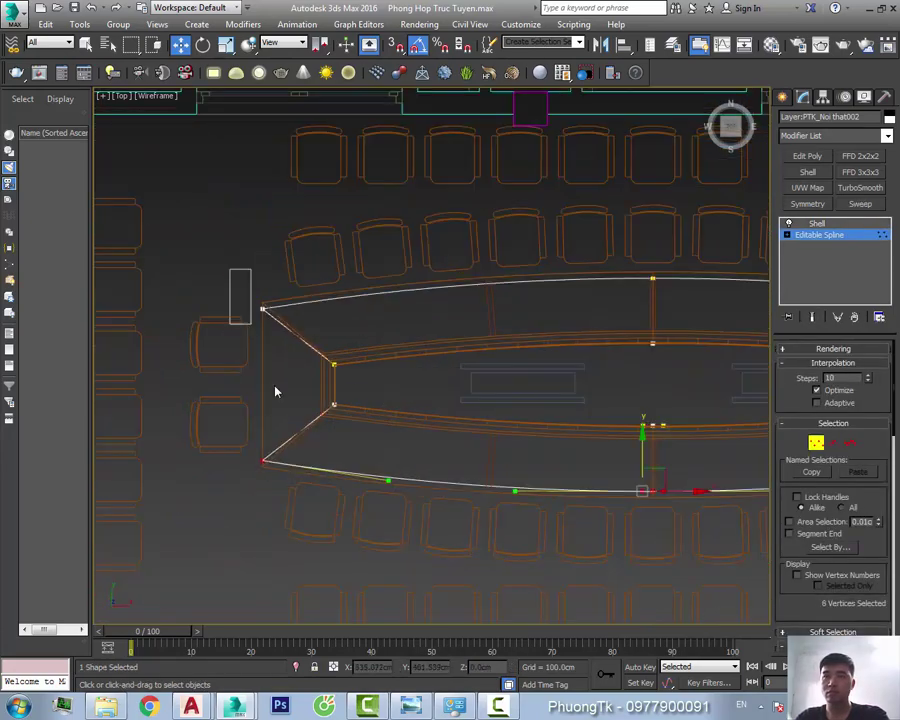
left_click_drag(275, 388, 300, 420)
scroll(373, 366, "down", 5)
middle_click_drag(385, 430, 373, 366)
scroll(471, 536, "up", 6)
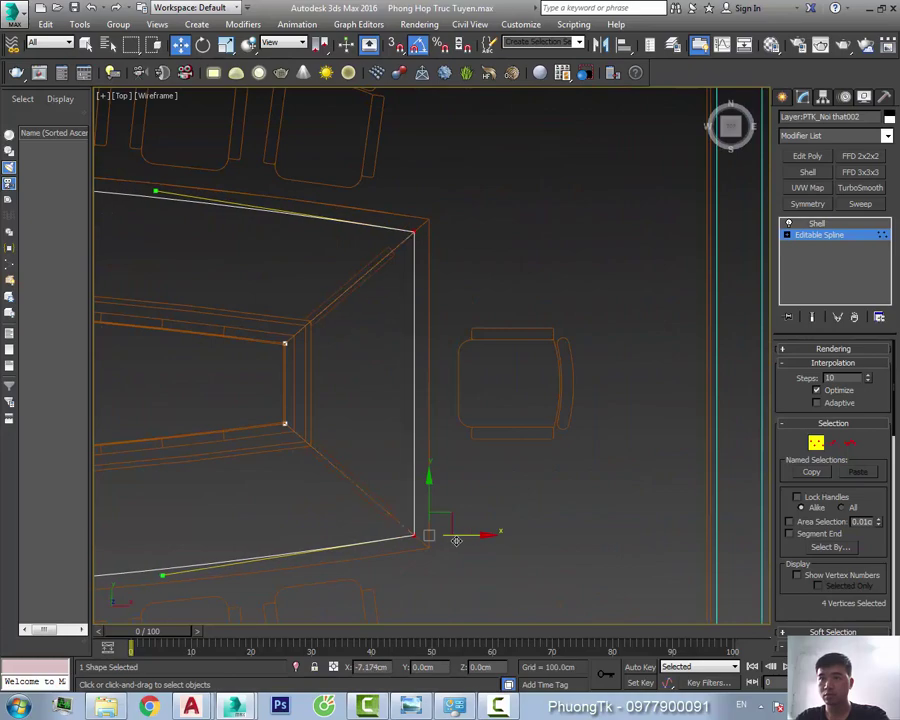
left_click(817, 223)
scroll(604, 230, "down", 5)
key("F3")
middle_click_drag(604, 230, 486, 310, "alt")
Select the diagonal corner plank and move its end vertex toward the table corner
key("p")
scroll(613, 352, "up", 6)
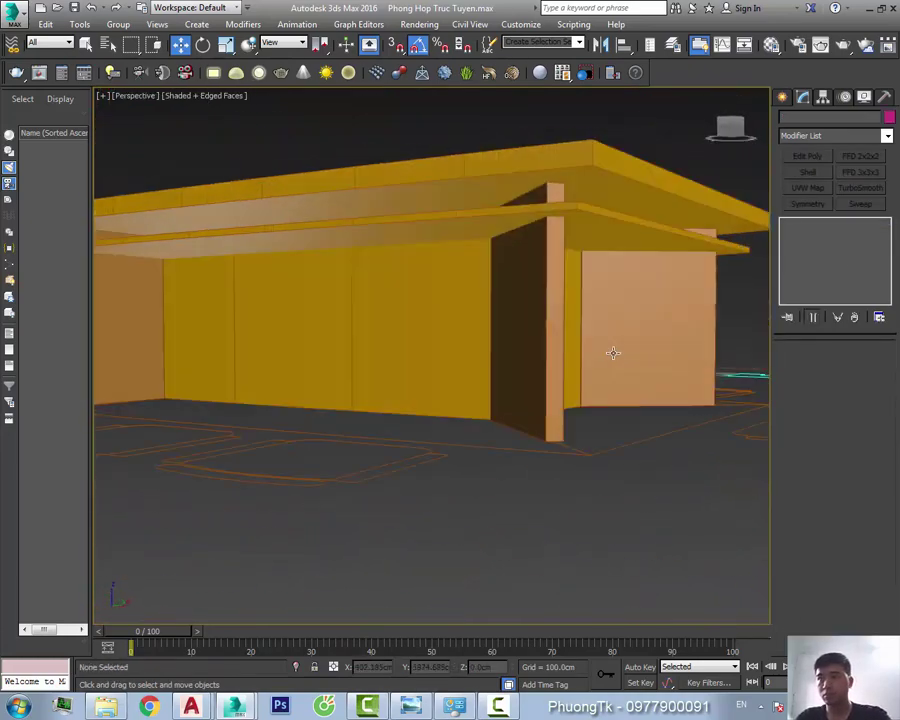
scroll(613, 352, "down", 4)
key("t")
left_click(587, 446)
key("F3")
scroll(463, 363, "up", 5)
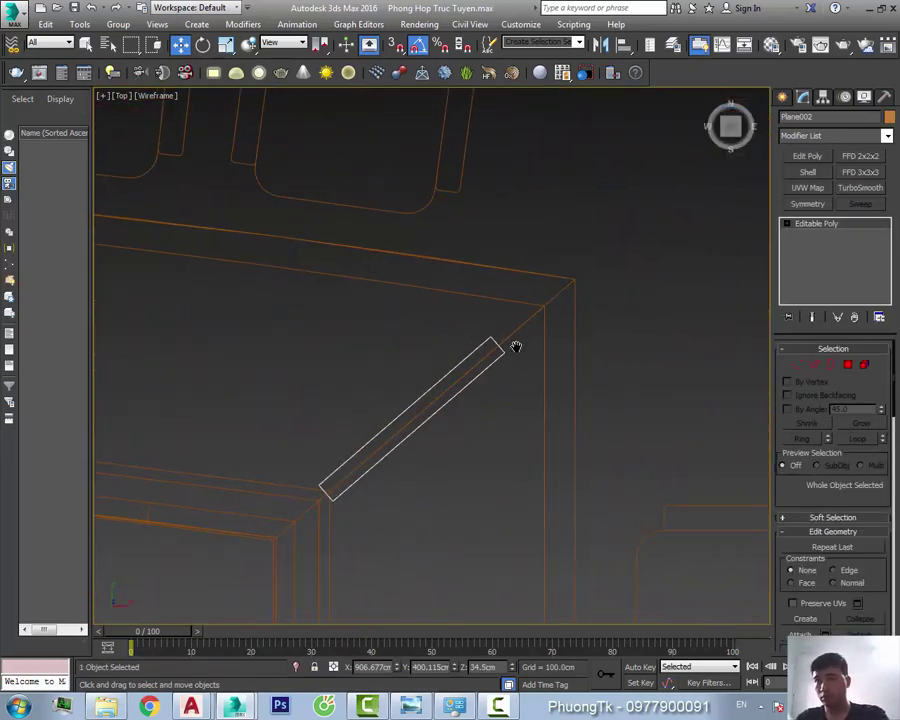
scroll(586, 284, "down", 4)
key("1")
left_click_drag(548, 306, 584, 342)
scroll(566, 326, "up", 4)
middle_click_drag(560, 380, 617, 519)
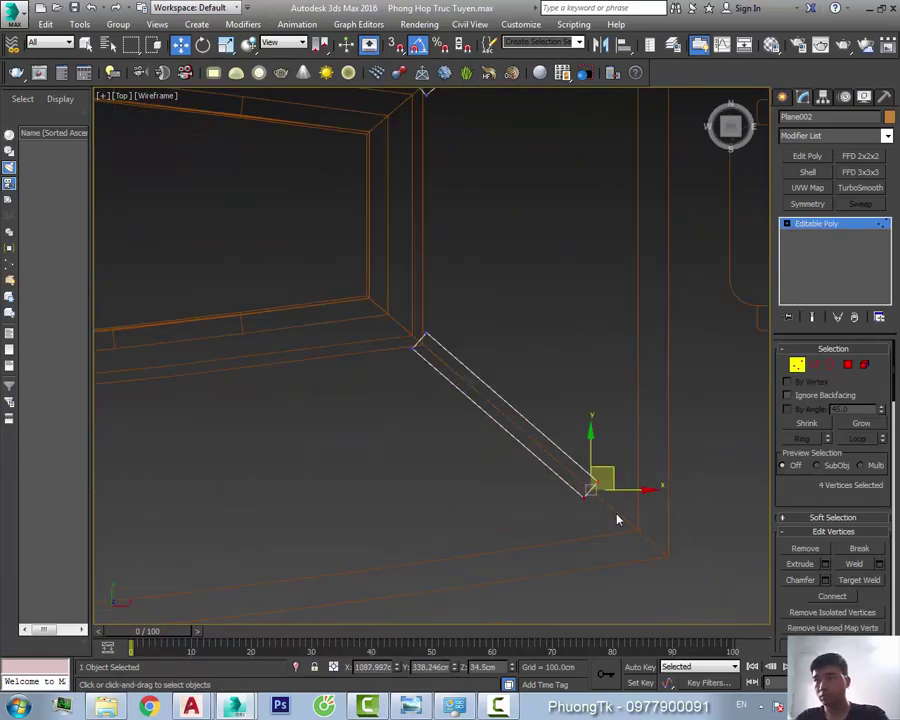
Exit and re-enter the plank's vertex editing via the quad menu to review the corner
scroll(668, 521, "down", 4)
right_click(631, 352)
left_click(600, 338)
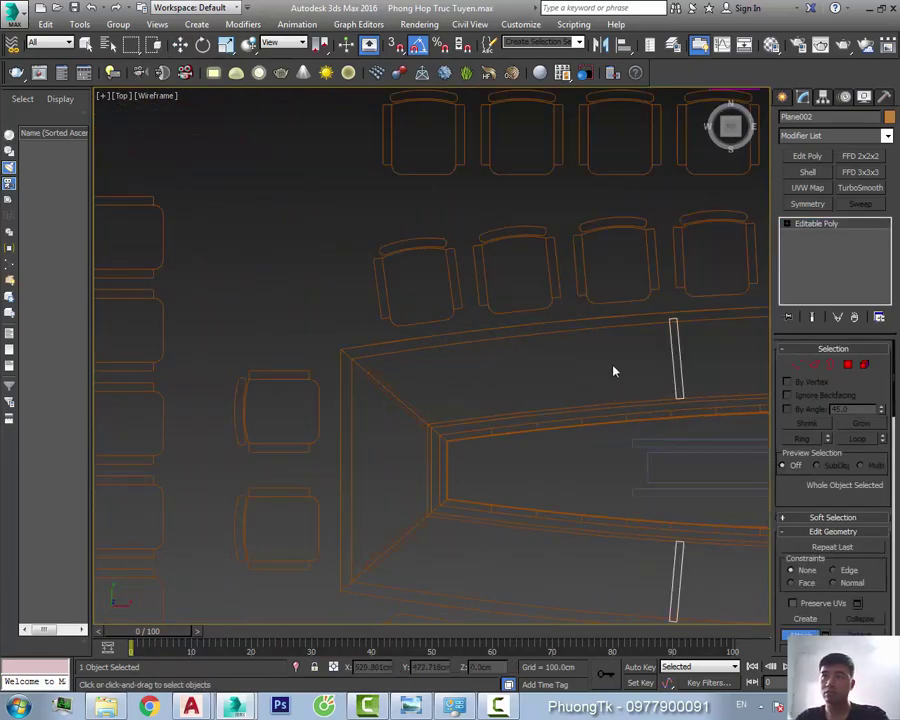
right_click(496, 318)
left_click(475, 291)
scroll(572, 352, "up", 2)
scroll(428, 312, "up", 4)
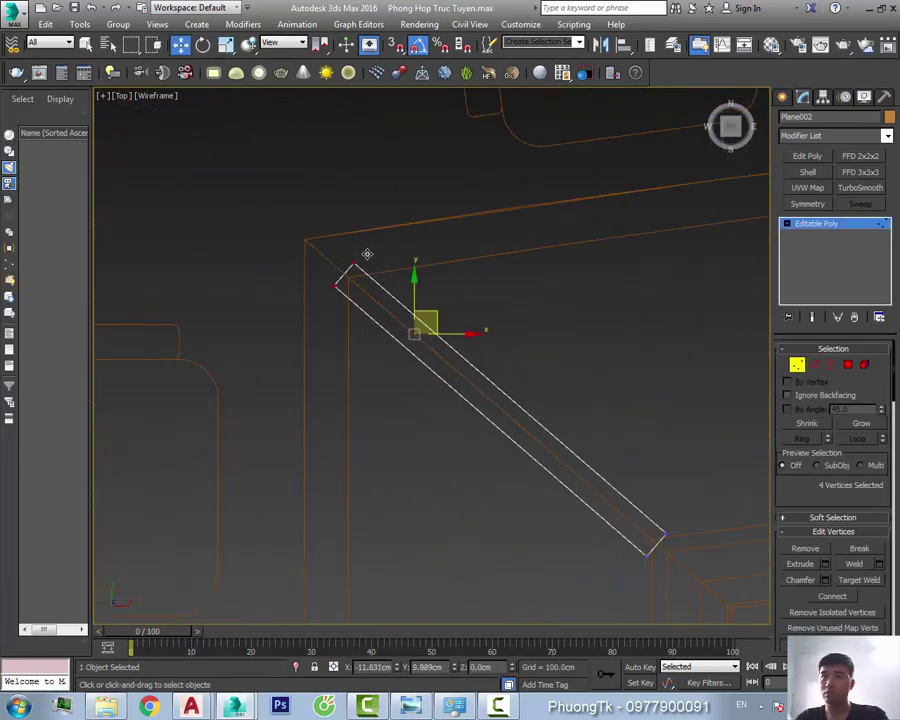
middle_click_drag(367, 254, 494, 455)
Select the three walls and apply a Box UVW Map sized 100 × 100 × 350 cm
scroll(454, 474, "down", 5)
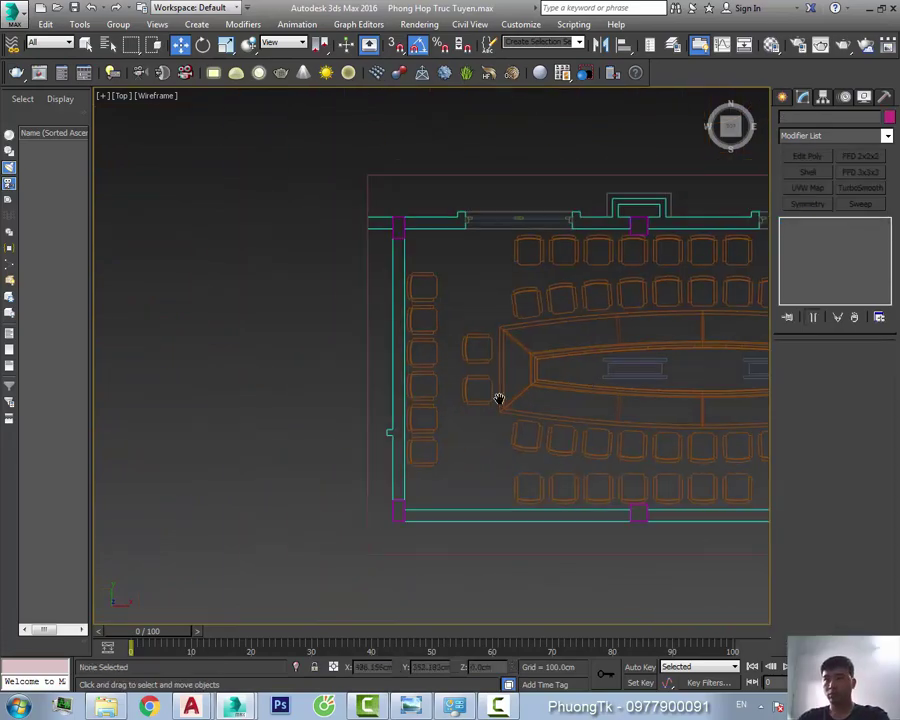
key("F3")
mouse_move(498, 398)
middle_mouse_down("alt")
mouse_move(438, 338)
mouse_move(629, 414)
mouse_move(542, 446)
middle_mouse_up("alt")
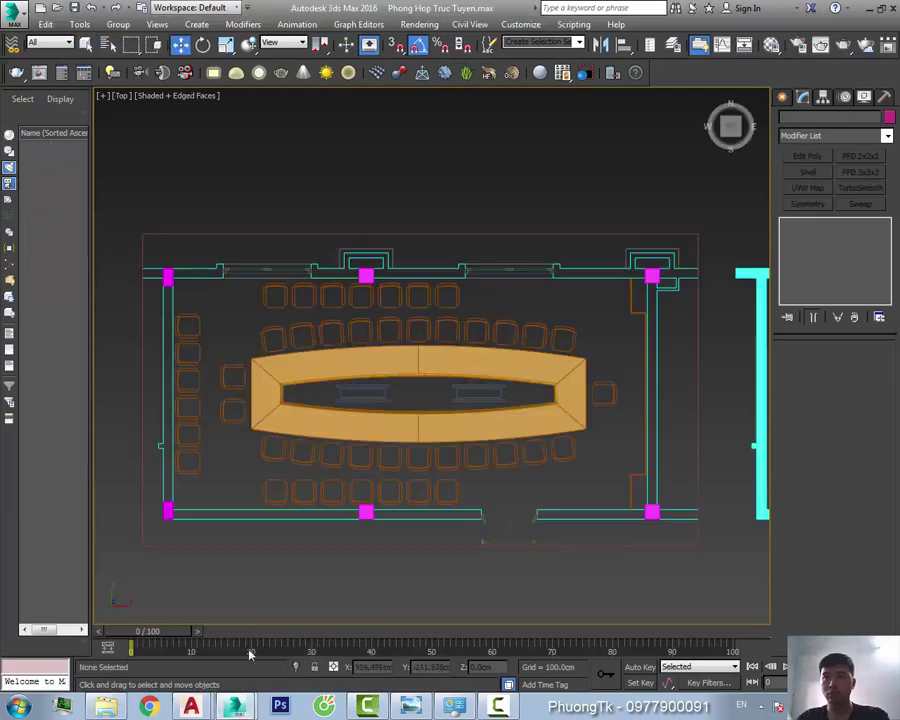
left_click(15, 12)
left_click(130, 172)
double_click(307, 438)
left_click(508, 504)
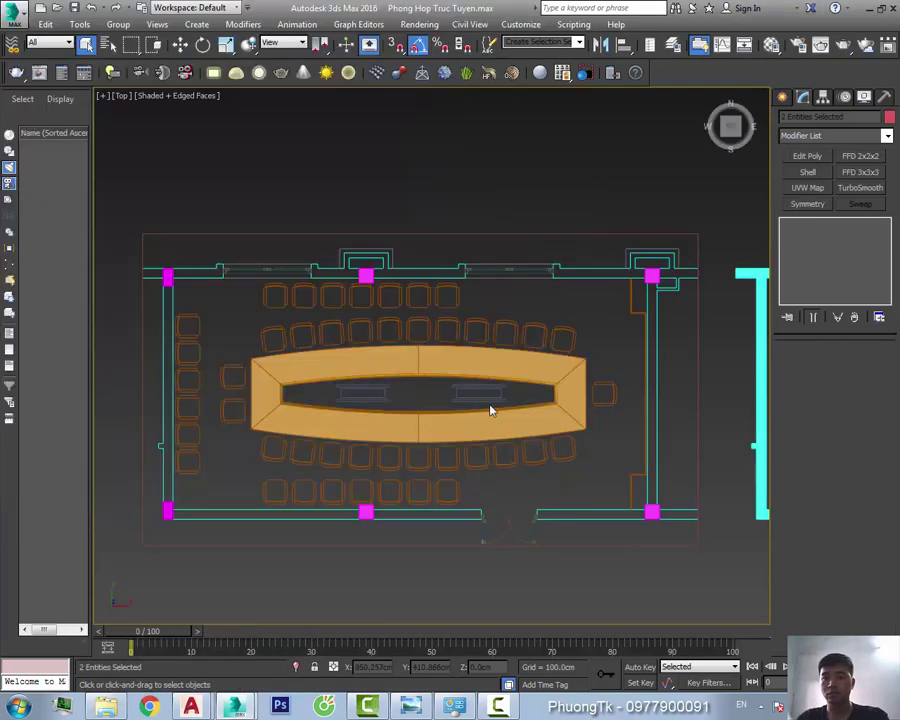
scroll(488, 410, "down", 5)
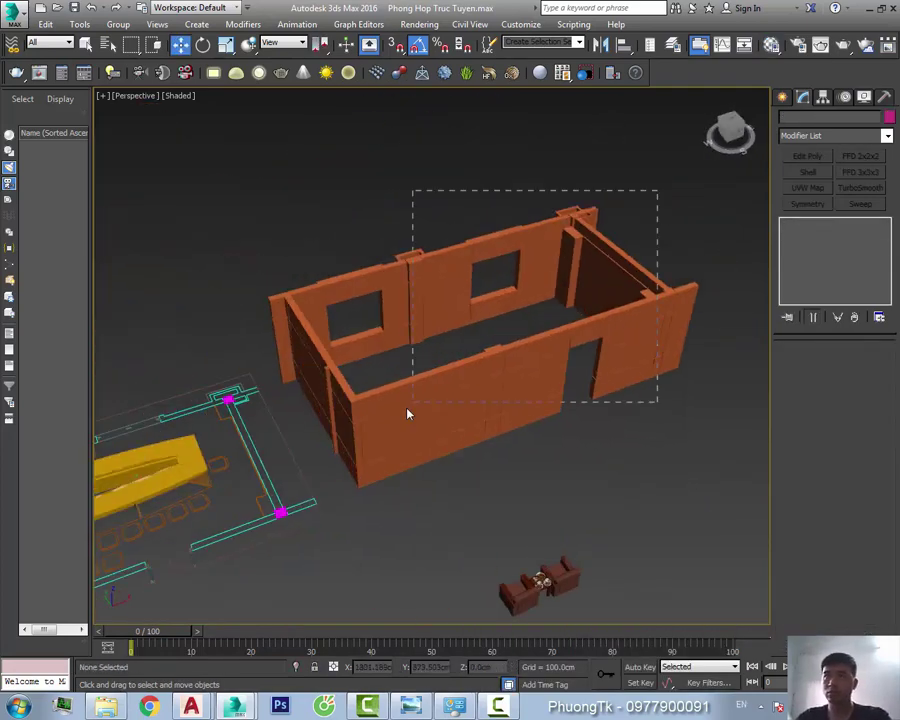
left_click(819, 428)
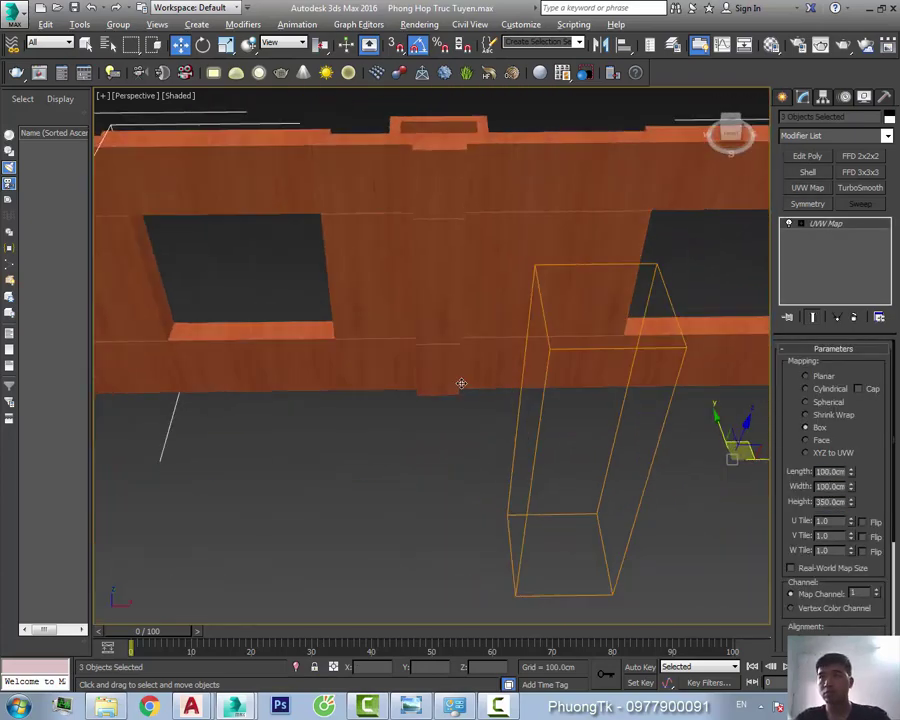
middle_click_drag(446, 326, 565, 493, "alt")
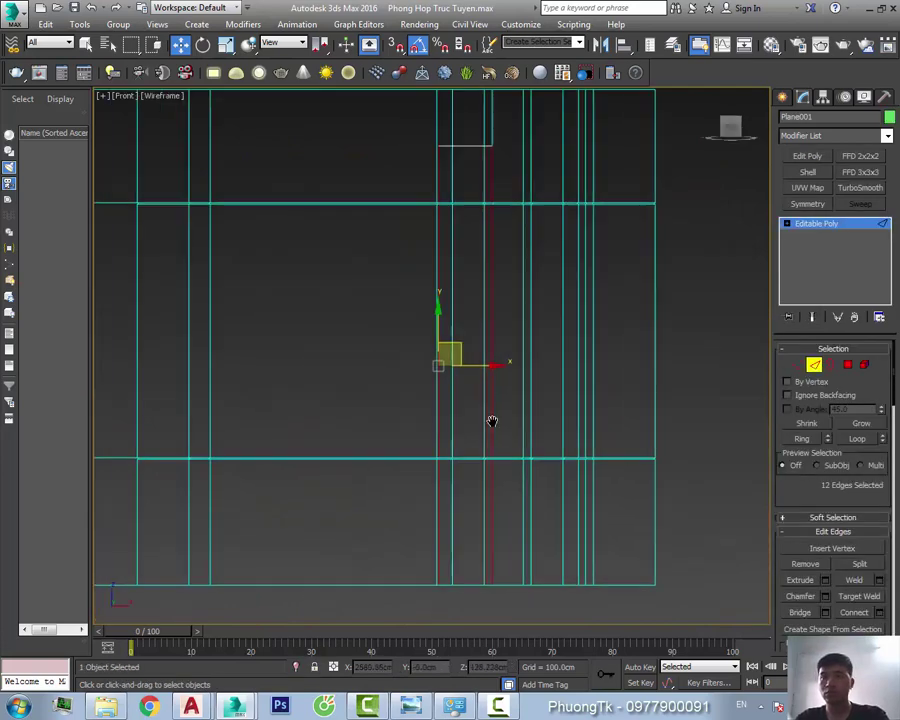
Chamfer the selected wall edges twice, then extrude them
right_click(451, 285)
left_click(346, 369)
right_click(376, 372)
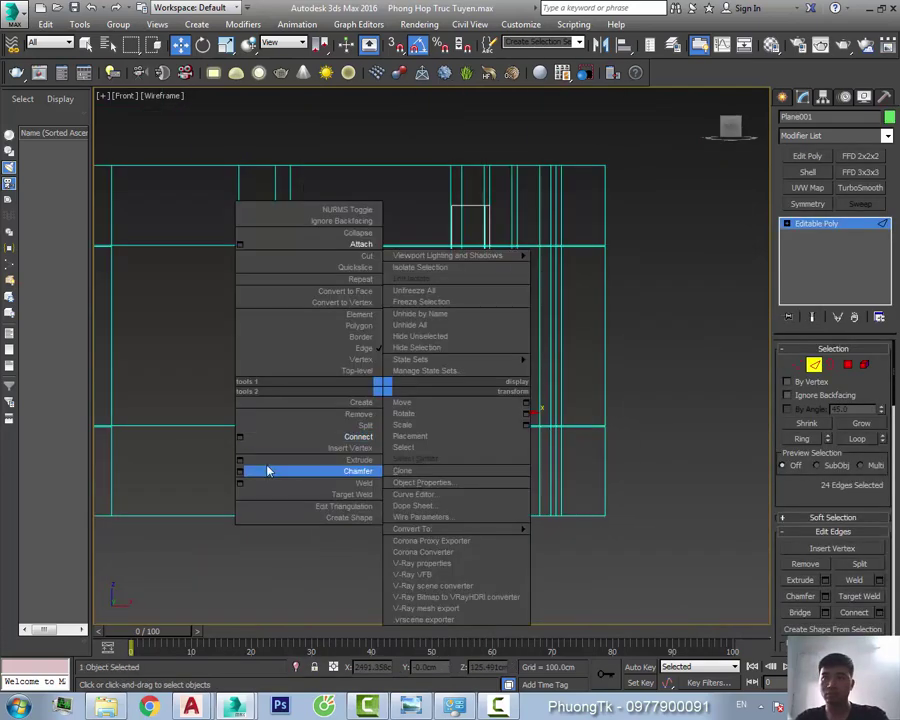
left_click(266, 468)
scroll(448, 420, "up", 2)
right_click(446, 350)
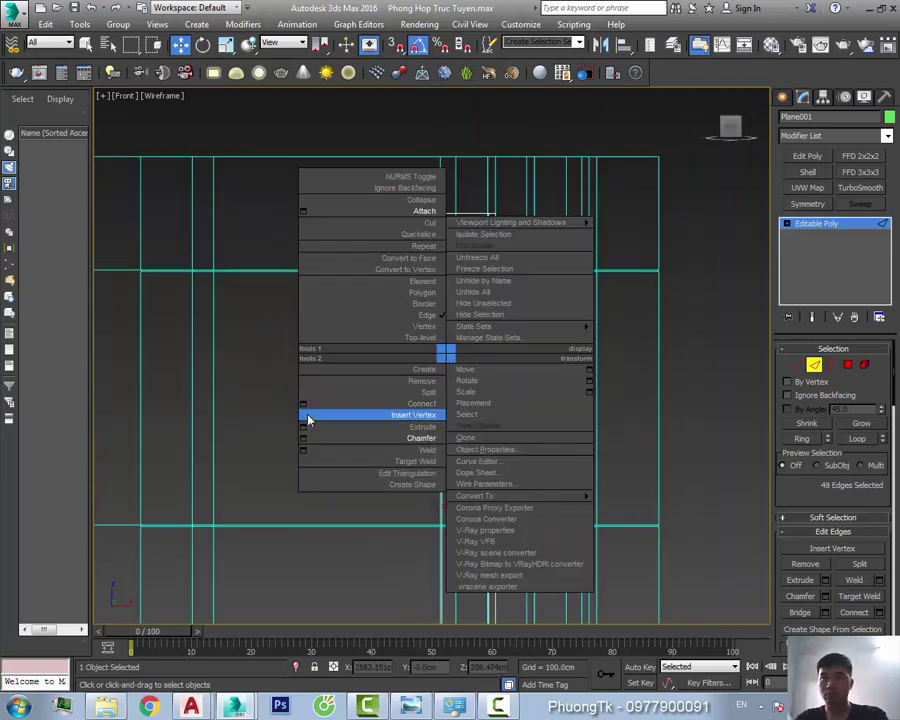
left_click(310, 421)
key("Escape")
In Polygon mode, extrude the wall faces and select the strip of faces along the wall
key("4")
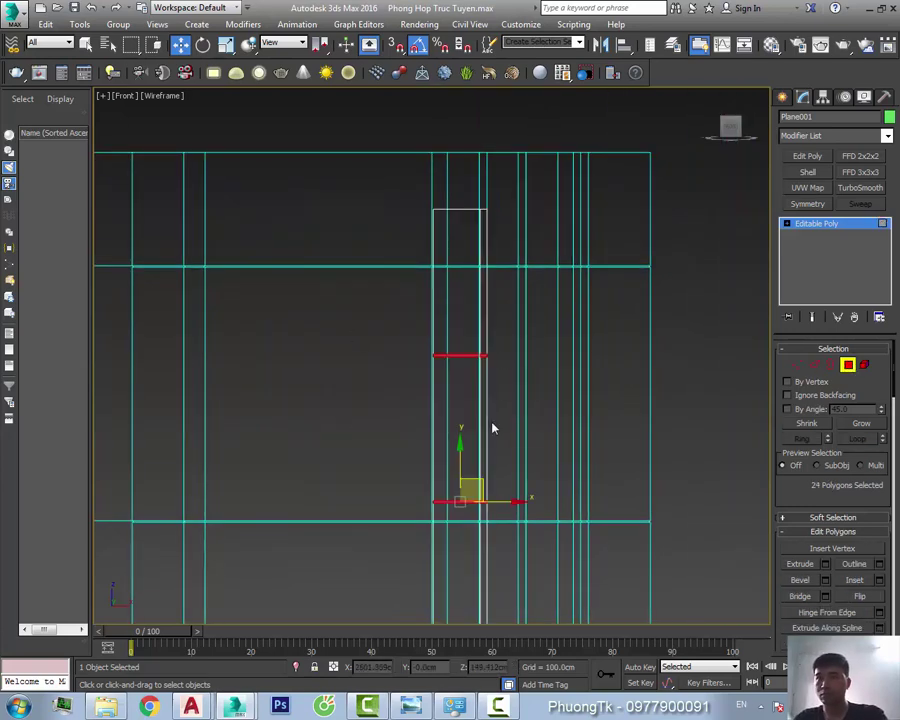
key("shift+e")
left_click(440, 404)
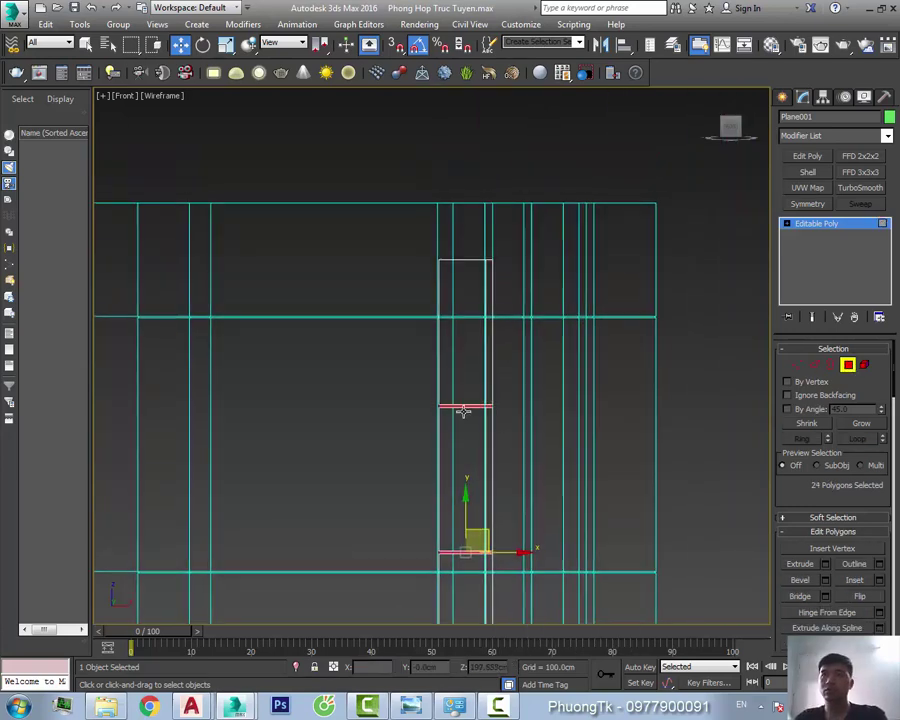
scroll(460, 410, "up", 2)
scroll(424, 340, "up", 2)
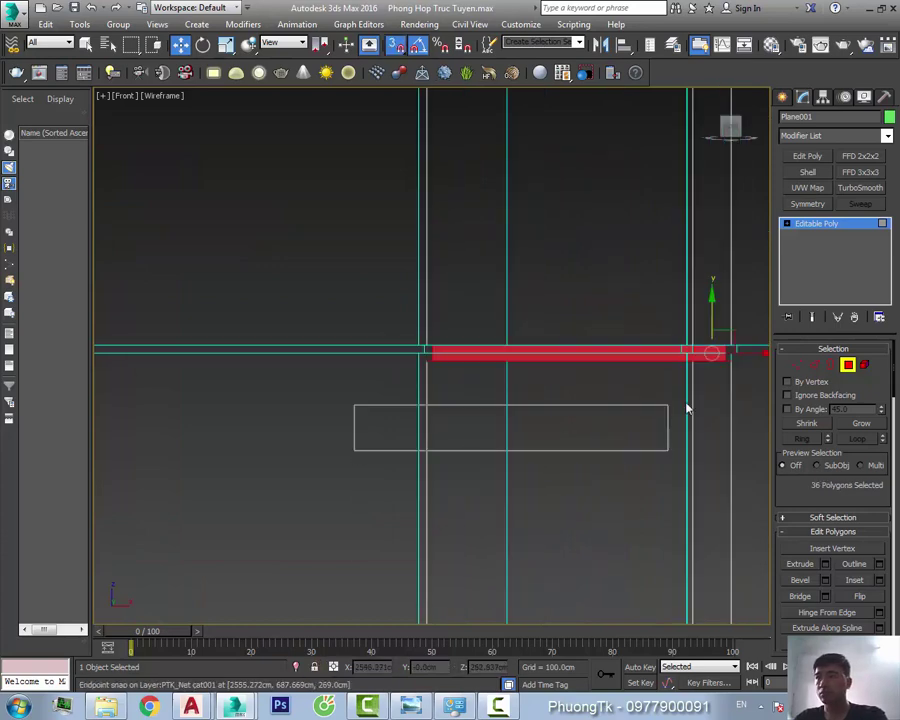
left_click_drag(353, 444, 684, 406)
scroll(461, 369, "up", 2)
scroll(396, 352, "down", 2)
scroll(436, 474, "up", 3)
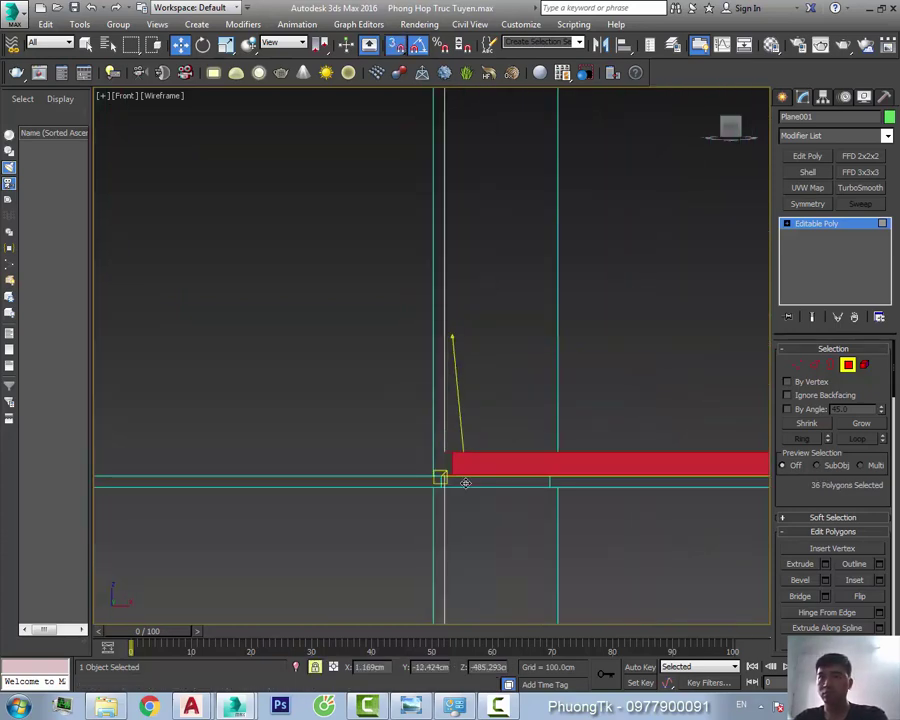
scroll(556, 392, "down", 3)
scroll(347, 407, "up", 1)
scroll(347, 407, "up", 3)
Check the new wall trim from top and perspective views, then deselect the wall
key("t")
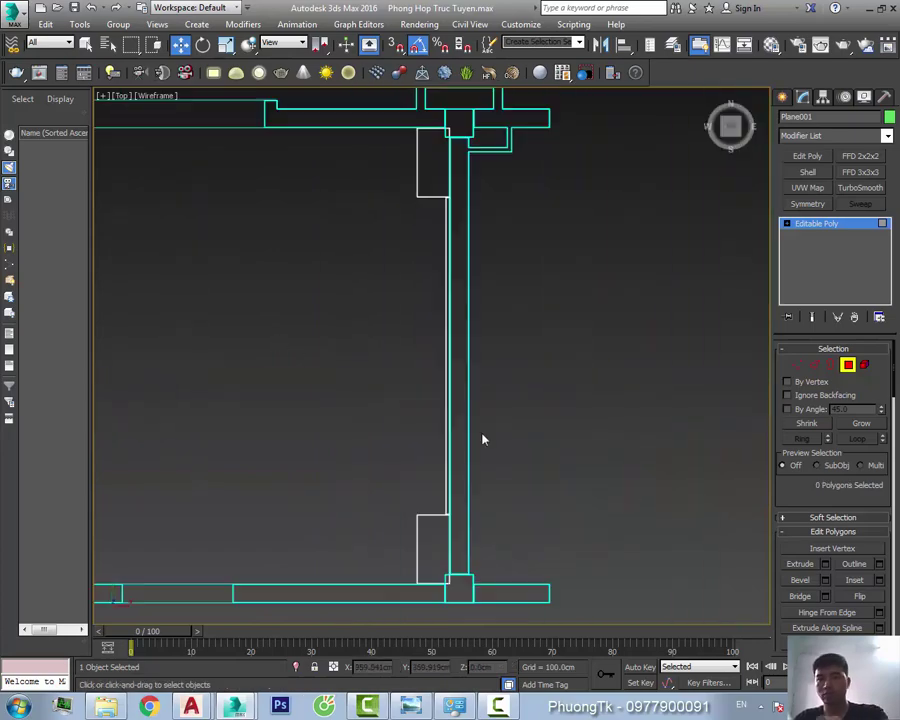
key("F3")
middle_click_drag(482, 438, 488, 355, "alt")
key("p")
scroll(408, 414, "down", 3)
left_click(408, 414)
scroll(391, 315, "up", 4)
mouse_move(408, 414)
middle_mouse_down()
mouse_move(391, 315)
mouse_move(486, 386)
mouse_move(307, 414)
middle_mouse_up()
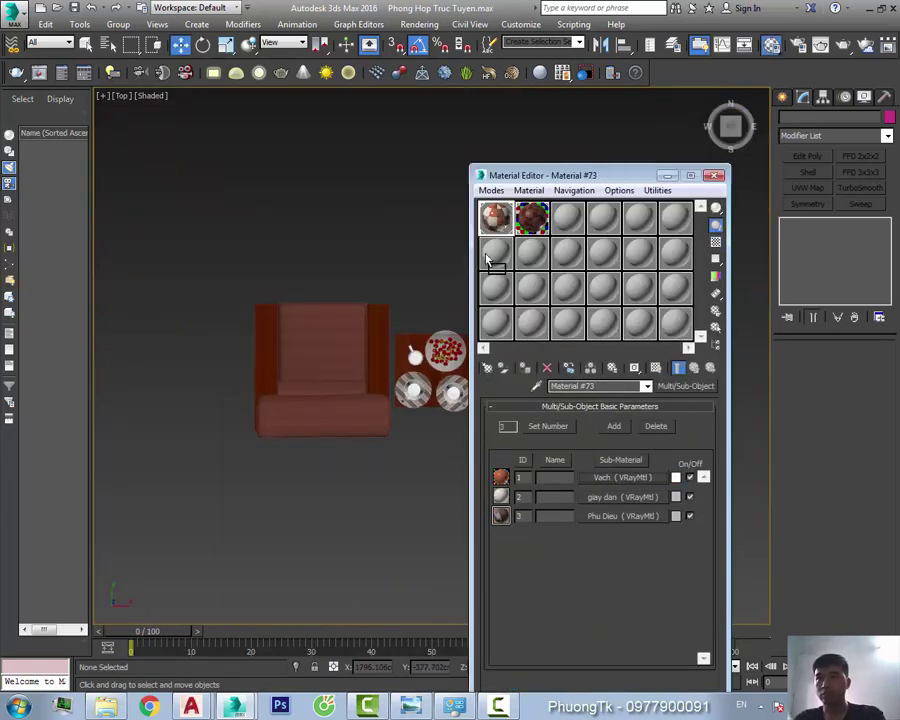
Copy the giay dan material into an empty slot and show the Multi/Sub-Object material's sub-materials
left_click(574, 524)
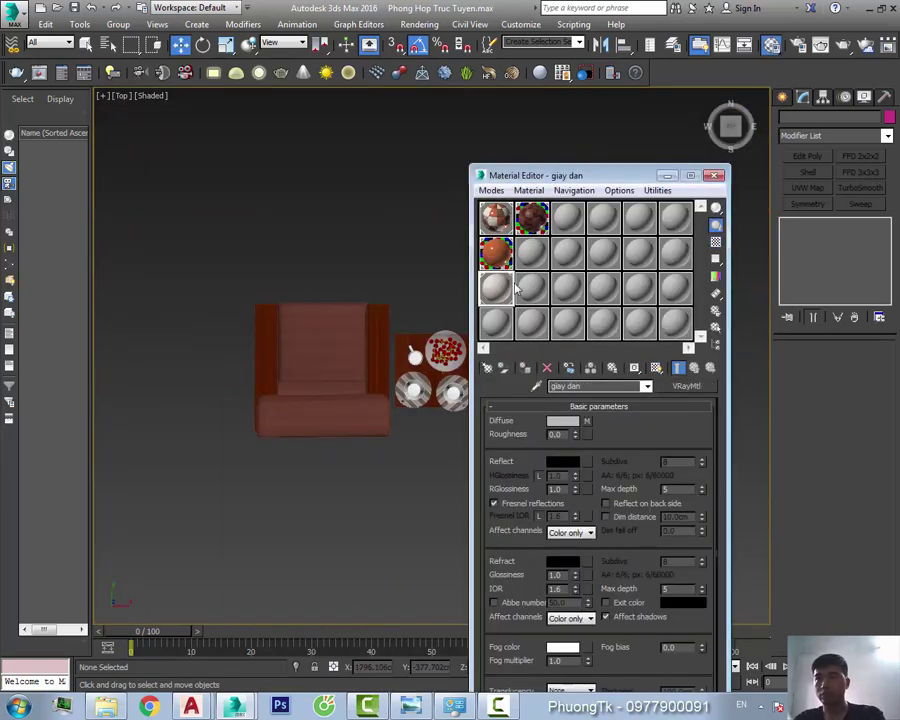
left_click(529, 232)
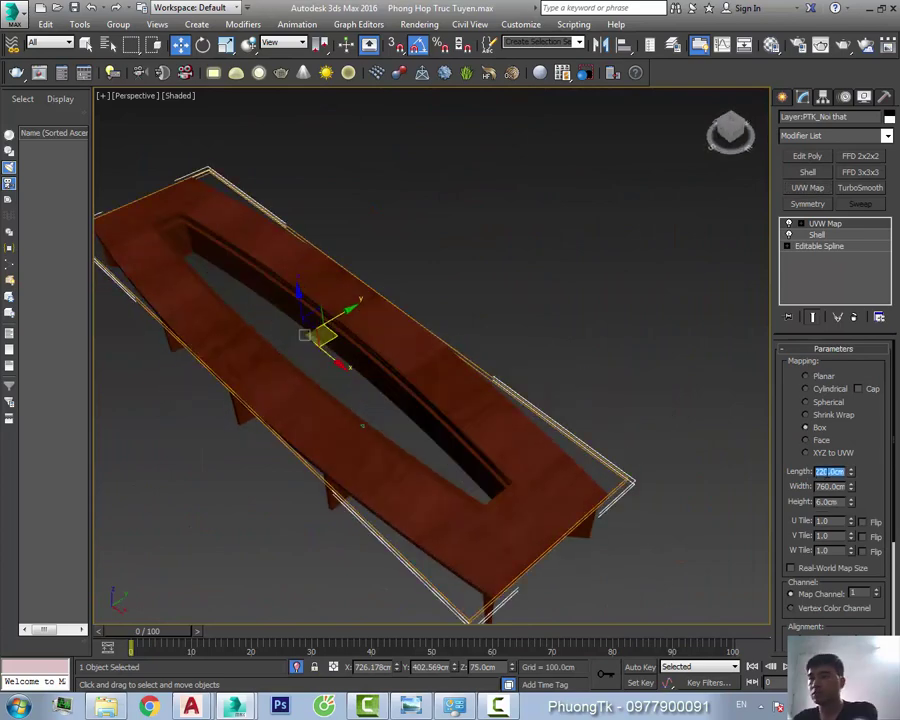
Set the UVW Map height to 100 cm, convert the table to Editable Poly, and paste the mapping
type("100")
key("Return")
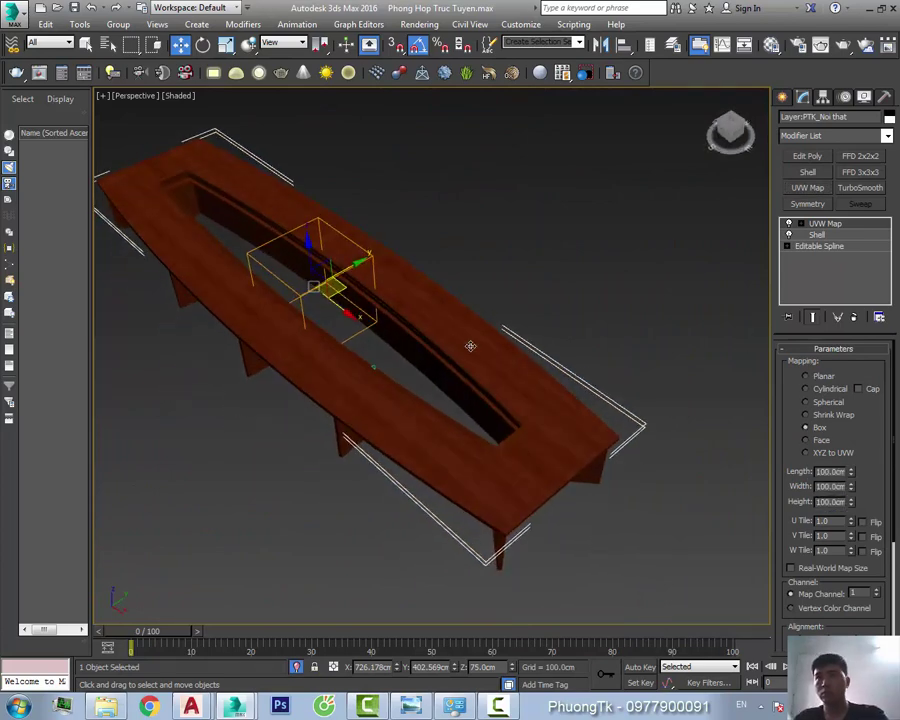
right_click(794, 232)
right_click(600, 350)
left_click(660, 352)
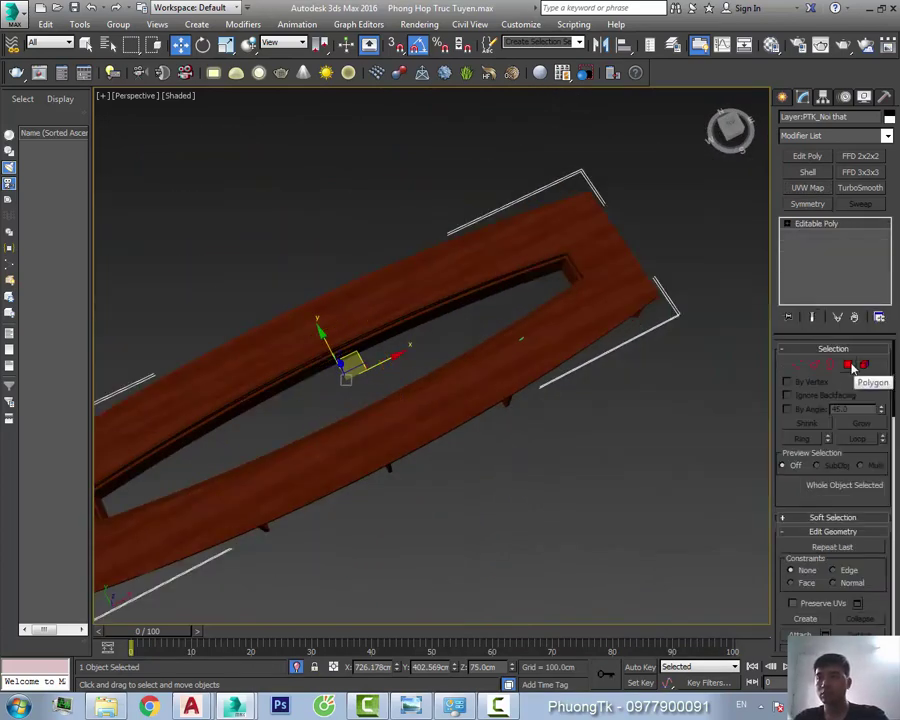
left_click(853, 369)
left_click(590, 286)
left_click(823, 236)
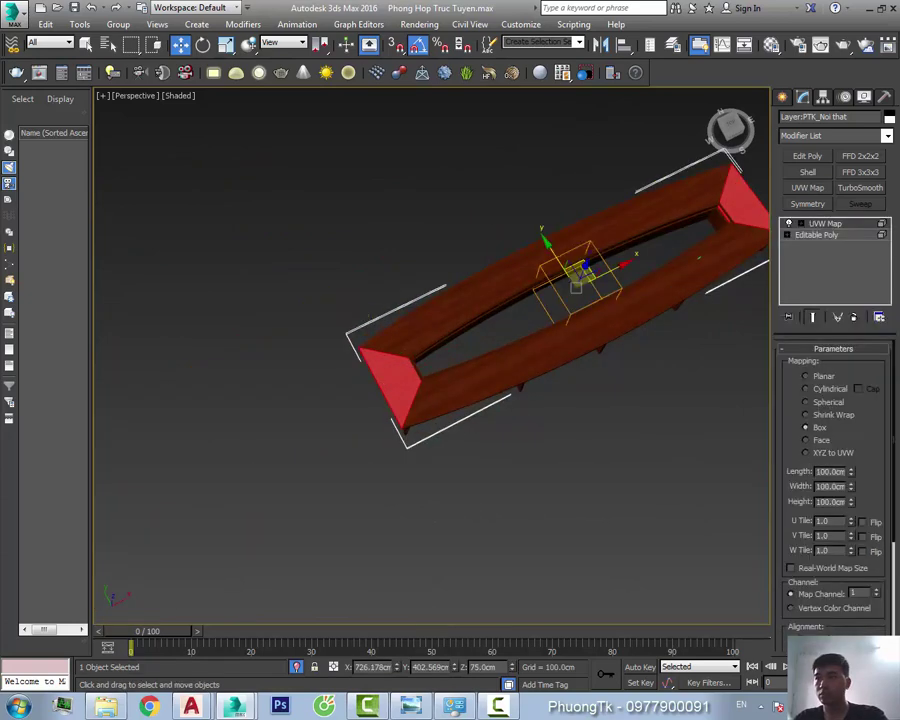
Convert the next table piece to Editable Poly and add a Box UVW Map to it
scroll(558, 360, "up", 5)
mouse_move(558, 360)
middle_mouse_down("alt")
mouse_move(494, 350)
mouse_move(590, 362)
middle_mouse_up("alt")
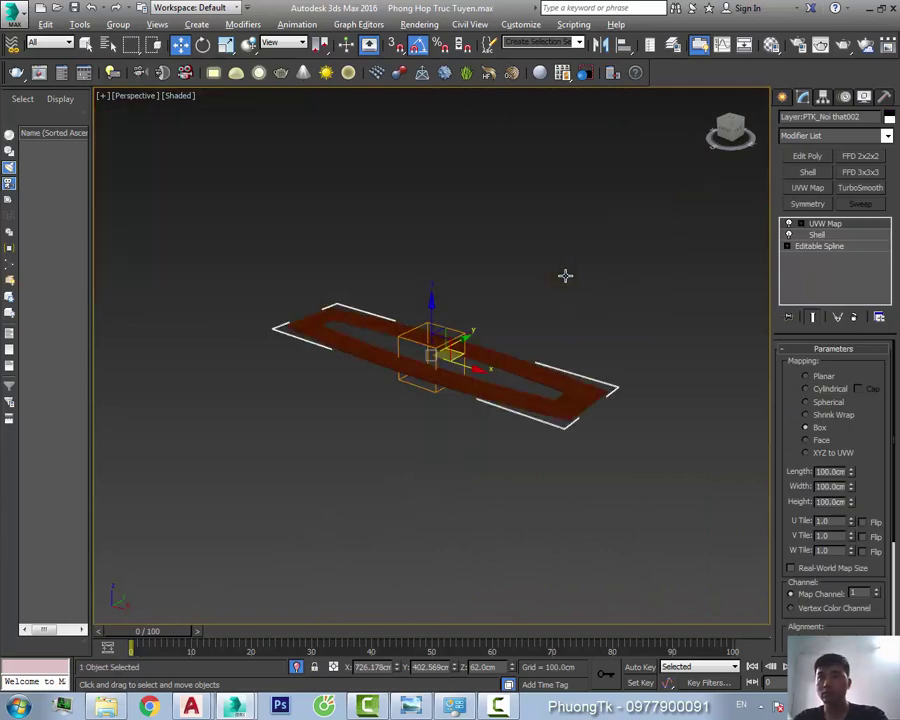
right_click(592, 312)
left_click(753, 446)
scroll(560, 381, "up", 5)
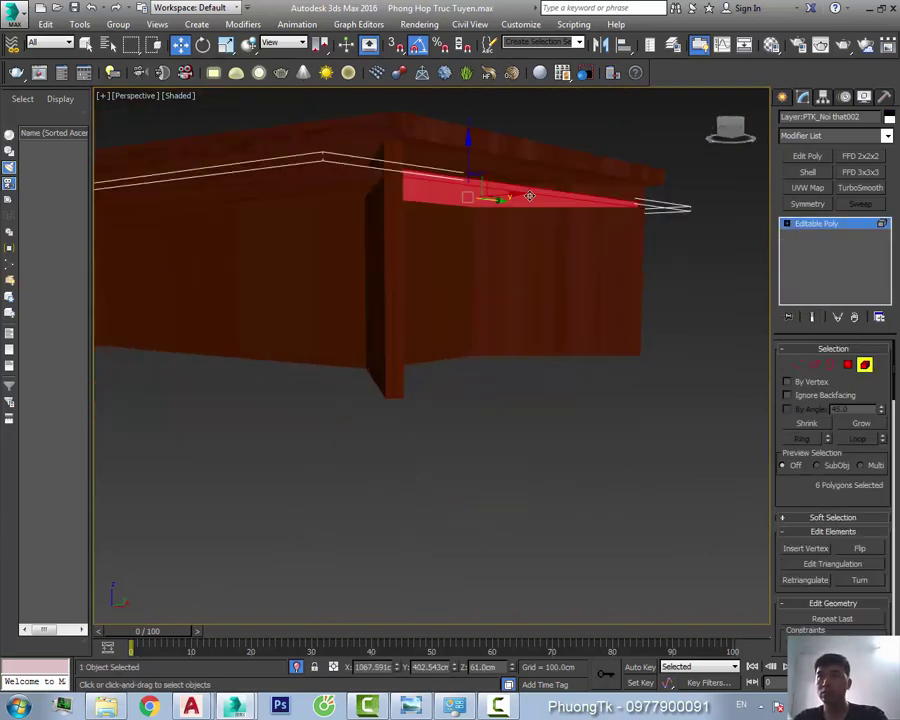
middle_click_drag(440, 387, 444, 504, "alt")
scroll(384, 422, "up", 5)
scroll(370, 444, "down", 4)
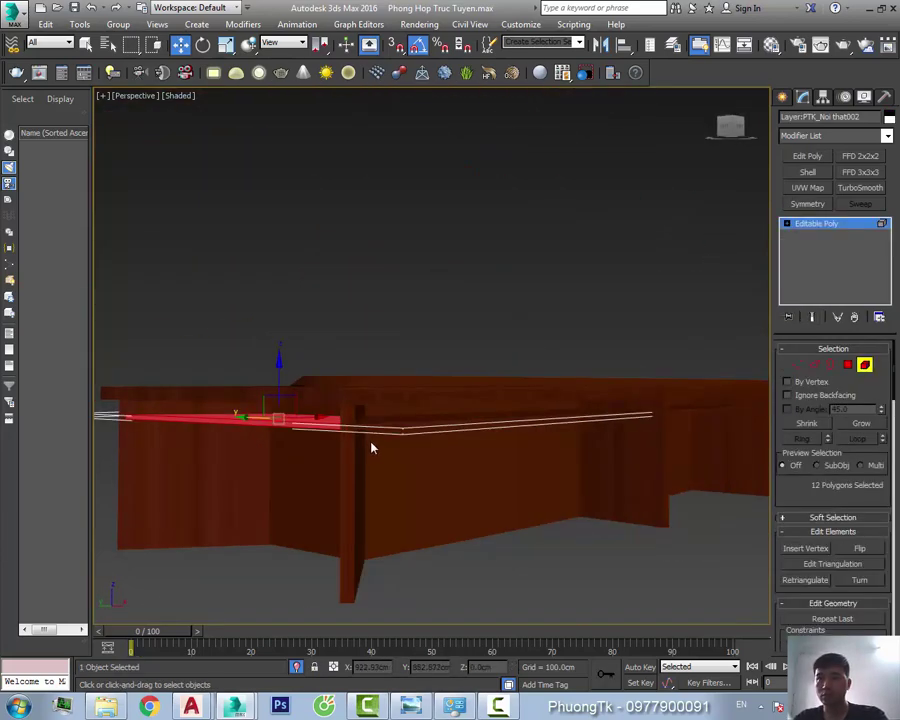
left_click(807, 187)
right_click(556, 444)
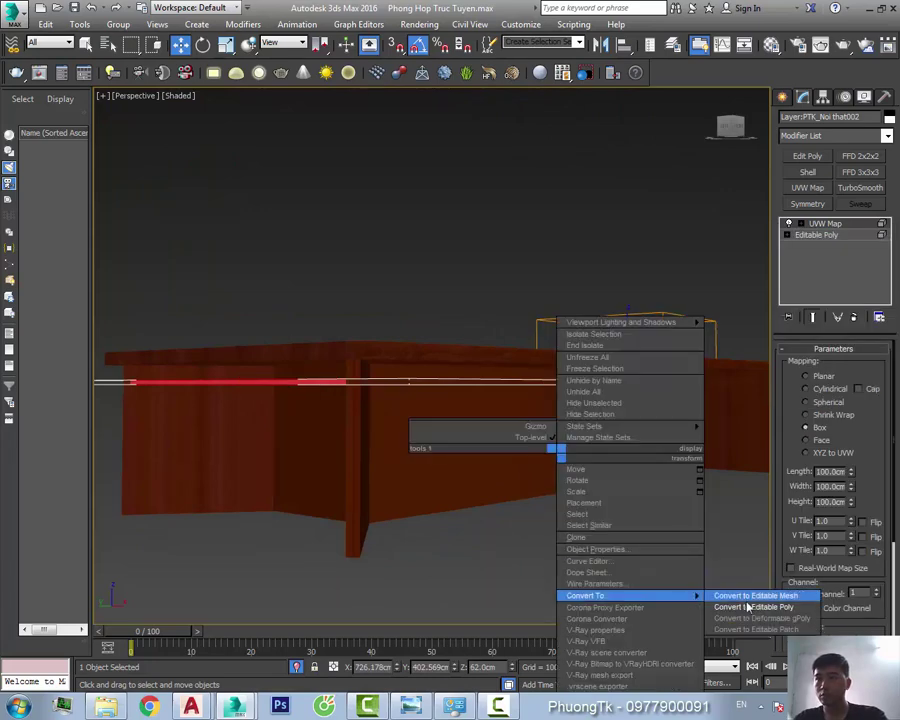
left_click(752, 604)
mouse_move(420, 350)
middle_mouse_down("alt")
mouse_move(446, 330)
mouse_move(500, 424)
middle_mouse_up("alt")
key("ctrl+z")
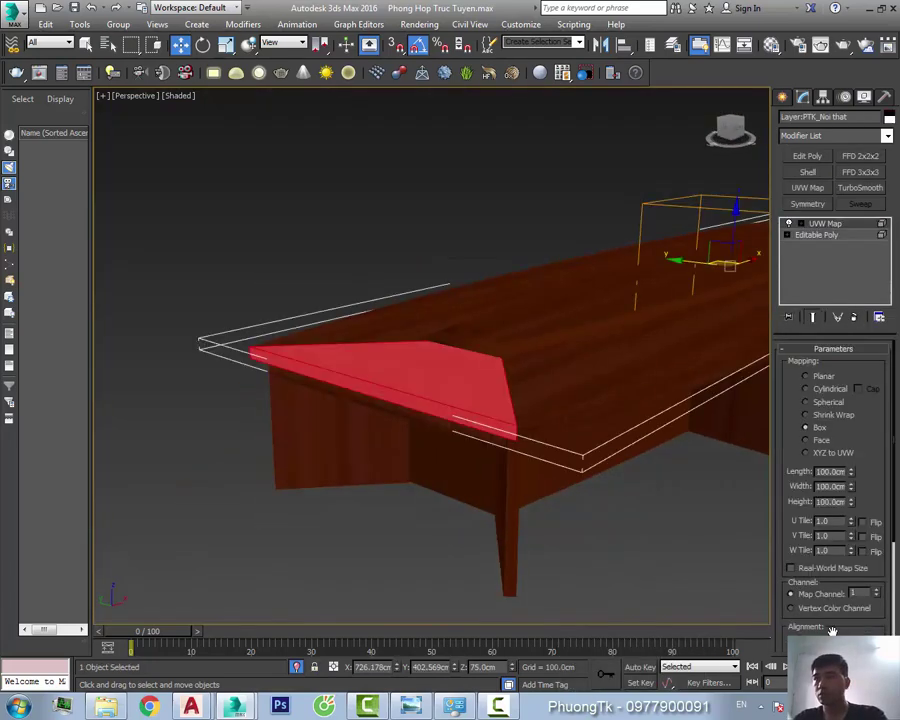
Collapse the mapping into that piece, then paste an instanced box mapping onto the desk top
right_click(516, 392)
left_click(432, 381)
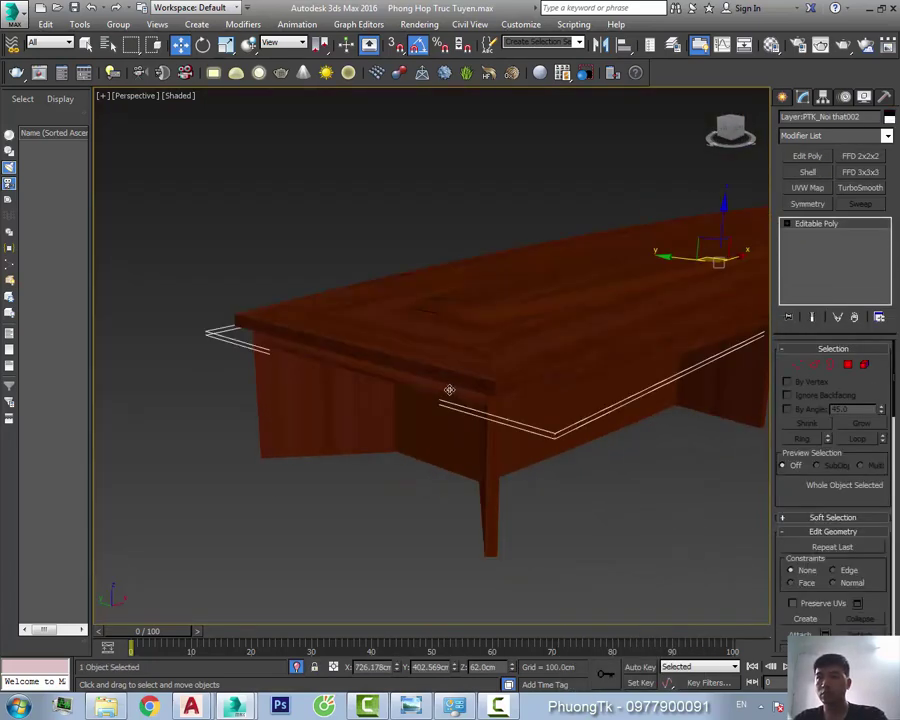
key("m")
left_click(677, 485, "ctrl")
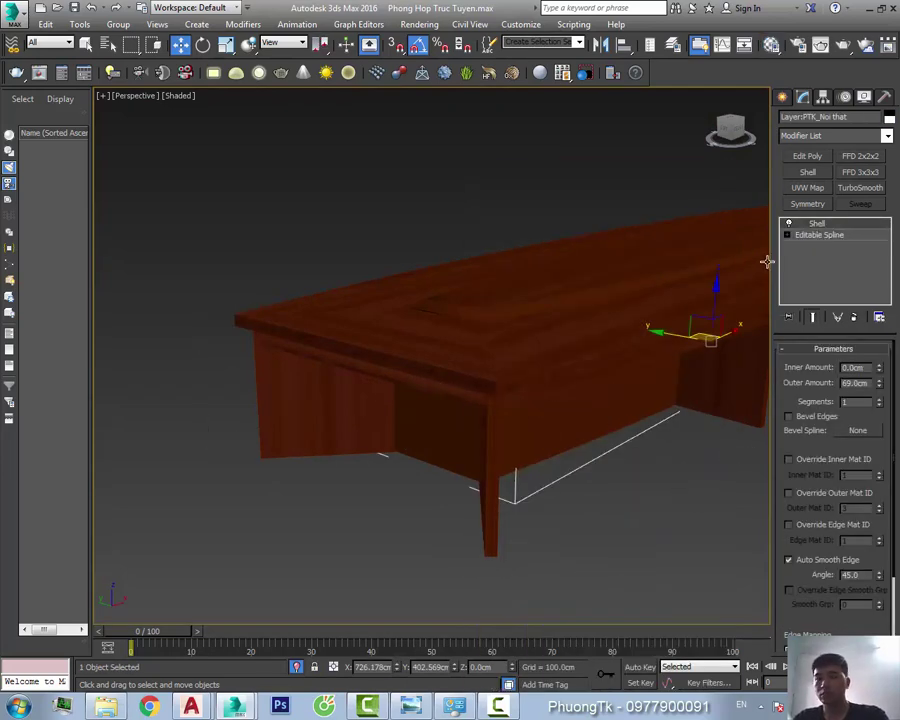
right_click(815, 224)
left_click(757, 311)
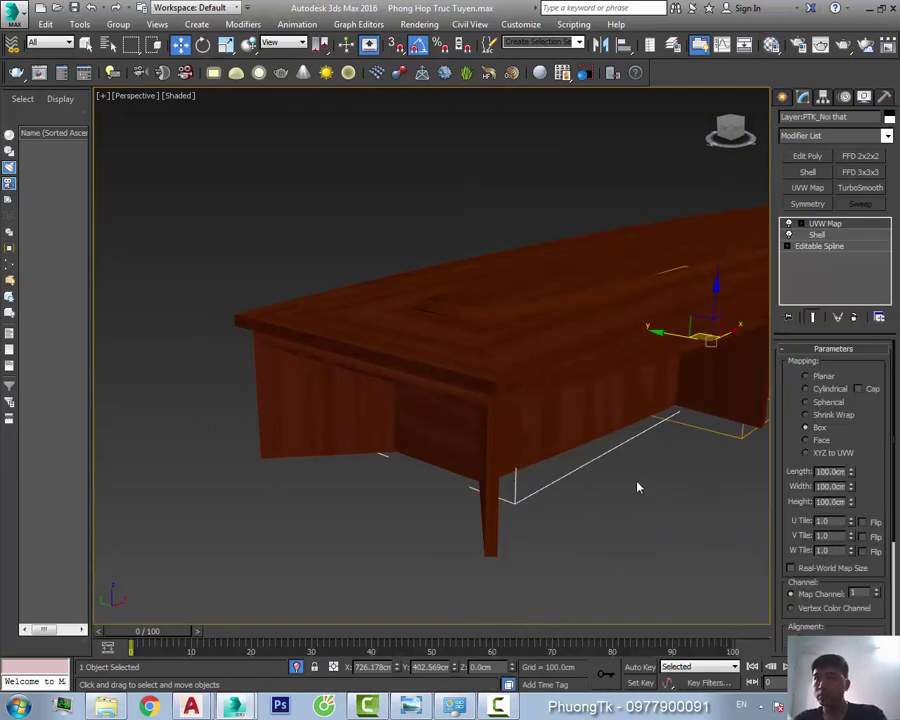
middle_click_drag(638, 487, 458, 263, "alt")
Select the table frame and paste the box UVW mapping onto it
left_click(570, 350)
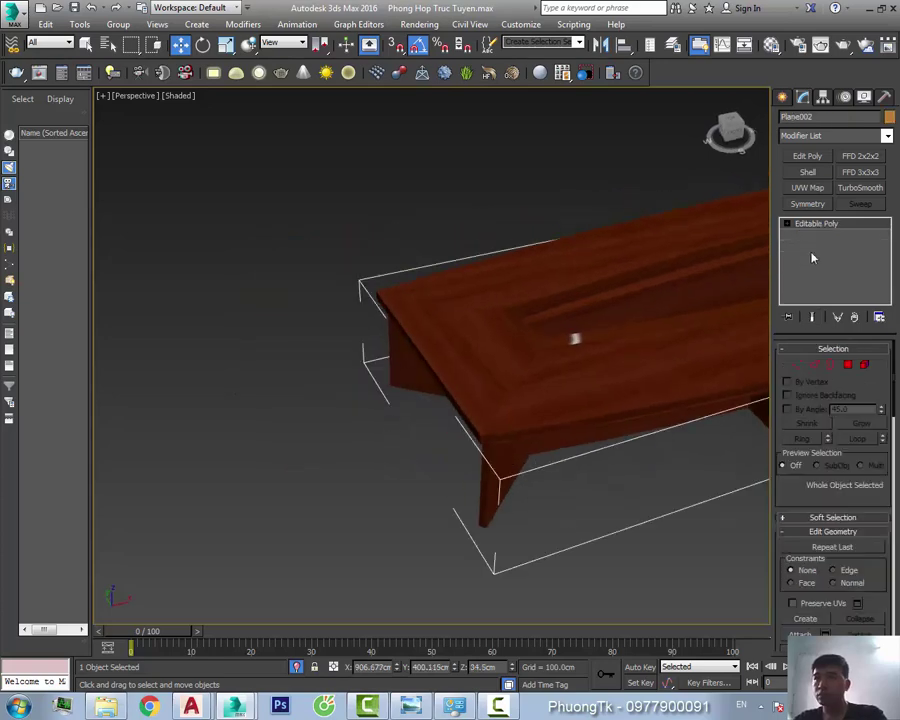
middle_click_drag(573, 338, 575, 338, "alt")
scroll(532, 387, "down", 5)
left_click(565, 400)
right_click(565, 400)
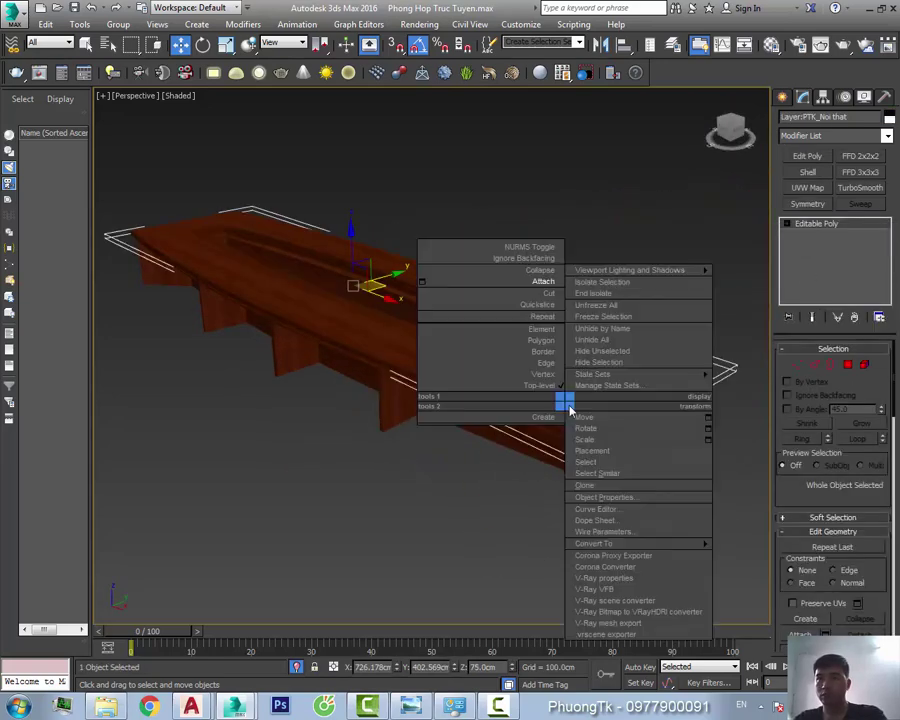
key("Escape")
key("F3")
key("F3")
scroll(506, 330, "up", 5)
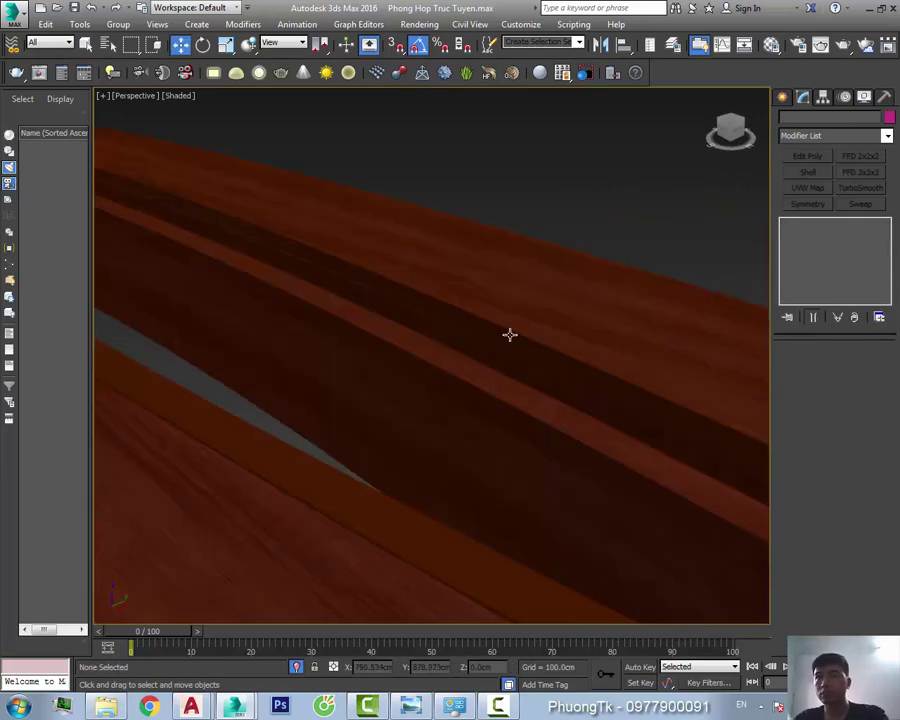
right_click(815, 224)
left_click(764, 304)
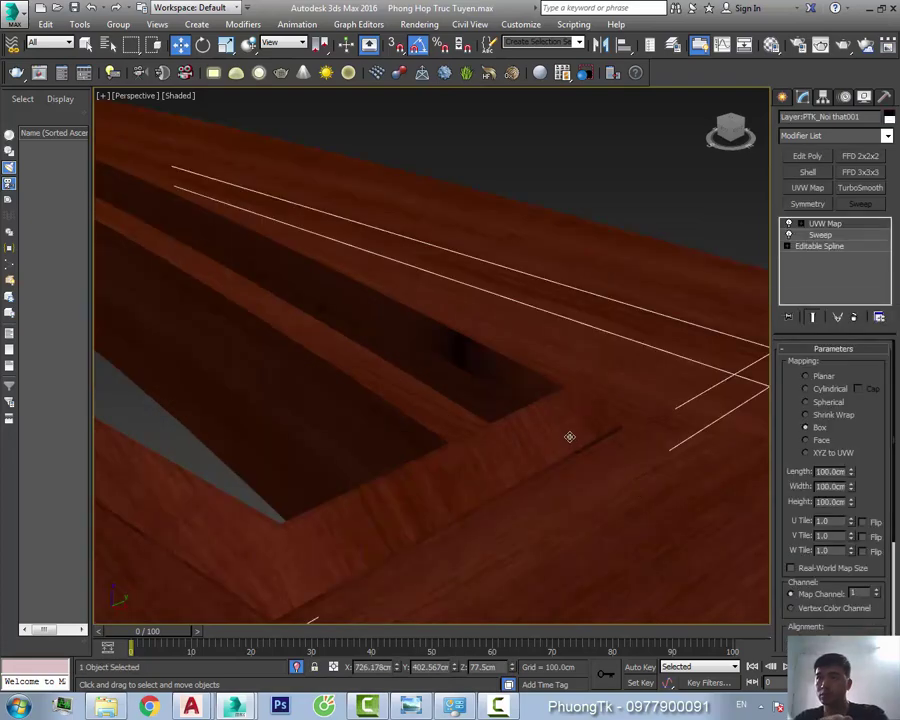
Convert the table to Editable Poly, paste the box mapping again, and collapse it into the mesh
scroll(566, 432, "down", 3)
key("t")
right_click(570, 356)
left_click(760, 502)
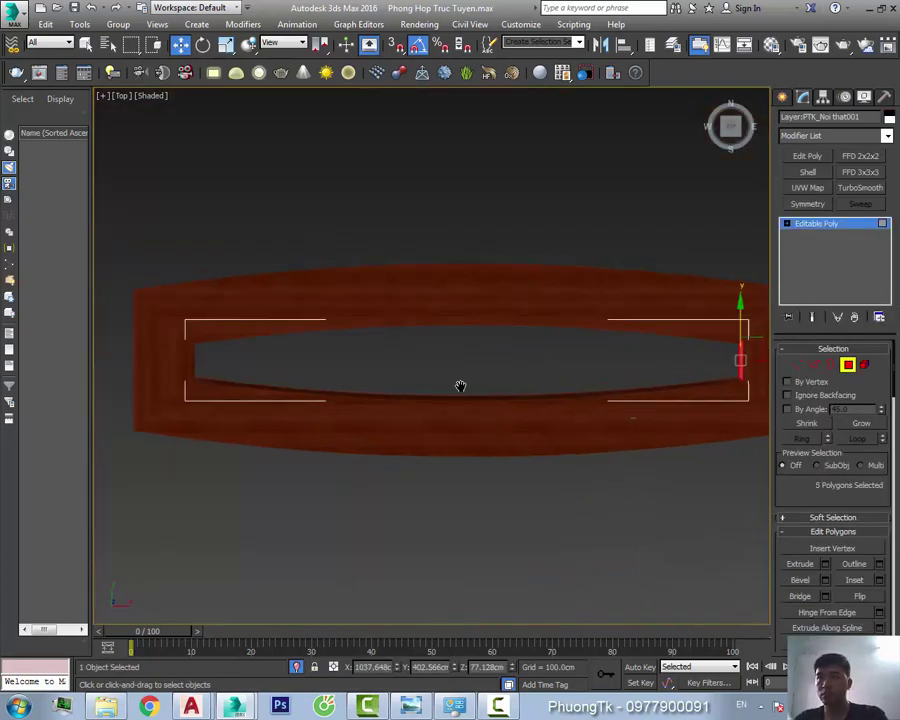
middle_click_drag(460, 386, 543, 444)
left_click(804, 232)
middle_click_drag(430, 380, 470, 330, "alt")
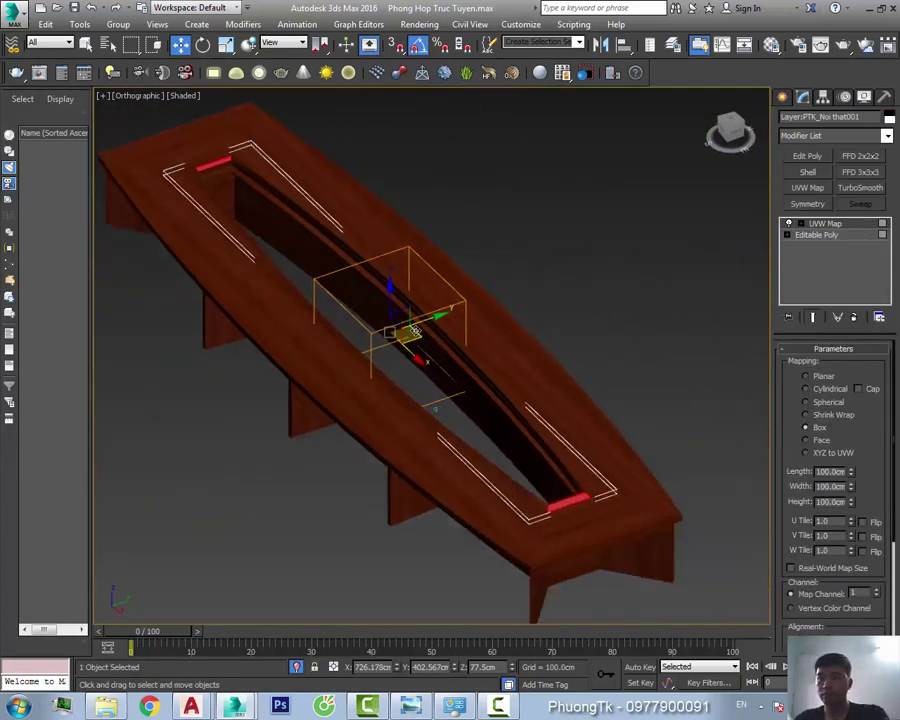
key("p")
right_click(527, 320)
left_click(718, 479)
View the finished desk from the top in wireframe and clear the selection
scroll(546, 194, "down", 5)
mouse_move(546, 194)
middle_mouse_down("alt")
mouse_move(410, 320)
mouse_move(380, 314)
mouse_move(510, 325)
mouse_move(558, 410)
middle_mouse_up("alt")
key("F3")
key("t")
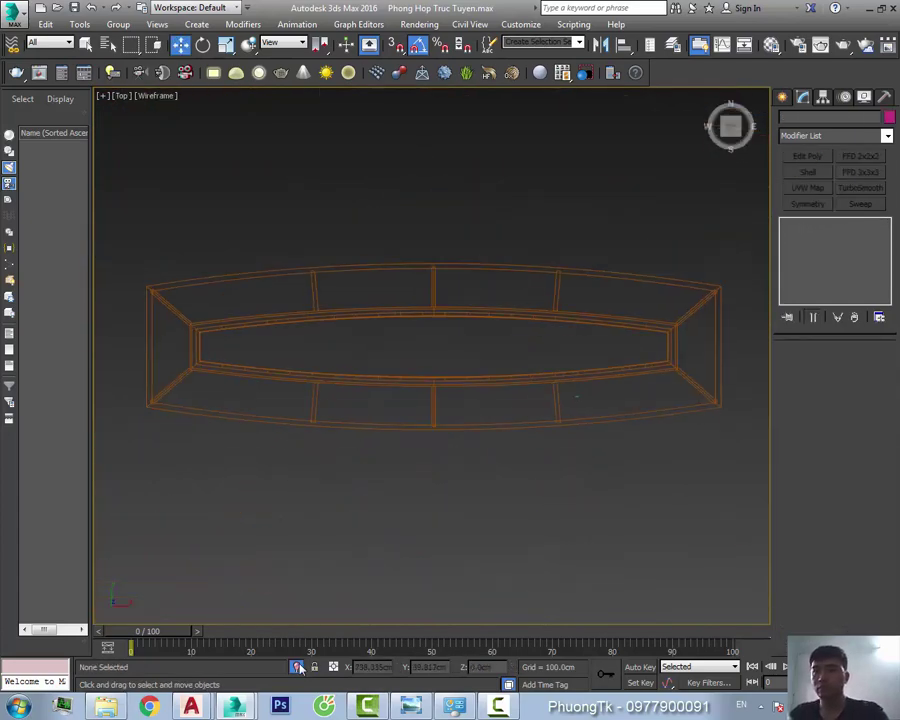
scroll(408, 400, "down", 5)
left_click(651, 578)
scroll(466, 414, "up", 2)
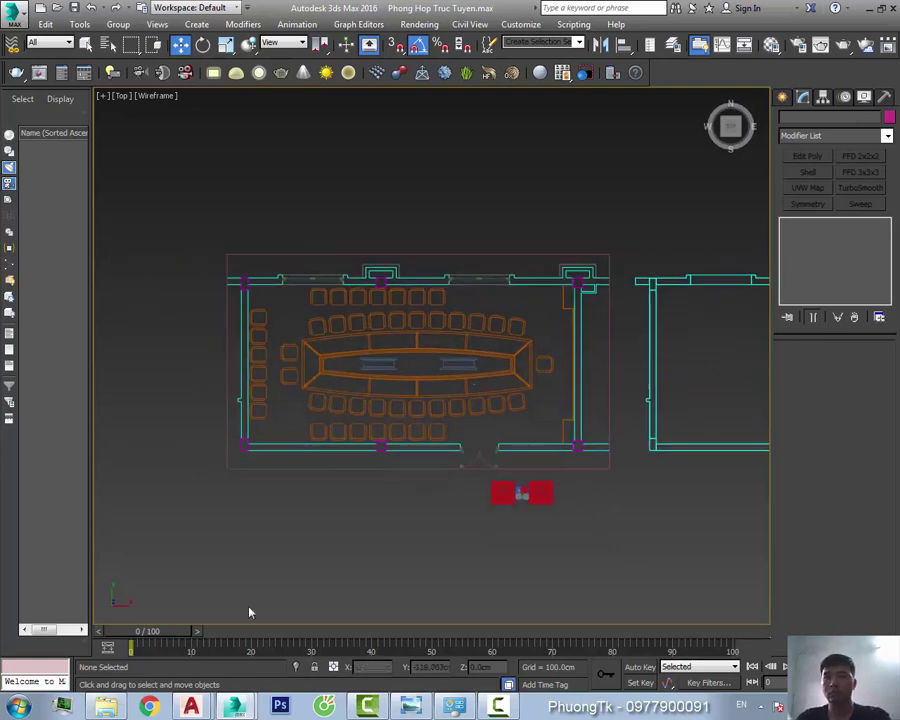
Open the reception room scene from the project's MAX folder in the 2015 directory
left_click(14, 12)
left_click(47, 108)
double_click(248, 124)
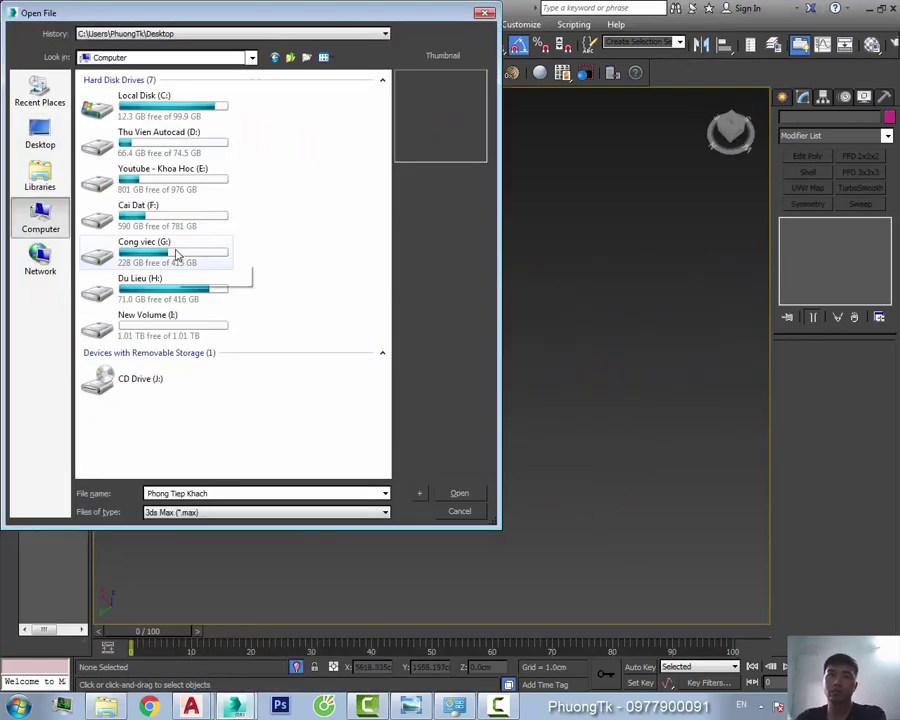
double_click(176, 254)
double_click(126, 136)
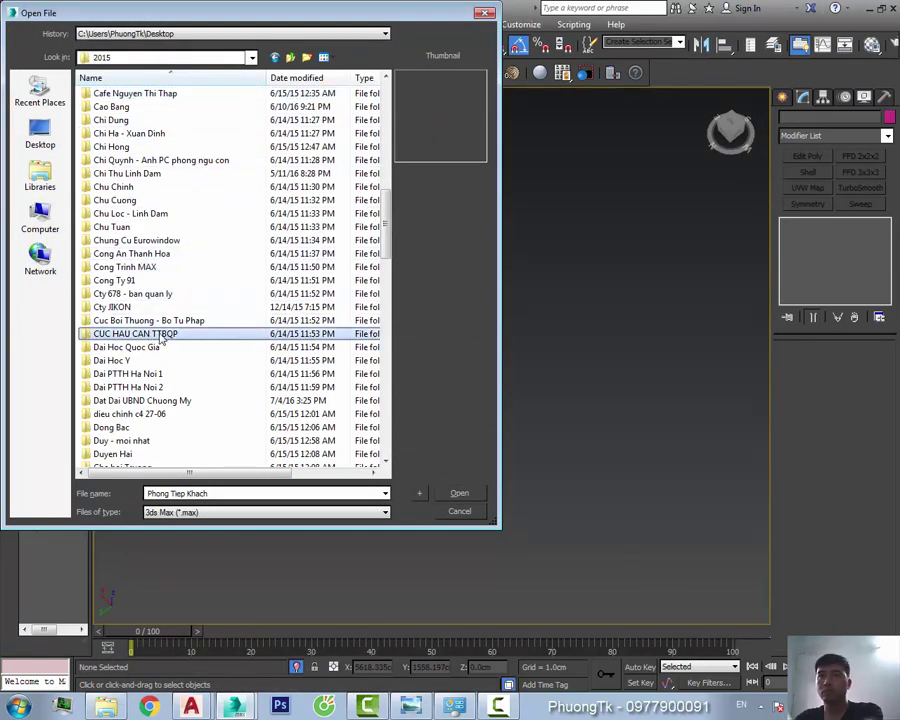
double_click(160, 337)
double_click(211, 141)
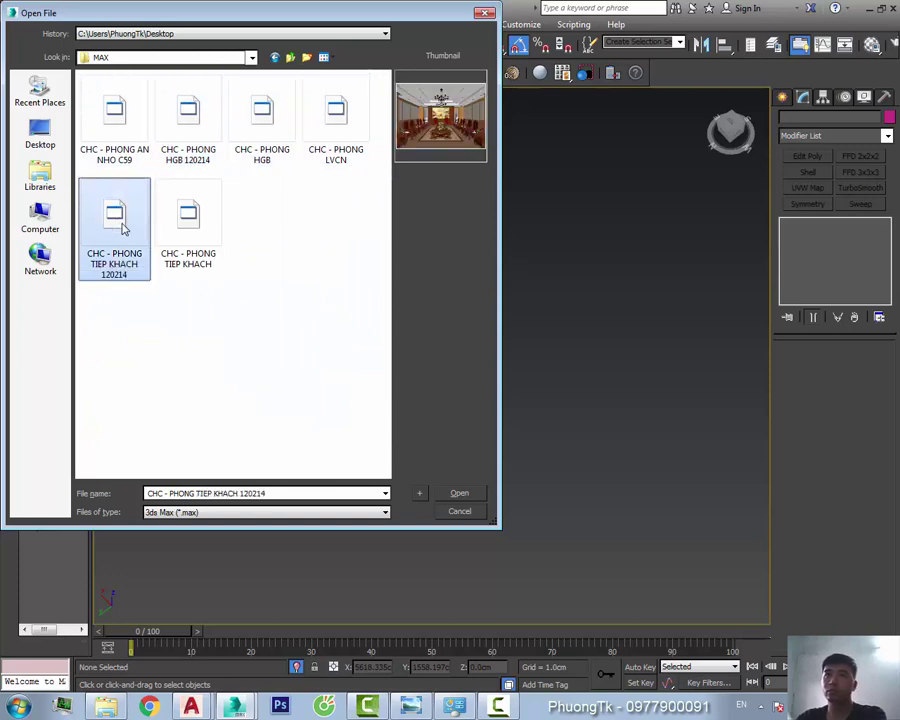
double_click(127, 128)
Merge the 'ghe chan quy BS - 6225' chair file from the Do roi VP folder into the scene
left_click(10, 10)
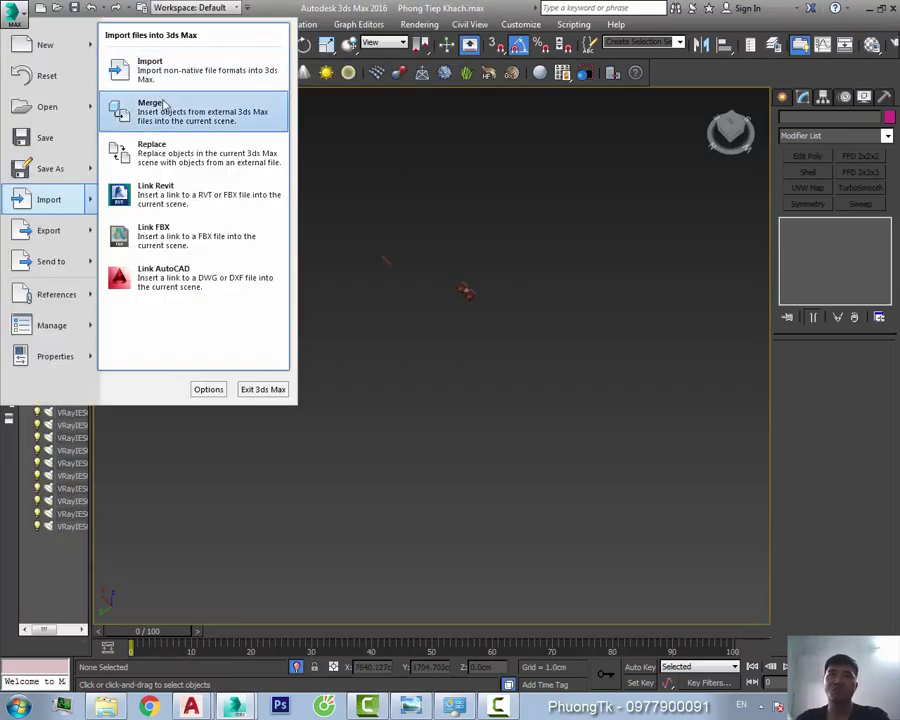
left_click(150, 104)
left_click(385, 33)
left_click(220, 90)
type("ghe chan quy 190")
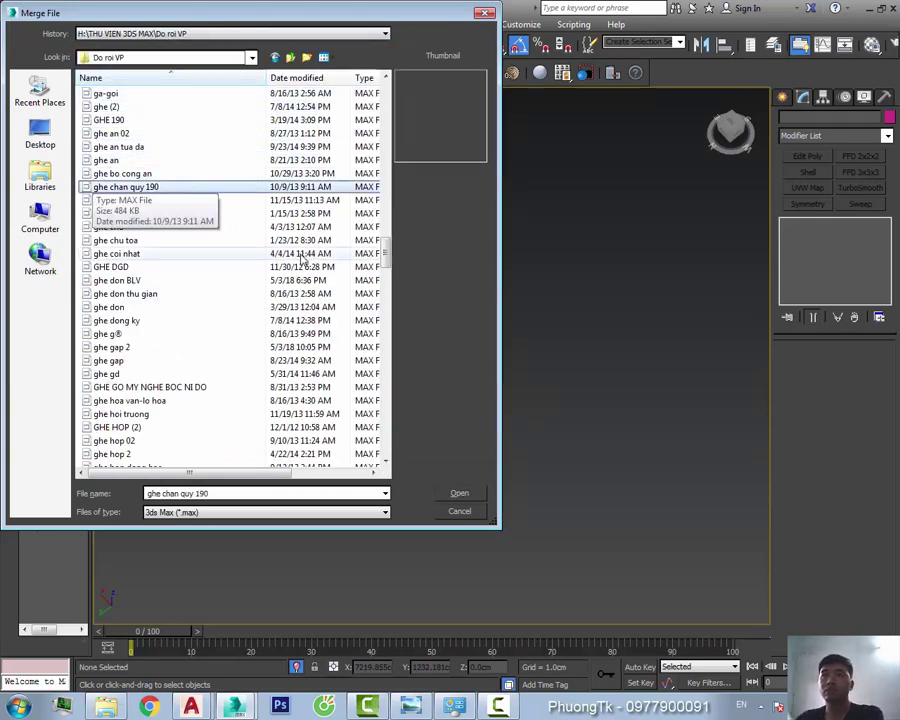
left_click(459, 493)
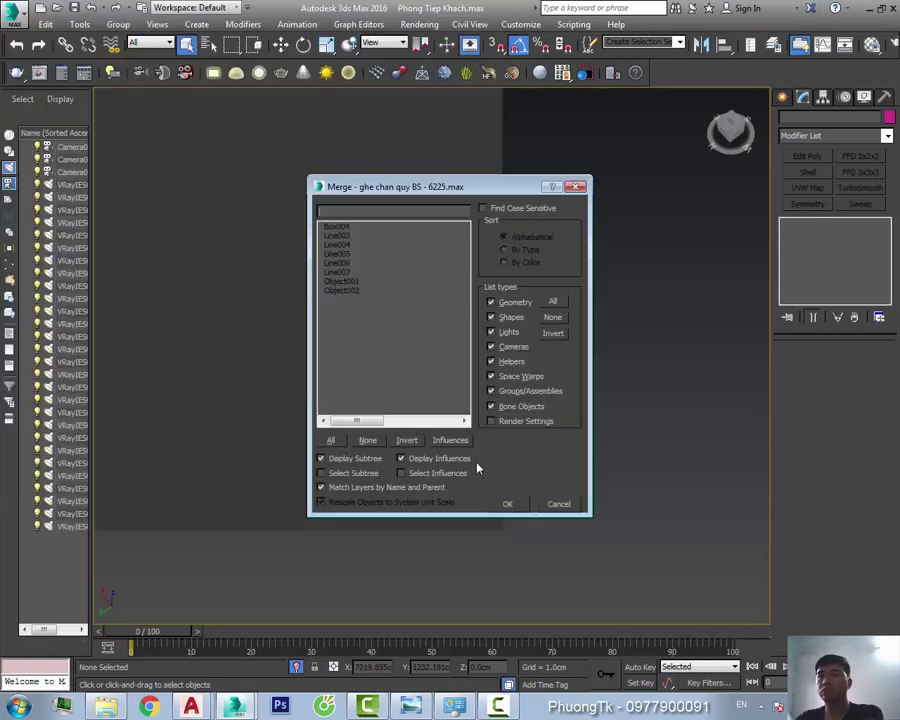
left_click(507, 504)
key("Return")
Convert a chair part to Editable Poly and attach all the other chair parts to it
key("t")
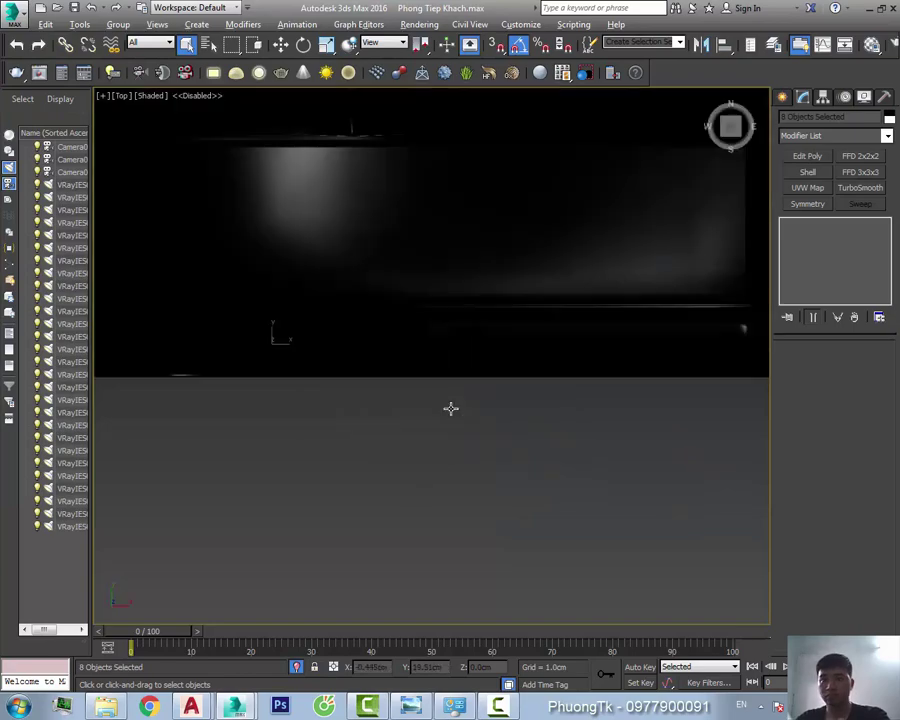
middle_click_drag(448, 406, 489, 390, "alt")
key("p")
key("F3")
left_click(478, 350)
right_click(480, 282)
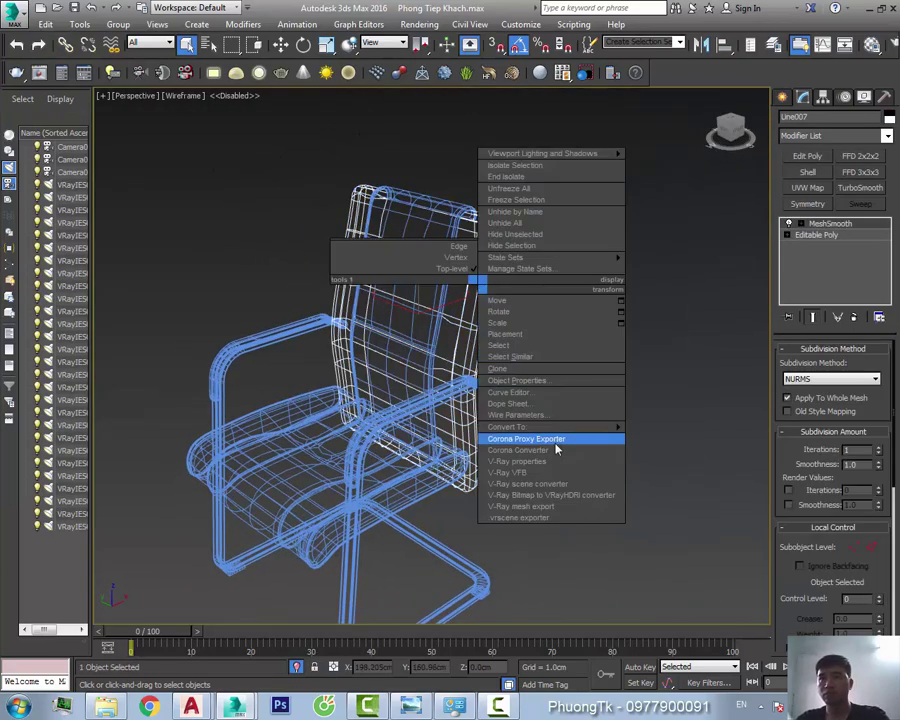
left_click(590, 436)
scroll(609, 484, "down", 3)
key("h")
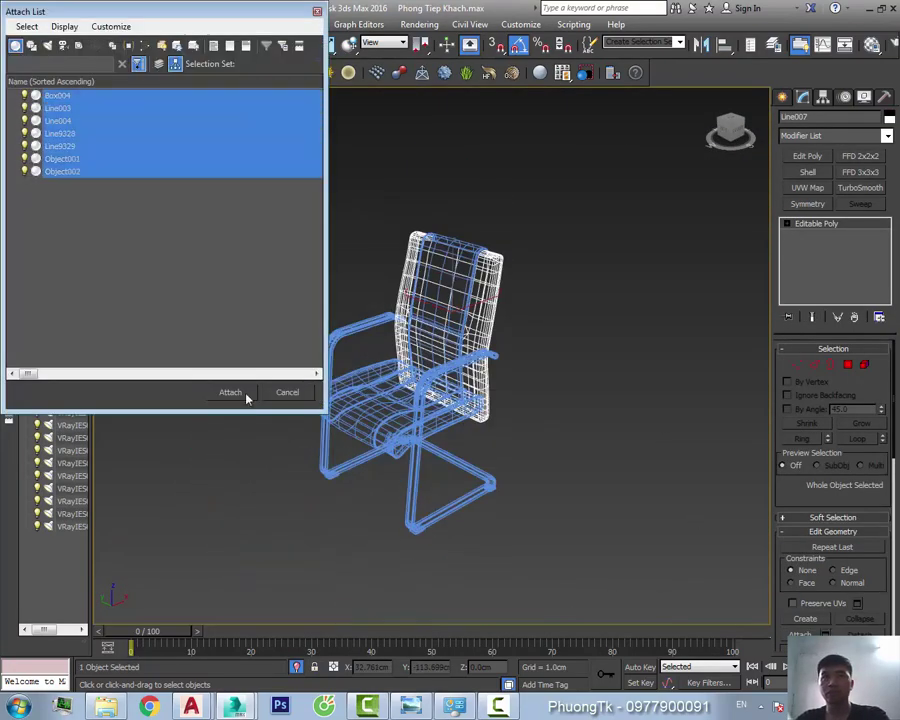
left_click(246, 396)
key("F3")
Save the chair as Untitled.max on the desktop, replacing the existing file
left_click(15, 14)
left_click(40, 168)
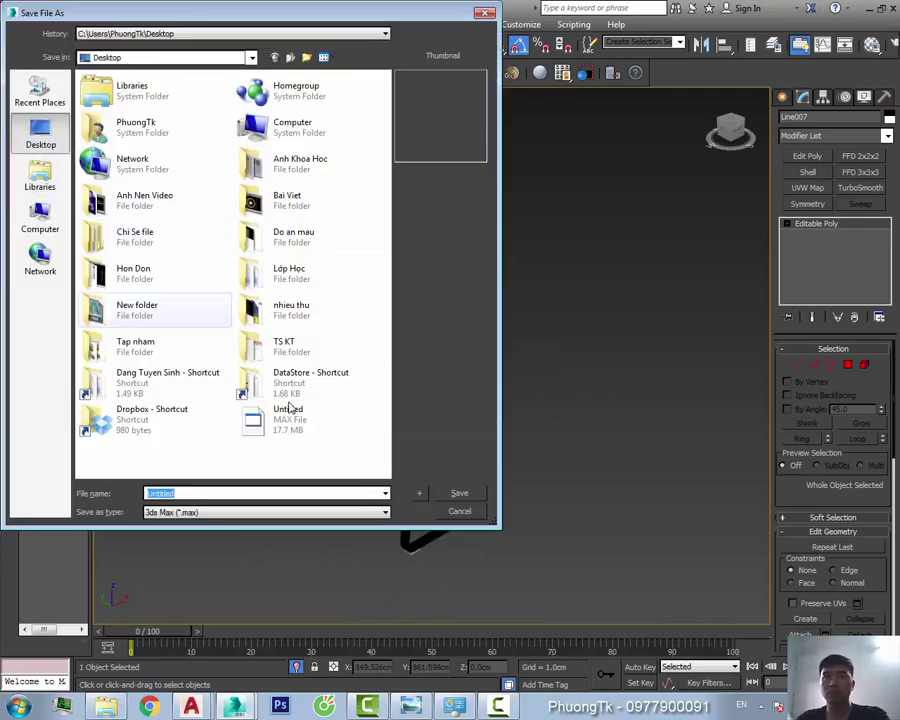
double_click(288, 410)
left_click(488, 404)
Merge the chair object Line007 from Untitled.max into the meeting room
left_click(15, 14)
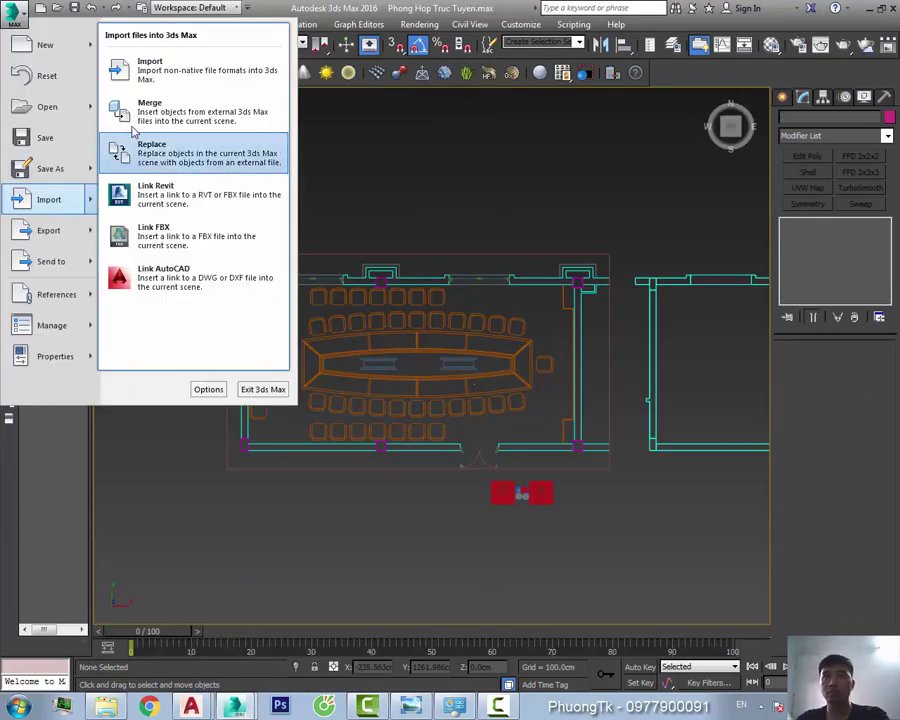
left_click(132, 133)
left_click(456, 490)
left_click(508, 502)
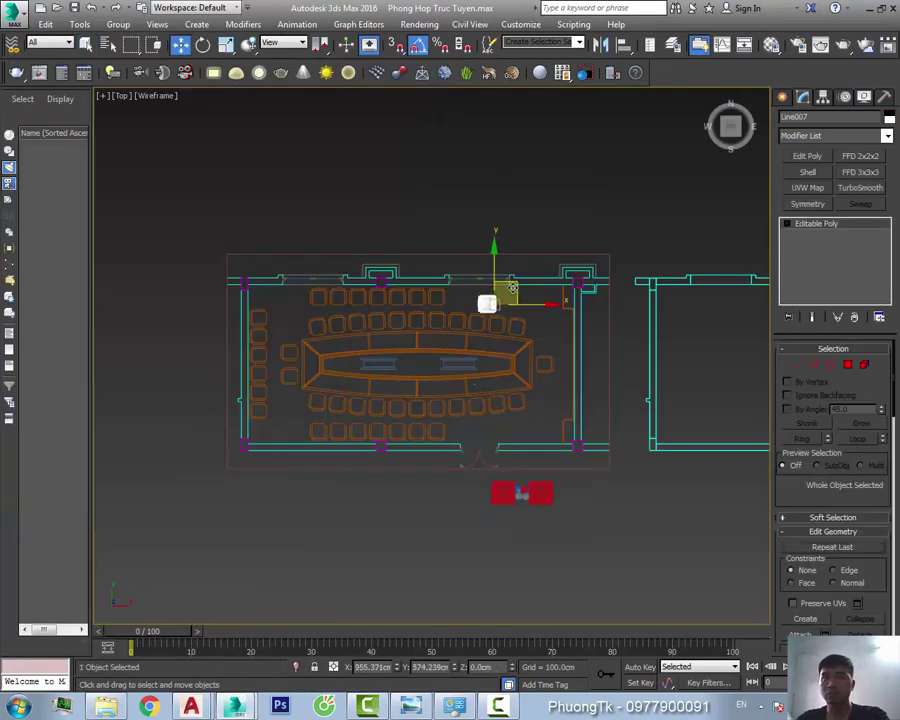
scroll(512, 288, "up", 3)
middle_click_drag(404, 209, 514, 437)
key("p")
middle_click_drag(597, 391, 561, 282, "alt")
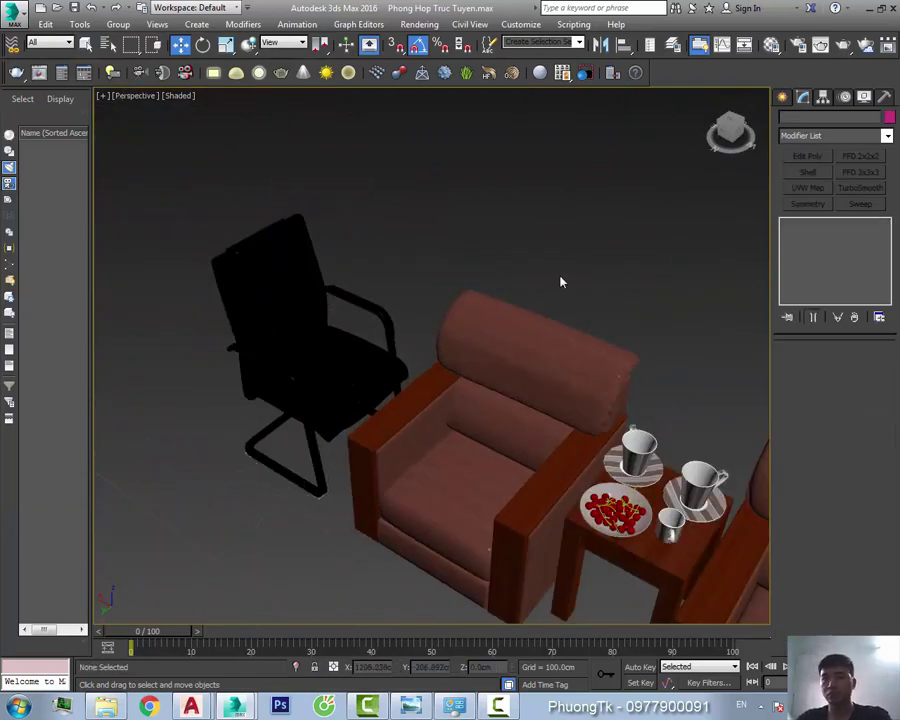
scroll(561, 282, "up", 3)
Paste the da ghe material onto the merged chair as an instance
key("m")
left_click(724, 412)
left_click(354, 456)
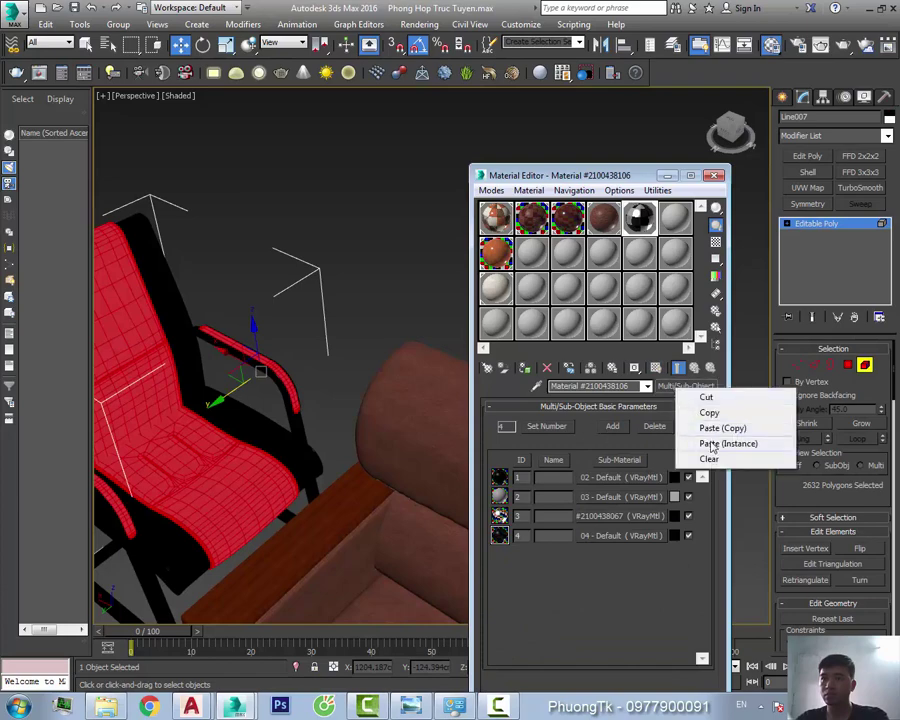
left_click(713, 443)
middle_click_drag(450, 360, 406, 320, "alt")
scroll(344, 322, "up", 3)
mouse_move(344, 322)
middle_mouse_down("alt")
mouse_move(336, 364)
mouse_move(378, 277)
middle_mouse_up("alt")
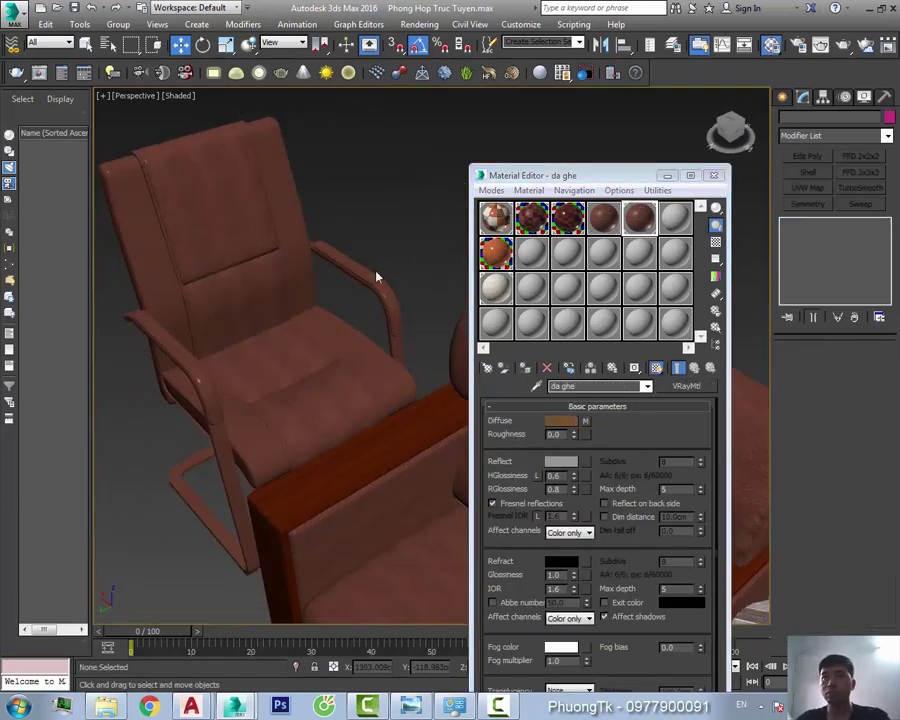
Add box UVW mapping to the chair and adjust the mapping length
left_click(378, 277)
type("20")
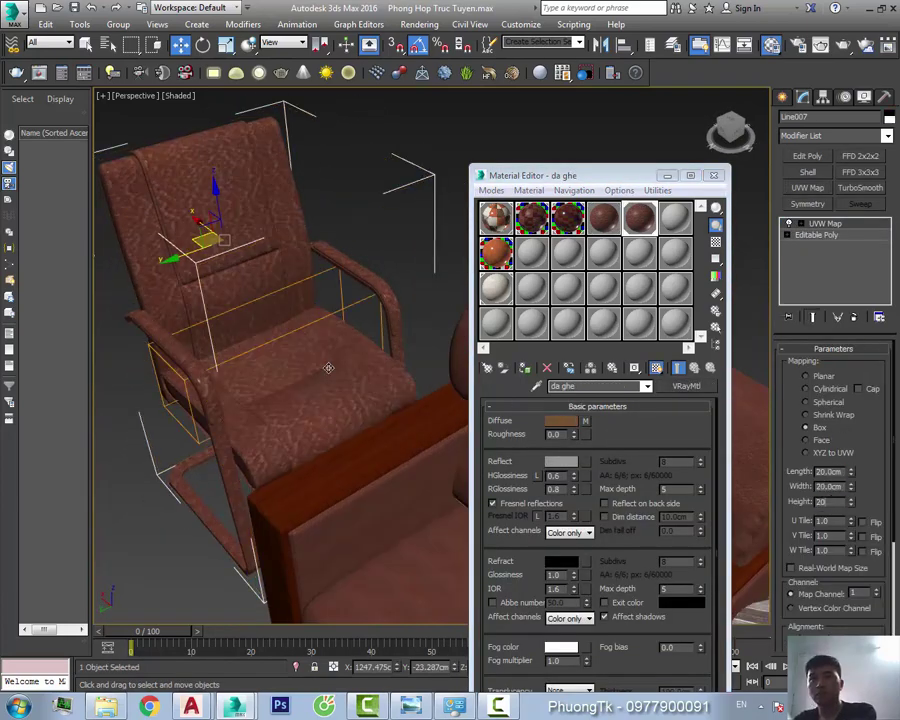
scroll(328, 368, "up", 5)
middle_click_drag(276, 344, 202, 304, "alt")
scroll(202, 304, "down", 2)
double_click(829, 471)
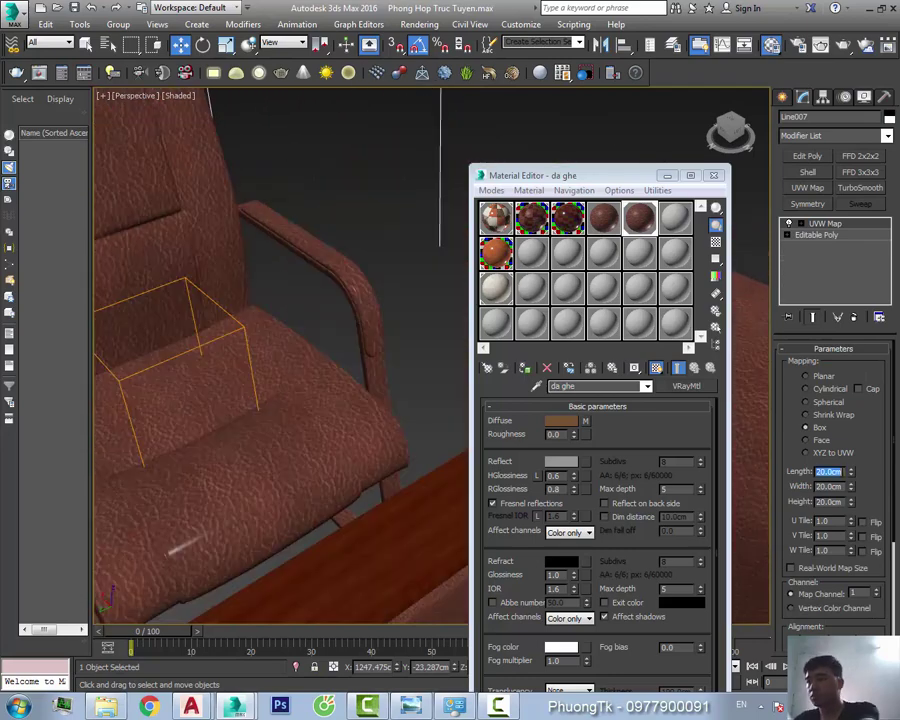
type("15")
middle_click_drag(330, 400, 250, 380, "alt")
scroll(250, 380, "down", 2)
Make a VRayMtl iNox with black diffuse, white reflection and 0.9 glossiness
left_click(200, 560)
left_click(531, 252)
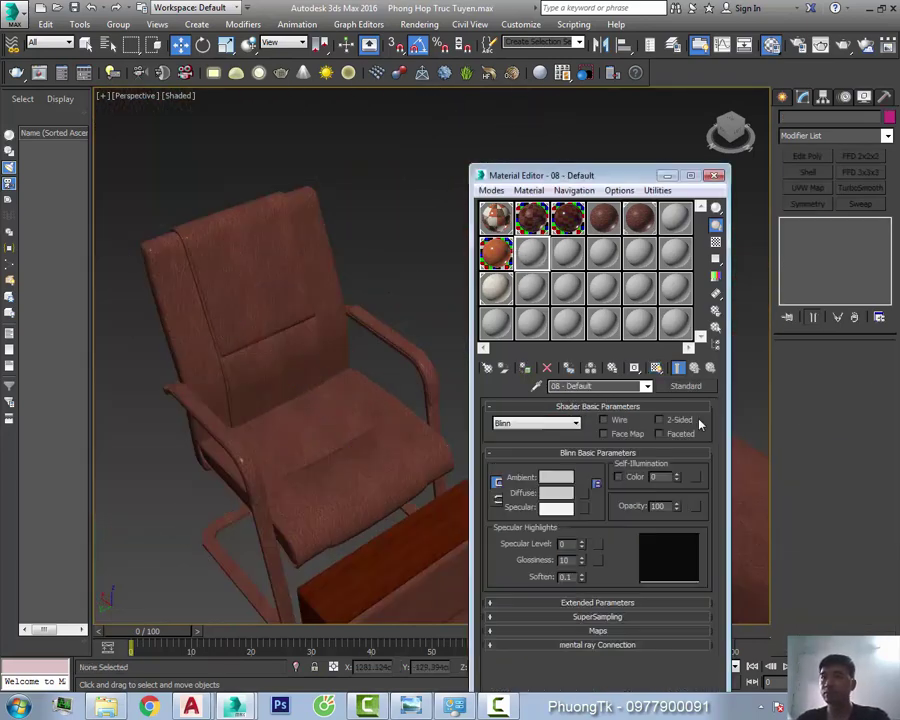
left_click(675, 386)
double_click(430, 560)
left_click(561, 420)
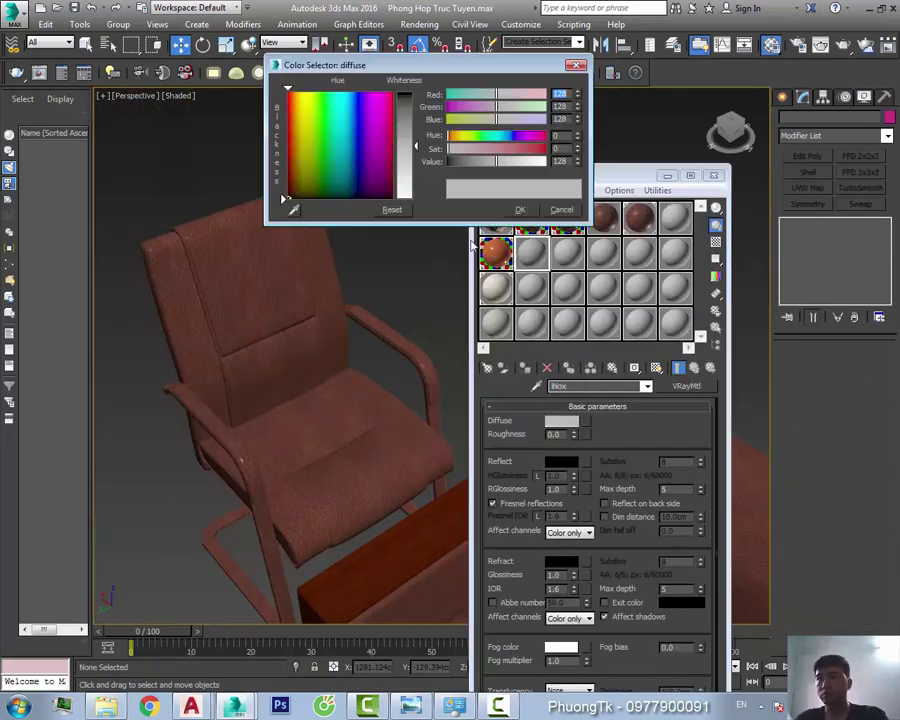
left_click(516, 206)
type("0.9")
left_click(561, 461)
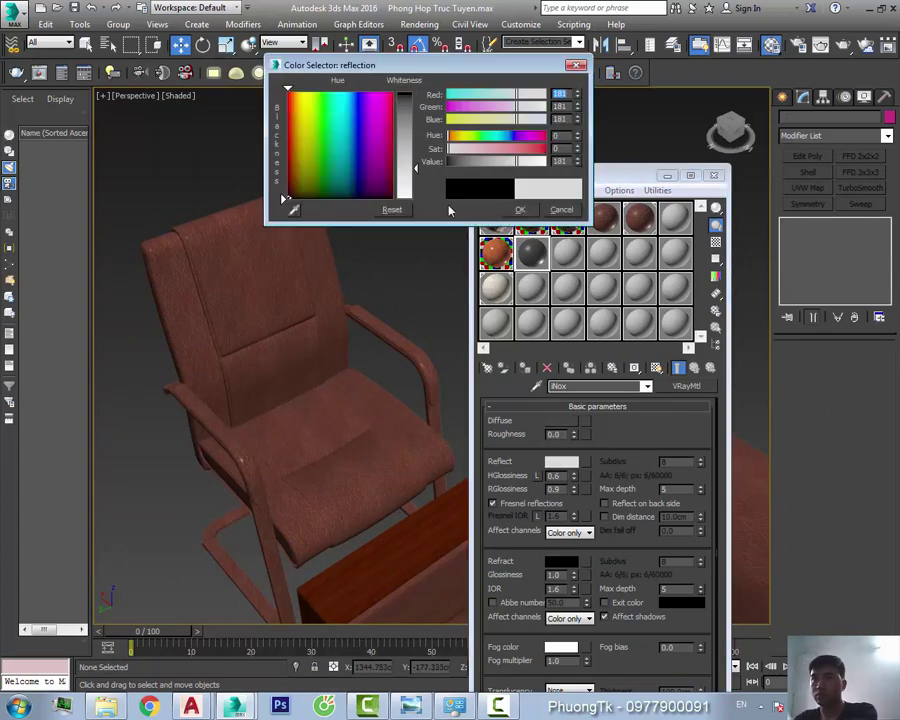
left_click(518, 206)
left_click(270, 300)
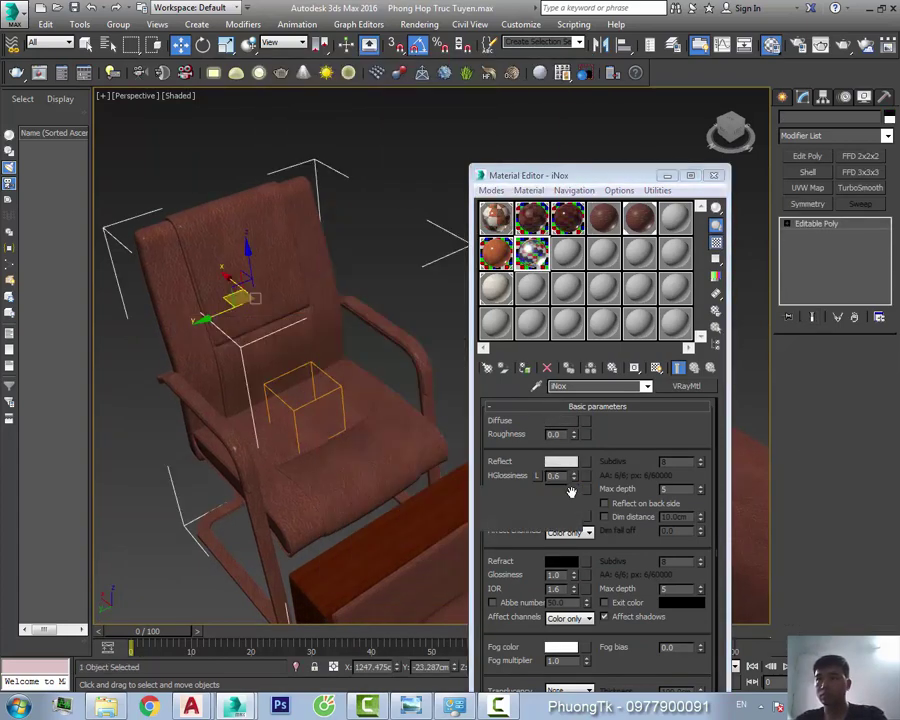
mouse_move(317, 441)
middle_mouse_down("alt")
mouse_move(369, 391)
mouse_move(309, 323)
middle_mouse_up("alt")
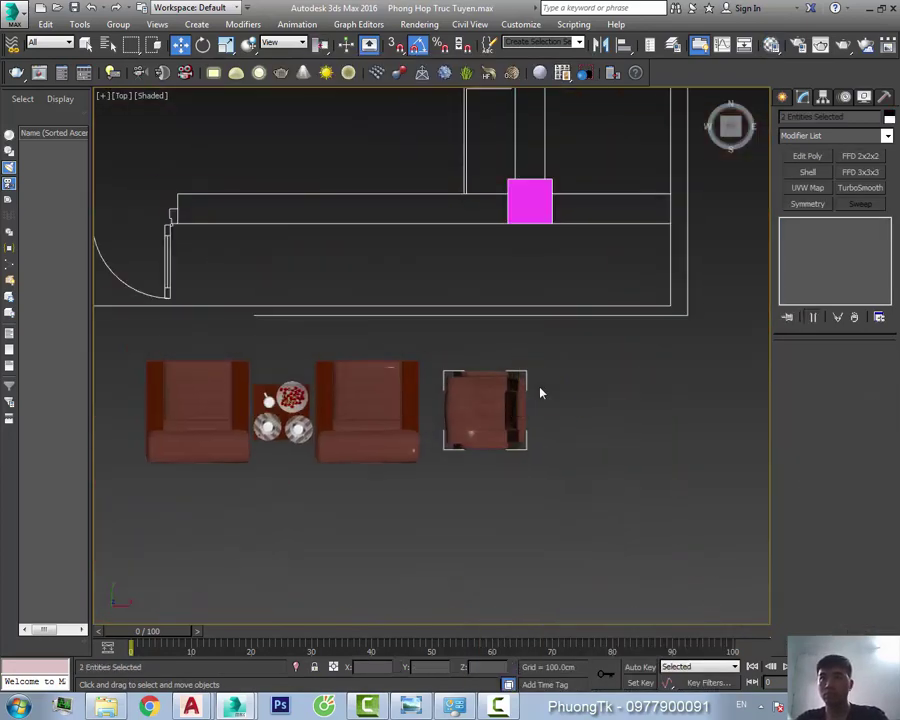
Rotate the chair beside the table into its starting orientation
middle_click_drag(532, 468, 532, 140)
key("e")
scroll(657, 325, "up", 5)
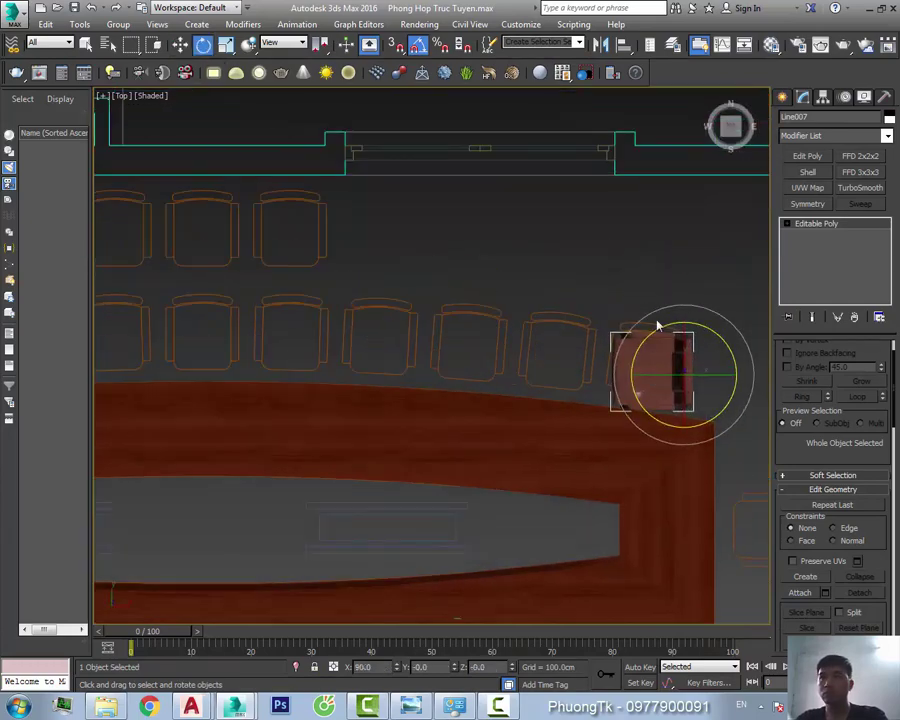
left_click_drag(678, 308, 680, 380)
key("F3")
key("w")
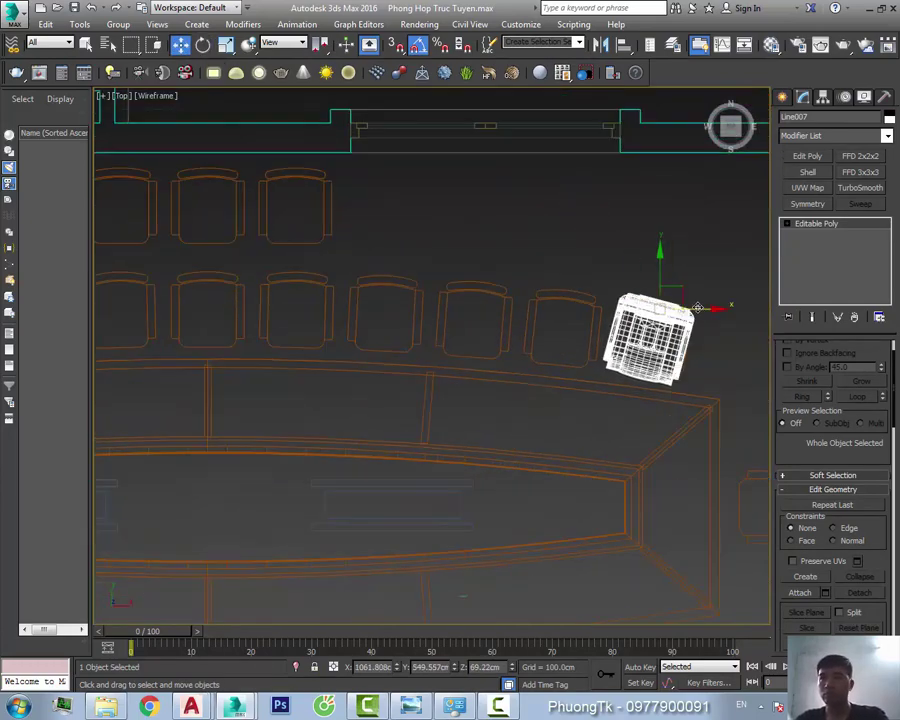
left_click(202, 44)
scroll(270, 310, "up", 3)
left_click_drag(300, 250, 330, 250)
key("w")
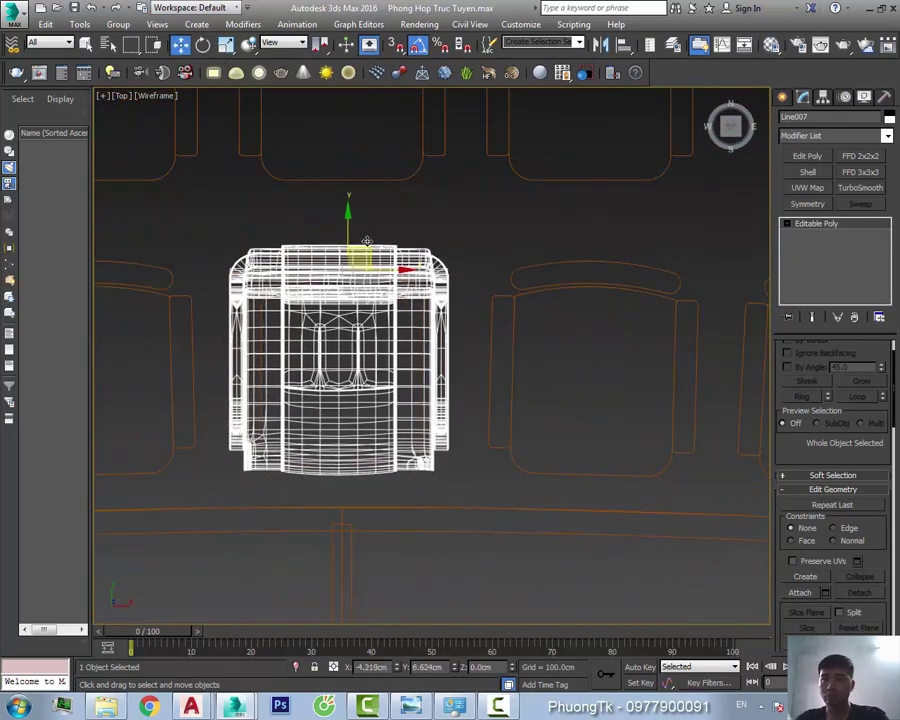
scroll(372, 386, "down", 2)
Copy the chair along the table side as 5 instances
left_click_drag(372, 386, 468, 339, "shift")
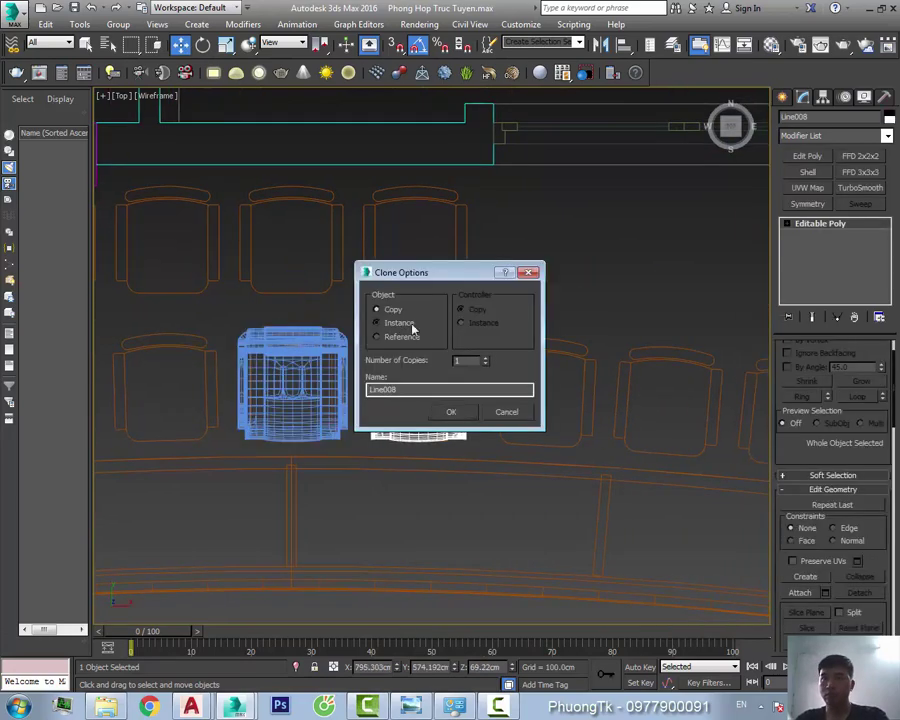
type("5")
left_click(451, 411)
scroll(438, 368, "up", 2)
Rotate the copied chairs one by one to follow the table's curve
left_click(438, 368)
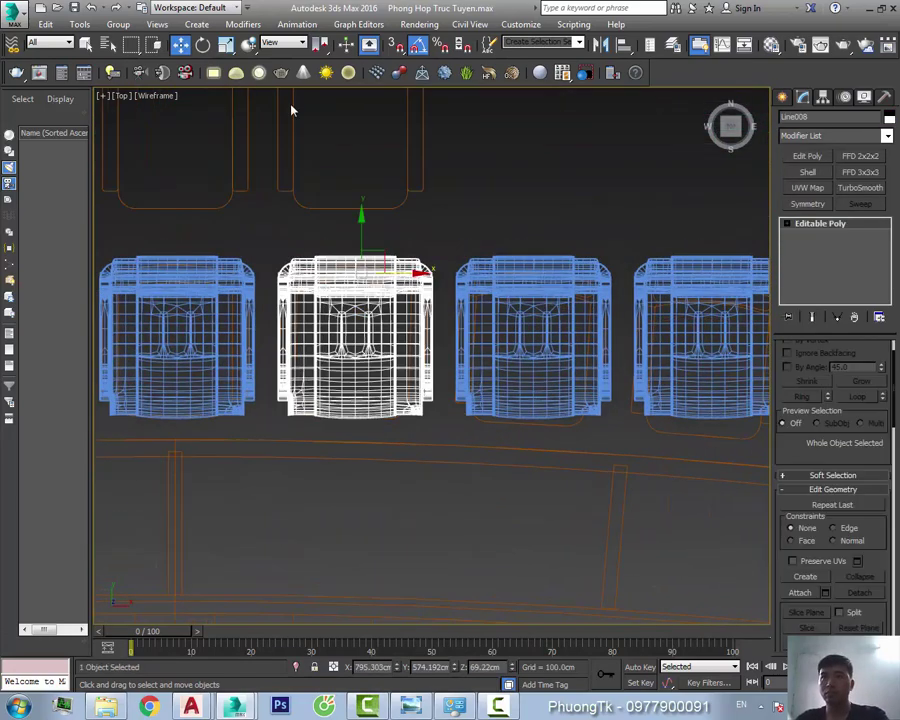
left_click(202, 44)
scroll(362, 262, "up", 2)
left_click_drag(362, 262, 410, 266)
middle_click_drag(410, 266, 480, 232)
left_click_drag(480, 232, 492, 216)
left_click(512, 307)
left_click_drag(512, 307, 526, 176)
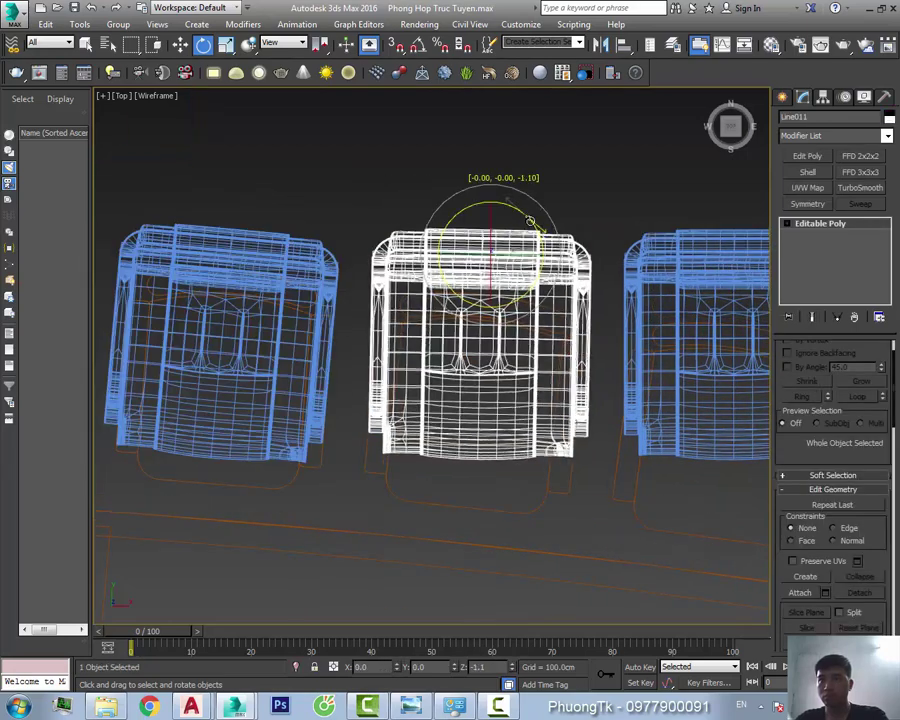
middle_click_drag(526, 176, 449, 355)
left_click(449, 355)
left_click_drag(449, 355, 430, 345)
scroll(542, 392, "down", 2)
middle_click_drag(430, 345, 542, 392)
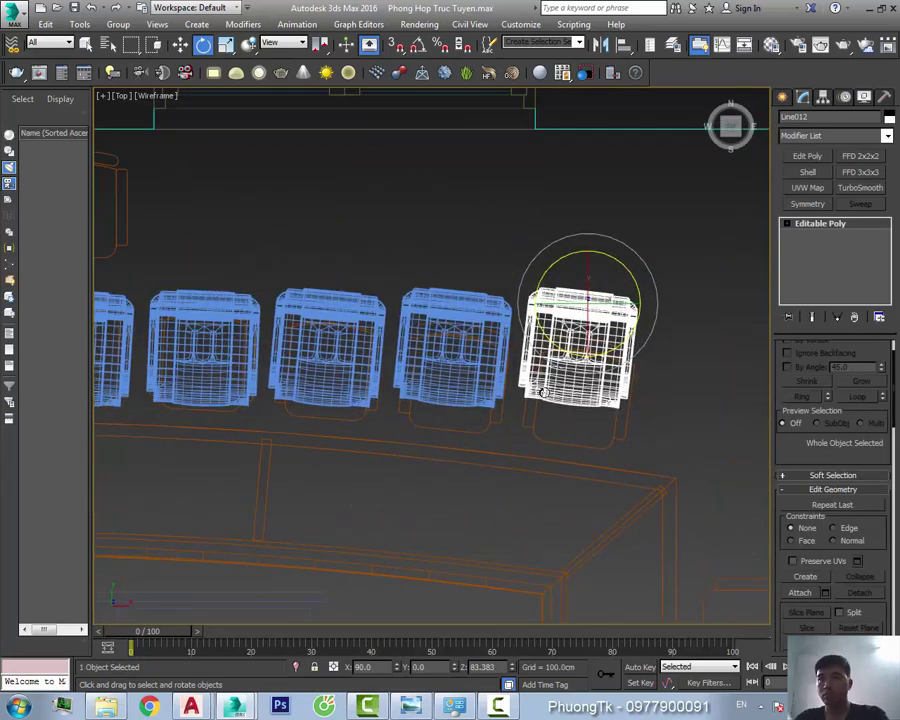
Slide several selected chairs left to space the 11-chair row evenly
middle_click_drag(487, 309, 450, 300)
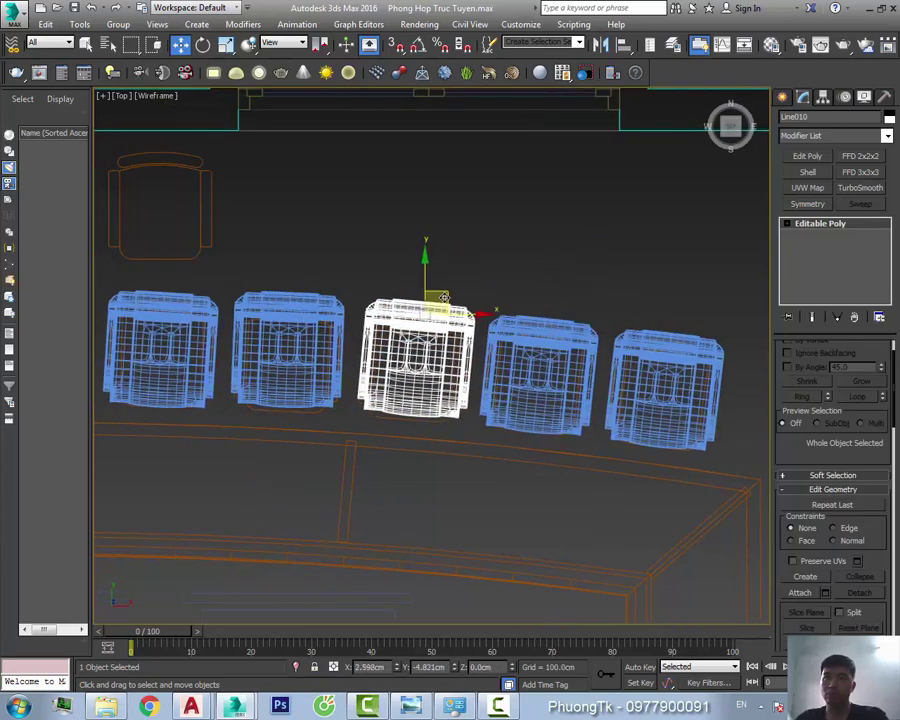
scroll(450, 300, "down", 1)
mouse_move(330, 300)
left_mouse_down()
mouse_move(703, 397)
mouse_move(368, 340)
mouse_move(452, 382)
left_mouse_up()
scroll(703, 397, "down", 3)
scroll(368, 348, "up", 3)
scroll(408, 352, "down", 3)
Mirror the chair row as a copy below the table
left_click(454, 408)
left_click(600, 44)
left_click(412, 460)
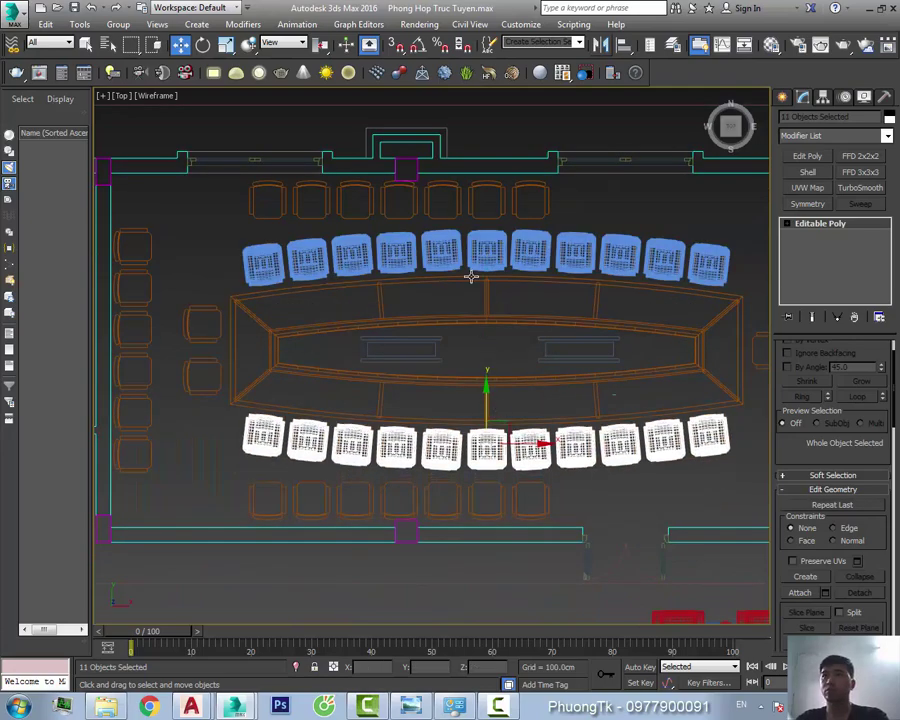
scroll(471, 277, "up", 2)
Add instanced chair copies to build the back rows
left_click(492, 150)
middle_click_drag(470, 250, 470, 274)
left_click_drag(464, 300, 556, 300, "shift")
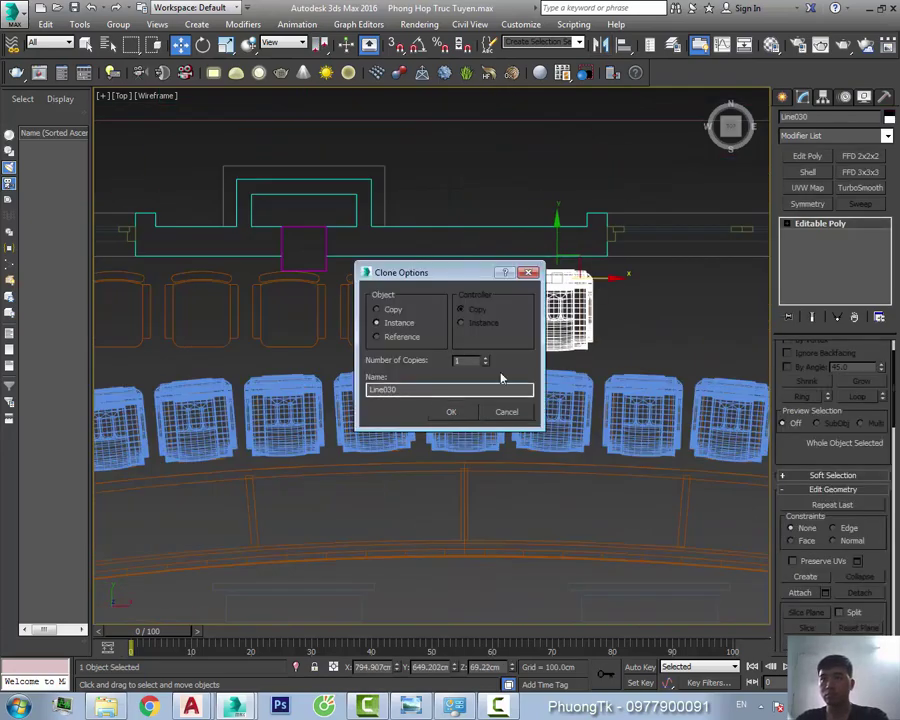
left_click(506, 411)
left_click_drag(372, 300, 412, 370, "shift")
left_click(451, 411)
scroll(473, 290, "down", 3)
Place a seven-chair column along the left wall and two instanced chairs at the table end
left_click(473, 290)
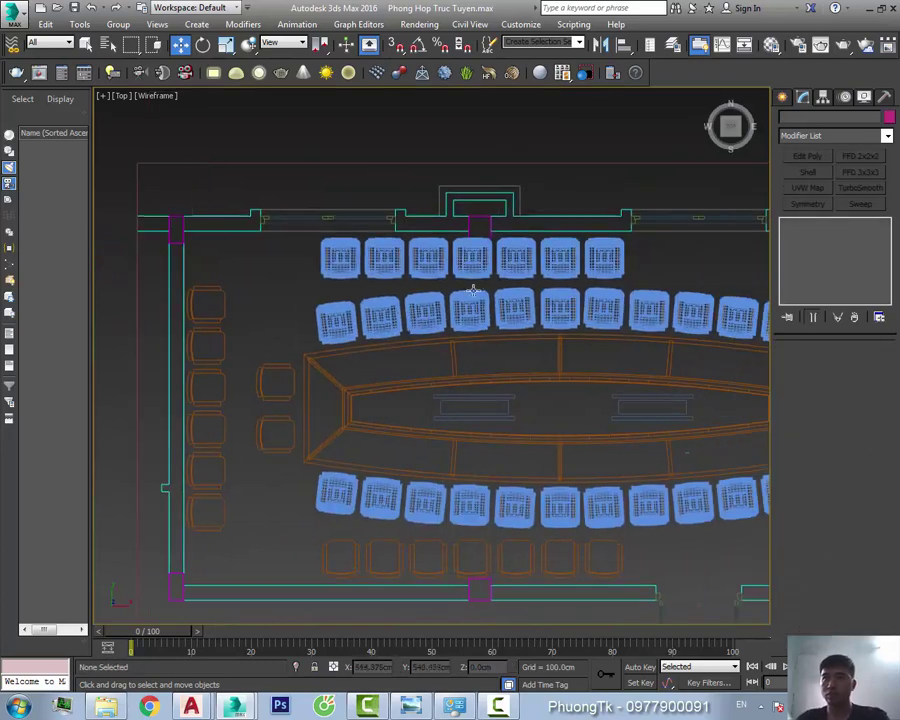
left_click_drag(478, 229, 270, 240, "shift")
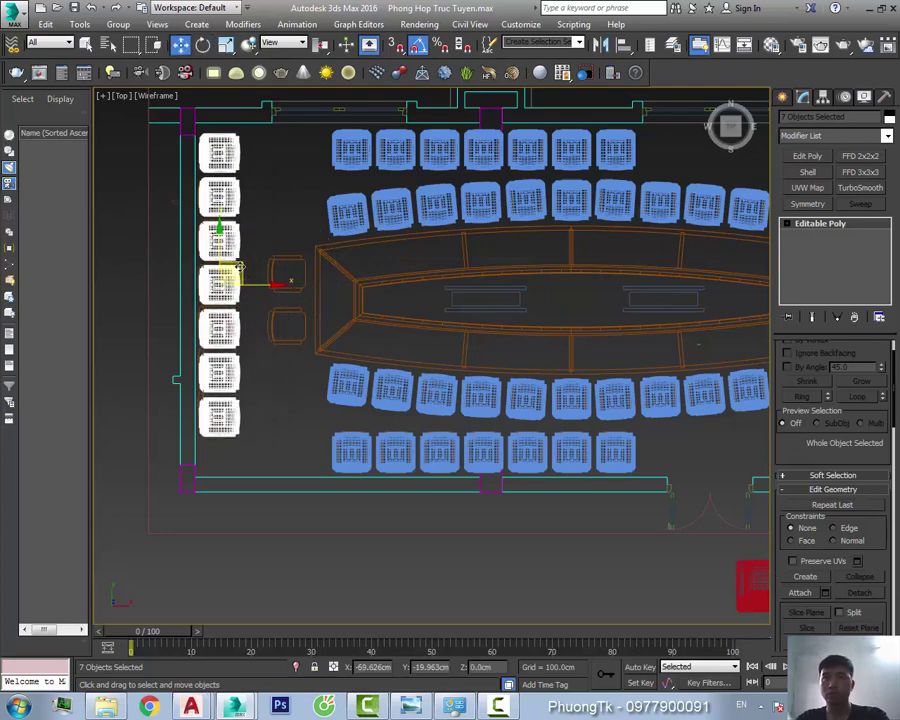
scroll(274, 318, "up", 2)
left_click(240, 348)
left_click_drag(360, 382, 356, 378, "shift")
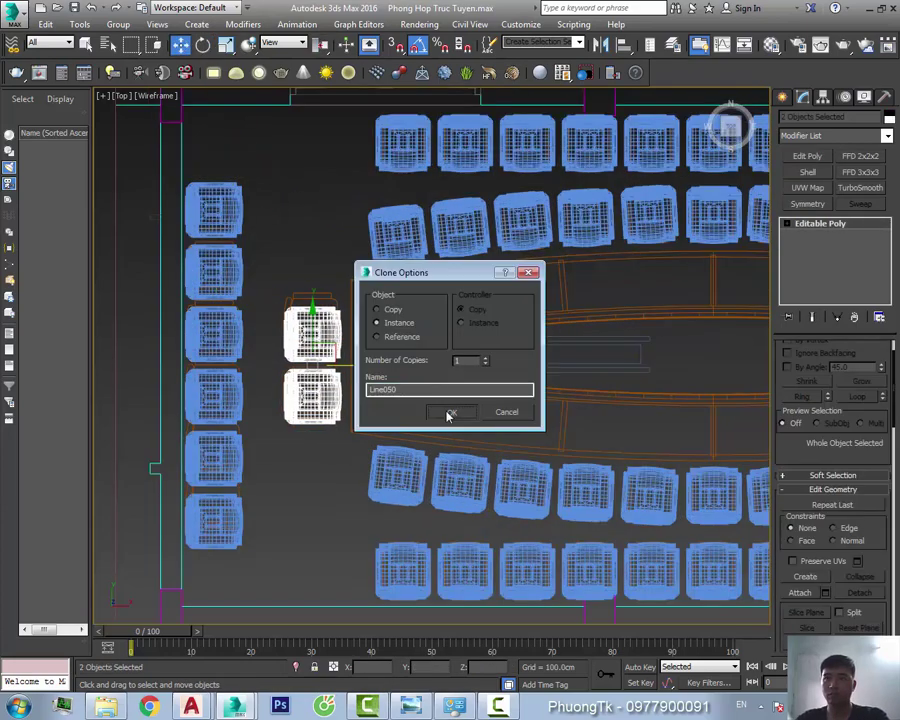
left_click(450, 410)
left_click(336, 344)
scroll(336, 344, "down", 3)
middle_click_drag(336, 344, 338, 360, "alt")
key("F3")
Check the chair heights in the wireframe Front view
scroll(569, 289, "up", 3)
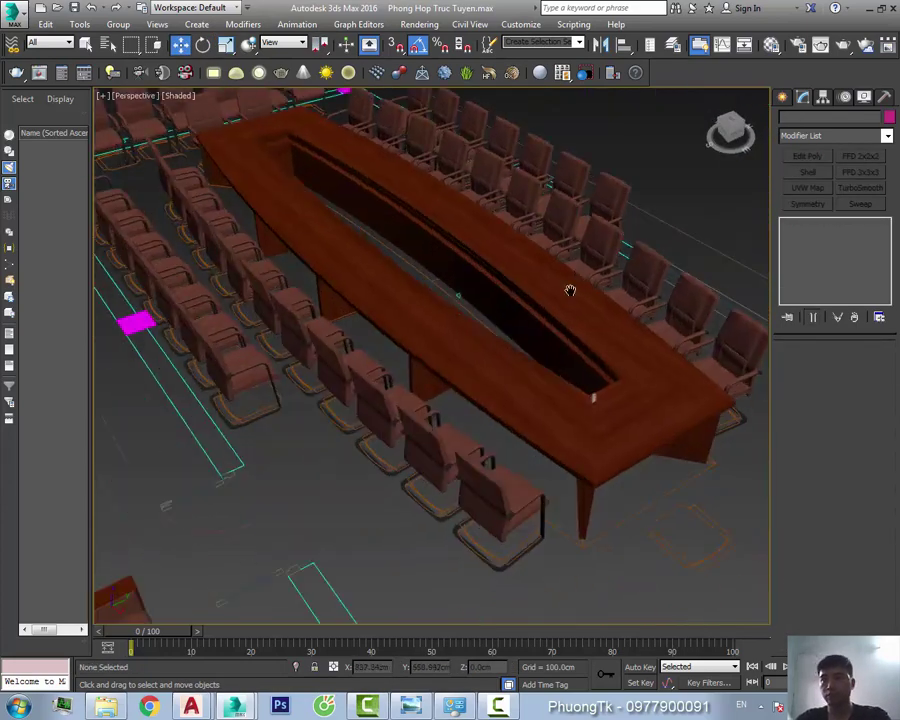
key("f")
key("F3")
scroll(628, 401, "down", 3)
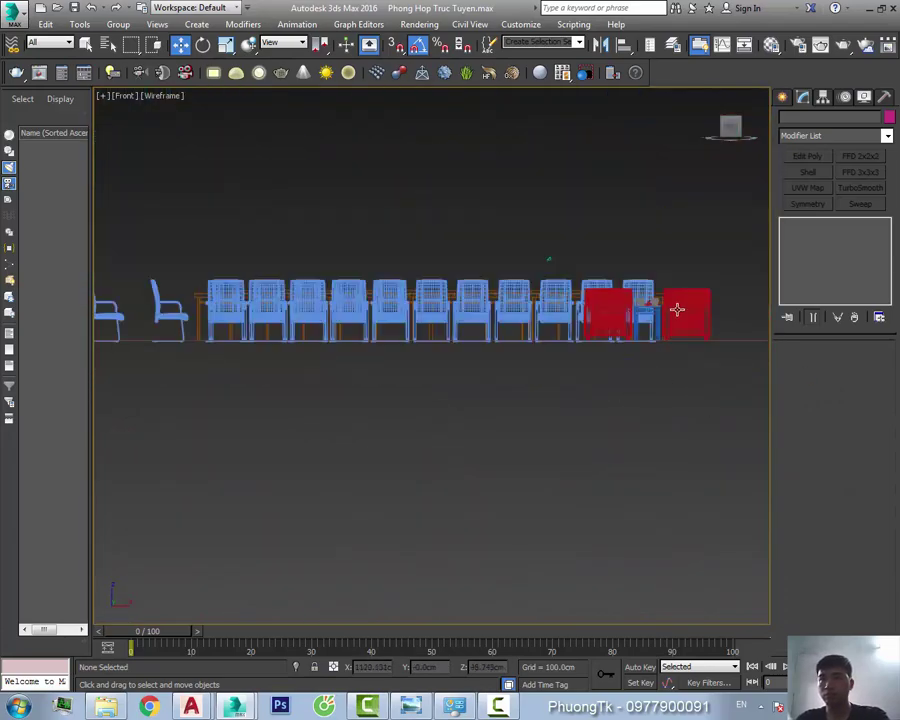
left_click(635, 416)
left_click_drag(673, 378, 486, 390)
scroll(486, 390, "up", 3)
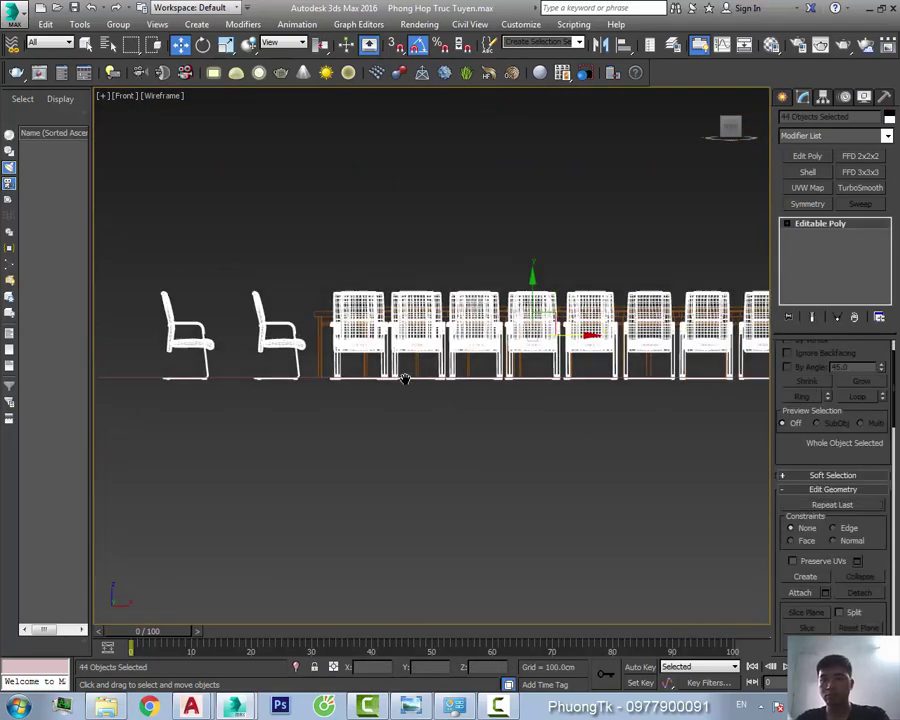
middle_click_drag(402, 375, 430, 370)
scroll(430, 370, "up", 3)
scroll(537, 269, "up", 3)
left_click(512, 434)
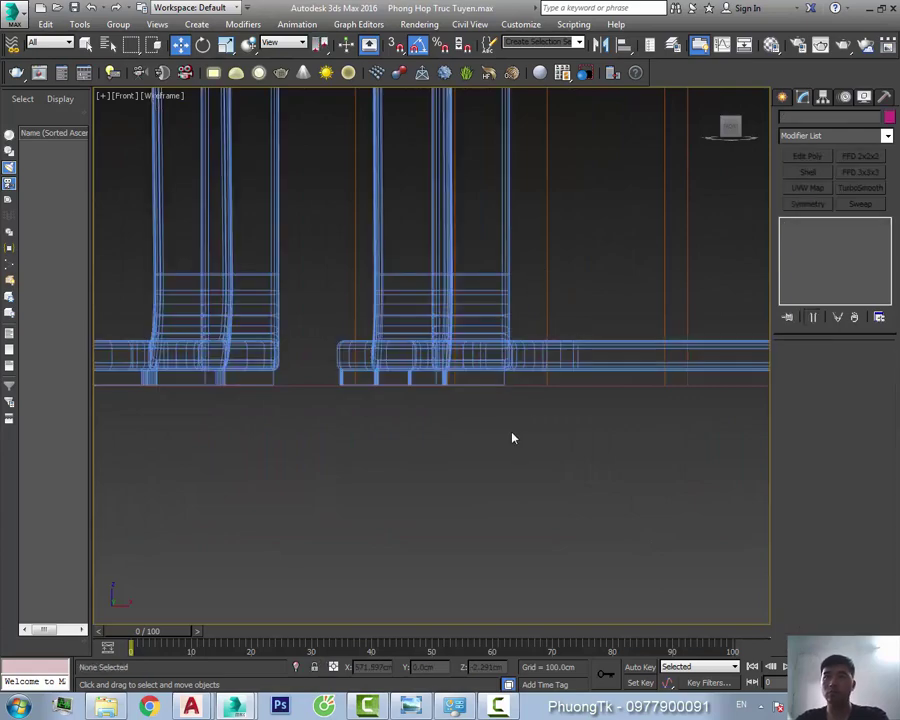
Turn the chair at the table's right end to face the table
key("t")
left_click(551, 418)
key("e")
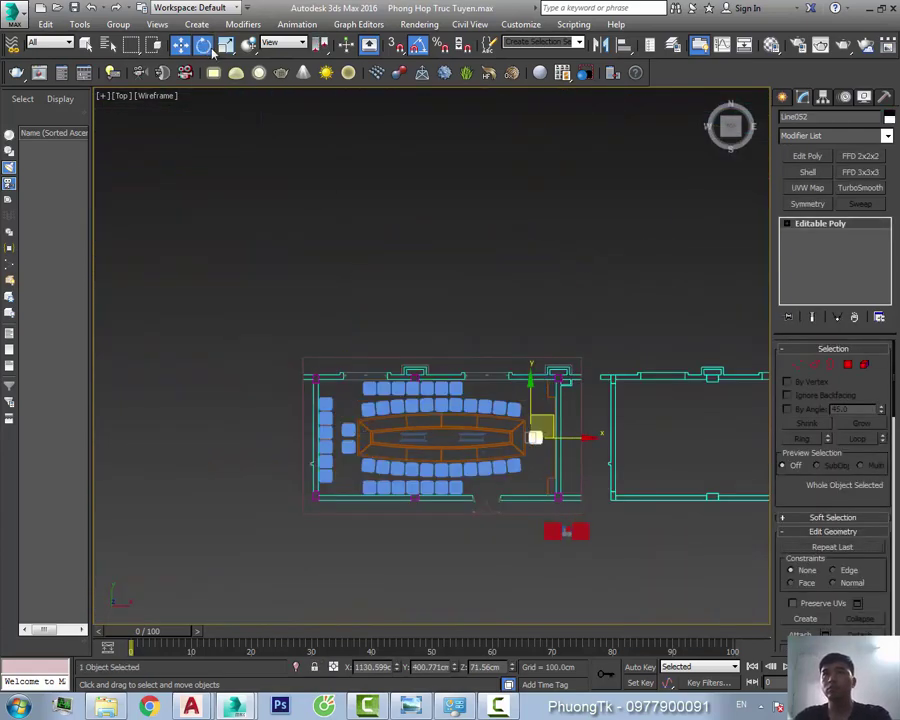
scroll(551, 418, "up", 5)
left_click_drag(560, 430, 586, 390)
scroll(581, 383, "down", 5)
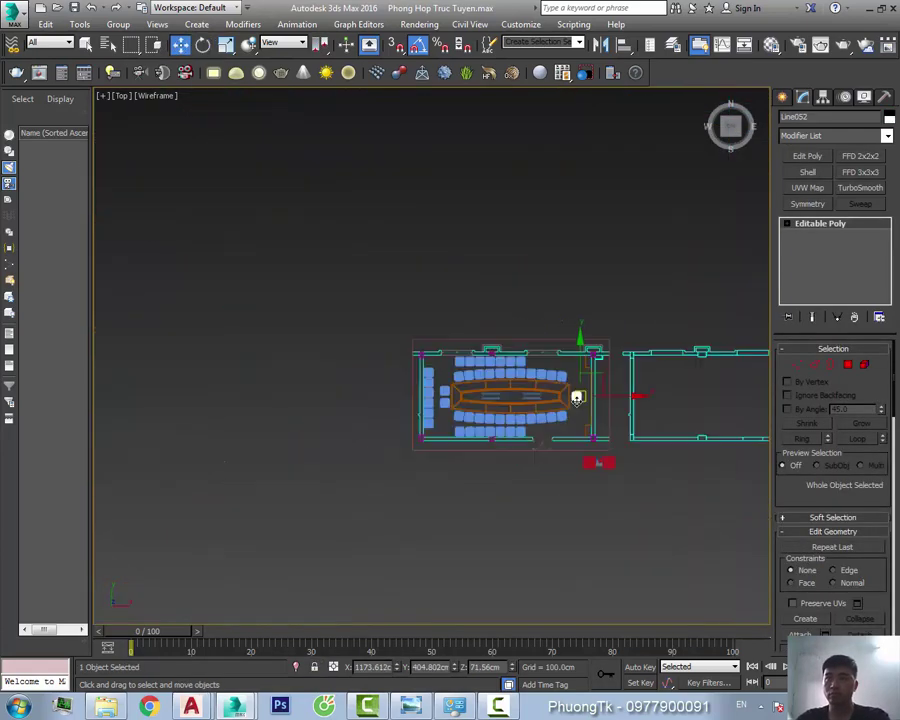
key("ctrl+a")
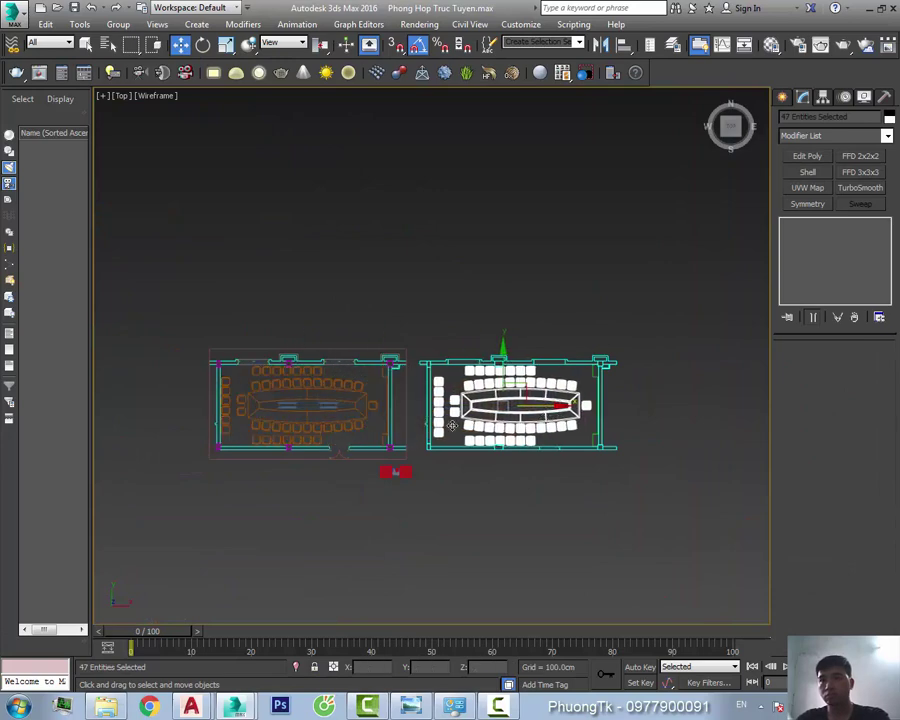
scroll(452, 426, "up", 4)
scroll(458, 432, "down", 3)
left_click(518, 476)
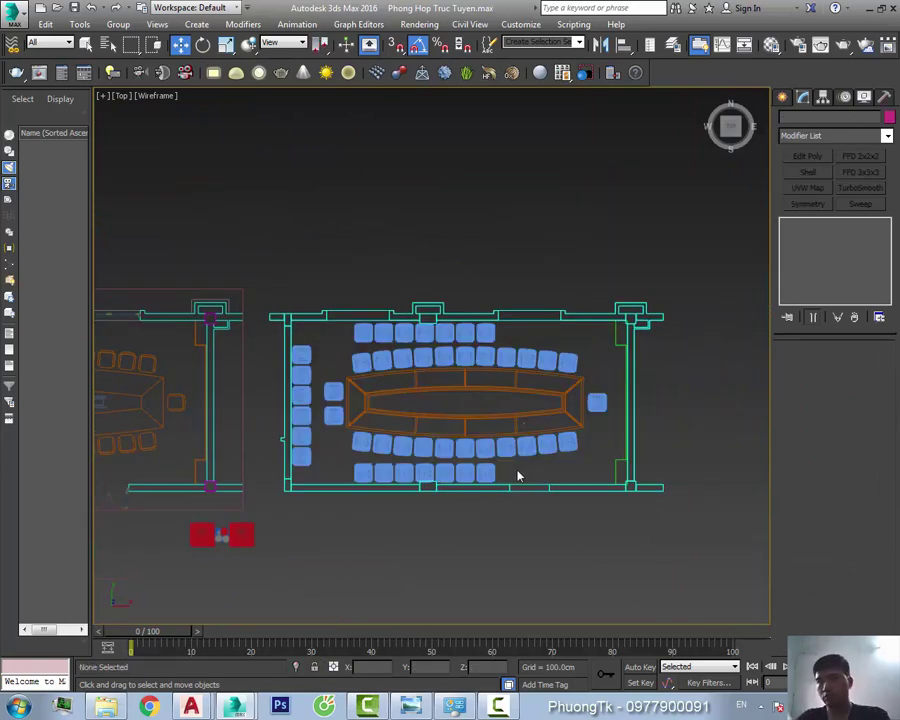
Draw a flat Plane across the room in Top view as the floor
scroll(424, 342, "up", 3)
middle_click_drag(424, 342, 442, 404, "alt")
key("shift+z")
key("shift+z")
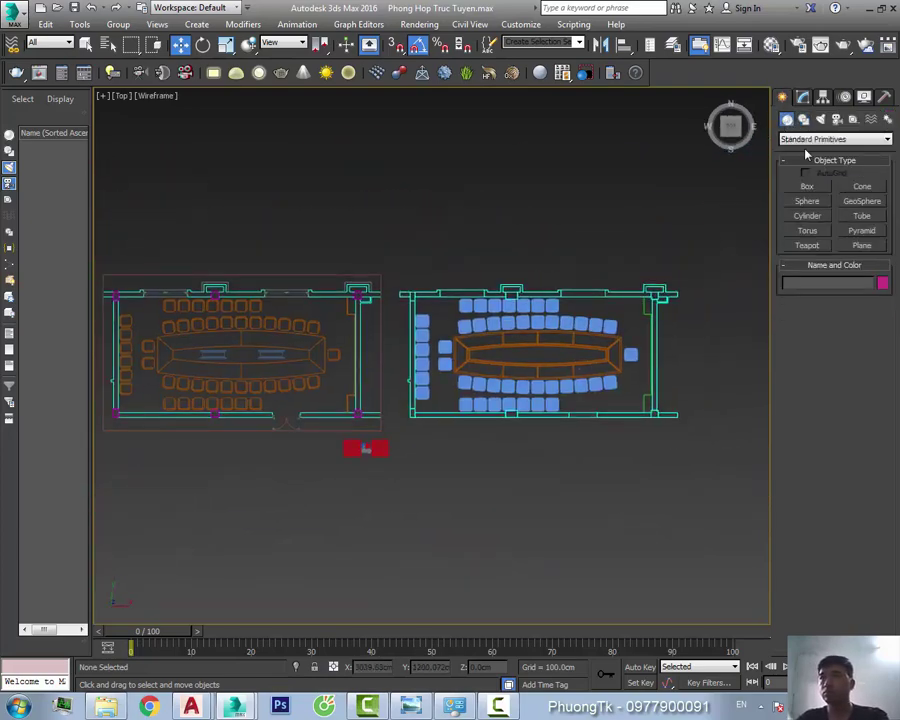
left_click(862, 245)
scroll(612, 315, "up", 3)
right_click(696, 512)
key("p")
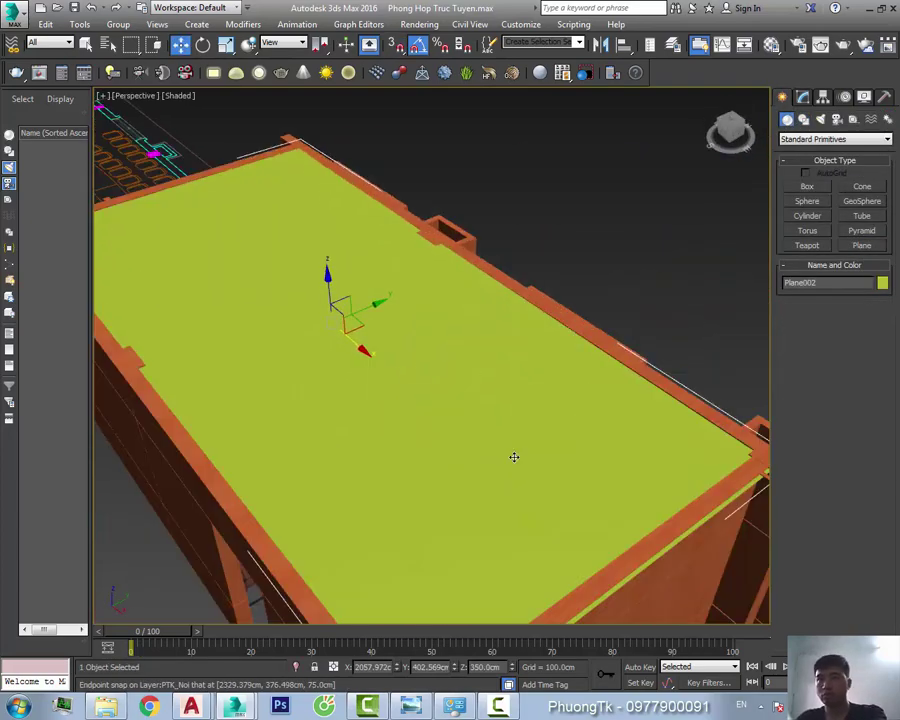
scroll(514, 456, "down", 3)
Select the new floor plane and bring up the client requirements e-mail image
middle_click_drag(514, 456, 340, 511, "alt")
left_click(340, 511)
left_click(409, 707)
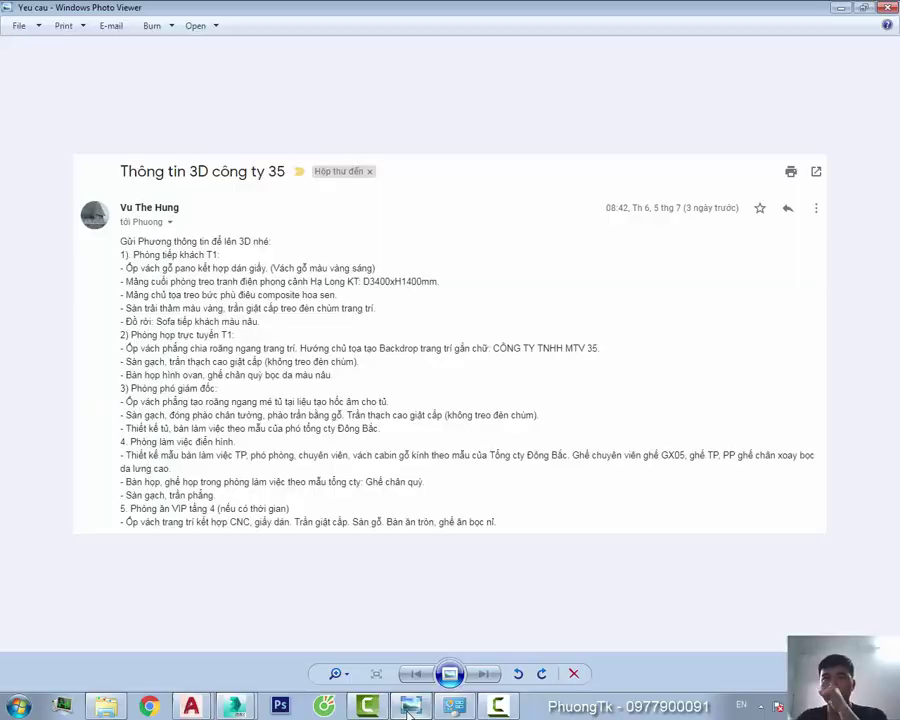
Return to the top view and open the Material Editor for the floor material
left_click(409, 707)
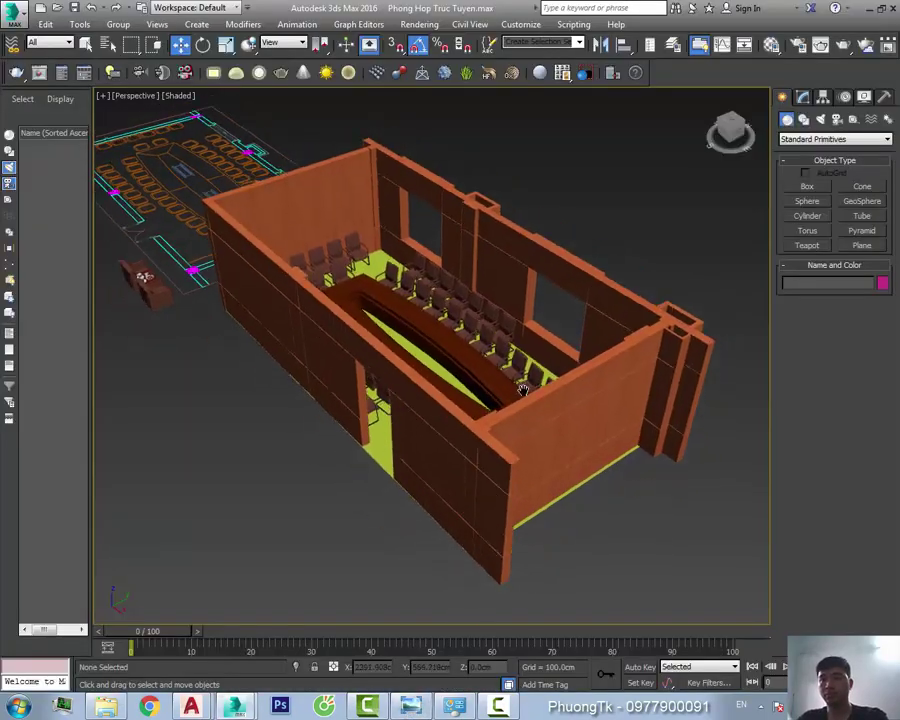
key("t")
scroll(634, 328, "up", 3)
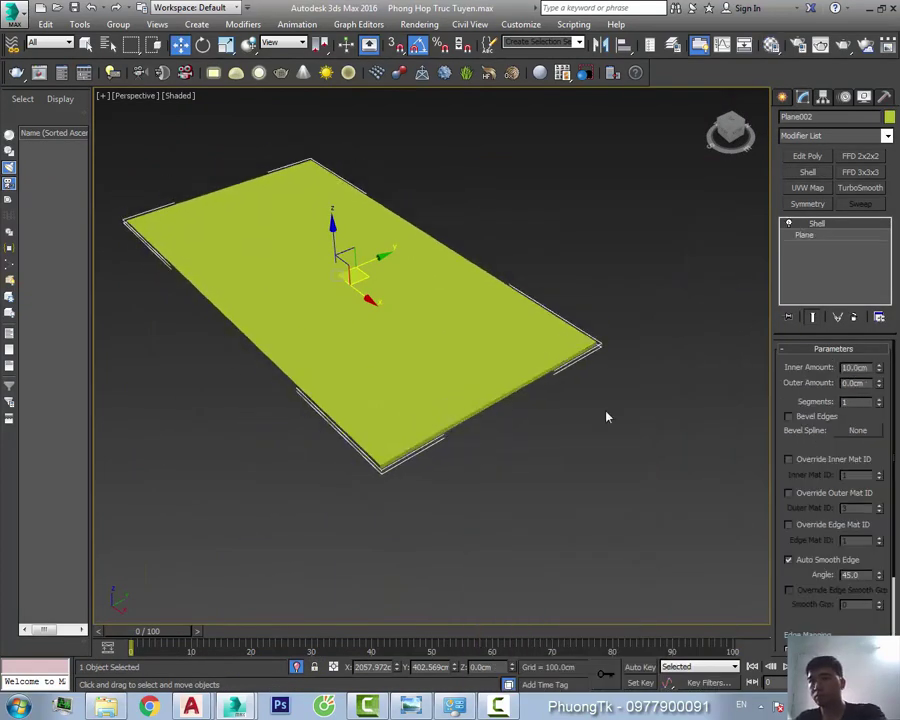
key("m")
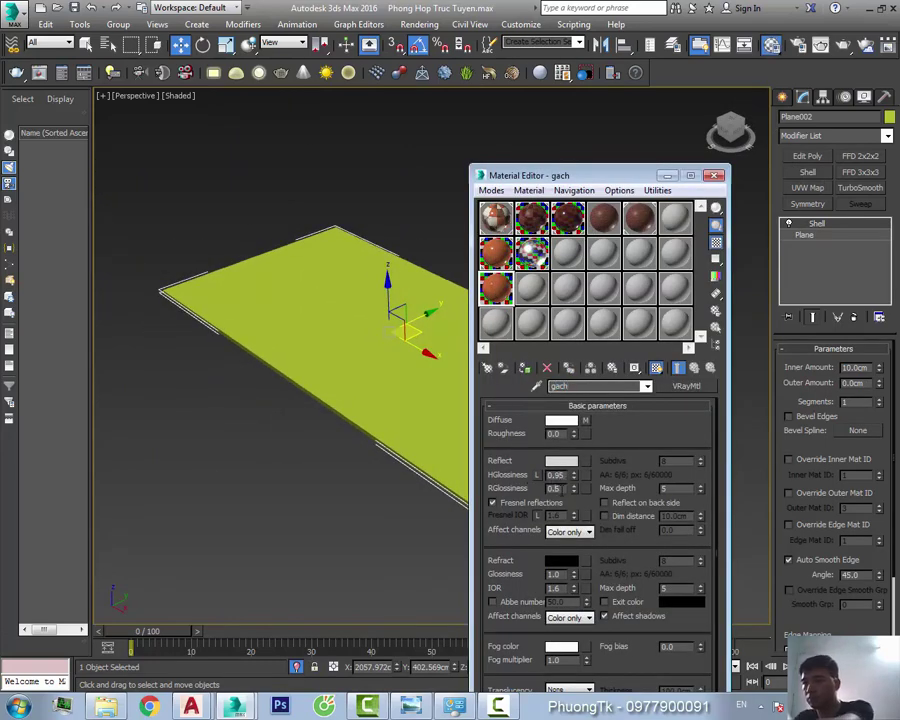
left_click(563, 461)
left_click(566, 208)
Load the Gach_bong_kinh tile image as the diffuse texture
left_click(585, 461)
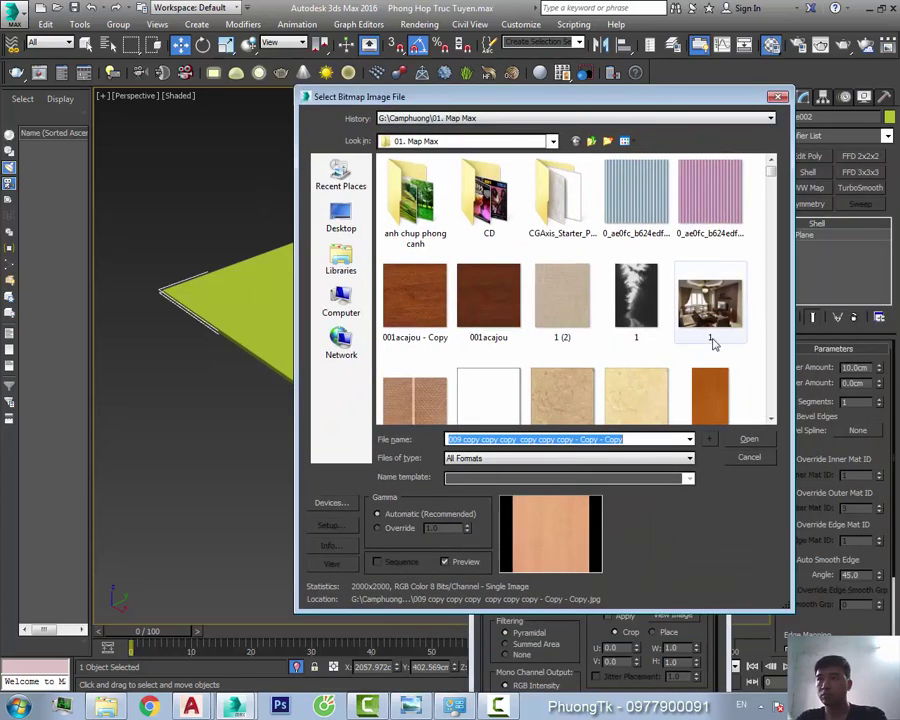
scroll(713, 343, "down", 3)
left_click(637, 336)
scroll(637, 336, "down", 3)
scroll(637, 336, "down", 3)
scroll(640, 340, "down", 3)
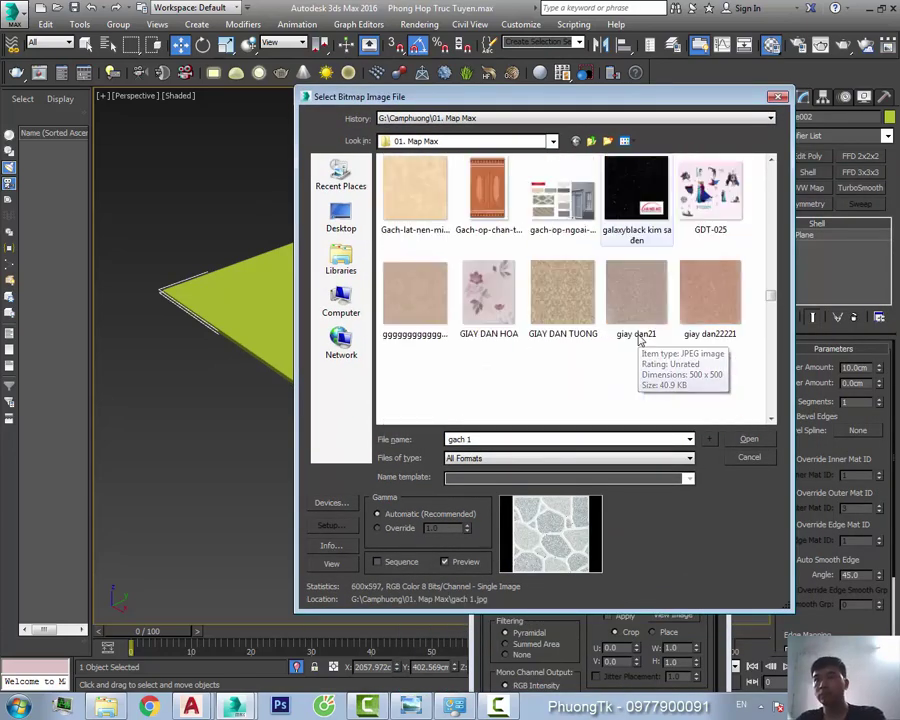
scroll(640, 340, "up", 3)
left_click(562, 240)
left_click(749, 439)
left_click(691, 368)
Add a bump bitmap to the floor material with strength 80
scroll(614, 479, "down", 2)
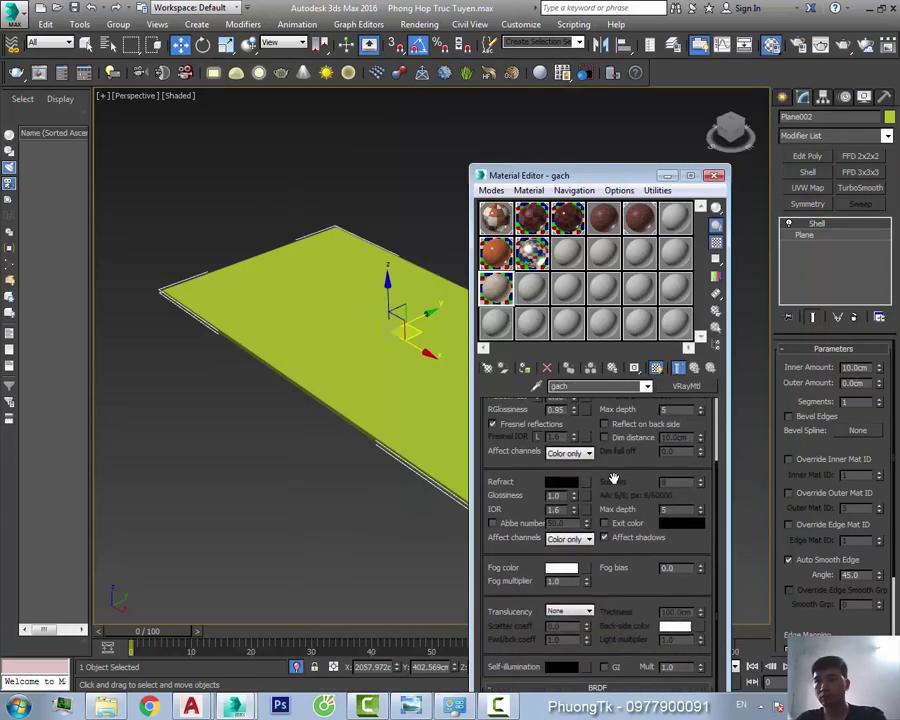
scroll(614, 479, "up", 5)
left_click(602, 457)
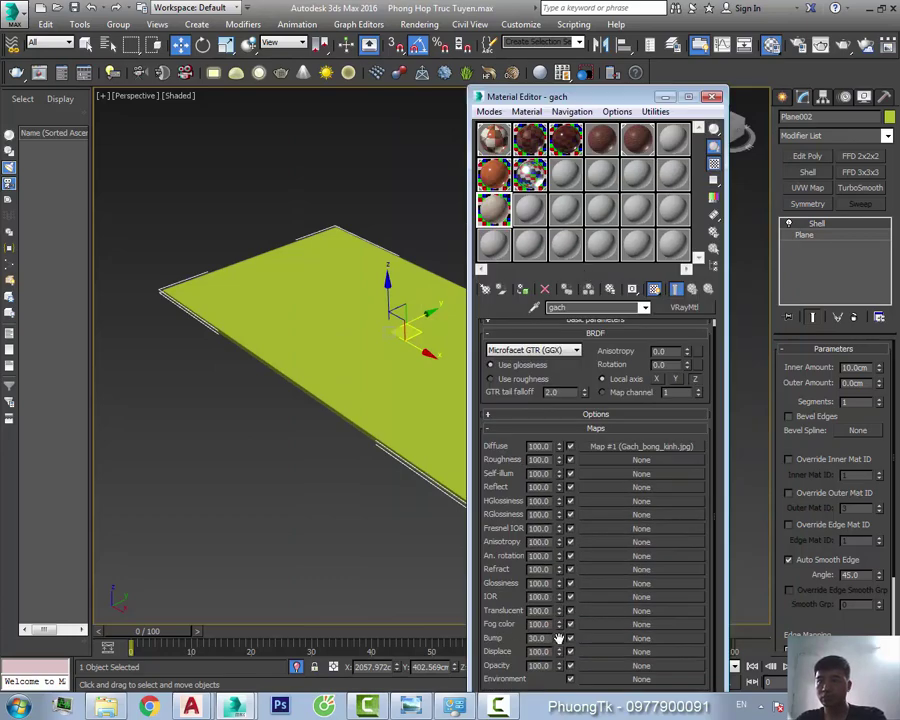
left_click(641, 637)
scroll(458, 251, "down", 3)
left_click(195, 296)
left_click(456, 354)
left_click(691, 289)
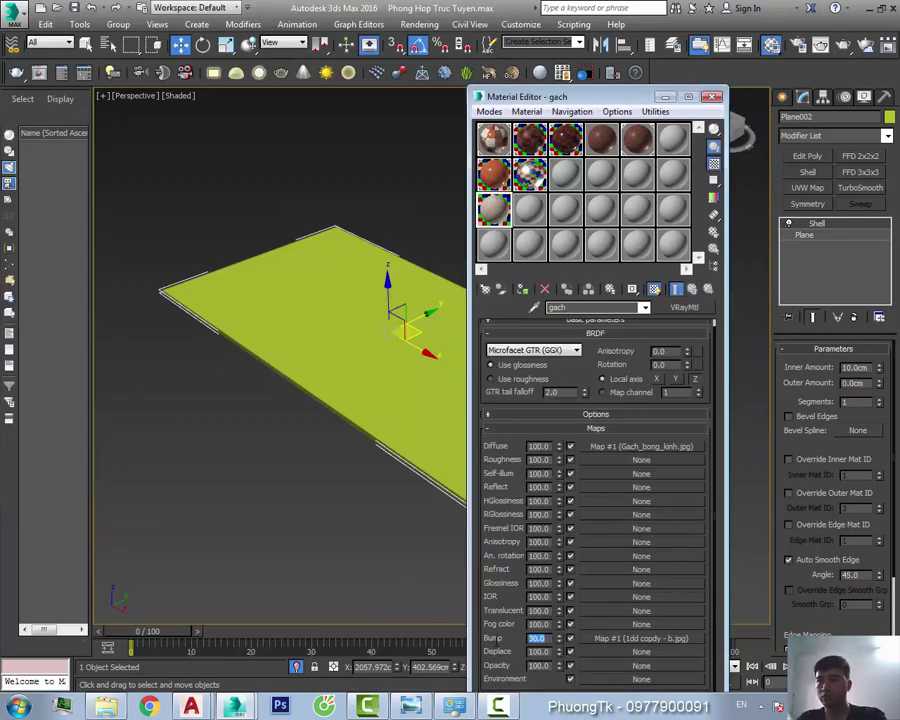
left_click(539, 638)
type("80")
key("Return")
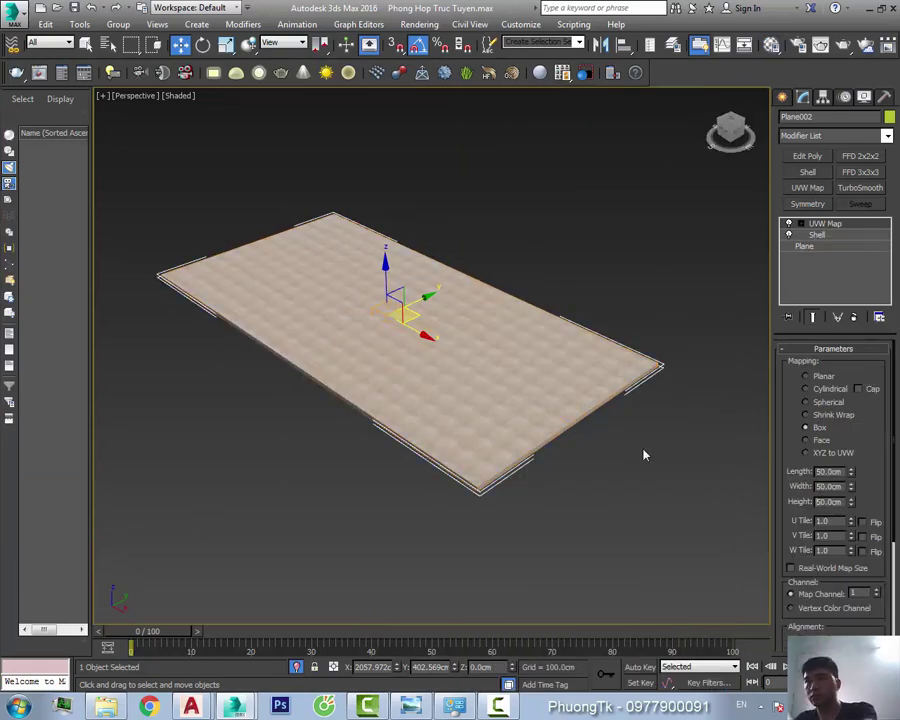
Render the floor with a V-Ray preset to check the tile texture
scroll(462, 406, "up", 5)
scroll(392, 316, "up", 3)
key("shift+q")
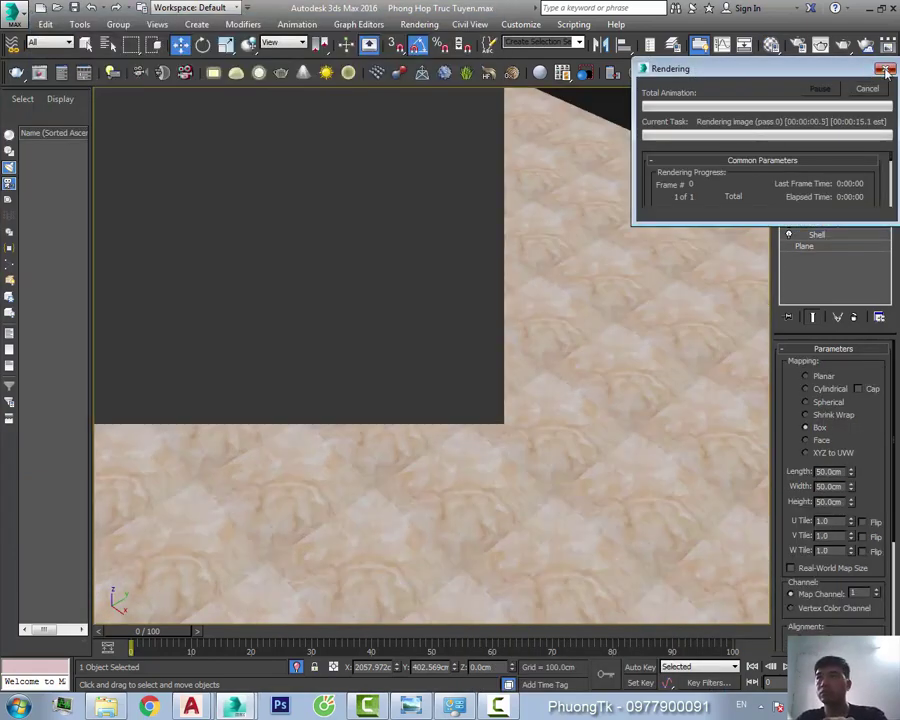
left_click(886, 70)
key("F10")
left_click(430, 196)
left_click(558, 188)
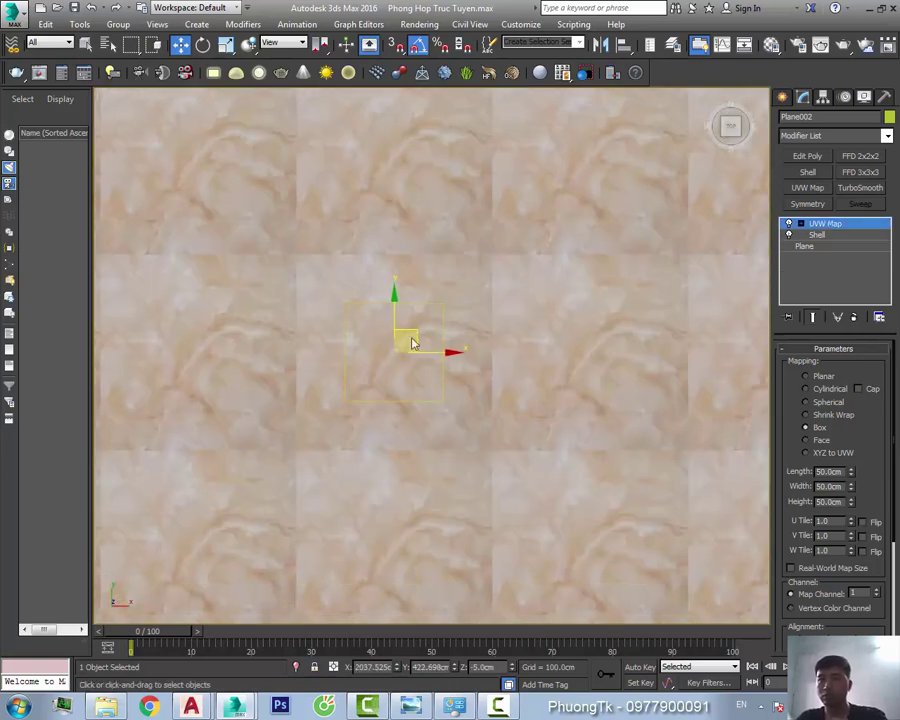
Re-render the marble floor from a low-angle view to inspect the texture
scroll(455, 372, "down", 3)
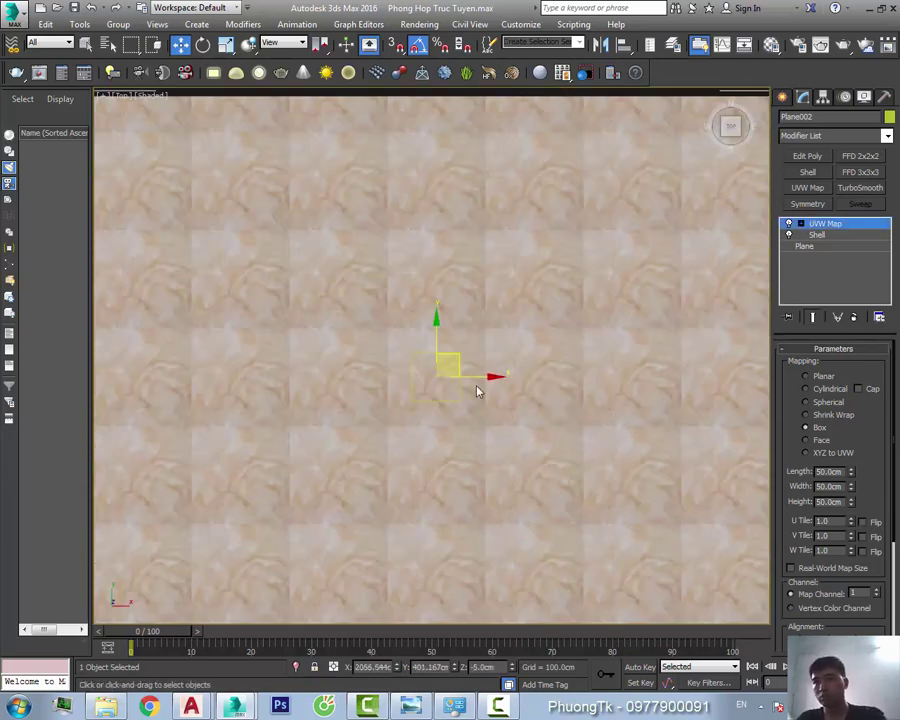
middle_click_drag(476, 388, 485, 313)
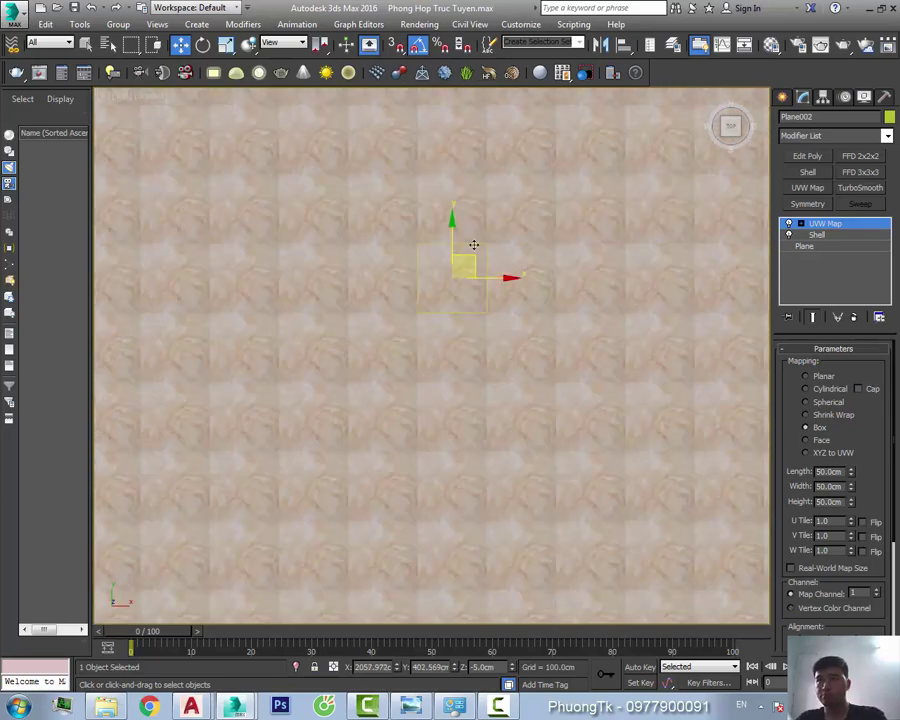
left_click(472, 244)
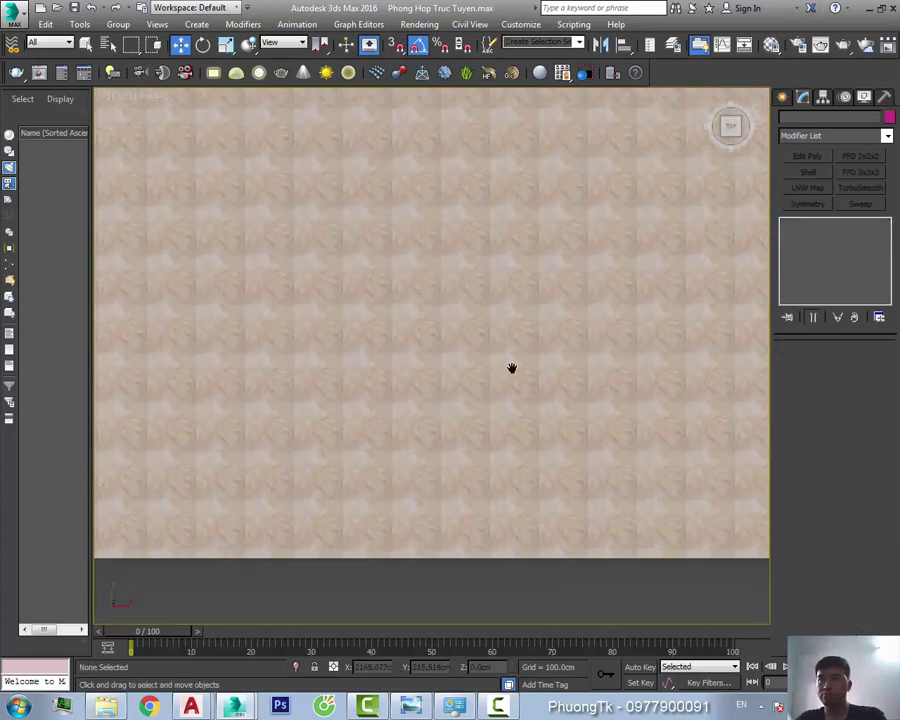
middle_click_drag(510, 366, 475, 331, "alt")
scroll(475, 331, "up", 3)
key("shift+q")
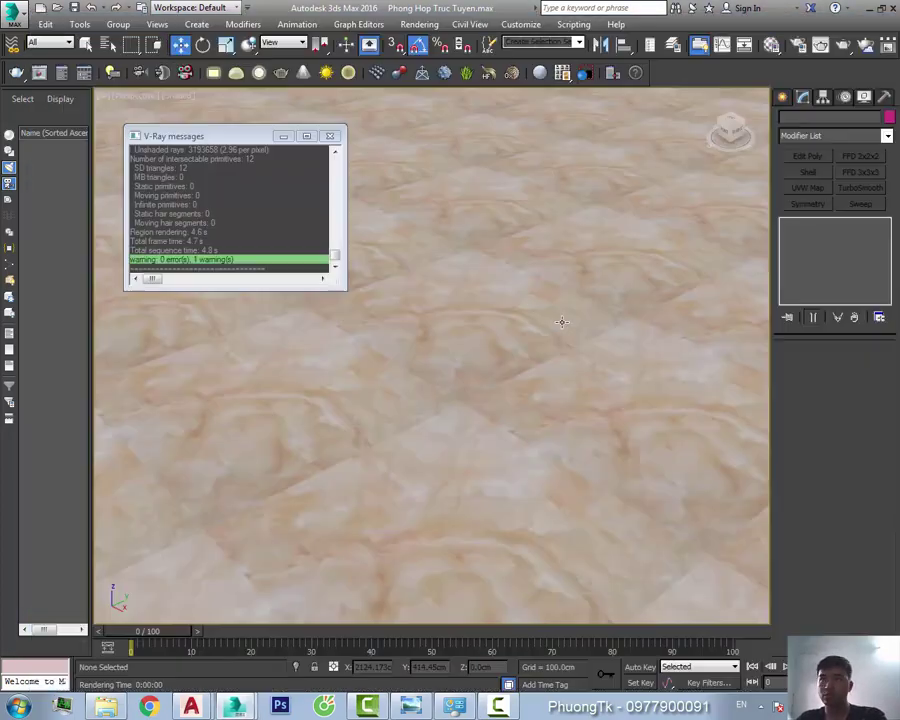
left_click(561, 322)
Hide unselected objects from the right-click menu, then orbit the room in perspective
key("t")
right_click(344, 468)
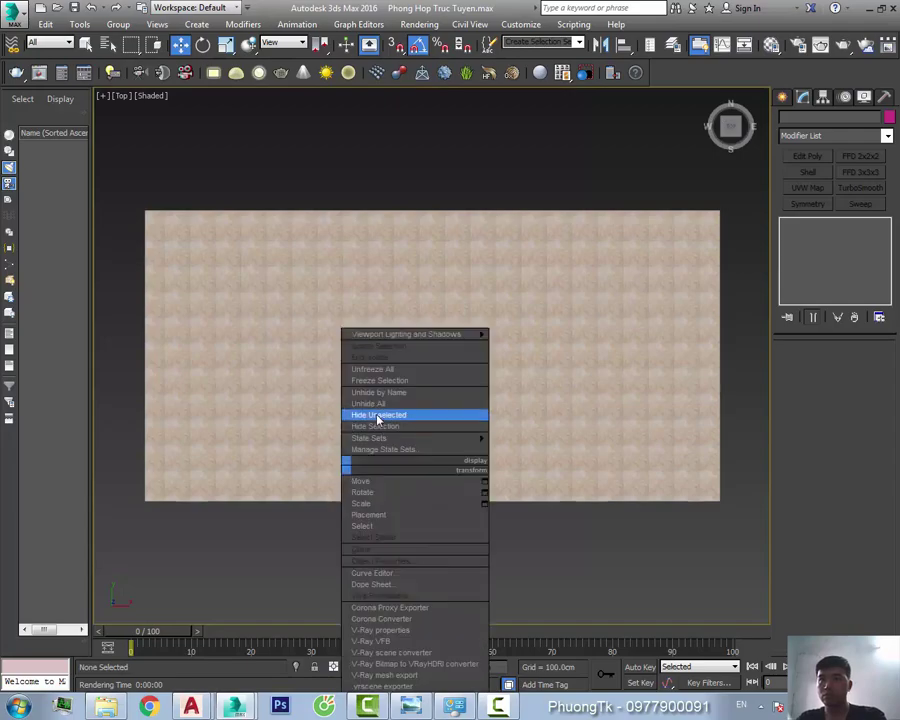
left_click(412, 414)
middle_click_drag(412, 414, 420, 381, "alt")
key("p")
mouse_move(466, 351)
middle_mouse_down("alt")
mouse_move(450, 432)
mouse_move(343, 361)
middle_mouse_up("alt")
scroll(450, 432, "down", 5)
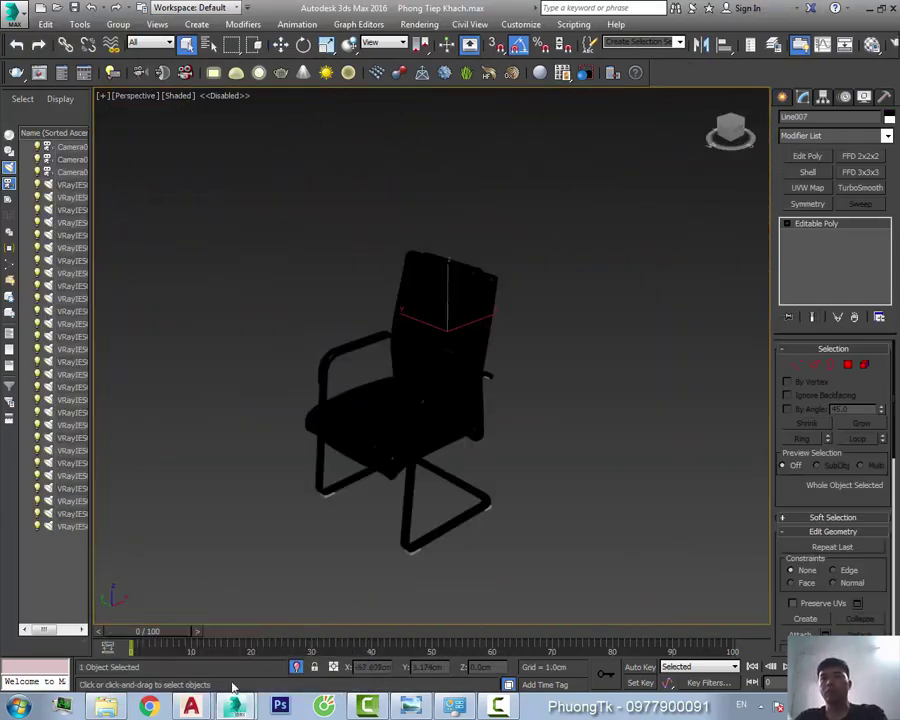
Select the seven wall lights in wireframe top view and isolate them
key("t")
key("F3")
scroll(594, 408, "up", 5)
scroll(594, 408, "down", 2)
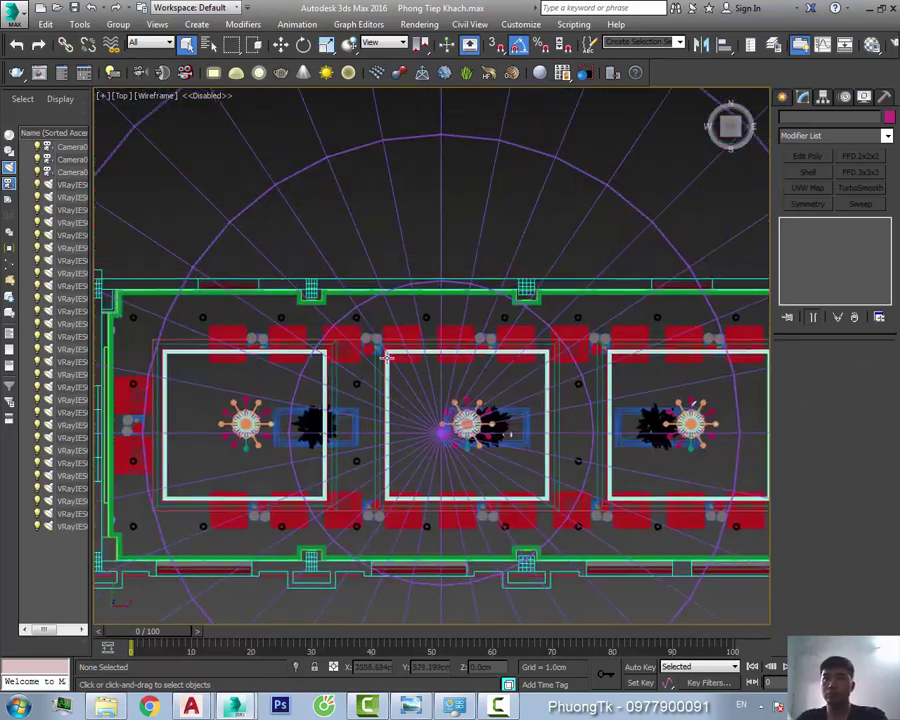
scroll(344, 343, "up", 3)
left_click(344, 343)
middle_click_drag(344, 343, 183, 460)
scroll(213, 378, "up", 5)
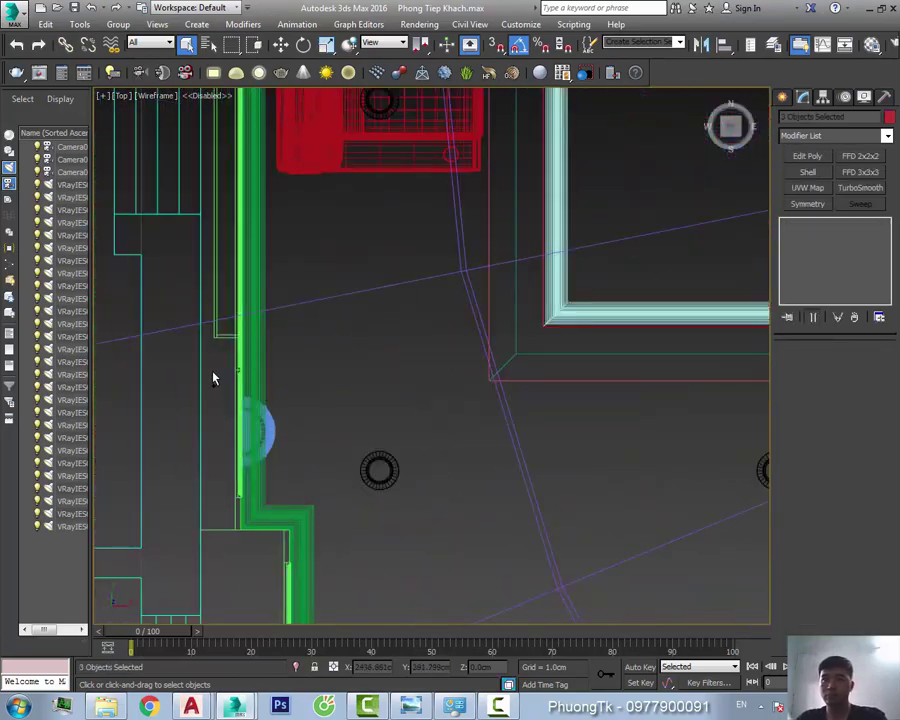
scroll(221, 392, "down", 4)
scroll(440, 446, "down", 3)
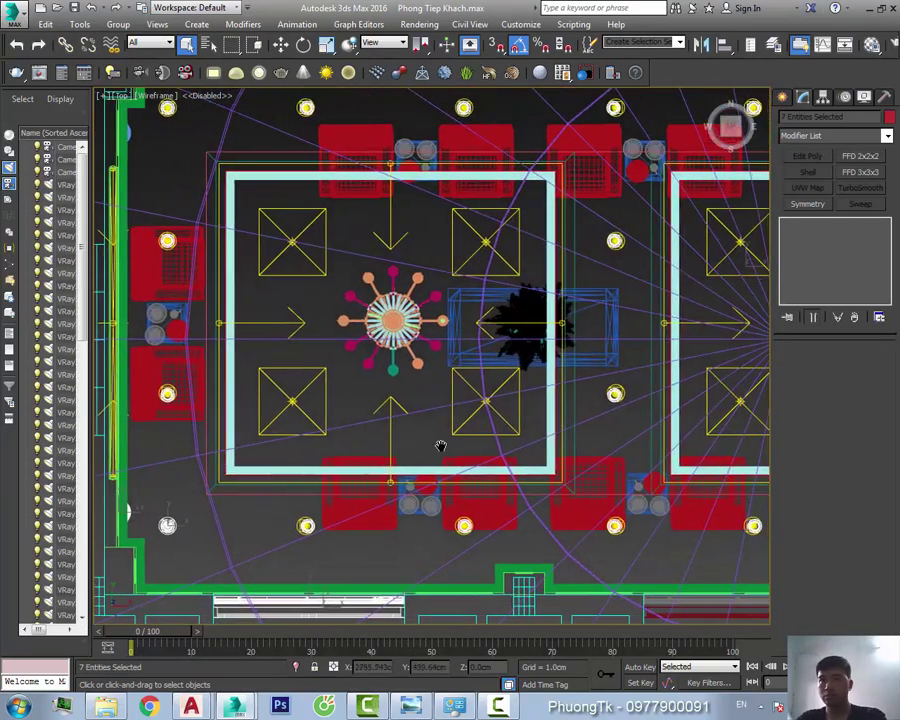
key("alt+q")
Save the selected lights as Untitled.max, replacing the existing file
left_click(18, 10)
left_click(80, 176)
left_click(458, 490)
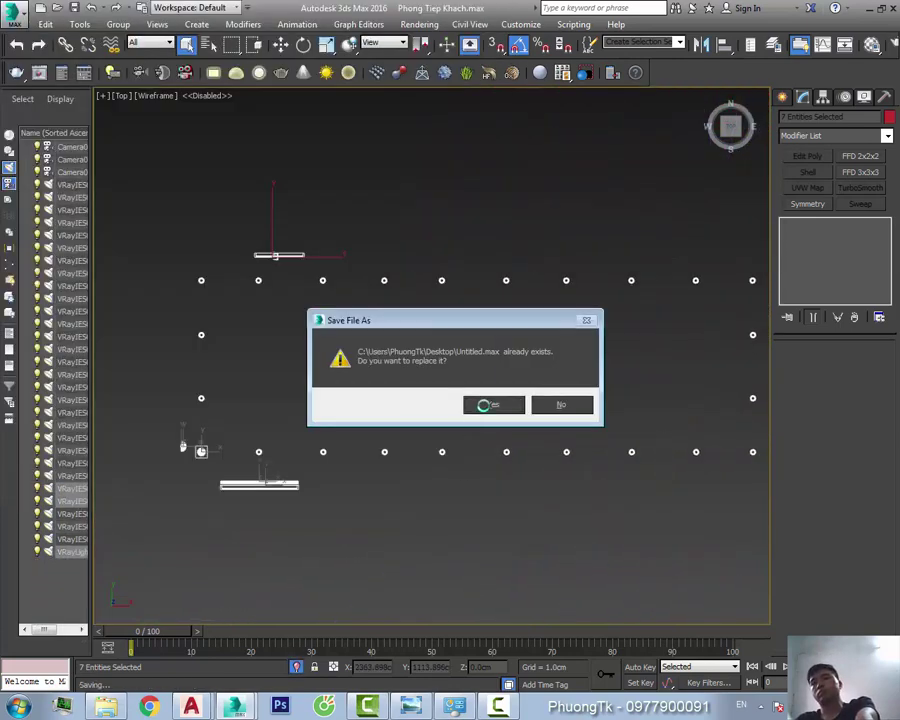
left_click(488, 404)
Merge all the lights from Untitled.max into the Phong Hop Truc Tuyen scene
left_click(200, 645)
left_click(18, 10)
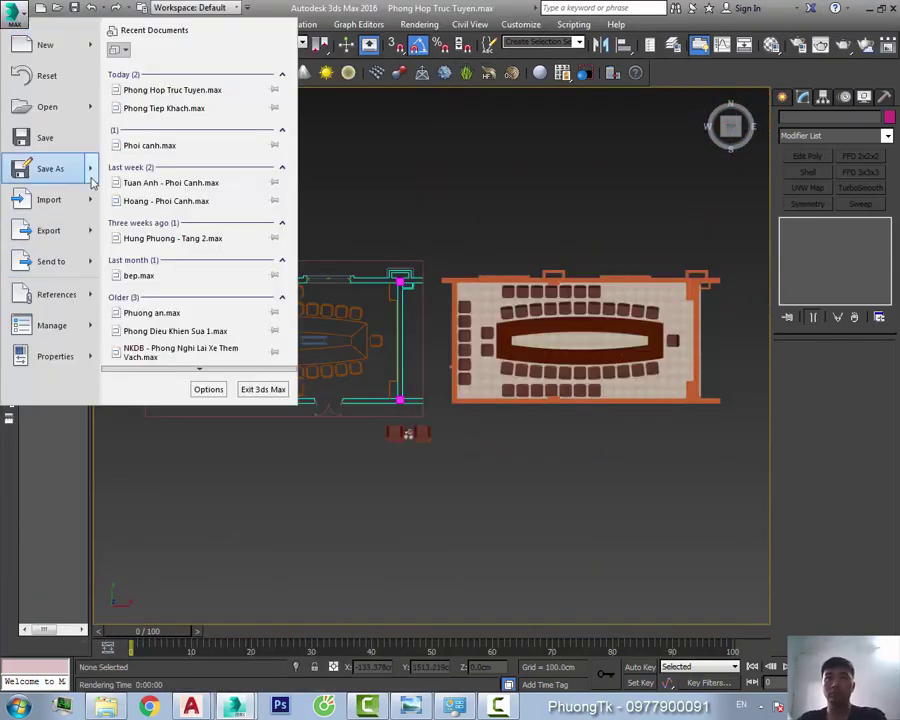
left_click(178, 163)
double_click(288, 415)
left_click(331, 437)
left_click(506, 500)
Rotate one merged light to face the wall and select it with its target
middle_click_drag(516, 420, 331, 420)
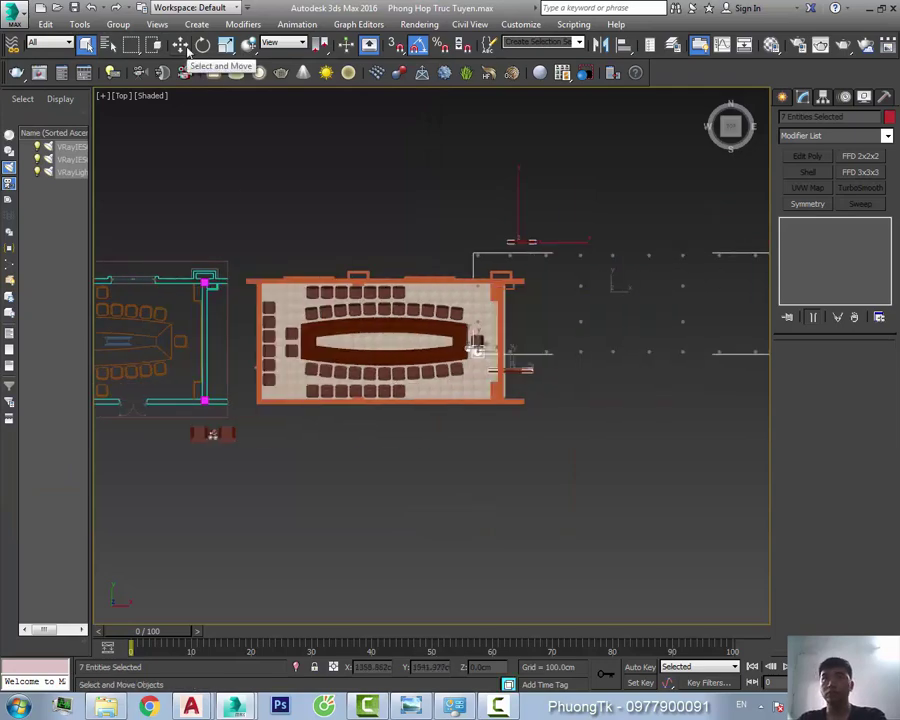
left_click(533, 488)
key("z")
key("F3")
scroll(556, 518, "down", 3)
scroll(522, 438, "up", 3)
key("e")
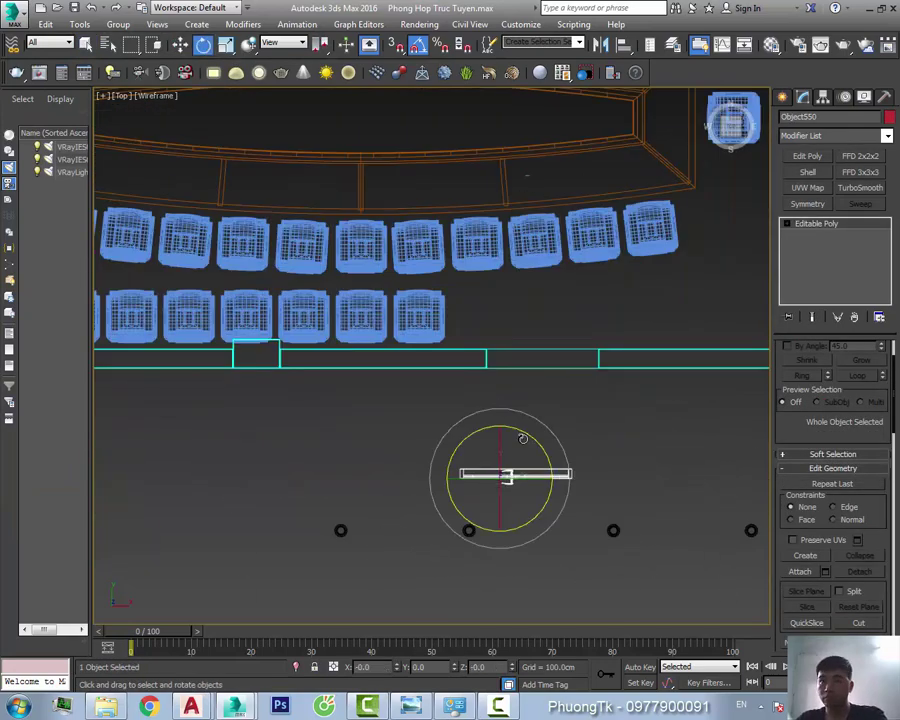
key("w")
scroll(521, 475, "up", 2)
scroll(569, 391, "up", 3)
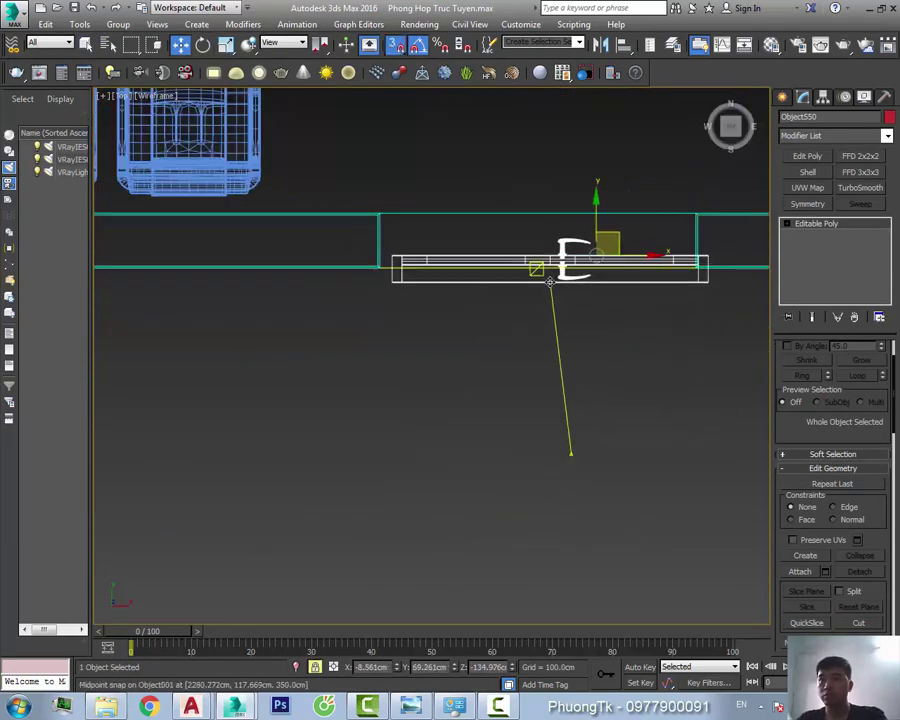
middle_click_drag(549, 282, 549, 378)
scroll(551, 486, "down", 3)
scroll(551, 486, "down", 2)
middle_click_drag(505, 438, 505, 308)
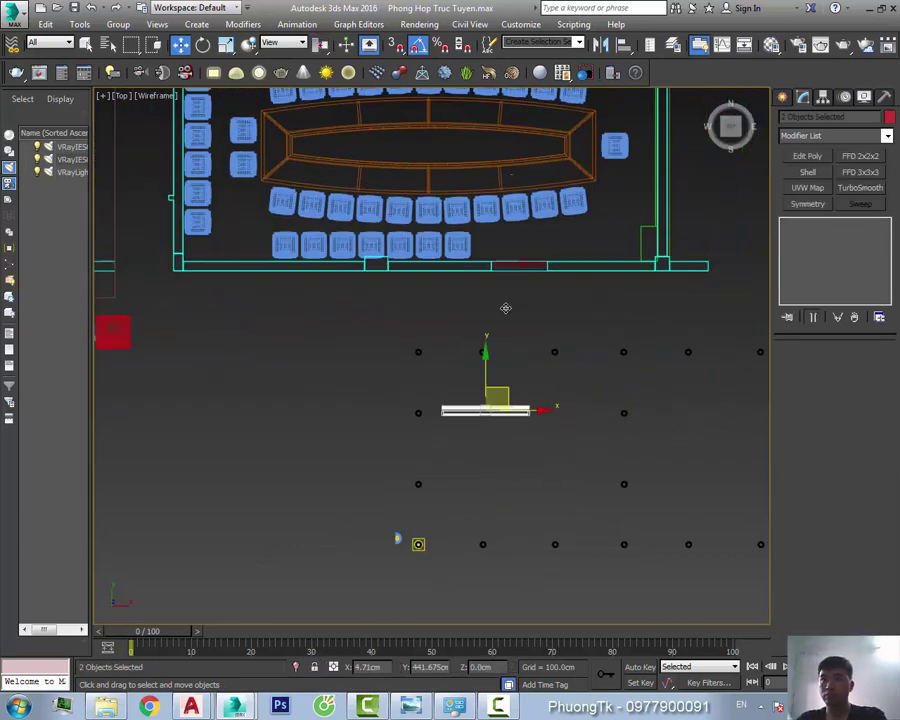
Place a copy of the light on the meeting room's wall
mouse_move(500, 447)
left_mouse_down()
mouse_move(311, 382)
mouse_move(287, 398)
mouse_move(257, 391)
left_mouse_up()
scroll(400, 310, "up", 5)
scroll(295, 390, "down", 5)
left_click(452, 410)
scroll(566, 402, "down", 5)
Check the placed wall light in a perspective view of the room
key("p")
middle_click_drag(566, 402, 480, 300, "alt")
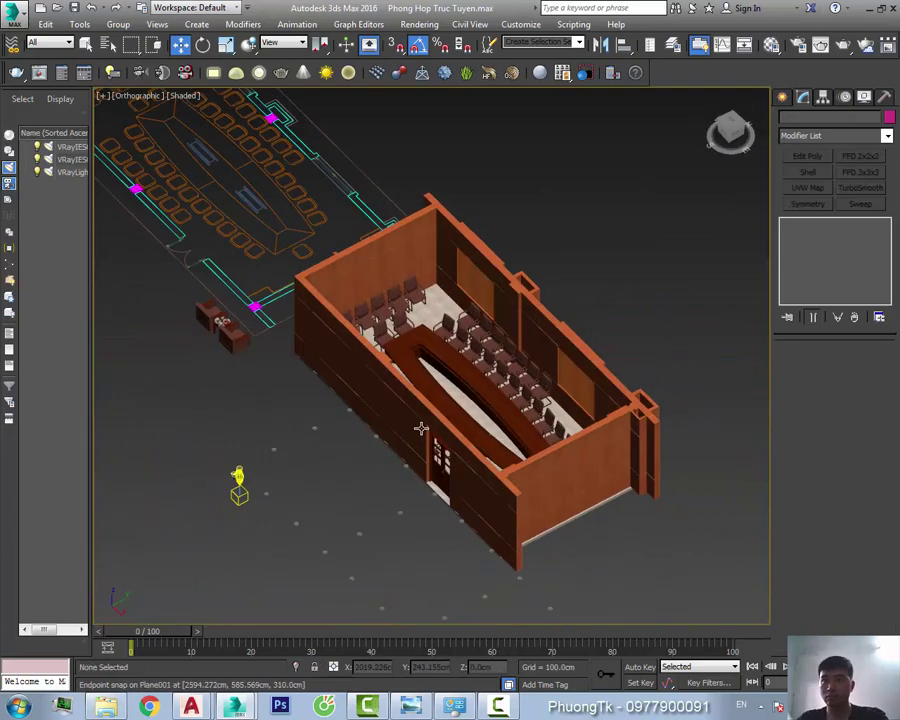
scroll(566, 457, "up", 5)
scroll(566, 457, "down", 5)
key("t")
scroll(538, 464, "up", 5)
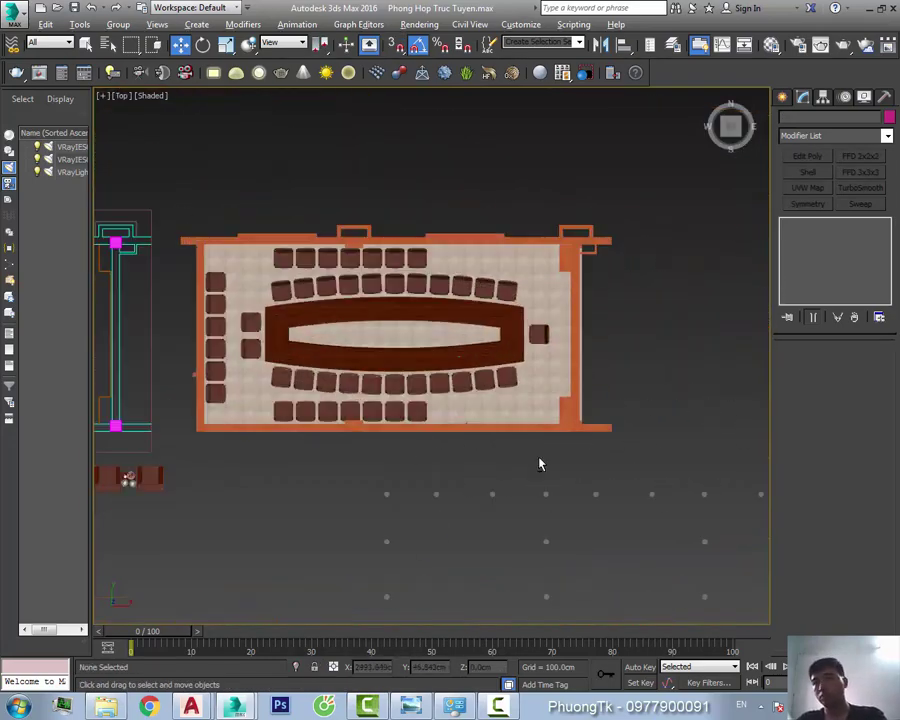
scroll(538, 464, "up", 5)
middle_click_drag(538, 464, 585, 410, "alt")
Rotate and reposition the light beside the wall in the wireframe top view
key("e")
scroll(518, 453, "up", 5)
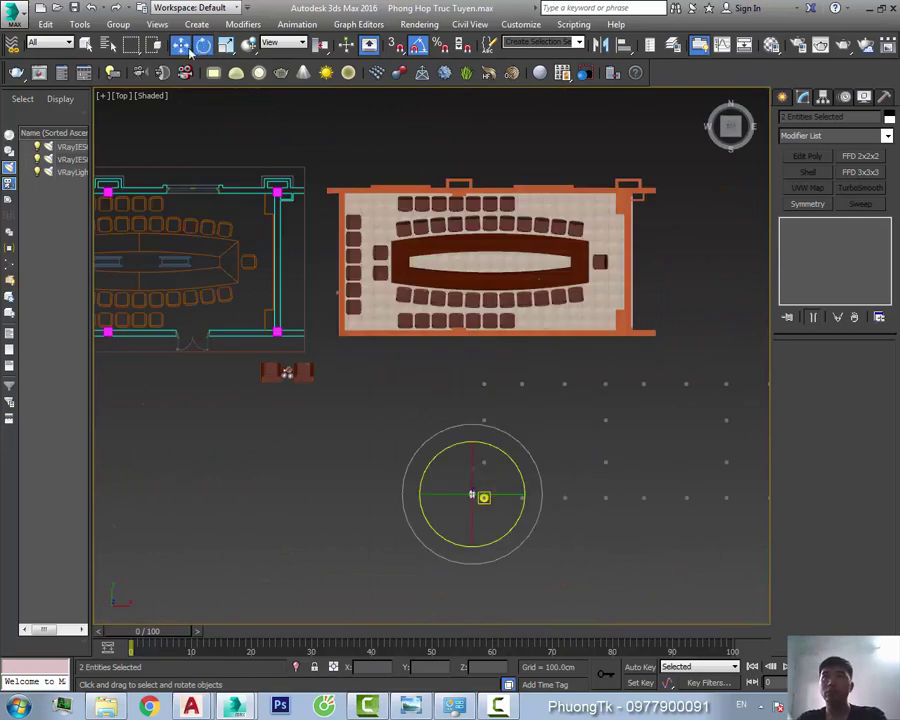
scroll(486, 242, "up", 5)
scroll(546, 430, "up", 5)
key("F3")
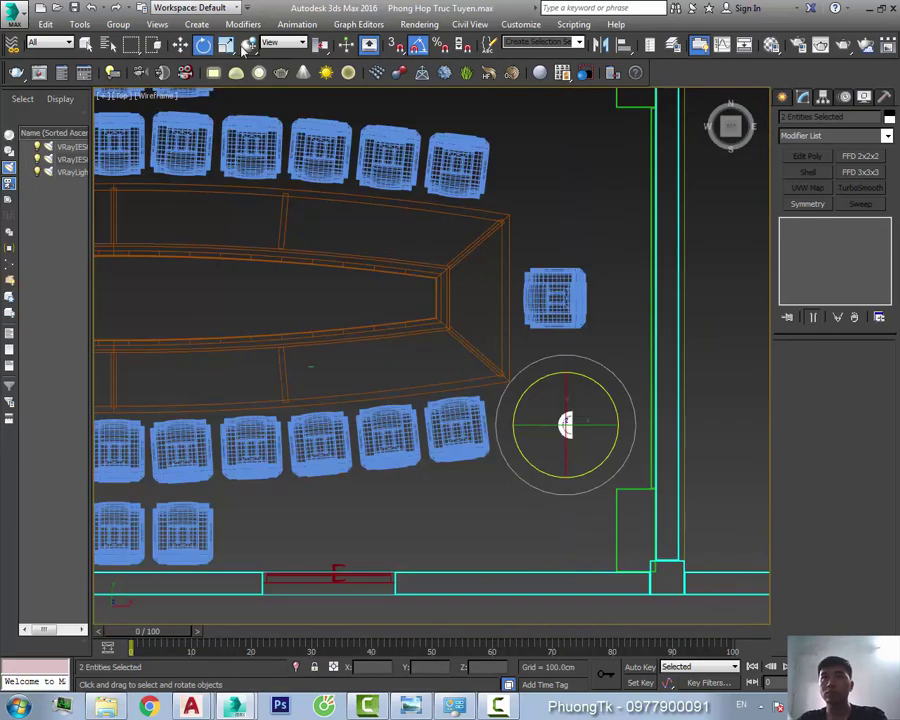
key("w")
middle_click_drag(651, 503, 540, 300)
scroll(540, 300, "up", 2)
scroll(631, 297, "down", 3)
middle_click_drag(631, 297, 591, 283)
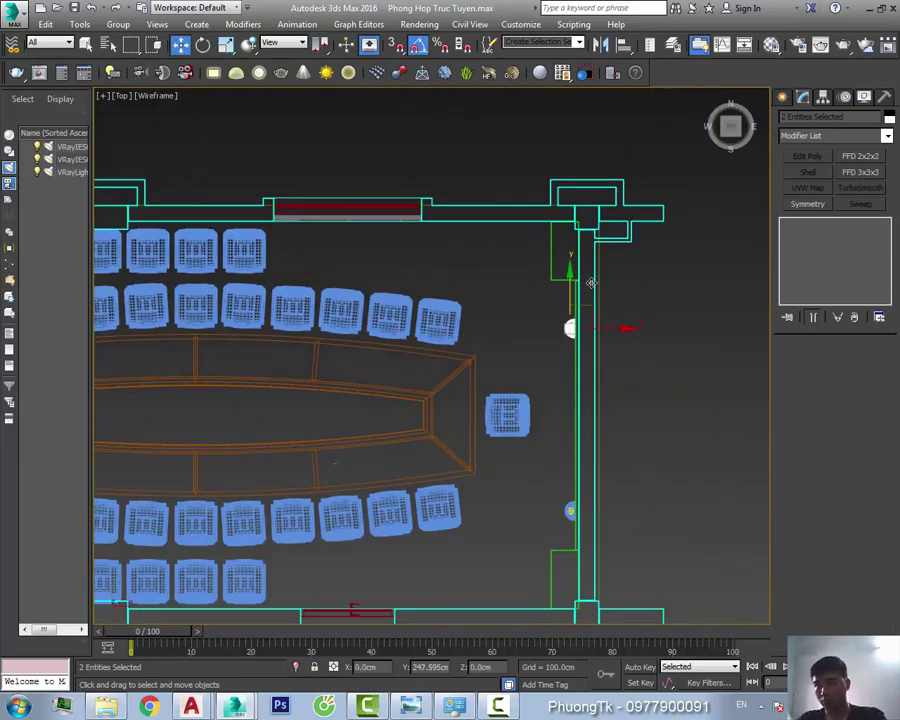
Review the wall lamps from a shaded perspective overhead view
key("F3")
mouse_move(700, 428)
middle_mouse_down("alt")
mouse_move(682, 368)
mouse_move(490, 346)
mouse_move(516, 344)
middle_mouse_up("alt")
key("p")
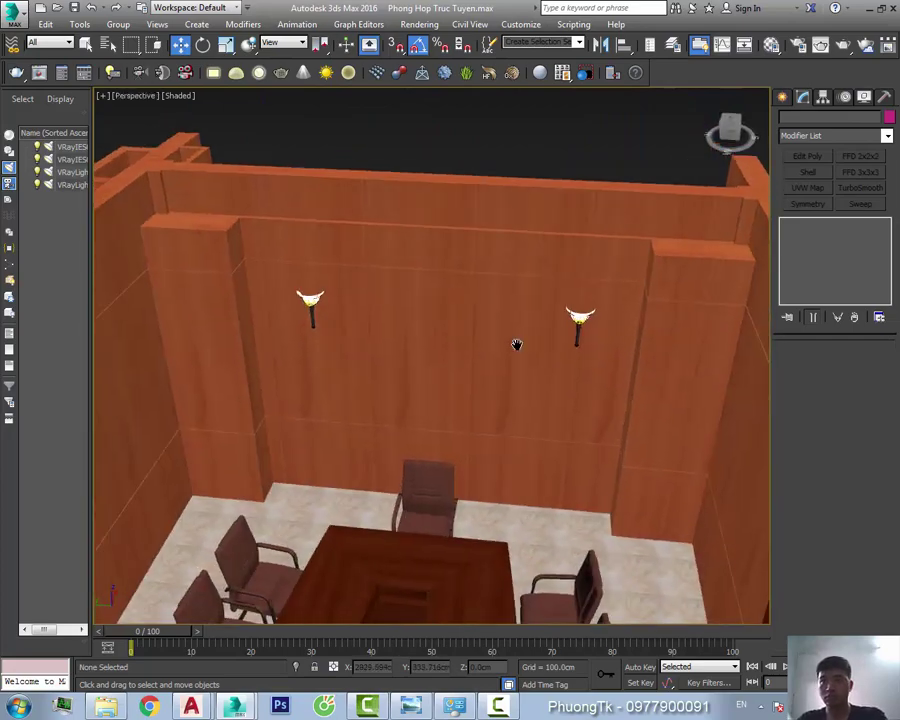
scroll(516, 344, "down", 3)
mouse_move(498, 404)
middle_mouse_down("alt")
mouse_move(476, 408)
mouse_move(487, 419)
middle_mouse_up("alt")
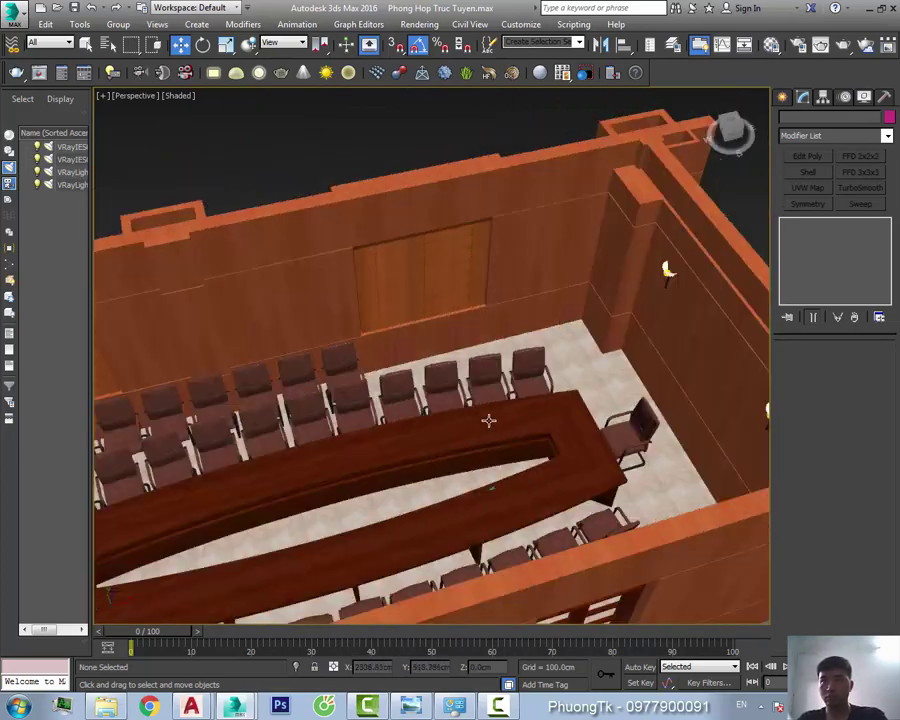
scroll(485, 418, "down", 3)
Box-select groups of the wall lights in the top view
key("t")
scroll(187, 161, "down", 2)
left_click_drag(278, 250, 742, 510)
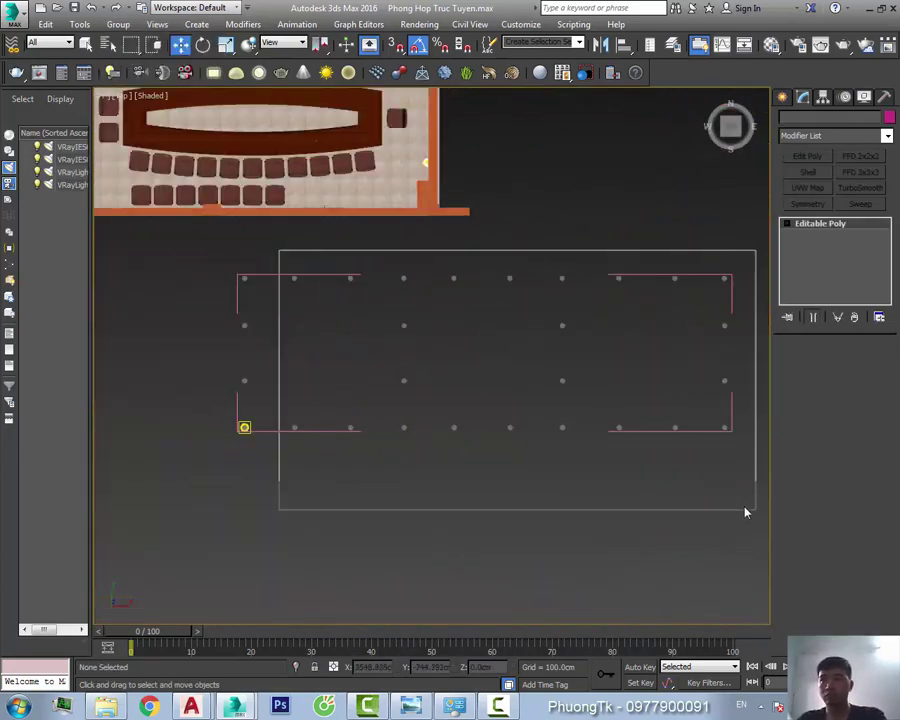
scroll(742, 510, "down", 2)
left_click_drag(160, 266, 238, 424)
scroll(301, 457, "up", 5)
scroll(486, 372, "down", 3)
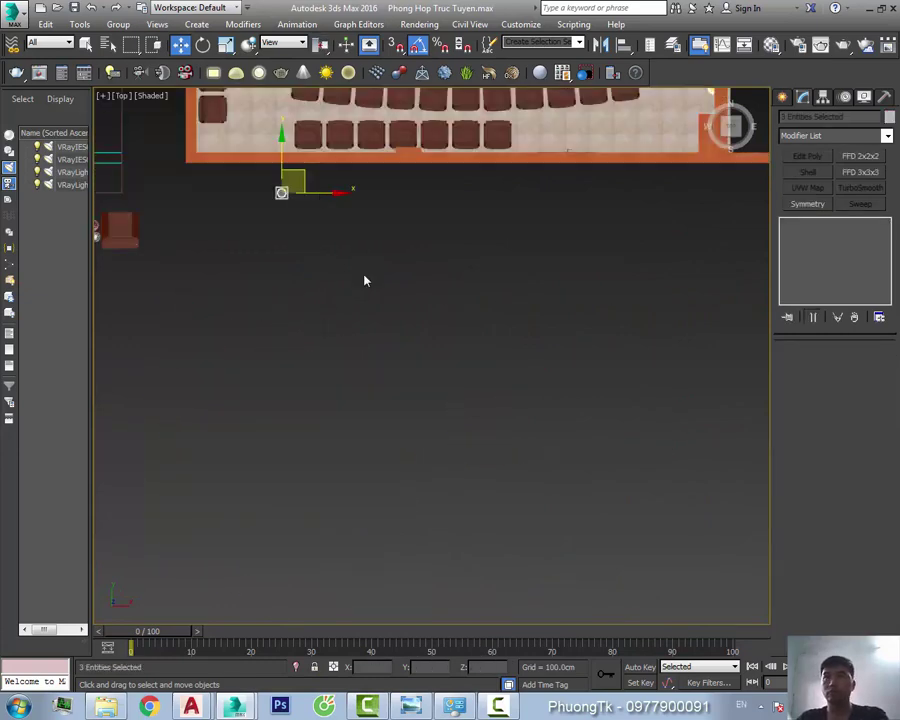
scroll(362, 278, "down", 2)
scroll(468, 480, "up", 3)
scroll(618, 324, "down", 1)
Select the oval table group and isolate it with Alt+Q
left_click(487, 205)
scroll(487, 205, "down", 2)
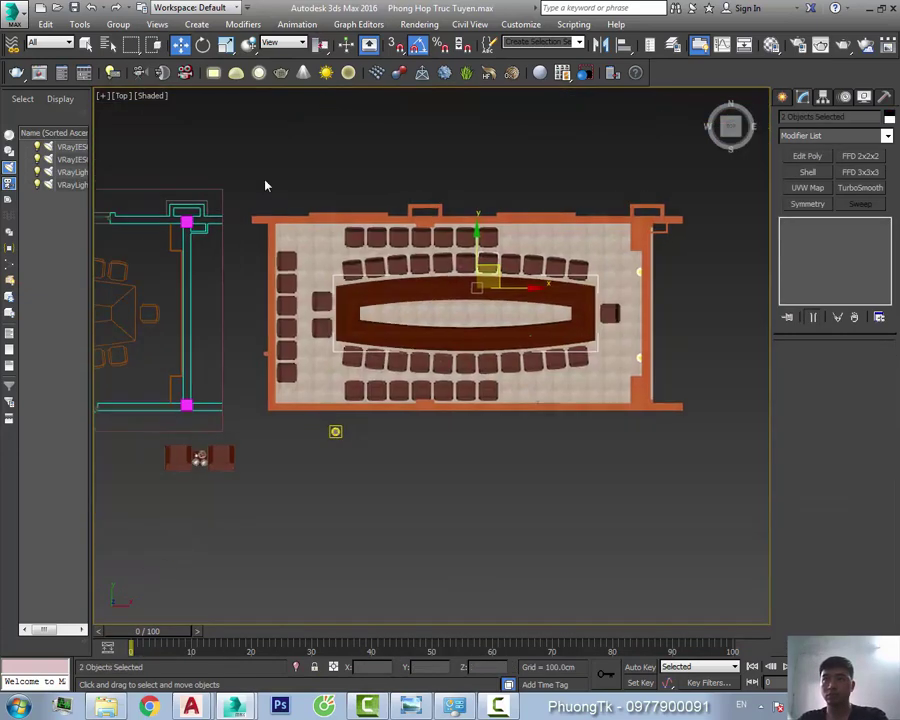
key("alt+q")
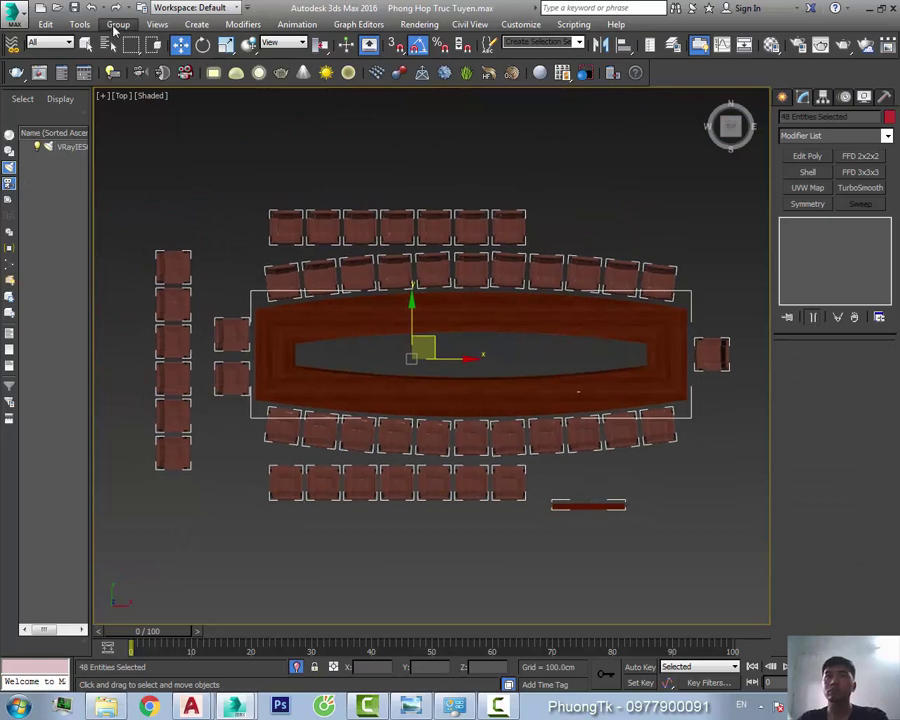
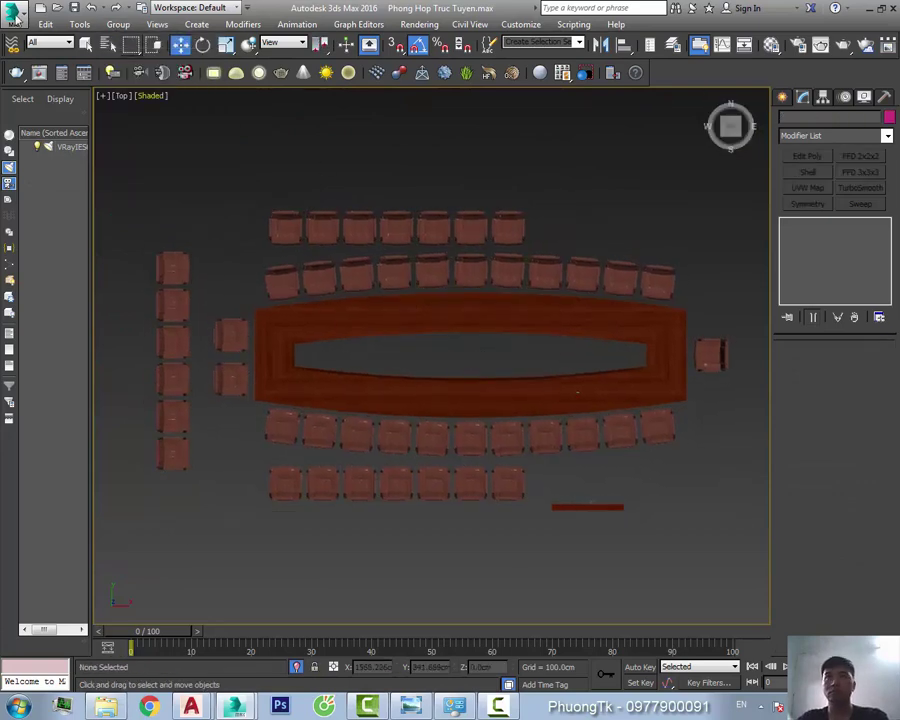
Merge the microphone-and-paper file into the conference room scene
left_click(15, 14)
left_click(140, 100)
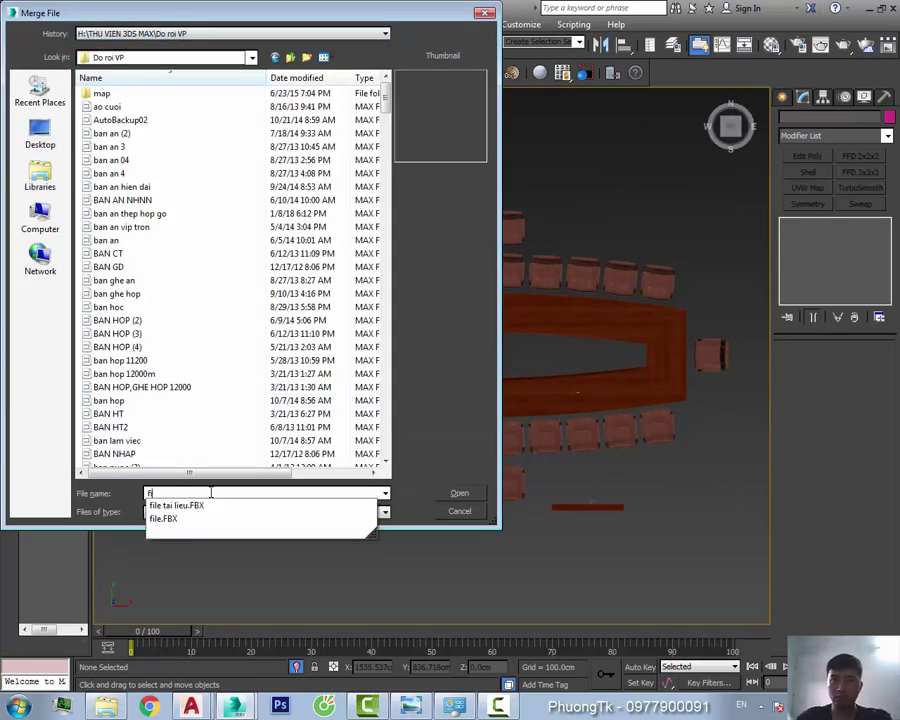
left_click(462, 495)
scroll(508, 270, "up", 4)
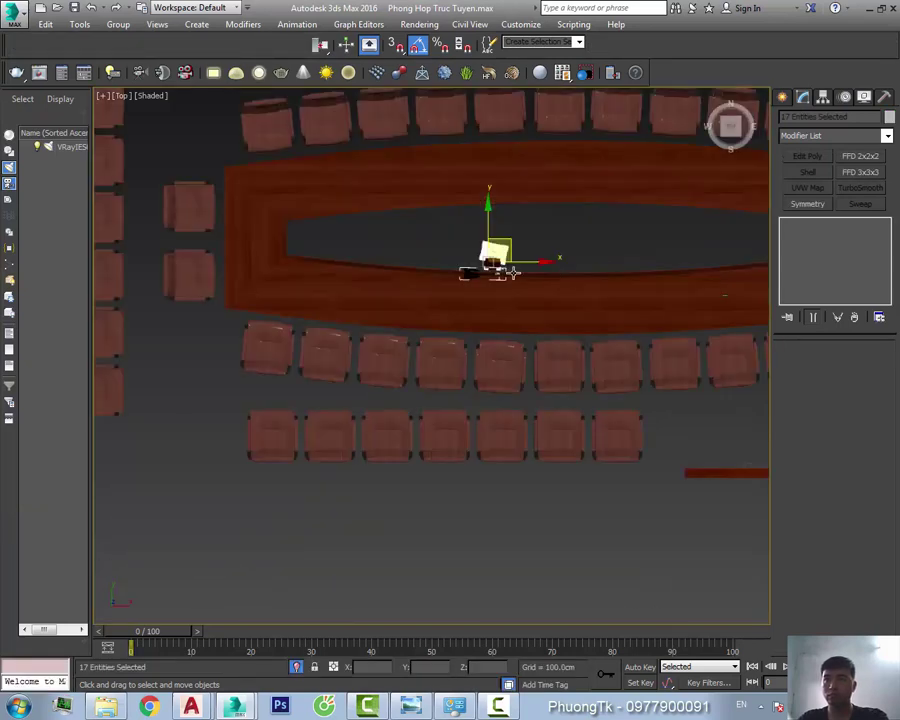
scroll(511, 328, "up", 2)
Group the merged microphone and paper objects and rotate the set a quarter turn
left_click(118, 24)
left_click(132, 40)
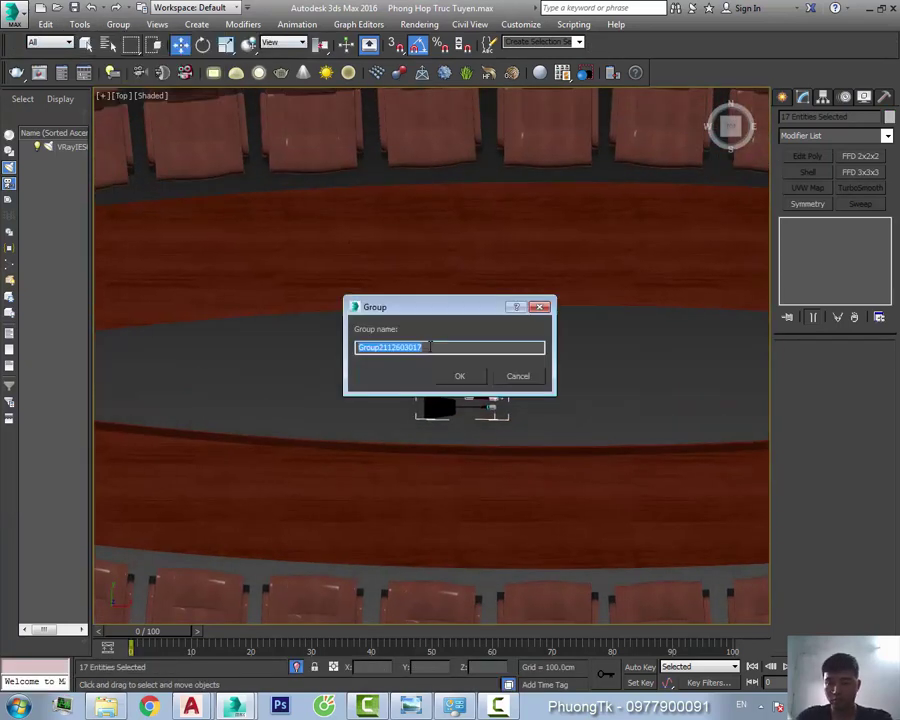
type("mic")
left_click_drag(511, 352, 530, 377)
Move the mic set to the near edge of the conference table
key("f")
key("F3")
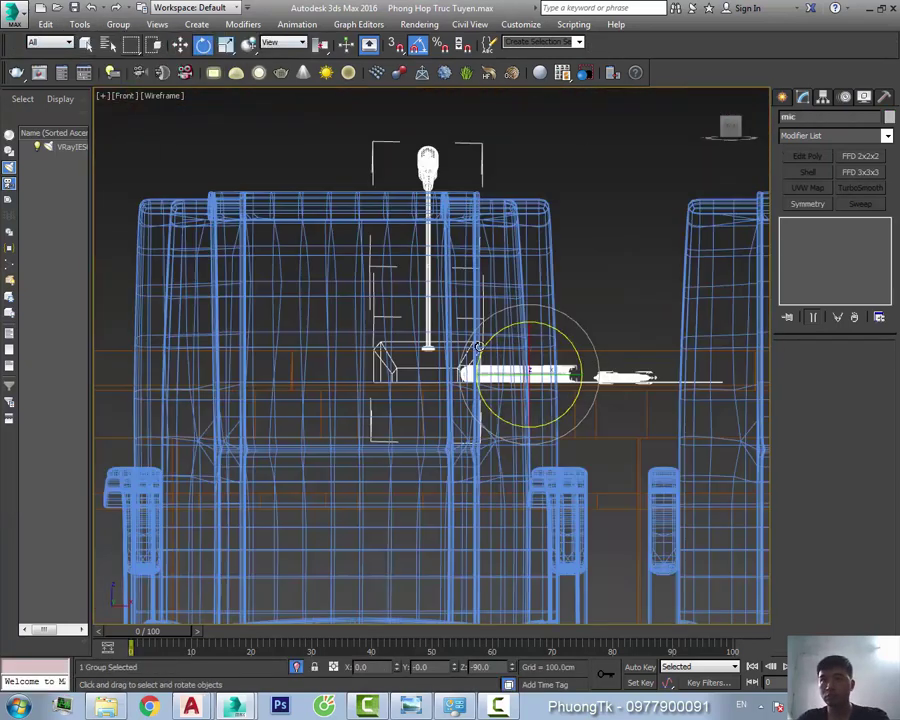
scroll(398, 318, "up", 3)
key("w")
scroll(416, 340, "down", 3)
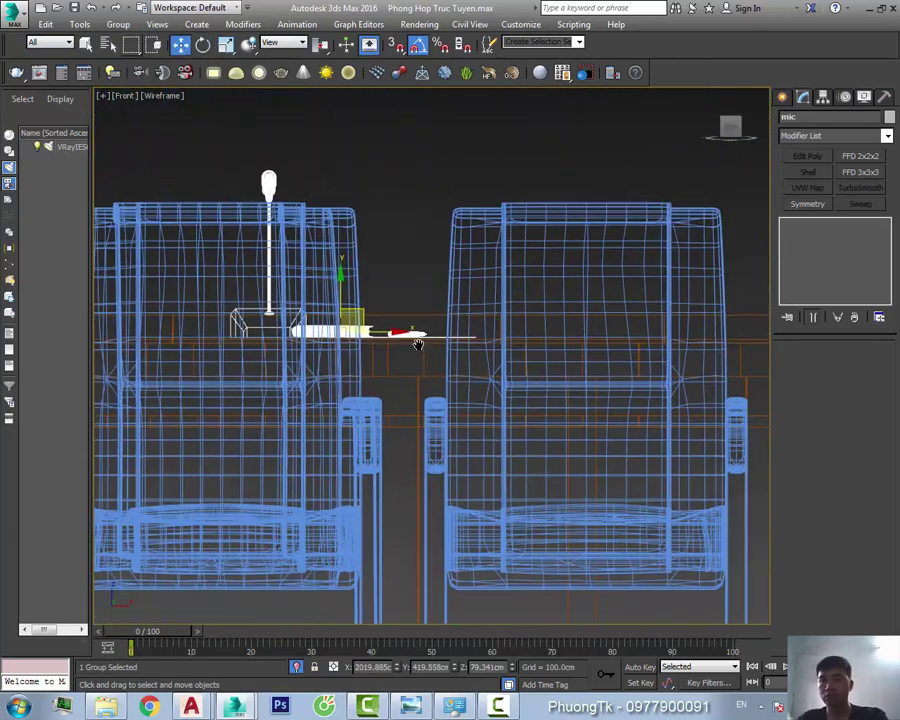
key("l")
key("t")
key("f")
scroll(560, 340, "up", 3)
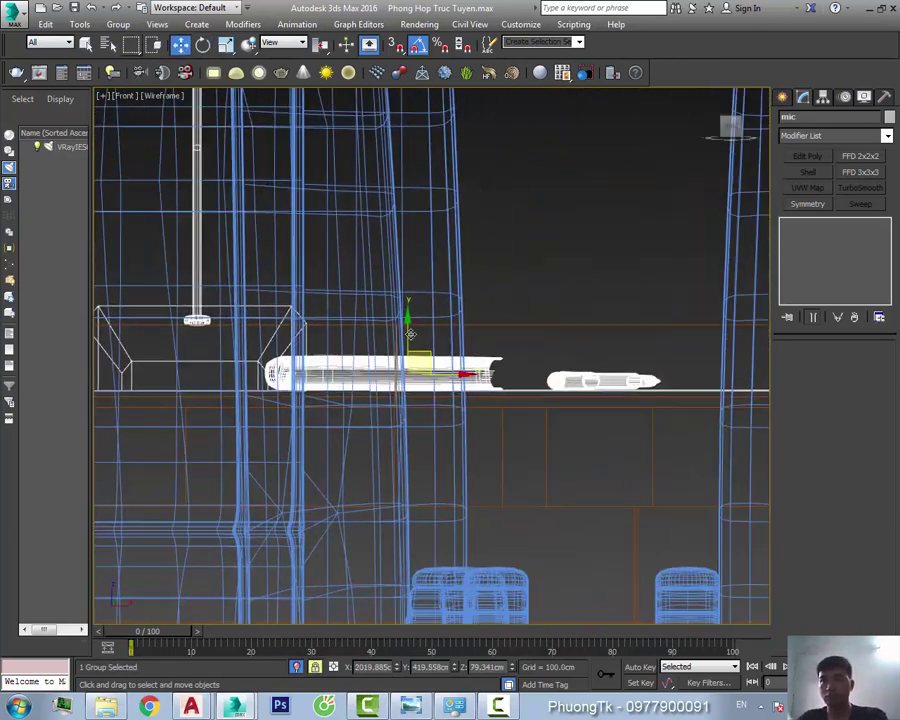
scroll(578, 343, "up", 2)
scroll(587, 384, "up", 1)
scroll(587, 384, "down", 3)
key("t")
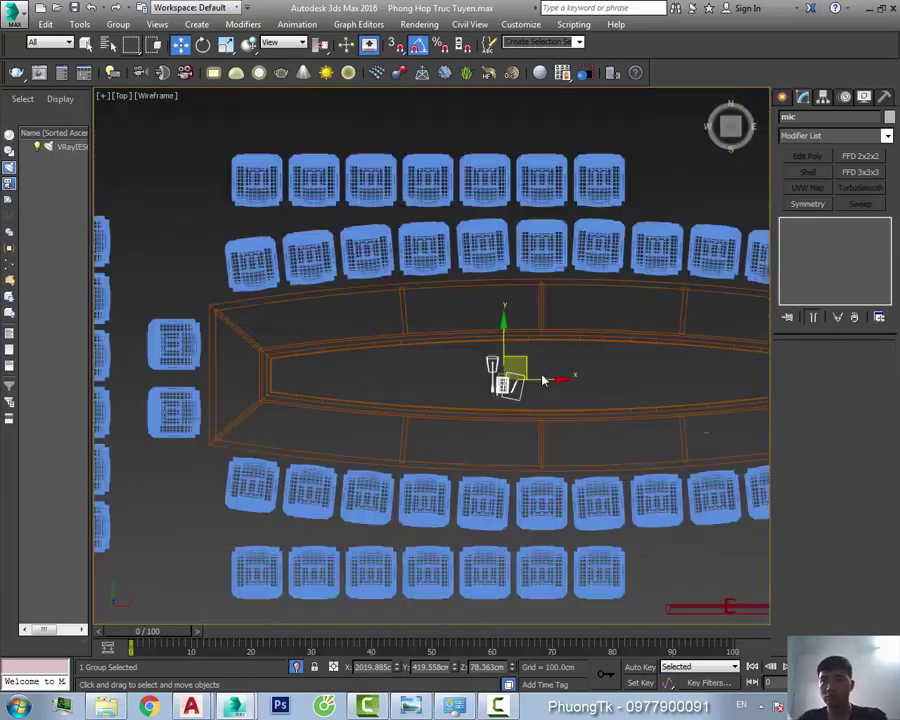
scroll(471, 313, "up", 4)
scroll(558, 441, "down", 4)
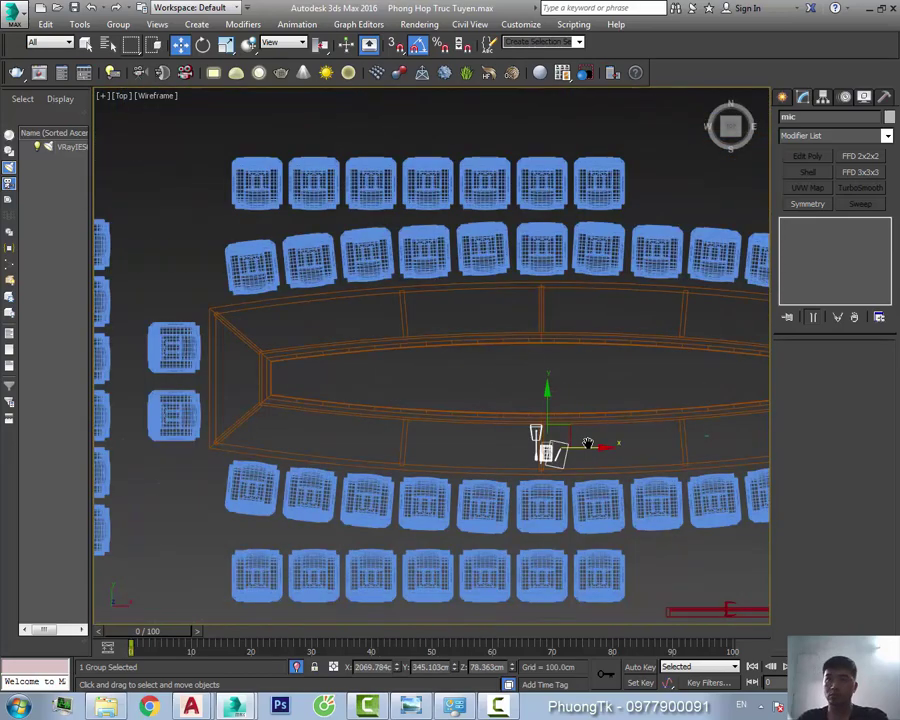
middle_click_drag(540, 480, 426, 420)
scroll(440, 426, "up", 1)
scroll(410, 430, "up", 3)
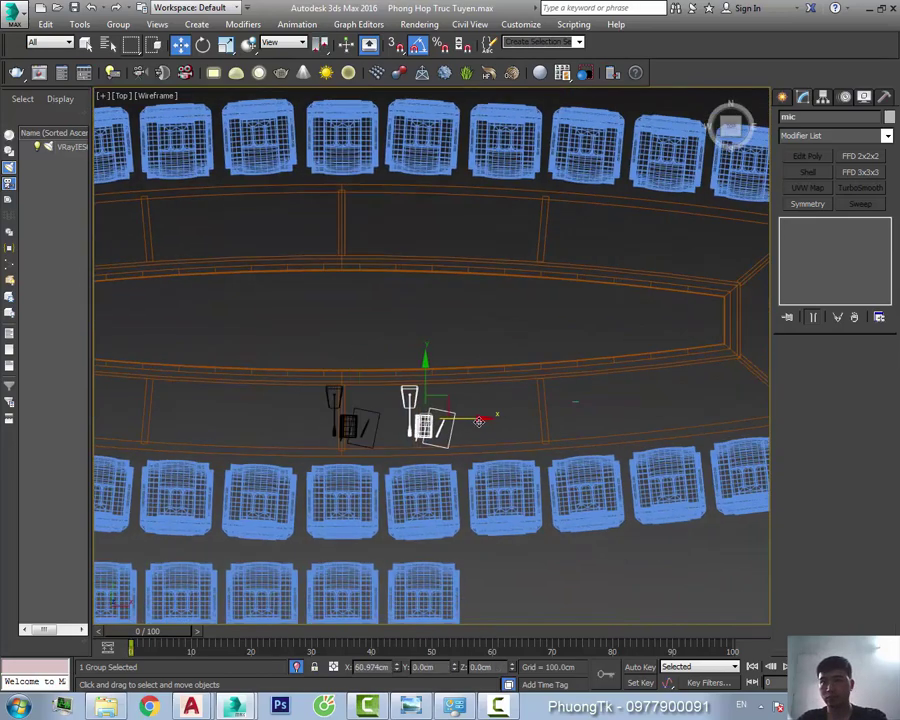
Shift-drag 3 copies of the mic set along the table
left_click_drag(510, 421, 615, 421, "shift")
type("3")
key("Return")
middle_click_drag(704, 410, 554, 410)
scroll(640, 405, "up", 2)
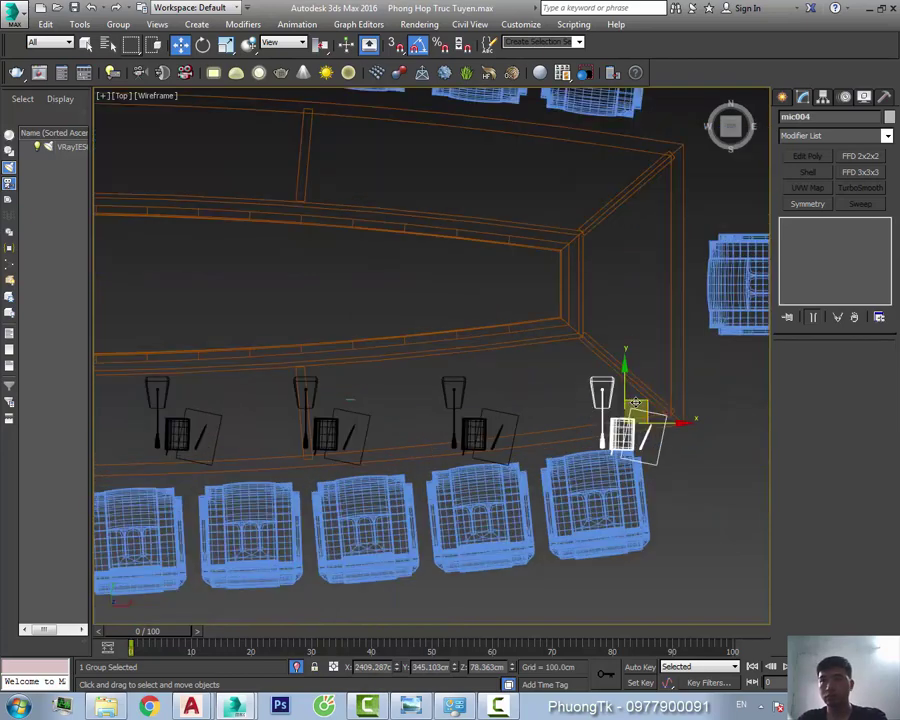
Select the last copied mic sets and rotate them into alignment
left_click(561, 358)
key("e")
scroll(600, 365, "up", 1)
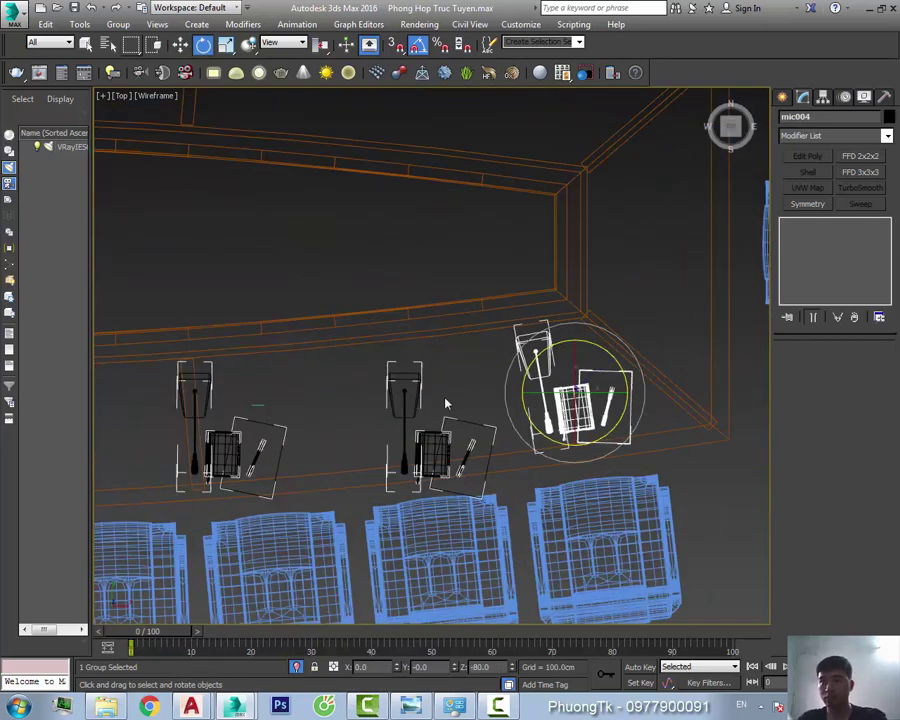
left_click(202, 44)
scroll(536, 370, "up", 2)
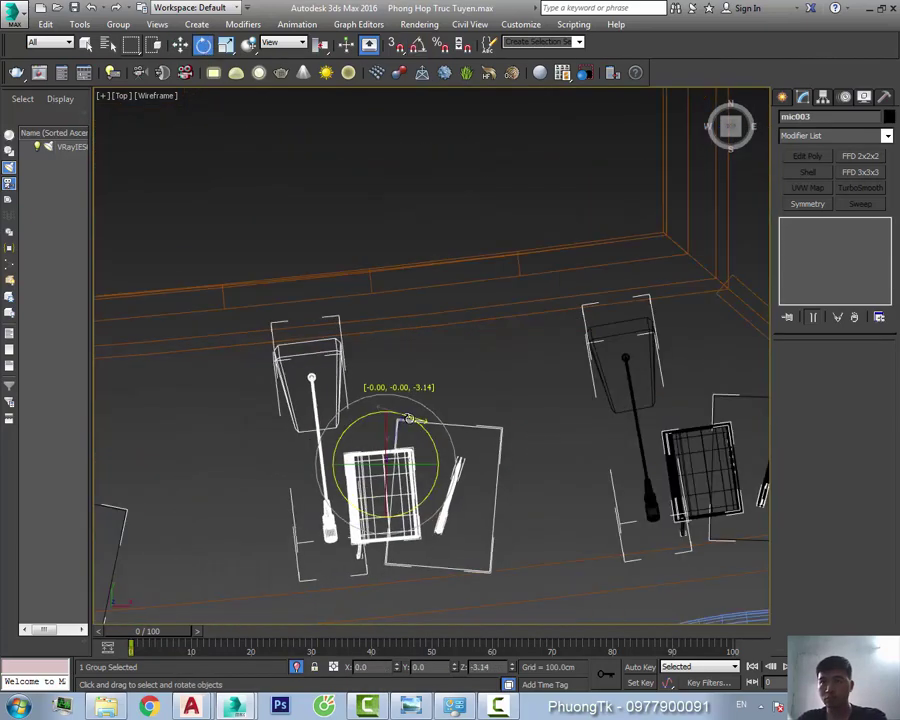
scroll(536, 370, "down", 2)
key("w")
scroll(568, 410, "up", 1)
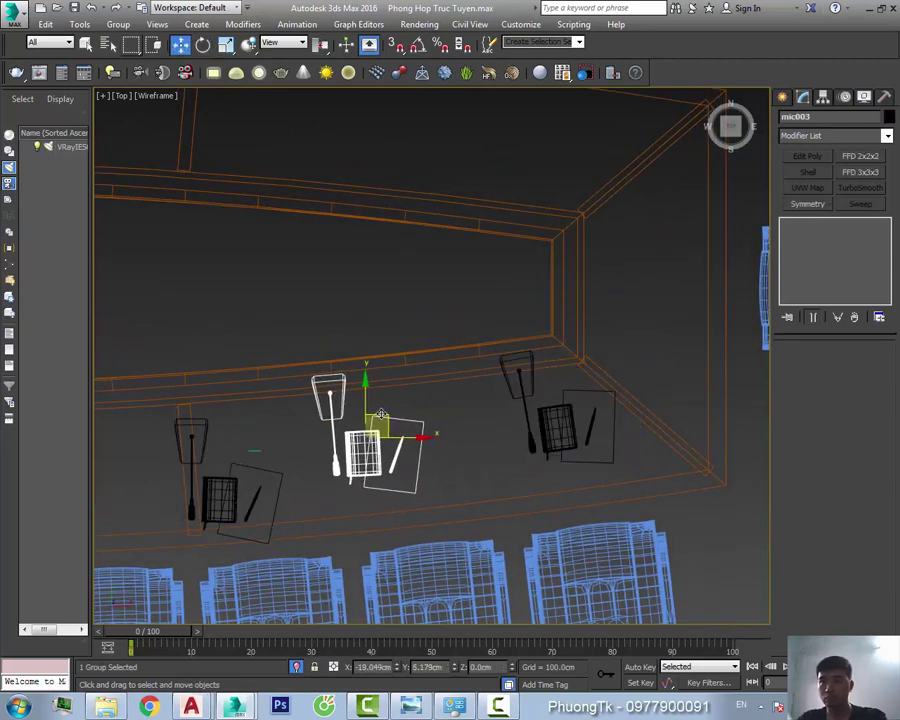
Select the neighbouring mic sets and drag out further copies along the table
key("ctrl+z")
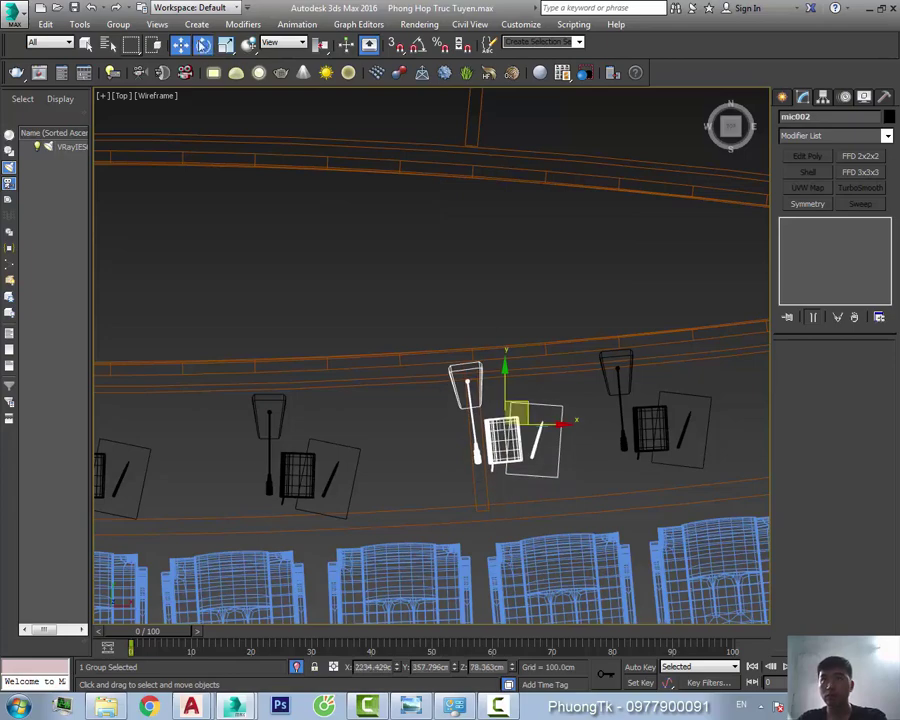
key("ctrl+z")
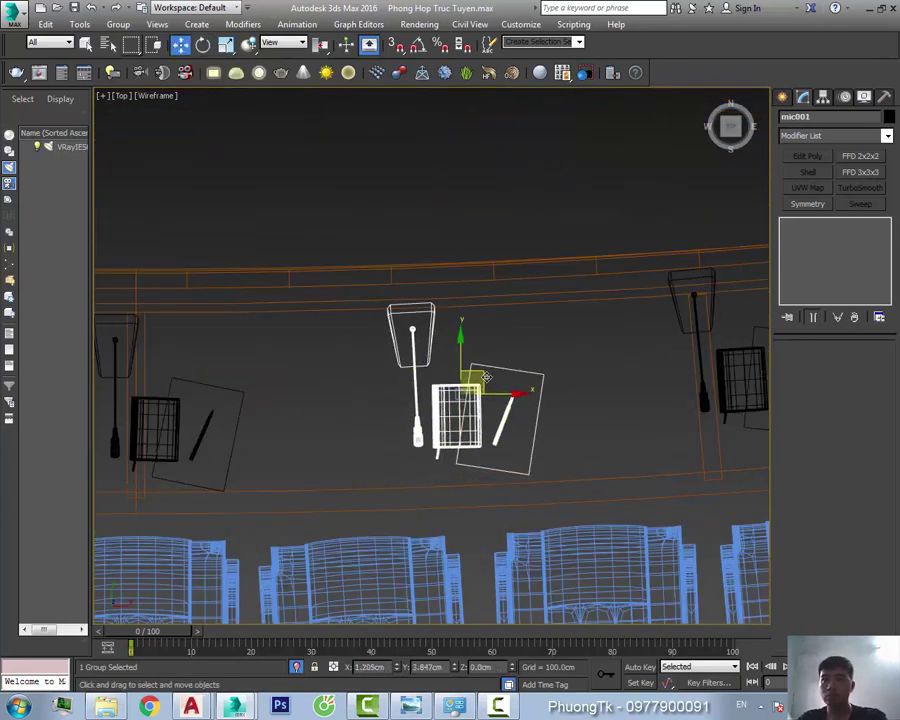
key("shift+z")
key("shift+z")
key("shift+z")
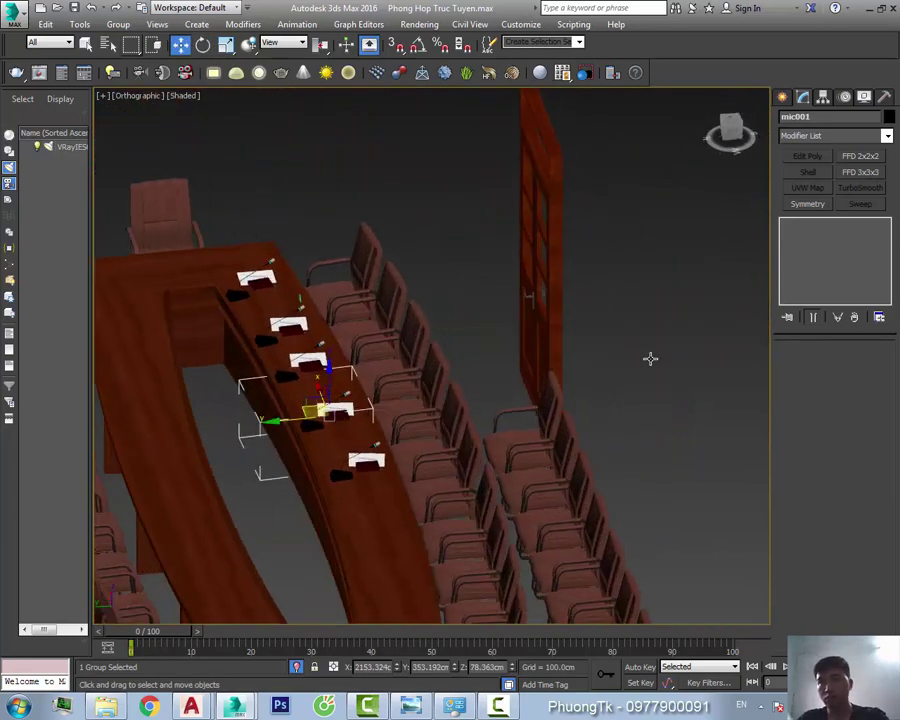
key("shift+z")
scroll(610, 445, "up", 2)
left_click_drag(488, 440, 340, 440, "shift")
Confirm the new copies and mirror the selected mic sets
key("Return")
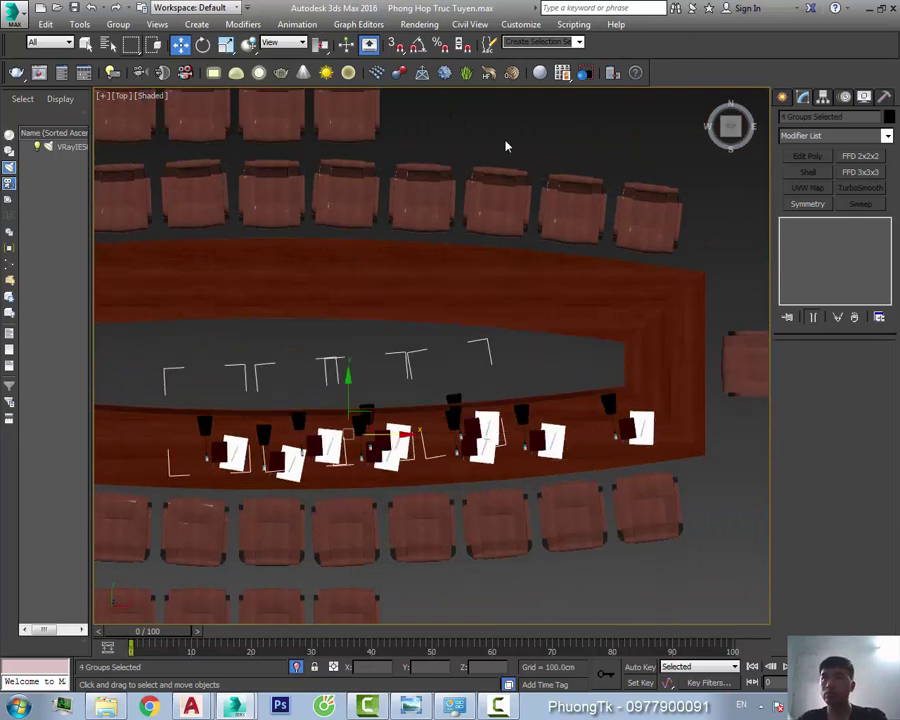
left_click(601, 44)
key("Return")
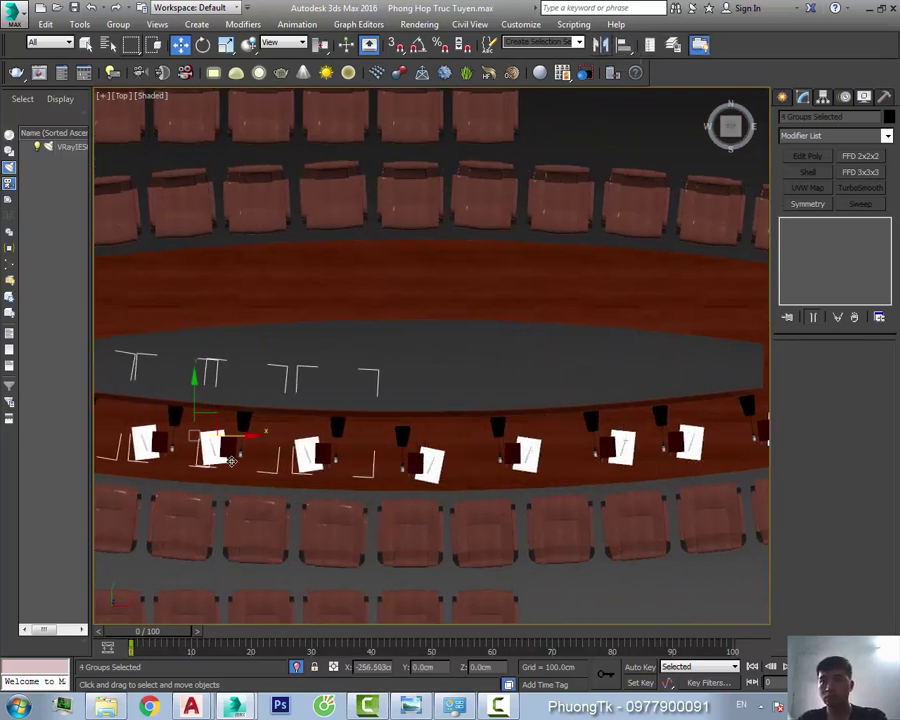
Copy the mic sets to the table's far side, mirror them to face the seats, and nudge them into place
scroll(383, 443, "down", 2)
left_click_drag(365, 430, 365, 365, "shift")
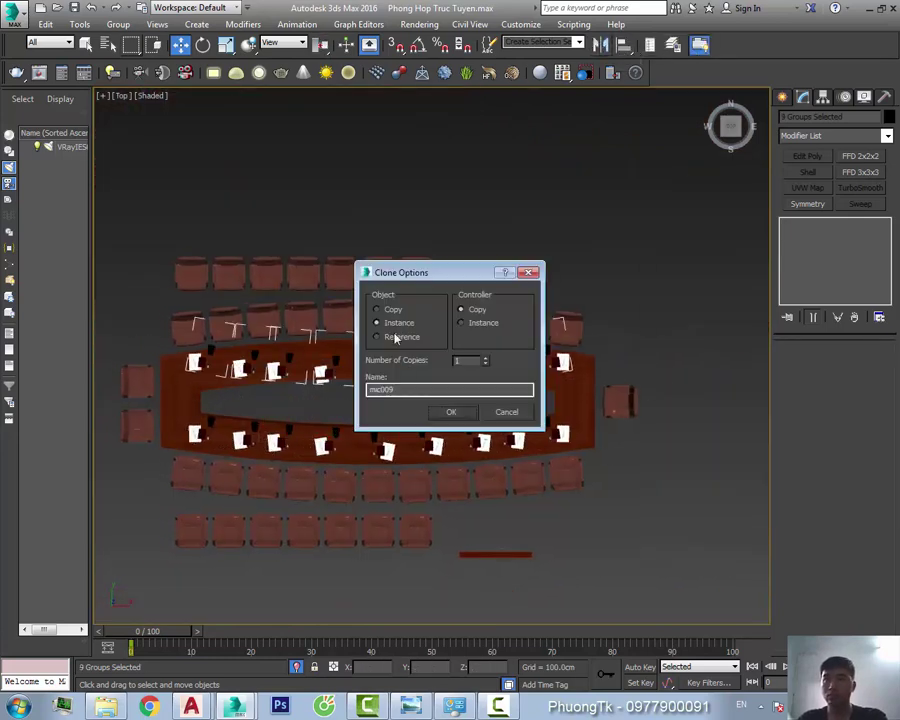
key("Return")
left_click(601, 44)
key("Return")
scroll(425, 360, "up", 5)
left_click_drag(425, 358, 427, 340)
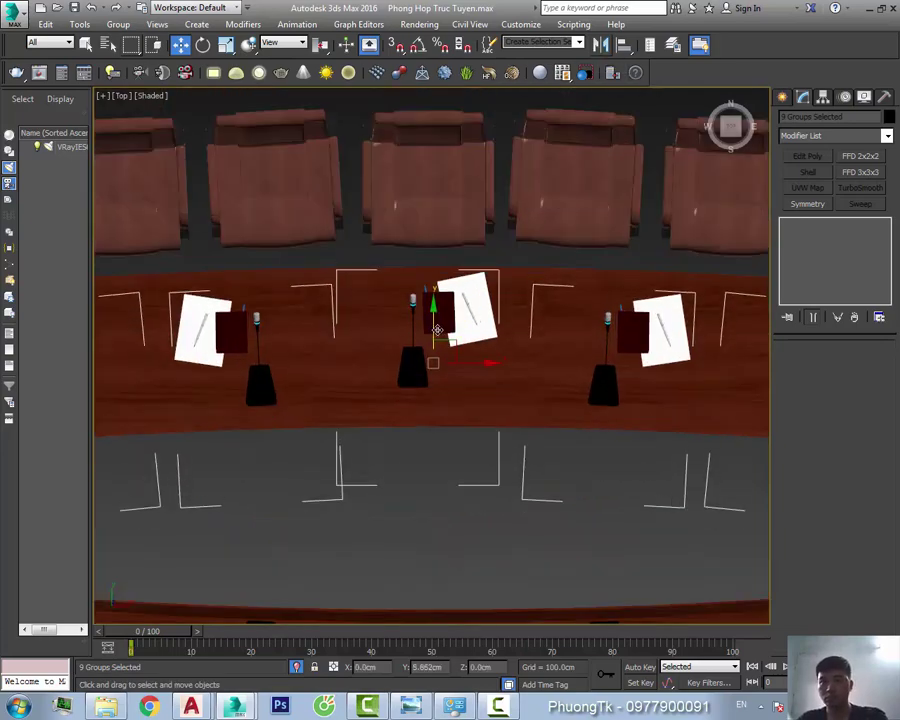
key("F3")
scroll(434, 320, "down", 3)
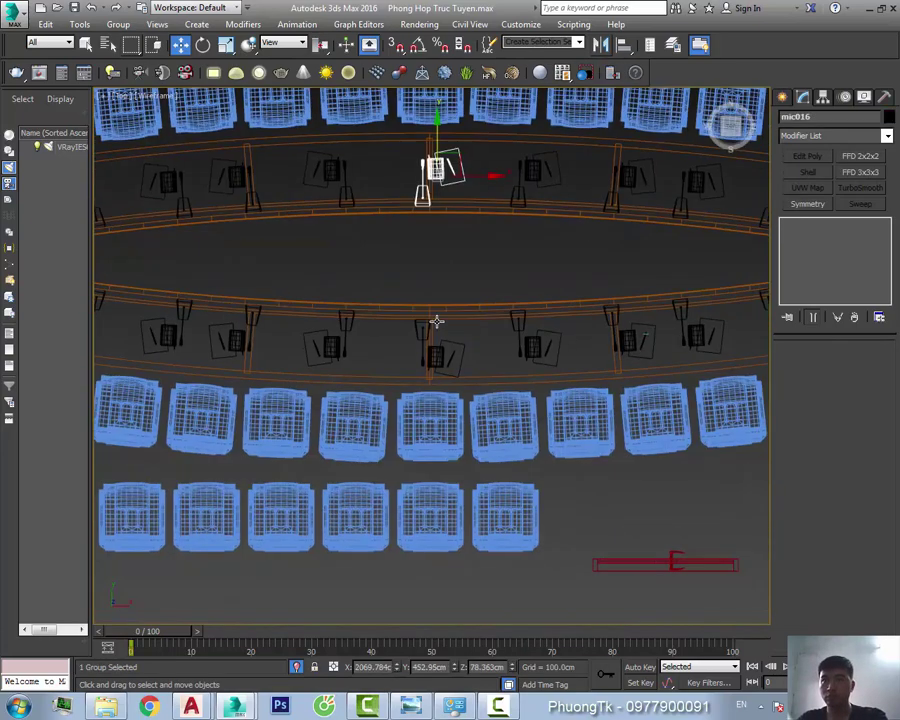
scroll(434, 320, "up", 2)
left_click(470, 352)
Rotate the mic set at the table's end and move it to the head end
key("F3")
middle_click_drag(470, 352, 594, 328, "alt")
key("t")
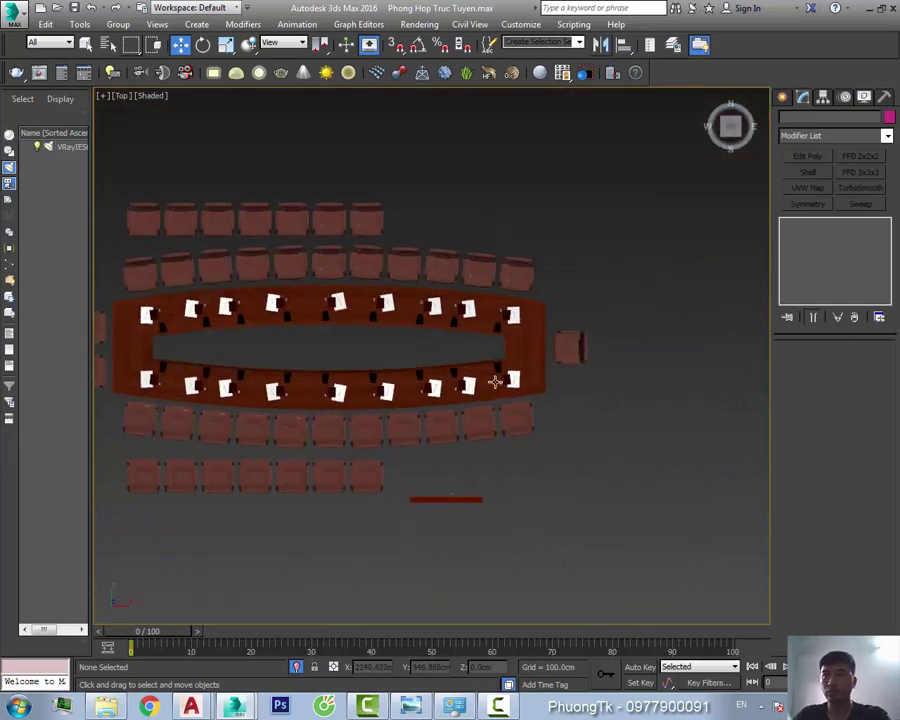
left_click(494, 377)
scroll(430, 390, "up", 4)
scroll(430, 390, "down", 3)
scroll(300, 167, "down", 1)
key("e")
scroll(604, 360, "up", 6)
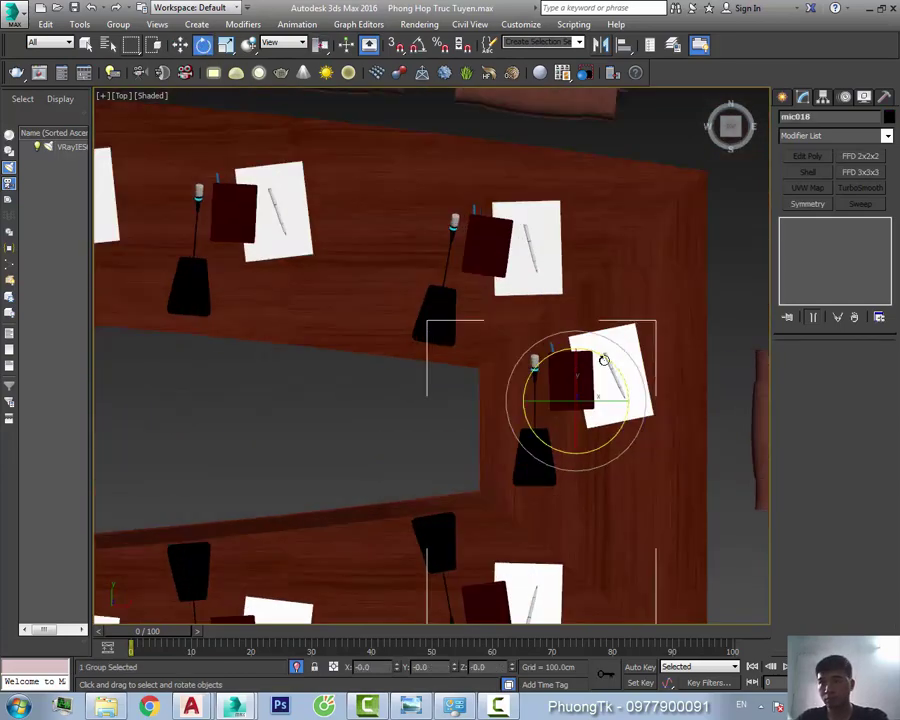
key("w")
scroll(648, 380, "up", 3)
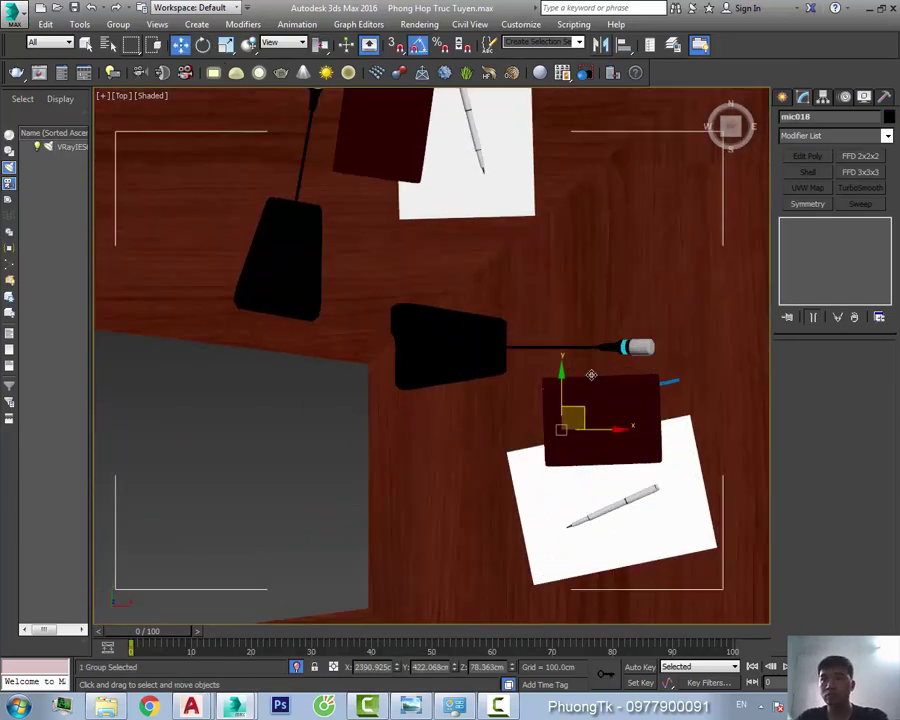
middle_click_drag(600, 300, 620, 440)
Copy the end mic set and place the copy at the table's left end
scroll(572, 368, "down", 3)
scroll(585, 366, "down", 5)
left_click_drag(200, 400, 231, 410, "shift")
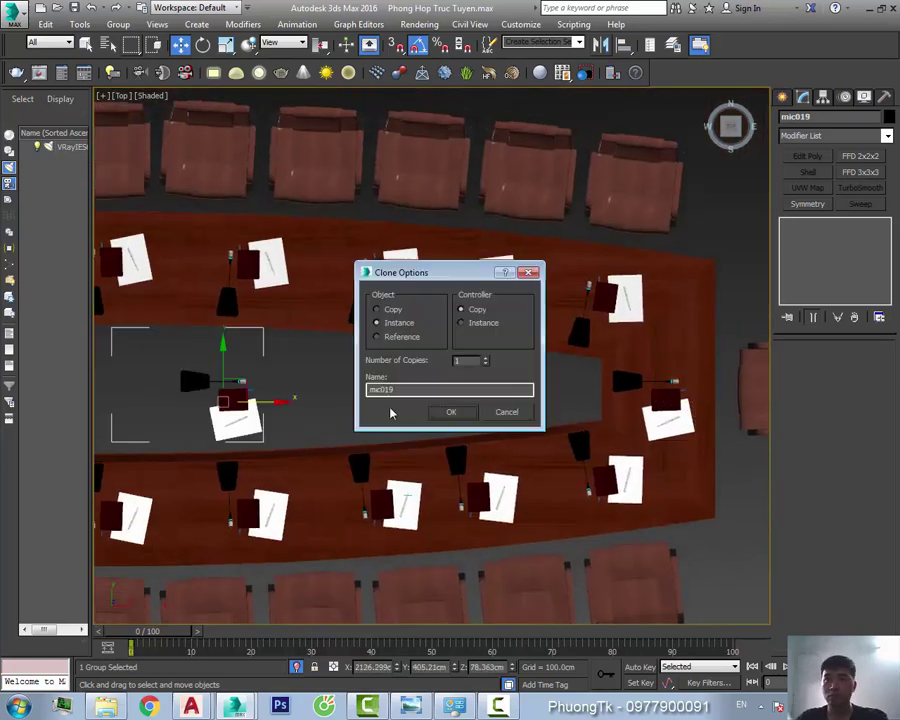
left_click(450, 410)
middle_click_drag(480, 430, 630, 450)
scroll(328, 477, "down", 2)
scroll(400, 460, "up", 2)
left_click(460, 444)
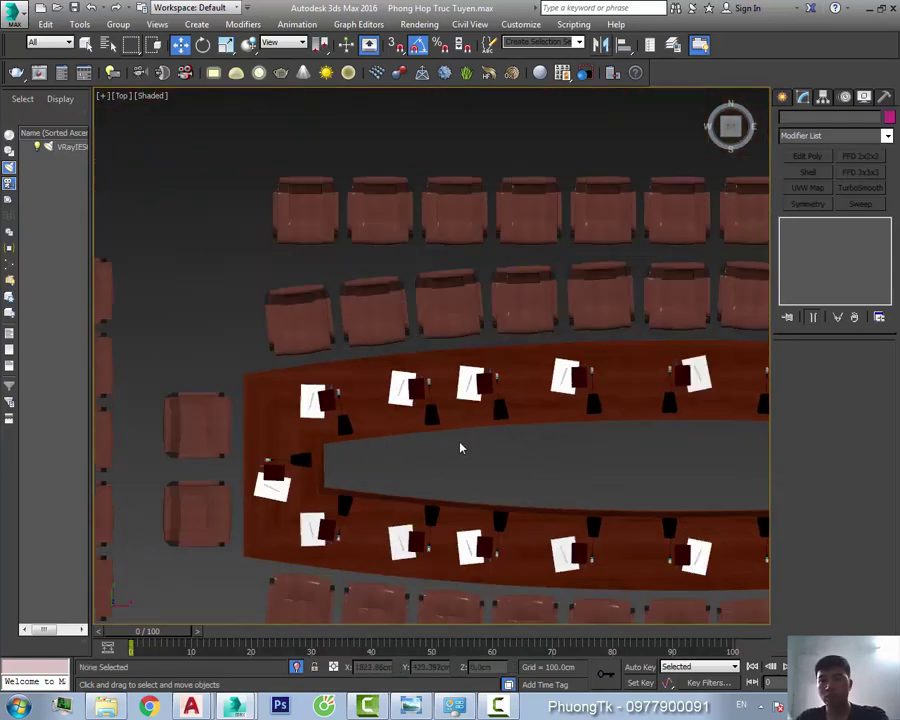
Combine all the mic and paper sets into one group, then open the Material Editor
key("f")
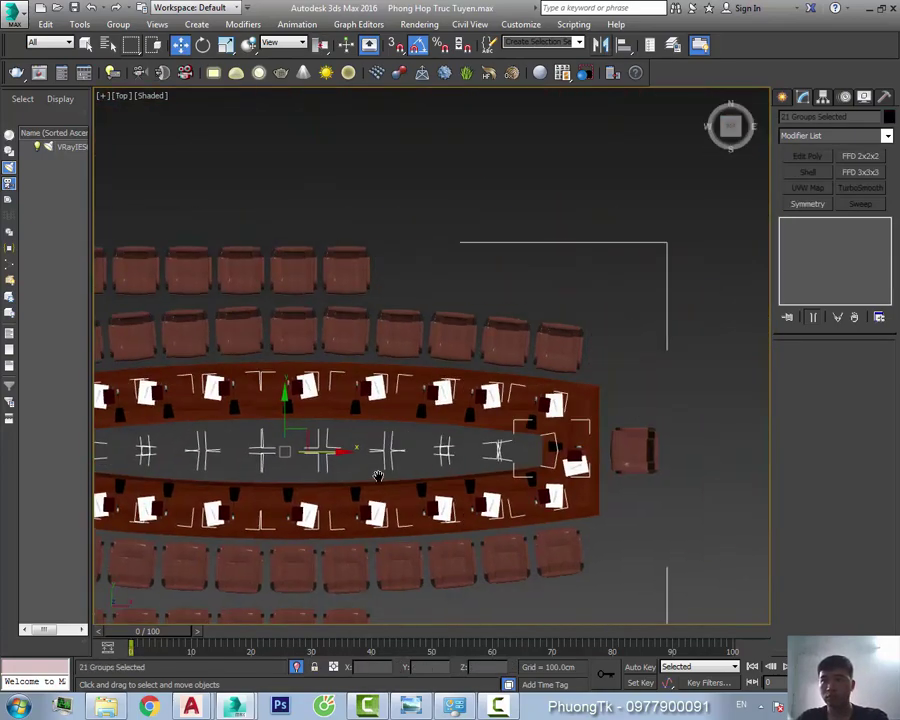
mouse_move(536, 415)
middle_mouse_down("alt")
mouse_move(583, 426)
mouse_move(532, 476)
middle_mouse_up("alt")
key("p")
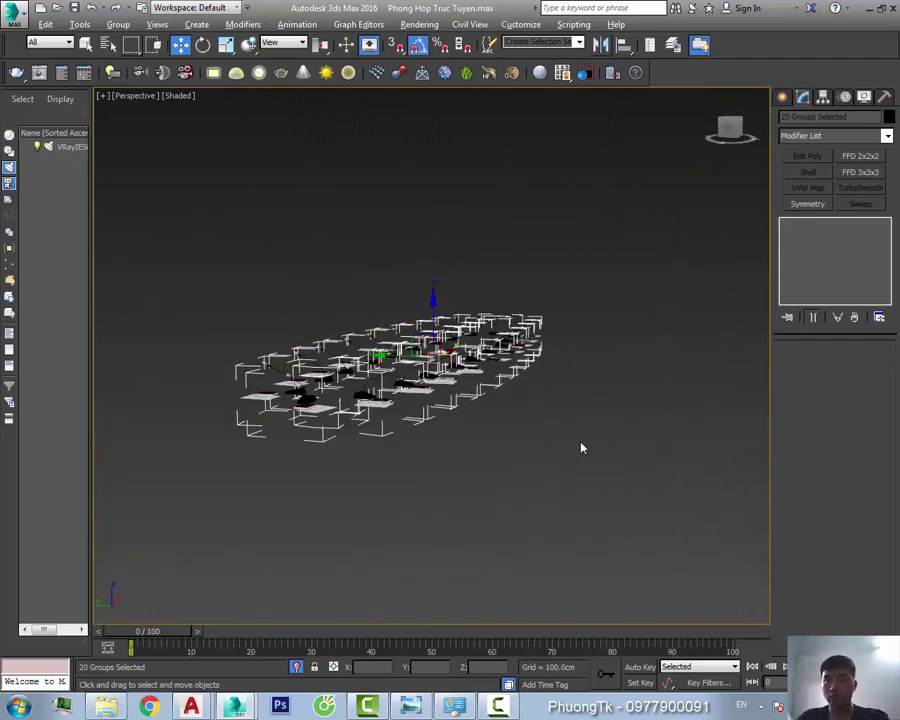
scroll(394, 410, "up", 5)
scroll(480, 440, "up", 3)
scroll(480, 440, "down", 3)
left_click(118, 24)
left_click(130, 42)
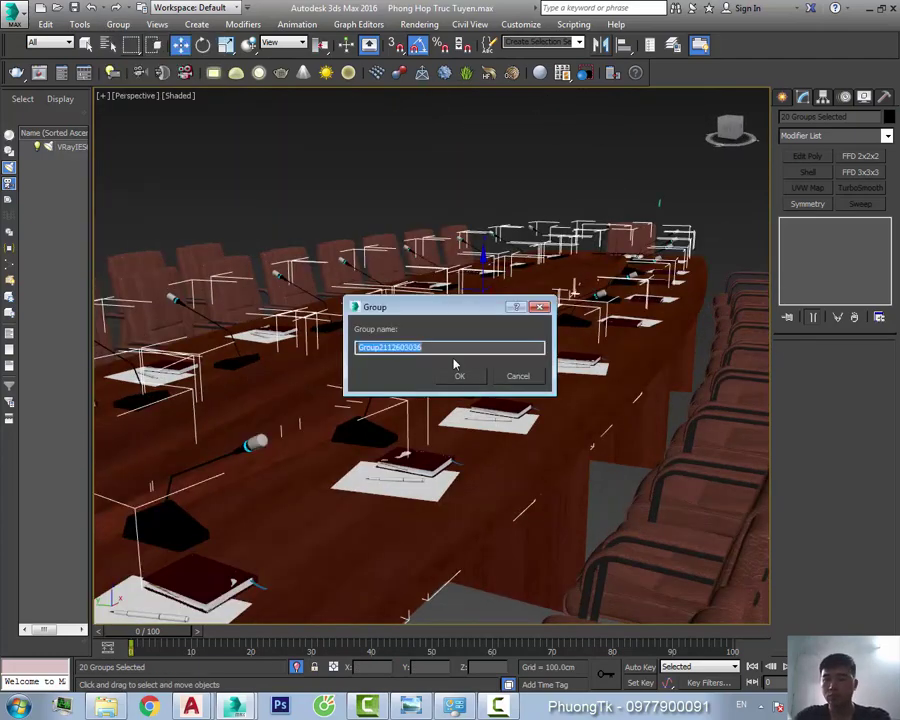
left_click(463, 376)
scroll(402, 402, "up", 10)
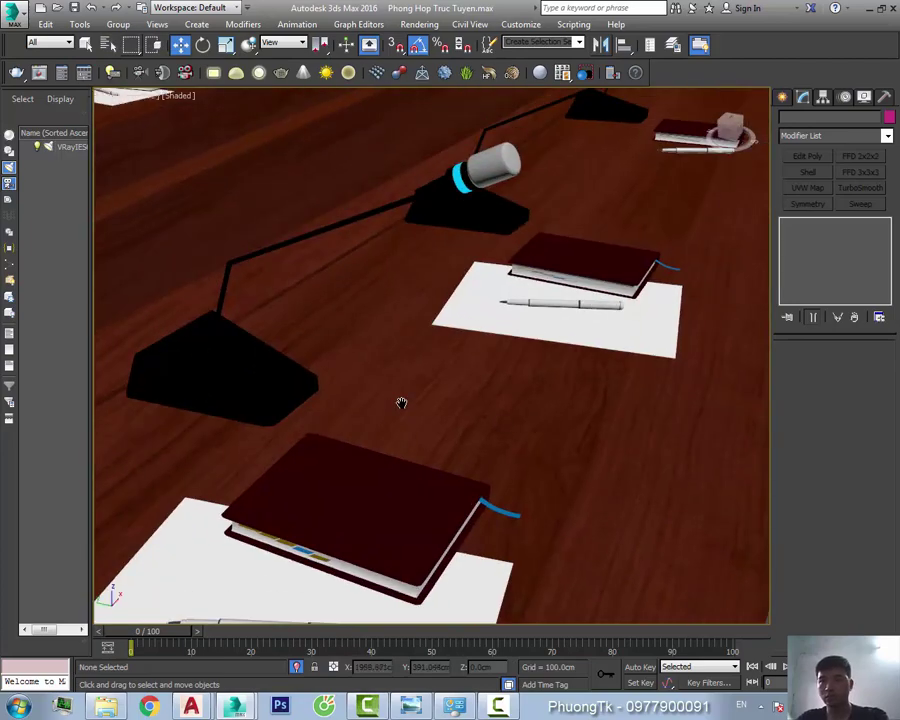
key("m")
key("m")
scroll(580, 390, "down", 8)
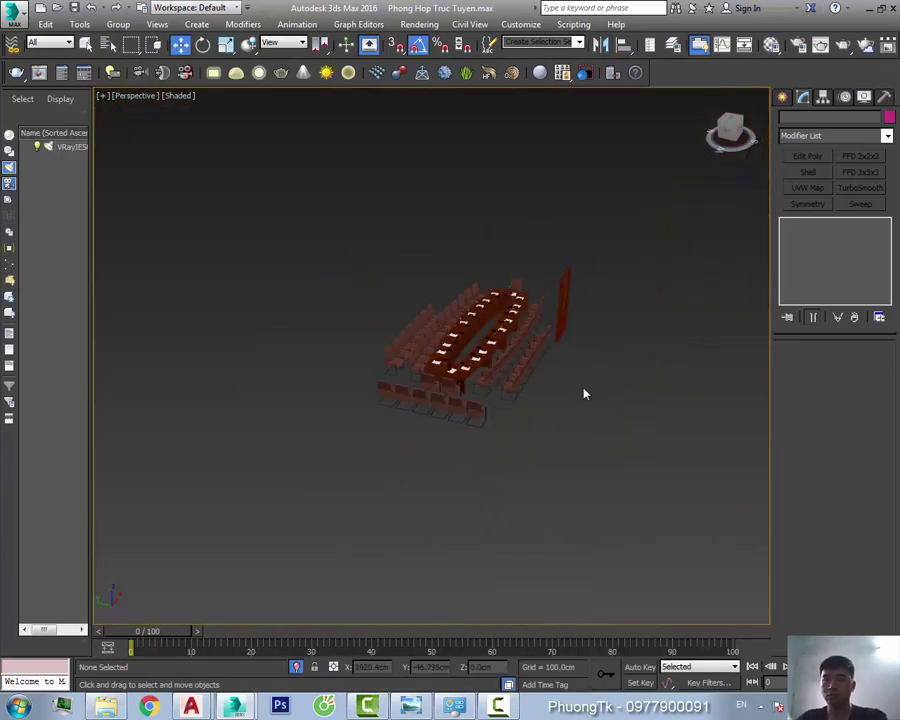
Create a target camera in the Top view aimed down the long table
key("t")
middle_click_drag(356, 612, 440, 300, "alt")
left_click(730, 125)
key("F3")
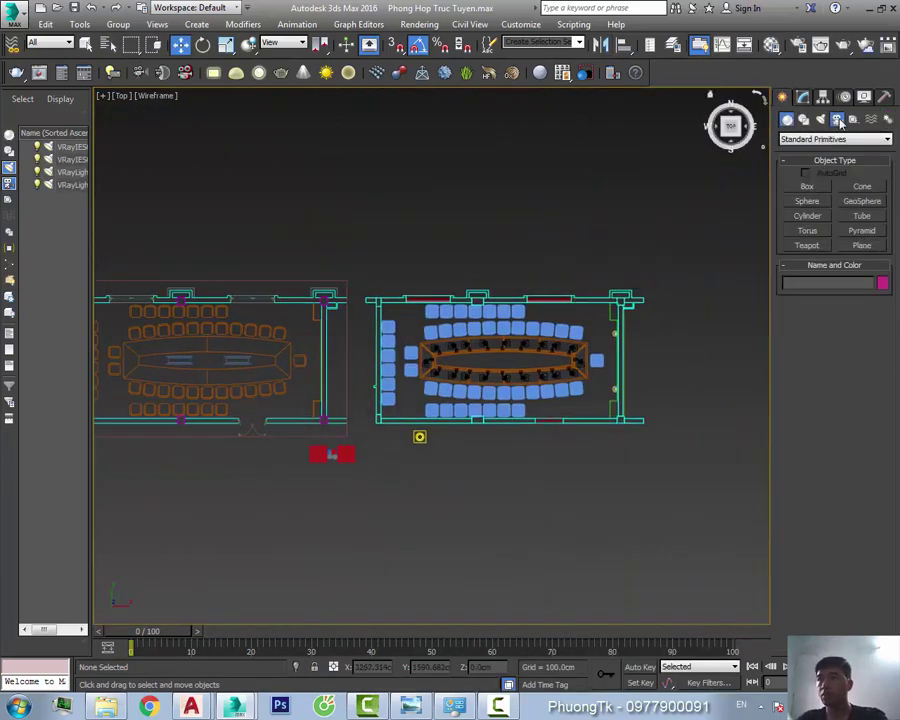
left_click(796, 150)
scroll(617, 375, "up", 2)
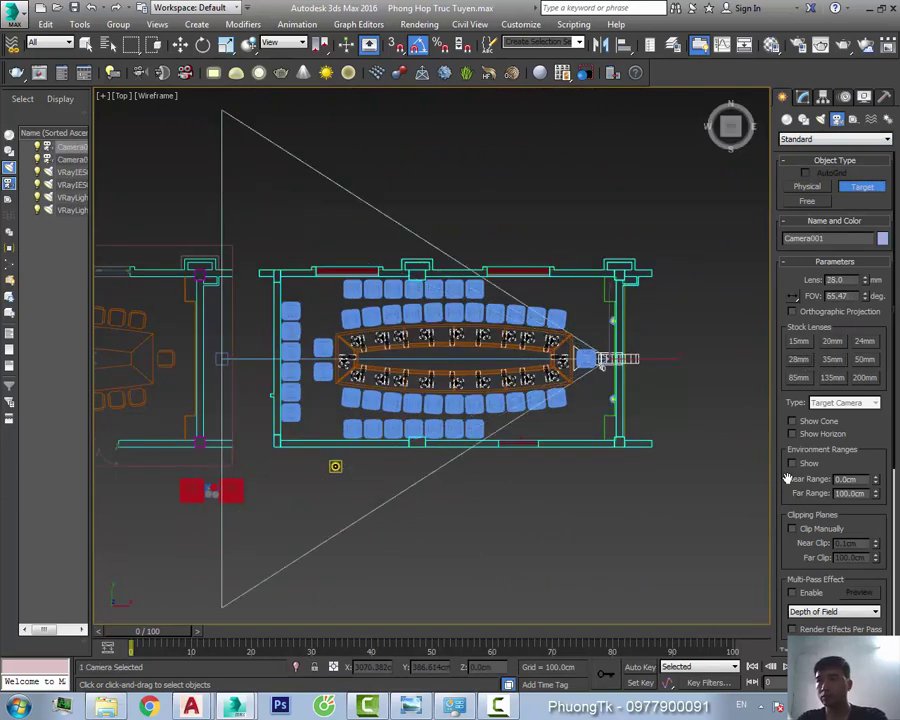
key("w")
Check the shaded camera view, return to Top view, and switch to the AutoCAD drawing
key("c")
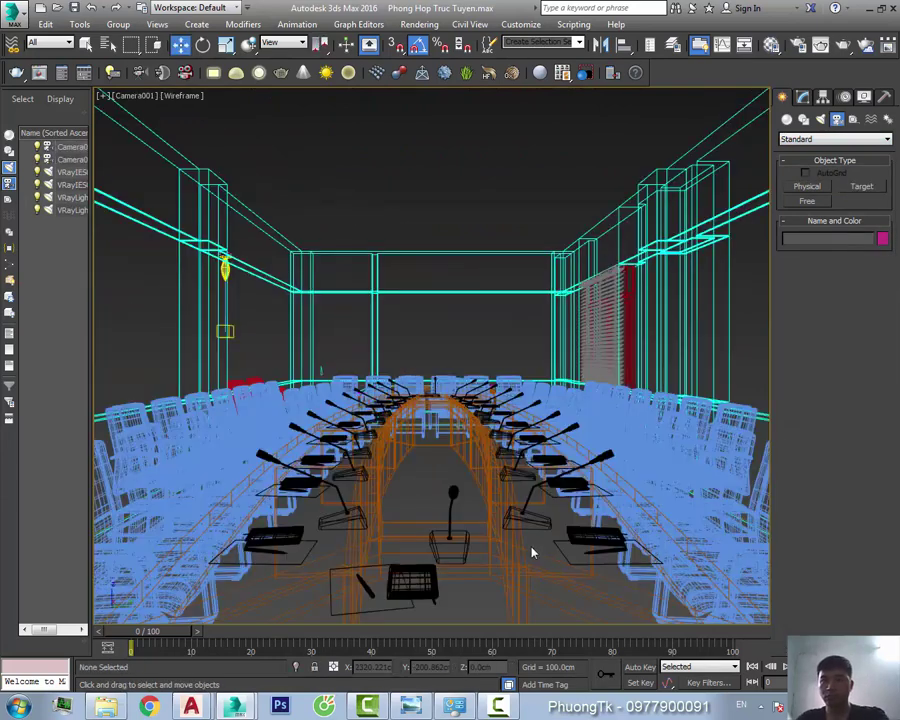
key("F3")
key("t")
key("z")
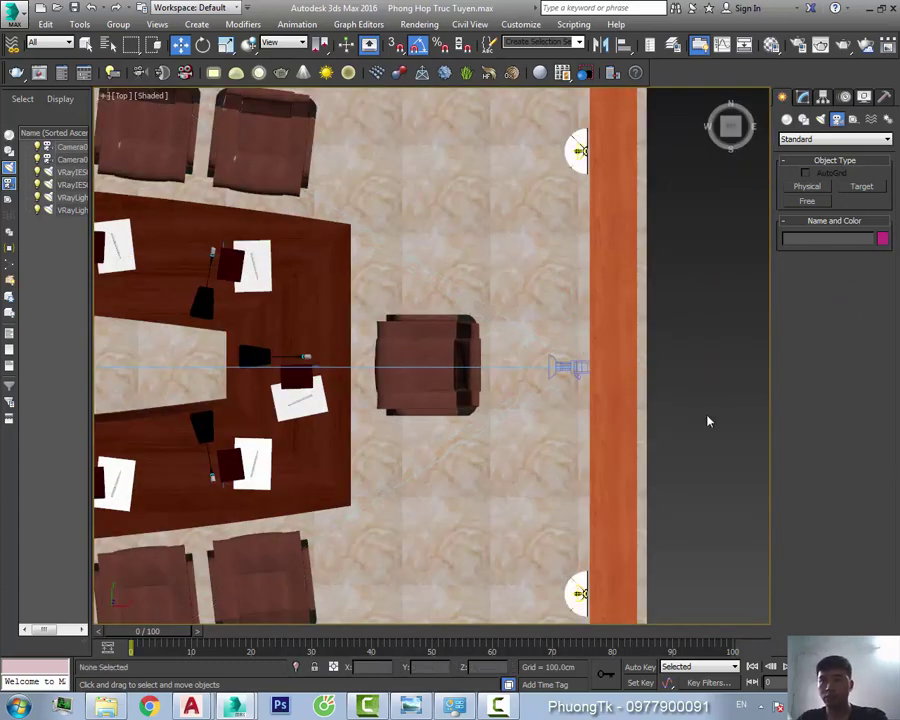
key("c")
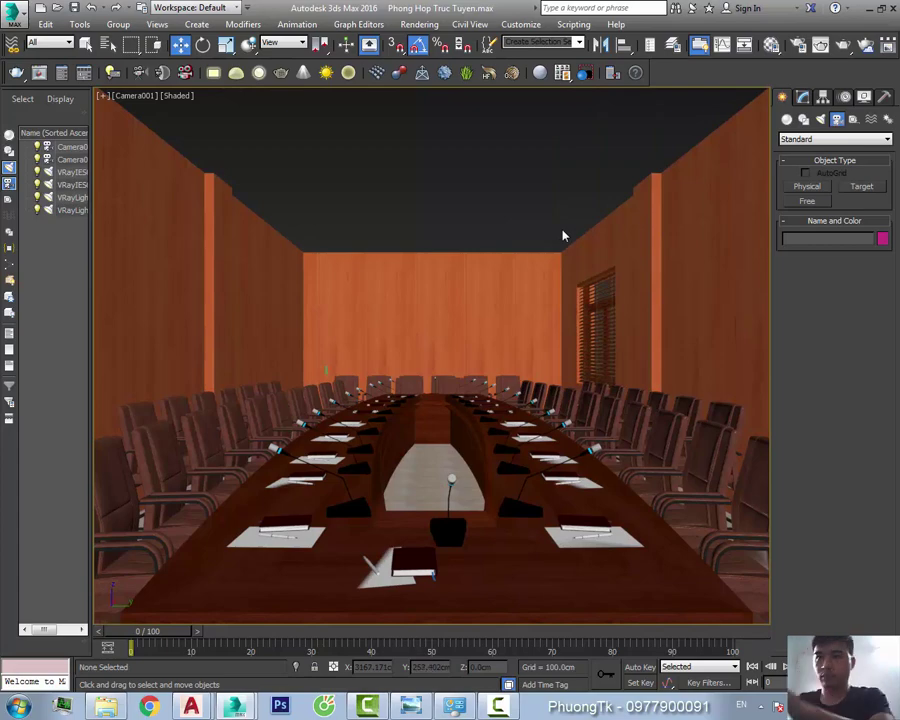
left_click(426, 201)
key("t")
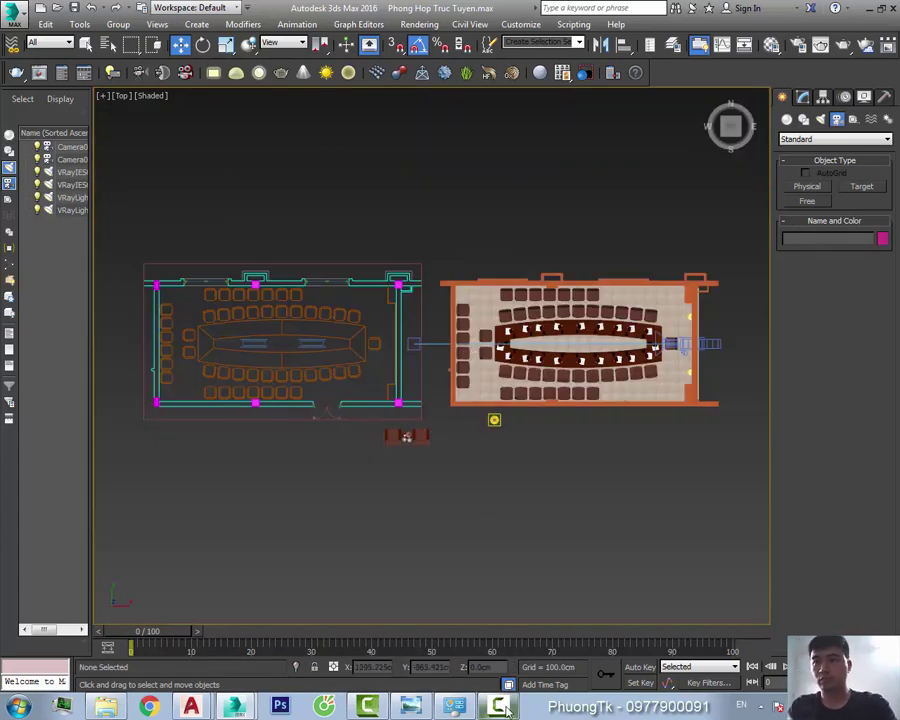
scroll(523, 472, "up", 3)
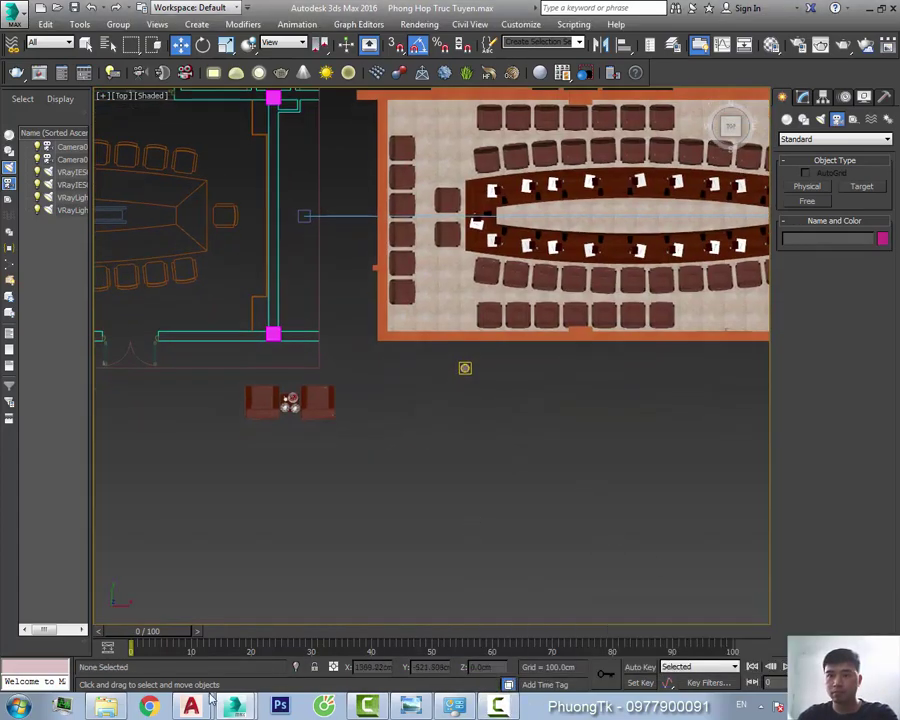
left_click(209, 698)
Draw a RECTANG around the room plan and begin an OFFSET of it
scroll(474, 310, "down", 3)
type("rec")
key("Return")
scroll(326, 310, "up", 2)
left_click(536, 463)
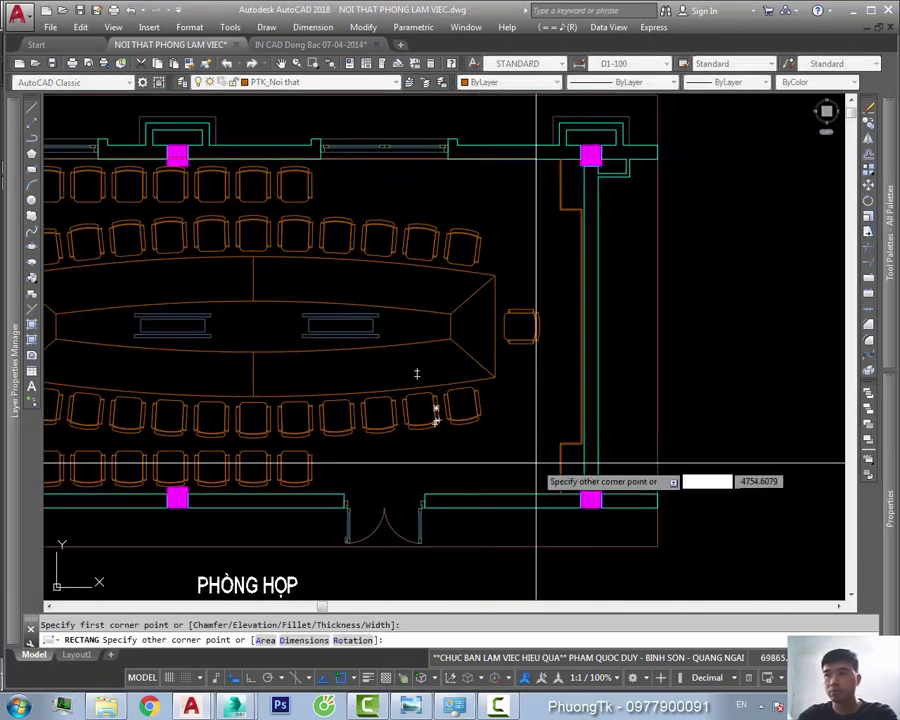
scroll(536, 463, "up", 3)
left_click(592, 516)
scroll(530, 444, "down", 4)
key("Escape")
type("o")
key("Return")
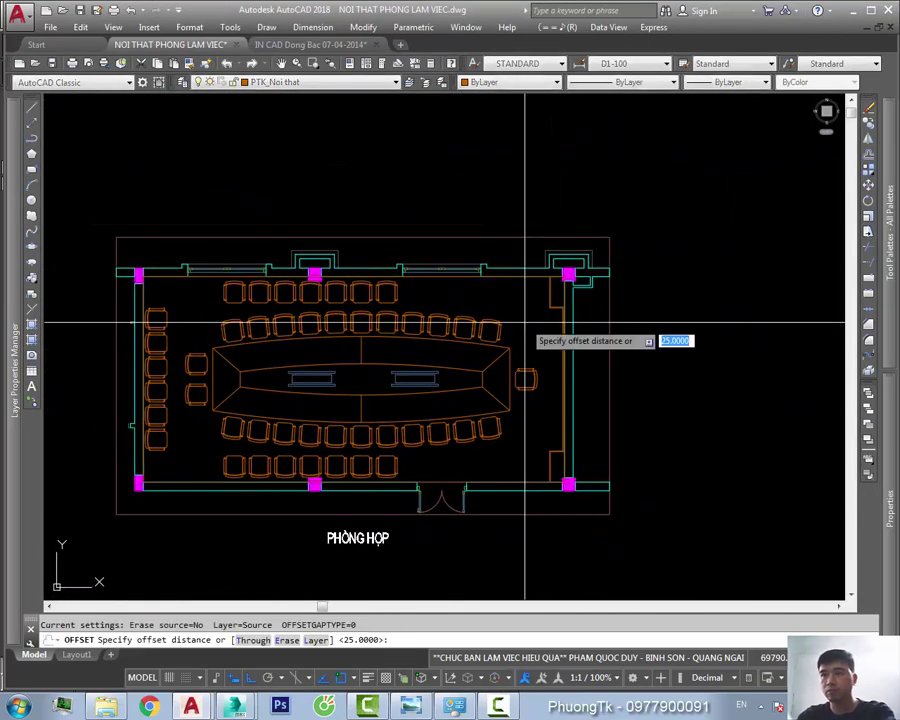
key("Escape")
Center the plan, then select the room rectangle and try stretching one of its corners
scroll(556, 332, "up", 2)
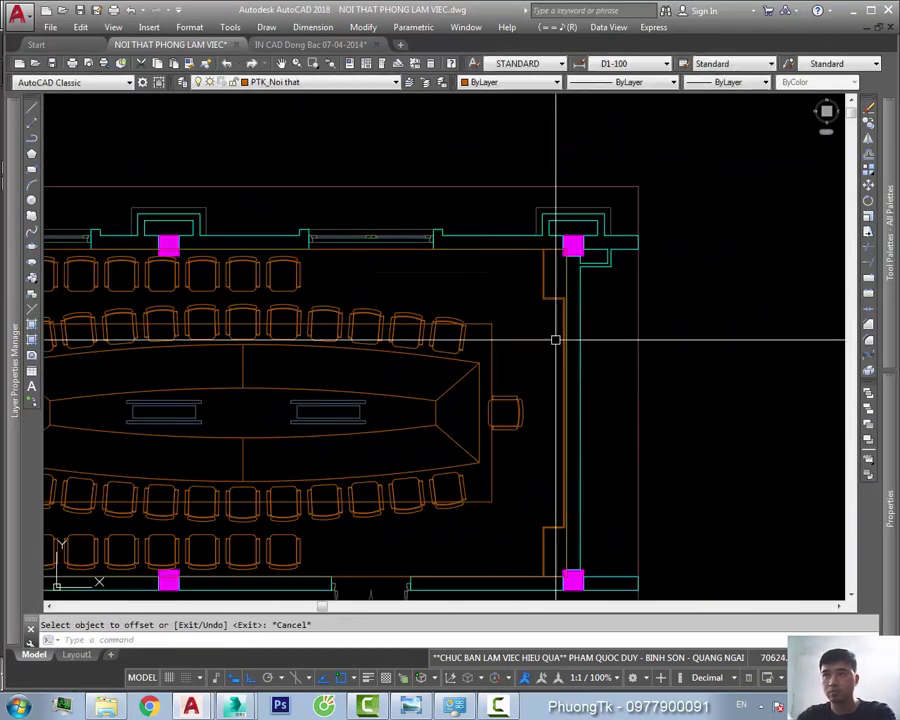
middle_click_drag(590, 346, 719, 344)
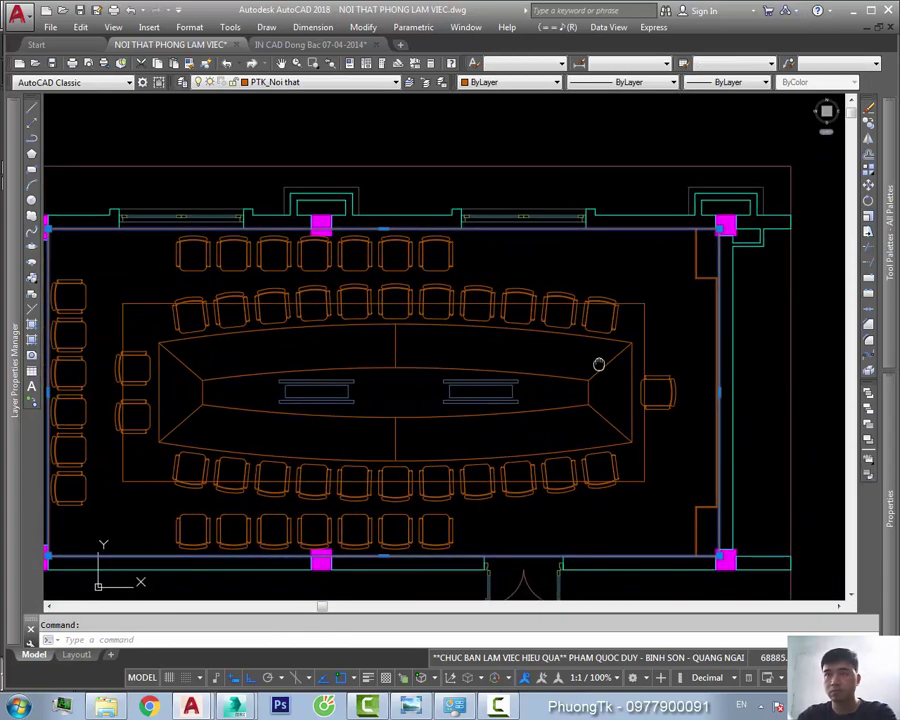
left_click(645, 310)
left_click(652, 228)
scroll(418, 270, "up", 2)
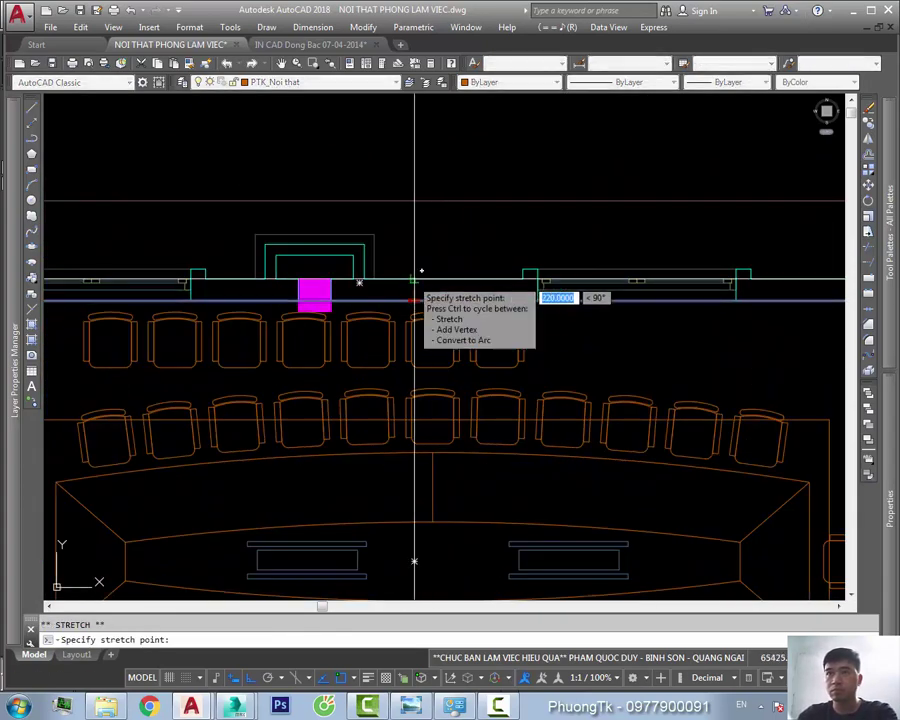
scroll(578, 380, "down", 2)
scroll(422, 300, "down", 1)
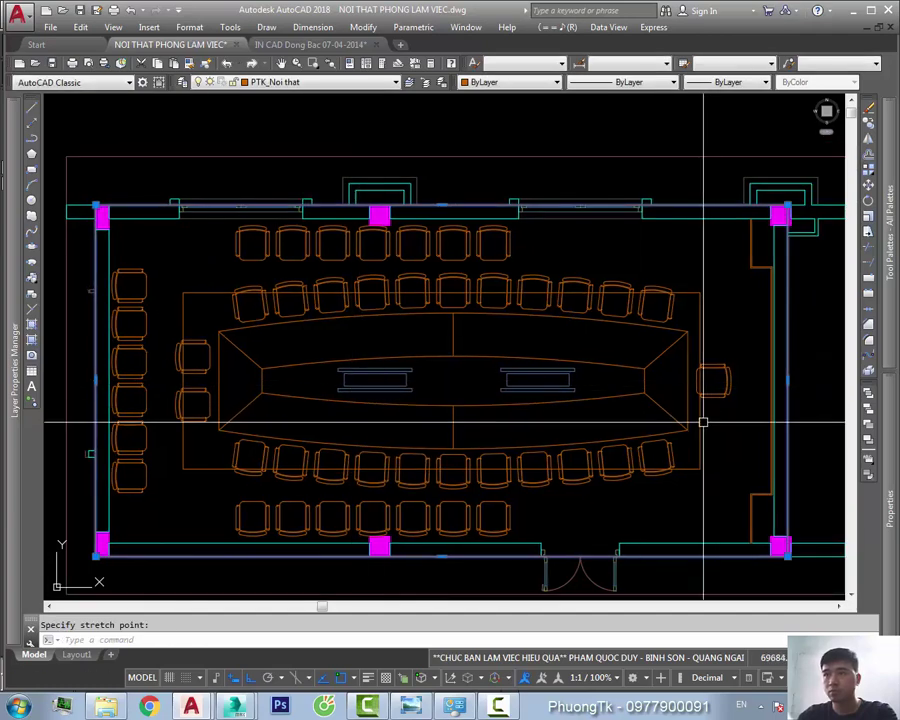
middle_click_drag(700, 420, 580, 430)
key("Escape")
Move the two rectangles aside, beside the room plan
type("m")
key("Return")
scroll(389, 404, "down", 4)
left_click(389, 404)
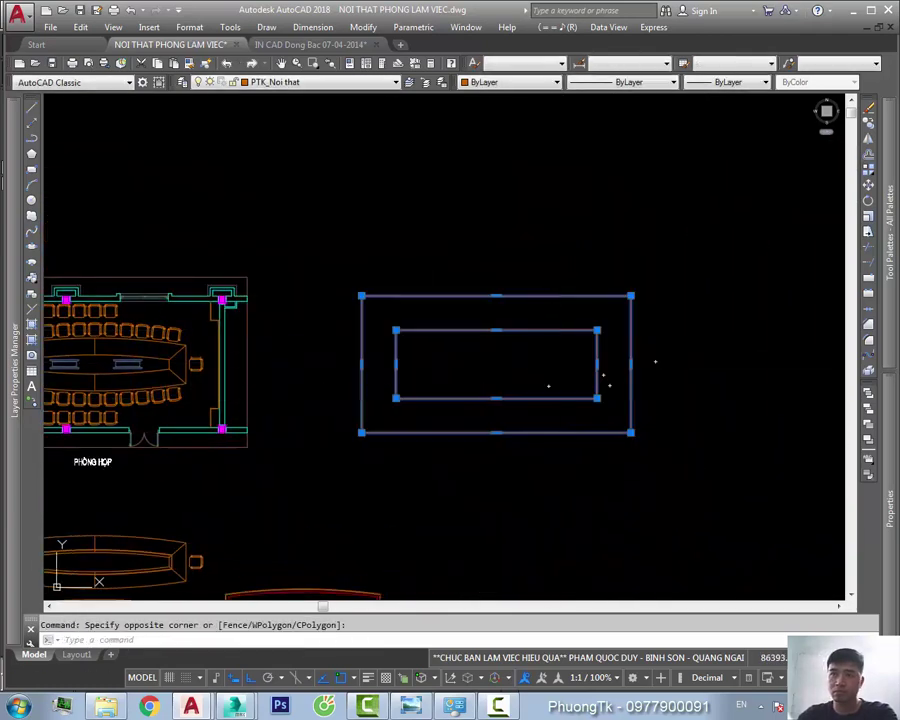
scroll(572, 368, "up", 2)
WBLOCK the rectangles to the Desktop as 'new block.dwg' and return to 3ds Max
type("w")
key("Return")
left_click(571, 427)
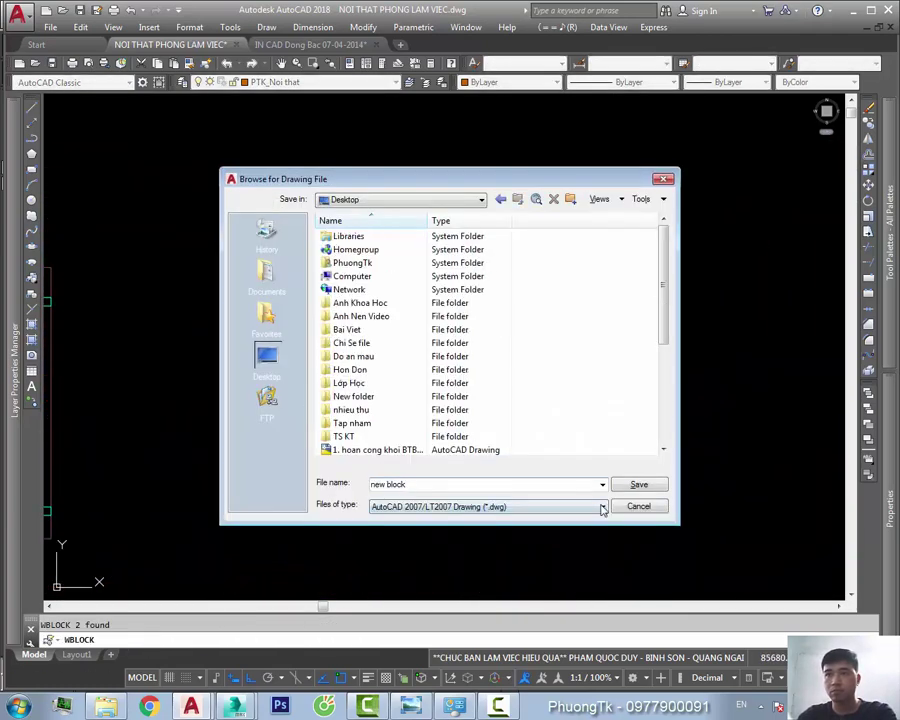
left_click(628, 507)
left_click(444, 476)
scroll(386, 420, "down", 2)
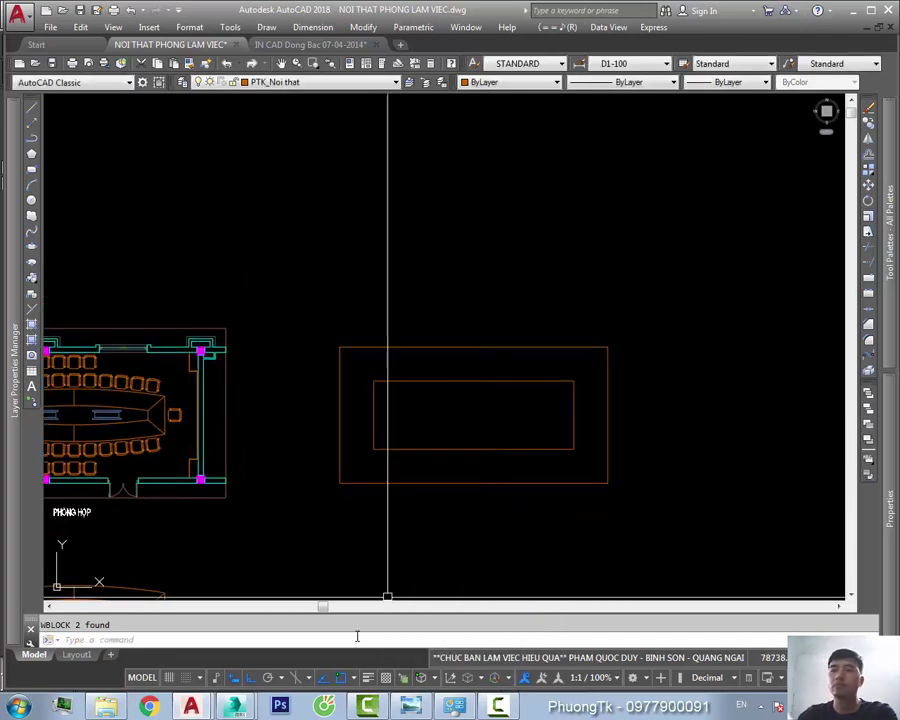
left_click(219, 674)
left_click(14, 12)
Merge 'new block.dwg' from the Desktop, accepting the import options and size warning
left_click(150, 130)
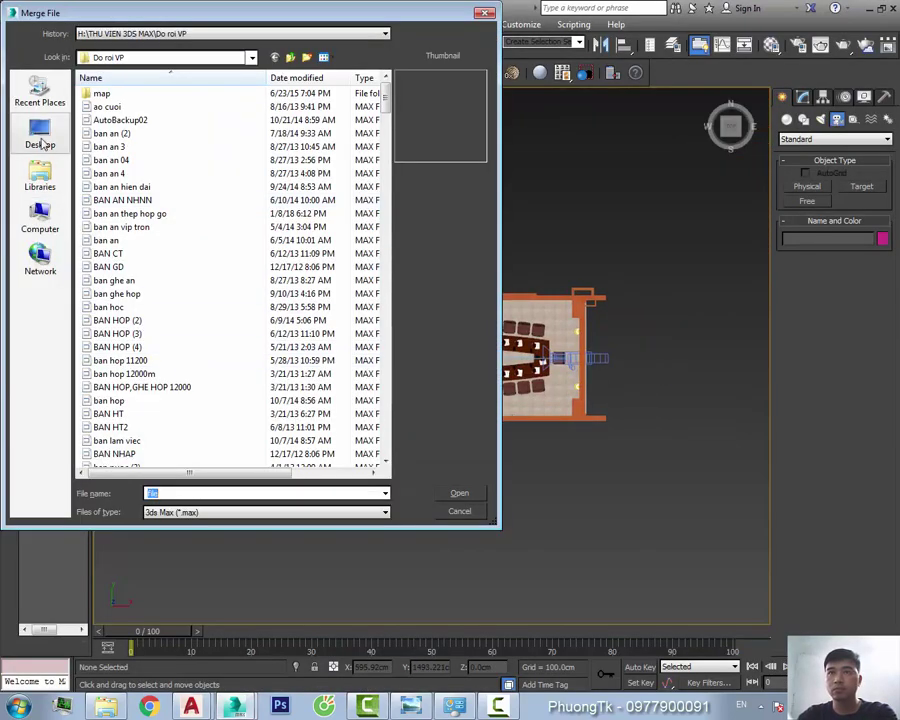
left_click(40, 136)
left_click(222, 493)
type("n")
left_click(178, 518)
left_click(459, 493)
left_click(436, 432)
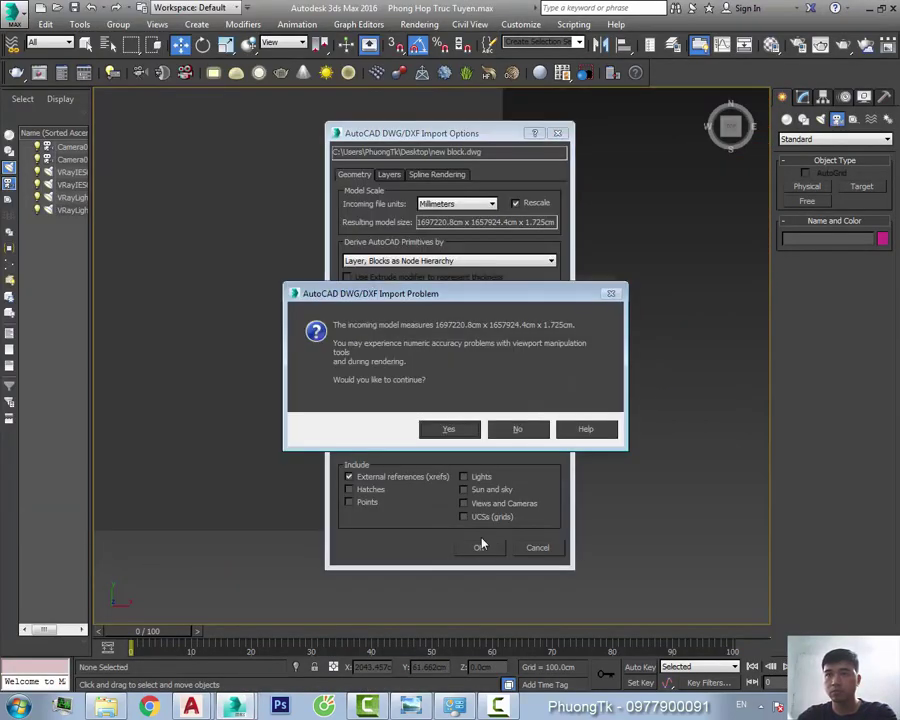
key("Return")
left_click(476, 540)
Switch to wireframe, turn on snapping and frame the left part of the room
key("s")
scroll(370, 330, "up", 3)
scroll(440, 270, "up", 3)
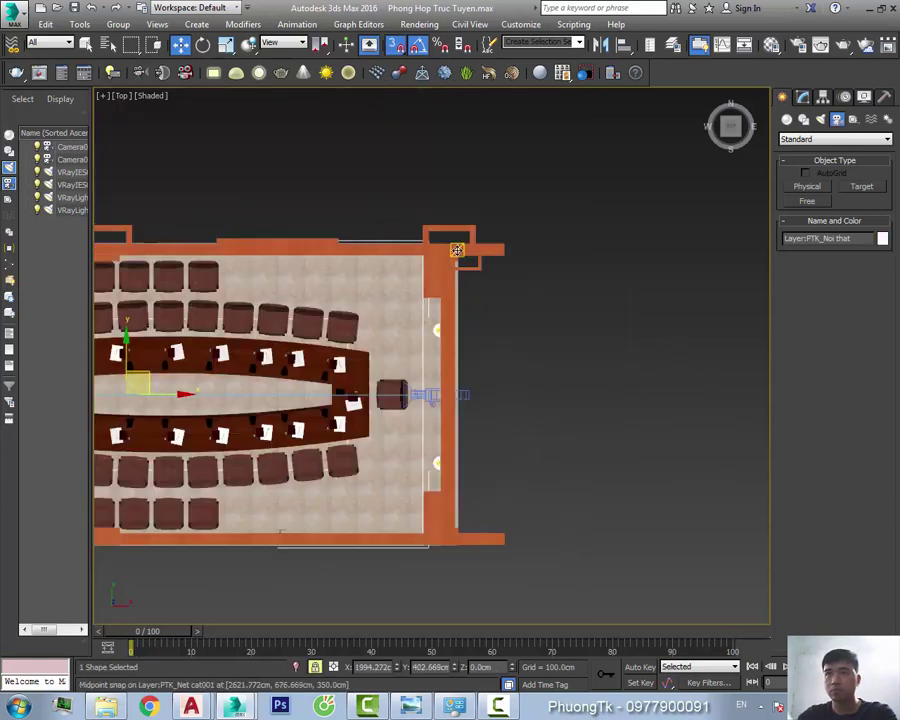
scroll(420, 320, "up", 2)
key("F3")
scroll(456, 291, "down", 3)
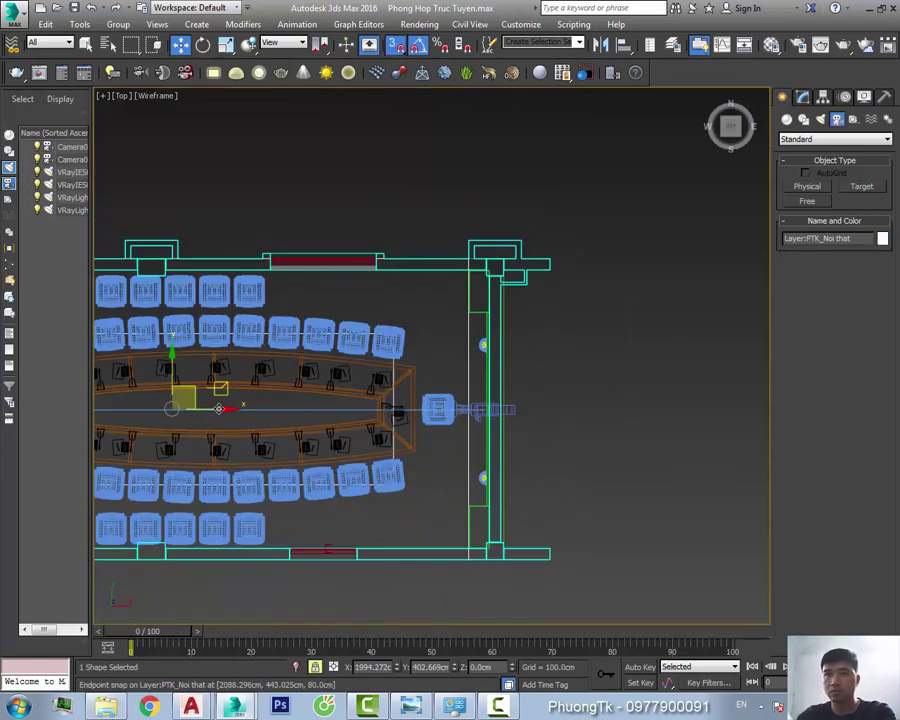
scroll(452, 235, "up", 5)
scroll(510, 296, "down", 5)
middle_click_drag(508, 376, 760, 400)
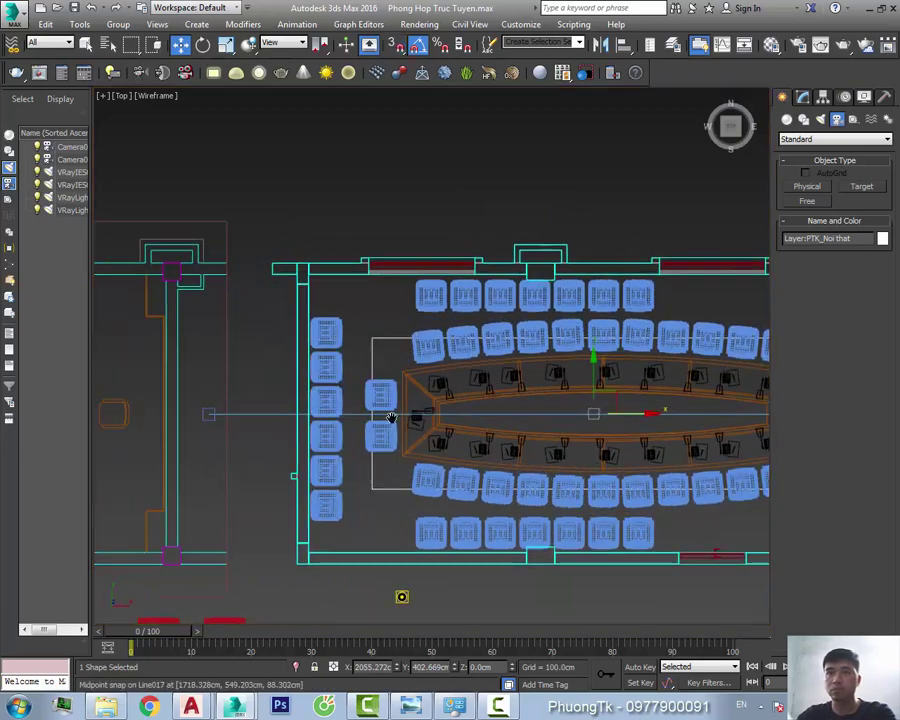
Check the outline in Front and Perspective, add a Shell modifier, and isolate it in Top view
key("f")
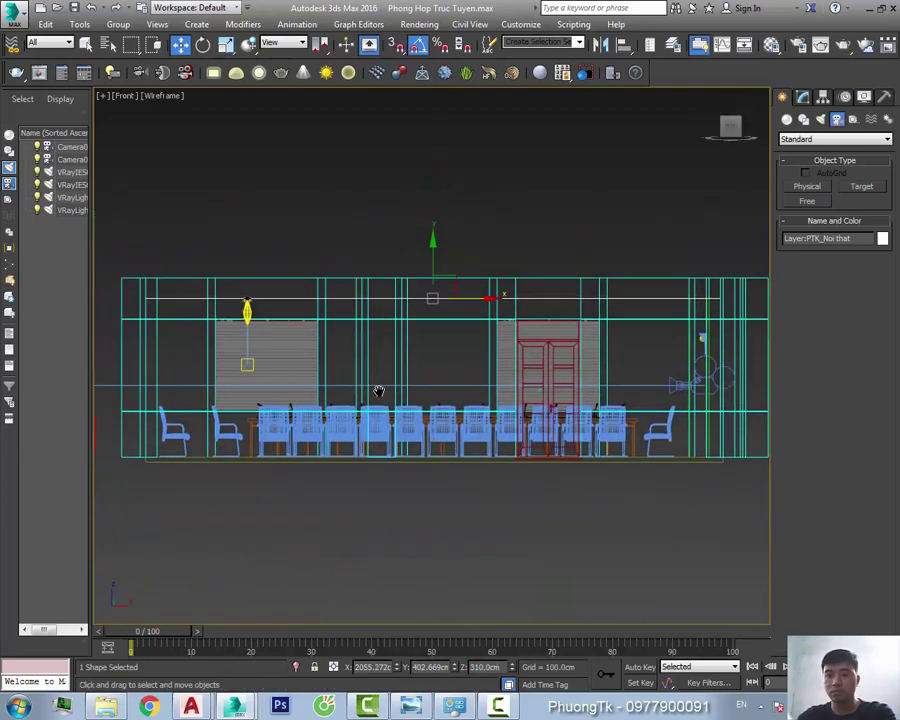
key("p")
key("F3")
middle_click_drag(378, 390, 500, 330, "alt")
left_click(802, 97)
left_click(808, 173)
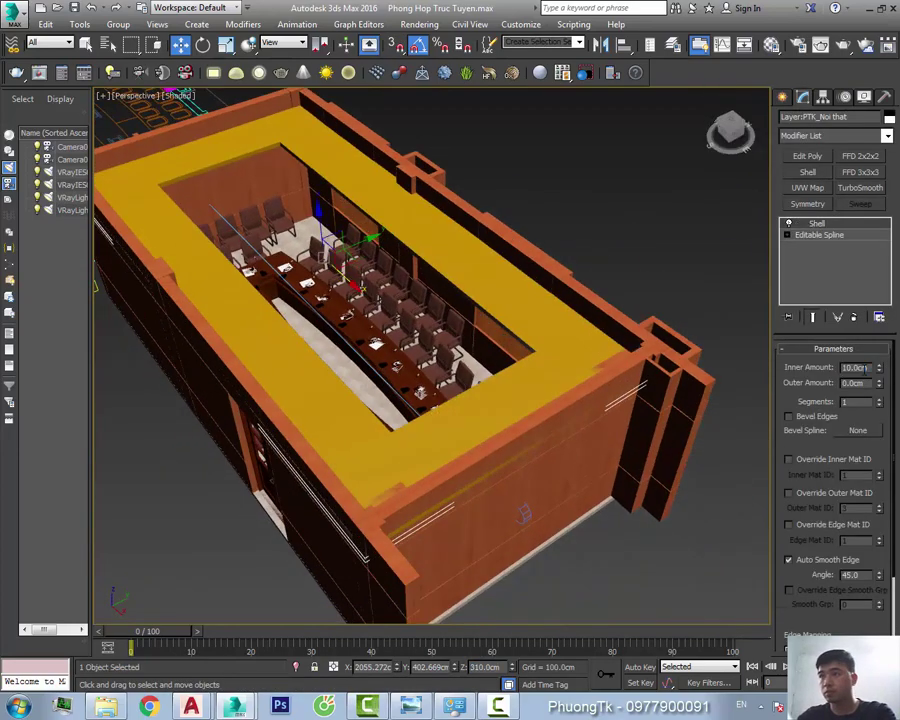
key("alt+q")
key("t")
key("F3")
Create a plane filling the inner rectangle and convert it to an editable poly
left_click(783, 97)
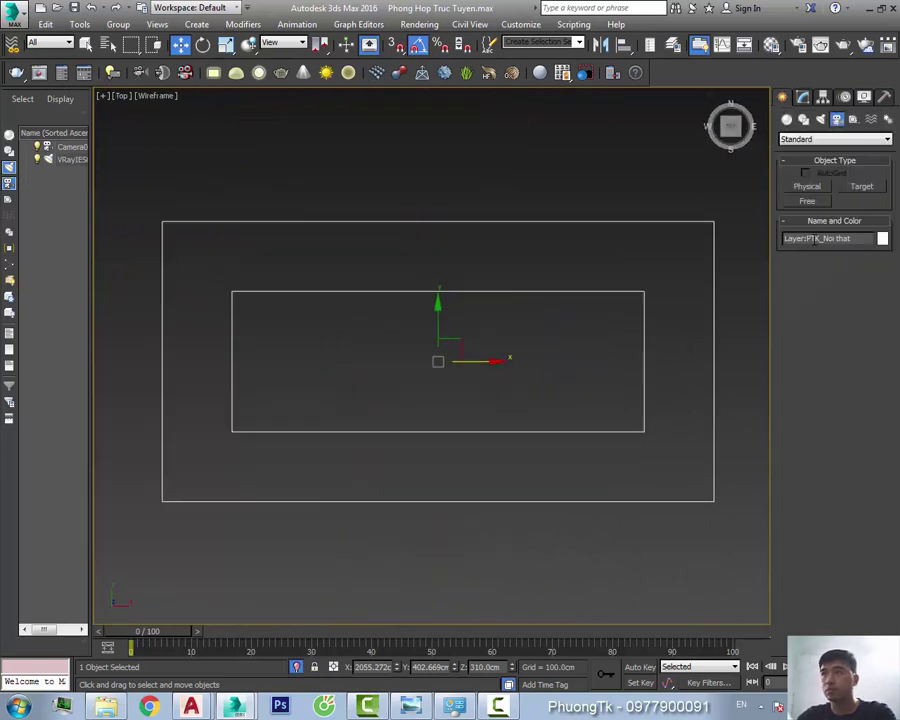
left_click_drag(644, 428, 644, 428)
left_click(802, 97)
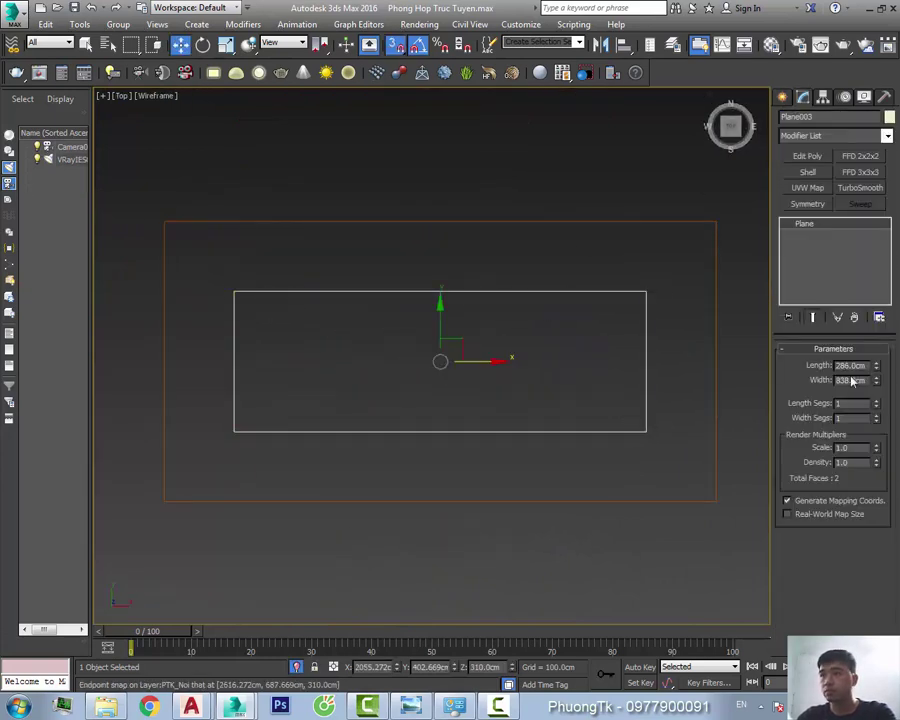
right_click(686, 458)
left_click(740, 474)
Outline and inset the plane's polygon, then give it a Shell modifier
key("2")
key("4")
left_click(591, 377)
right_click(560, 357)
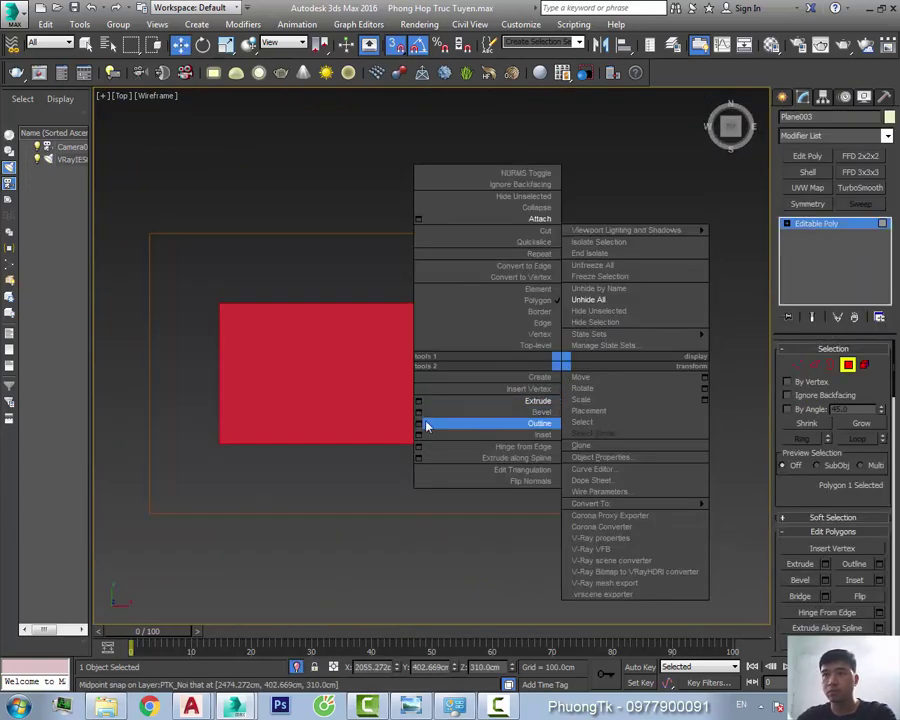
left_click(426, 422)
right_click(450, 360)
left_click(420, 436)
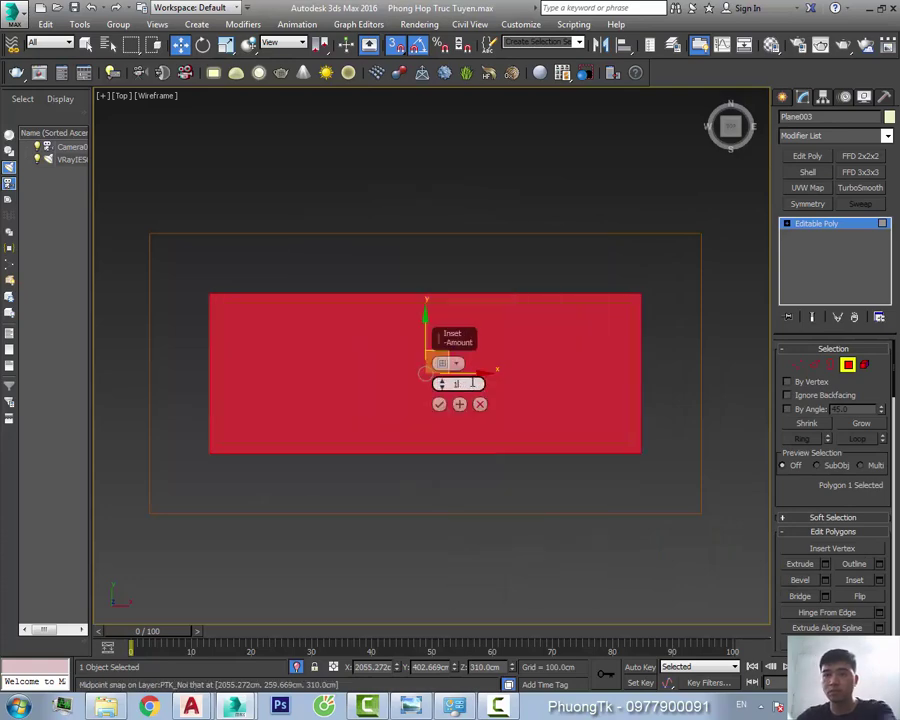
key("4")
left_click(808, 172)
Inspect the panels' shell thickness in Front view and select all three ceiling pieces
left_click(782, 97)
left_click(862, 245)
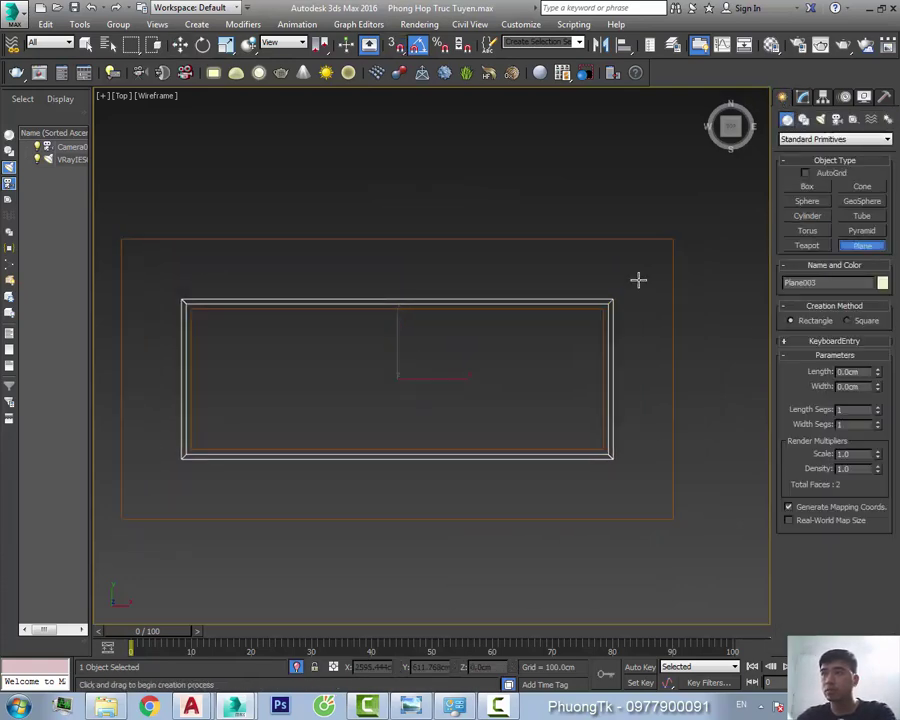
left_click(803, 97)
middle_click_drag(482, 405, 532, 370, "alt")
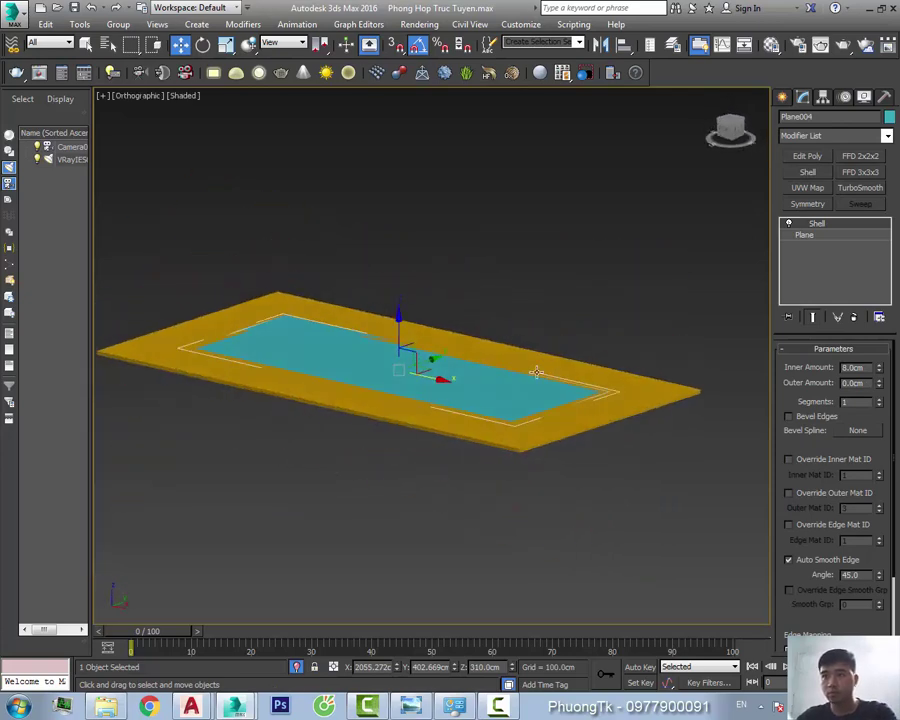
key("f")
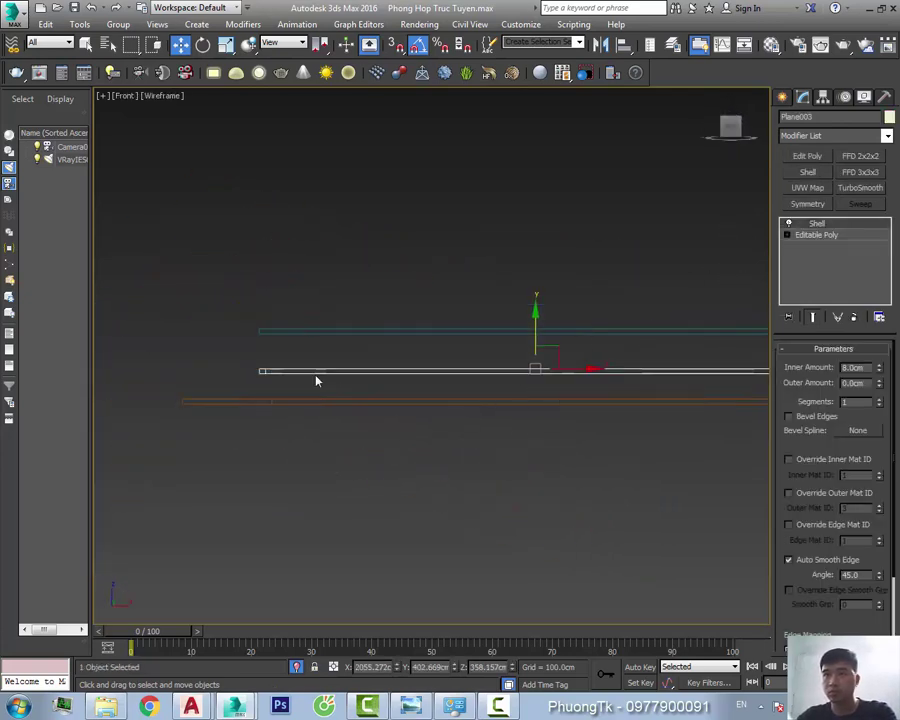
left_click(402, 364)
middle_click_drag(402, 364, 424, 377)
left_click(485, 374)
Group the selected ceiling pieces under the name 'tran'
key("p")
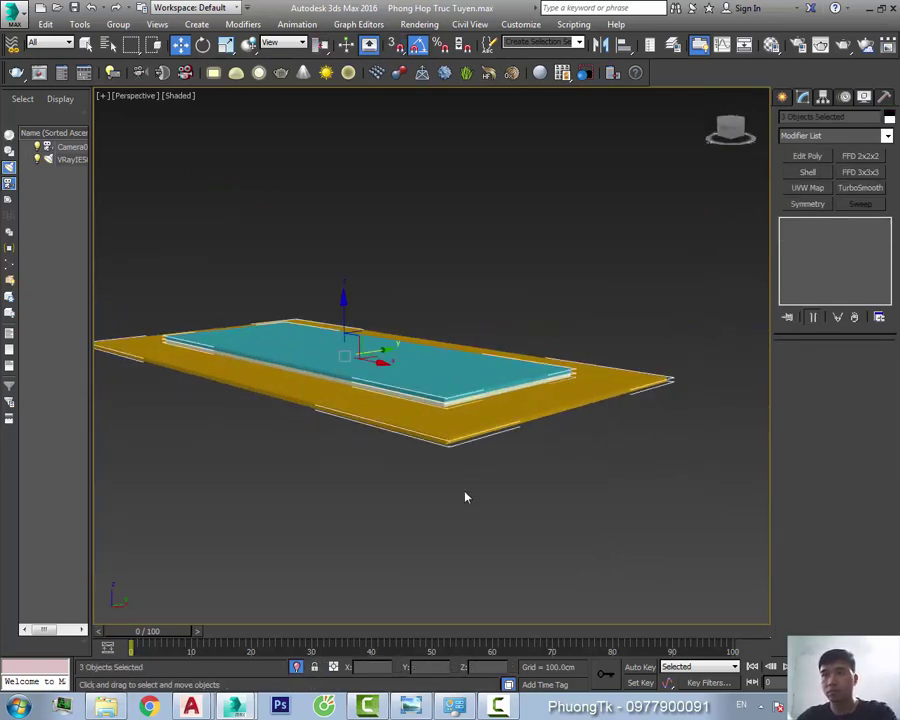
key("m")
left_click(118, 24)
left_click(135, 42)
type("tran")
left_click(493, 138)
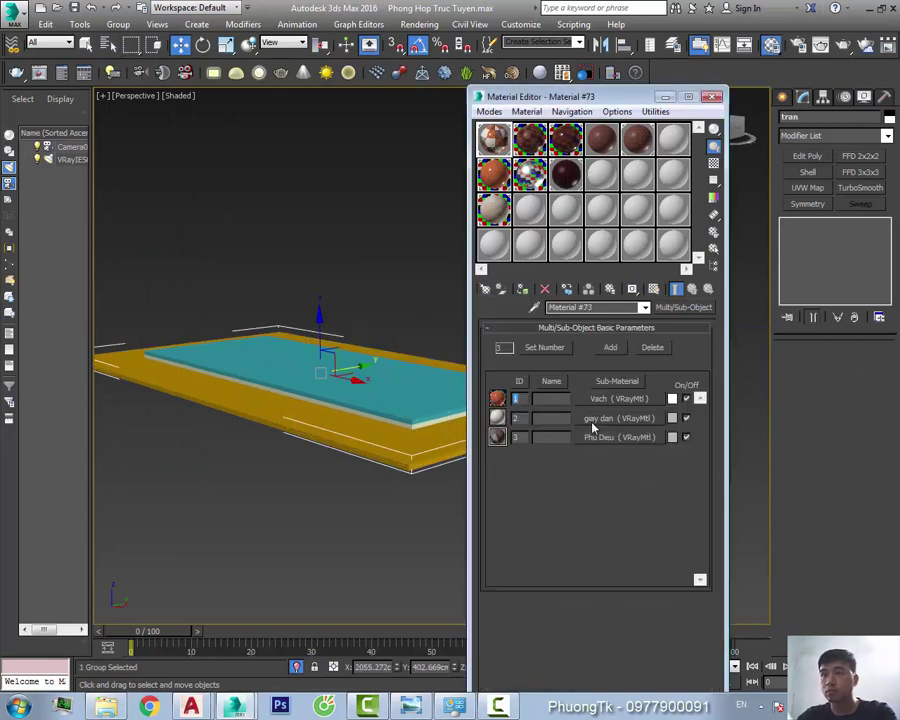
Load the ceiling's Multi/Sub-Object material and review one sub-material's diffuse colour
left_click(529, 207)
left_click(683, 306)
left_click(559, 342)
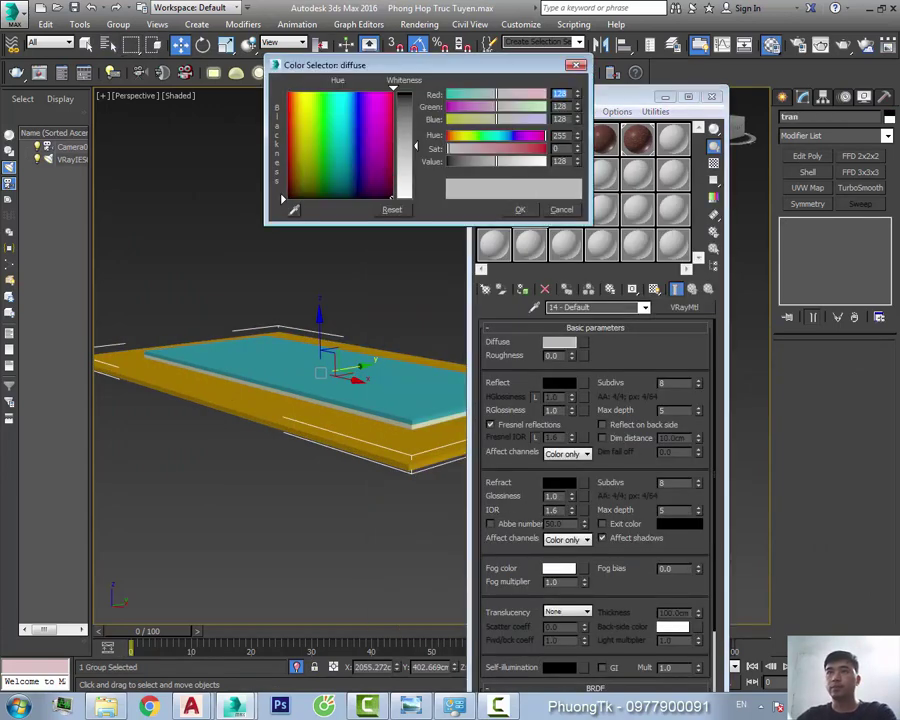
left_click(520, 209)
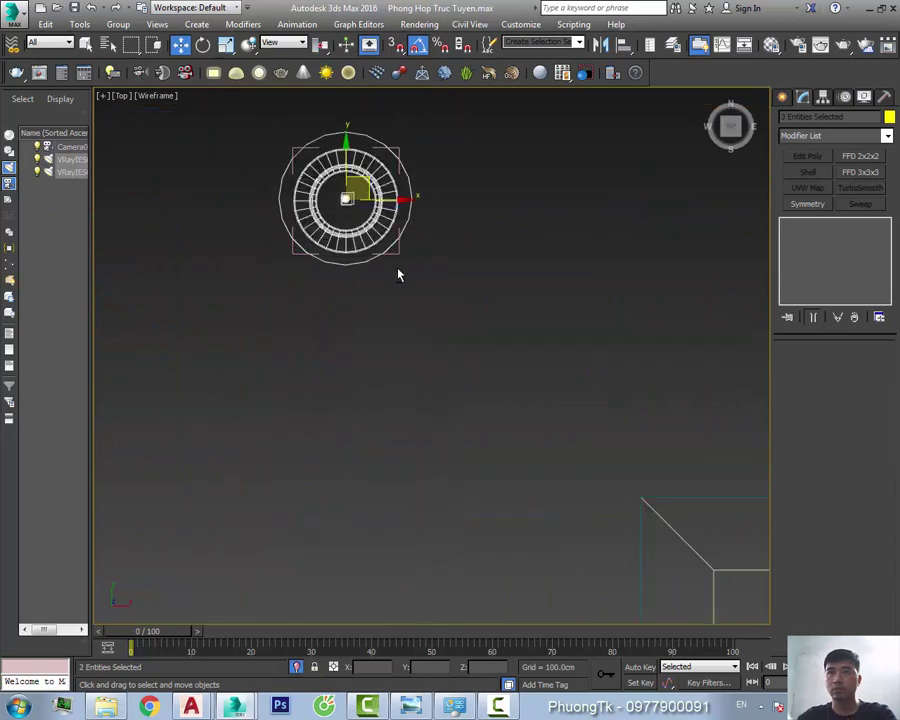
Clone the ceiling light as instances up the plan, across to the right wall and along the rows
key("ctrl+v")
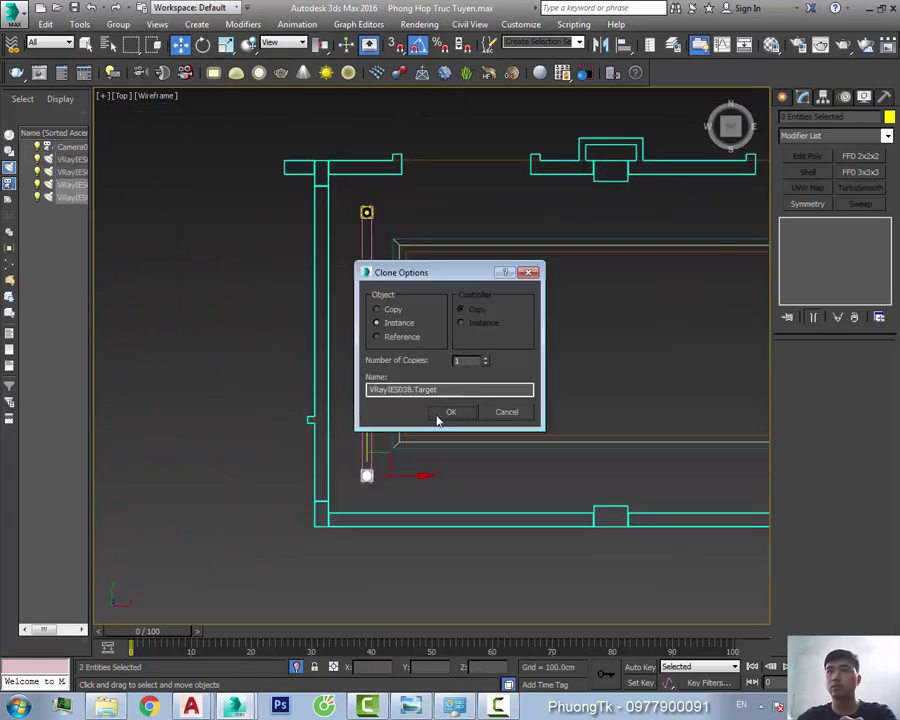
left_click(448, 409)
left_click_drag(320, 394, 320, 278, "shift")
left_click(450, 410)
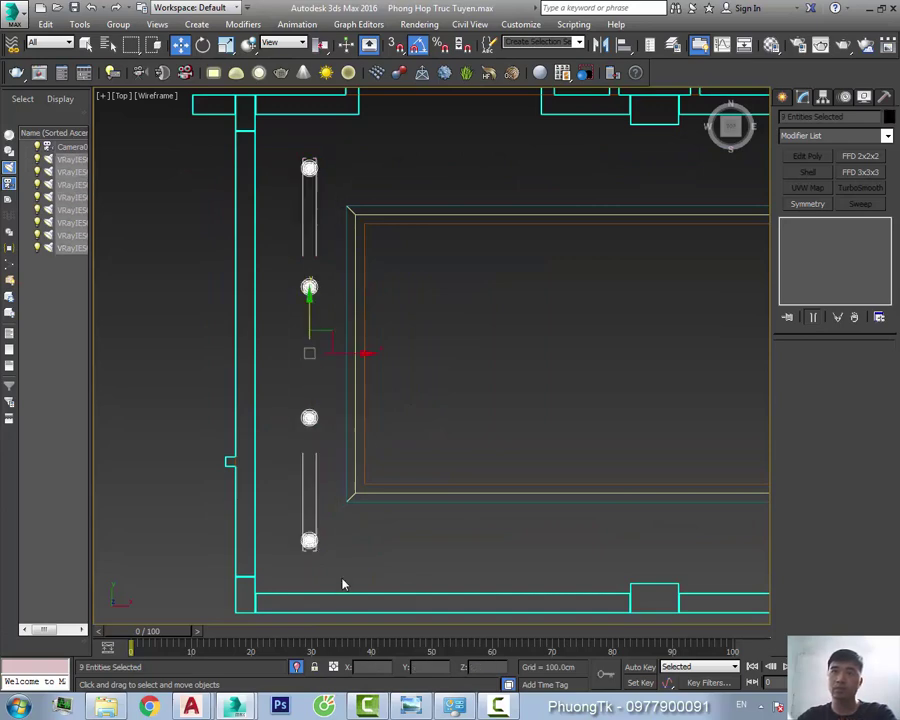
scroll(263, 355, "down", 3)
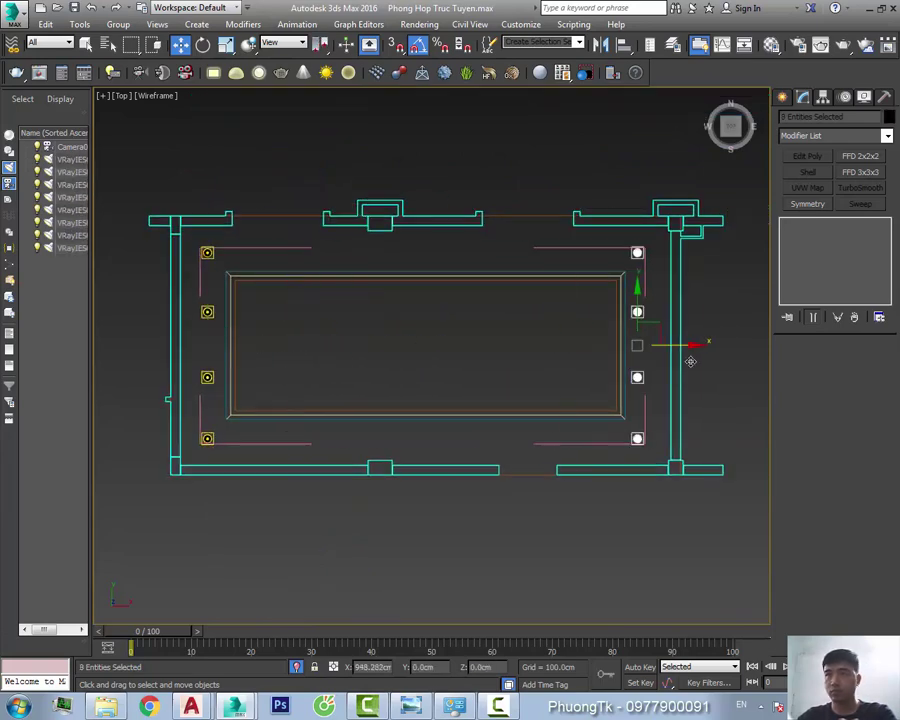
left_click_drag(690, 361, 698, 360, "shift")
key("Return")
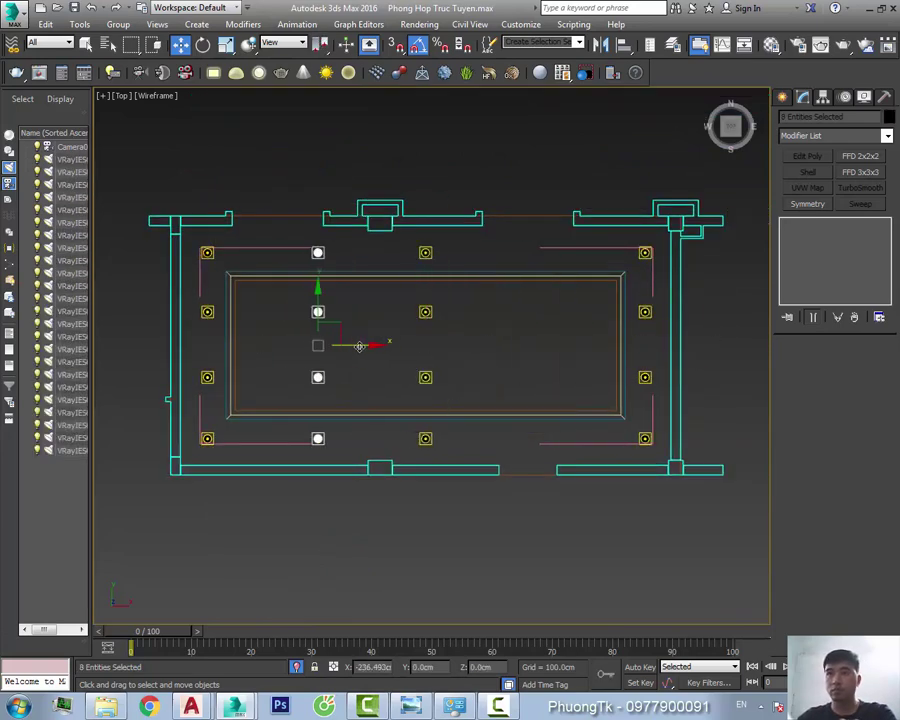
mouse_move(359, 346)
left_mouse_down("shift")
mouse_move(579, 346)
mouse_move(290, 390)
left_mouse_up("shift")
key("Return")
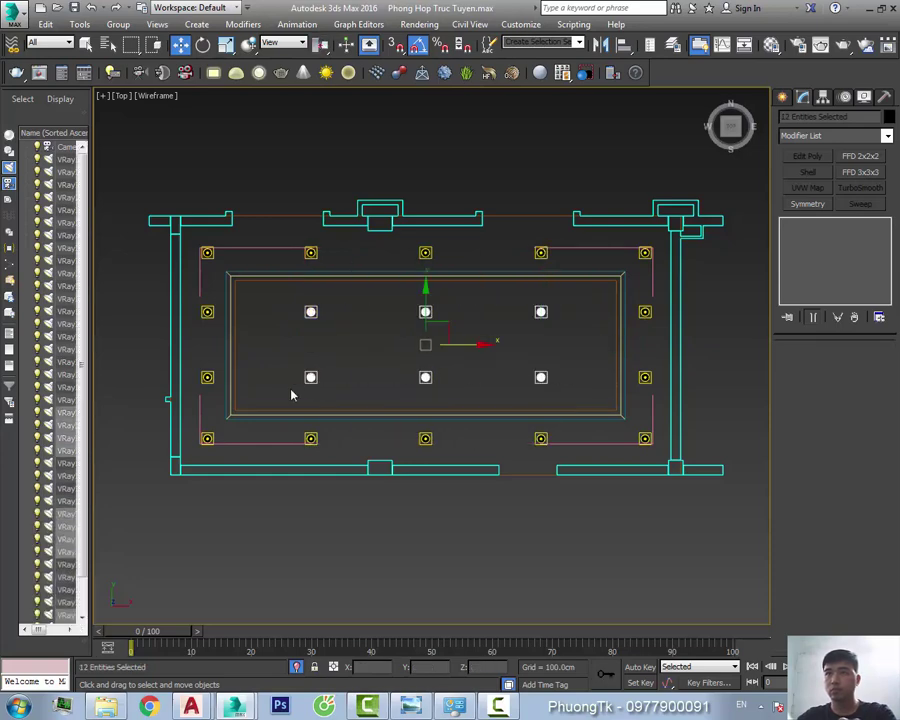
Delete the six interior lights inside the ceiling frame
key("Delete")
middle_click_drag(657, 299, 637, 293)
left_click(290, 247)
left_click(118, 24)
left_click(134, 110)
Check a light group's height against the tran ceiling group in Front view
key("f")
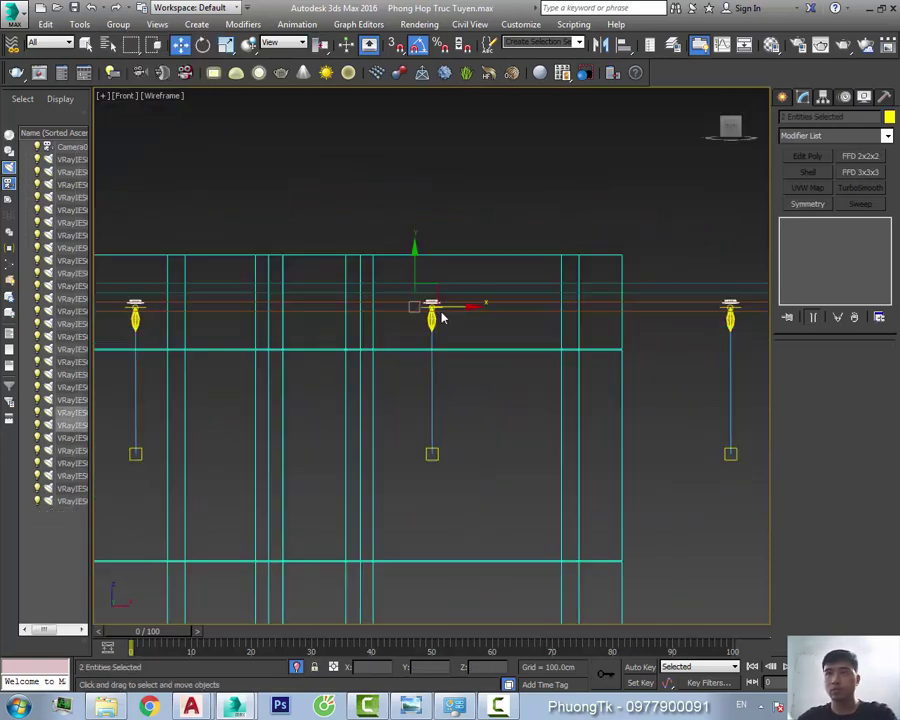
scroll(334, 232, "down", 5)
scroll(513, 300, "up", 2)
left_click(513, 302)
key("z")
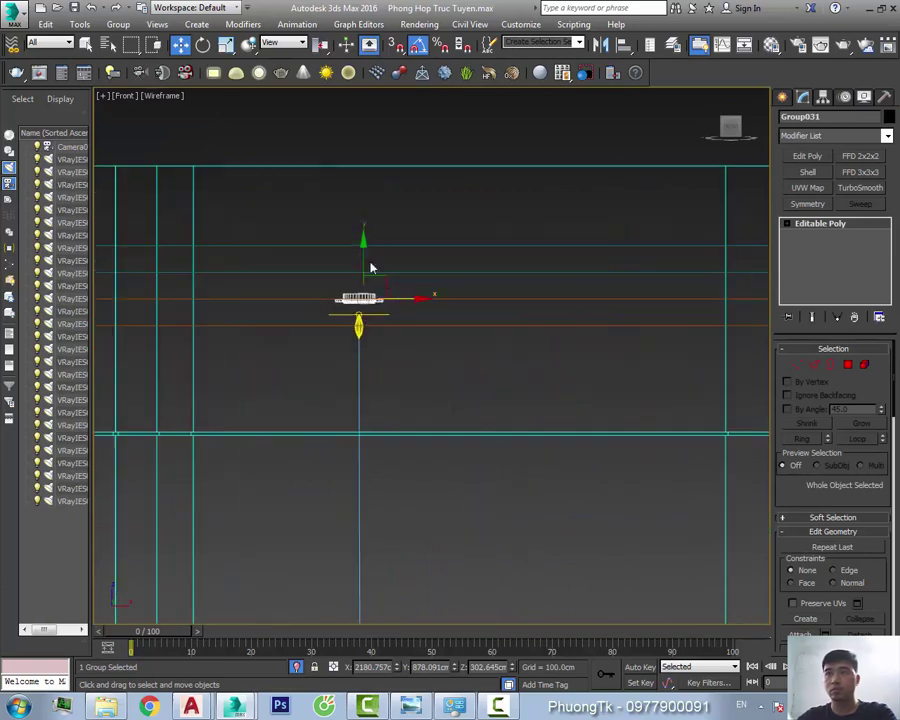
left_click(363, 250)
key("F12")
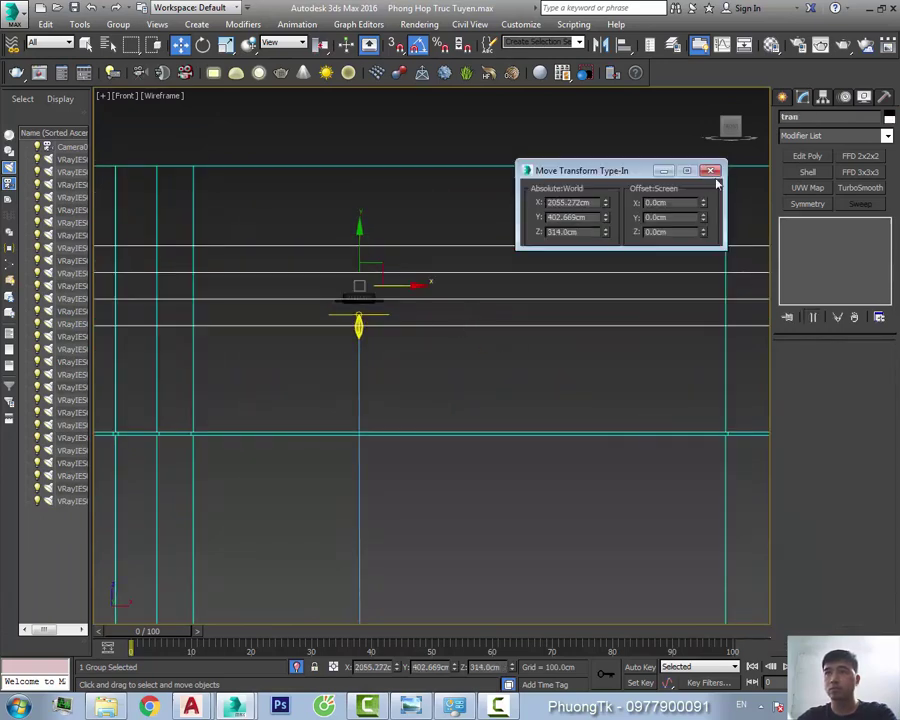
Review the lights in the shaded camera view, then switch to BCT - PHONG HOP.max
key("F12")
left_click(392, 311)
key("t")
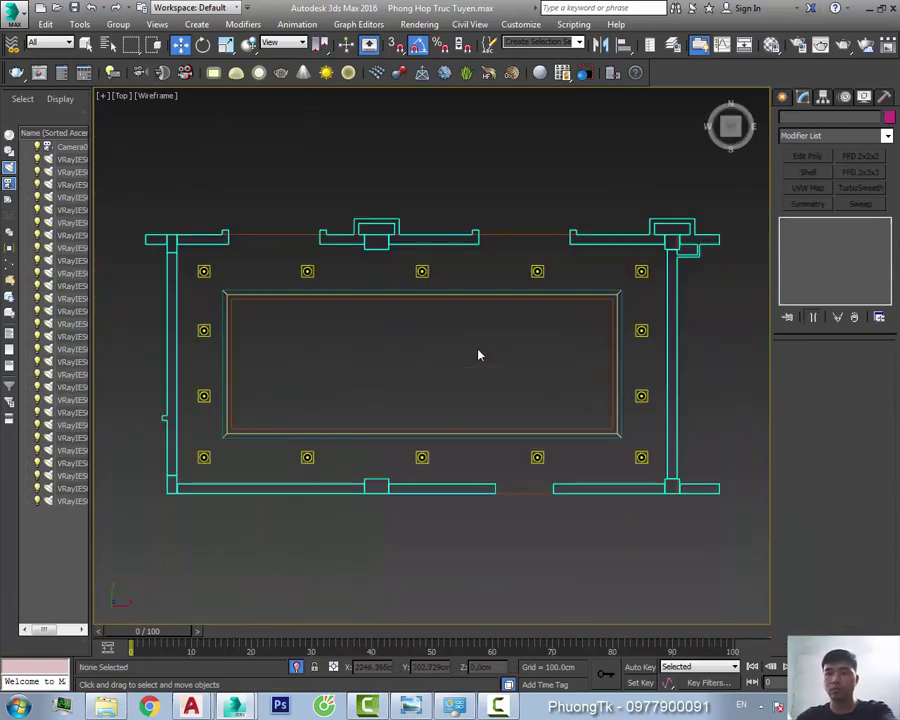
key("c")
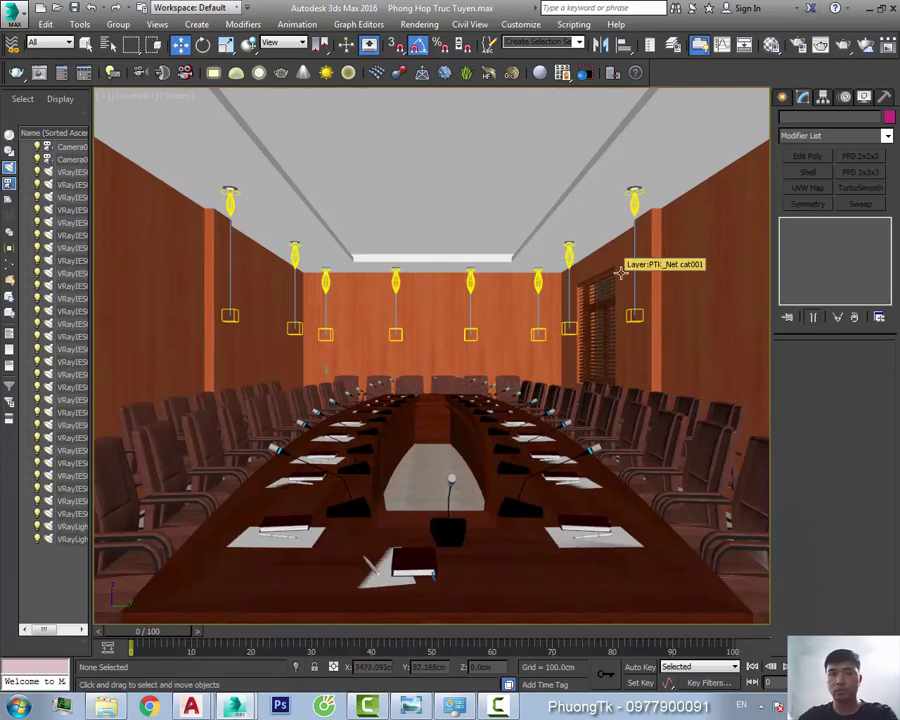
left_click(497, 708)
Open the A-frame stand group and save only the selected stand to its own file
key("t")
mouse_move(585, 458)
middle_mouse_down("alt")
mouse_move(364, 364)
mouse_move(490, 410)
mouse_move(546, 373)
middle_mouse_up("alt")
left_click(462, 382)
left_click(117, 24)
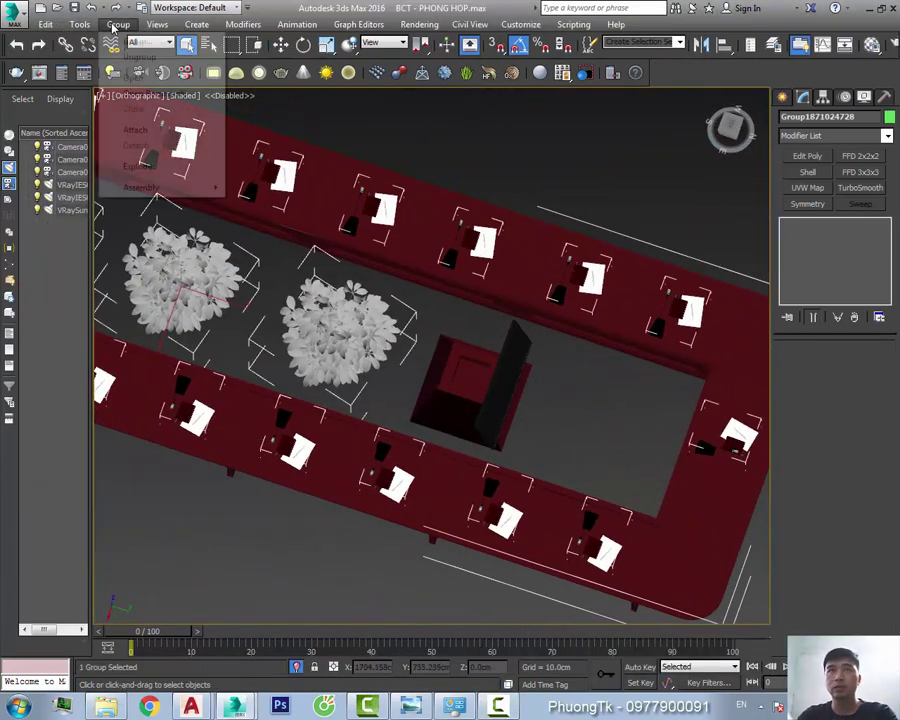
left_click(110, 54)
key("t")
key("z")
left_click(12, 14)
left_click(162, 148)
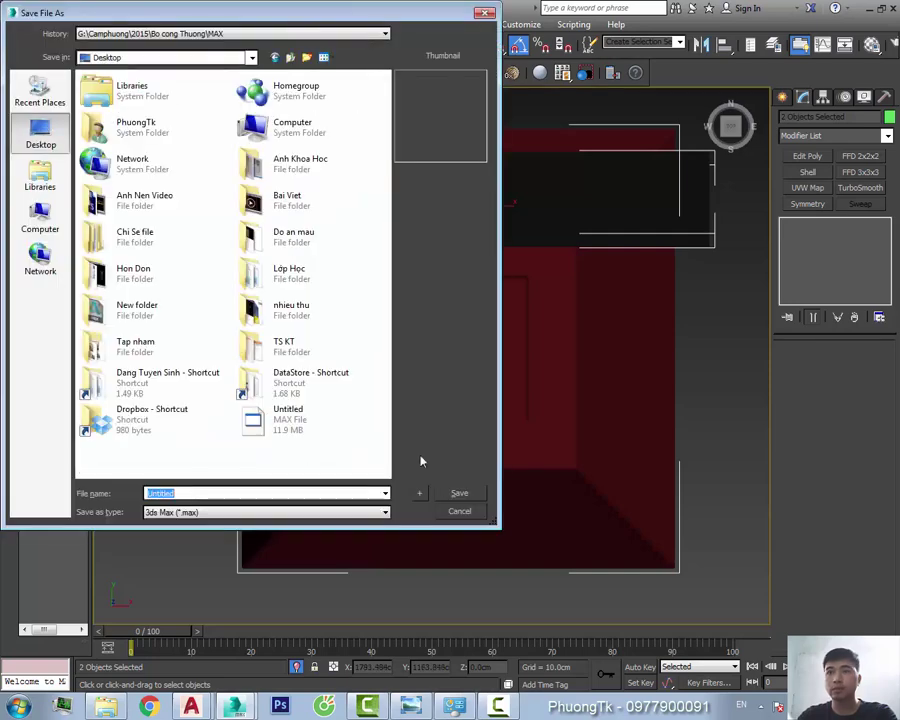
key("Escape")
Back in Phong Hop Truc Tuyen, merge the saved Untitled.max stand file into the scene
key("alt+Tab")
key("t")
key("z")
left_click(12, 14)
mouse_move(48, 199)
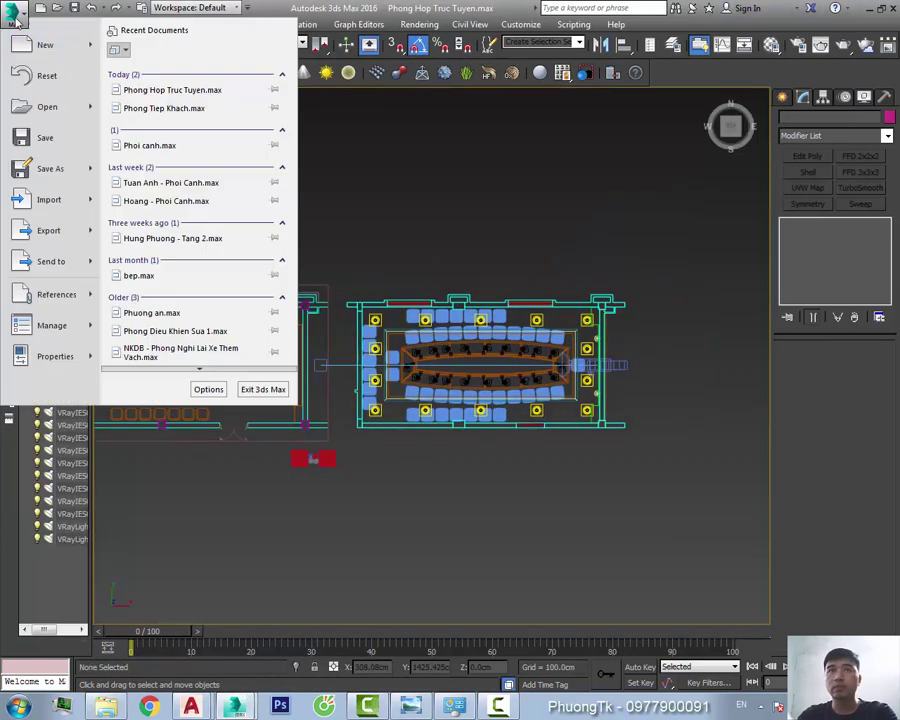
left_click(150, 105)
double_click(314, 420)
left_click(506, 500)
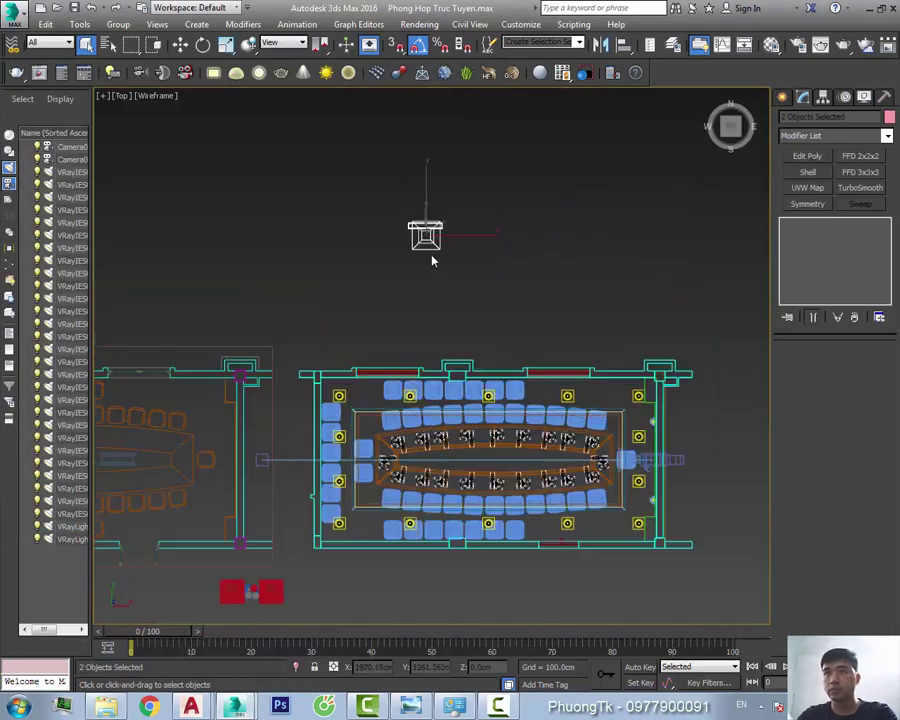
Select one panel of the merged stand and enter its vertex editing
scroll(440, 203, "up", 1)
scroll(508, 344, "up", 2)
left_click(460, 388)
key("1")
scroll(400, 302, "up", 2)
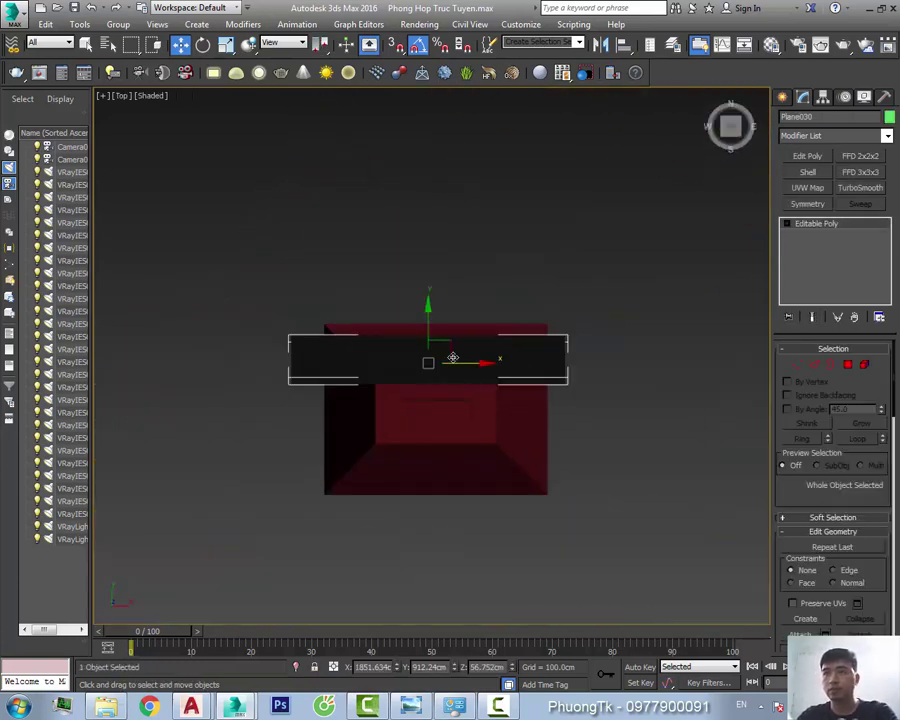
Clone the stand panel and mirror the copy to form the stand's second side
key("ctrl+v")
left_click(448, 408)
left_click(601, 44)
left_click(410, 456)
scroll(440, 360, "up", 2)
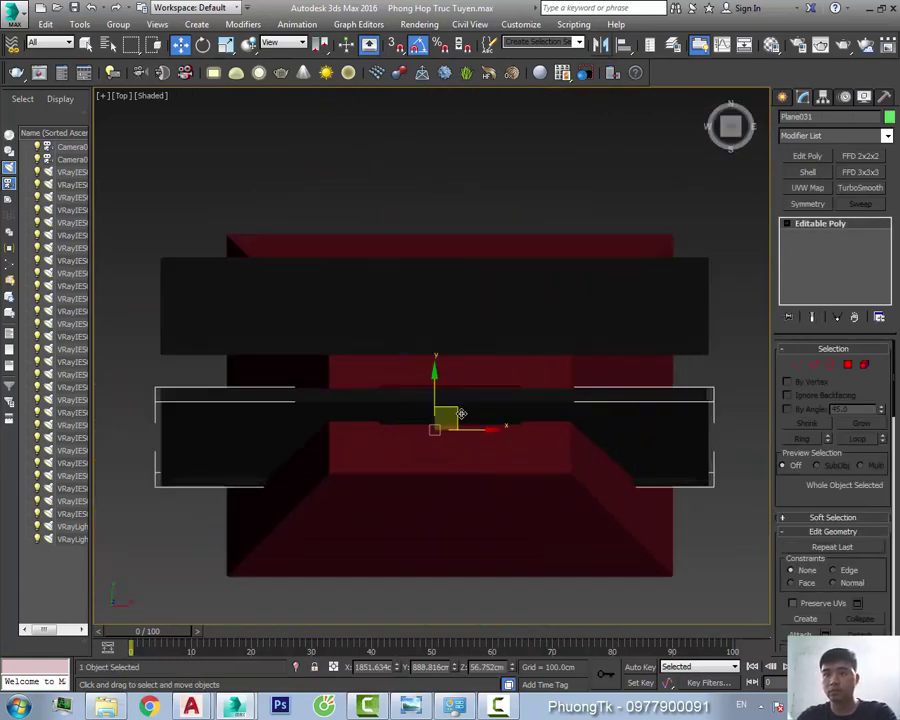
Place an instanced copy of the stand on the table and check it in shaded Camera view
key("l")
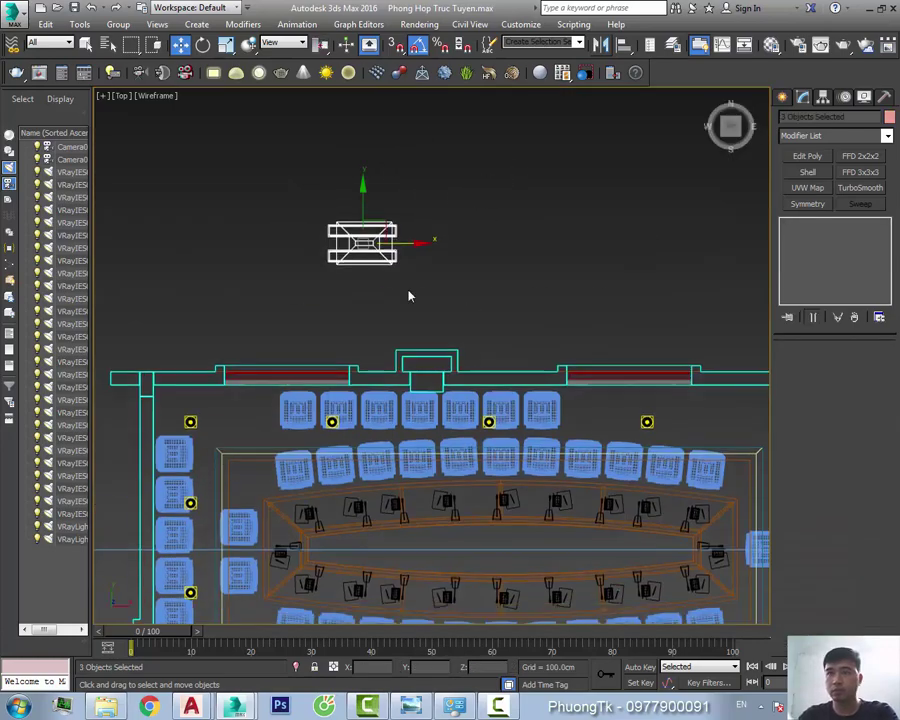
scroll(430, 503, "up", 4)
scroll(386, 507, "down", 2)
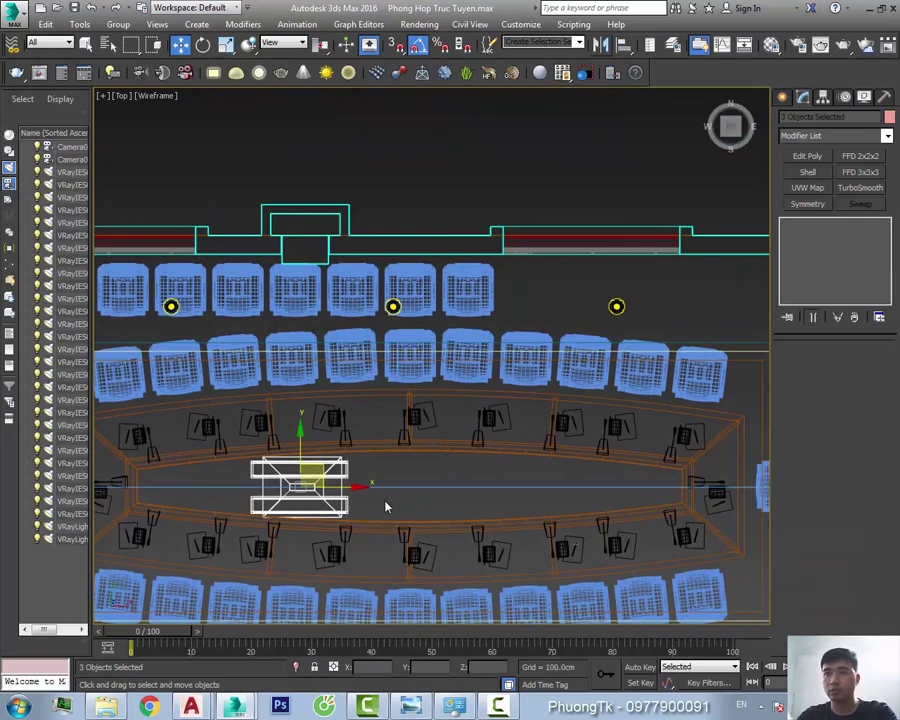
left_click_drag(585, 503, 577, 503, "shift")
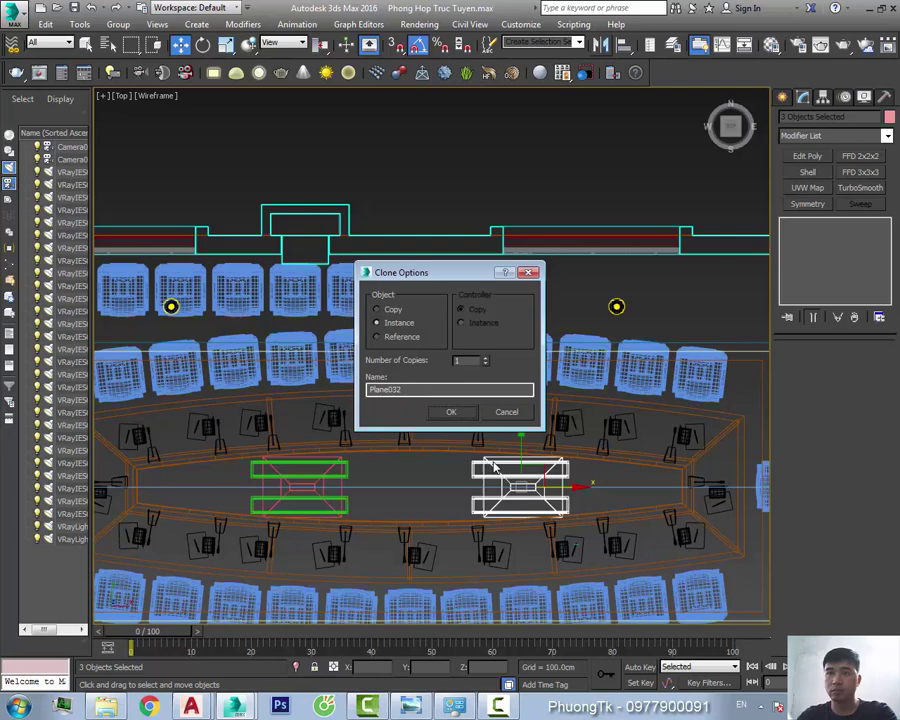
left_click(451, 412)
key("c")
key("F3")
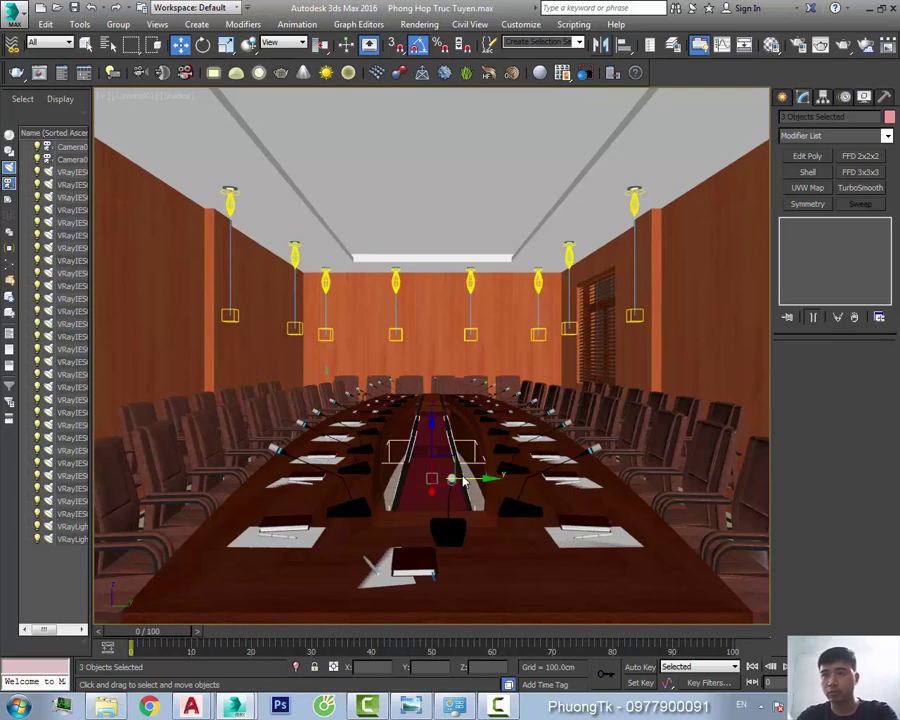
Isolate the stand in Left view and rotate its two slanted panels outward a few degrees
key("l")
scroll(476, 470, "down", 3)
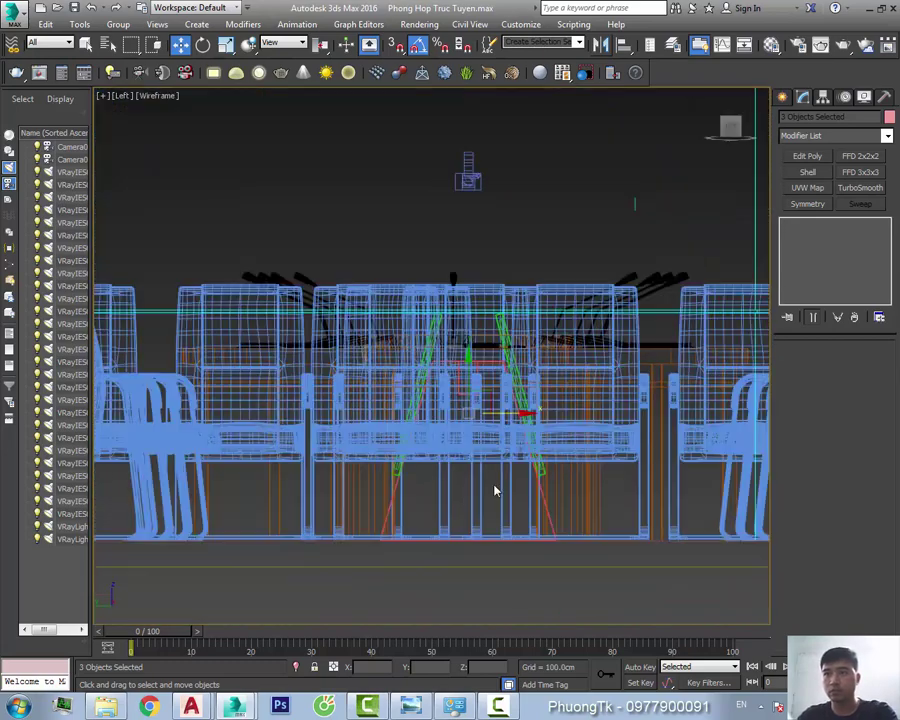
scroll(494, 488, "down", 4)
key("alt+q")
key("z")
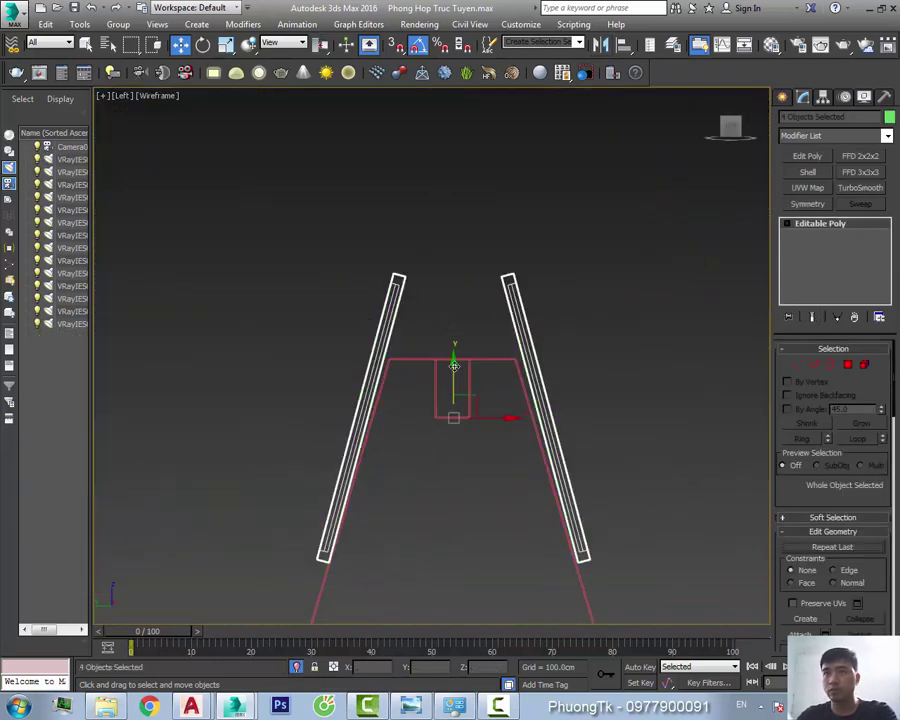
left_click_drag(560, 256, 494, 296)
key("e")
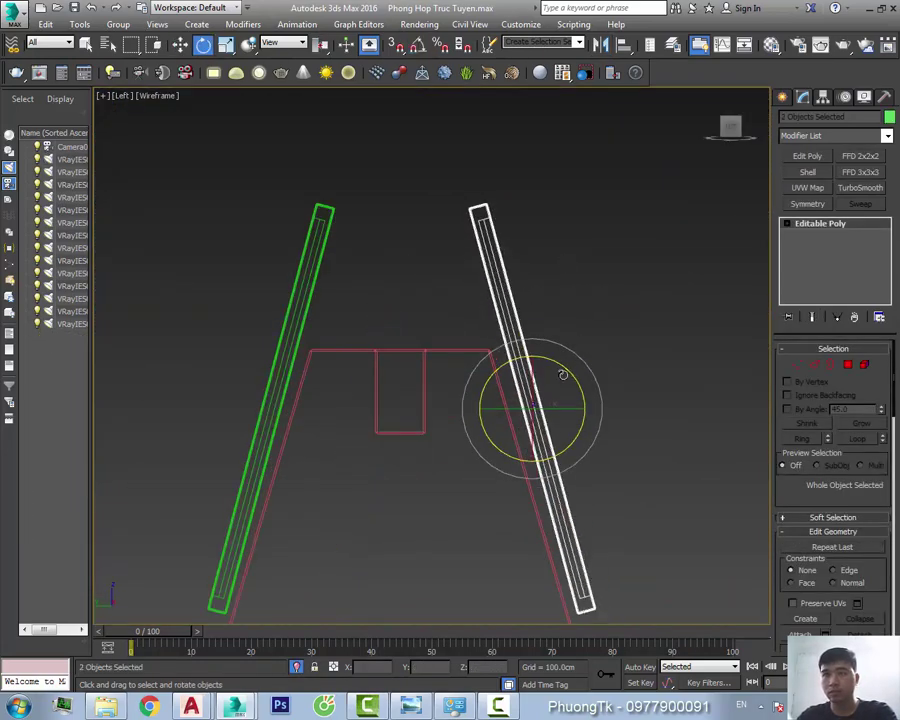
left_click_drag(298, 370, 313, 375)
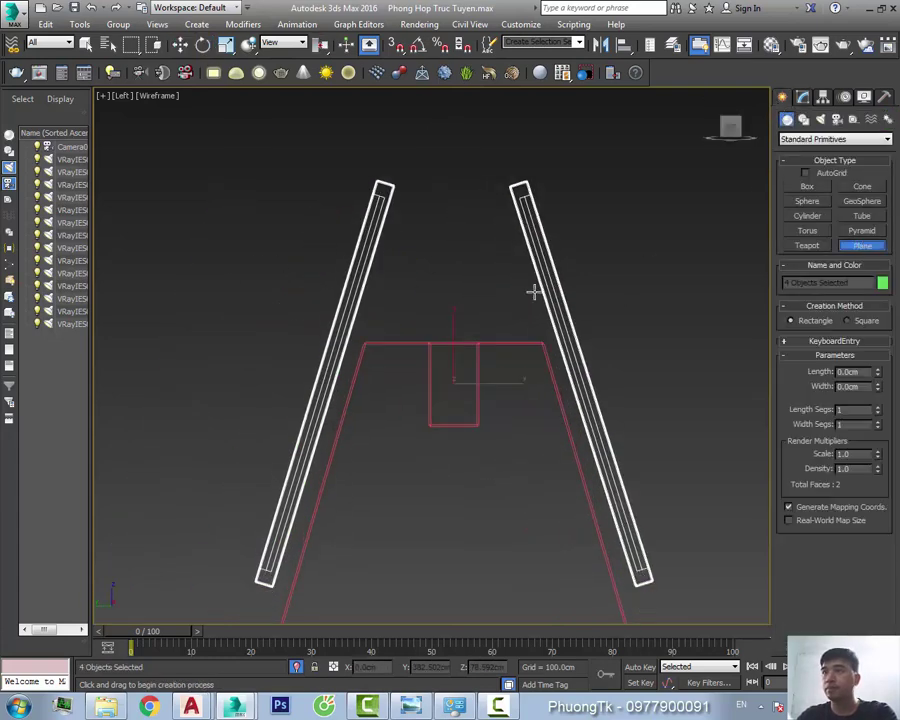
middle_click_drag(312, 145, 275, 282)
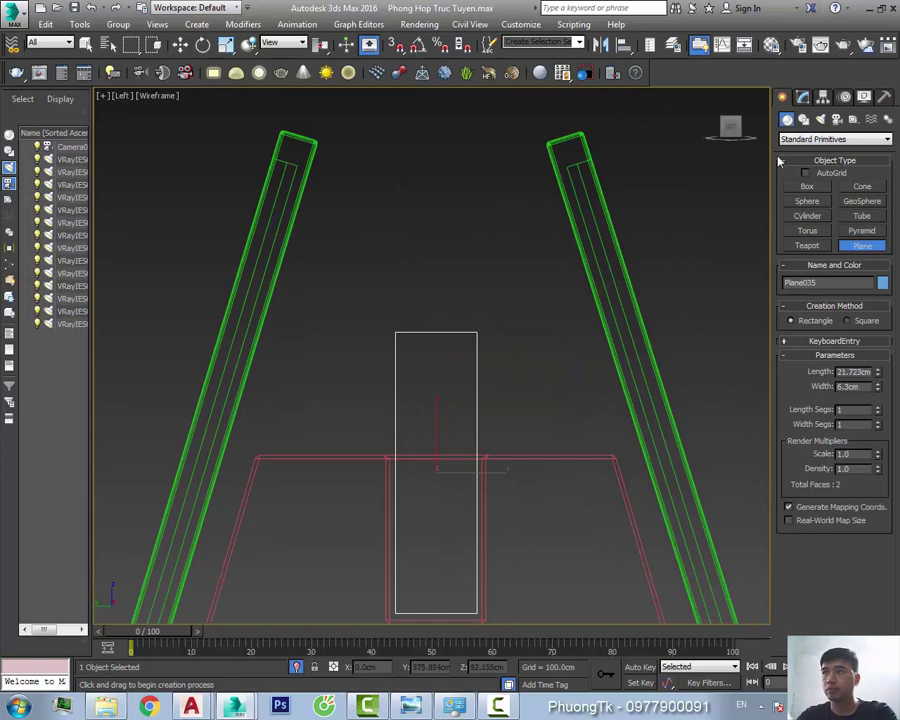
Draw the angled trapezoid frame line bridging the stand's panels
left_click(803, 119)
left_click(808, 198)
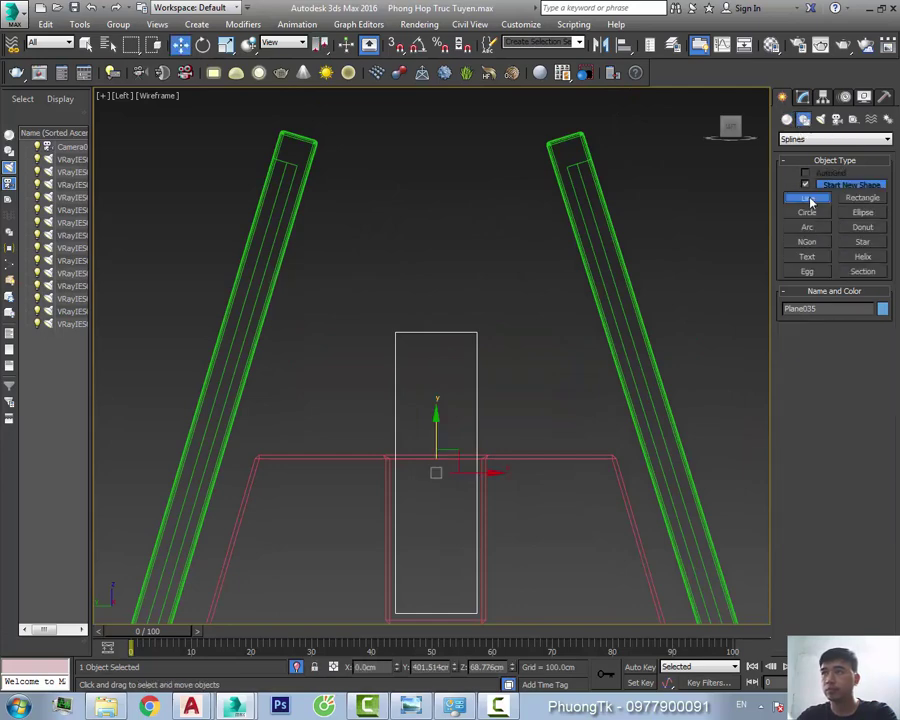
right_click(617, 392)
key("w")
left_click(446, 349)
left_click(805, 99)
scroll(851, 404, "down", 5)
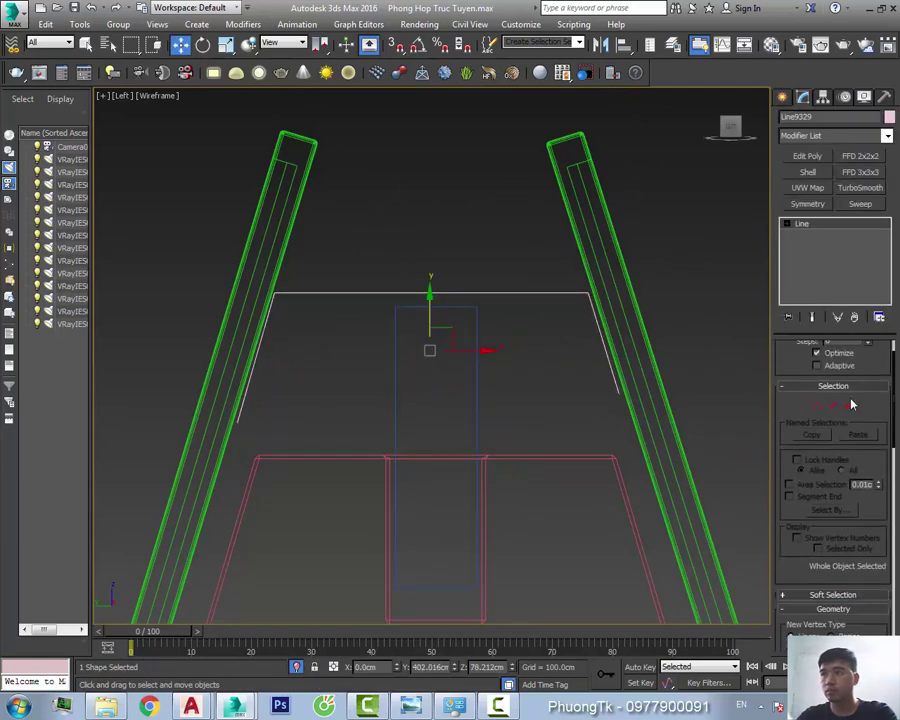
scroll(880, 500, "down", 4)
scroll(860, 592, "down", 3)
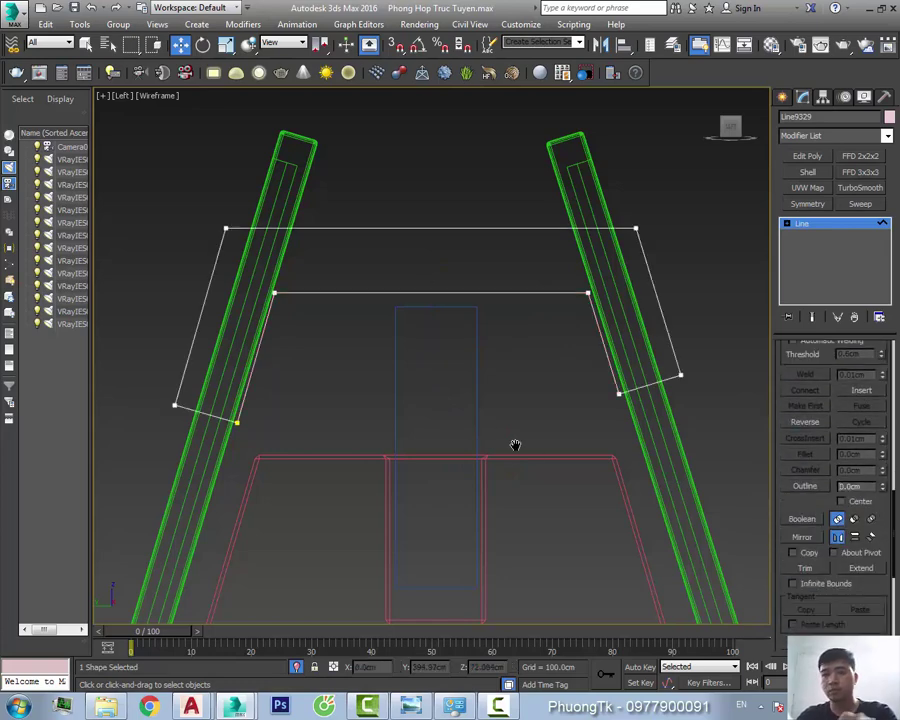
key("ctrl+z")
Adjust the frame line's corner vertices, then select the table plane together with the line
key("1")
scroll(526, 380, "up", 3)
left_click(222, 468)
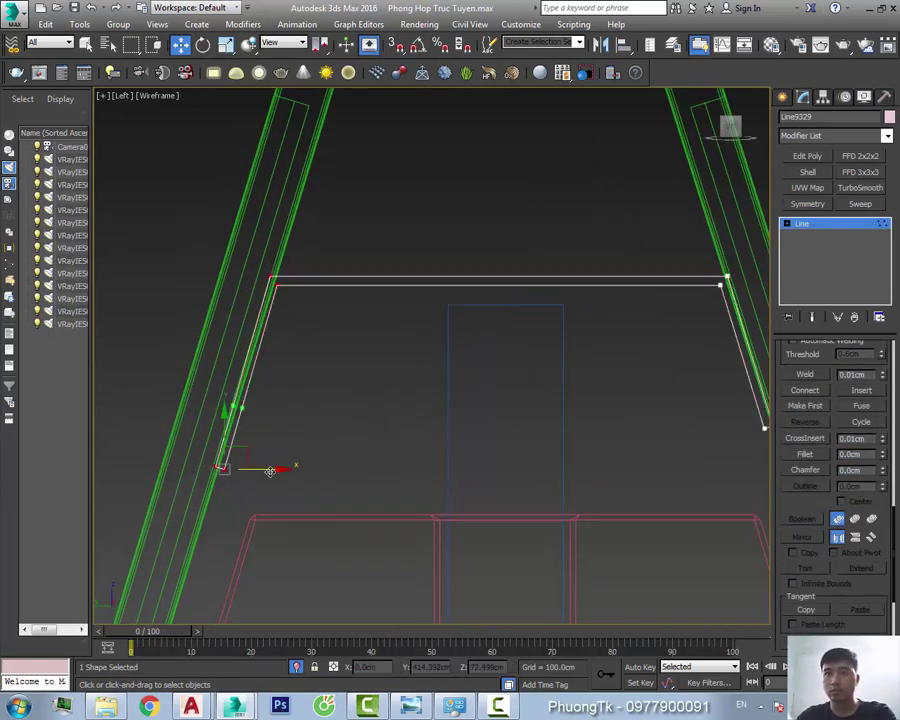
middle_click_drag(706, 344, 603, 349)
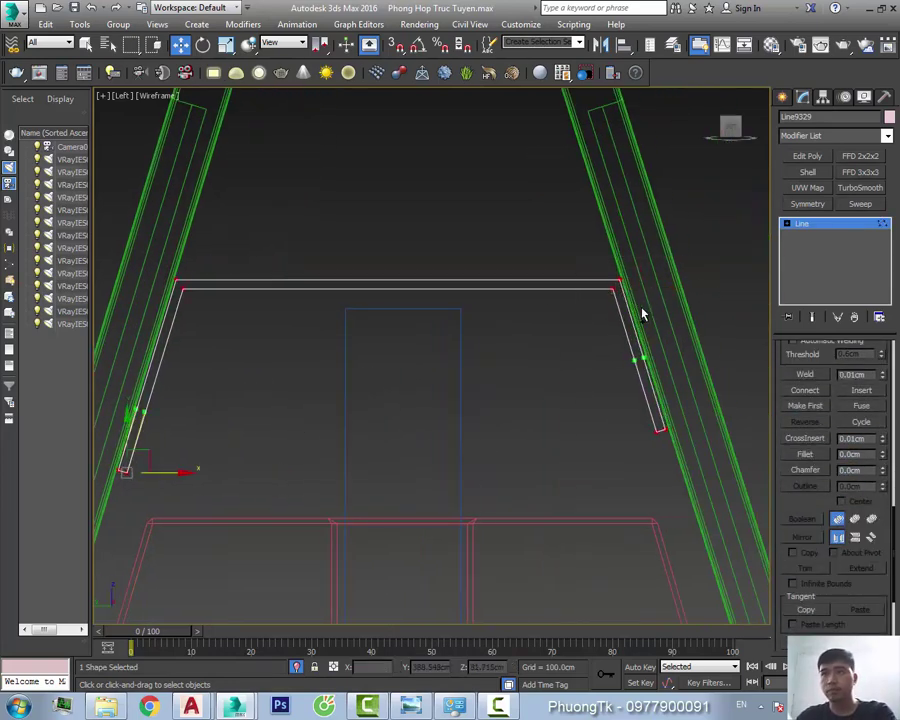
scroll(549, 327, "down", 2)
left_click(800, 224)
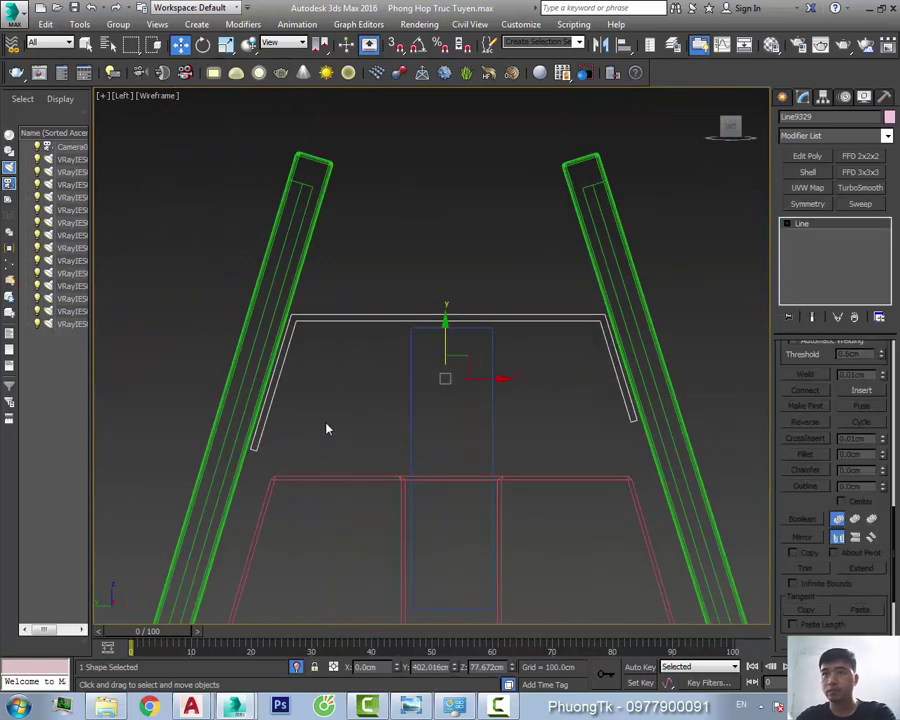
key("1")
middle_click_drag(277, 417, 295, 423)
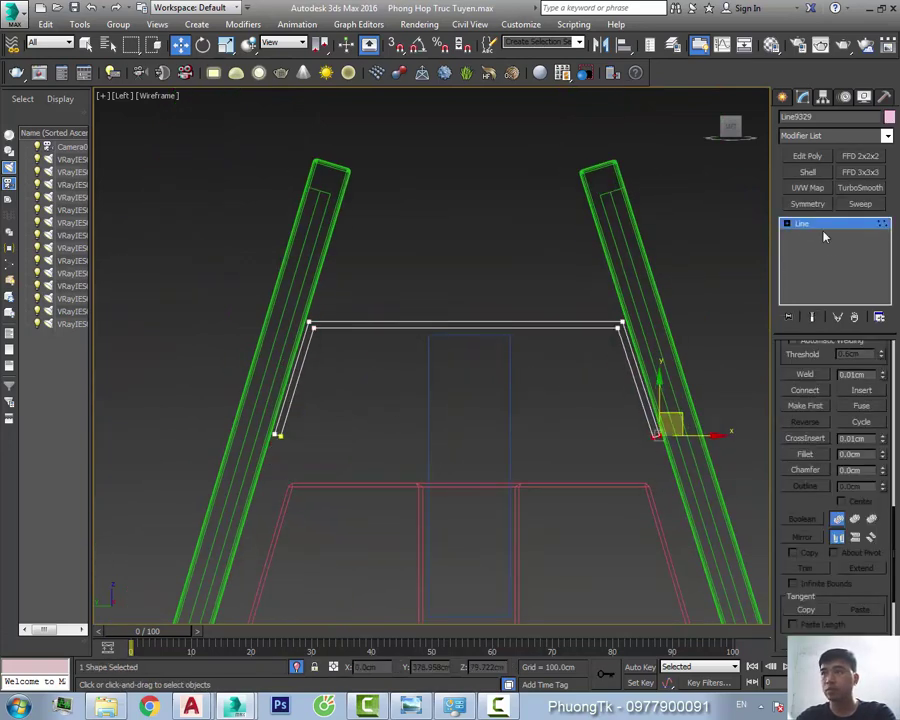
left_click(825, 236)
left_click(429, 450)
left_click(380, 326, "ctrl")
Give both pieces an 8 cm Shell, isolate them and clone them to the right
left_click(808, 172)
key("t")
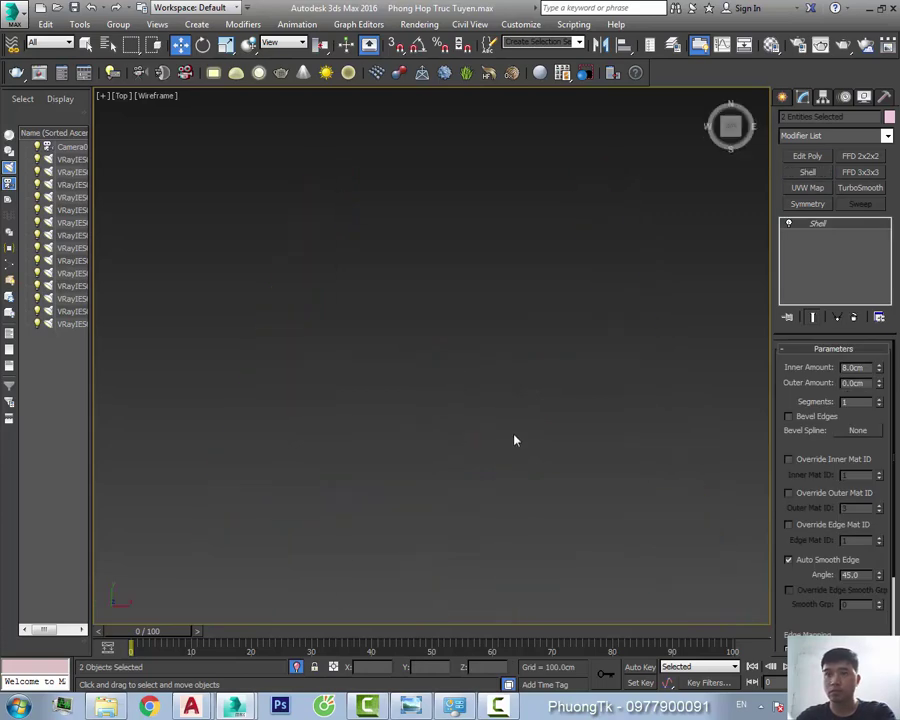
scroll(344, 362, "down", 3)
scroll(314, 357, "up", 2)
scroll(538, 362, "down", 3)
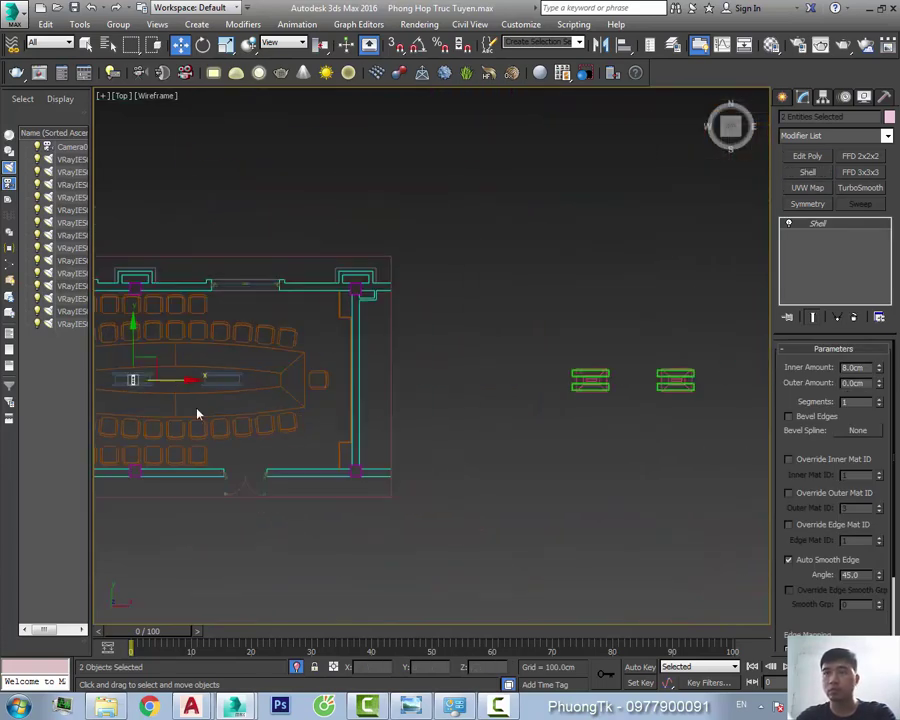
key("alt+q")
scroll(534, 386, "up", 1)
scroll(465, 363, "up", 1)
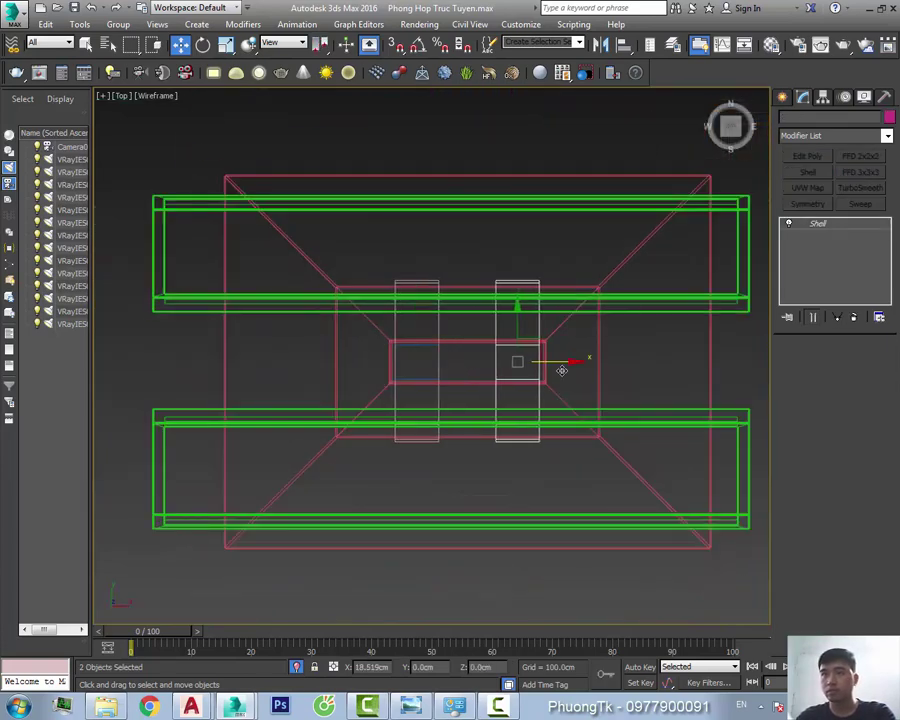
left_click_drag(465, 363, 567, 363, "shift")
key("Return")
Convert the table pieces to Editable Poly and assign them the dark material
mouse_move(440, 385)
middle_mouse_down("alt")
mouse_move(344, 376)
mouse_move(552, 380)
mouse_move(558, 360)
mouse_move(519, 381)
middle_mouse_up("alt")
key("p")
scroll(519, 381, "up", 2)
right_click(668, 378)
left_click(720, 532)
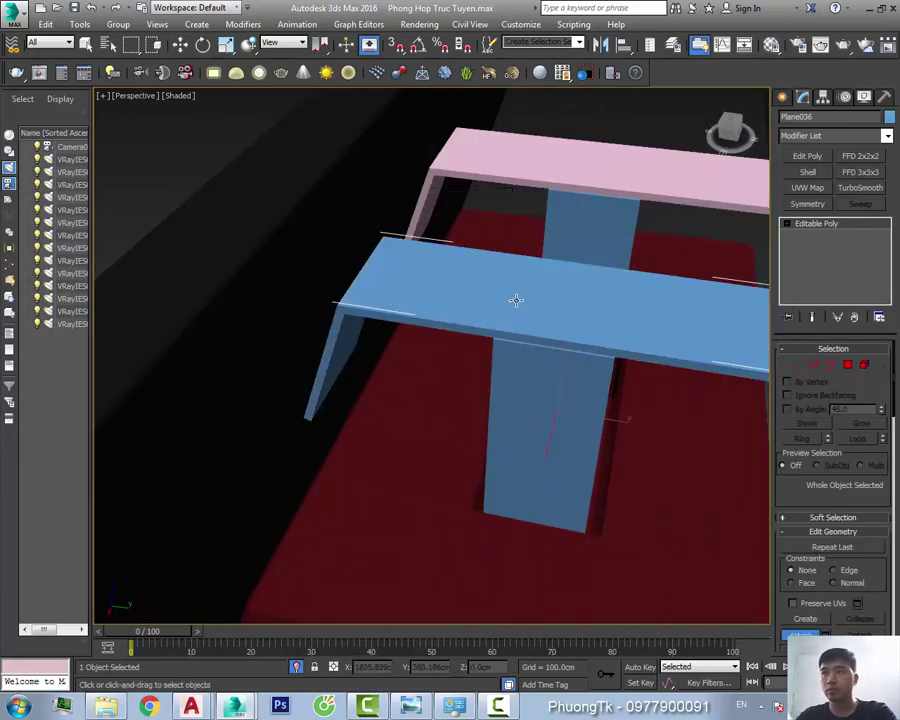
scroll(546, 301, "up", 2)
key("m")
left_click(523, 289)
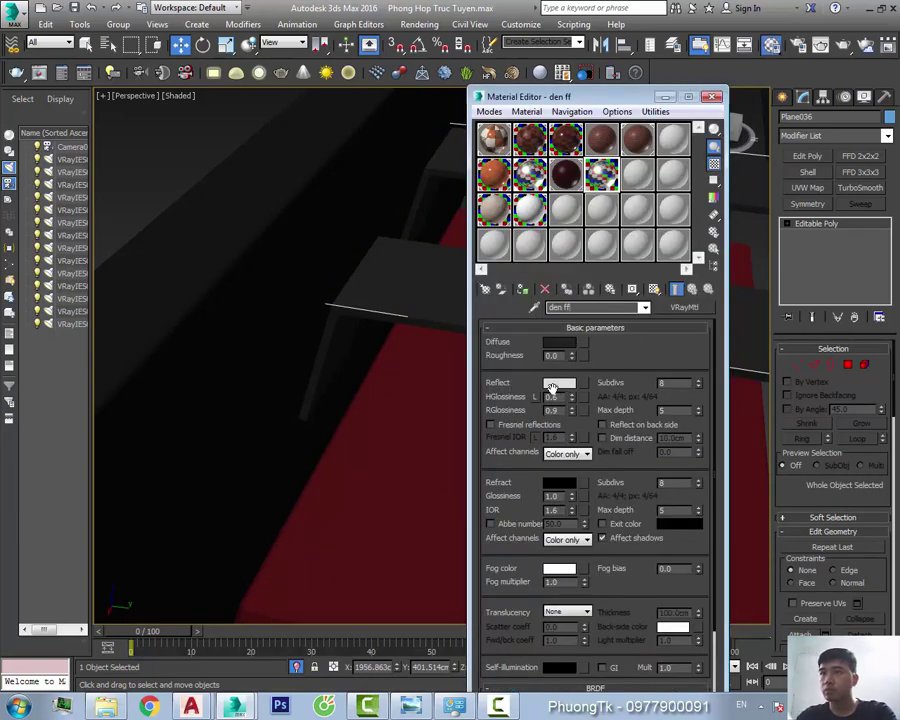
left_click(557, 385)
key("Escape")
Copy the selected table piece to a new position and review it in the Material Editor
left_click(711, 96)
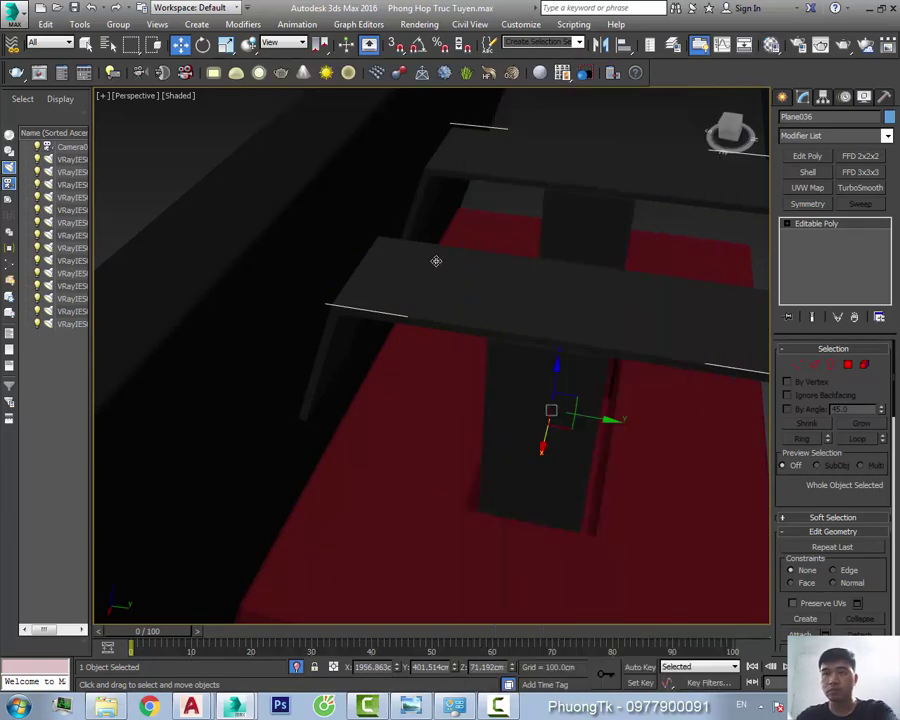
key("t")
key("z")
left_click_drag(461, 313, 590, 313, "shift")
left_click(448, 408)
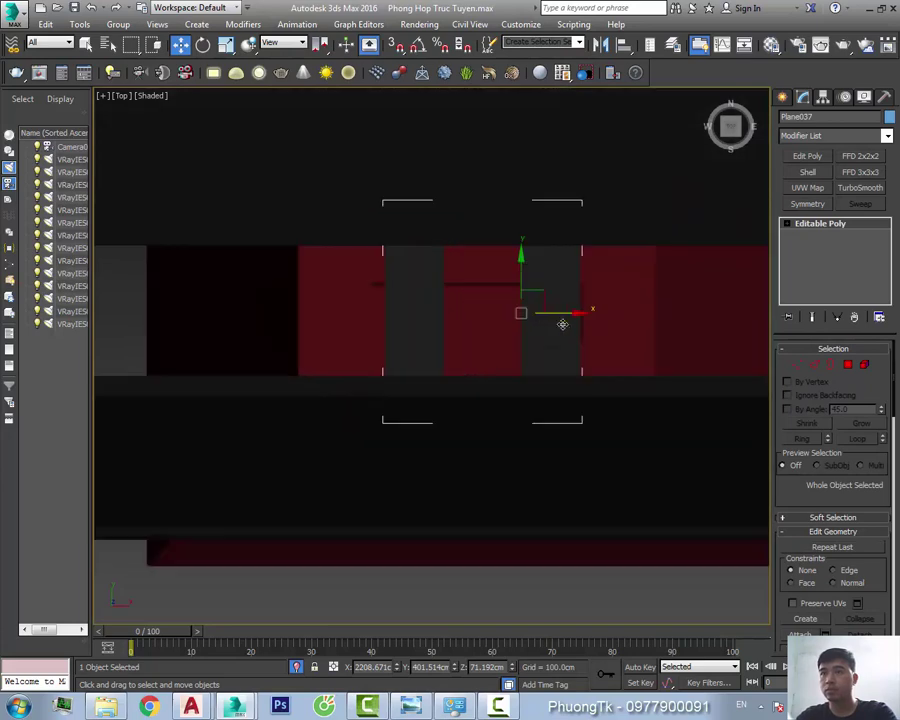
key("m")
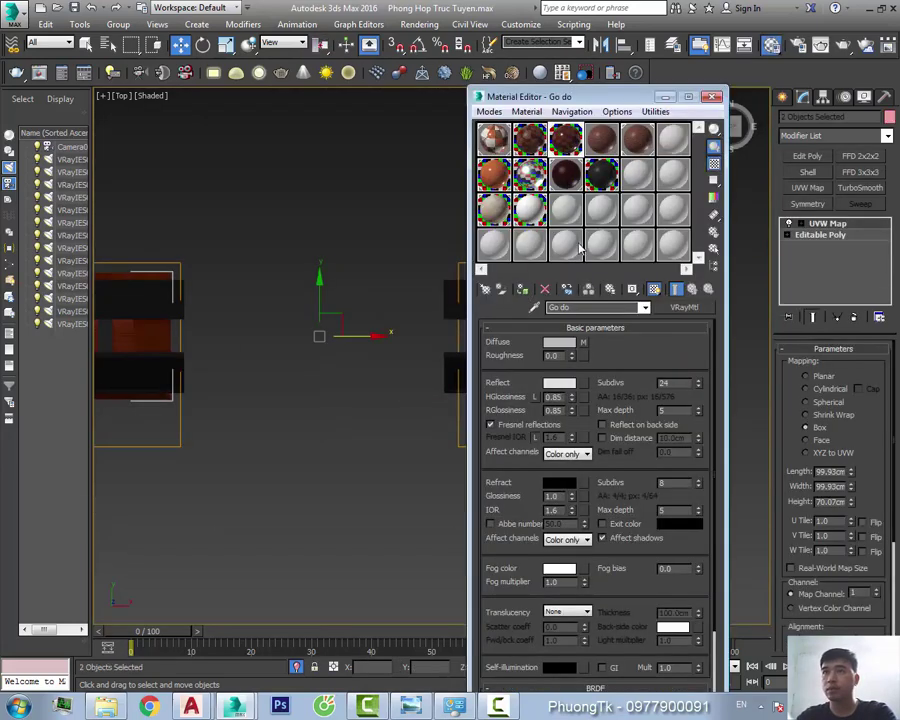
key("m")
Exit isolation, check the Camera view, then pan the top view toward the right table
middle_click_drag(578, 330, 476, 312, "alt")
key("c")
left_click(296, 666)
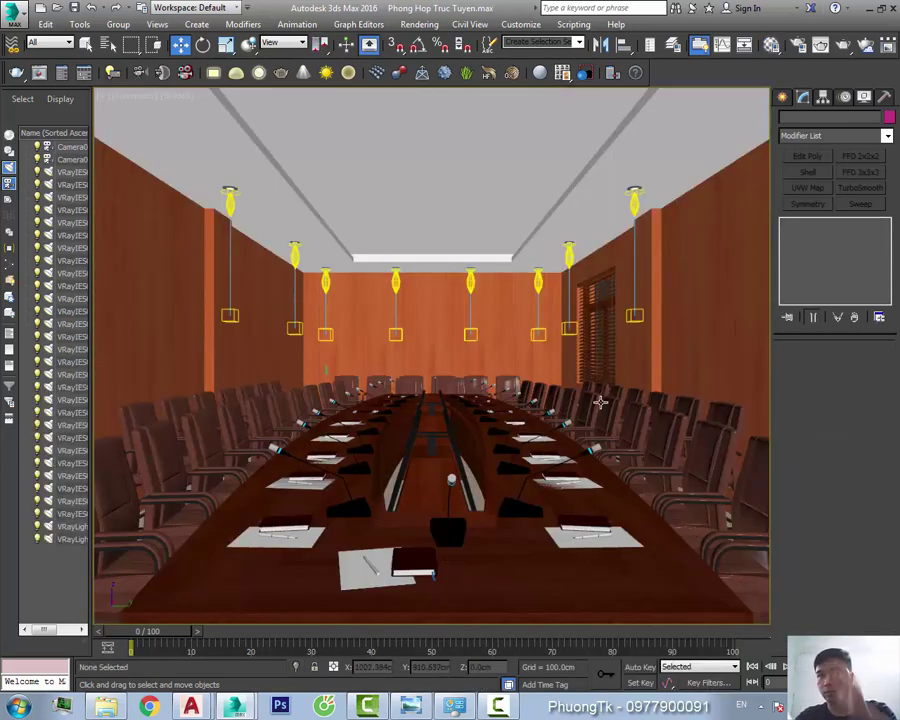
key("t")
scroll(556, 352, "up", 5)
middle_click_drag(497, 362, 495, 376)
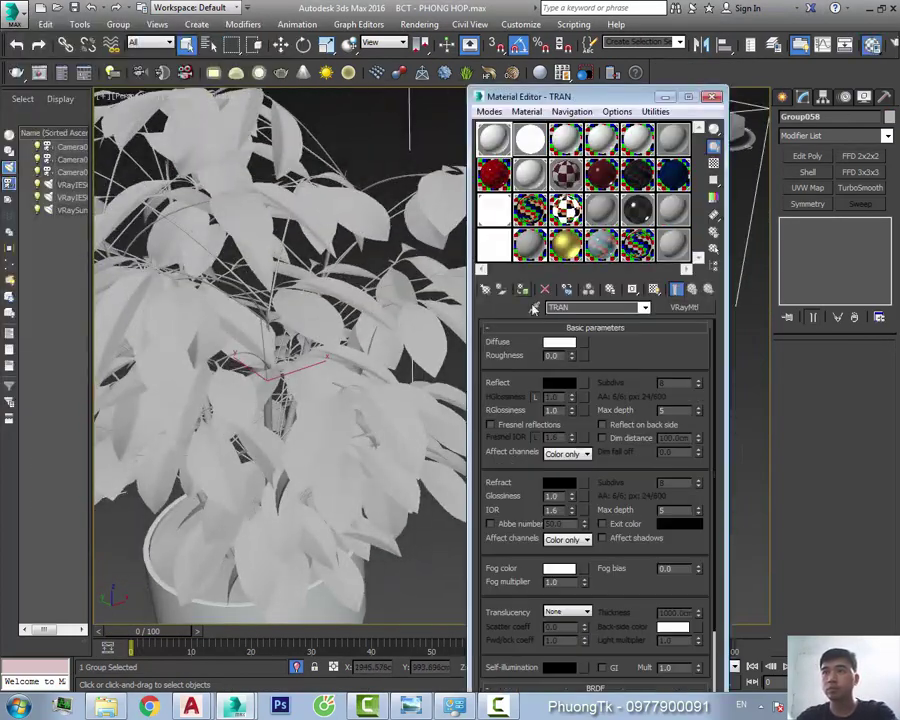
Browse through recent folders to the Do roi VP library and pick the cay trau ba plant
left_click(580, 374)
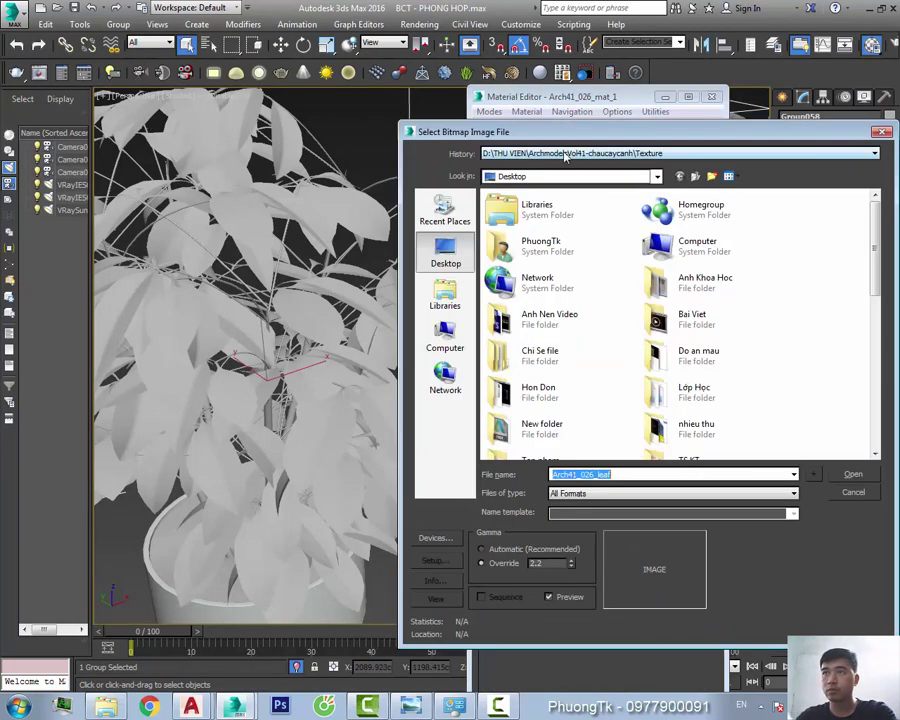
left_click(564, 155)
left_click(540, 175)
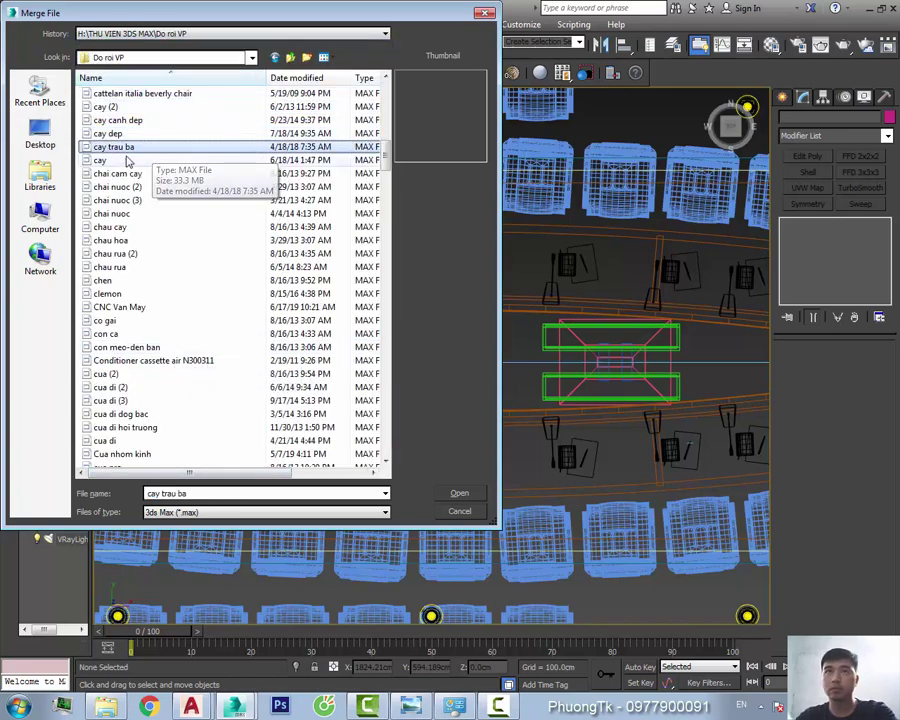
Merge the cay trau ba plant file into the scene and inspect it in the front view
left_click(459, 493)
left_click(507, 500)
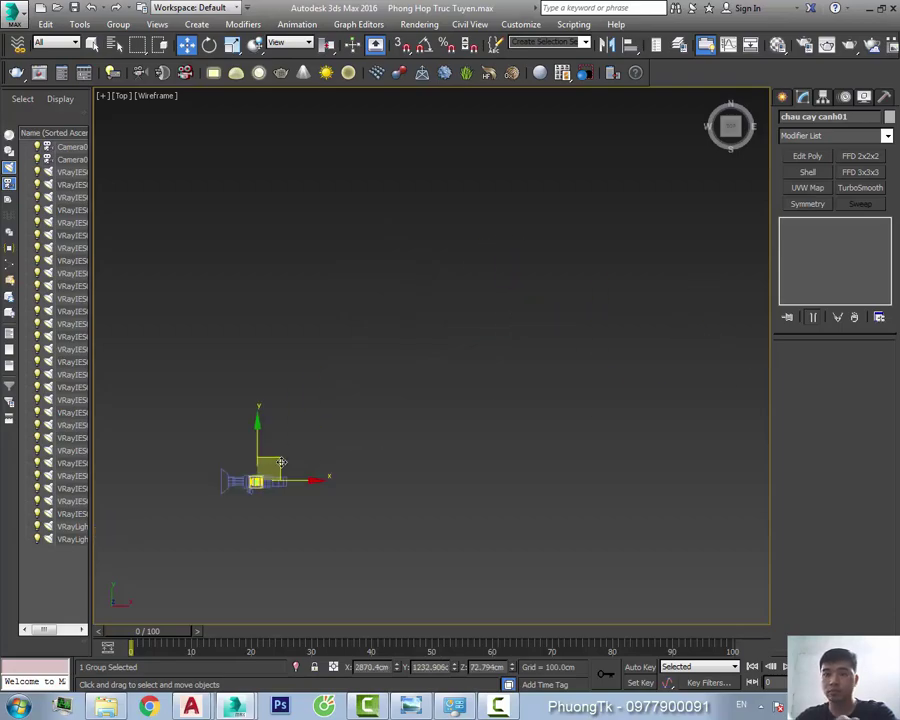
key("ctrl+alt+z")
scroll(440, 400, "up", 5)
scroll(372, 415, "up", 4)
key("f")
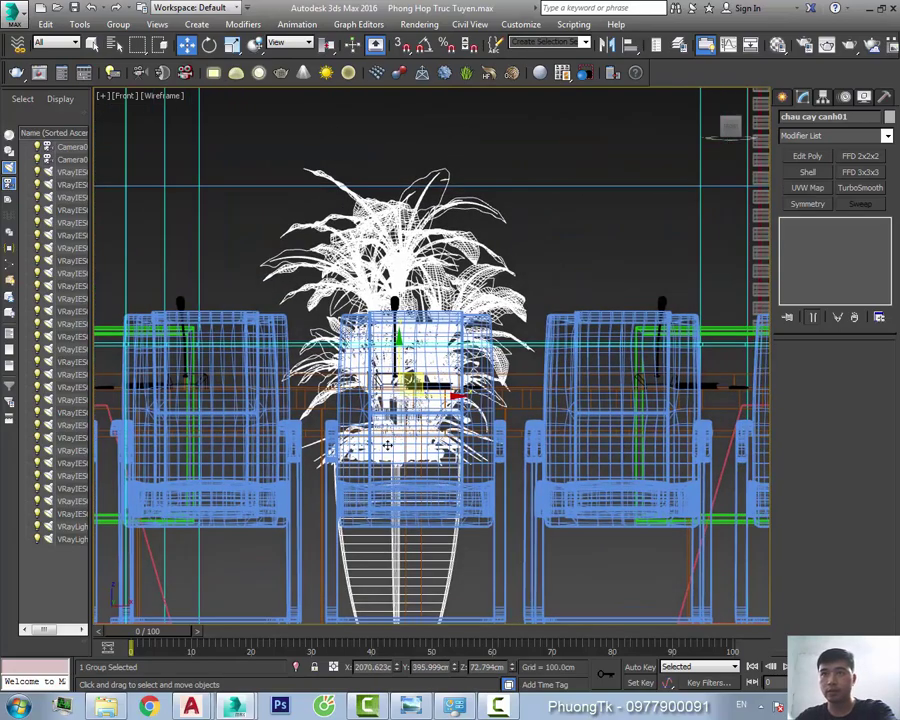
key("F3")
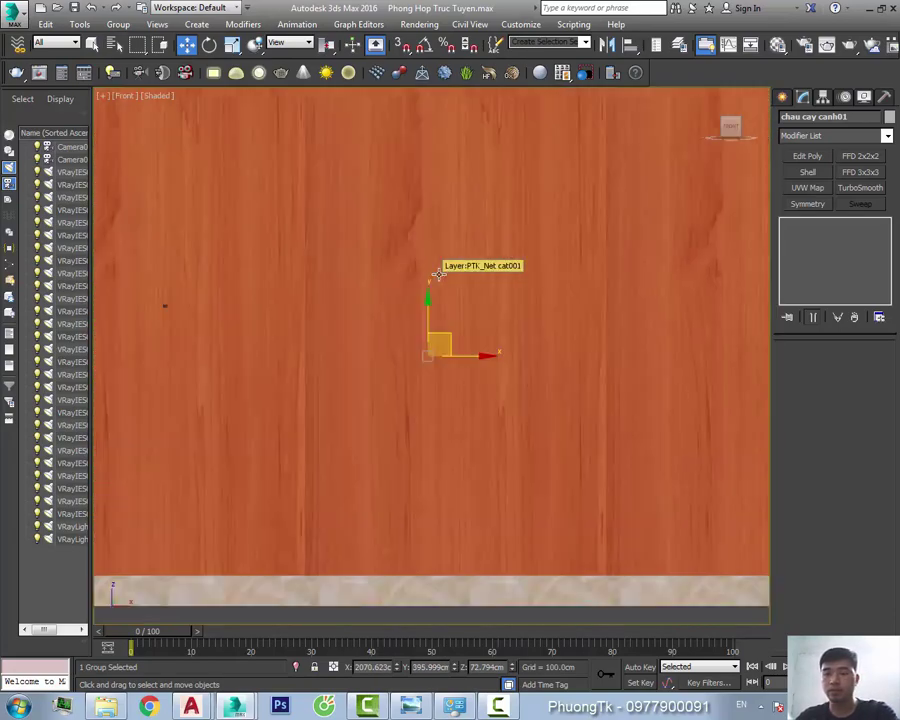
key("F3")
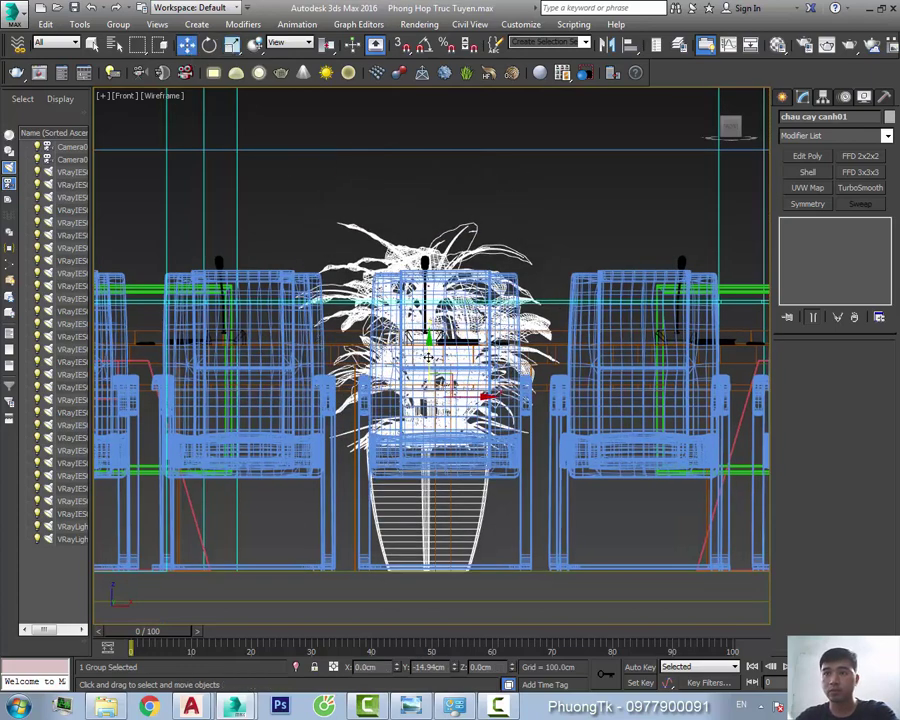
Isolate the plant and view it shaded in perspective
key("alt+q")
key("t")
middle_click_drag(502, 396, 440, 330, "alt")
key("F3")
key("p")
Relink the Arch41_063_leaf texture for the leaf material and a bitmap for the pot material
key("m")
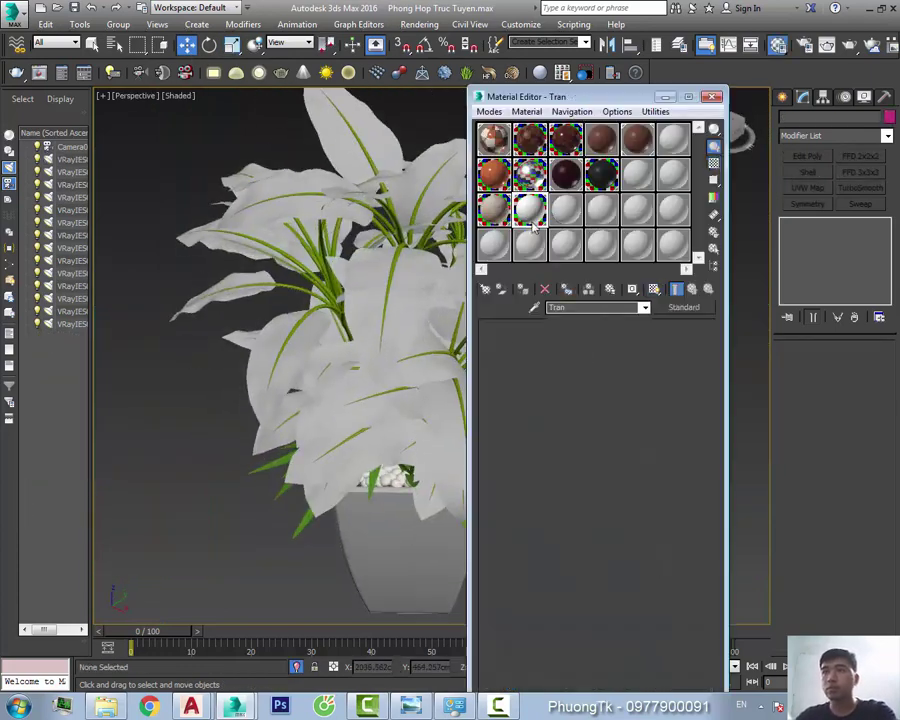
left_click(535, 228)
left_click(584, 344)
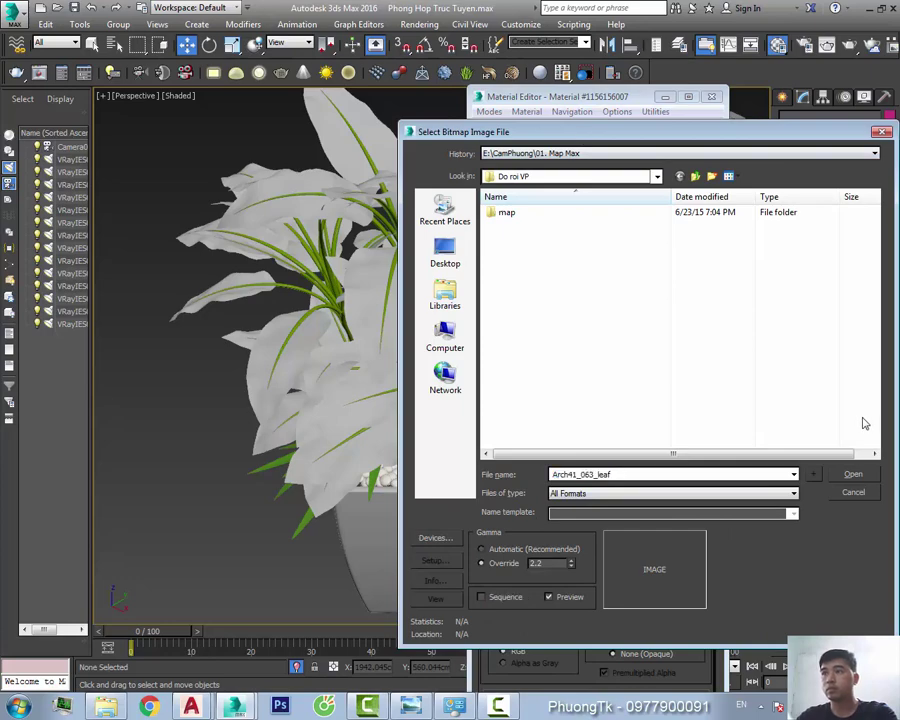
key("Return")
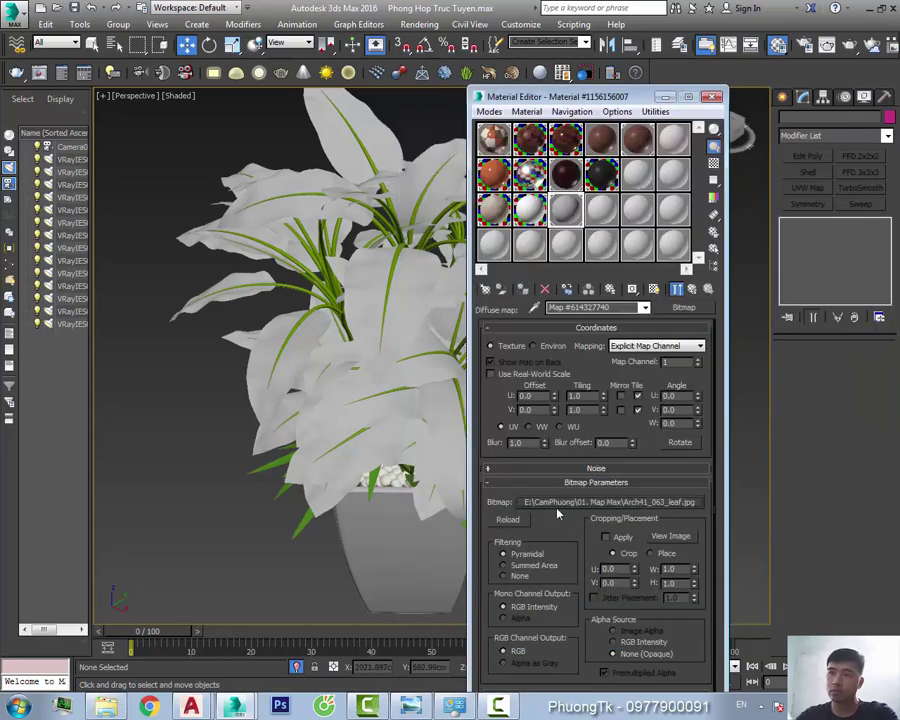
left_click(617, 502)
key("Return")
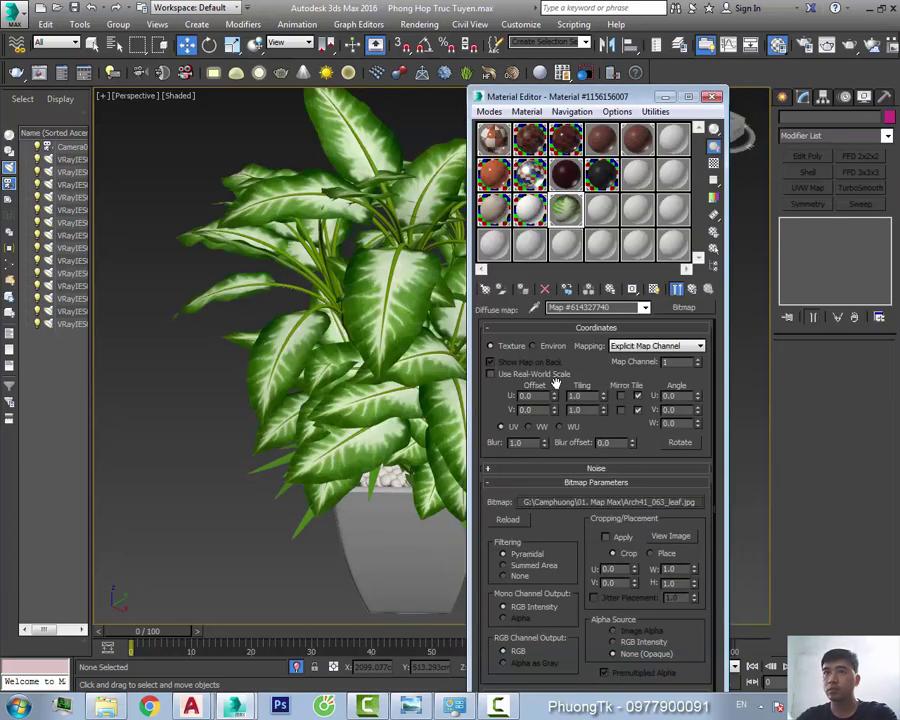
left_click(617, 502)
key("Return")
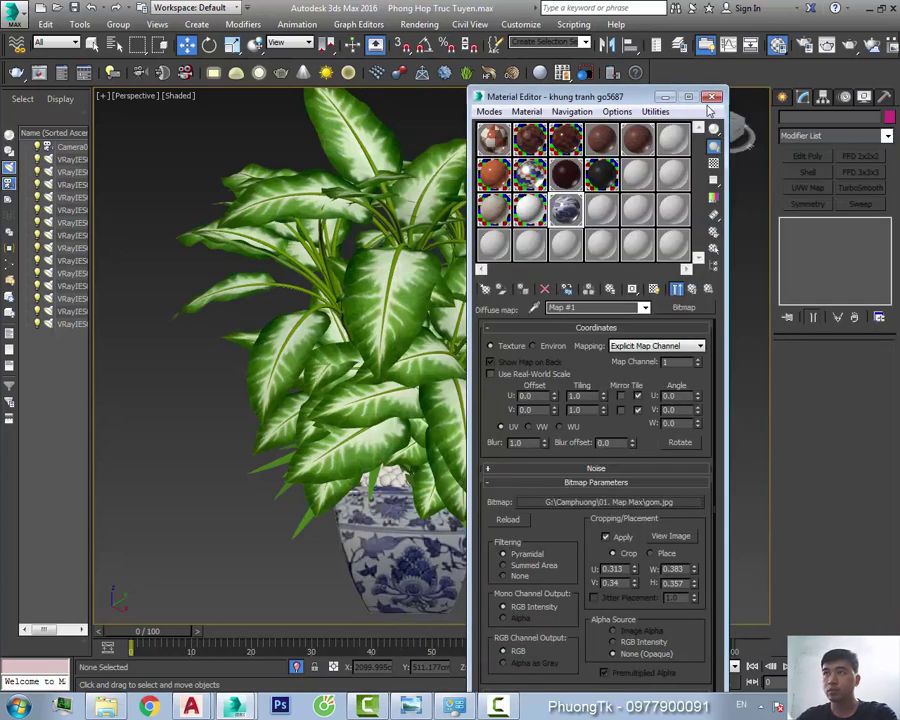
left_click(712, 96)
Exit isolation and check the plant at the table's centre in camera and top views
key("c")
key("alt+q")
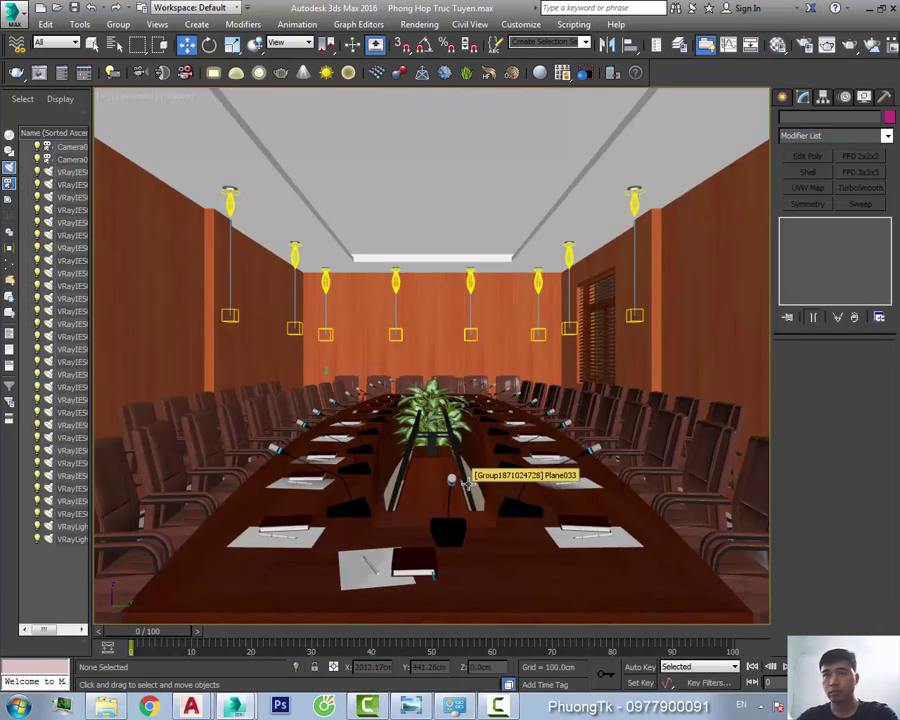
key("t")
scroll(464, 434, "up", 5)
scroll(618, 363, "up", 2)
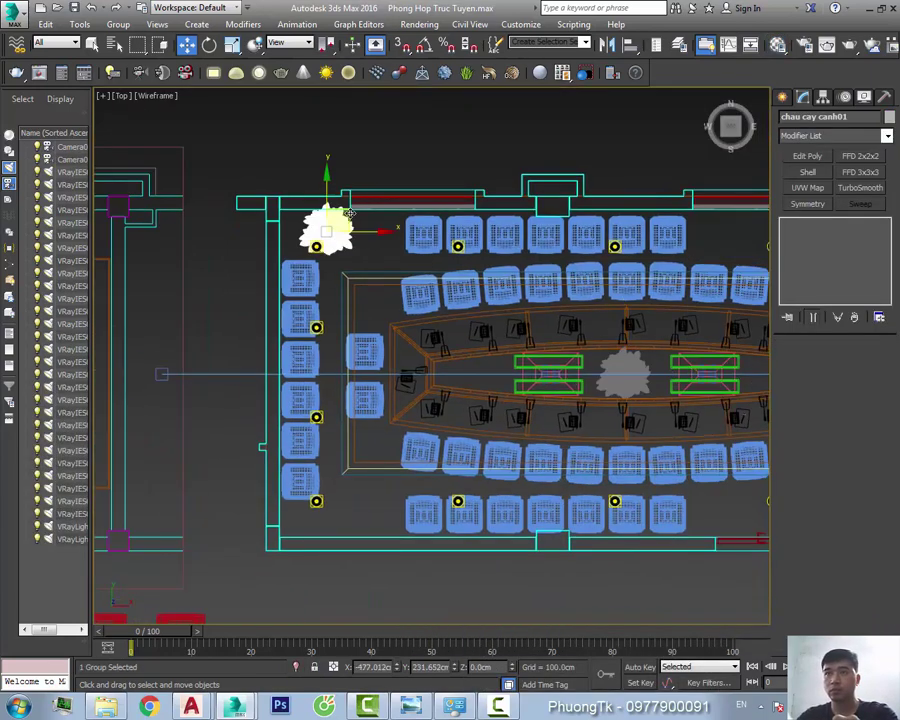
Merge the cay trau ba potted plant model into the scene
left_click_drag(350, 213, 646, 356)
left_click(14, 15)
left_click(140, 112)
type("cay")
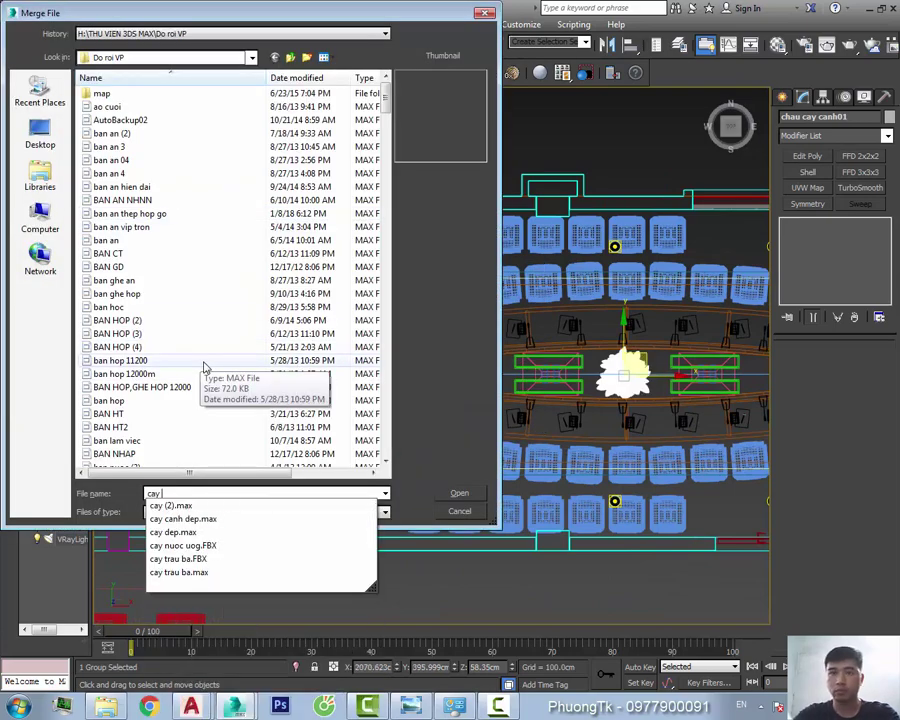
left_click(200, 572)
left_click(507, 503)
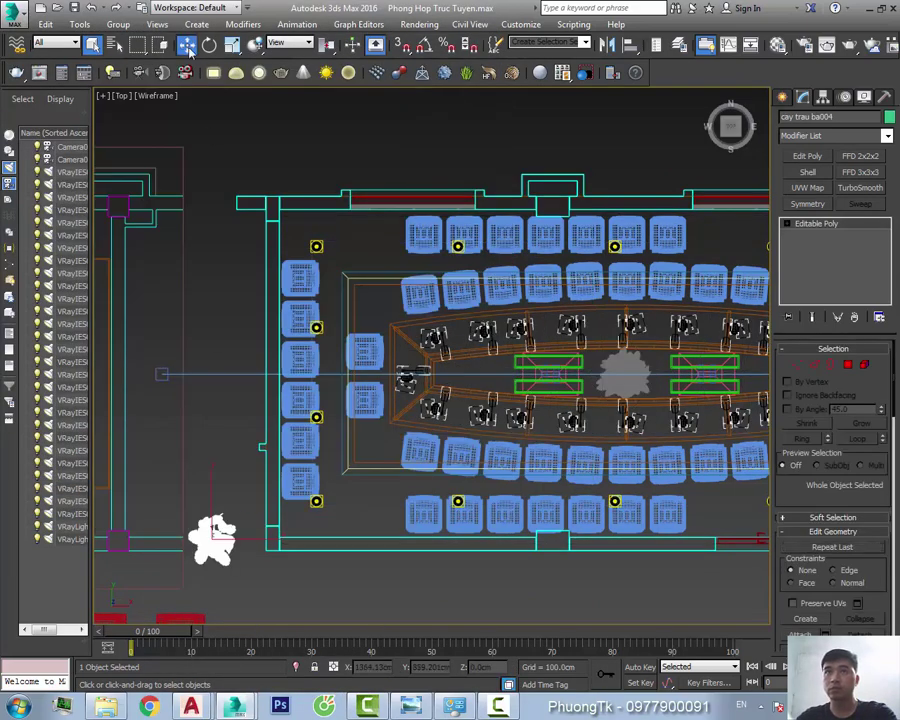
Clone the plant into the bottom-left corner, then select a single seat inside the seat group
left_click_drag(320, 207, 320, 490, "shift")
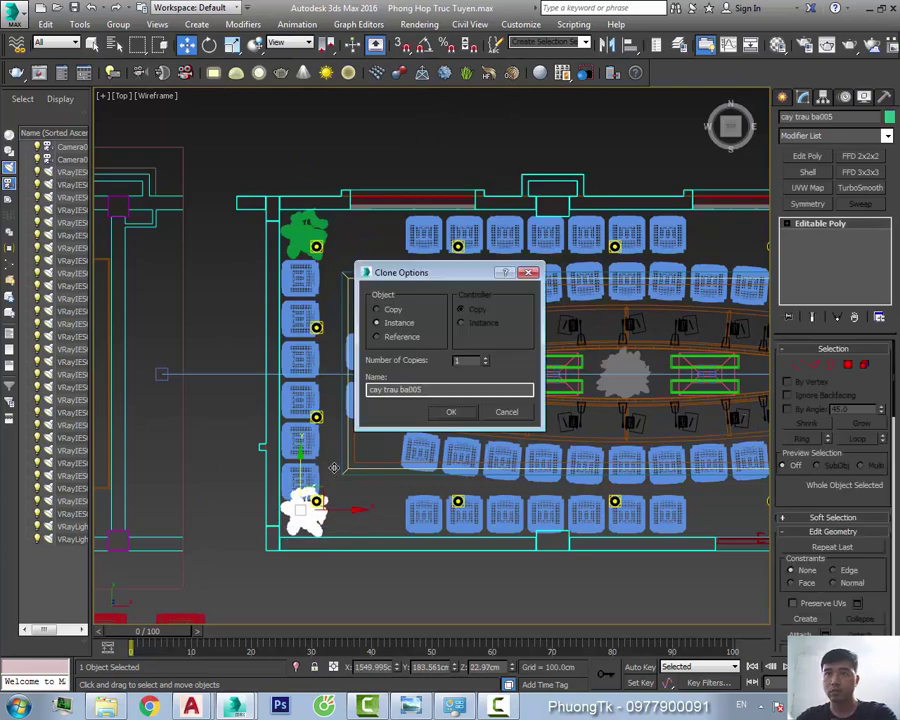
left_click(452, 410)
left_click(313, 455)
left_click(313, 455)
left_click(118, 24)
left_click(130, 76)
left_click(298, 483)
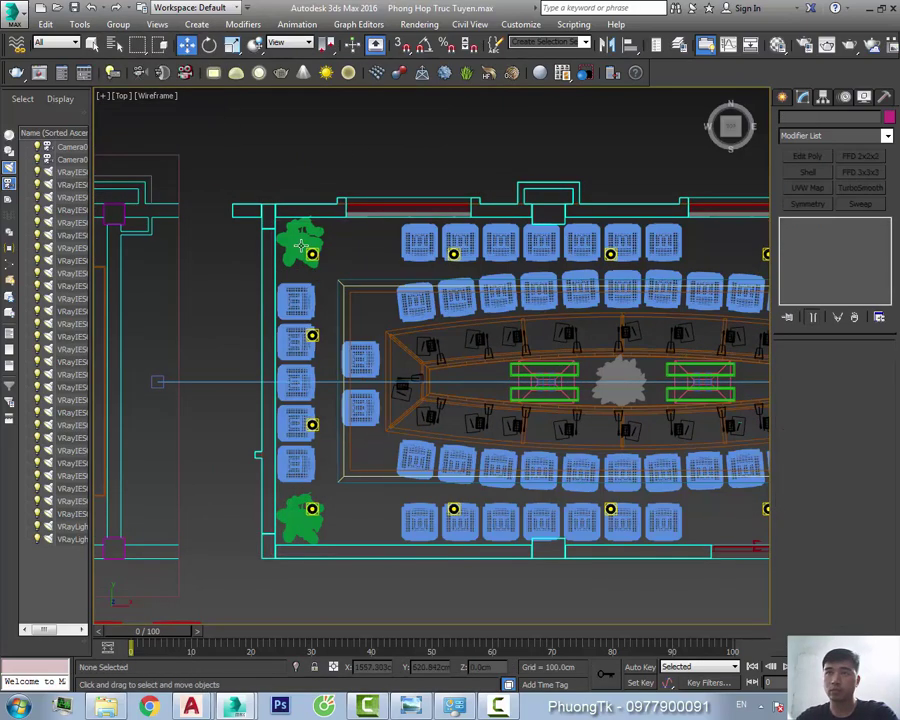
Copy the bottom-left plant over to stand beside the right wall
left_click(300, 515)
scroll(184, 447, "down", 3)
left_click_drag(292, 468, 484, 375, "shift")
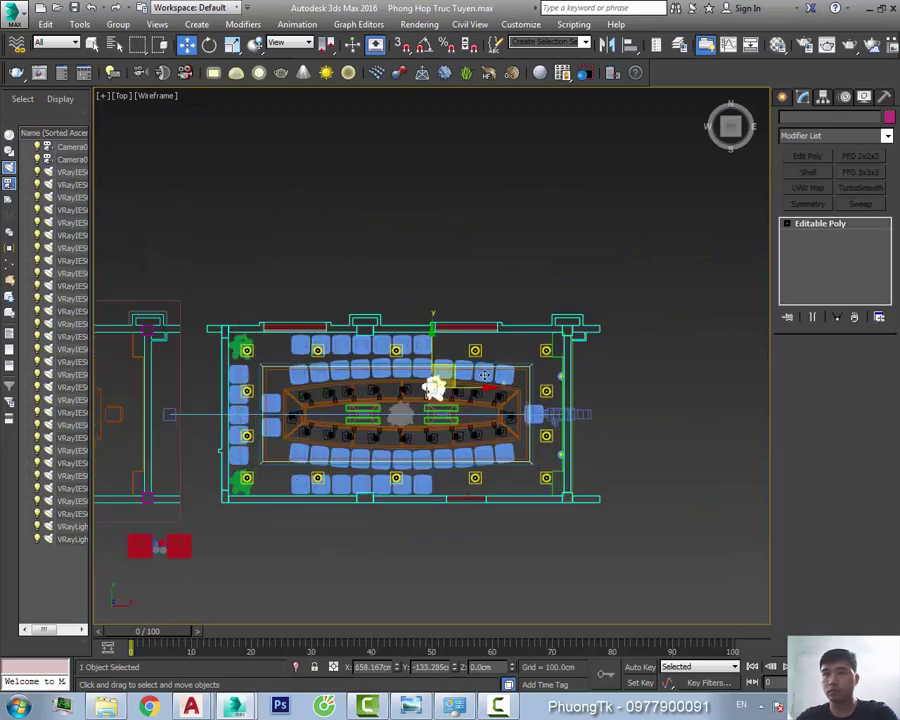
left_click_drag(571, 357, 551, 366, "shift")
left_click(448, 408)
scroll(510, 450, "up", 1)
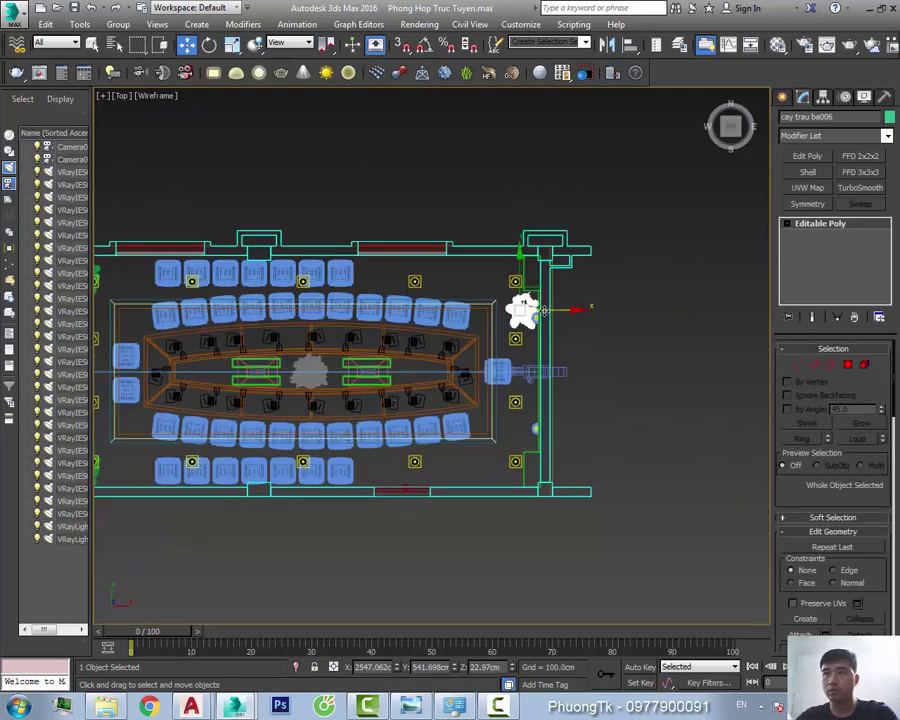
scroll(505, 480, "up", 2)
scroll(502, 520, "up", 2)
Rotate the plant, then check the room through the camera in shaded and wireframe views
key("e")
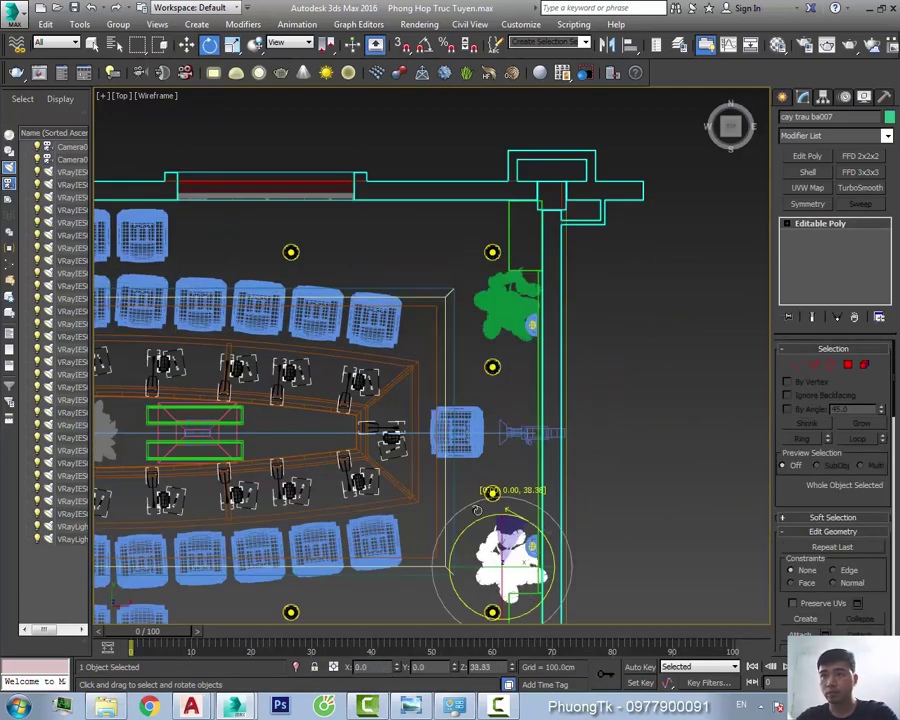
key("c")
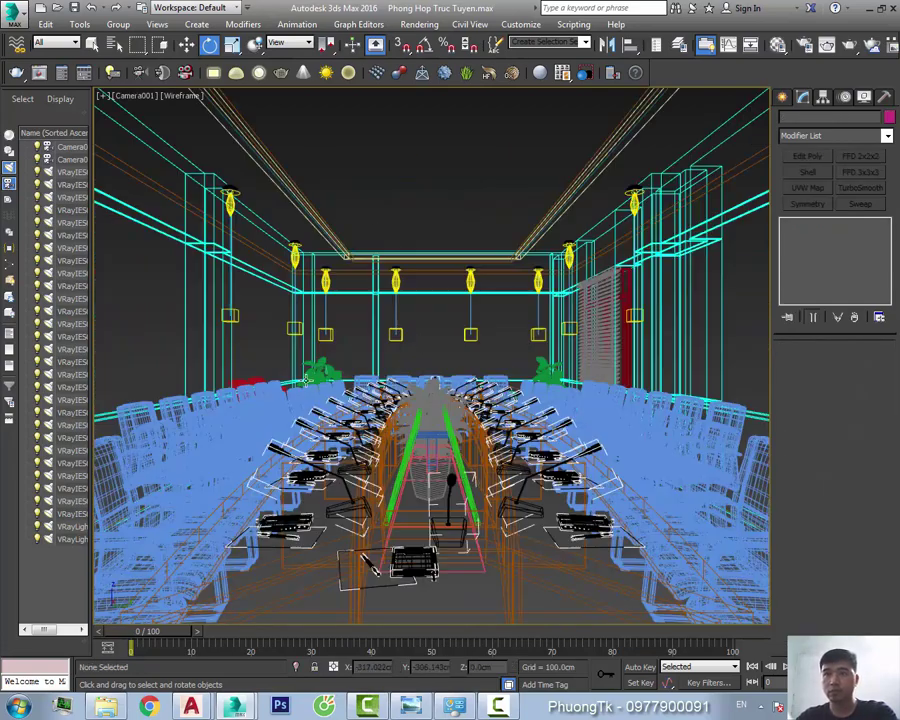
key("F3")
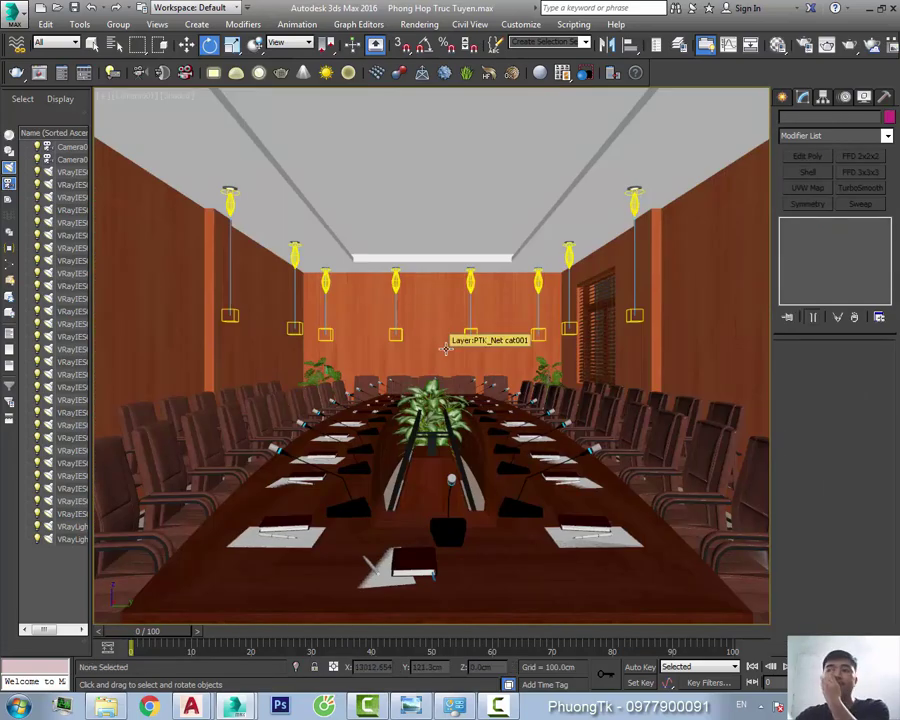
key("t")
key("F3")
key("c")
key("F3")
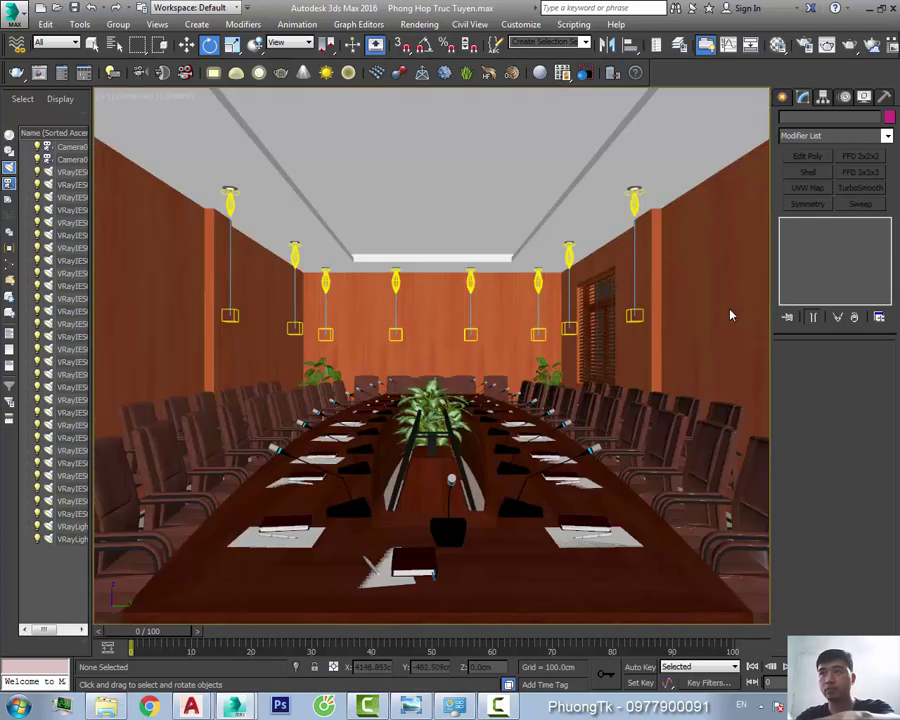
key("t")
key("F3")
Isolate the walls and ceiling frame and remove the stray circle shape
left_click(294, 667)
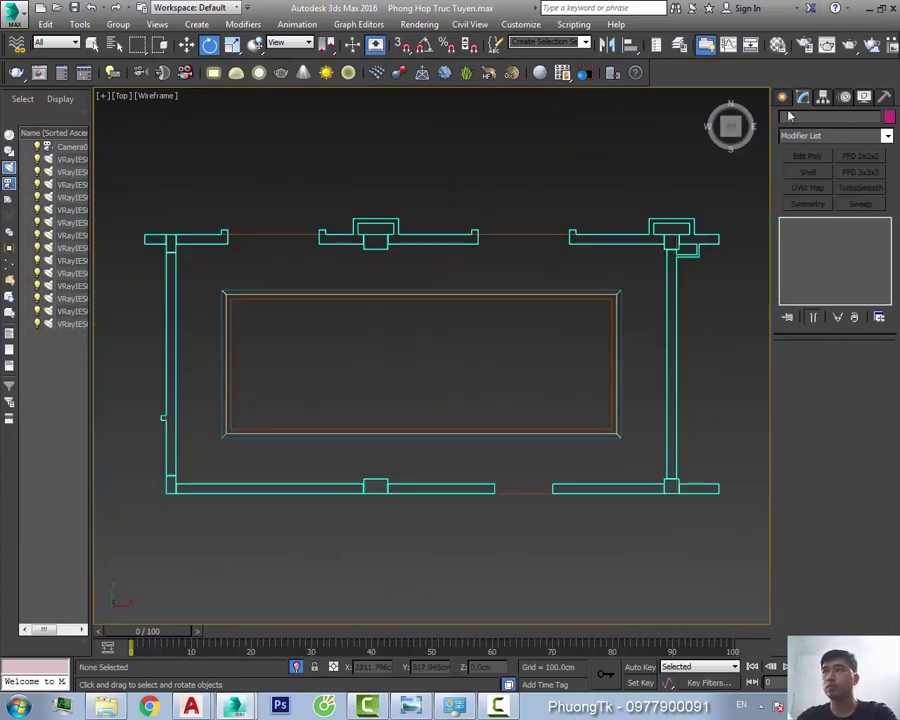
key("Delete")
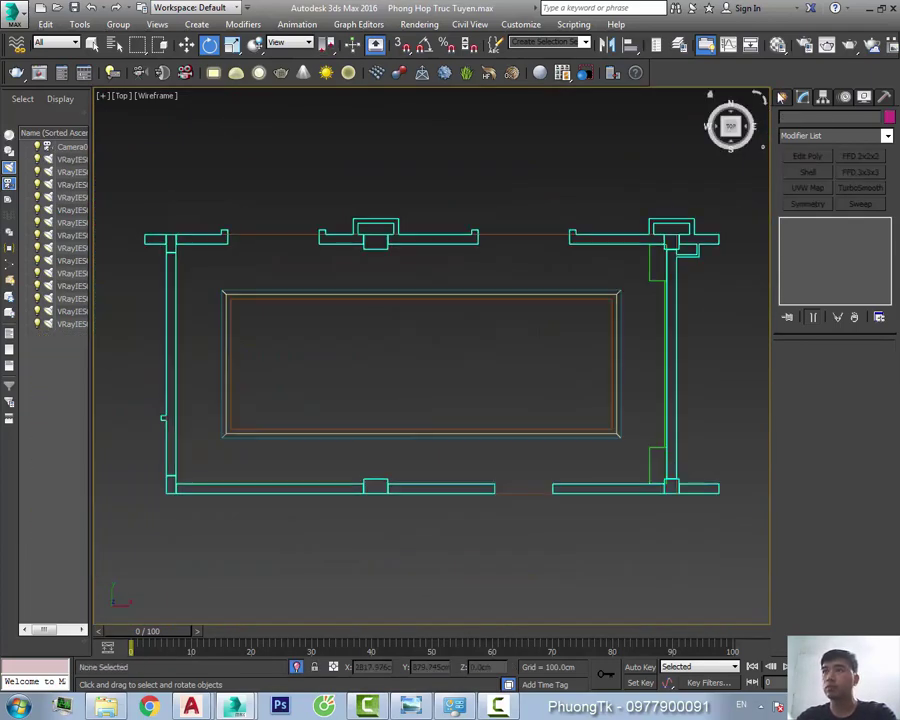
left_click(782, 97)
left_click(803, 119)
Draw a Line spline with vertices along the wall corners
left_click(803, 198)
scroll(197, 198, "up", 5)
left_click(197, 197)
scroll(680, 288, "down", 2)
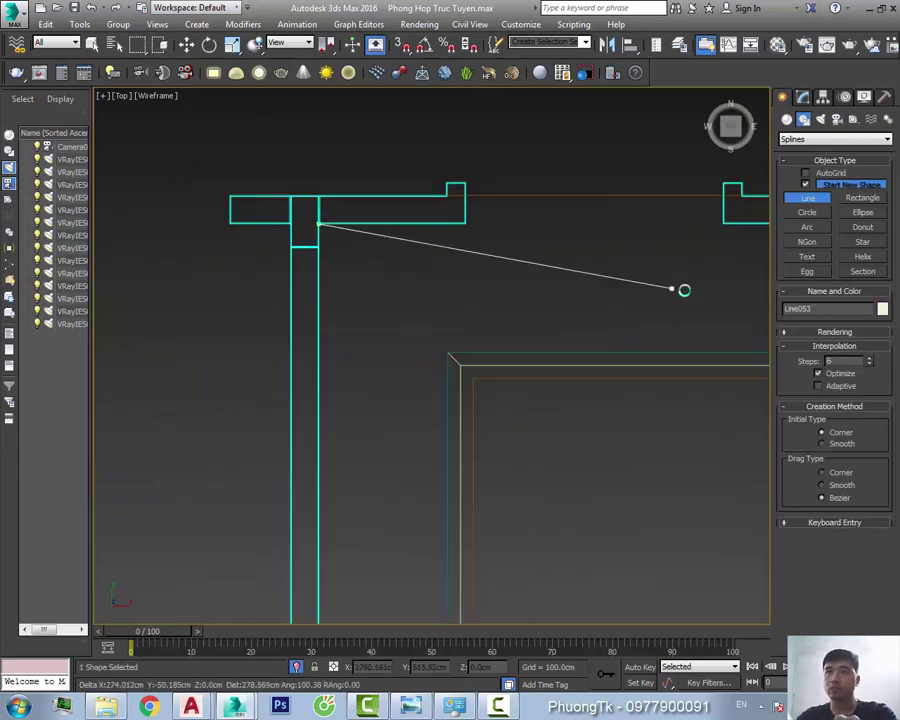
scroll(390, 322, "up", 3)
left_click(409, 271)
scroll(404, 314, "up", 3)
left_click(330, 430)
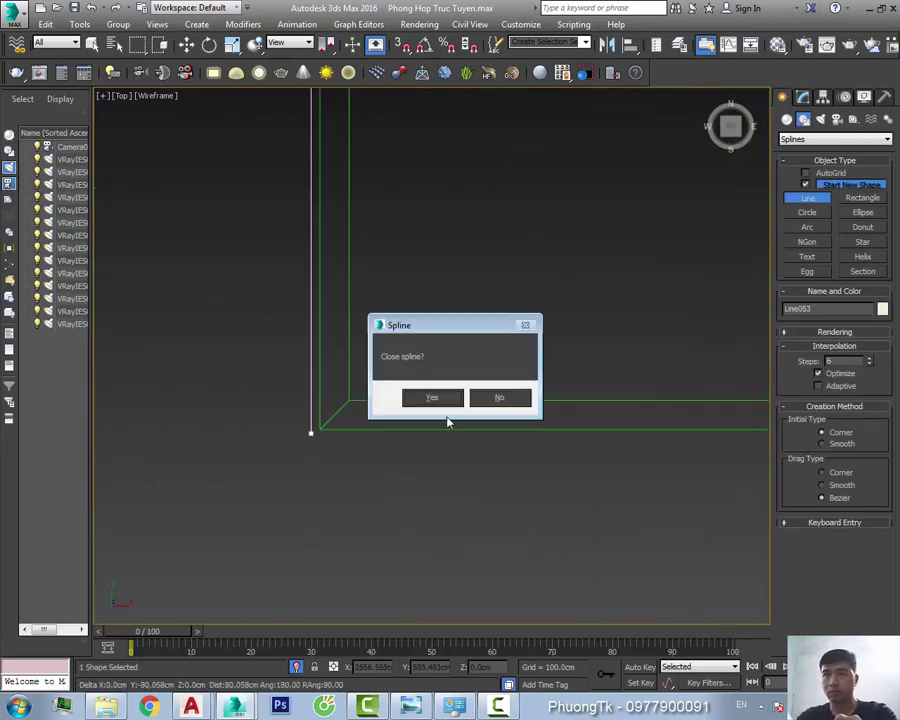
left_click(498, 396)
left_click(619, 416)
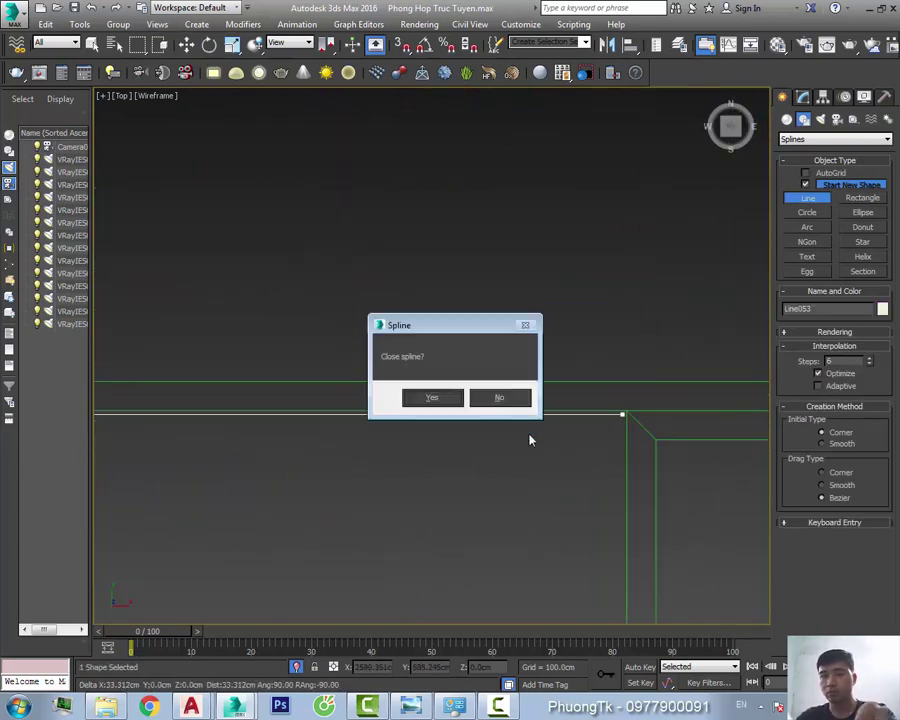
left_click(499, 397)
Continue the spline around the remaining wall corners and finish the wall outline
scroll(548, 484, "down", 5)
scroll(495, 330, "up", 4)
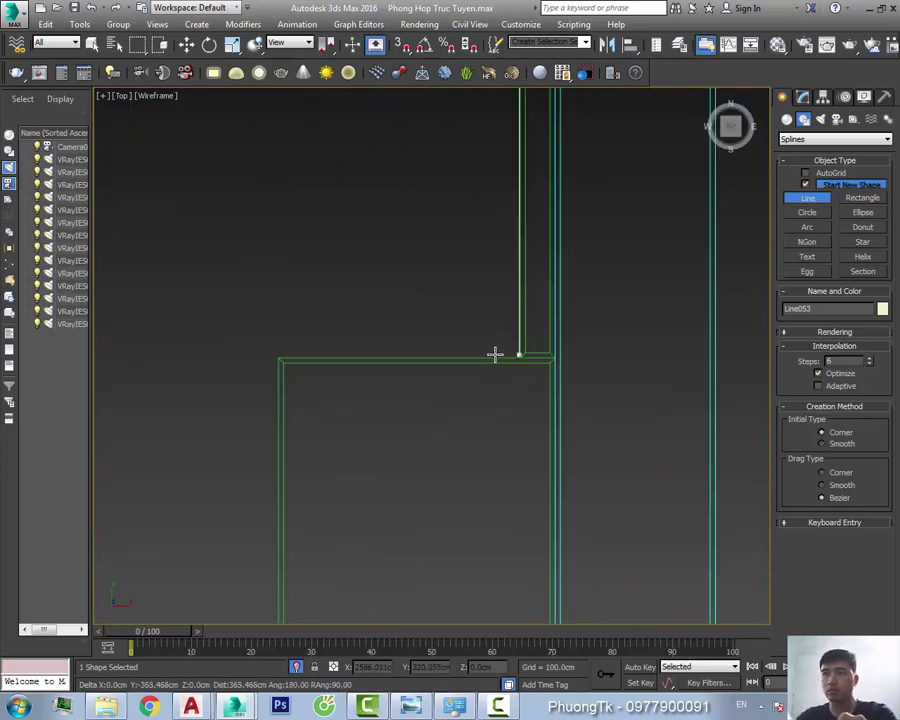
middle_click_drag(494, 354, 412, 342)
scroll(412, 342, "down", 3)
scroll(432, 388, "up", 3)
scroll(416, 406, "up", 2)
middle_click_drag(416, 406, 578, 427)
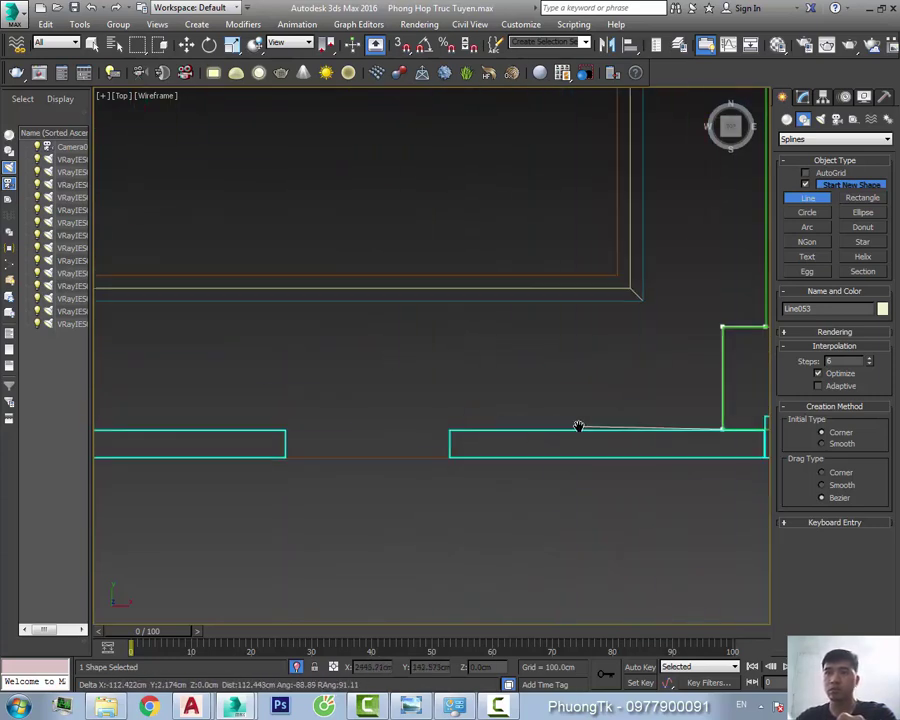
scroll(468, 430, "up", 5)
scroll(329, 448, "down", 3)
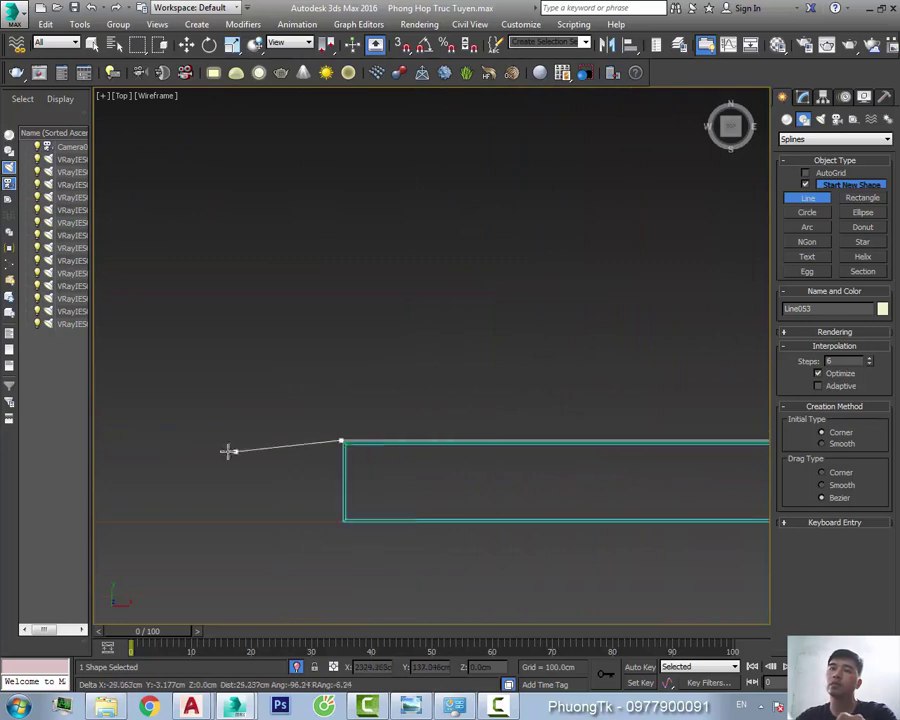
scroll(520, 450, "down", 3)
scroll(398, 468, "up", 3)
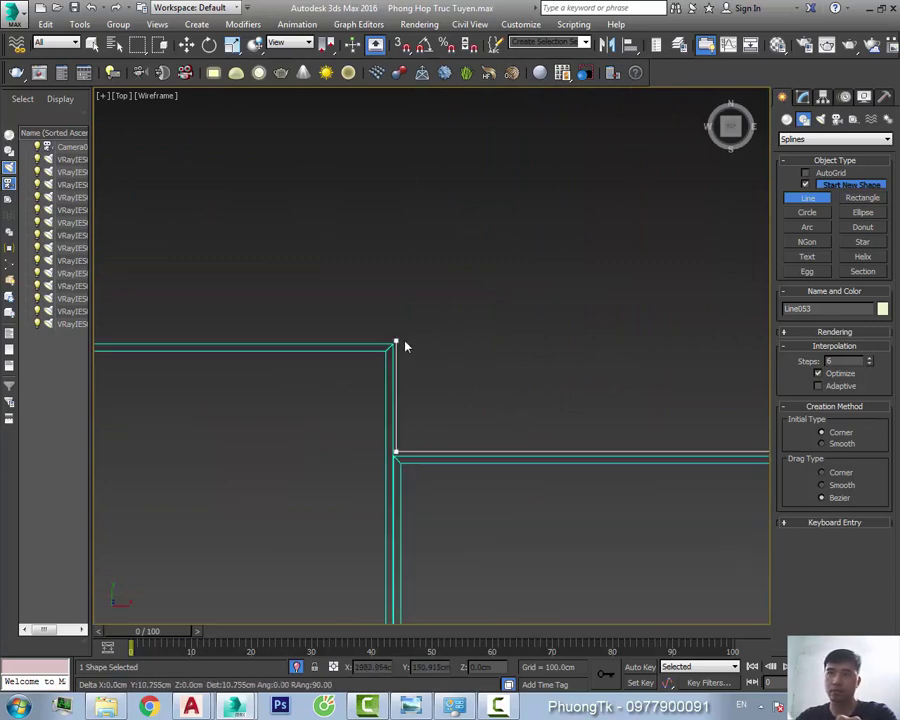
scroll(405, 346, "down", 3)
scroll(382, 432, "up", 3)
middle_click_drag(382, 432, 589, 446)
scroll(440, 440, "up", 2)
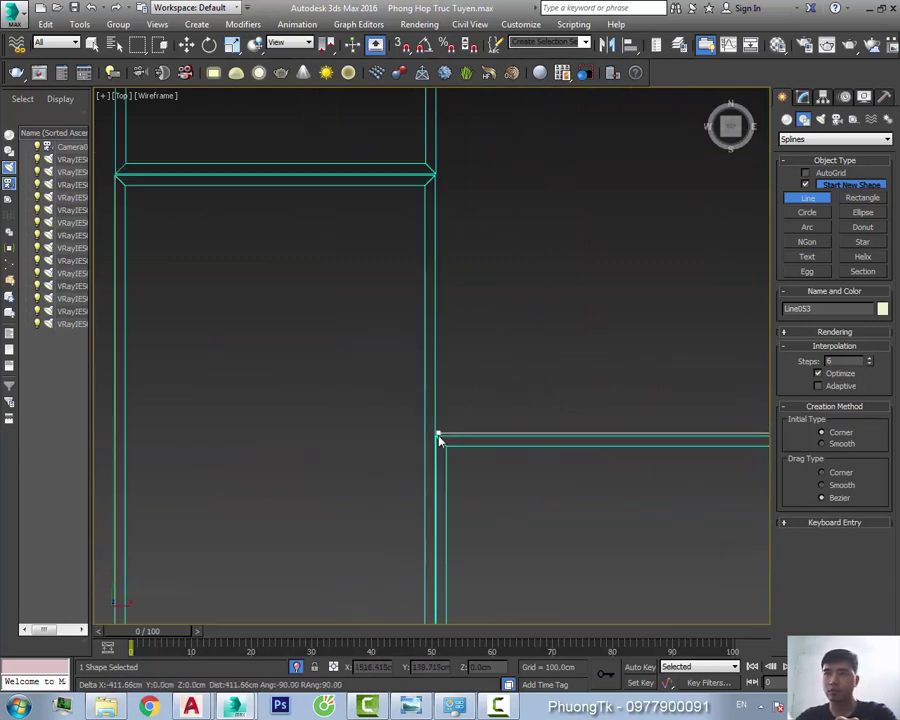
key("f")
key("e")
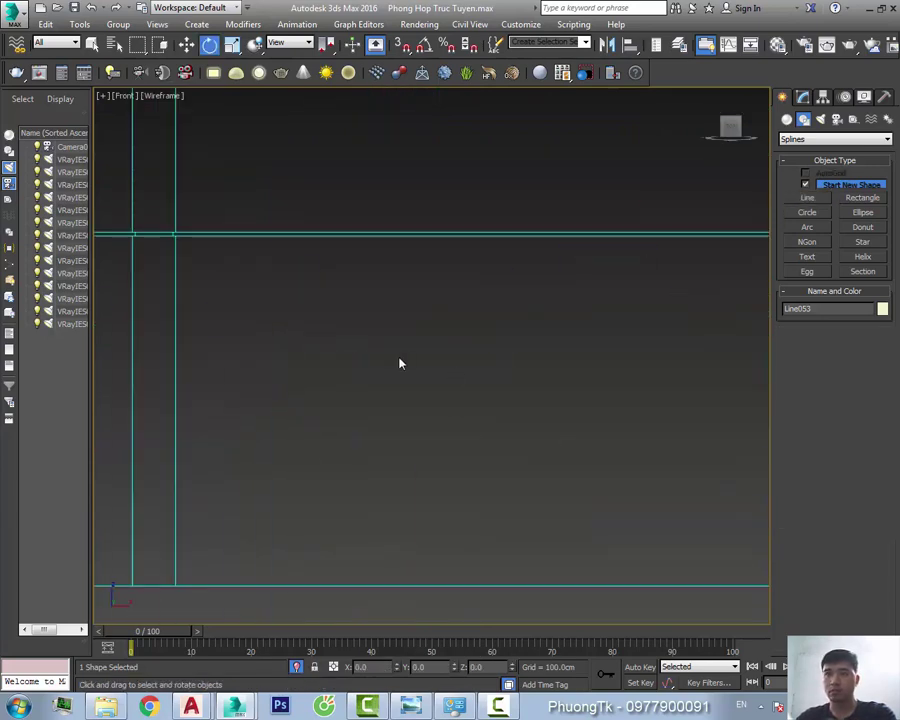
scroll(399, 363, "down", 5)
key("w")
middle_click_drag(432, 332, 430, 392)
key("t")
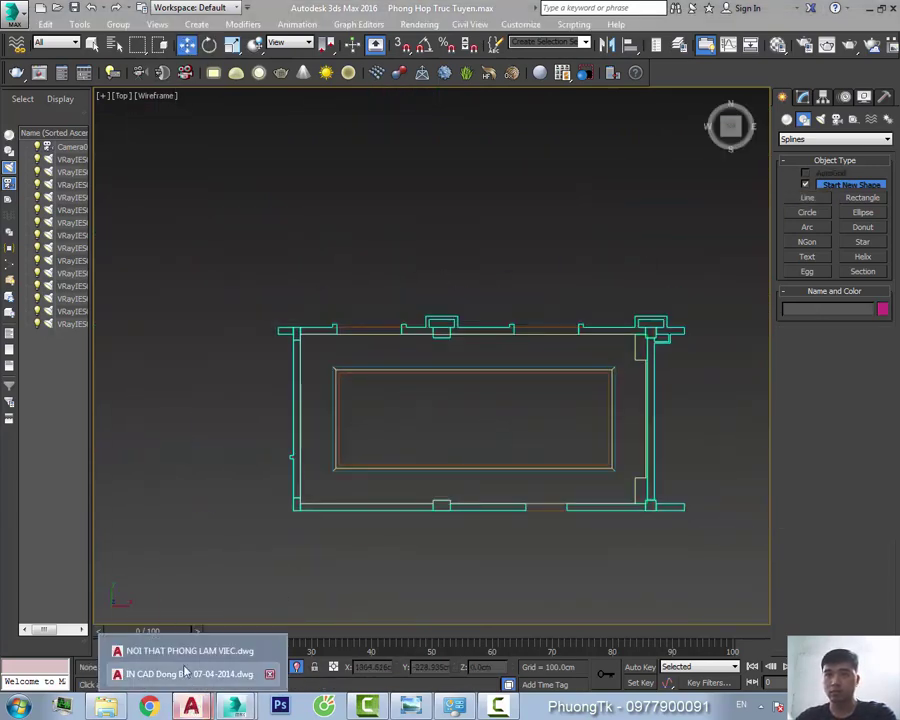
In AutoCAD's nep phao drawing, WBLOCK the cornice profile out as a block file
left_click(185, 672)
left_click(70, 44)
left_click(444, 386)
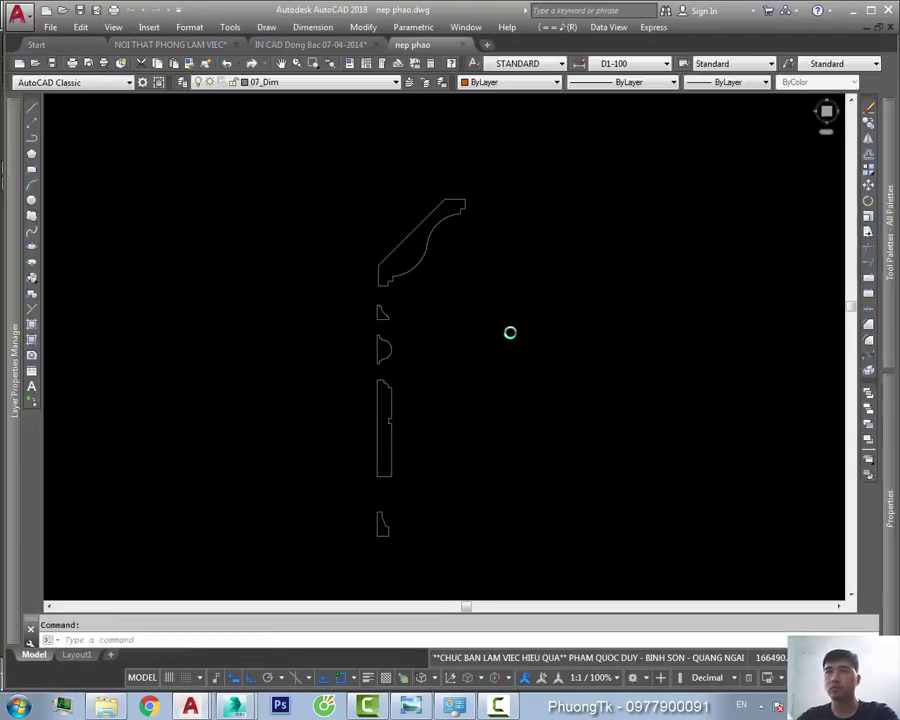
type("w")
key("Return")
key("Return")
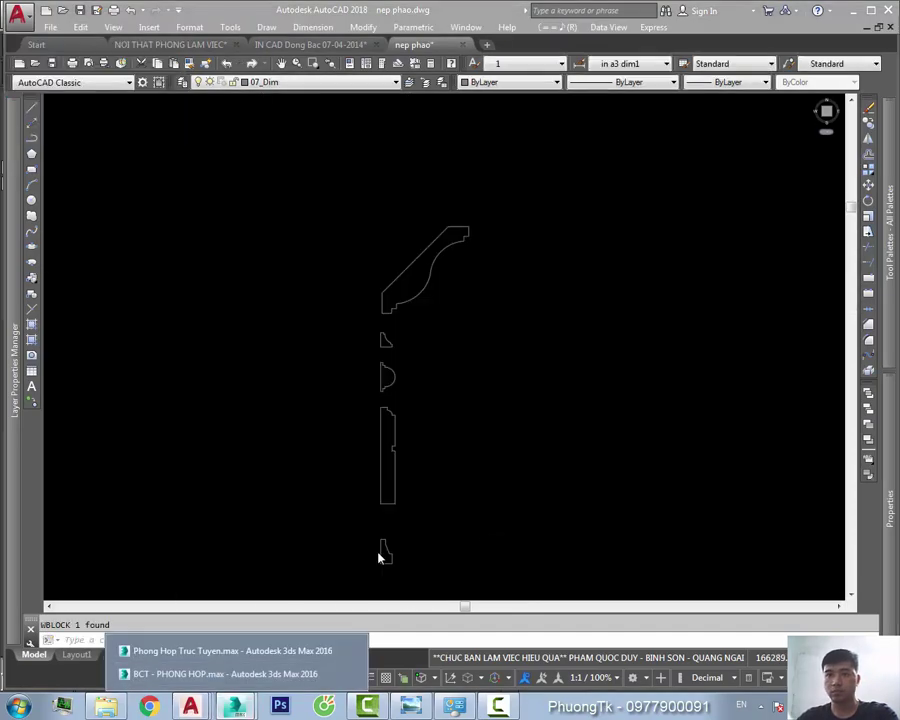
Back in 3ds Max, bring up the Import > Merge file dialog
left_click(220, 646)
left_click(15, 15)
left_click(150, 98)
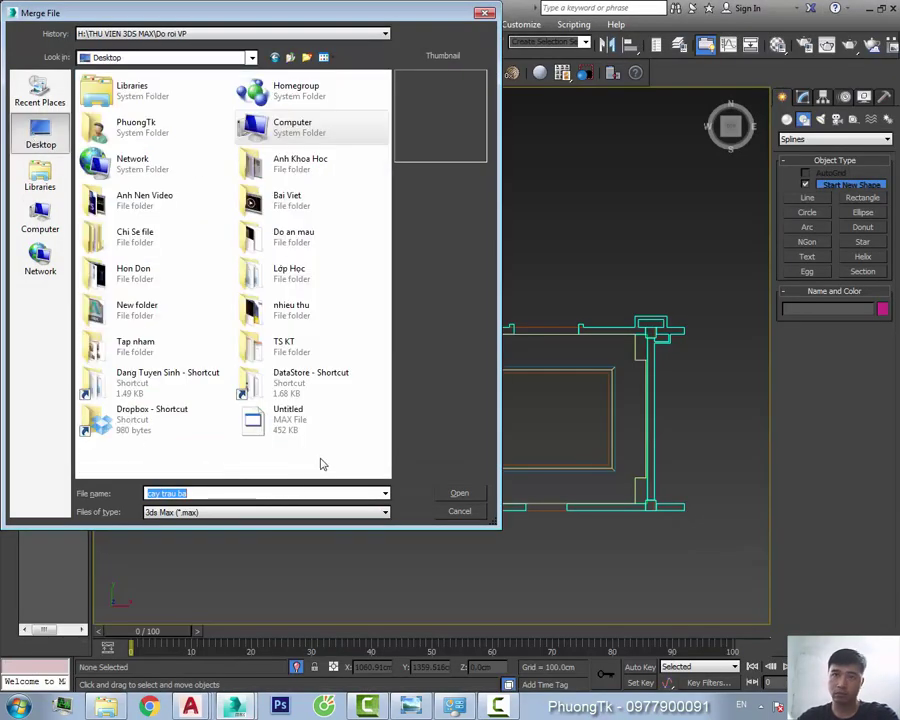
Open the new block drawing and WBLOCK the tall cornice profile out of AutoCAD
type("n")
left_click(251, 503)
key("Return")
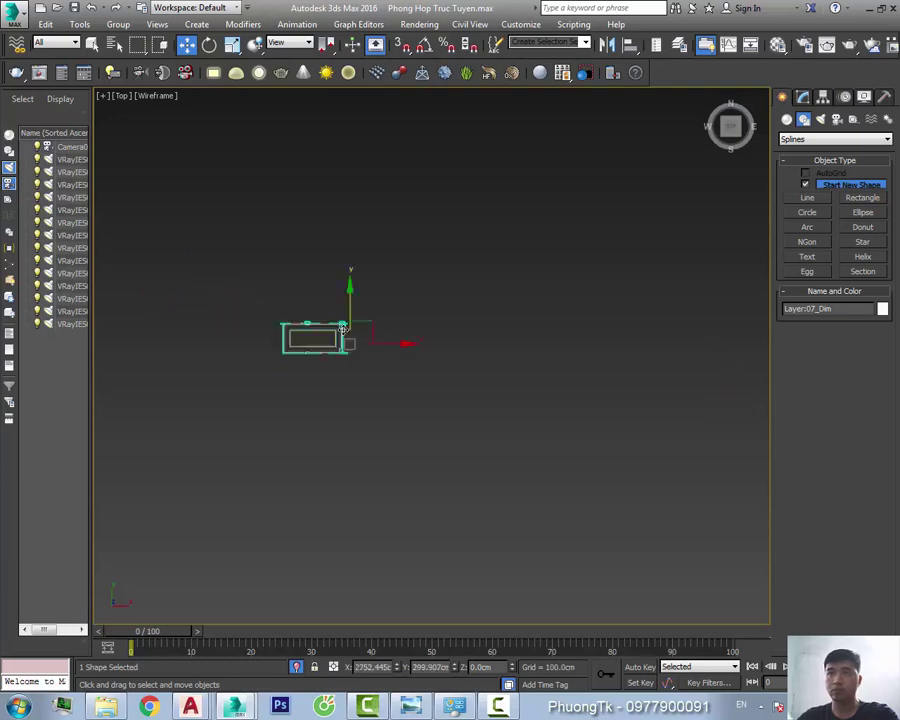
scroll(343, 330, "up", 3)
left_click(160, 672)
type("w")
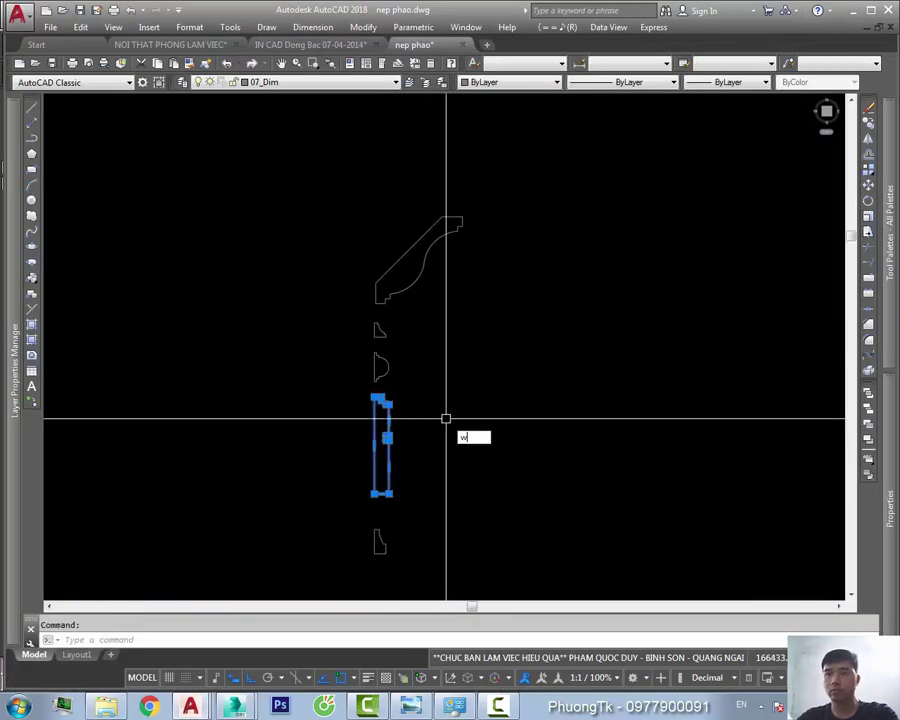
key("Return")
key("Return")
Import the exported profile block file into the 3ds Max scene beside the wall
left_click(180, 646)
key("alt+f")
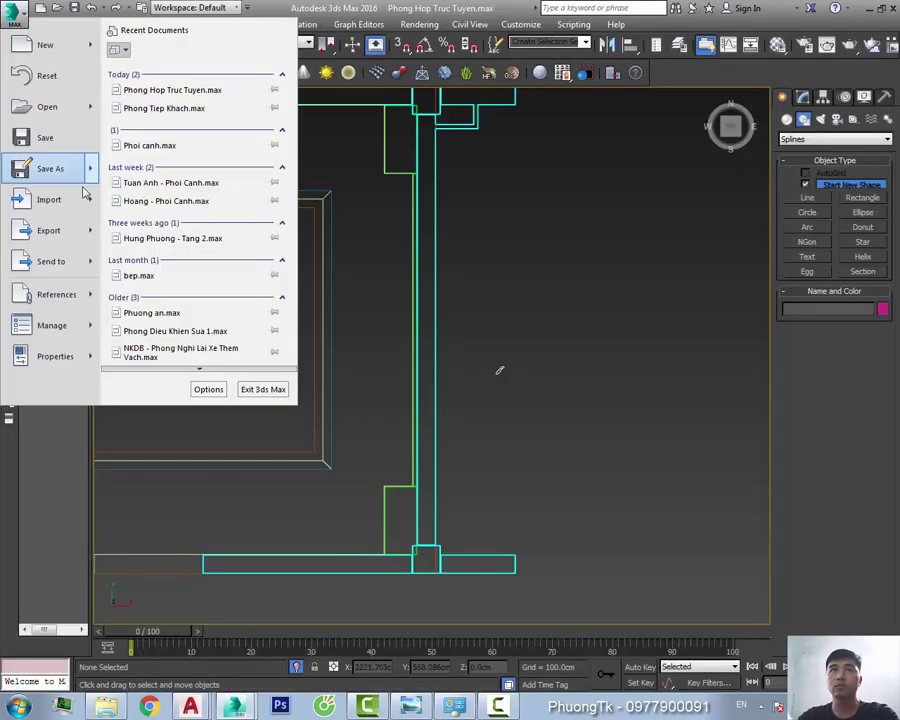
left_click(50, 199)
left_click(460, 486)
left_click(476, 542)
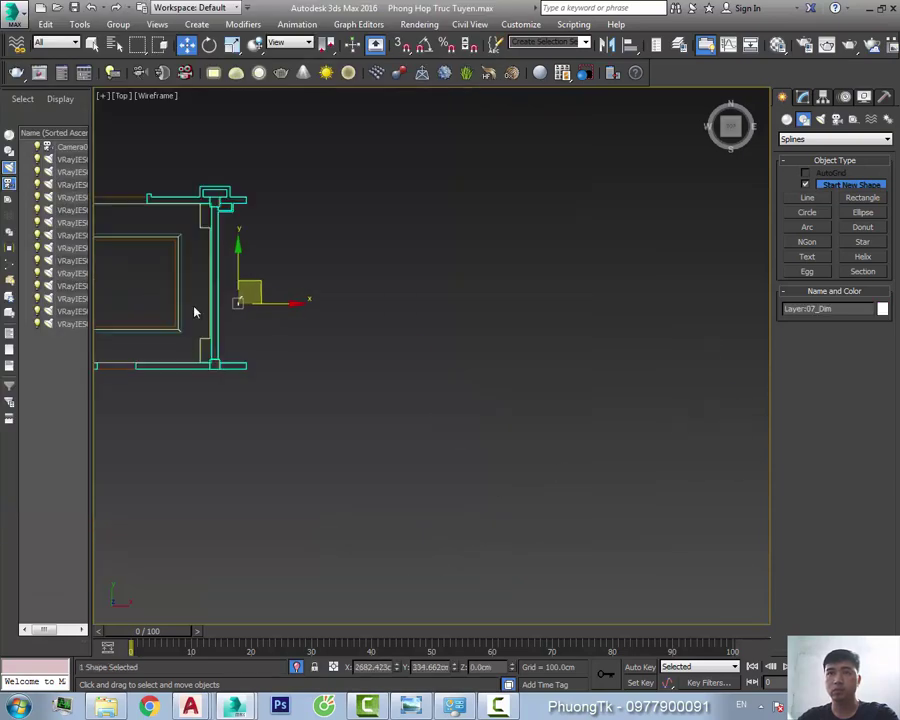
scroll(470, 444, "up", 3)
Apply a Sweep modifier to the wall trim line and review its sweep parameters
scroll(560, 490, "down", 3)
middle_click_drag(560, 490, 512, 518, "alt")
left_click(803, 97)
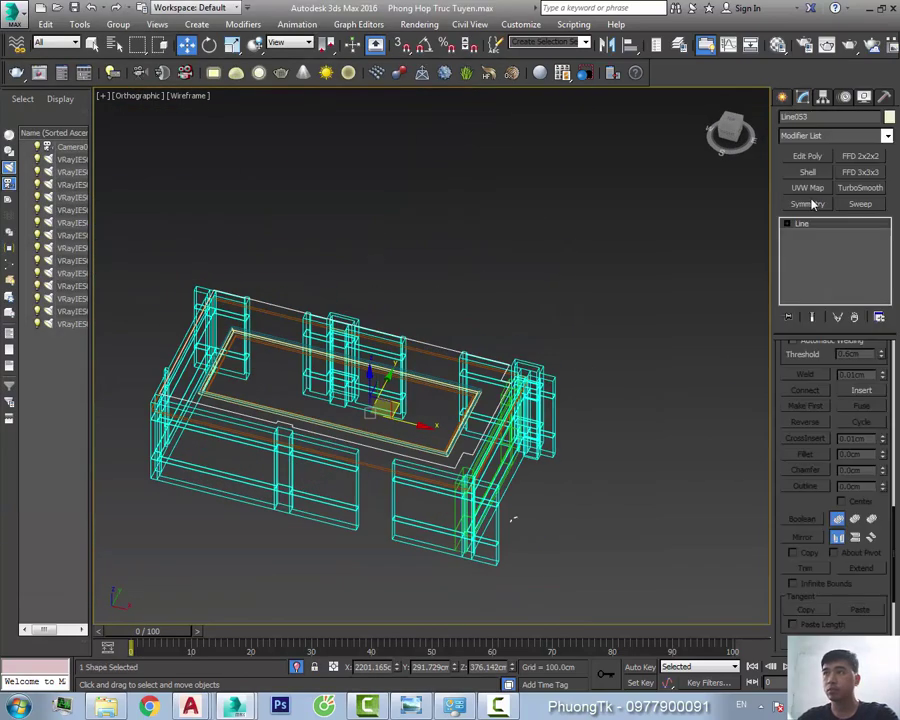
left_click(860, 204)
key("f")
key("w")
left_click(830, 546)
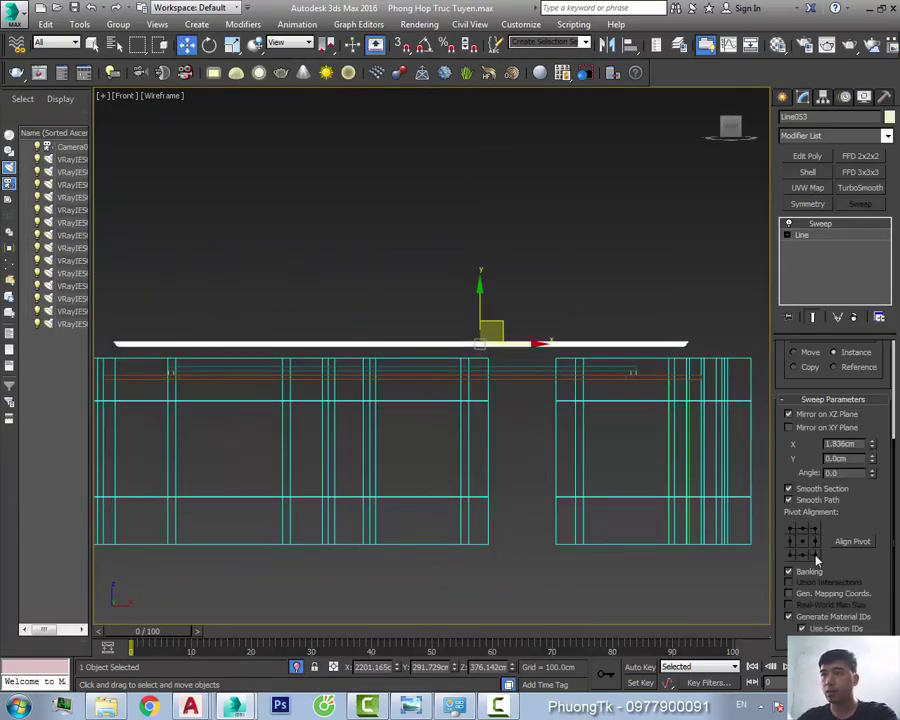
scroll(568, 375, "up", 3)
scroll(506, 445, "up", 3)
middle_click_drag(506, 445, 598, 361)
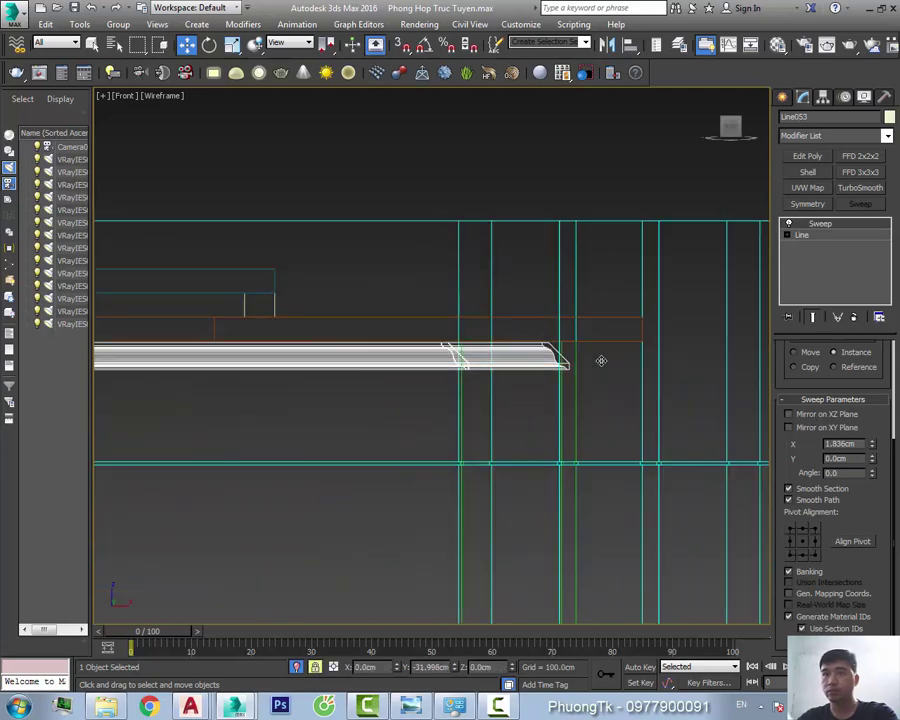
key("t")
scroll(490, 320, "up", 3)
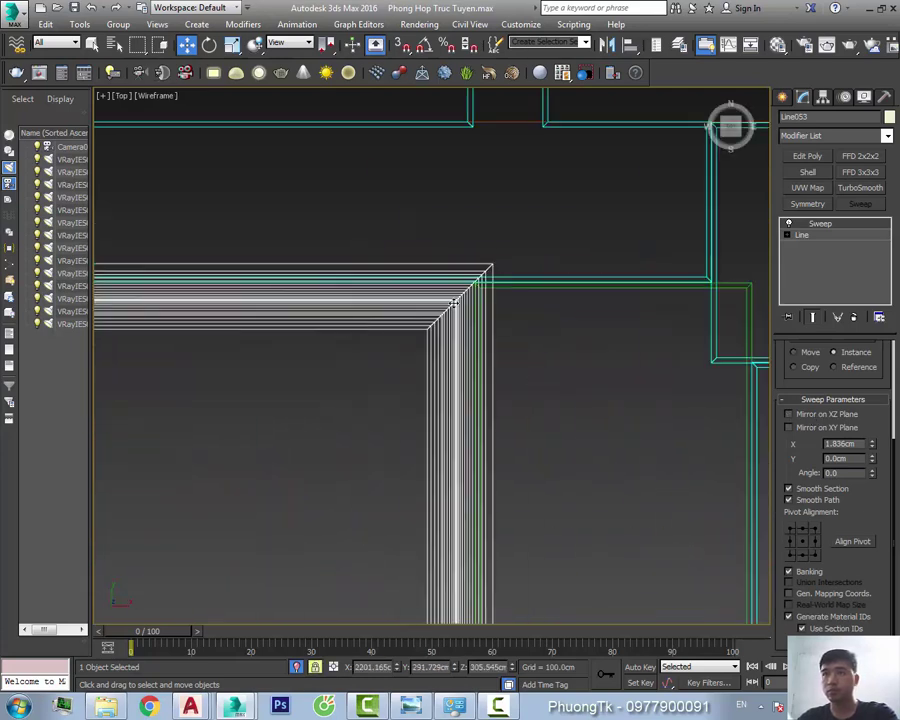
scroll(490, 320, "up", 2)
scroll(490, 320, "up", 2)
Add an Edit Poly modifier on top of the swept moulding and check its faces
left_click(807, 156)
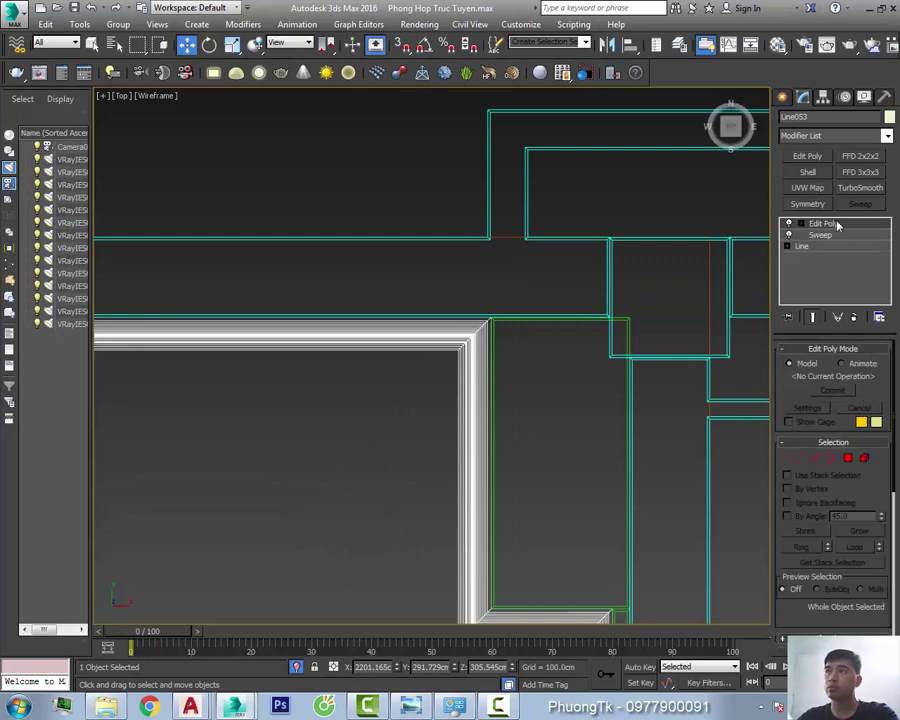
key("4")
key("ctrl+a")
left_click(550, 416)
key("z")
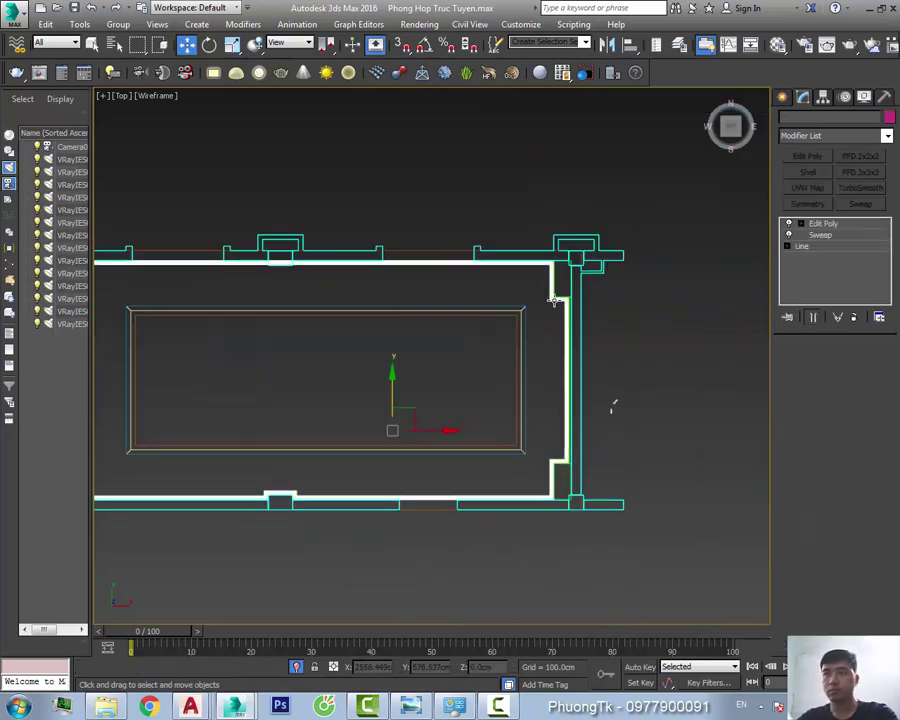
Clone the moulding lower down the wall in Front view and inspect it shaded in 3D
key("f")
scroll(504, 312, "down", 3)
left_click_drag(500, 266, 500, 426, "shift")
left_click(448, 408)
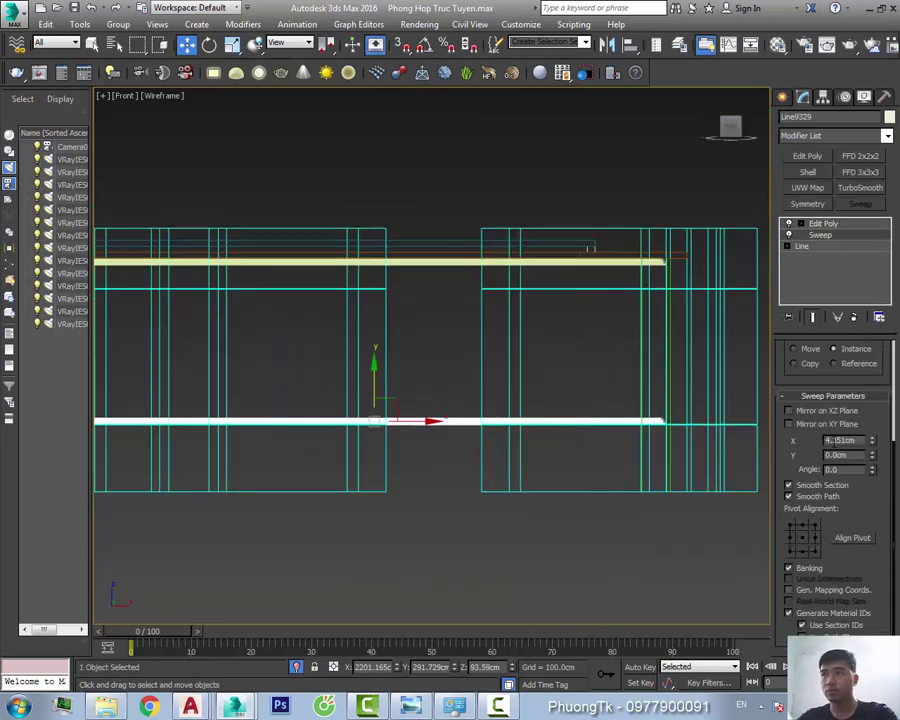
key("t")
scroll(643, 397, "up", 2)
middle_click_drag(643, 397, 600, 380, "alt")
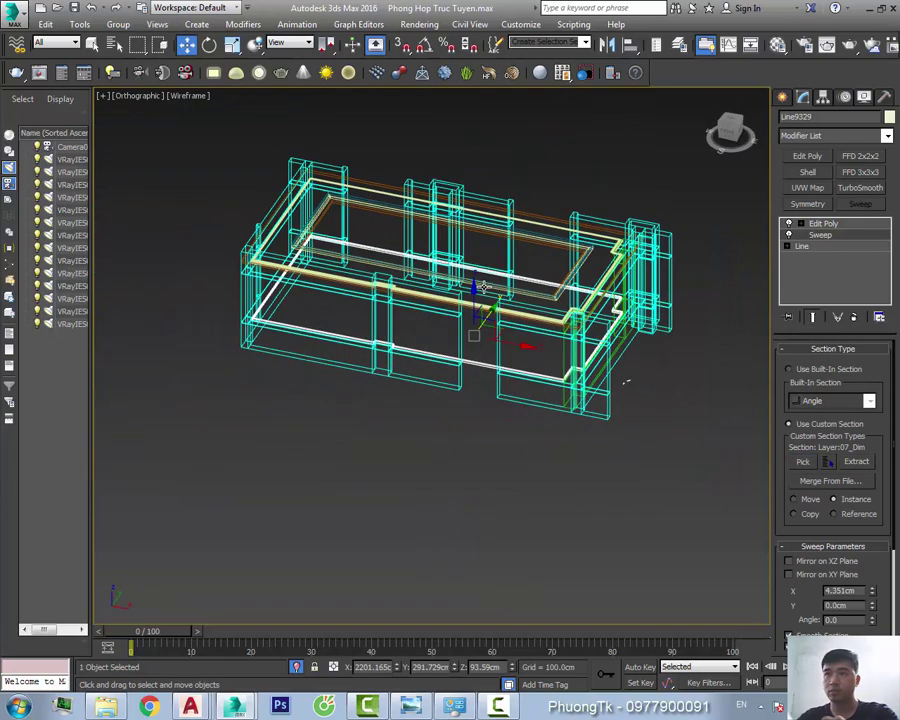
key("f")
mouse_move(520, 330)
middle_mouse_down()
mouse_move(486, 300)
mouse_move(442, 366)
mouse_move(396, 290)
middle_mouse_up()
key("t")
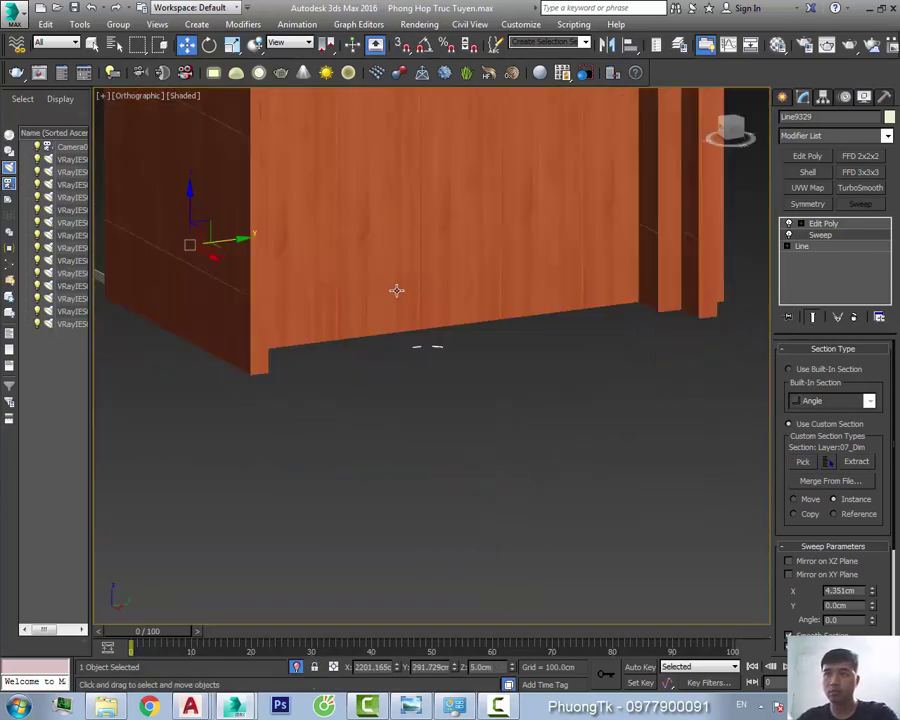
scroll(414, 230, "up", 2)
mouse_move(414, 230)
middle_mouse_down("alt")
mouse_move(285, 371)
mouse_move(565, 378)
middle_mouse_up("alt")
Return to the first moulding's Line path and frame its corner in the Top view
key("t")
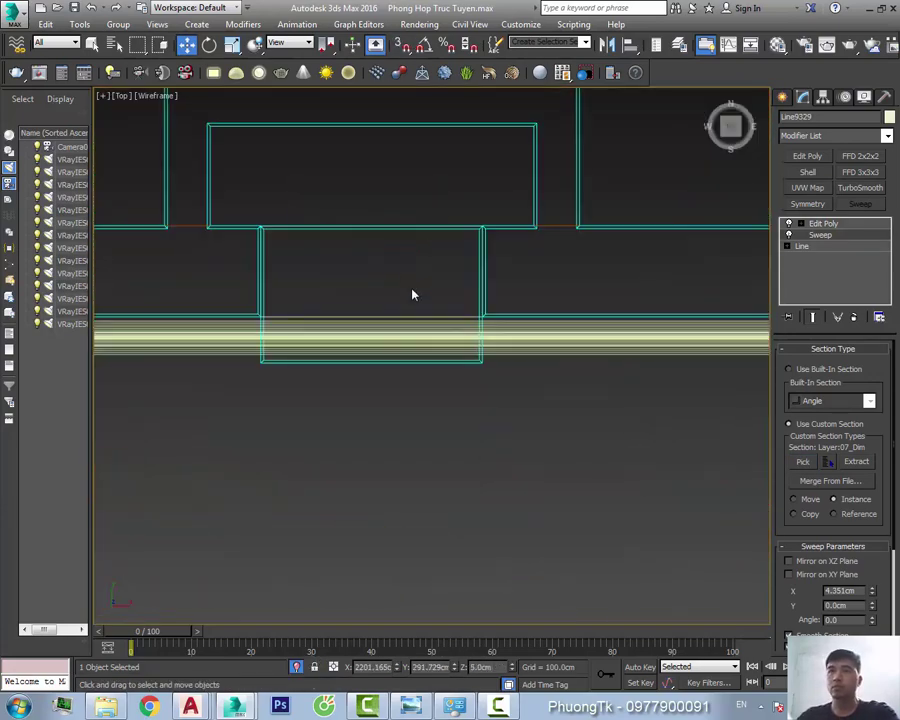
left_click(802, 246)
middle_click_drag(651, 372, 536, 396)
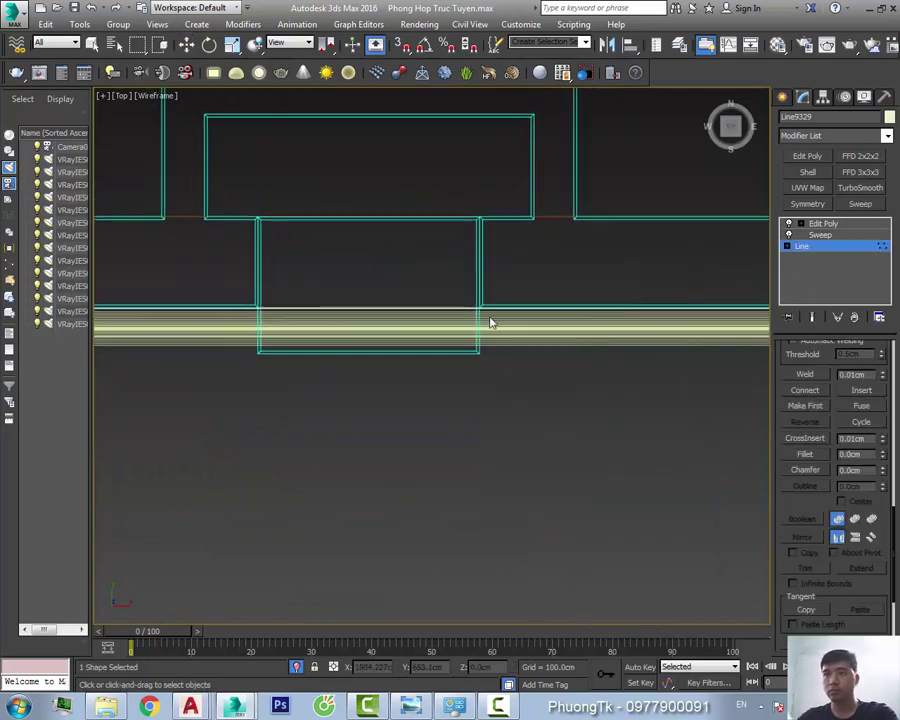
scroll(447, 288, "up", 5)
scroll(476, 286, "down", 1)
scroll(514, 292, "down", 1)
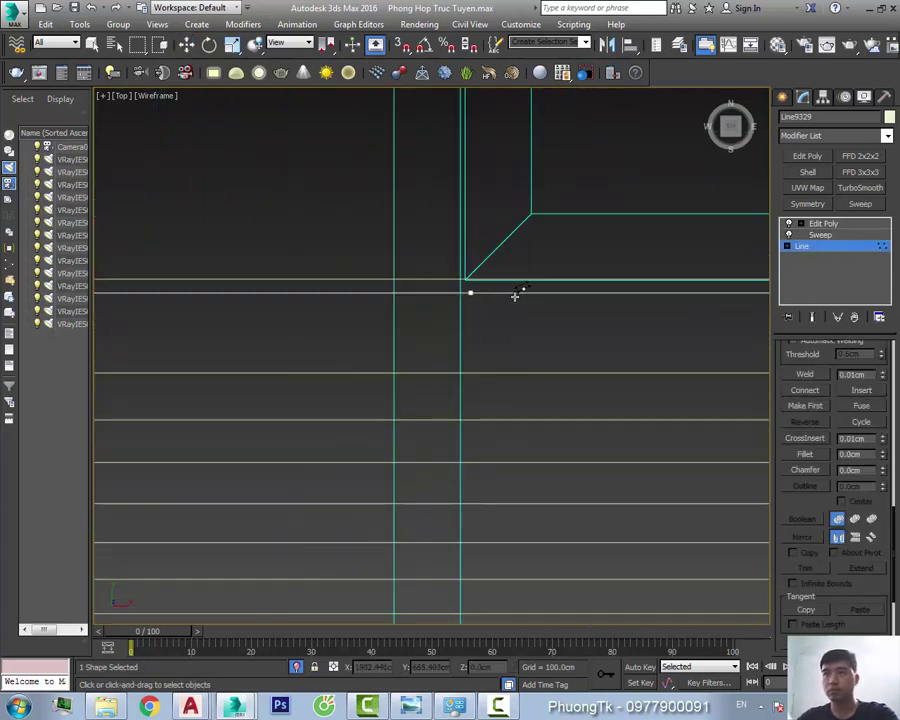
scroll(526, 292, "down", 2)
scroll(570, 315, "down", 5)
scroll(550, 304, "up", 3)
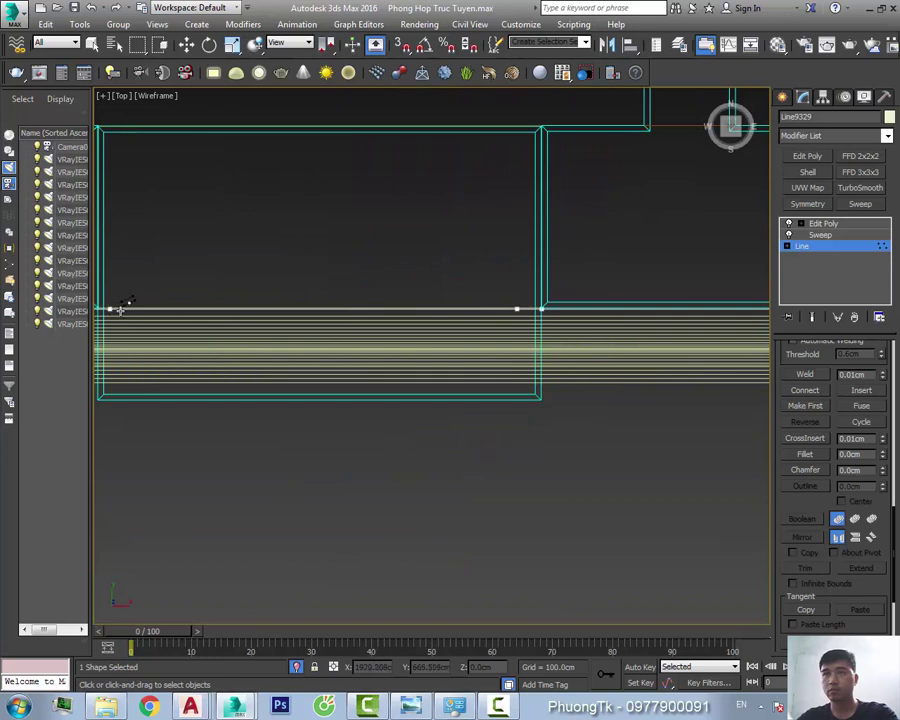
mouse_move(120, 308)
middle_mouse_down()
mouse_move(326, 326)
mouse_move(492, 316)
middle_mouse_up()
Move the first path's corner and bottom vertices onto the wall corners
key("w")
left_click(344, 292)
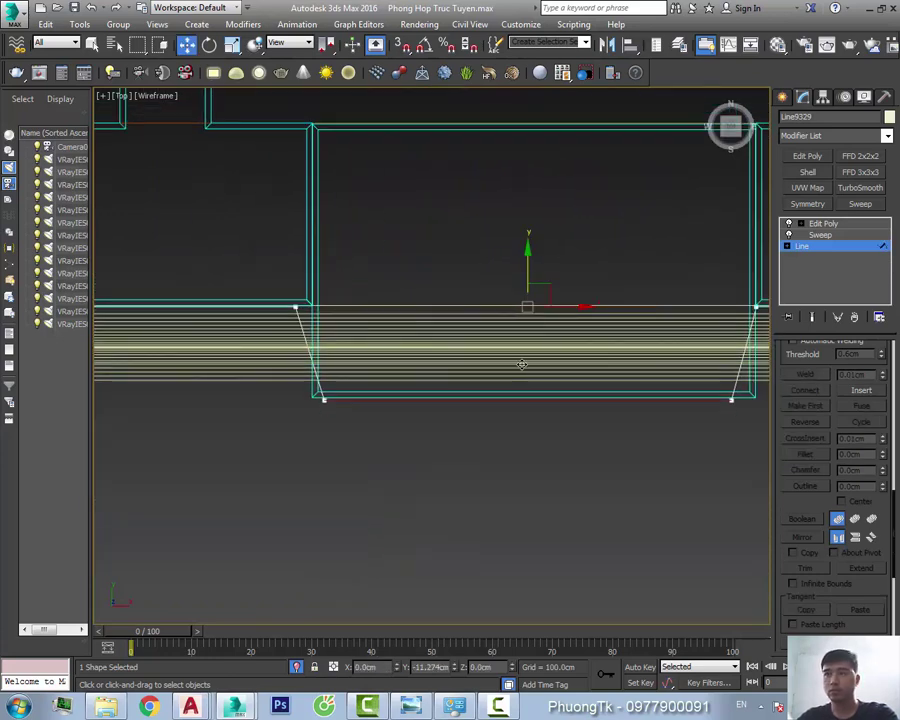
middle_click_drag(521, 364, 390, 380)
scroll(392, 413, "up", 4)
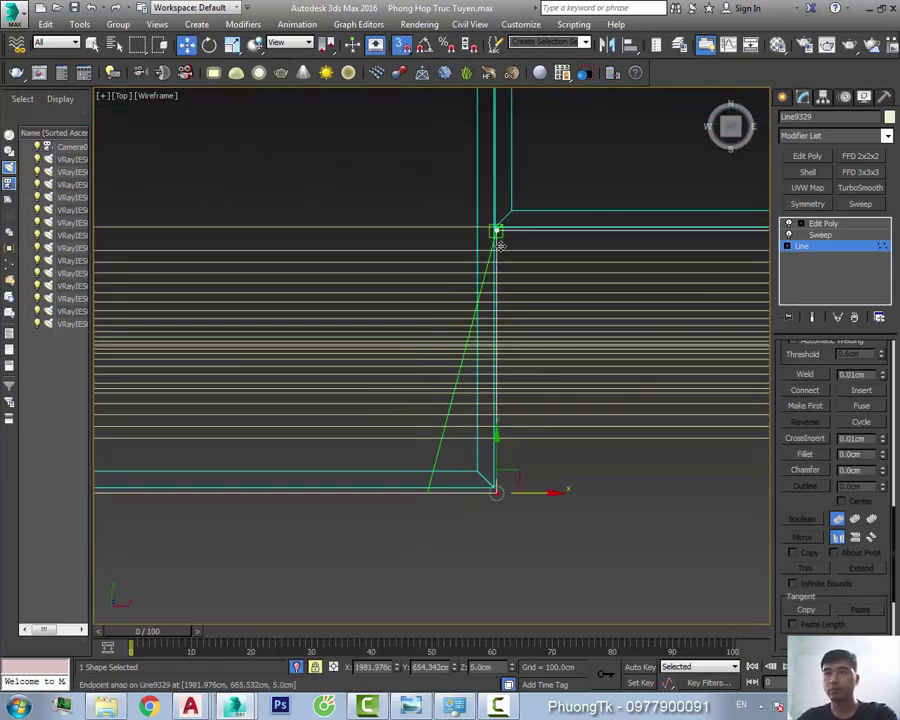
left_click_drag(500, 245, 500, 272)
middle_click_drag(439, 520, 396, 485)
left_click_drag(487, 501, 427, 528)
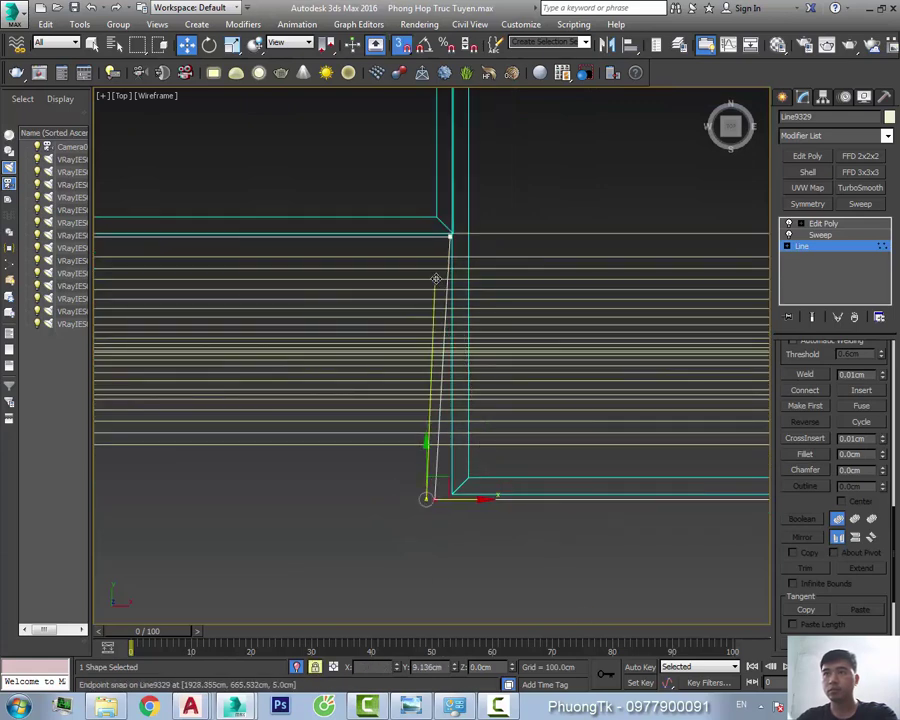
left_click(810, 249)
Move the second moulding path's recess-corner vertex down onto the lower edge
scroll(446, 282, "up", 3)
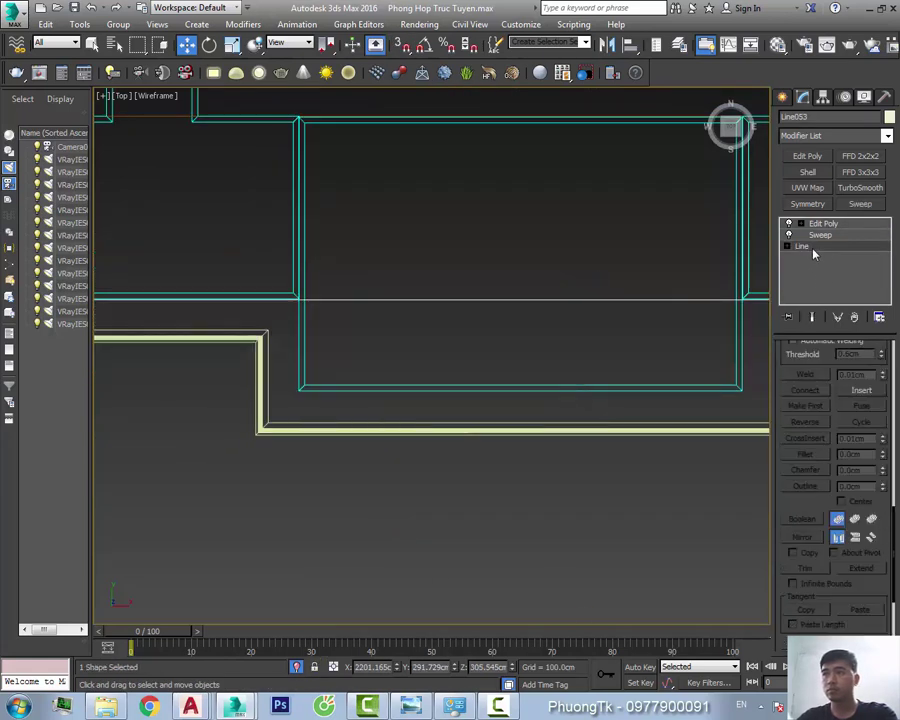
right_click(414, 280)
left_click(370, 342)
scroll(300, 310, "down", 2)
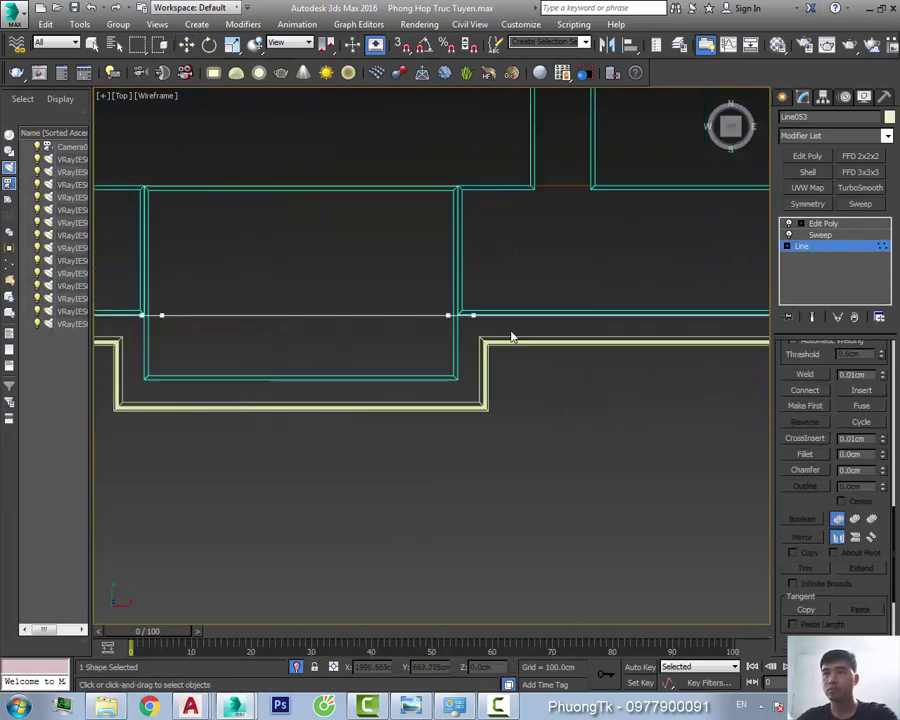
key("w")
scroll(511, 337, "up", 2)
mouse_move(560, 340)
middle_mouse_down()
mouse_move(522, 312)
mouse_move(447, 300)
middle_mouse_up()
left_click_drag(447, 300, 505, 349)
Enable 3D Snap, pan to the next wall corner and clear the selection
key("s")
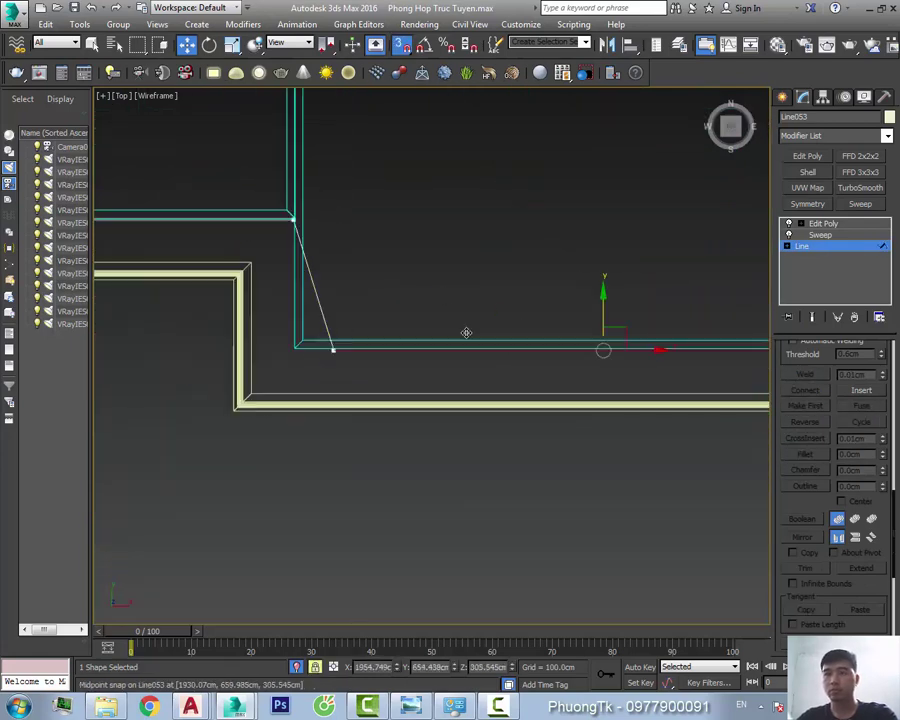
scroll(352, 333, "down", 2)
mouse_move(288, 380)
middle_mouse_down()
mouse_move(352, 333)
mouse_move(342, 376)
middle_mouse_up()
scroll(352, 333, "up", 1)
scroll(342, 376, "up", 1)
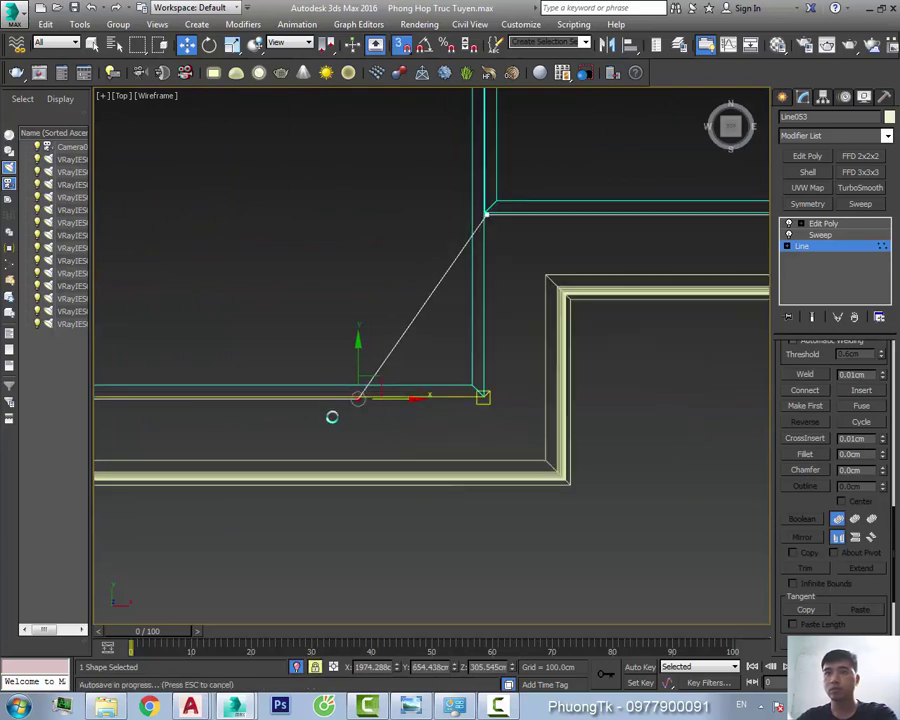
left_click(578, 356)
scroll(578, 356, "down", 3)
Apply a 50 cm by 50 cm Box UVW Map to both cornice mouldings
key("F3")
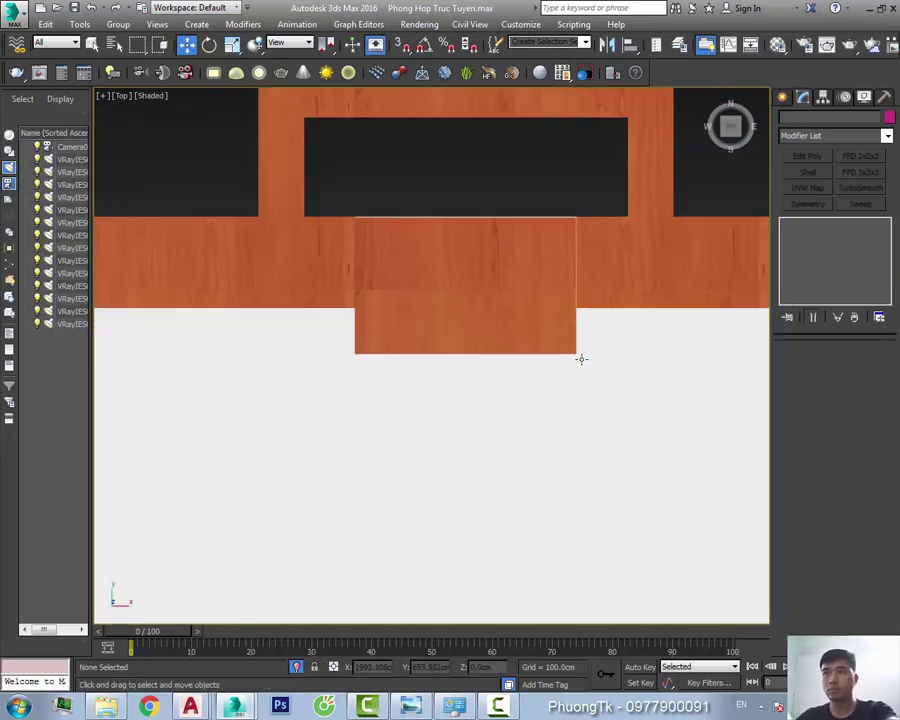
mouse_move(578, 356)
middle_mouse_down("alt")
mouse_move(574, 264)
mouse_move(566, 360)
middle_mouse_up("alt")
key("p")
scroll(352, 400, "up", 3)
left_click(470, 372)
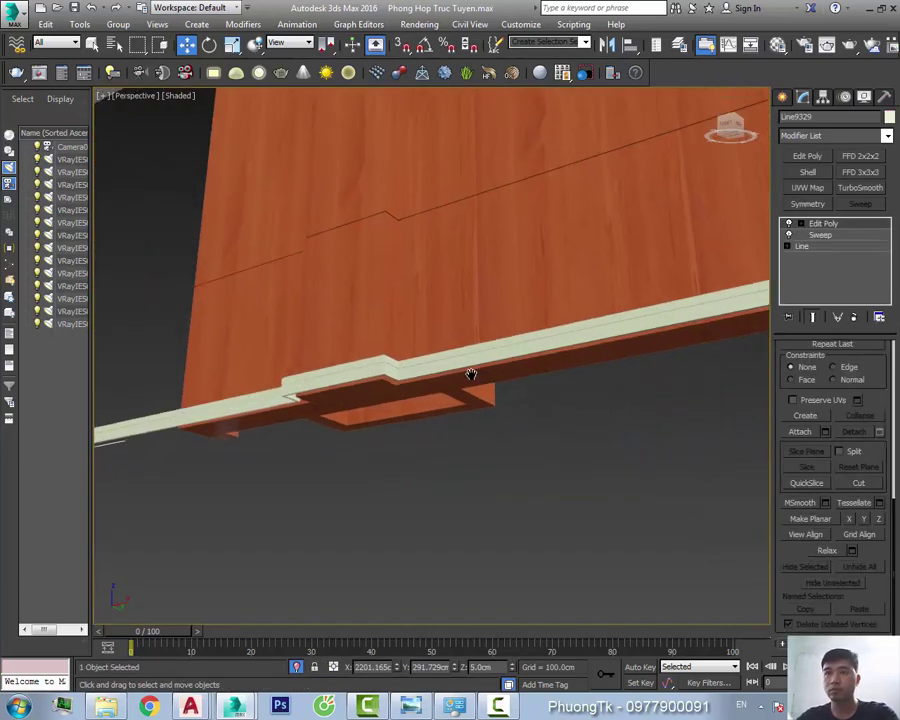
scroll(414, 452, "up", 3)
left_click(820, 235)
middle_click_drag(480, 300, 462, 305, "alt")
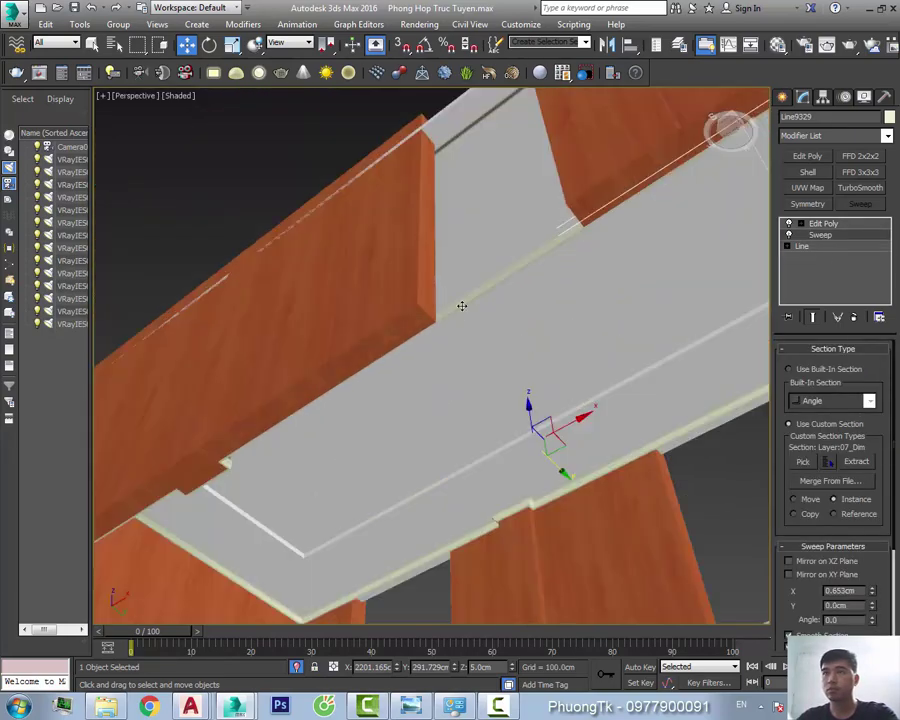
left_click(802, 246)
left_click(510, 392)
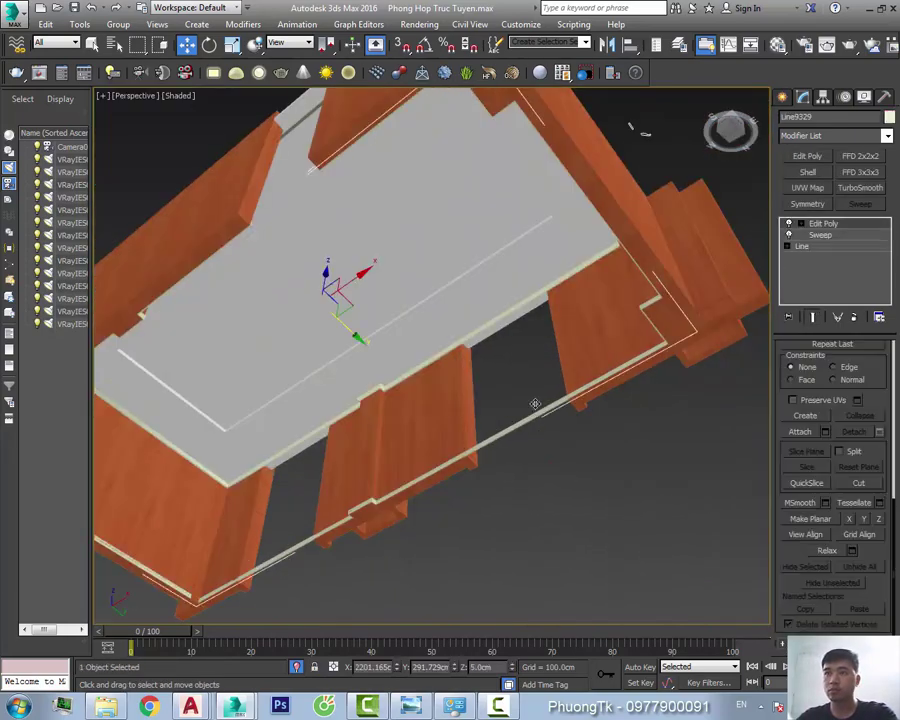
left_click(806, 187)
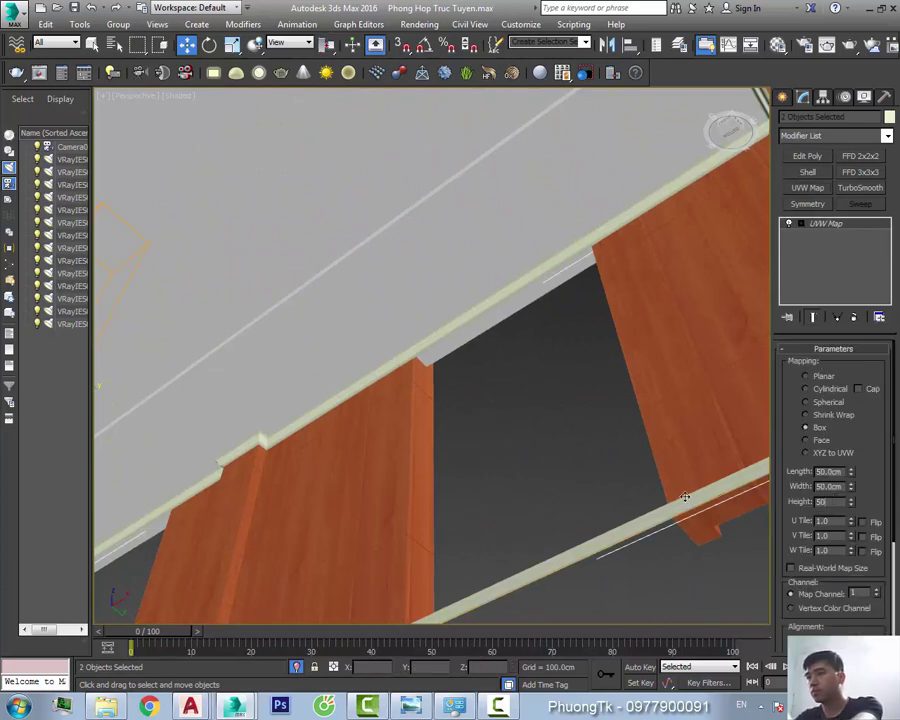
View the room through Camera002 and move it slightly closer to the table
key("m")
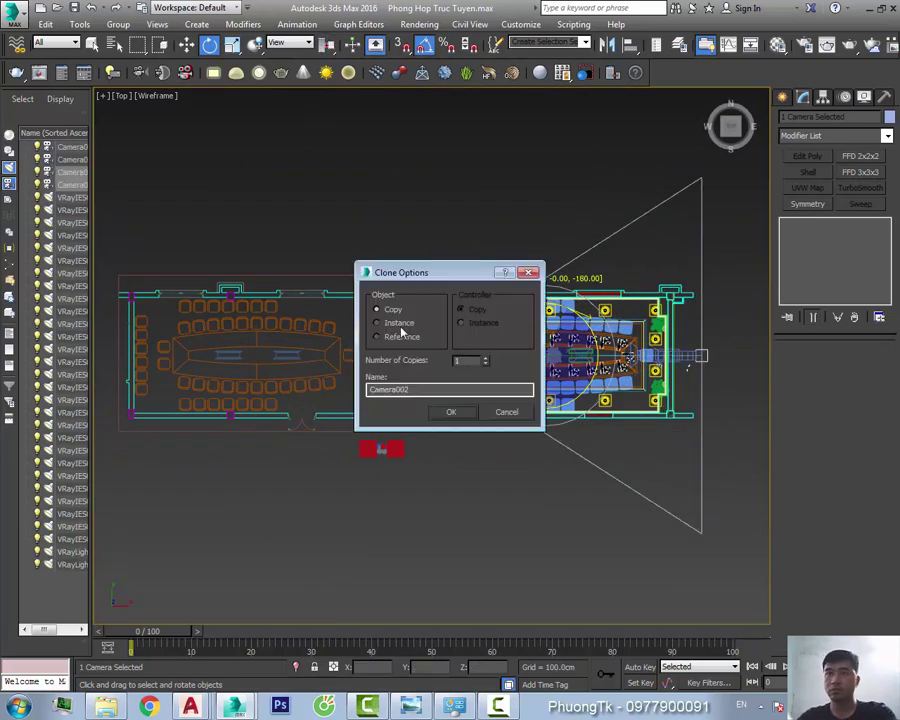
key("c")
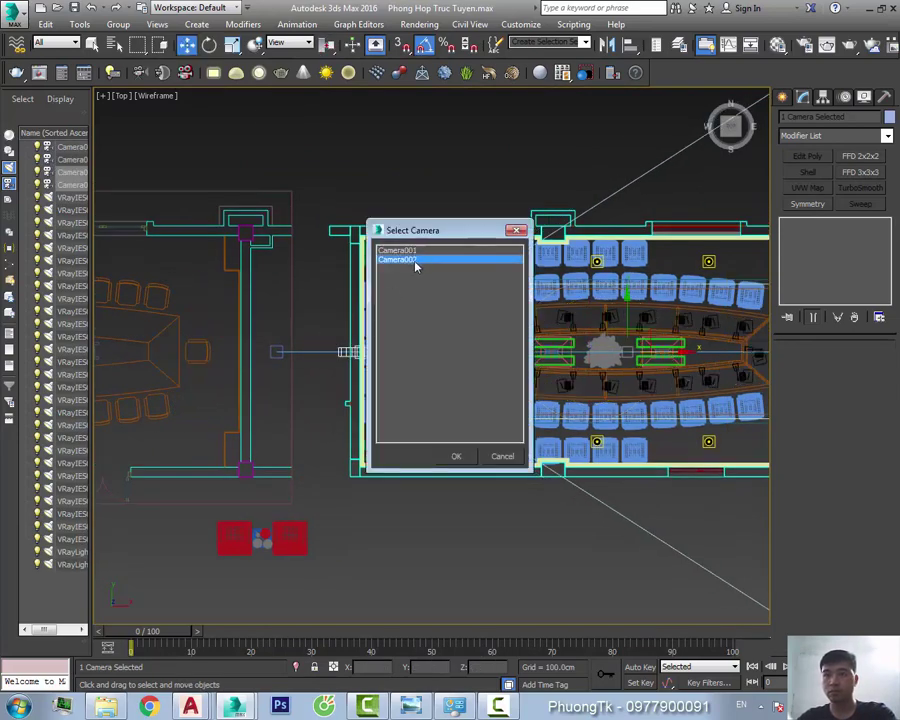
double_click(400, 256)
scroll(494, 497, "up", 3)
left_click_drag(494, 497, 498, 427)
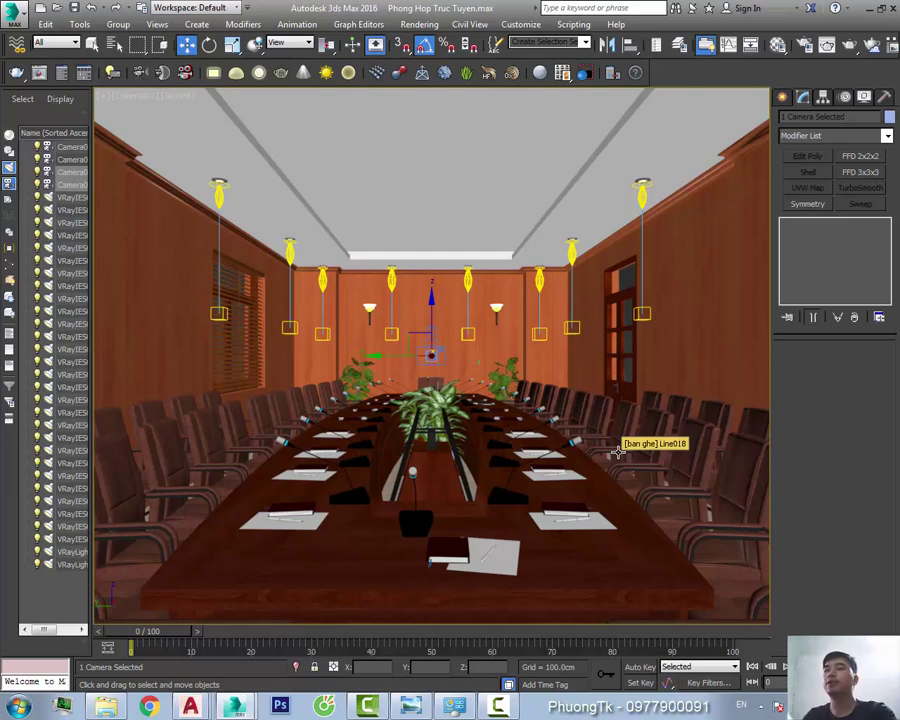
scroll(510, 345, "down", 3)
Draw a new plane, Plane038, inside the ceiling frame in the Top view
left_click(569, 213)
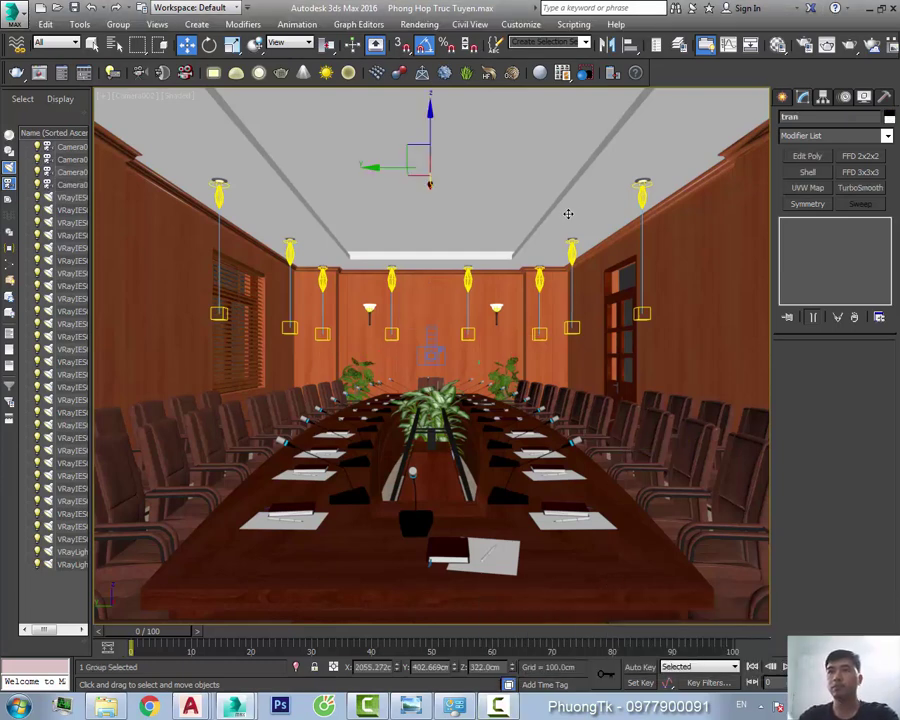
key("t")
left_click(624, 512)
left_click(782, 97)
left_click(787, 119)
left_click(862, 245)
scroll(466, 438, "up", 3)
left_click_drag(311, 301, 466, 438)
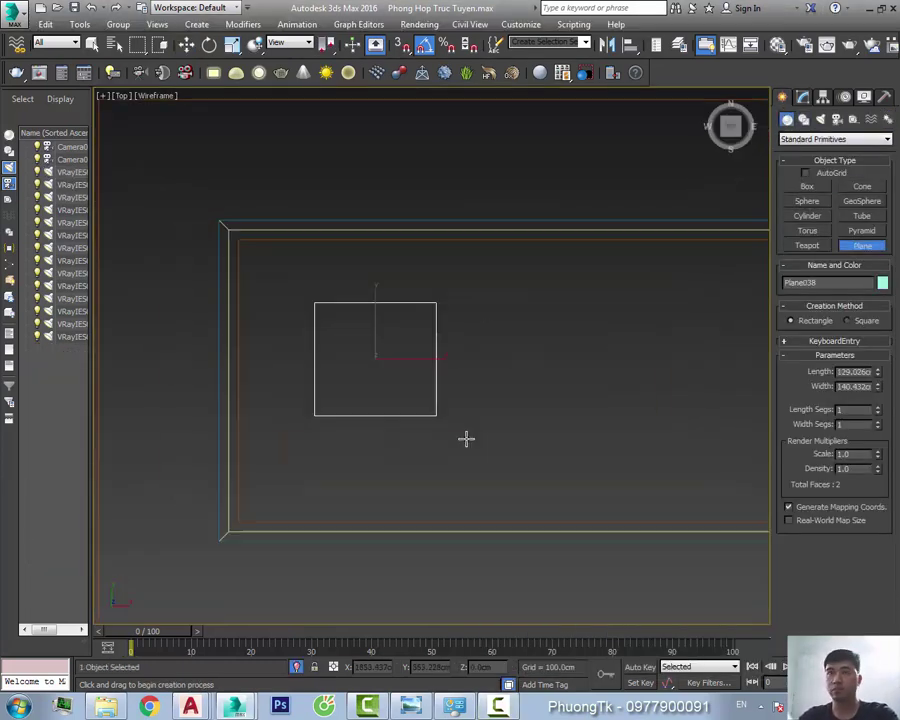
scroll(454, 355, "down", 1)
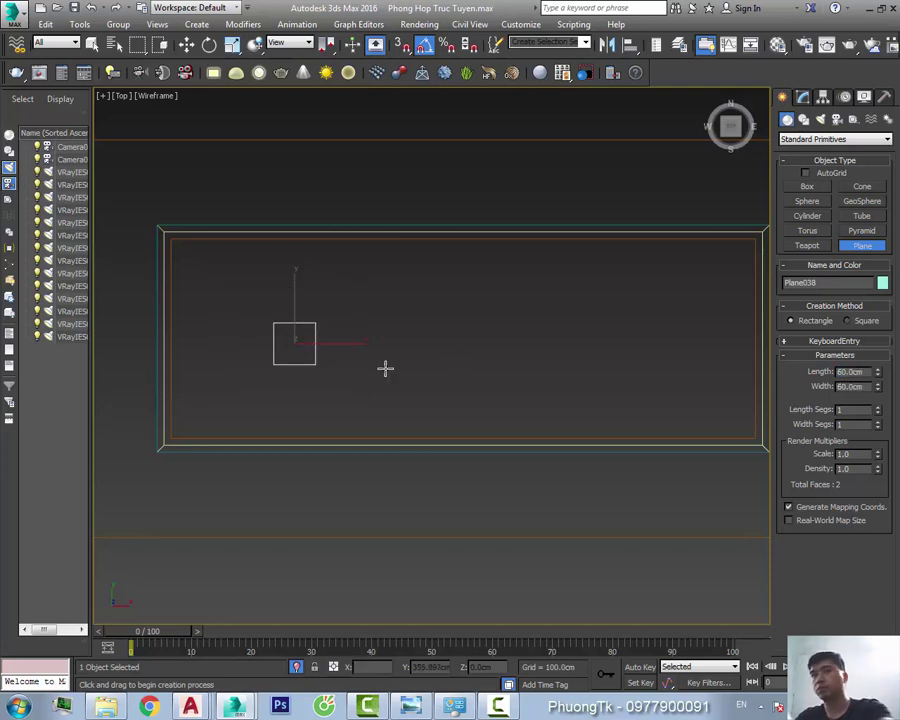
Set the plane's length to 60 cm and add a Shell modifier
key("w")
scroll(330, 342, "up", 2)
left_click(803, 97)
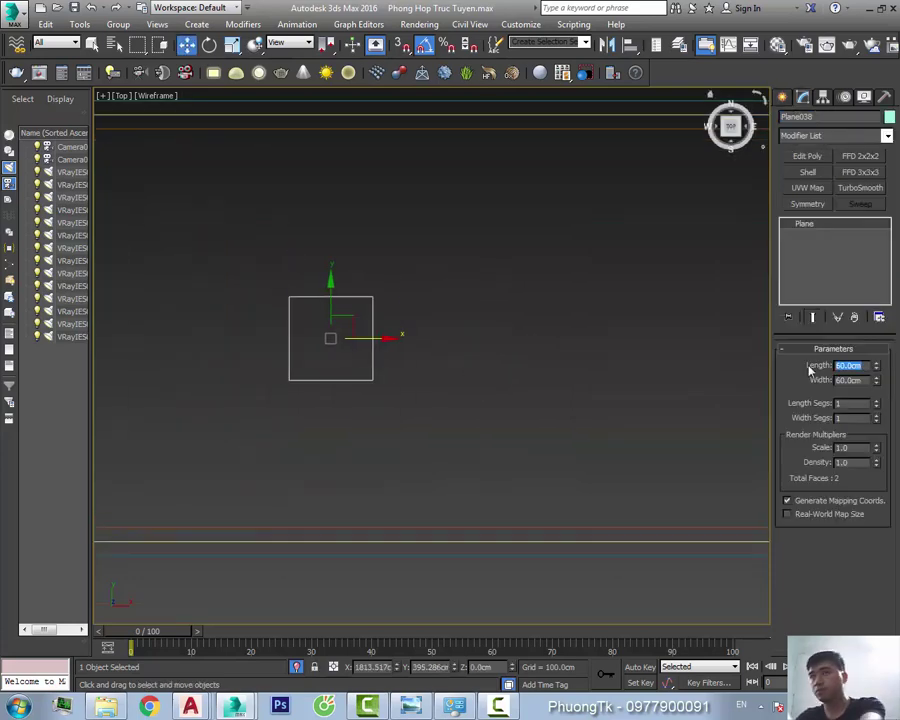
type("8060")
key("Return")
left_click(808, 172)
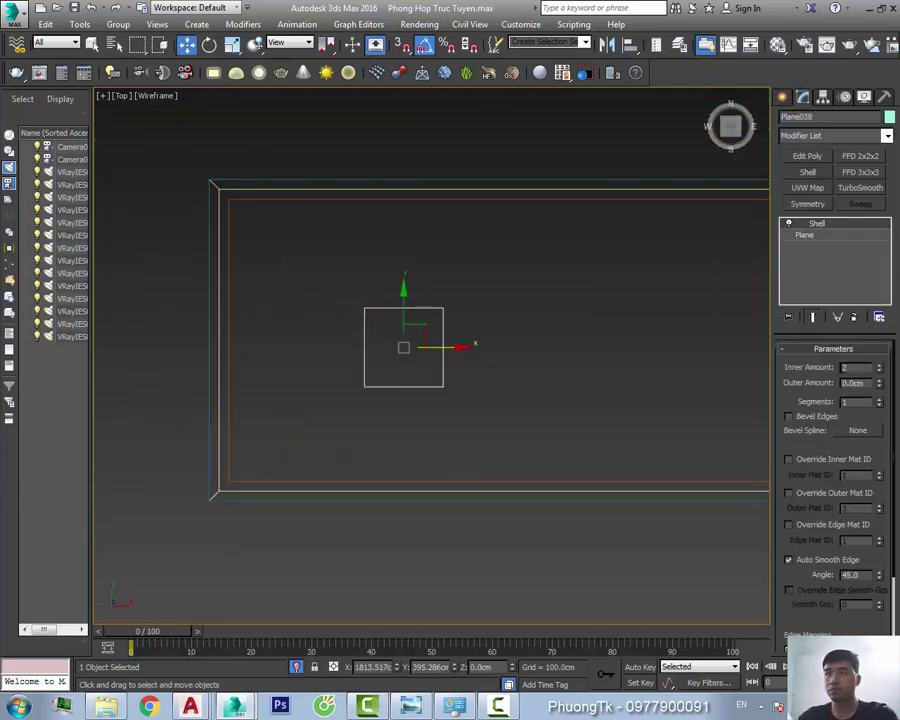
scroll(644, 475, "up", 2)
Inset the panel's polygon and extrude its border by 0.5 cm
key("4")
left_click(420, 340)
right_click(411, 316)
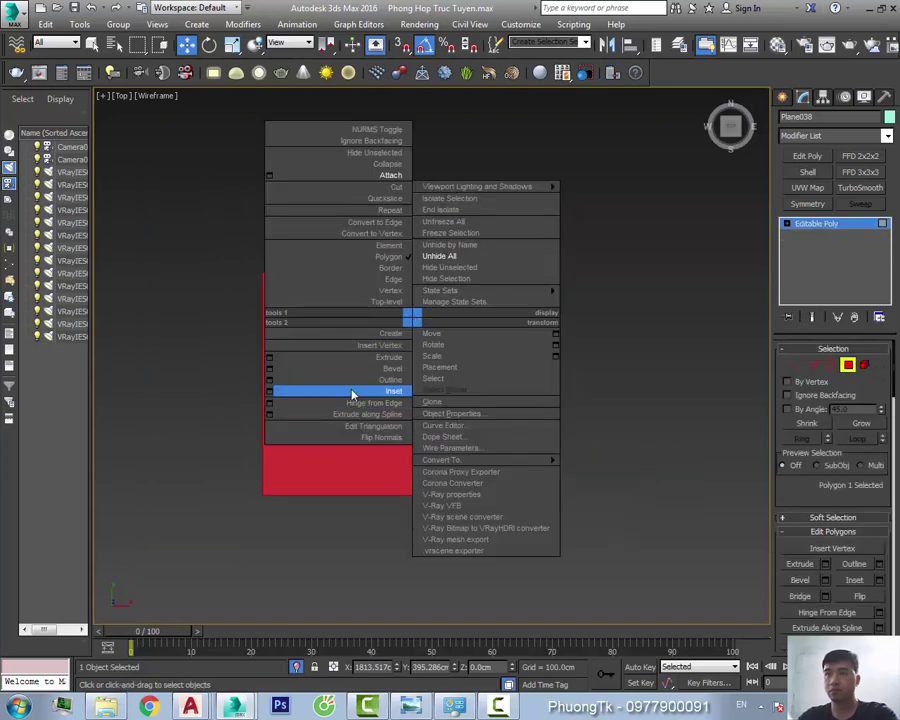
left_click(277, 394)
left_click(439, 405)
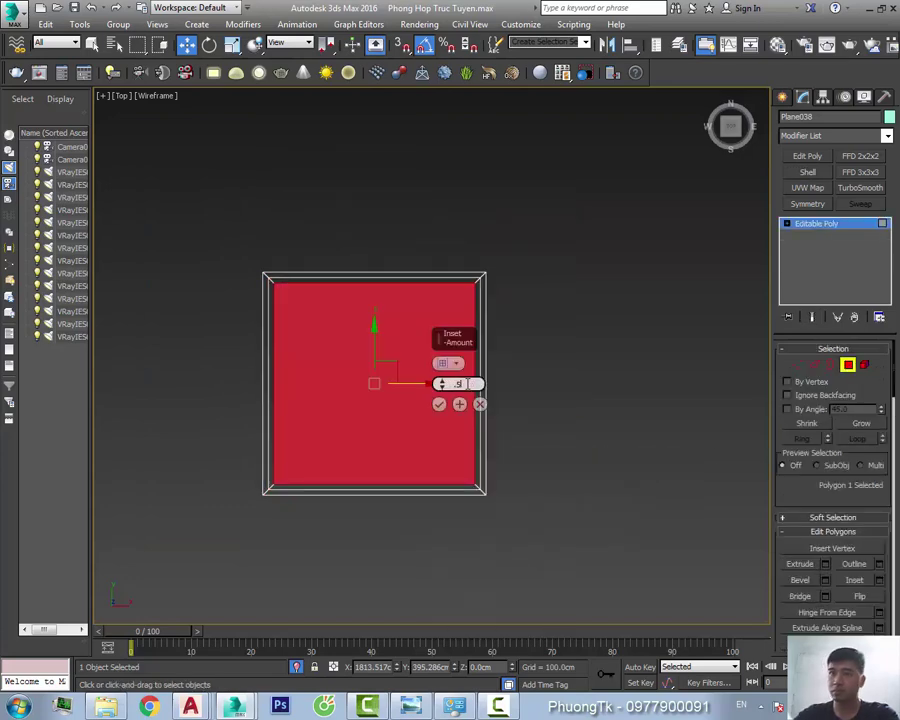
scroll(448, 385, "up", 3)
right_click(442, 302)
left_click(298, 340)
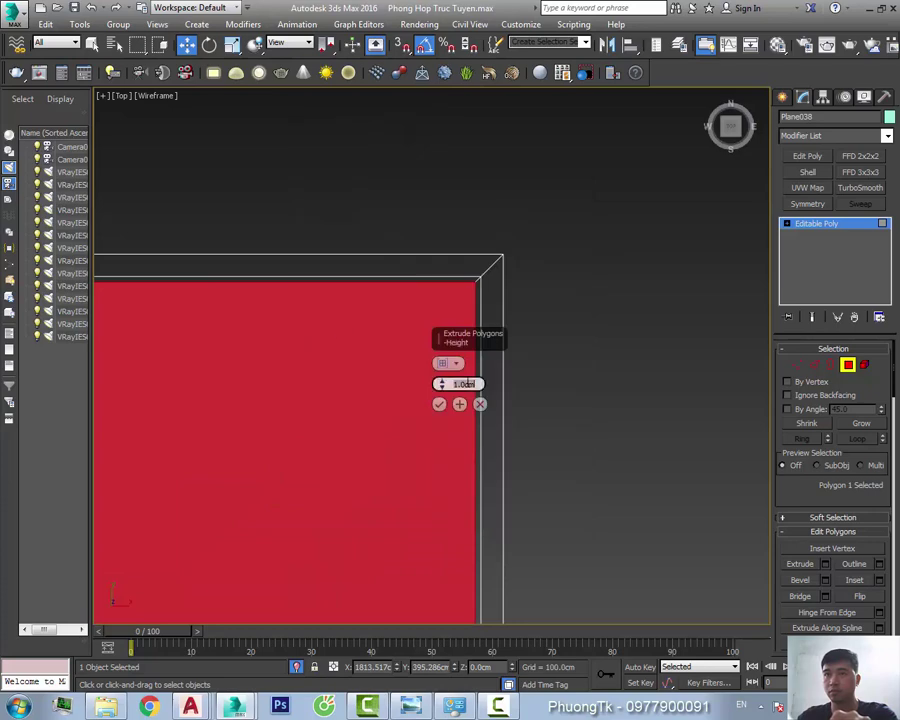
left_click(439, 404)
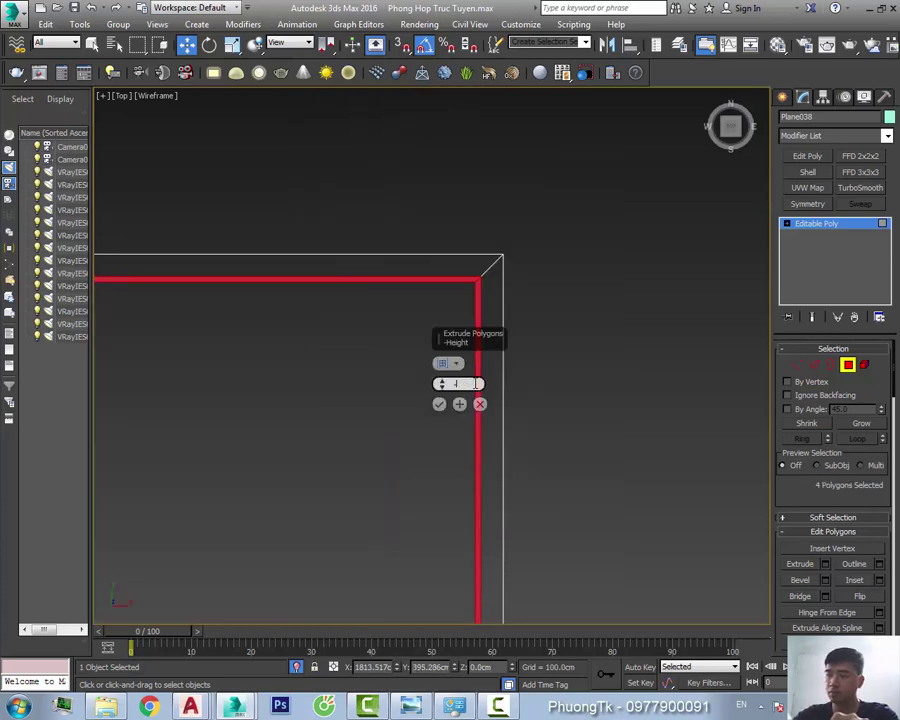
scroll(439, 410, "down", 4)
middle_click_drag(439, 410, 463, 375)
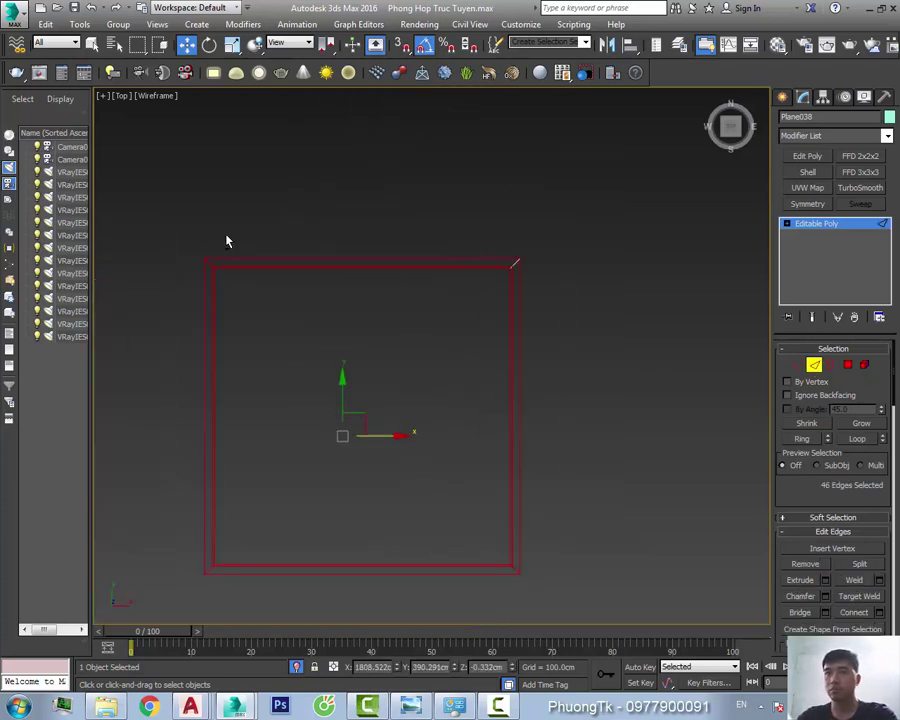
Chamfer the panel edges, select the centre polygons and pick the den 1 VRayLightMtl
right_click(426, 456)
left_click(411, 524)
scroll(309, 266, "down", 3)
key("4")
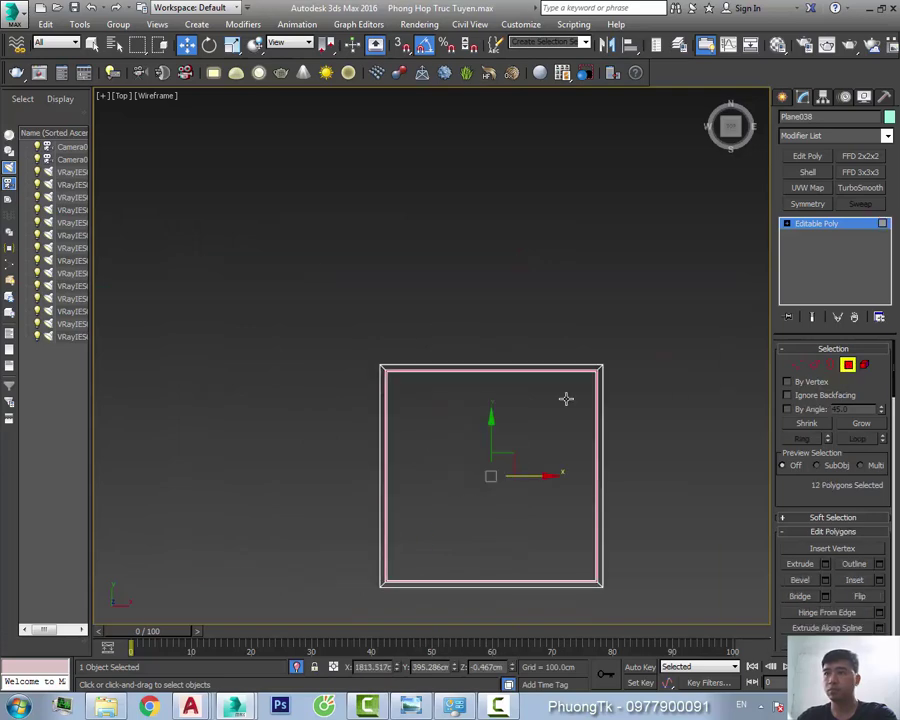
left_click(866, 426)
scroll(448, 340, "up", 4)
key("m")
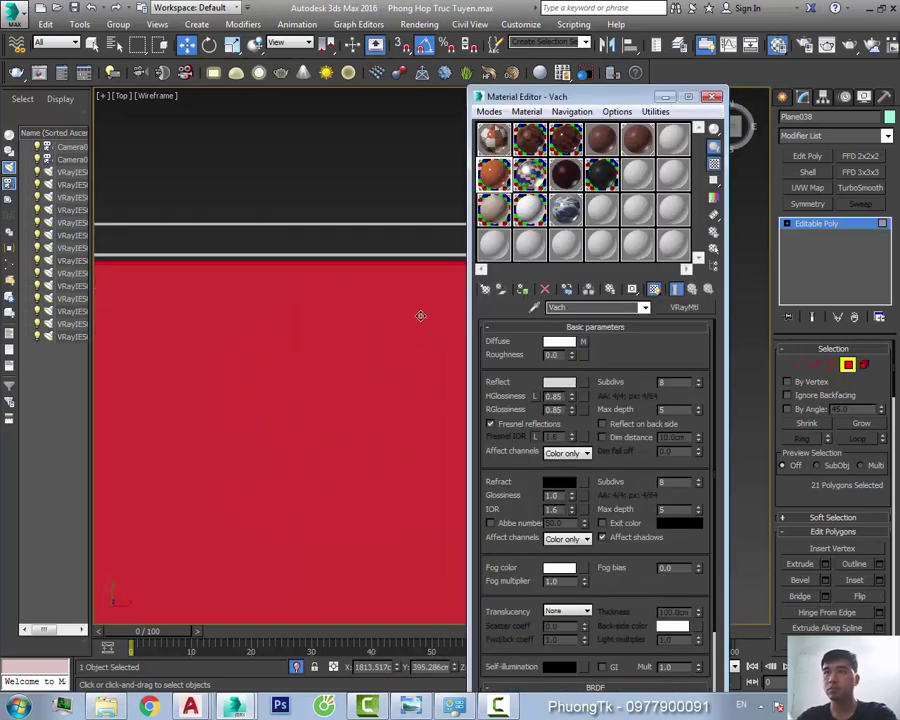
left_click(497, 240)
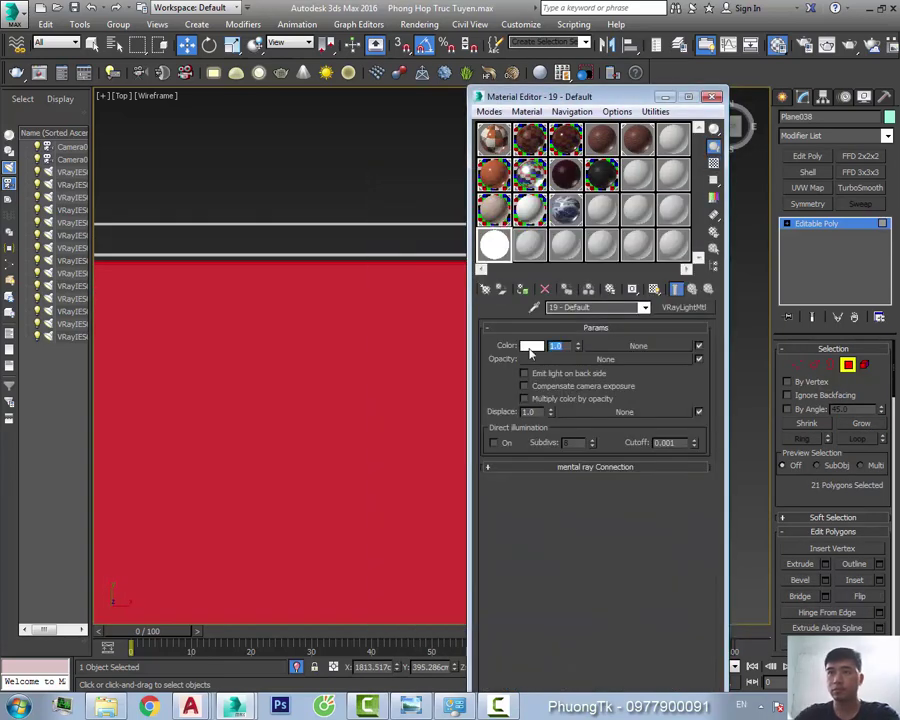
scroll(412, 260, "down", 3)
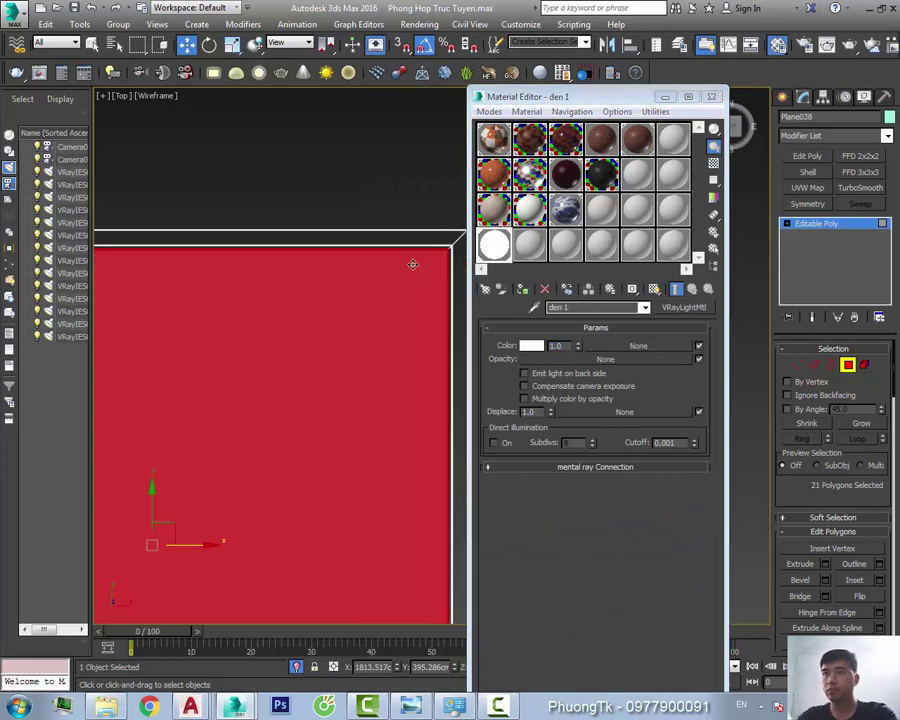
scroll(412, 260, "down", 3)
Mirror the light panel and place an instance copy to its right
key("m")
key("f")
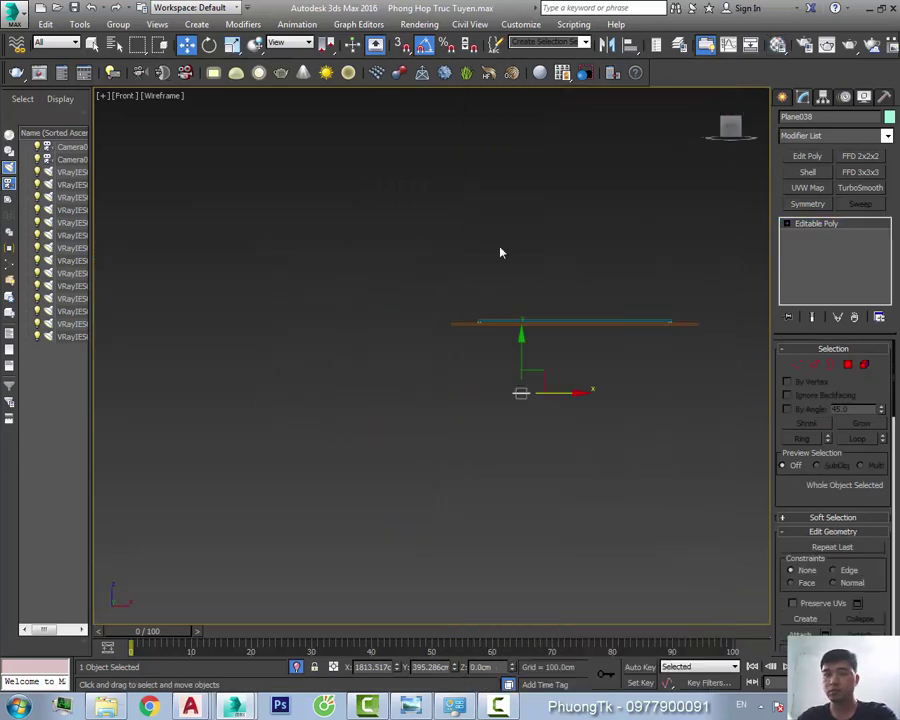
key("alt+m")
key("Return")
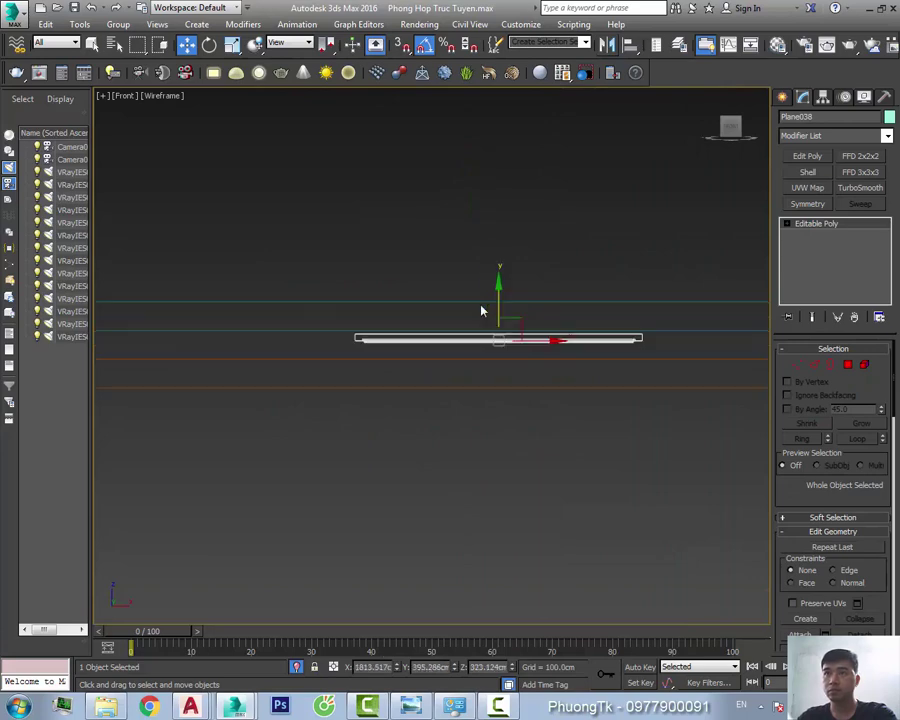
key("t")
left_click_drag(452, 305, 535, 305)
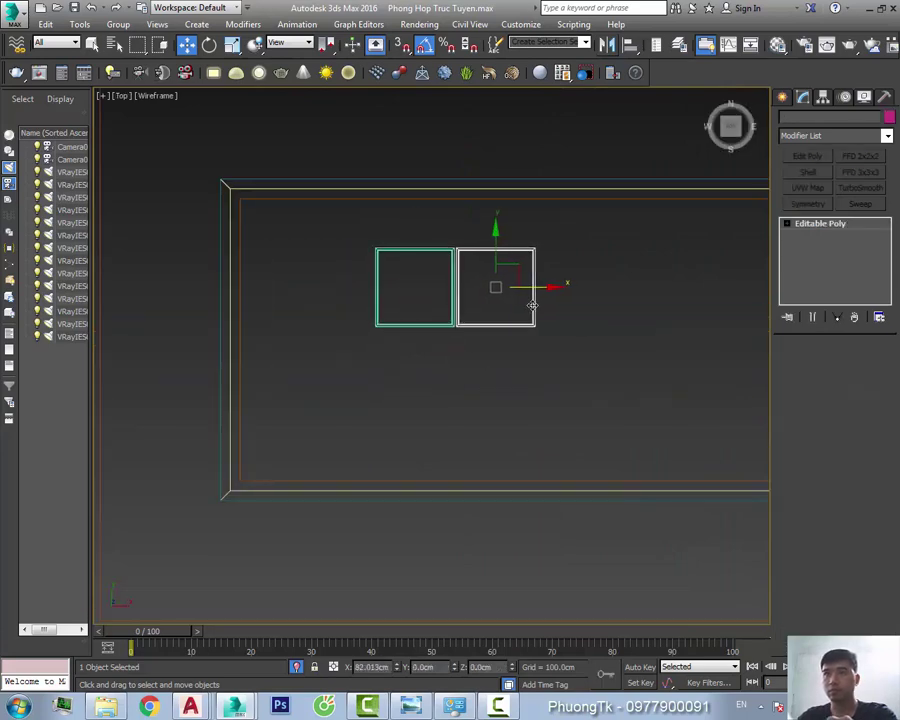
left_click(452, 412)
Copy the pair downward and arrange the four panels into a 2×2 grid
left_click(452, 260, "ctrl")
left_click_drag(462, 261, 462, 337, "shift")
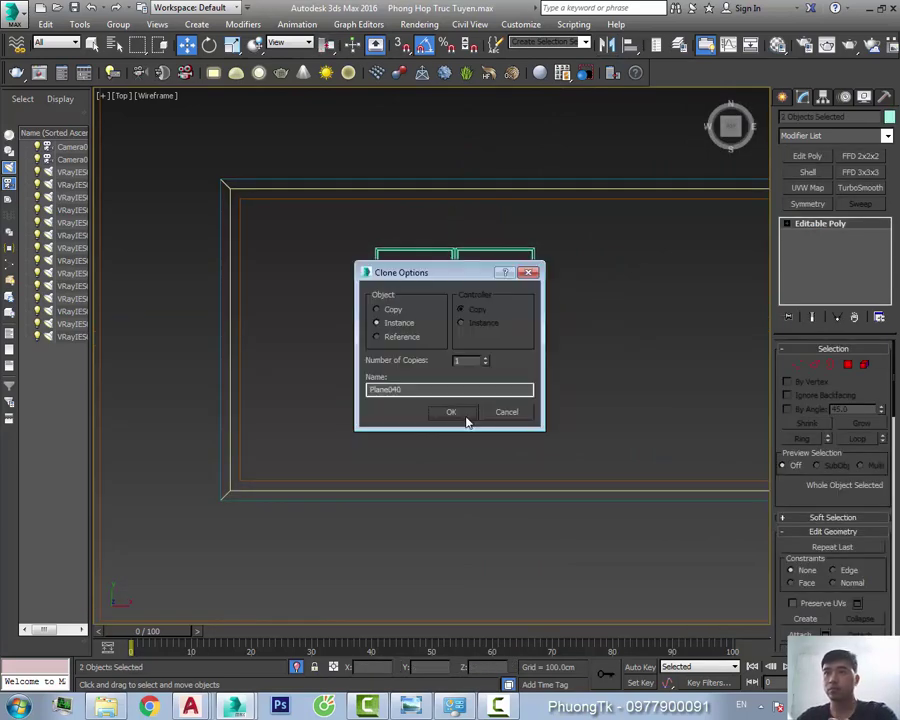
left_click(451, 412)
scroll(451, 412, "up", 3)
left_click_drag(507, 283, 507, 340)
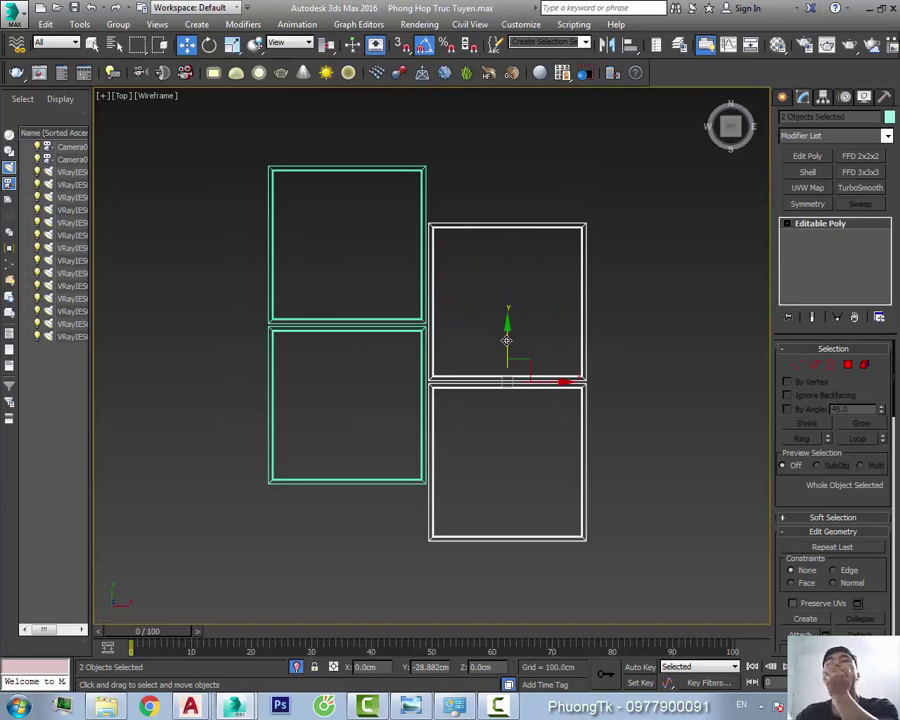
middle_click_drag(507, 340, 490, 343)
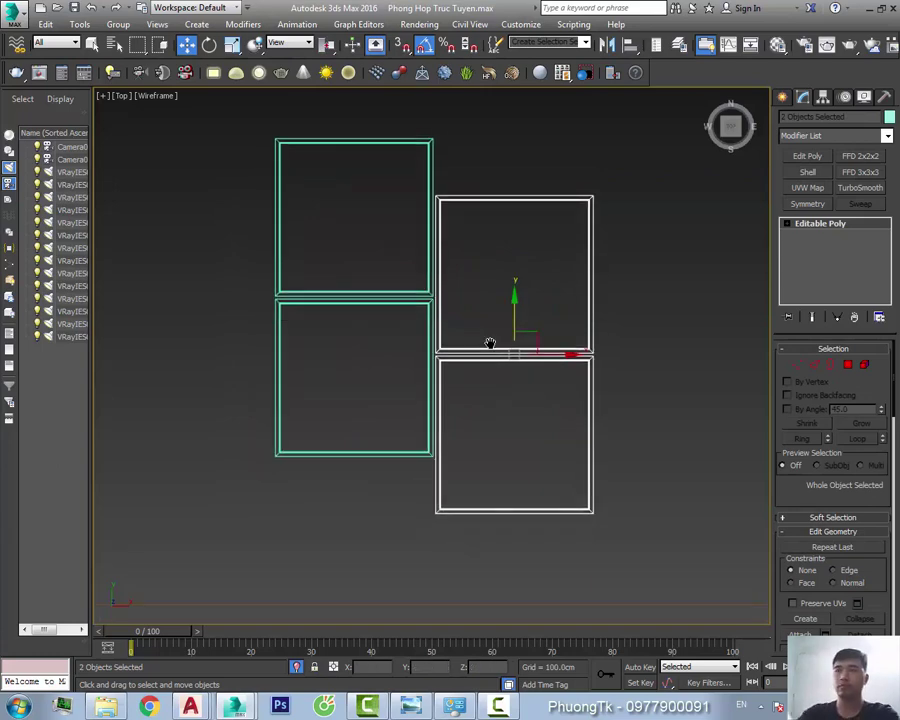
left_click_drag(468, 406, 408, 406)
Duplicate the 2×2 panel grid to the right side of the ceiling frame
left_click_drag(200, 120, 620, 530)
scroll(441, 341, "down", 3)
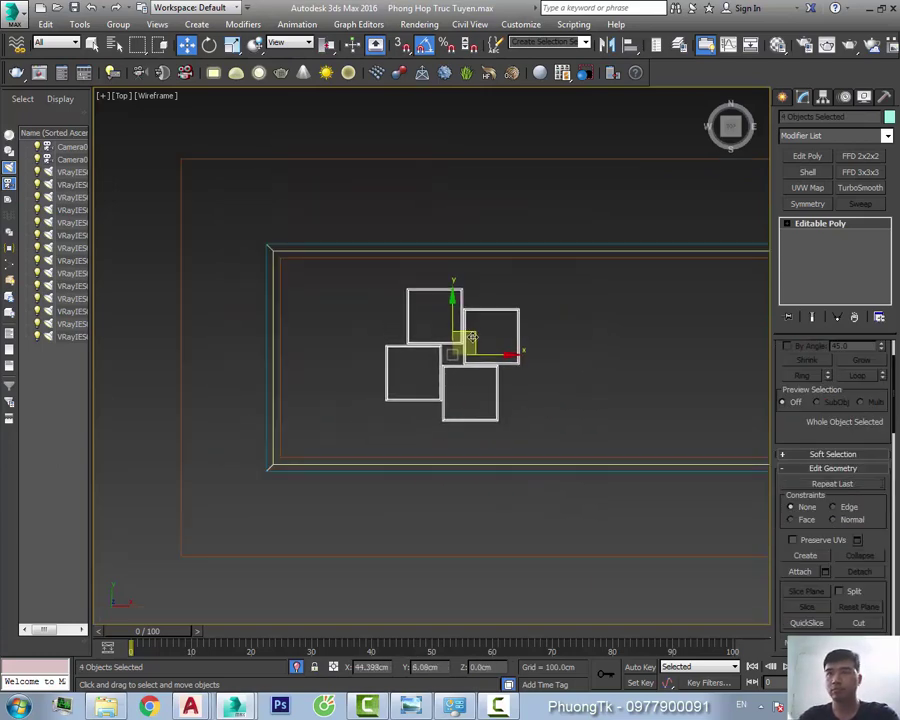
key("F3")
mouse_move(471, 337)
middle_mouse_down("alt")
mouse_move(454, 348)
mouse_move(438, 261)
mouse_move(335, 301)
middle_mouse_up("alt")
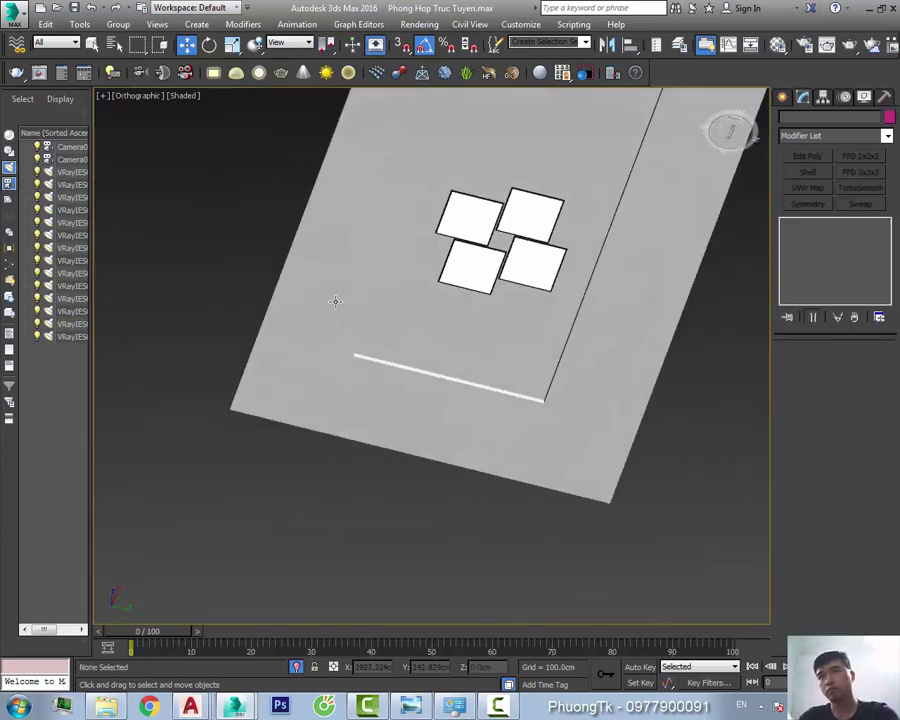
key("t")
key("F3")
key("ctrl+z")
key("ctrl+z")
key("ctrl+z")
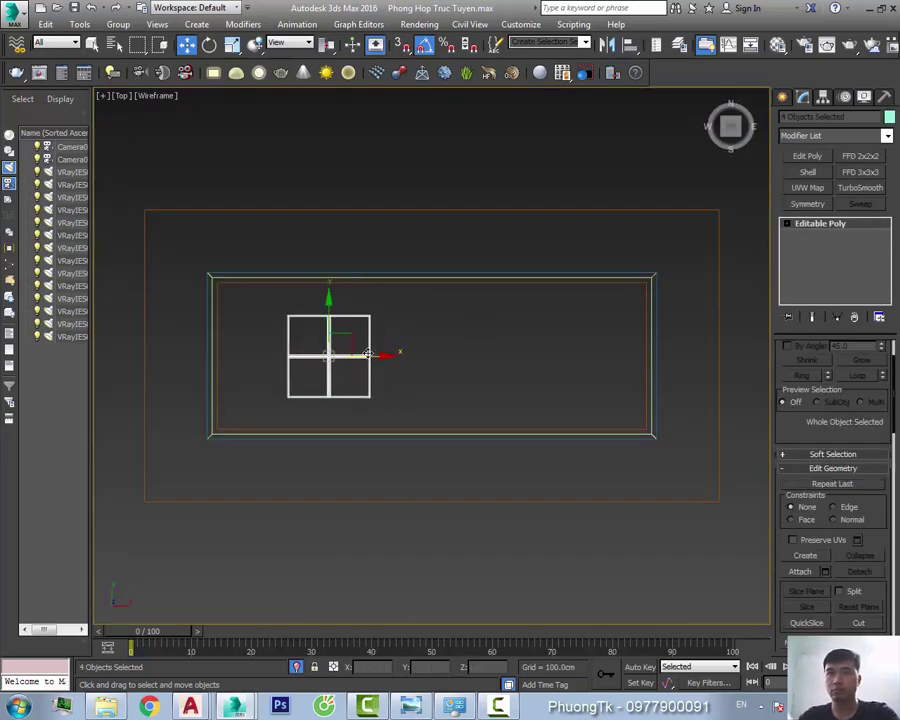
left_click_drag(368, 354, 600, 354, "shift")
left_click(444, 408)
left_click(782, 97)
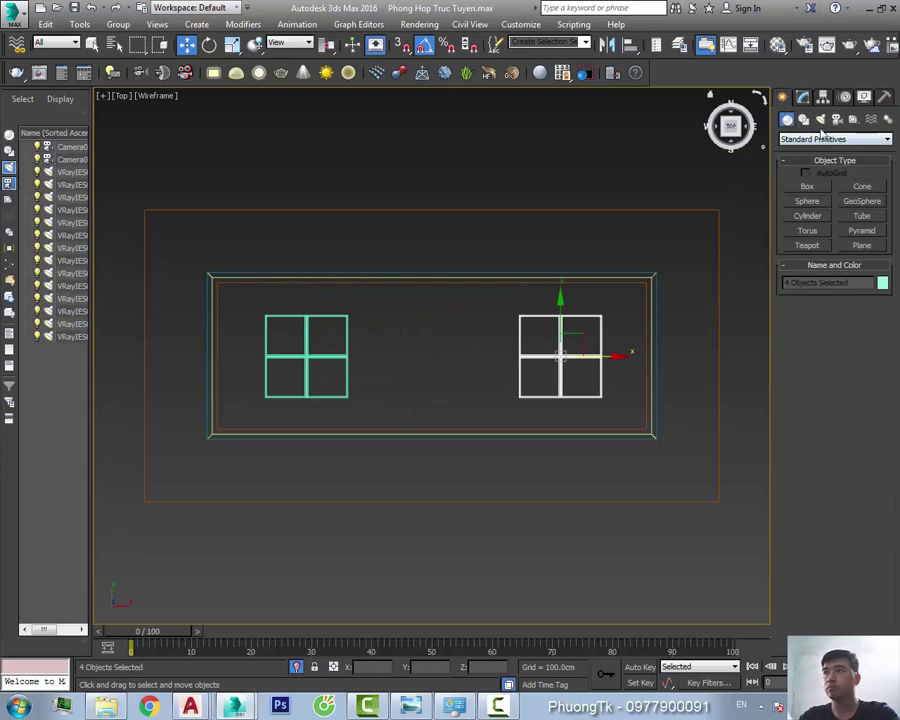
Pick the VRay plane light type and expand its options and sampling settings
left_click(790, 178)
left_click(808, 186)
scroll(273, 323, "up", 3)
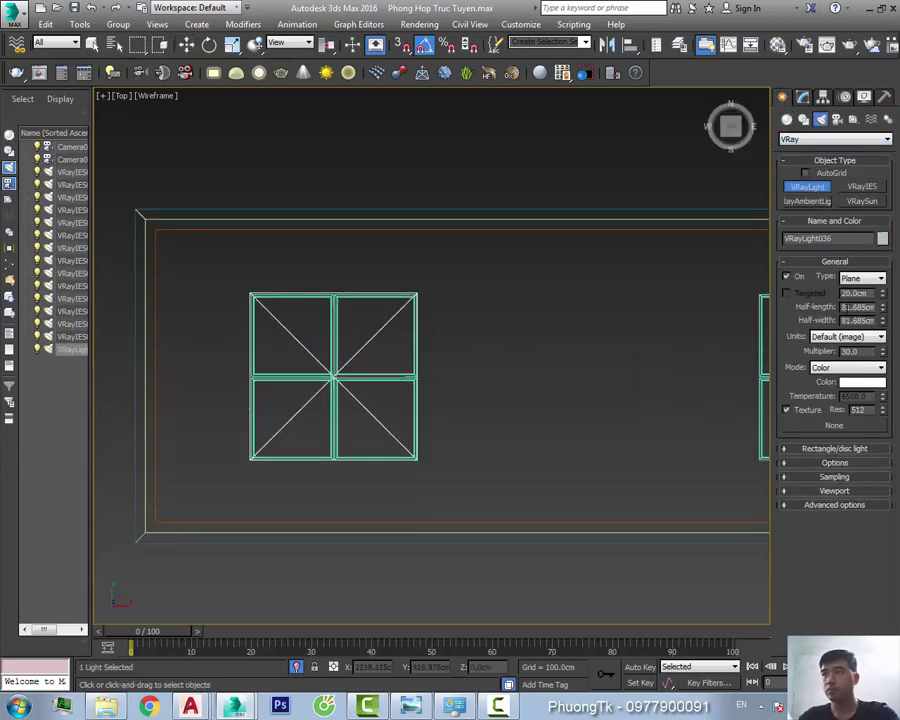
left_click(820, 463)
left_click(828, 604)
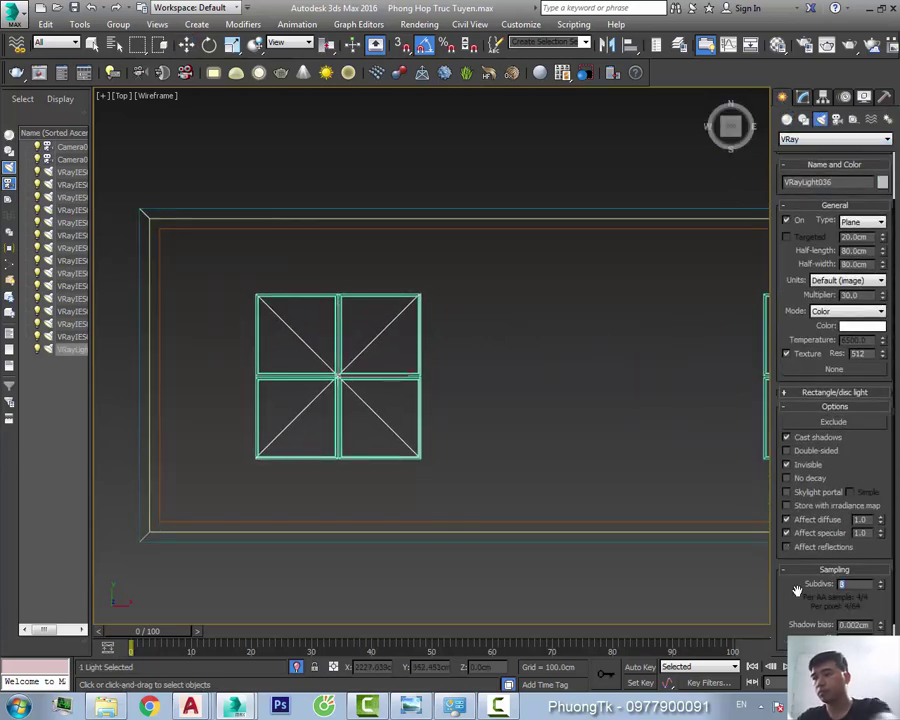
key("w")
scroll(469, 434, "down", 3)
Raise the light to ceiling height and copy it onto the right-hand grid
key("f")
left_click_drag(444, 470, 444, 320)
key("t")
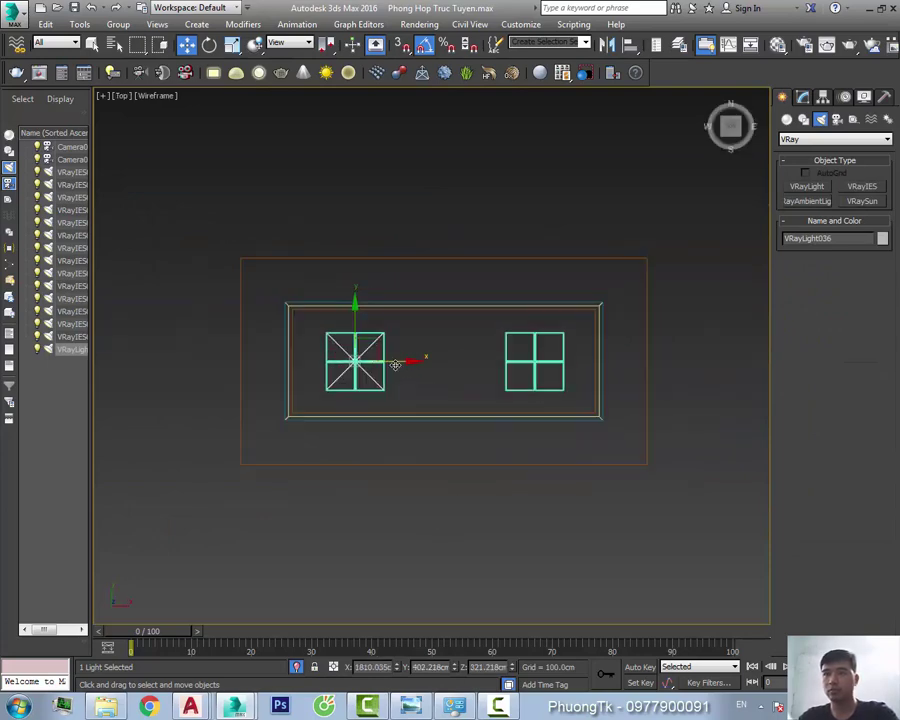
left_click_drag(578, 389, 578, 389, "shift")
key("Return")
middle_click_drag(456, 418, 454, 394)
key("f")
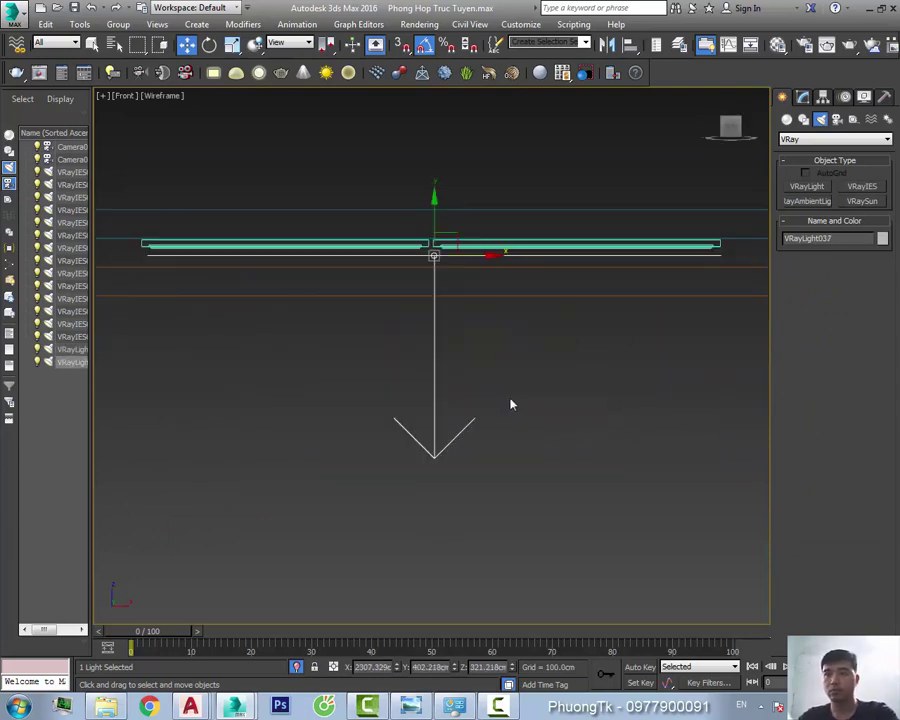
scroll(508, 402, "down", 2)
Draw a long VRay plane strip light along the ceiling recess
left_click(802, 97)
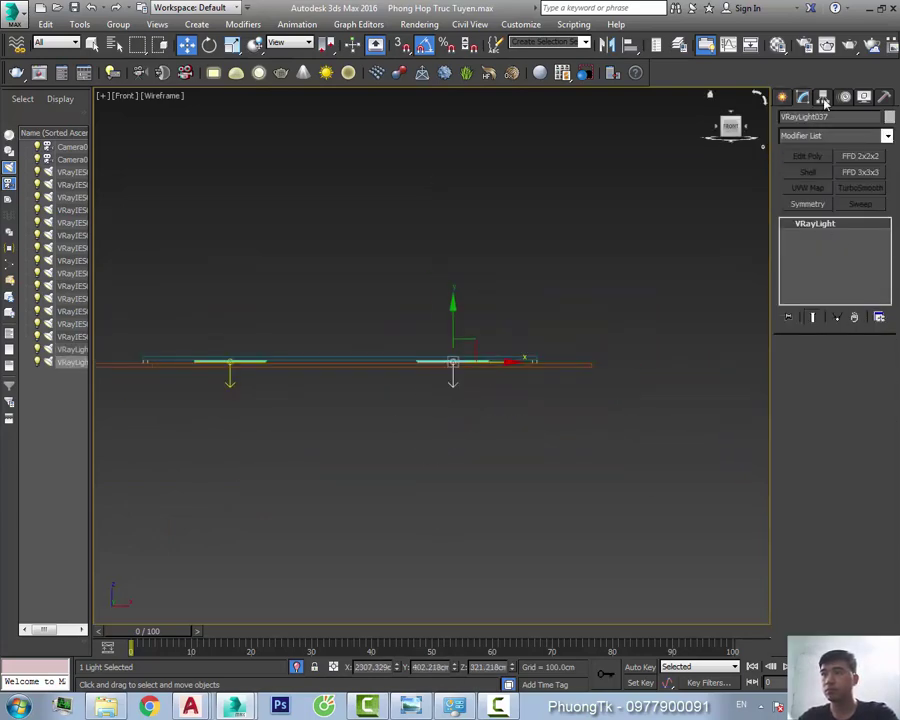
left_click(782, 97)
left_click(807, 186)
scroll(379, 348, "up", 3)
left_click_drag(100, 400, 645, 327)
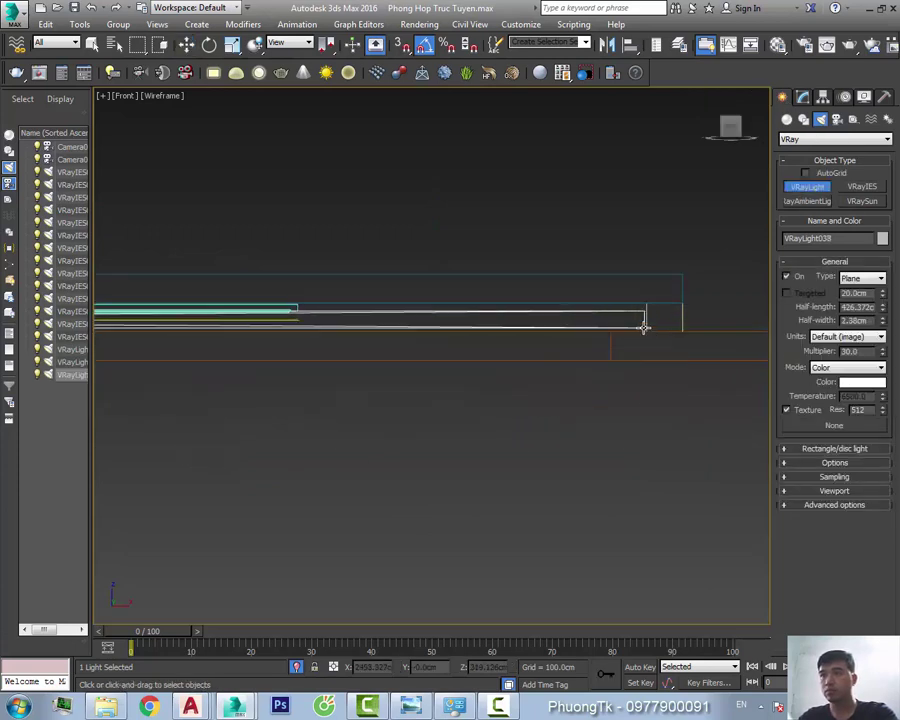
key("w")
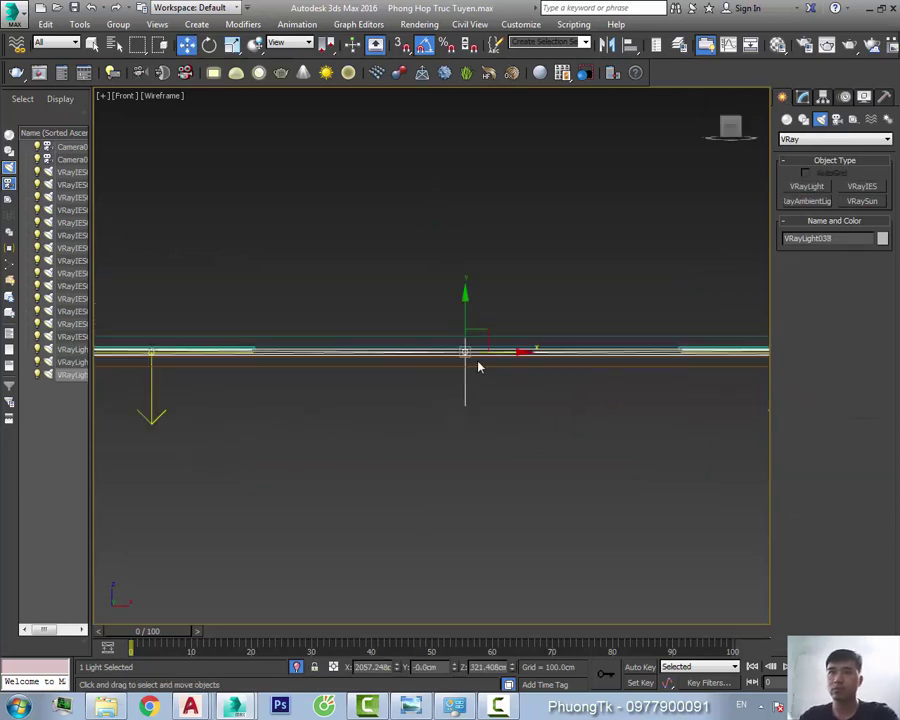
Copy the strip light to the opposite ceiling edge and flip it to face downward
scroll(452, 296, "up", 2)
key("t")
scroll(440, 420, "up", 2)
scroll(435, 396, "down", 2)
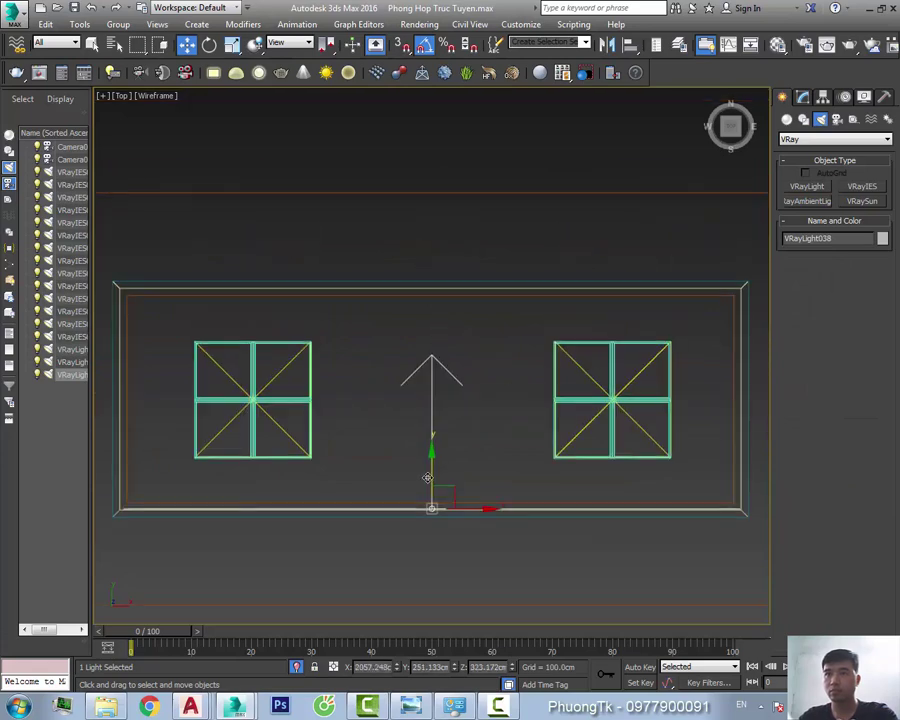
left_click_drag(432, 490, 432, 346, "shift")
left_click(285, 292)
left_click(607, 44)
left_click(408, 458)
Rotate a copy of both strip lights 90° to run along the horizontal recess edges
scroll(445, 334, "up", 2)
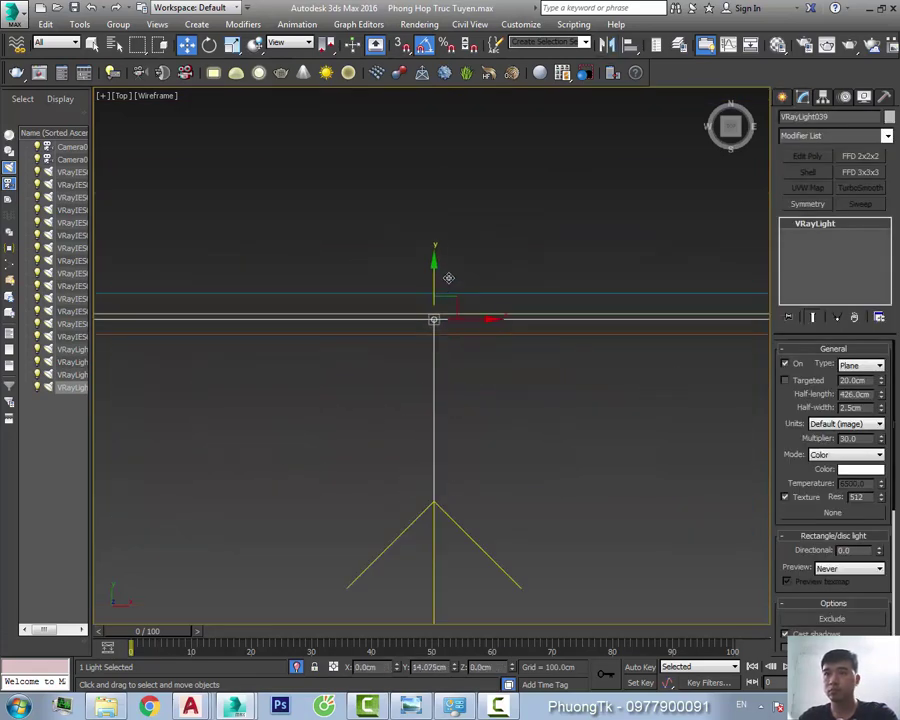
scroll(430, 380, "down", 2)
left_click(418, 402, "ctrl")
left_click_drag(477, 379, 452, 412, "shift")
left_click(452, 412)
key("r")
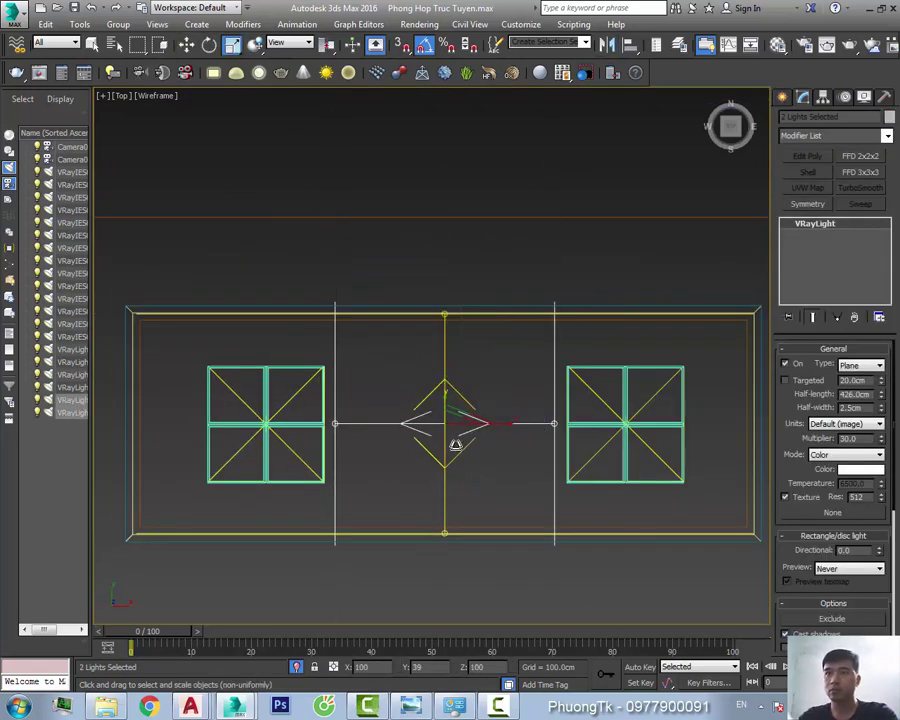
middle_click_drag(293, 436, 112, 436)
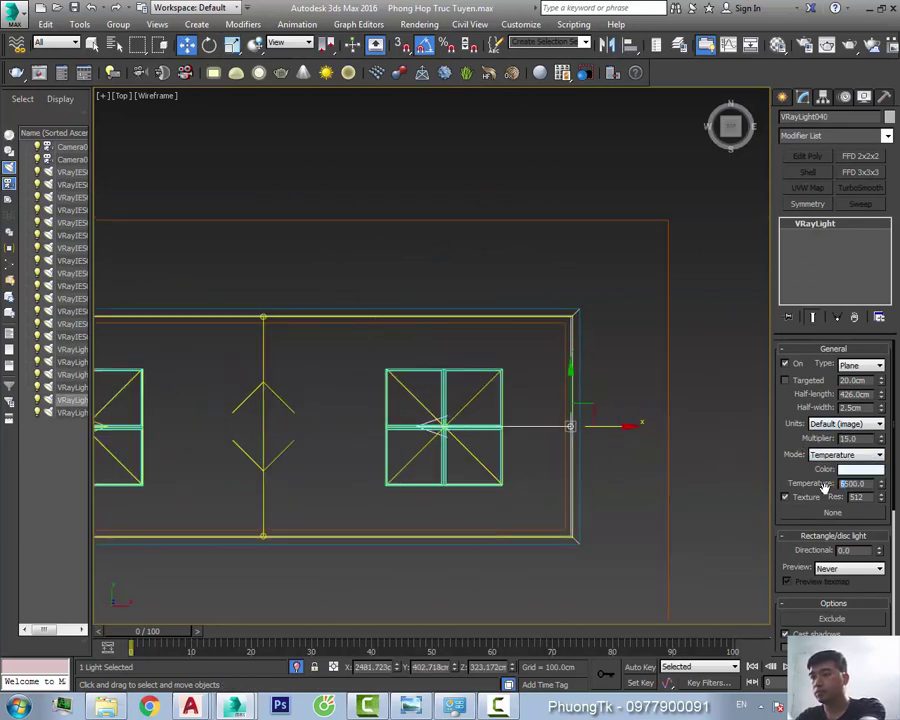
scroll(788, 500, "down", 5)
scroll(785, 575, "down", 2)
Switch to Camera001, start a test render, then stop it
left_click(677, 480)
key("c")
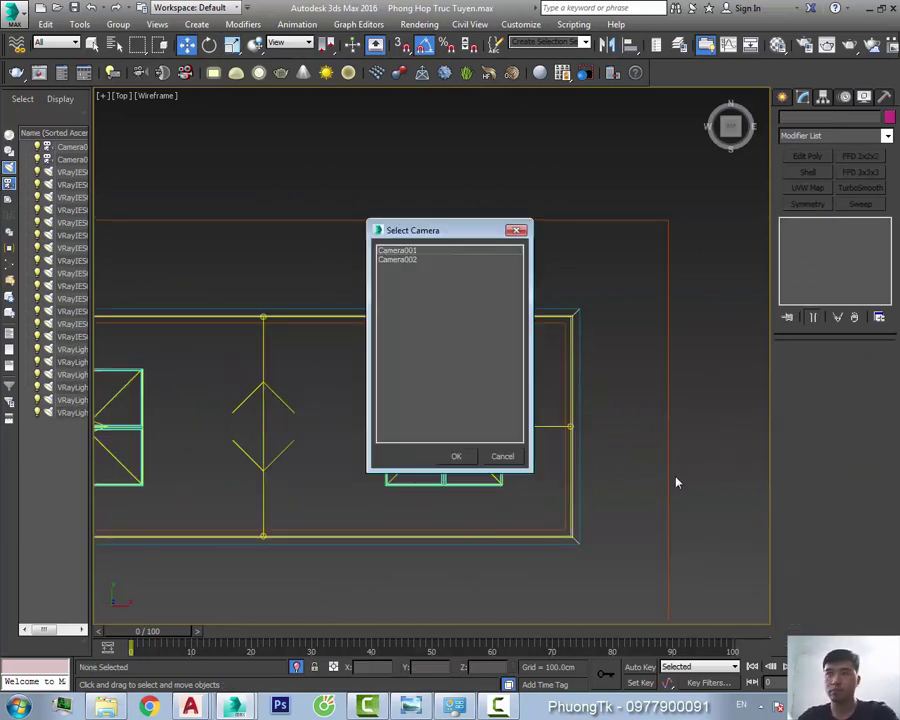
key("Return")
key("shift+q")
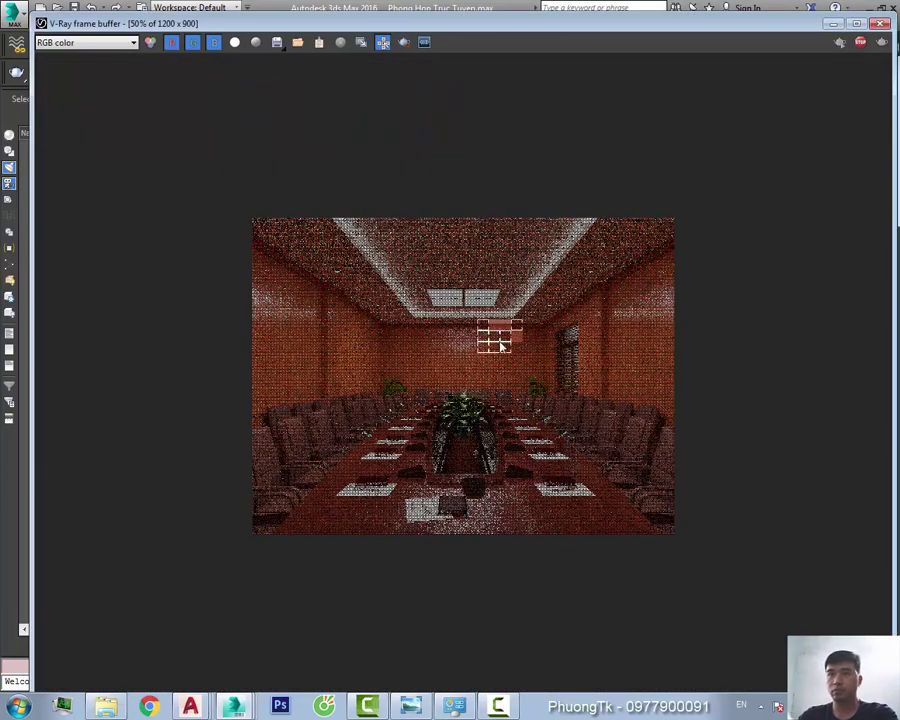
scroll(502, 341, "up", 1)
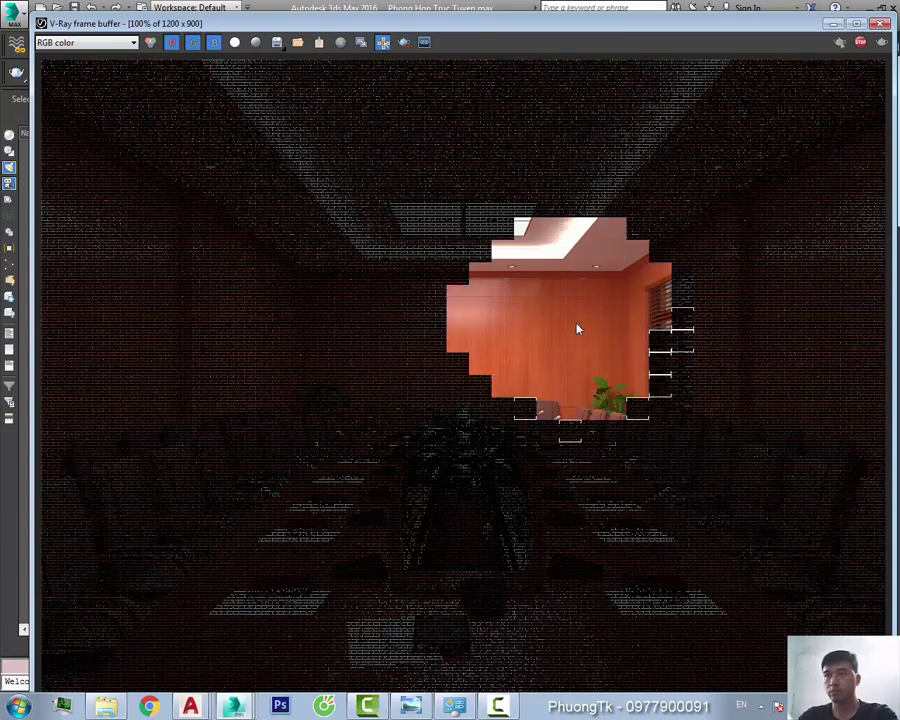
key("Escape")
Re-render with the strip light at multiplier 5 and 4500 temperature, then return to the camera view
scroll(868, 458, "up", 3)
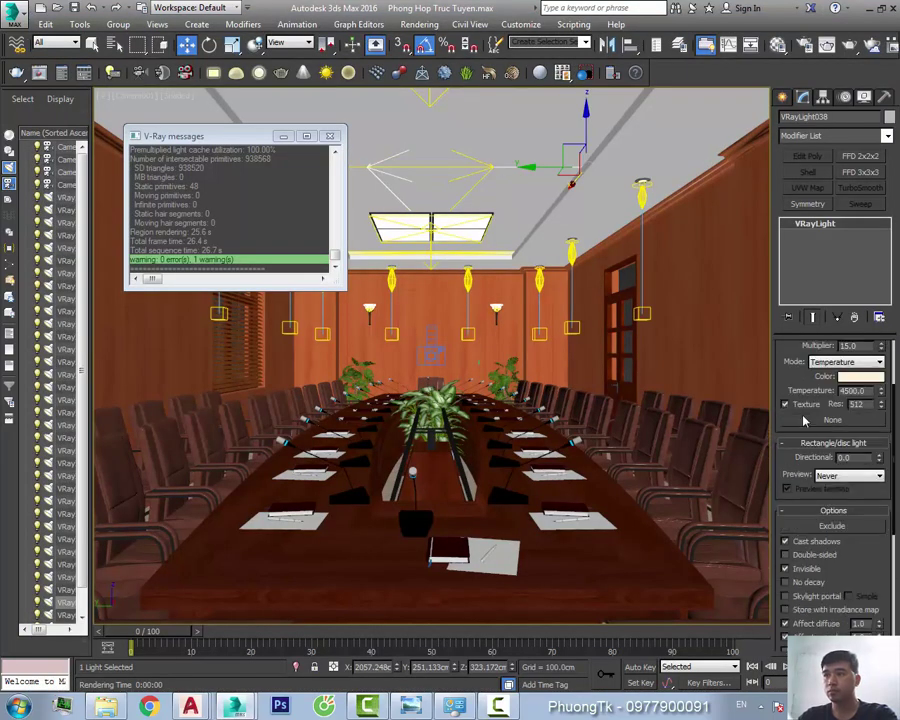
scroll(840, 450, "up", 3)
key("shift+q")
double_click(474, 276)
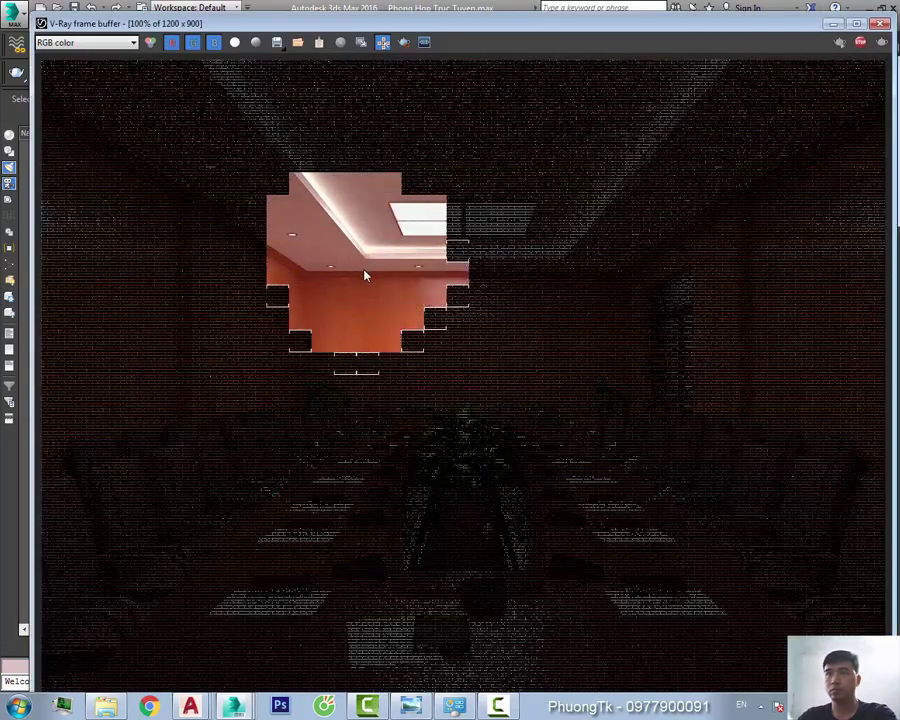
key("Escape")
key("c")
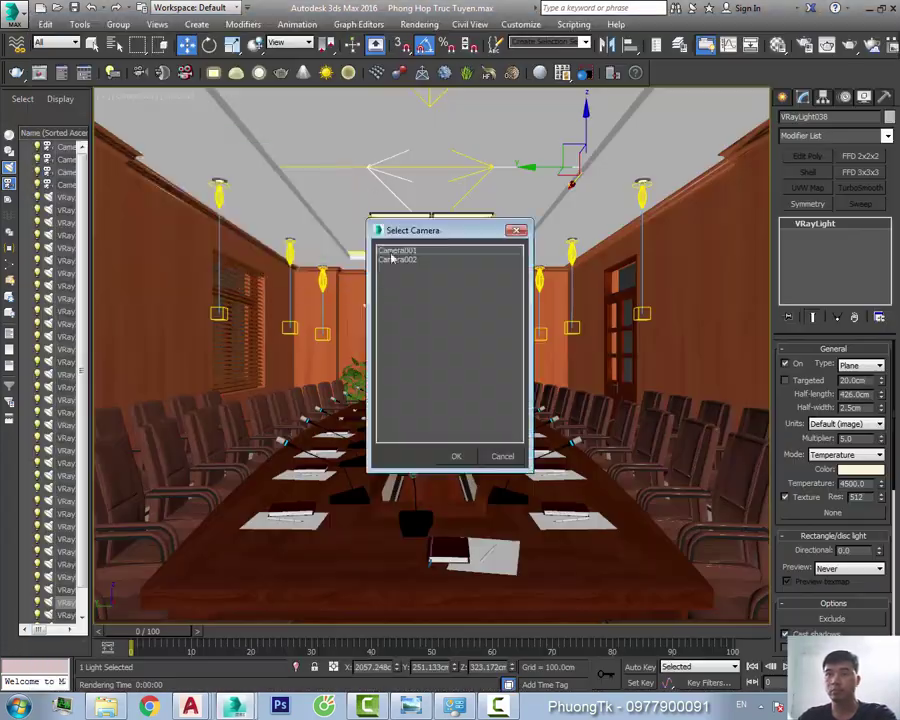
key("Escape")
left_click(436, 316)
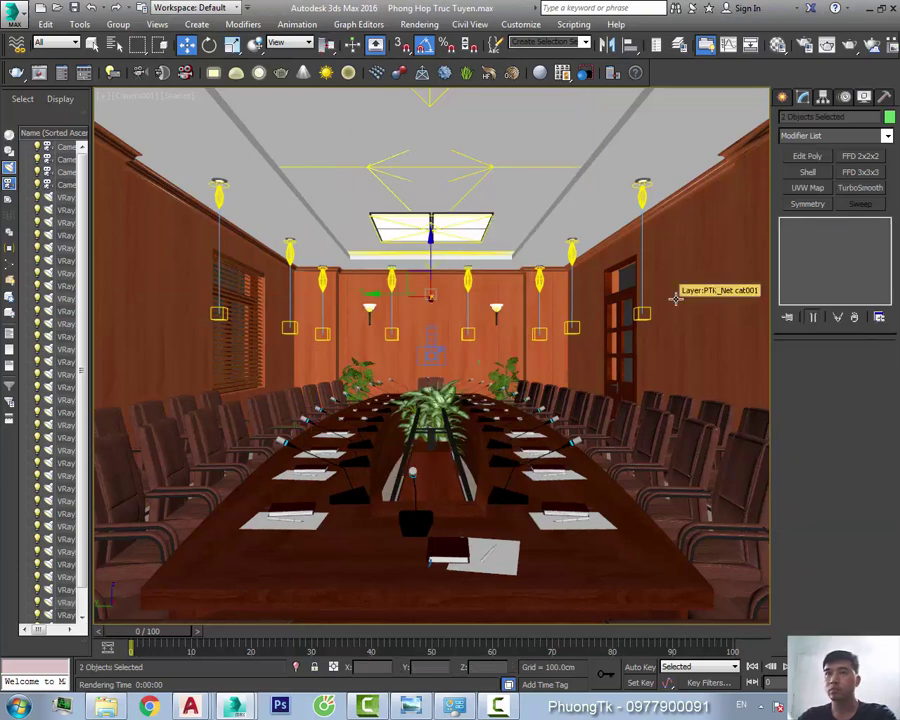
Isolate the wood wall object and show it in wireframe from the front
left_click(596, 320)
key("alt+q")
key("f")
key("F3")
left_click(563, 461)
left_click(548, 356)
right_click(548, 356)
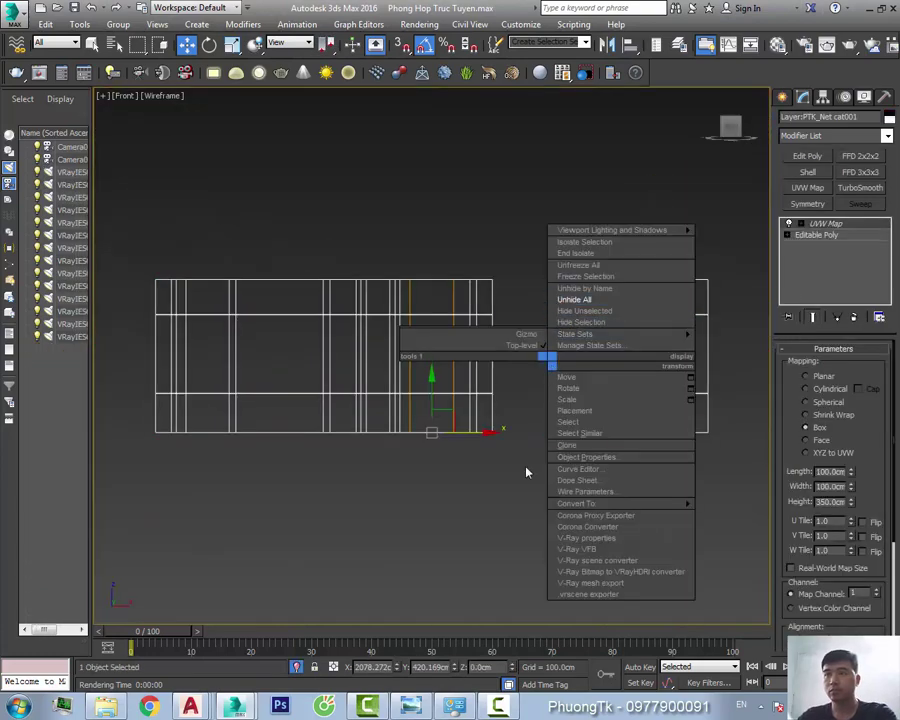
Load '009 copy copy copy.jpg' as the Vach material's diffuse texture
key("m")
left_click(494, 245)
left_click(560, 390)
left_click(592, 502)
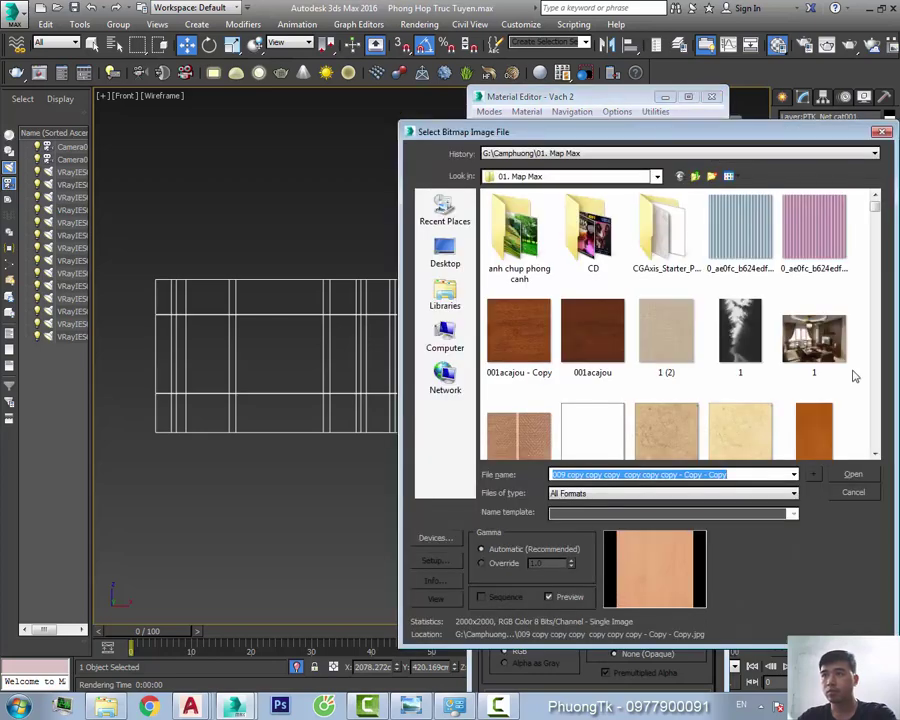
scroll(854, 374, "down", 10)
scroll(854, 374, "up", 5)
scroll(854, 378, "up", 3)
left_click(813, 275)
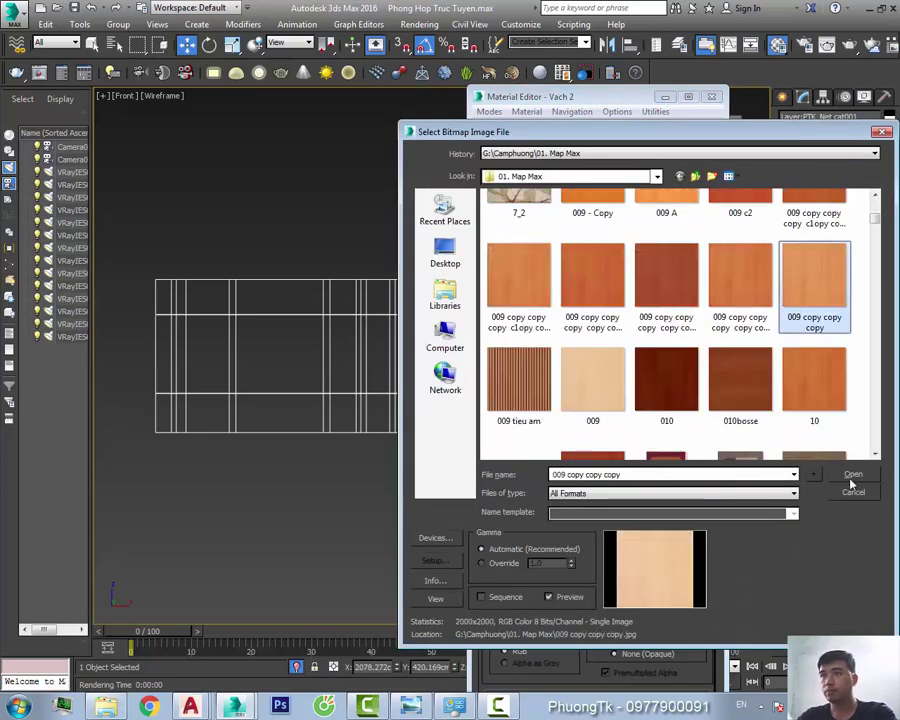
left_click(853, 474)
Select the wall's middle band of polygons and a strip on the right panel
left_click(817, 234)
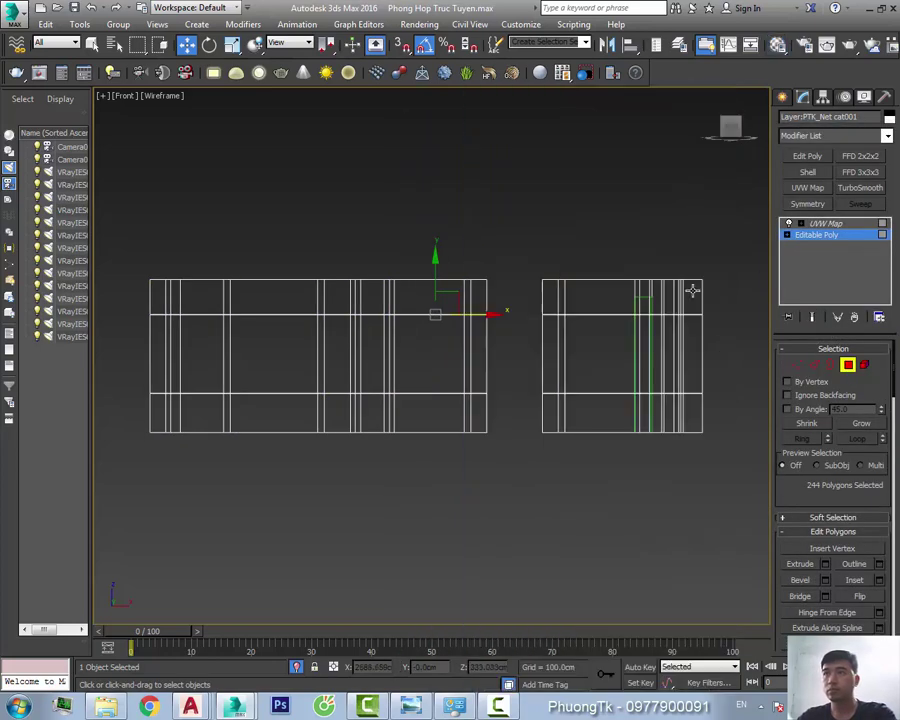
left_click_drag(693, 290, 425, 332)
left_click(826, 240)
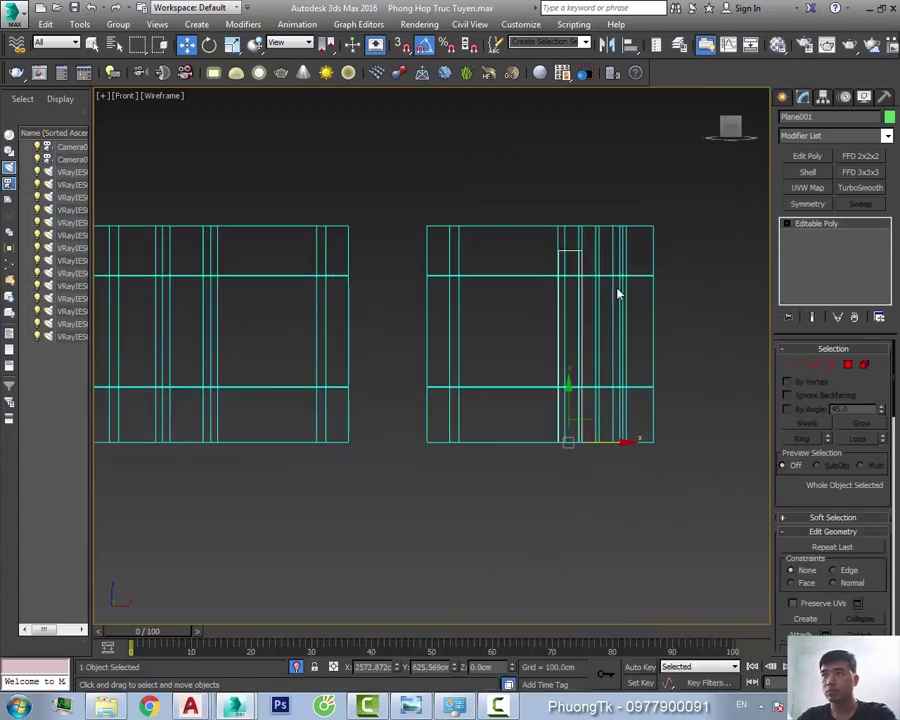
left_click(524, 330)
key("m")
key("t")
left_click(536, 343)
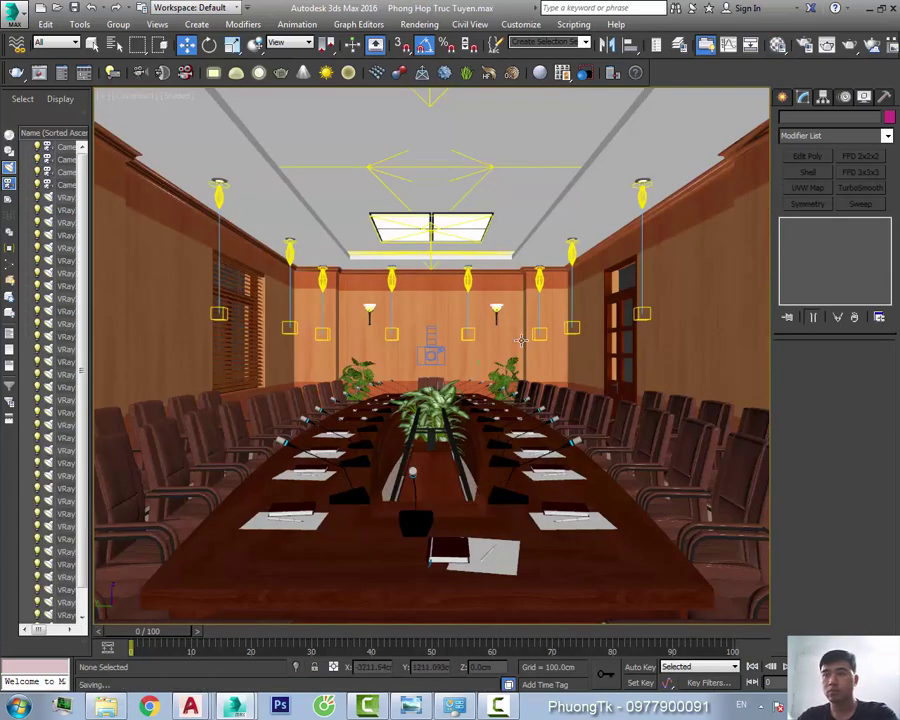
Test-render, then switch to Camera002 and render a region around the back wall
key("shift+q")
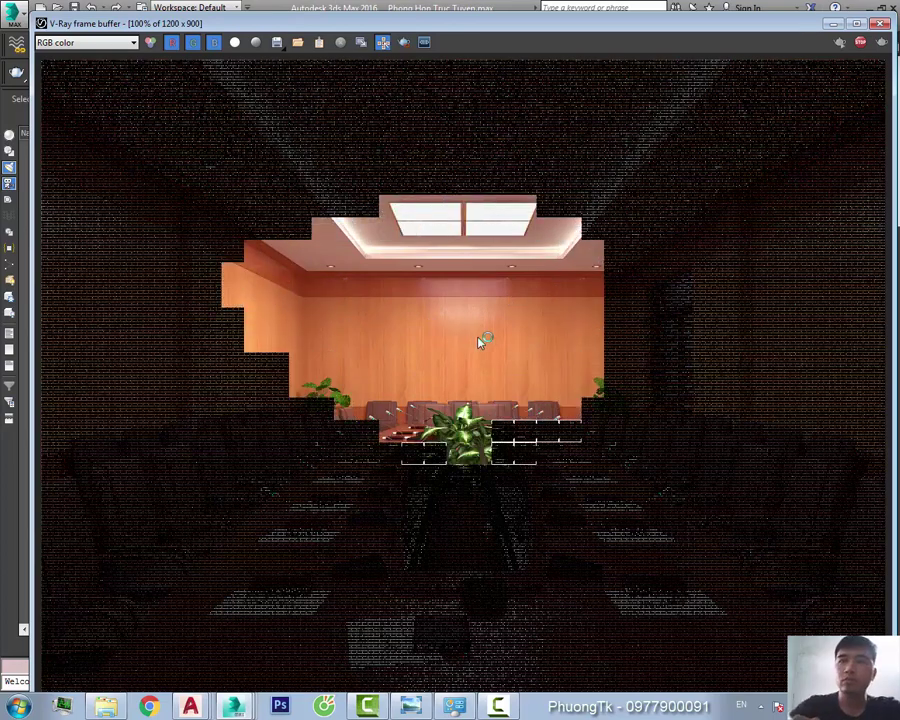
left_click(760, 664)
key("c")
double_click(410, 260)
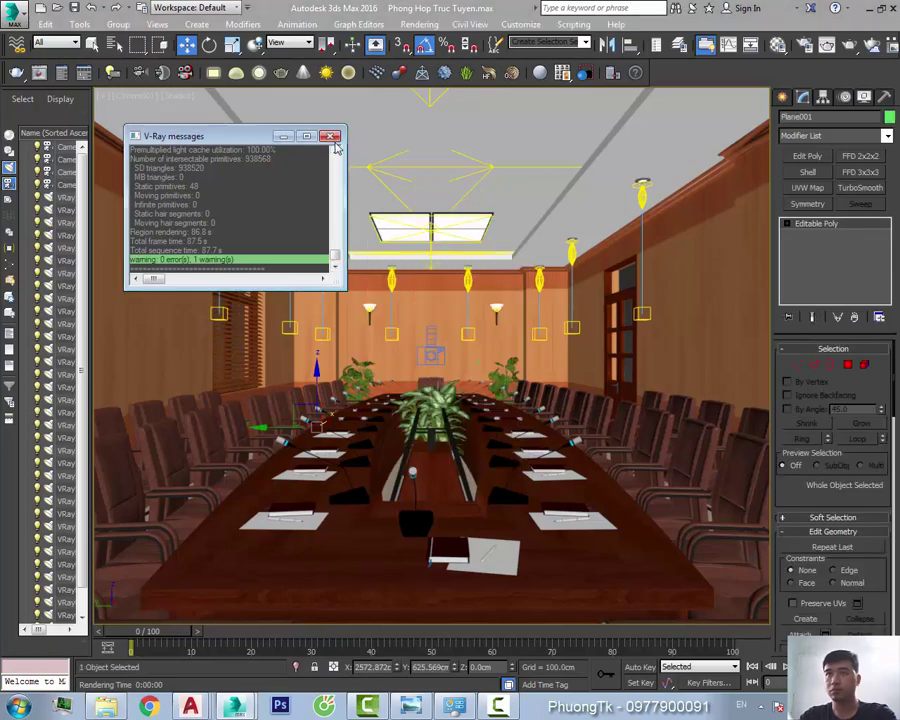
key("shift+q")
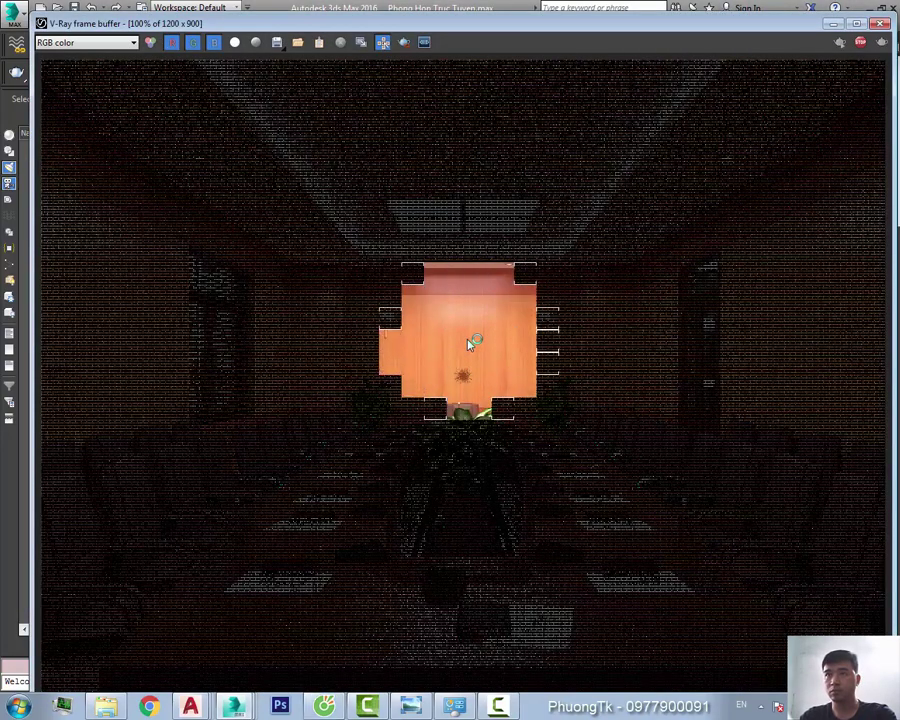
left_click(403, 42)
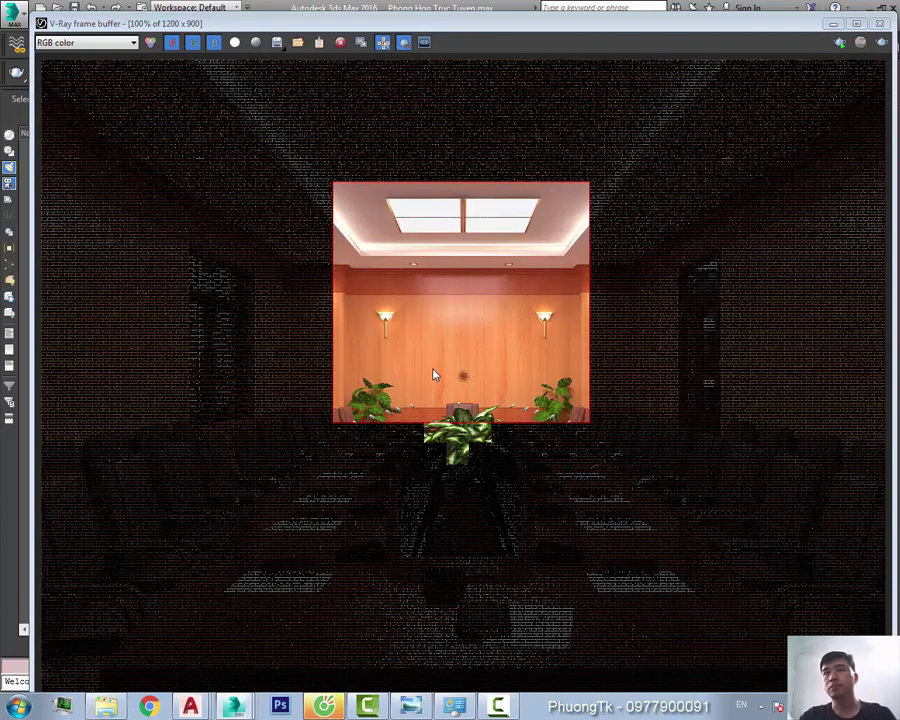
Re-render with the ceiling light at Temperature 5500, multiplier 2, then isolate the back wall plane
left_click(879, 23)
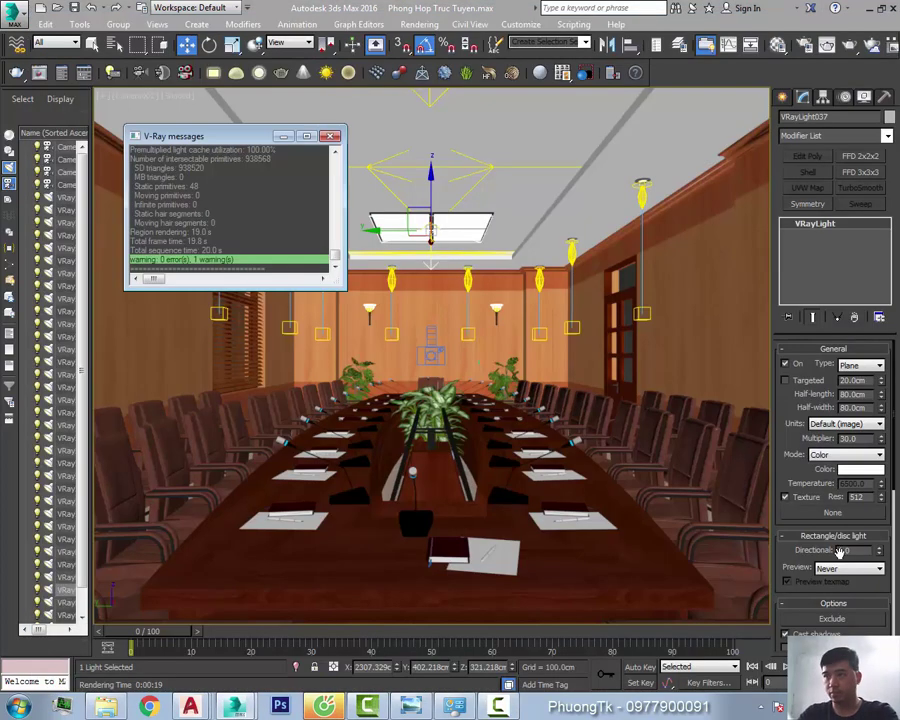
key("shift+q")
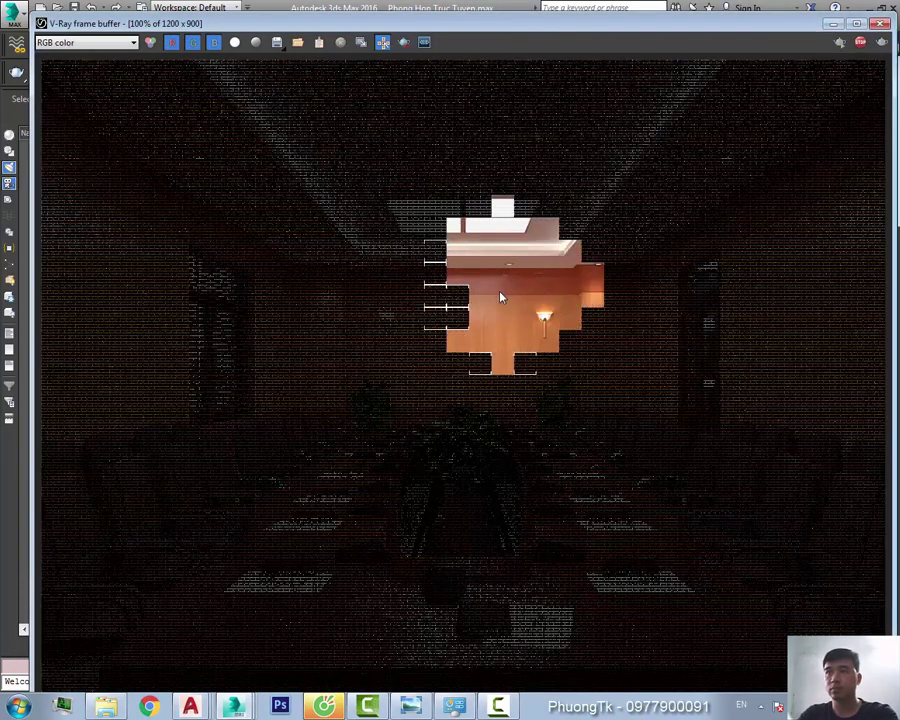
key("Escape")
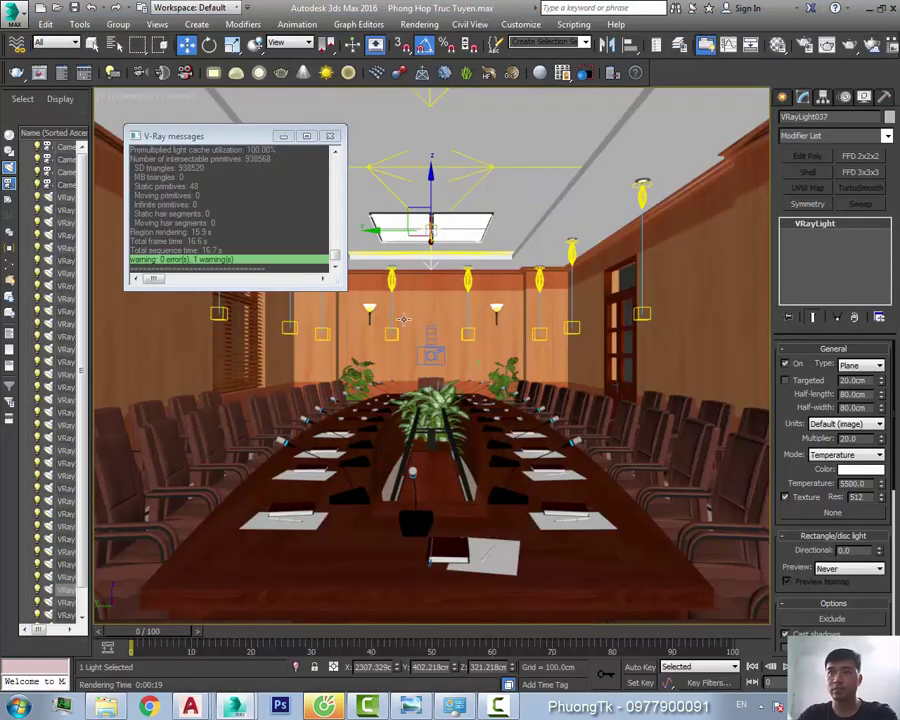
left_click(522, 328)
key("alt+q")
Draw a 100 cm plane between the wall lamps in the right side view
key("l")
key("z")
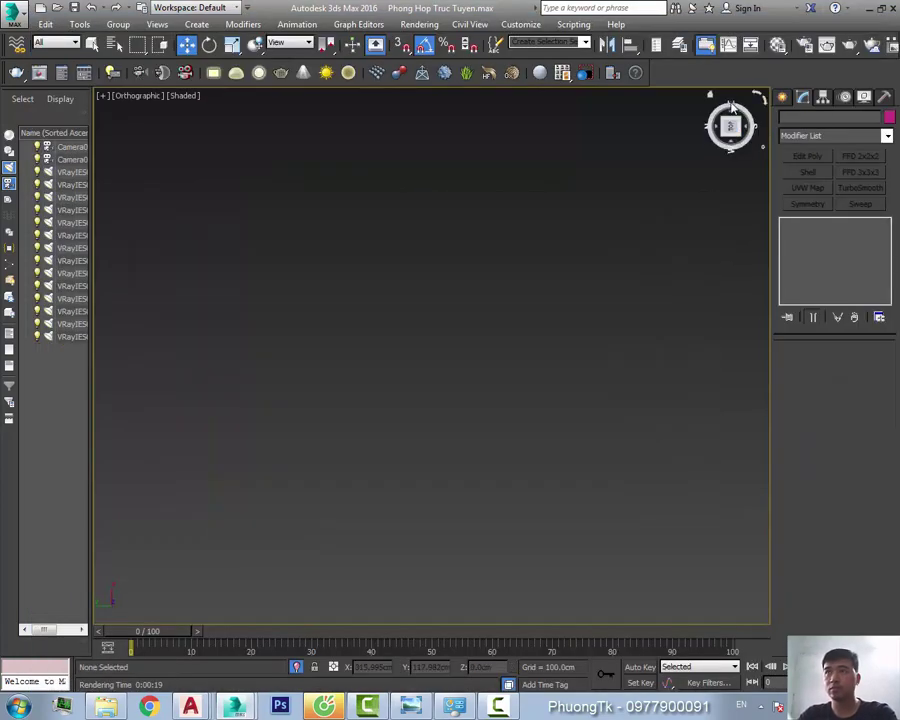
key("F3")
left_click(783, 97)
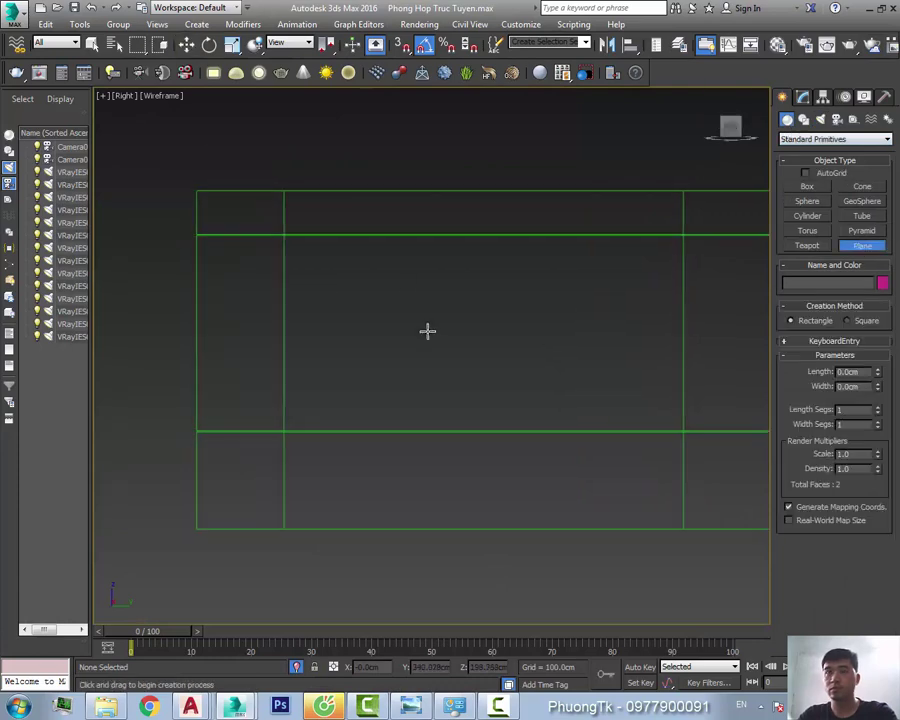
scroll(424, 328, "down", 3)
left_click(297, 668)
scroll(414, 346, "up", 2)
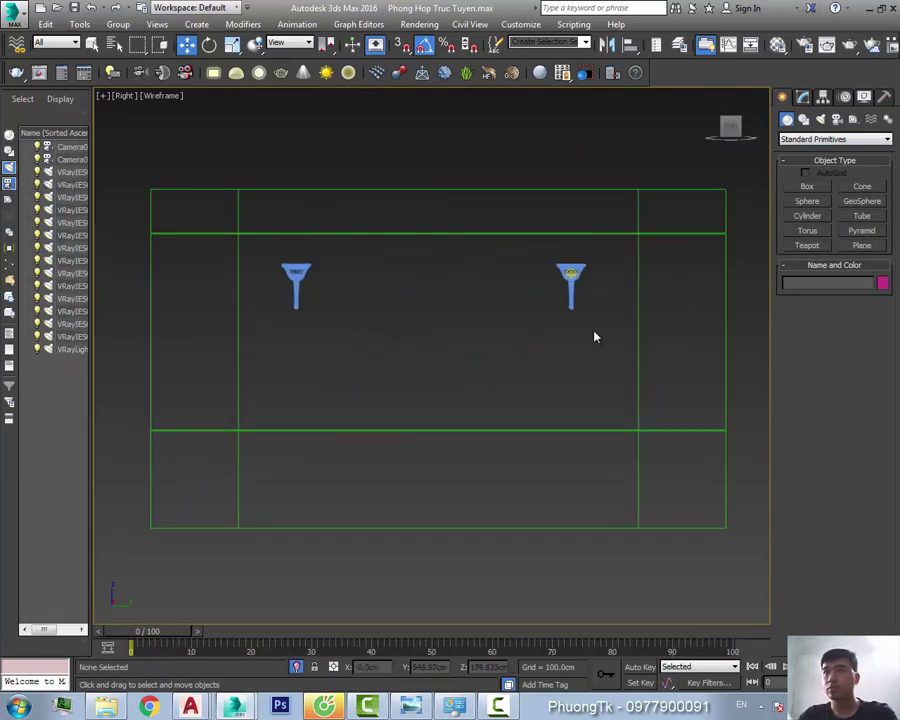
left_click_drag(316, 293, 548, 406)
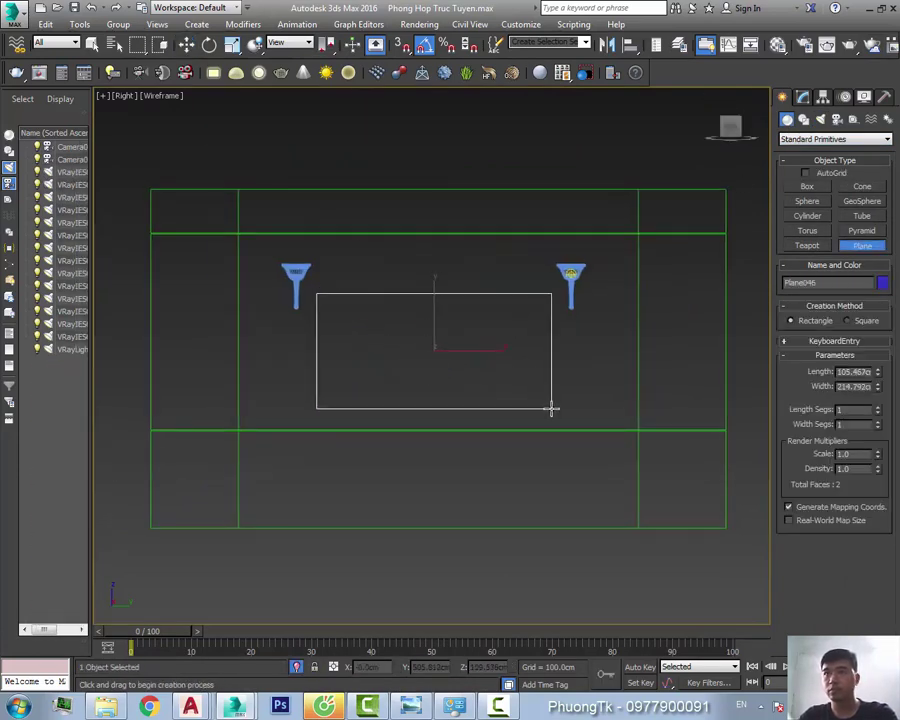
type("100")
key("Tab")
right_click(642, 375)
scroll(433, 337, "up", 2)
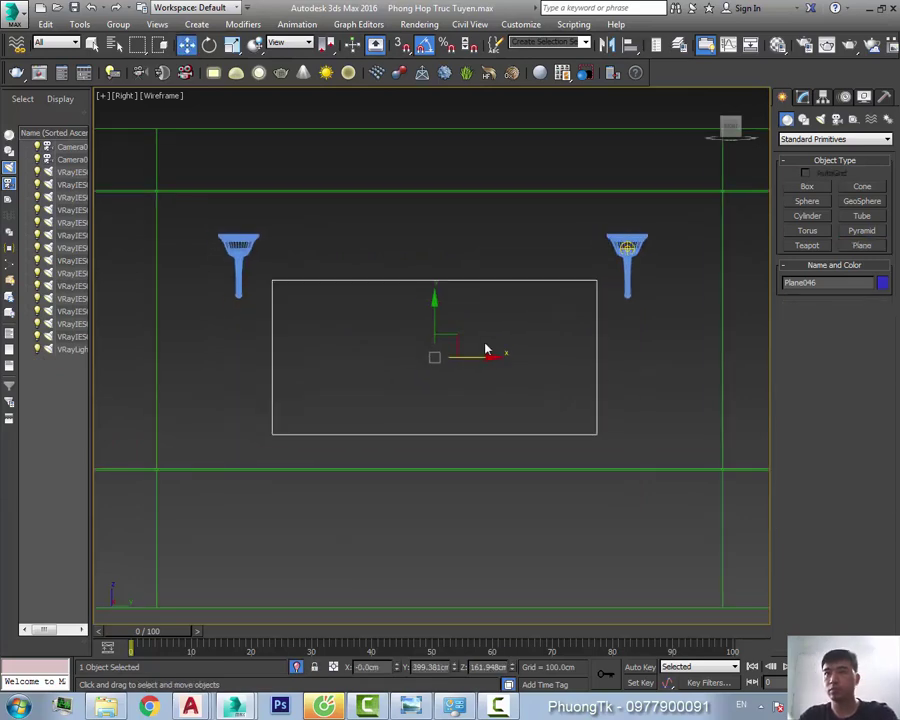
Shell the plane, convert it to editable poly and inset its front face
left_click(802, 96)
left_click(807, 172)
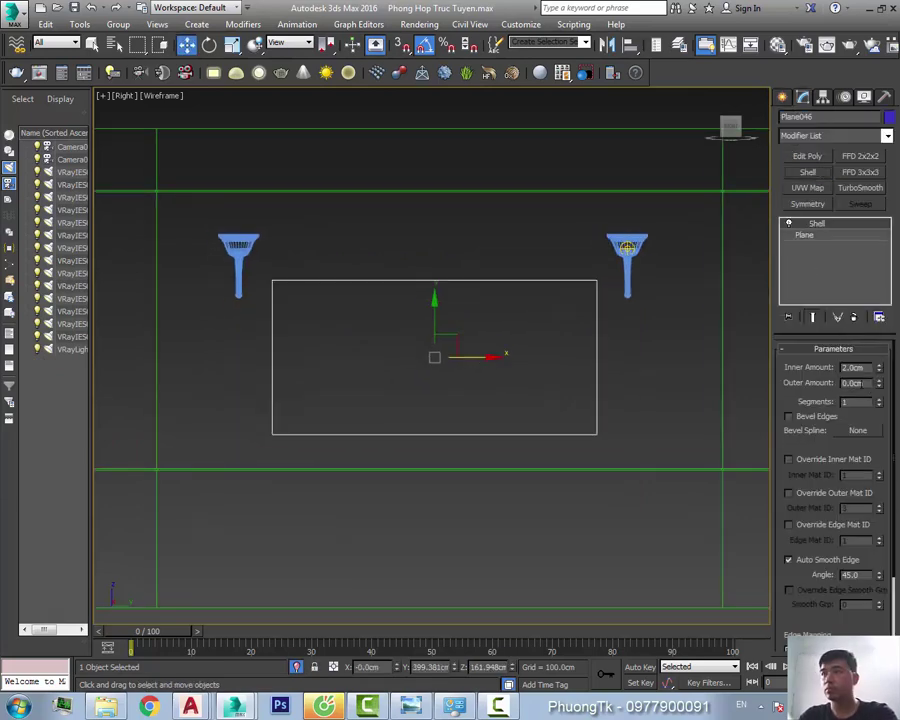
right_click(817, 223)
left_click(836, 402)
left_click(848, 364)
left_click(484, 320)
right_click(484, 320)
left_click(412, 395)
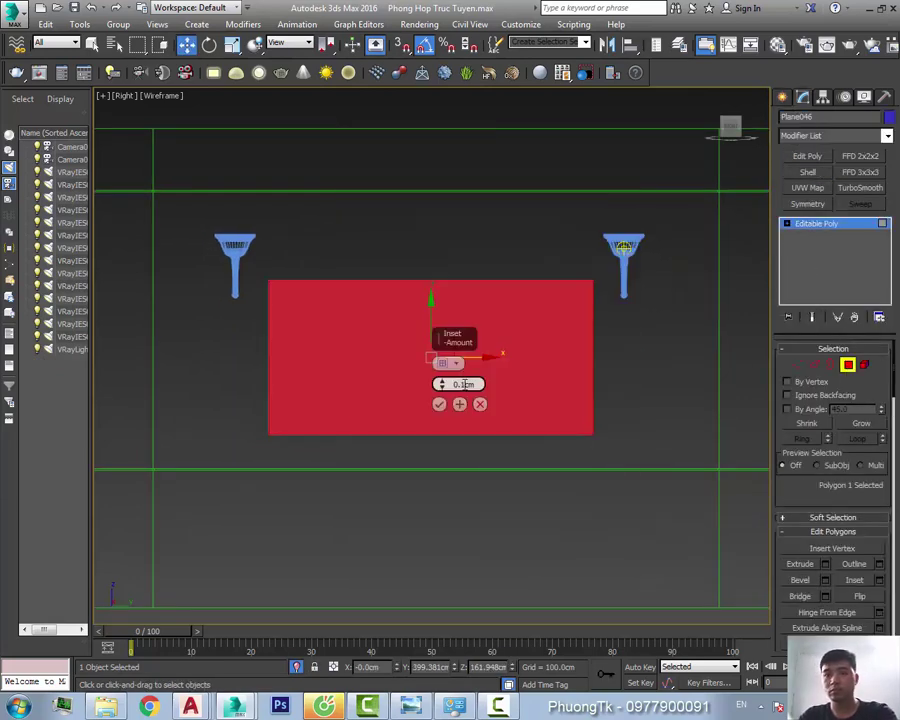
left_click(439, 404)
Extrude the inset centre panel slightly from the top view
key("t")
key("z")
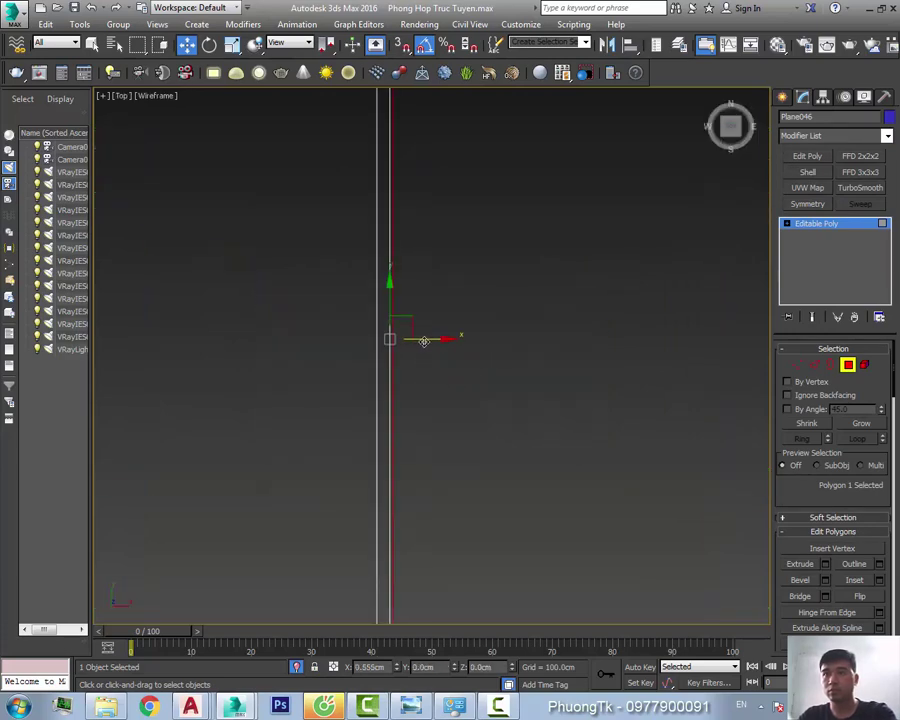
right_click(428, 340)
left_click(327, 436)
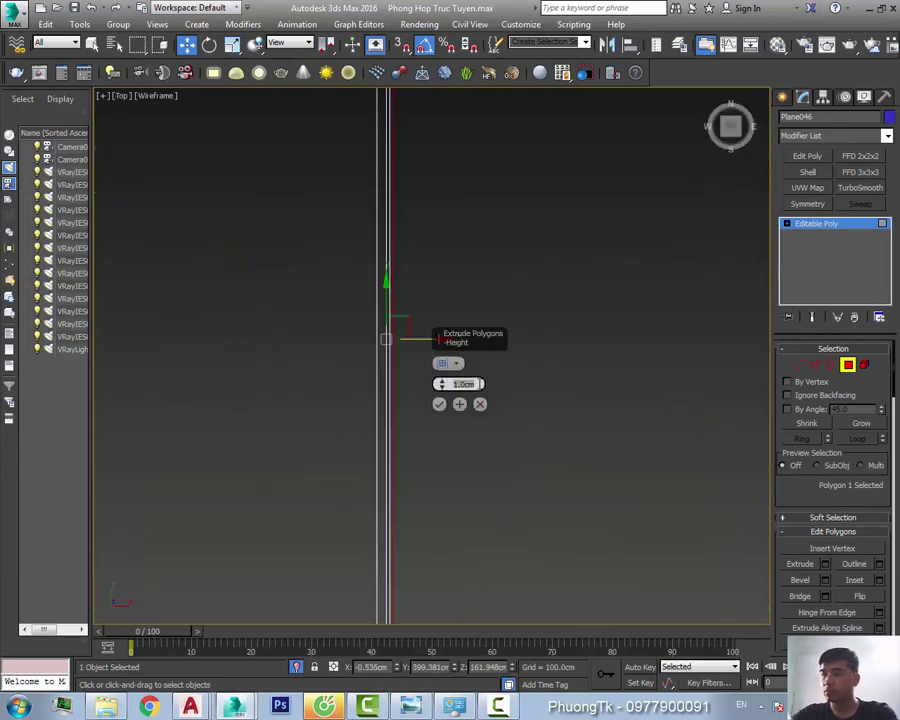
type("-1")
left_click(439, 404)
Apply the wood material to the frame plane in the perspective view
key("p")
key("z")
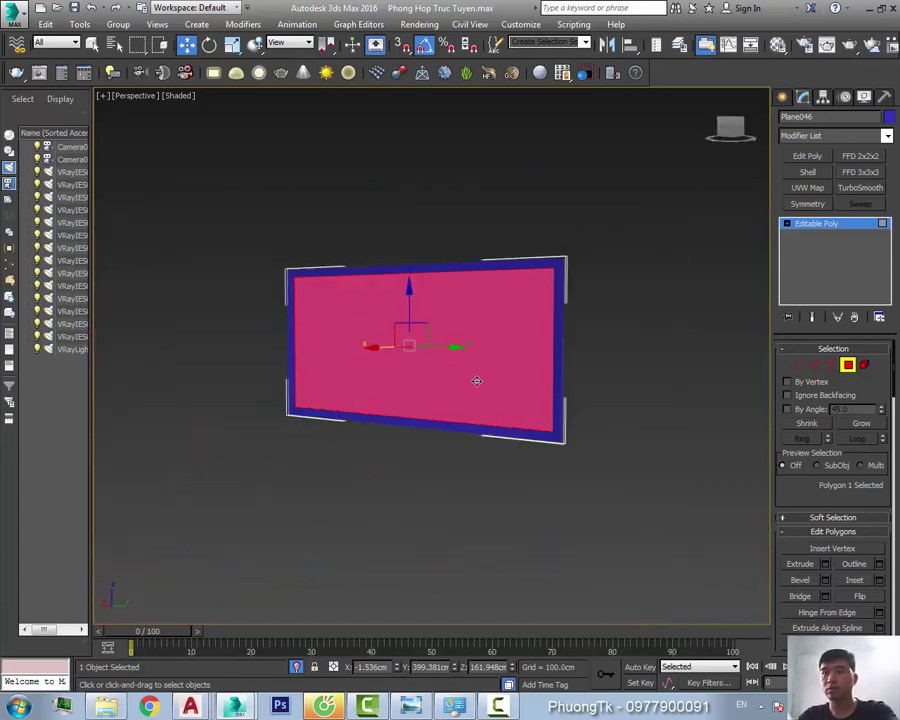
key("m")
left_click(677, 289)
left_click(632, 289)
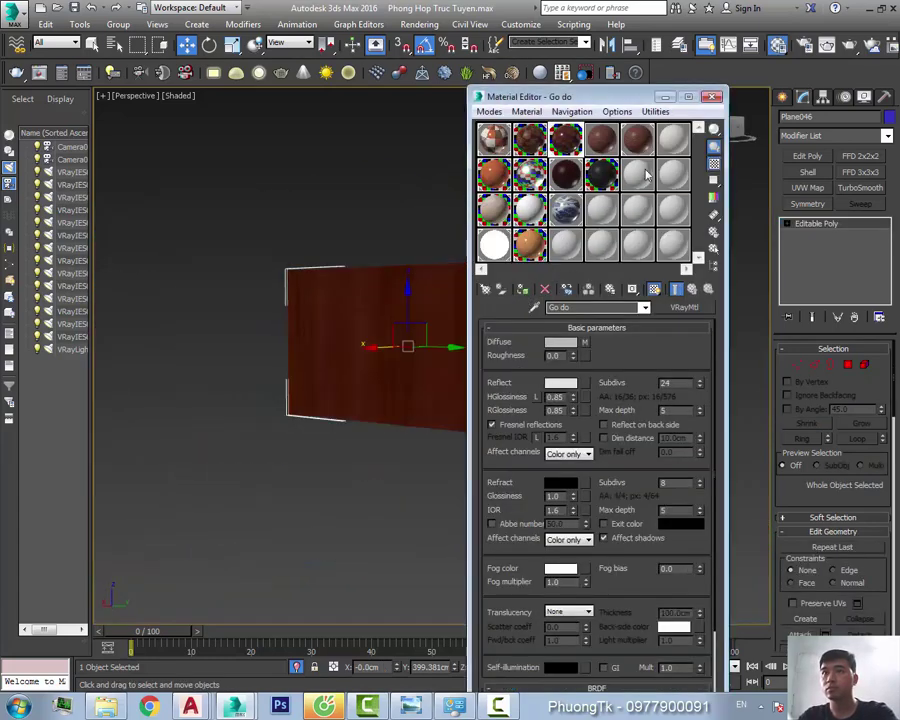
left_click(711, 96)
Add a UVW Map modifier to the plane with a 50 cm map size
left_click(807, 187)
scroll(597, 363, "up", 3)
scroll(597, 363, "down", 3)
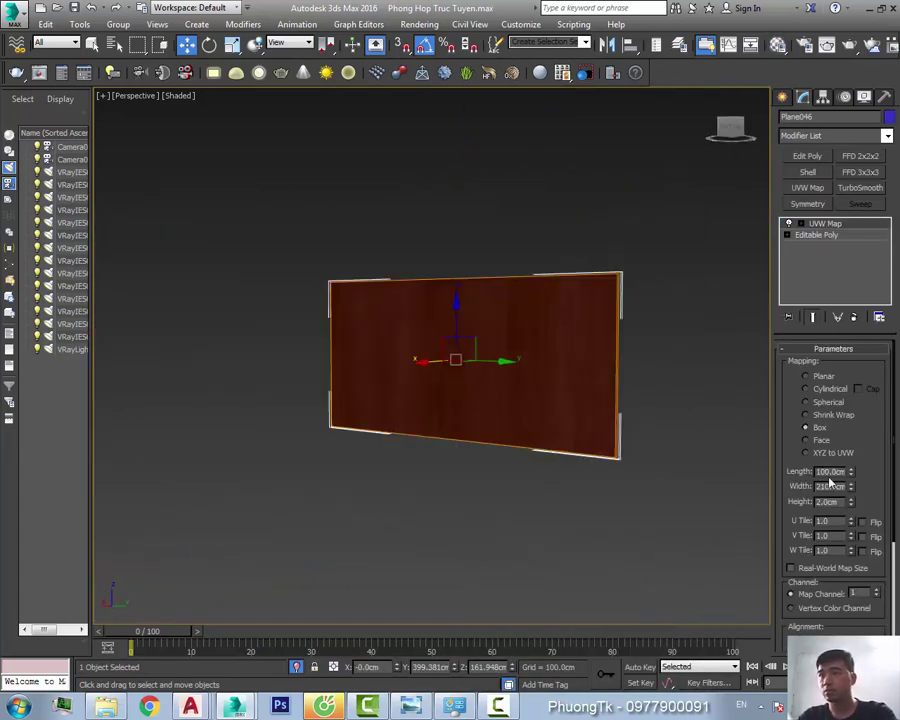
middle_click_drag(618, 376, 436, 323)
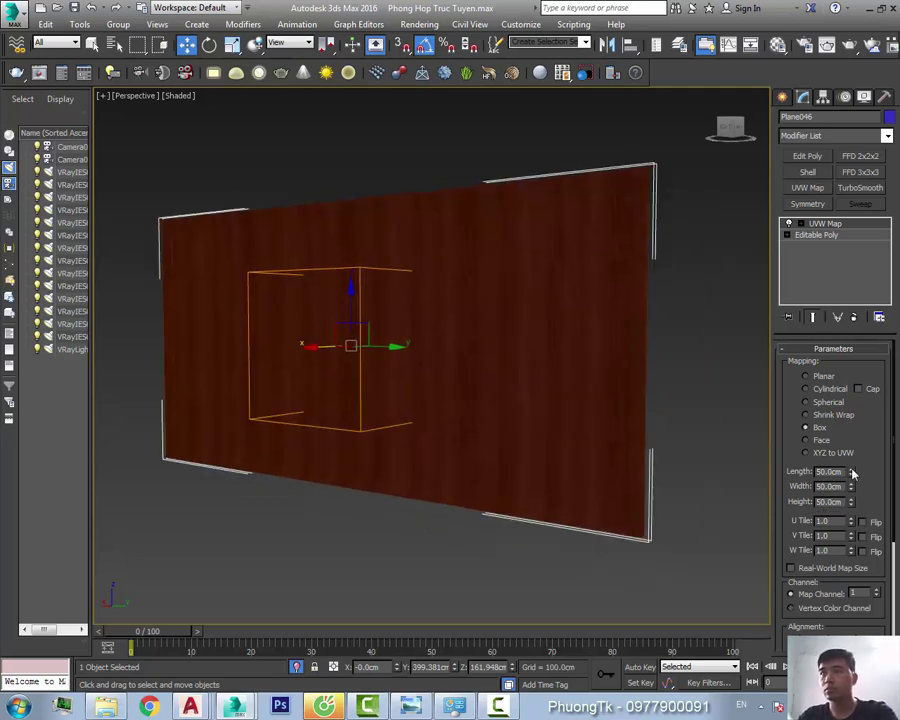
left_click(848, 365)
key("ctrl+a")
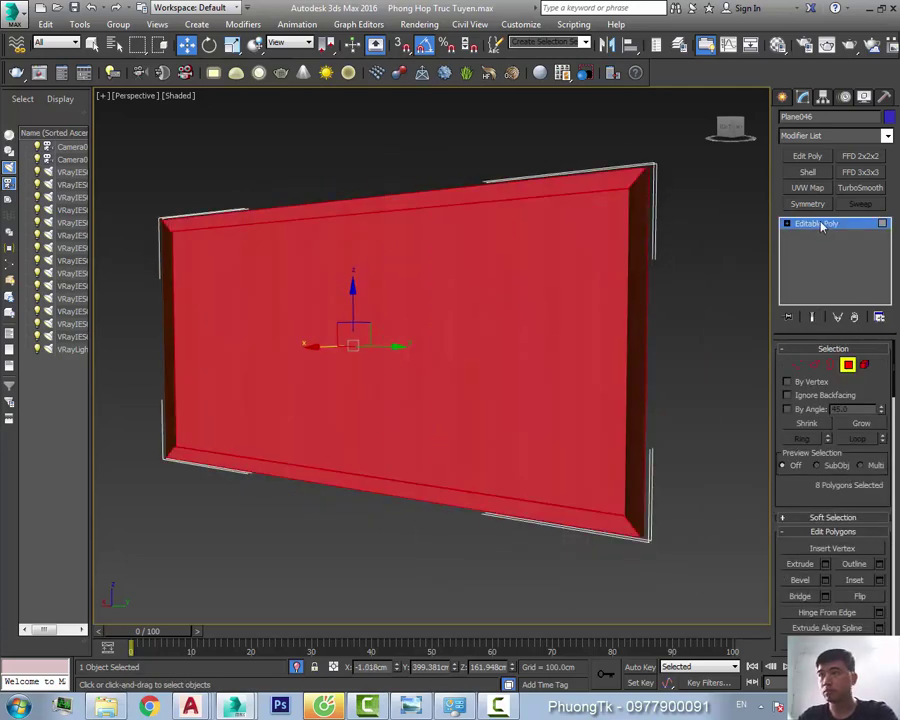
left_click(807, 188)
type("50")
key("Tab")
type("50")
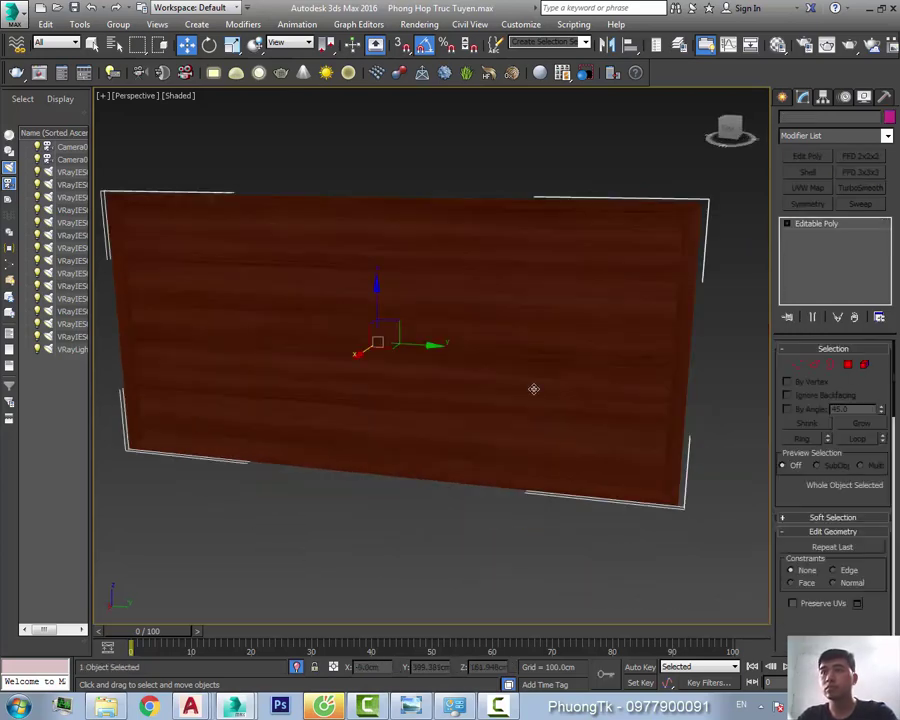
Give the frame's inner panel a new VRayMtl whose diffuse is the 111.jpg relief painting bitmap
left_click(594, 408)
key("m")
left_click(684, 307)
double_click(420, 556)
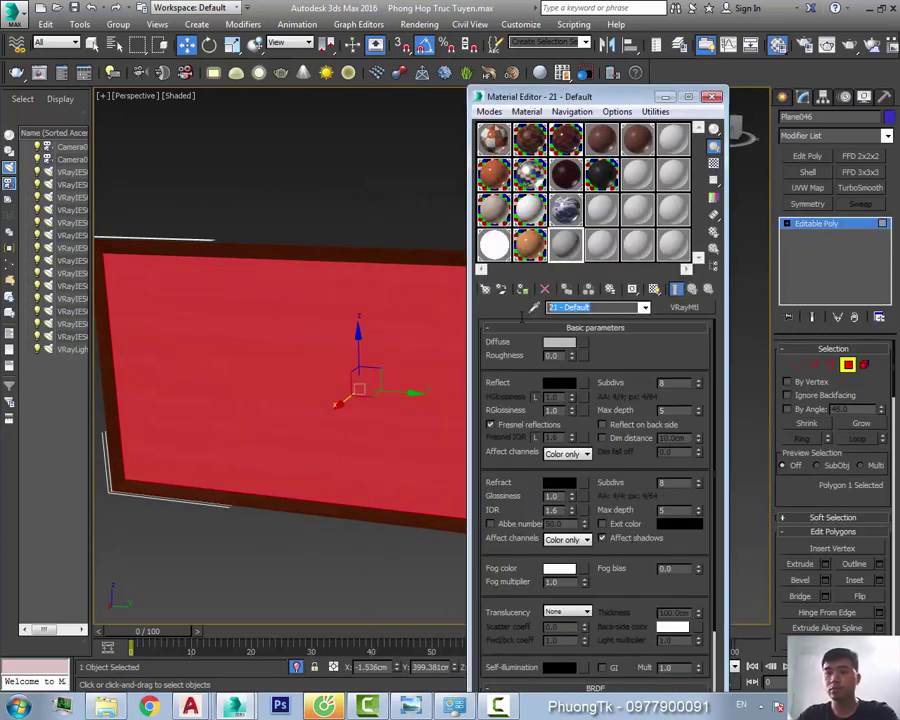
left_click(571, 342)
double_click(436, 251)
scroll(458, 275, "down", 3)
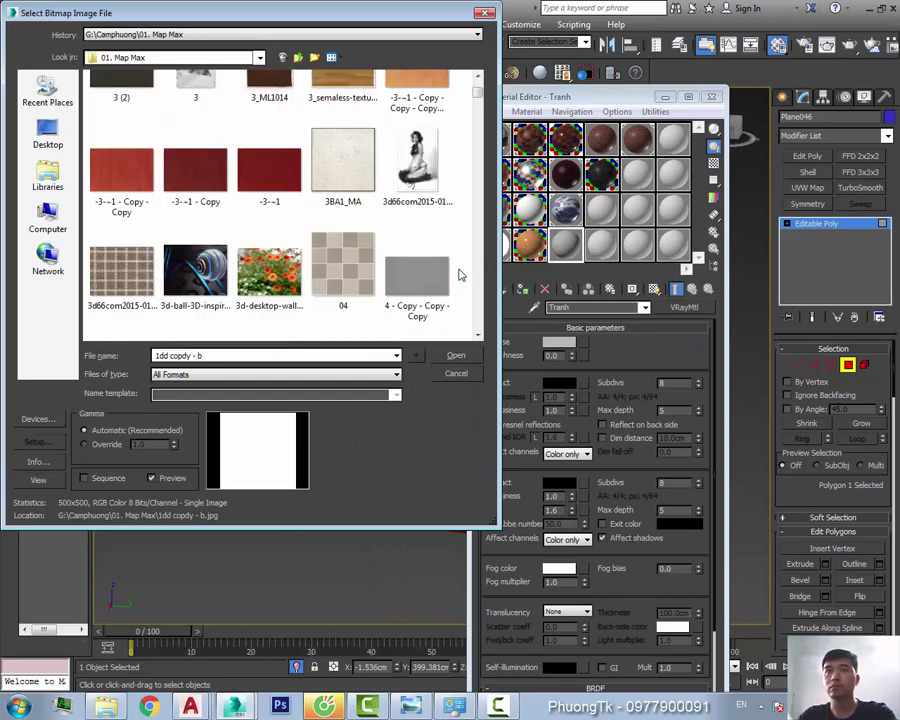
scroll(458, 275, "down", 3)
scroll(458, 275, "down", 5)
scroll(456, 270, "down", 5)
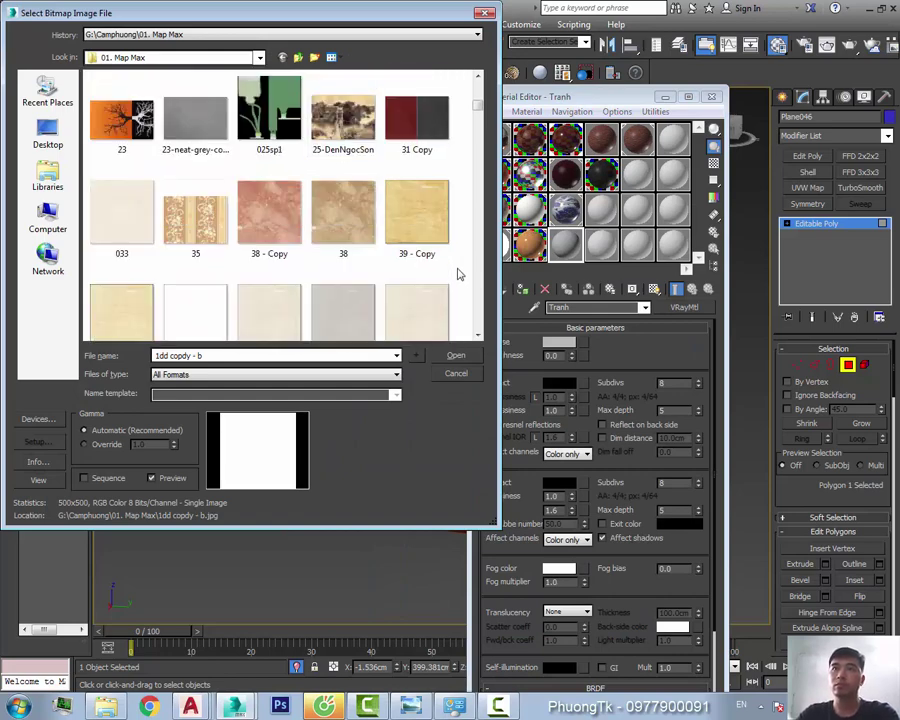
scroll(348, 265, "down", 3)
scroll(348, 265, "down", 5)
left_click(418, 163)
left_click(456, 355)
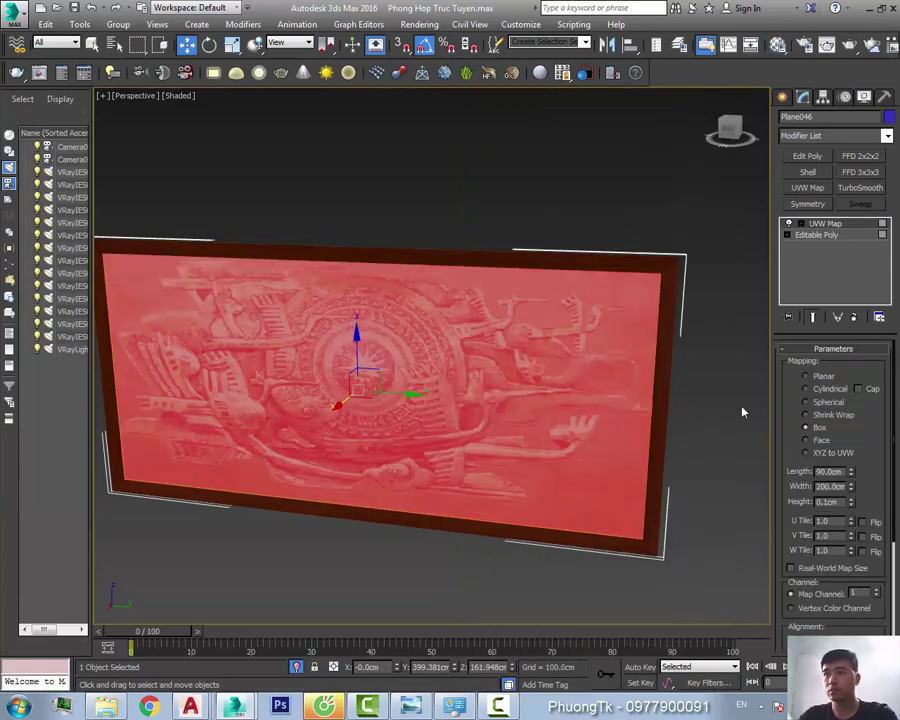
Move the framed painting from the top view up against the orange wall piece
key("c")
left_click(416, 257)
key("Escape")
key("t")
scroll(540, 378, "down", 5)
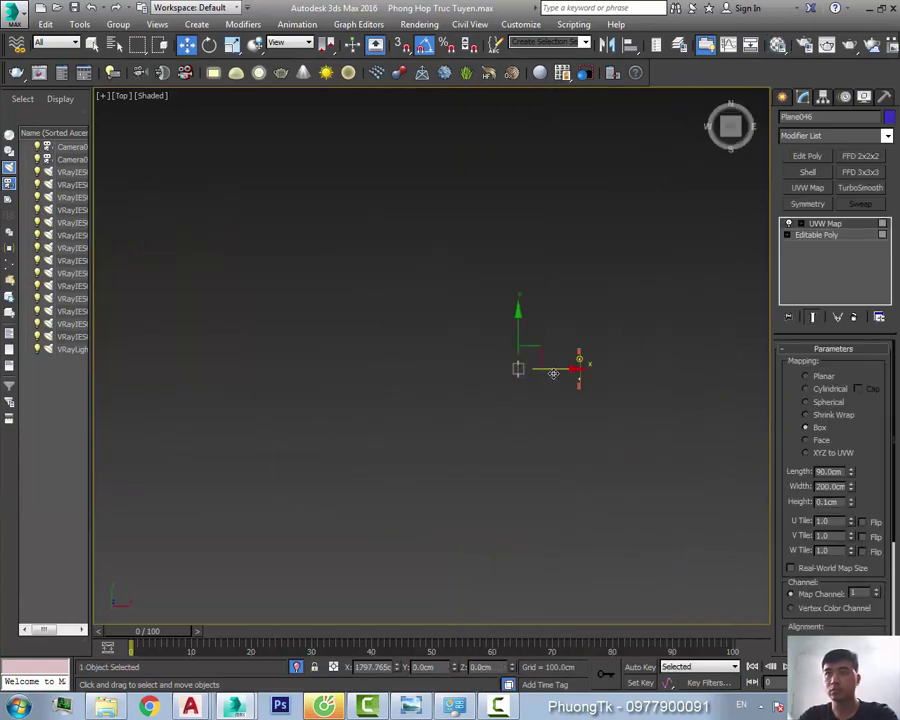
scroll(553, 373, "up", 5)
left_click_drag(512, 376, 666, 376)
scroll(520, 331, "up", 3)
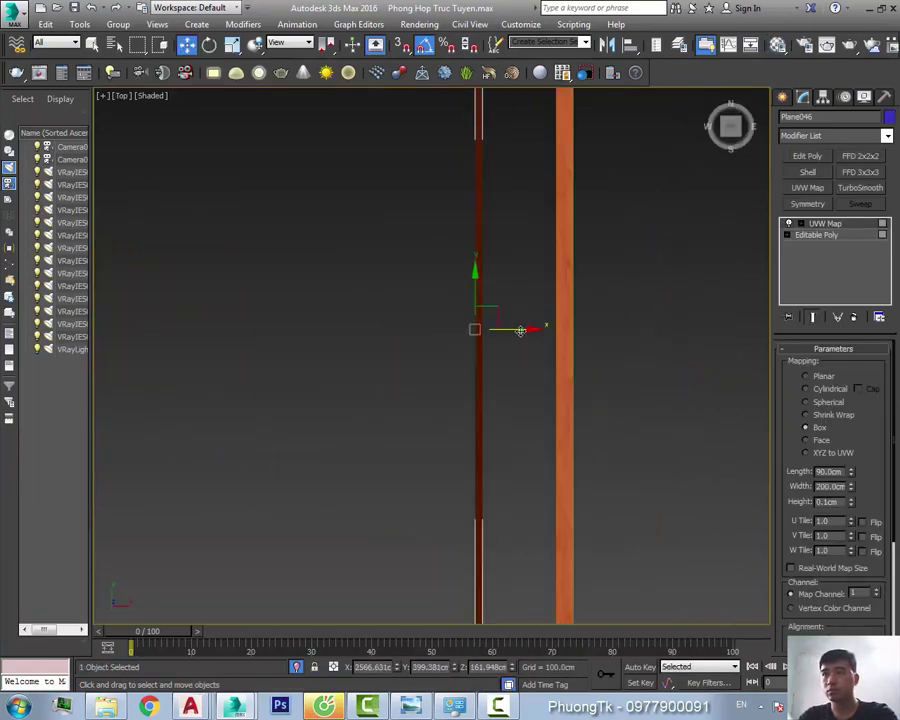
key("F3")
Create a text shape on the wall above the relief frame in the left view
key("f")
key("l")
left_click(512, 315)
left_click(782, 97)
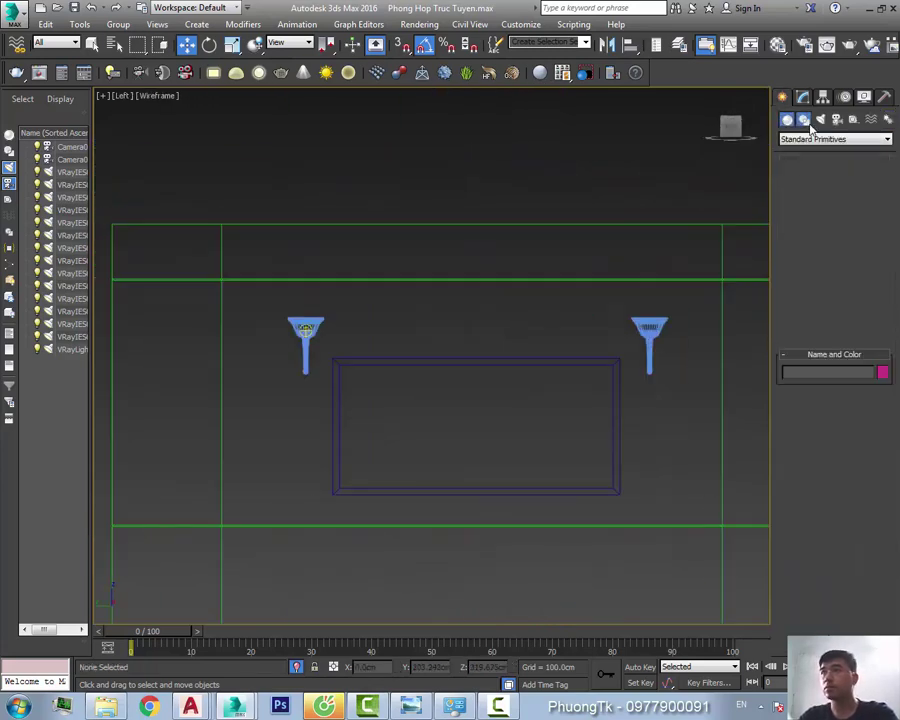
left_click(803, 119)
left_click(807, 257)
left_click(457, 325)
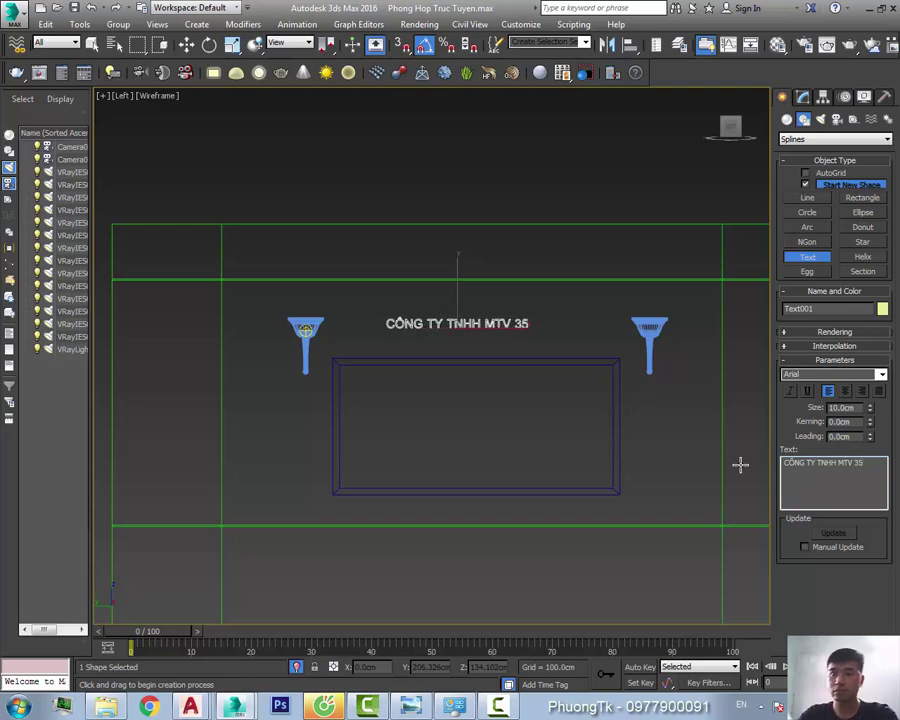
Check the new text from several views, then edit its text string
key("alt+Tab")
key("alt+Tab")
key("w")
scroll(490, 338, "up", 3)
scroll(500, 342, "up", 6)
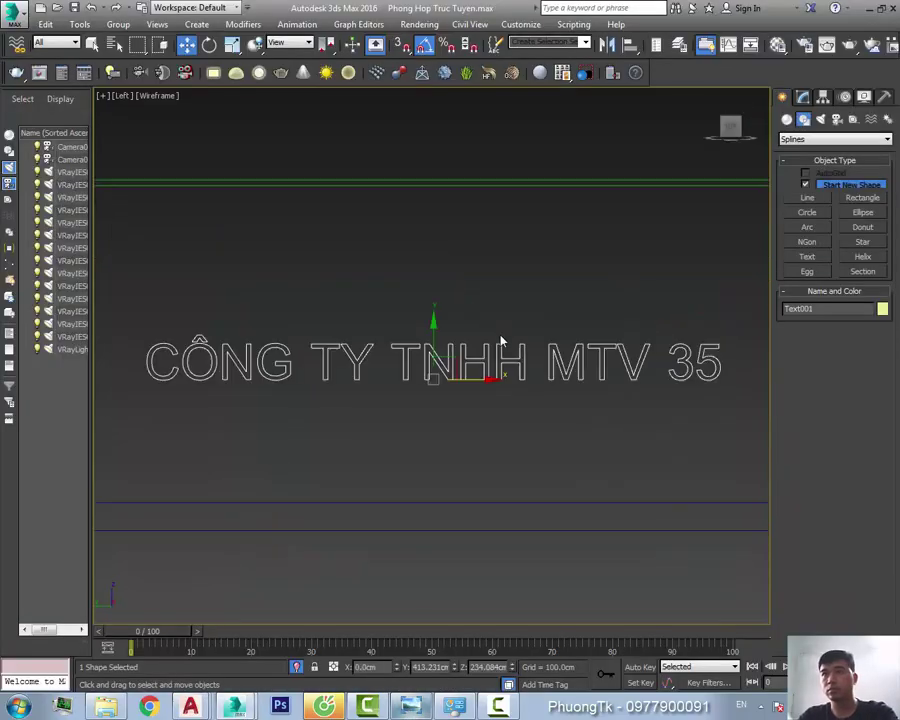
scroll(500, 400, "down", 5)
key("t")
scroll(576, 322, "up", 4)
middle_click_drag(576, 322, 698, 145, "alt")
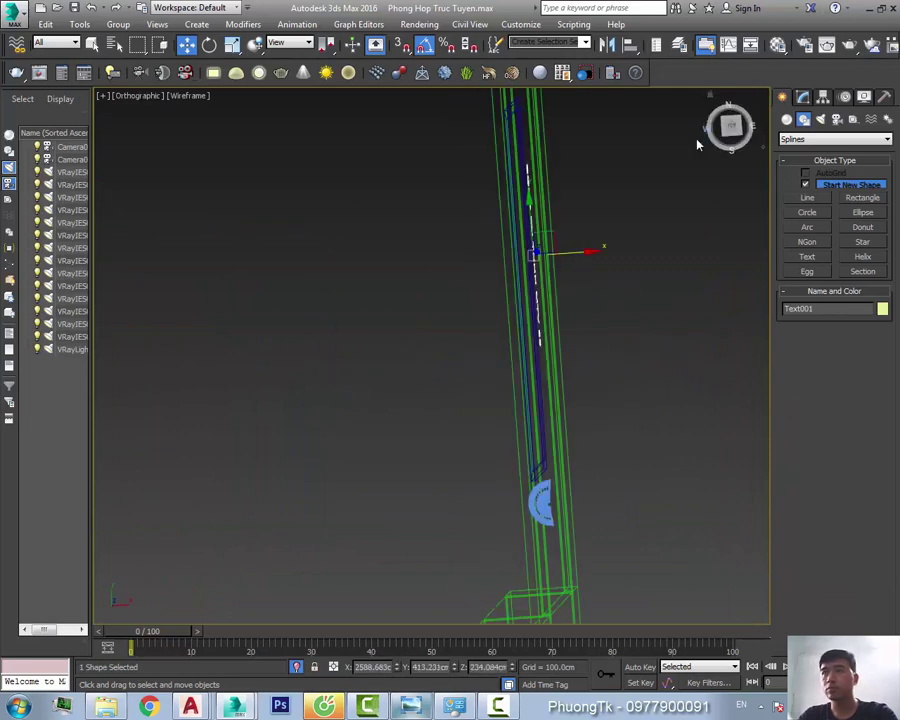
key("l")
scroll(430, 330, "down", 2)
left_click(803, 97)
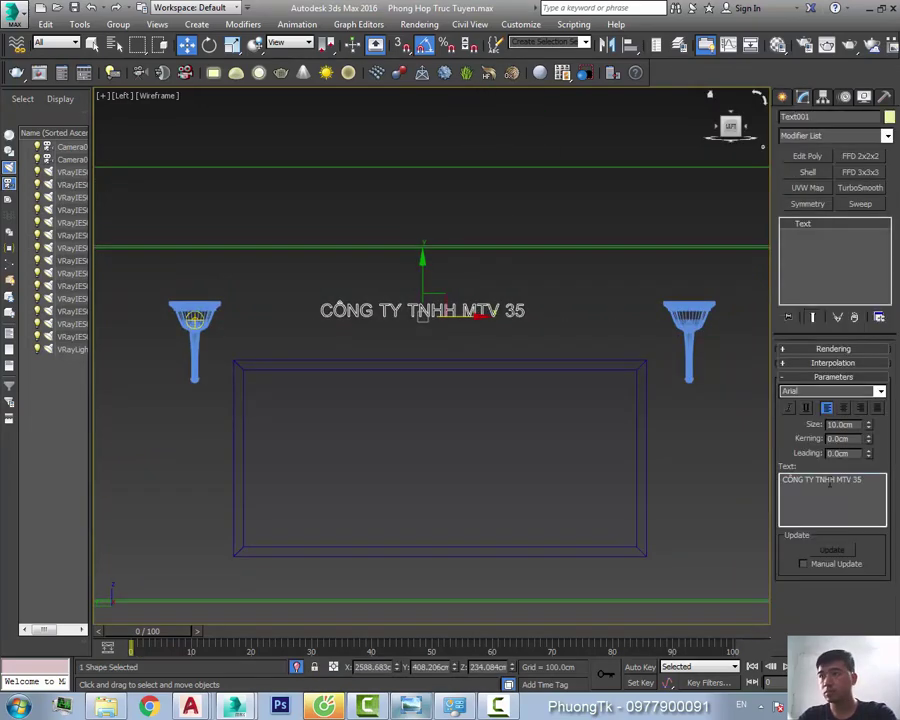
type("ÁCH NHIỆM ")
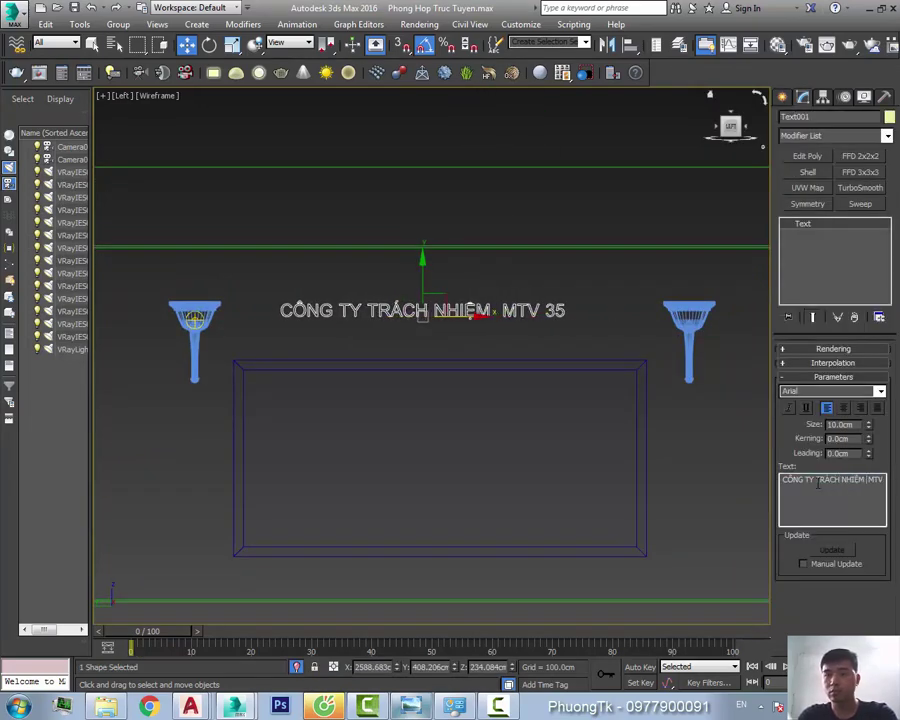
type("HỮU HẠN")
Trim the text to 'CÔNG TY TNHH MTV 35', set size 20, and centre it above the painting
mouse_move(471, 318)
left_mouse_down()
mouse_move(481, 318)
mouse_move(470, 317)
left_mouse_up()
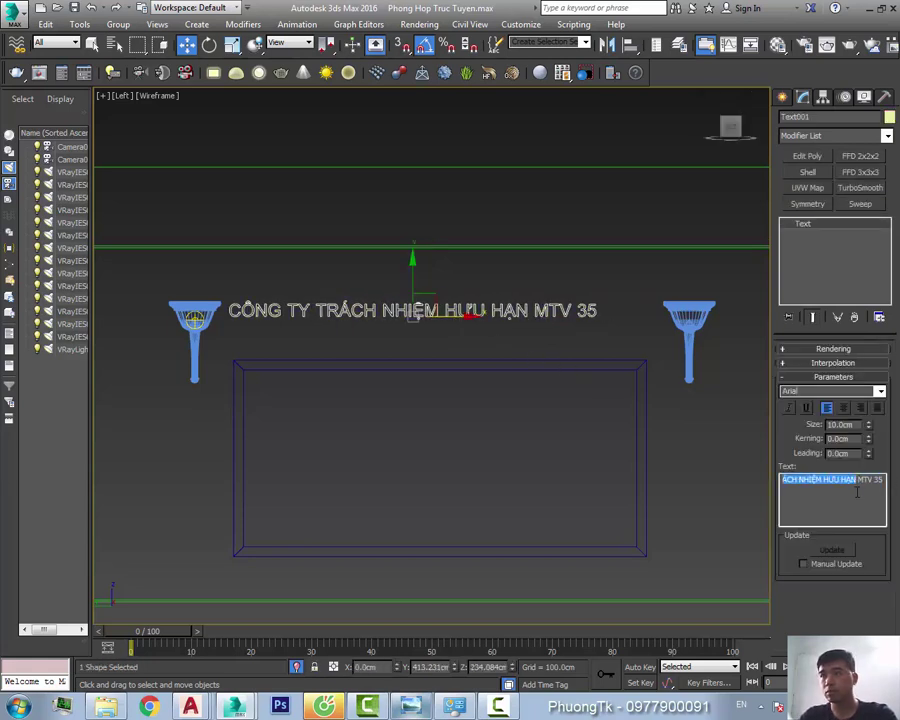
key("BackSpace")
type("20")
key("Return")
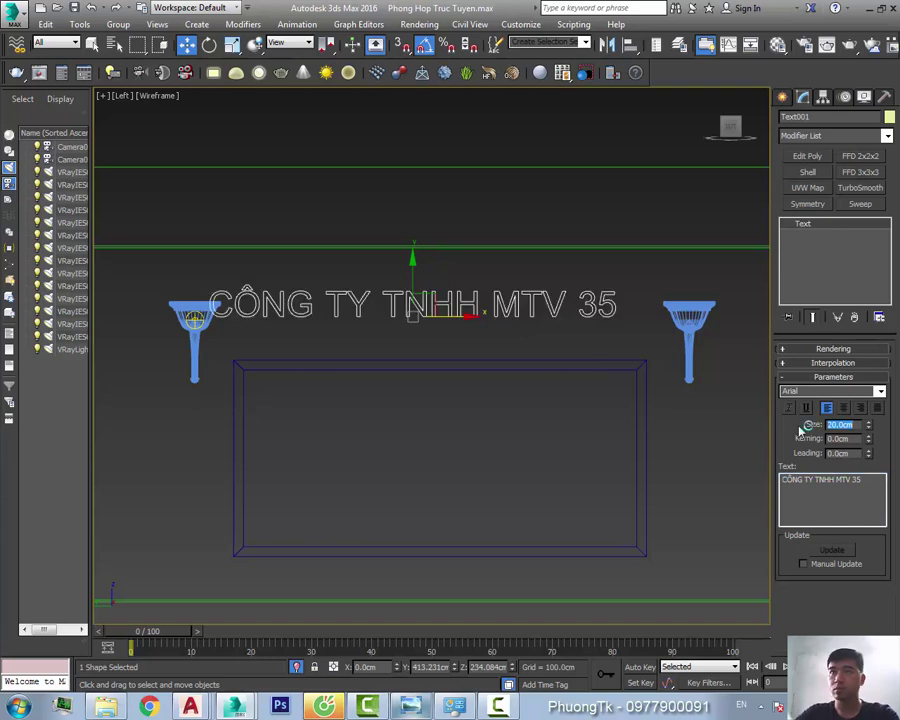
left_click_drag(420, 313, 448, 304)
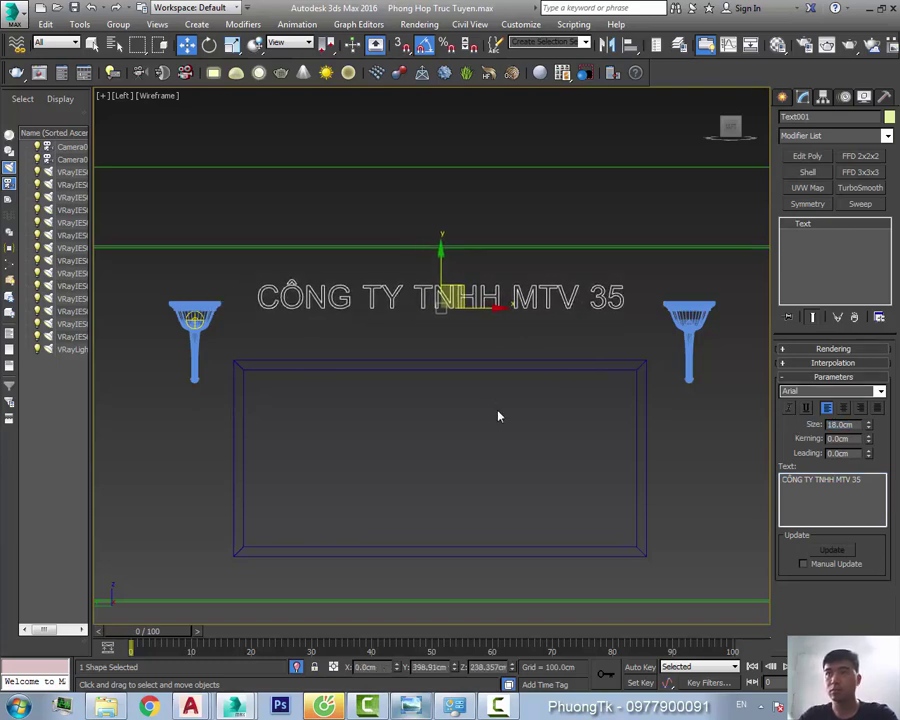
key("t")
key("F3")
scroll(744, 374, "up", 5)
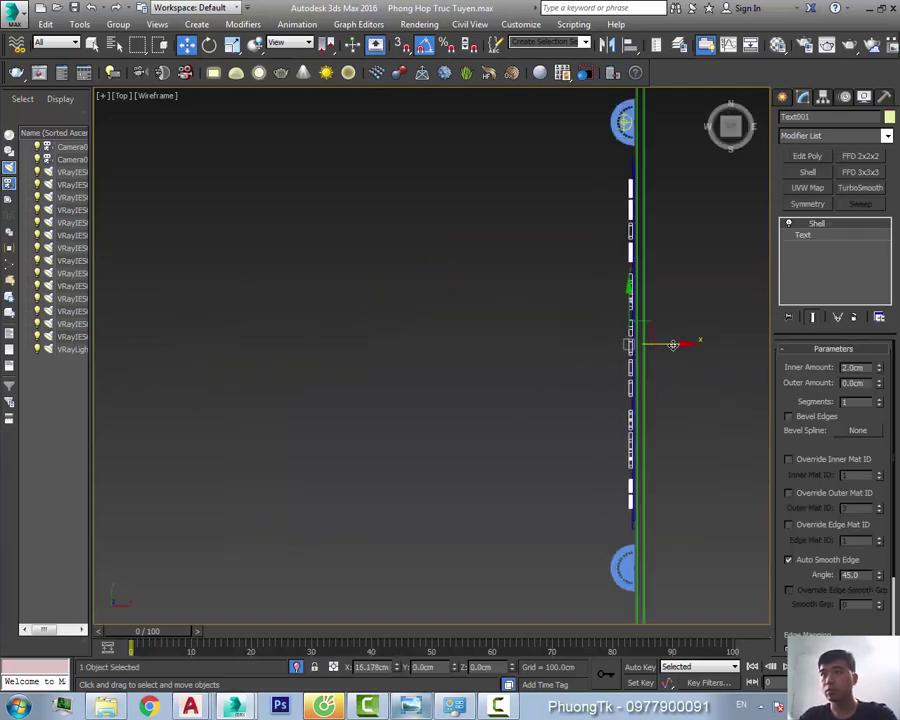
key("p")
Assign a Material Editor material to the lettering
left_click(802, 234)
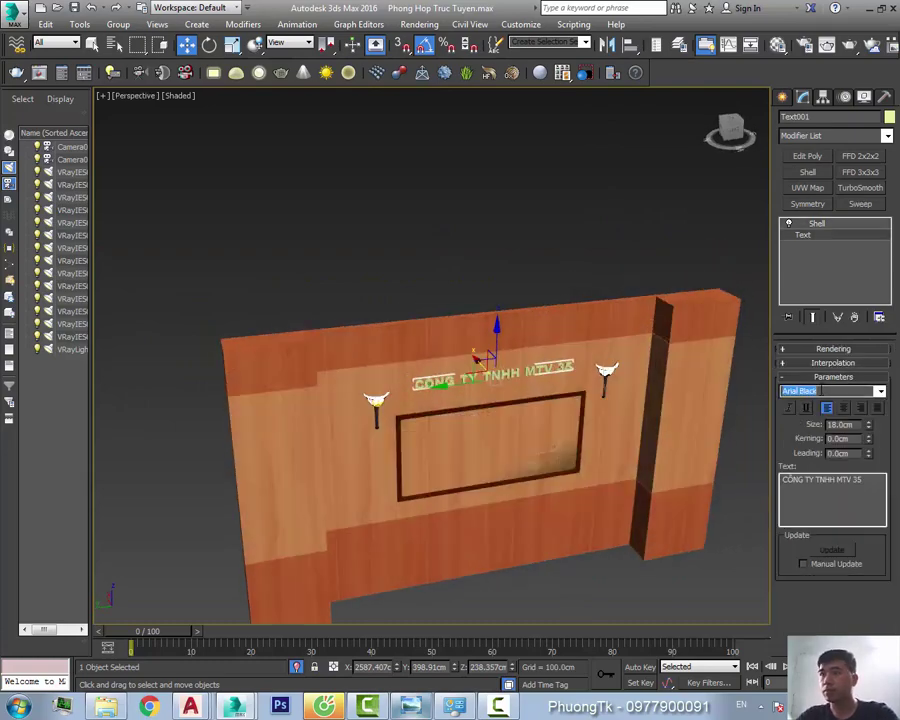
scroll(472, 334, "down", 5)
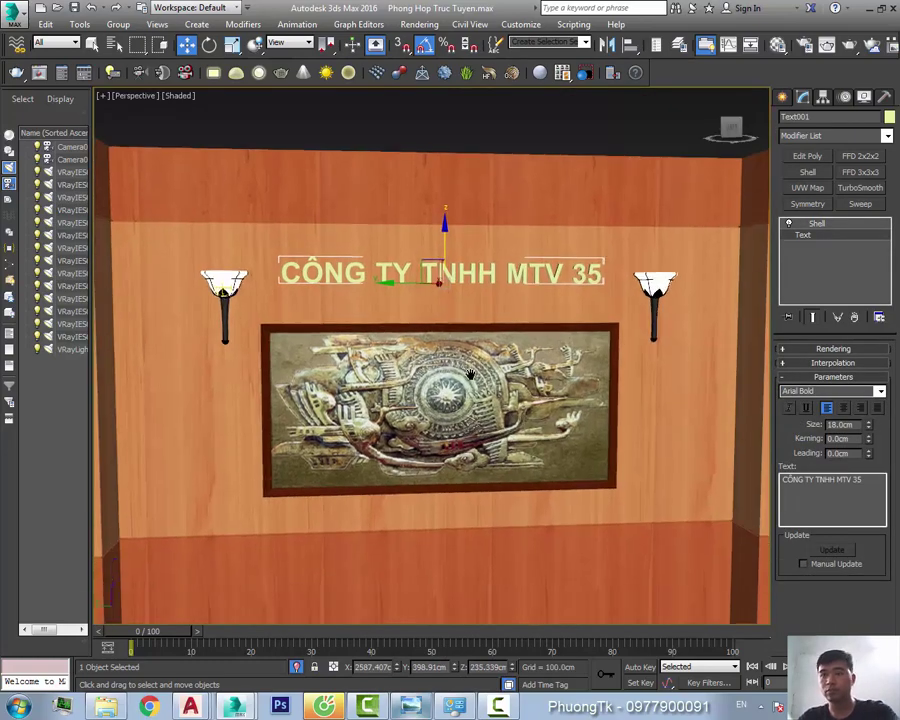
scroll(472, 334, "up", 3)
key("m")
left_click(553, 236)
left_click(575, 307)
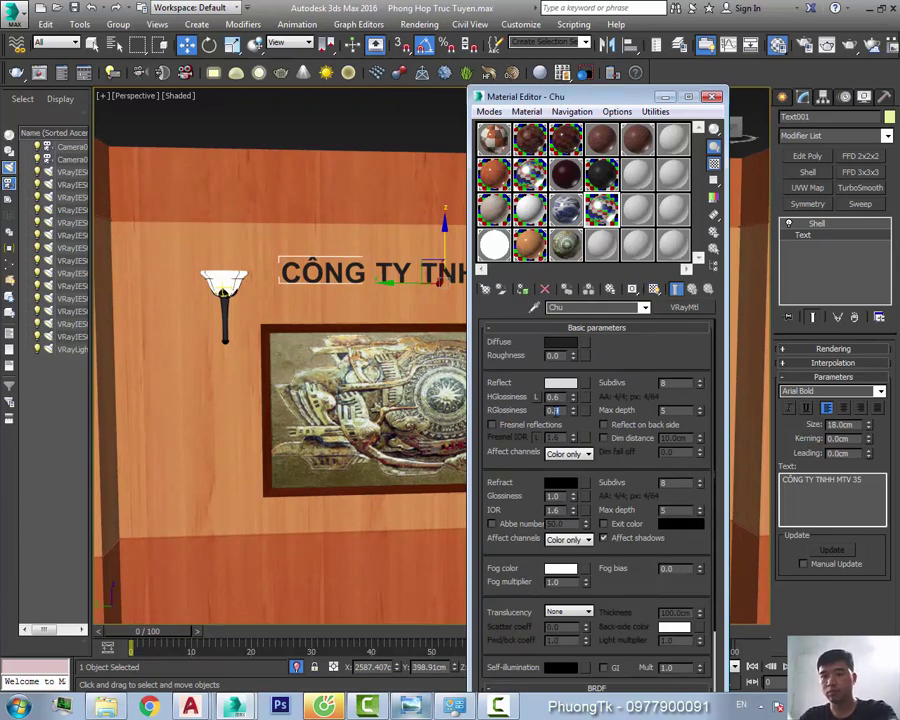
Render the Camera001 view in the V-Ray frame buffer with viewport lights hidden
key("m")
key("c")
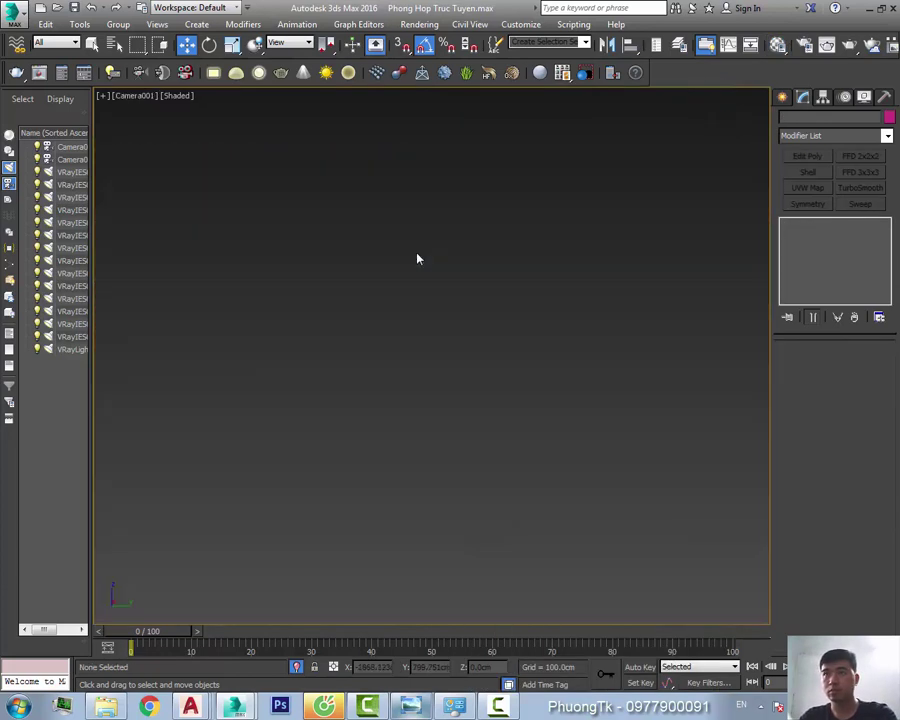
key("shift+l")
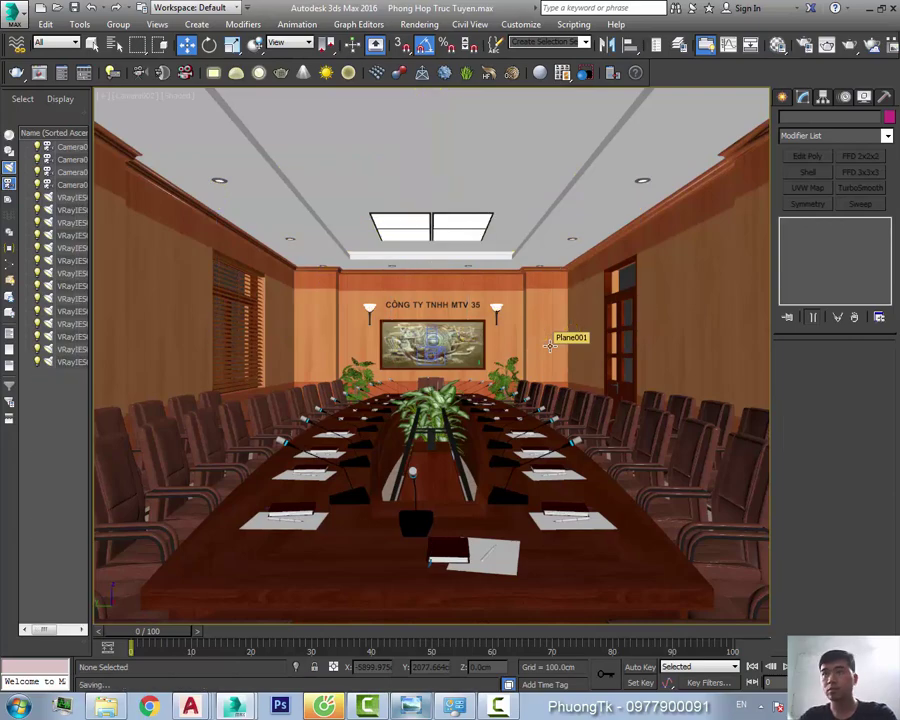
key("shift+q")
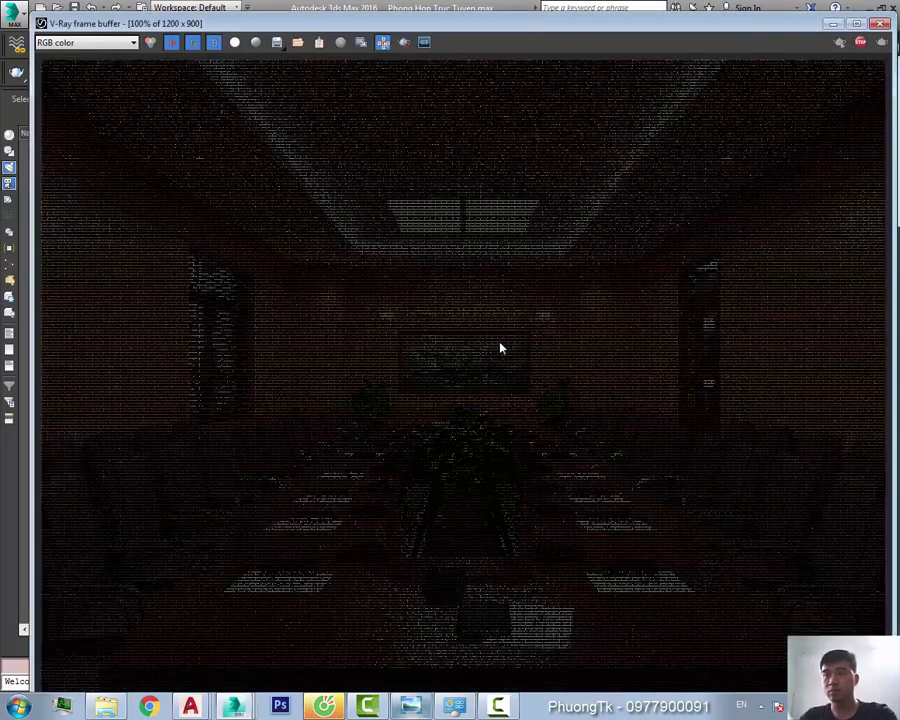